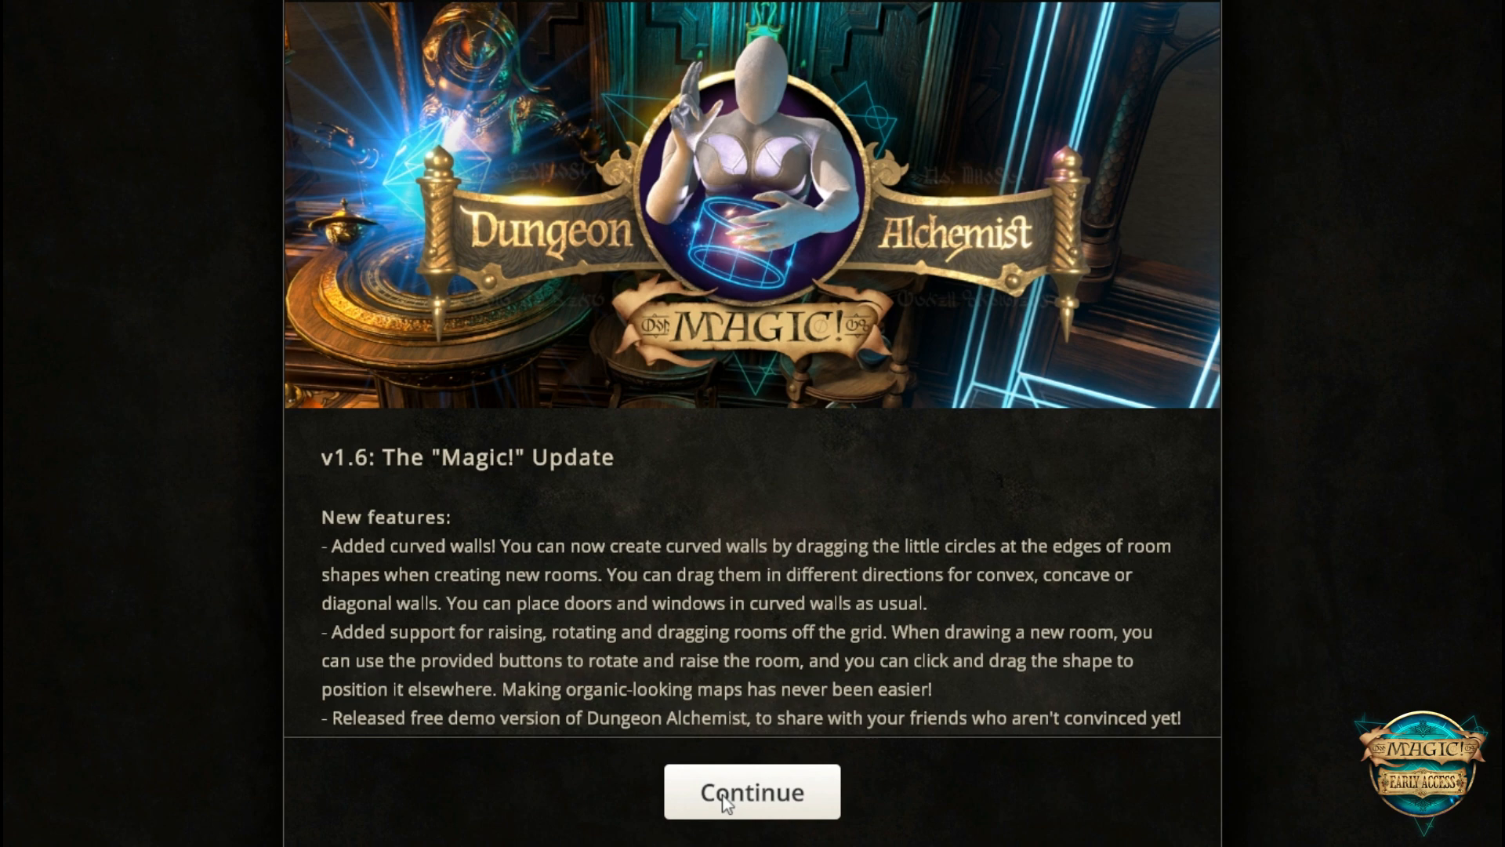
# - Dismiss the update notes, then generate a square Crypt Dungeon room with all four corners rounded
pyautogui.click(752, 792)
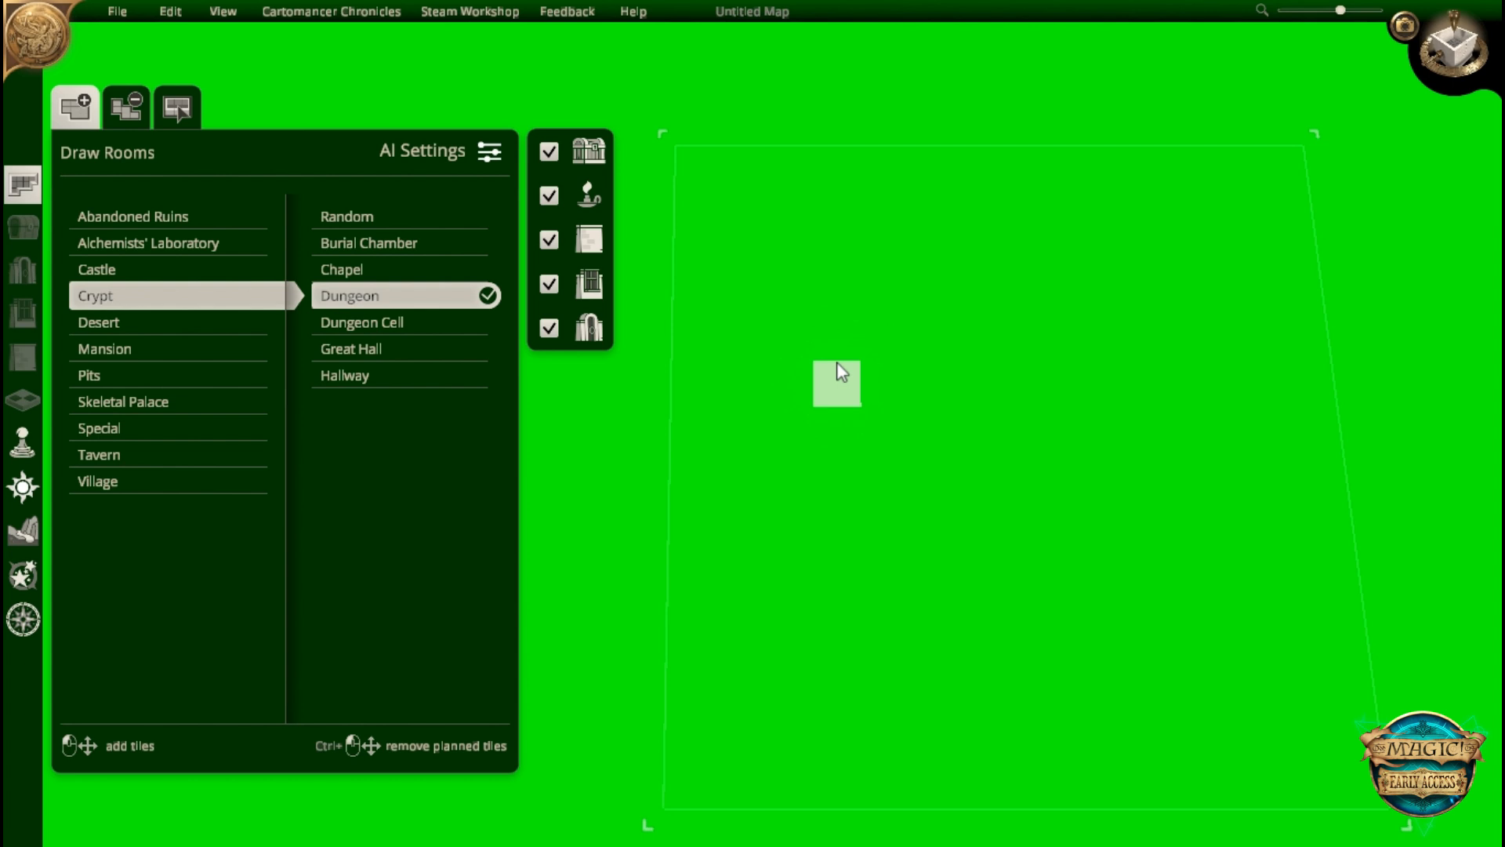
pyautogui.moveTo(836, 377); pyautogui.dragTo(977, 510)
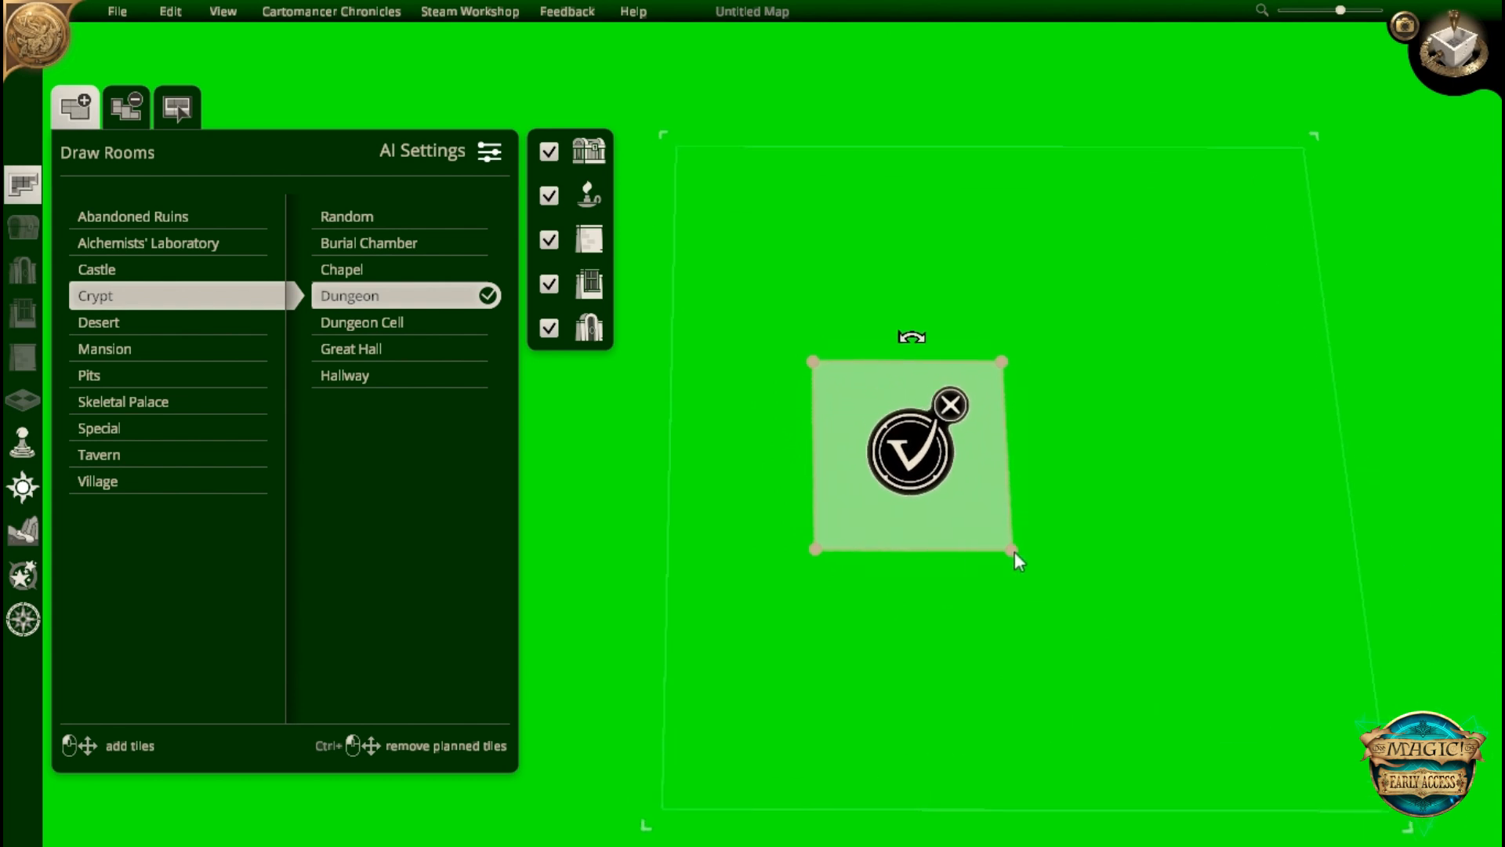
pyautogui.moveTo(1062, 592); pyautogui.dragTo(993, 646, button='right')
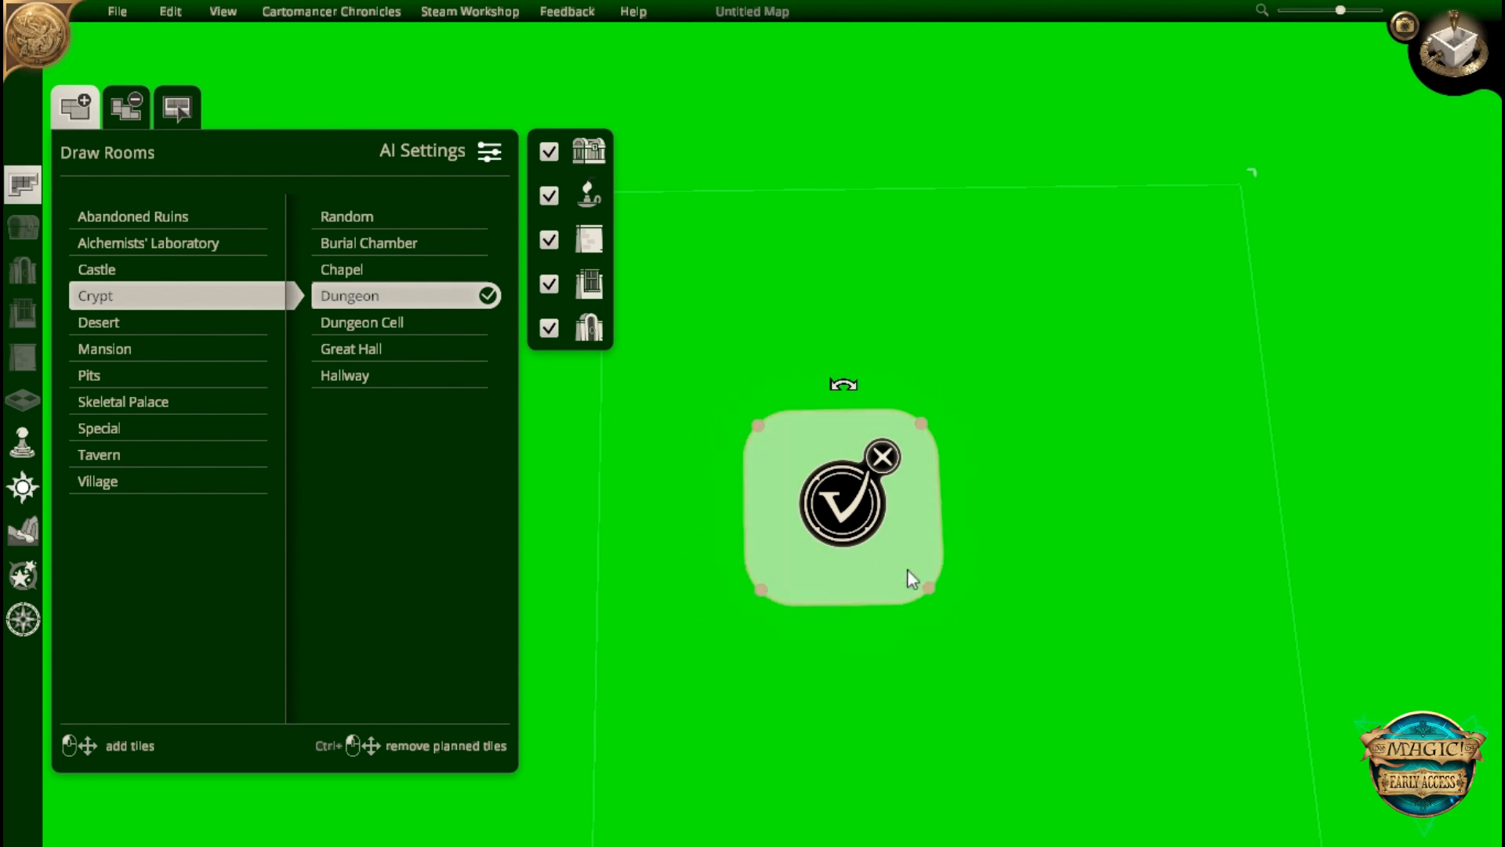
pyautogui.click(843, 516)
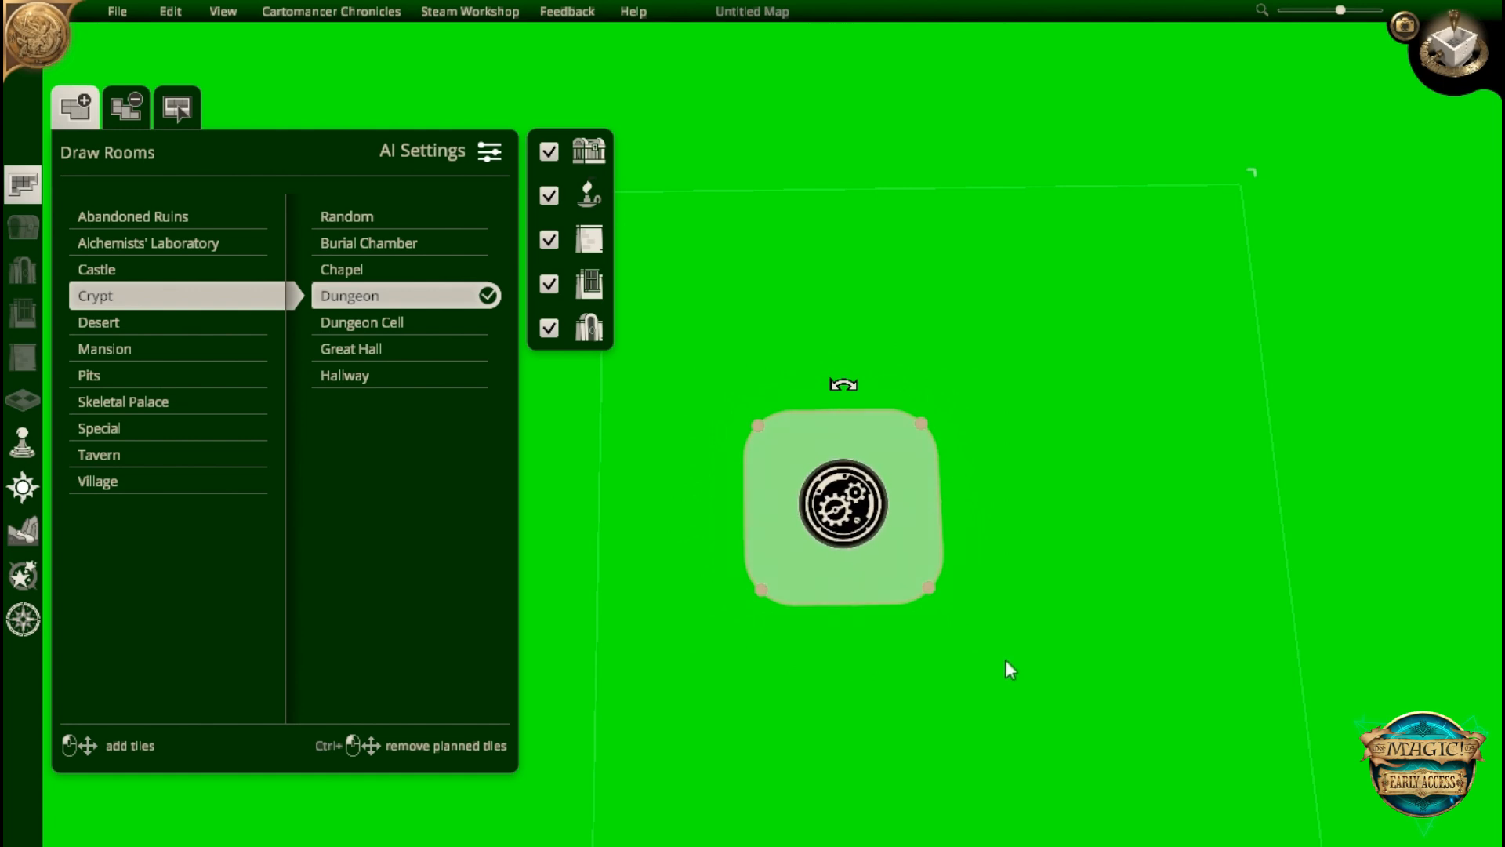
pyautogui.moveTo(1009, 663); pyautogui.dragTo(1004, 412, button='middle')
pyautogui.moveTo(1065, 671); pyautogui.dragTo(925, 635, button='right')
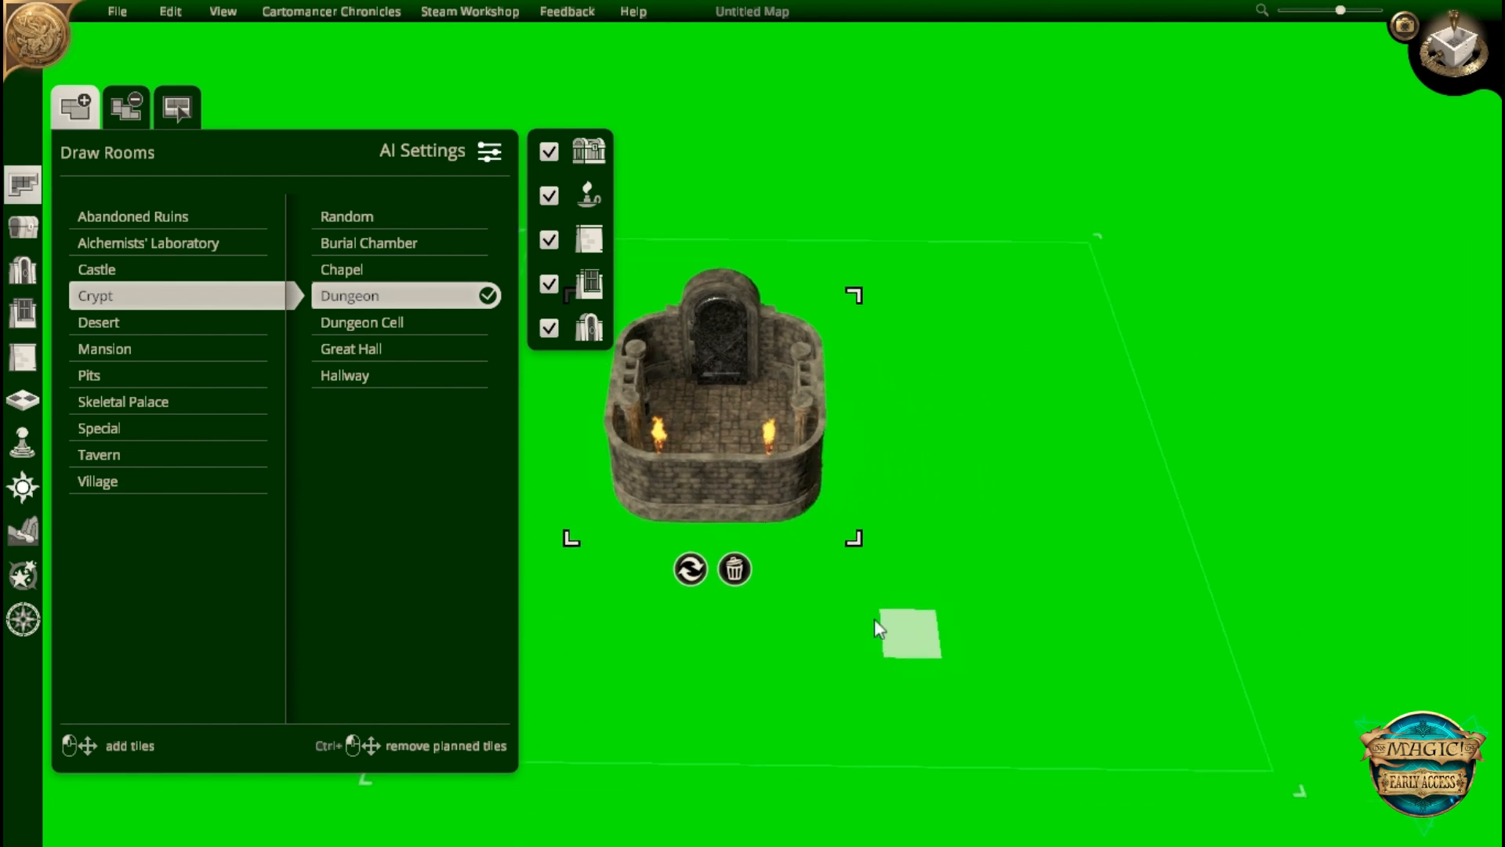
# - Generate a Crypt Dungeon Cell to the lower right of the dungeon room, with all four corners cut diagonally
pyautogui.click(383, 326)
pyautogui.moveTo(922, 505); pyautogui.dragTo(1098, 666)
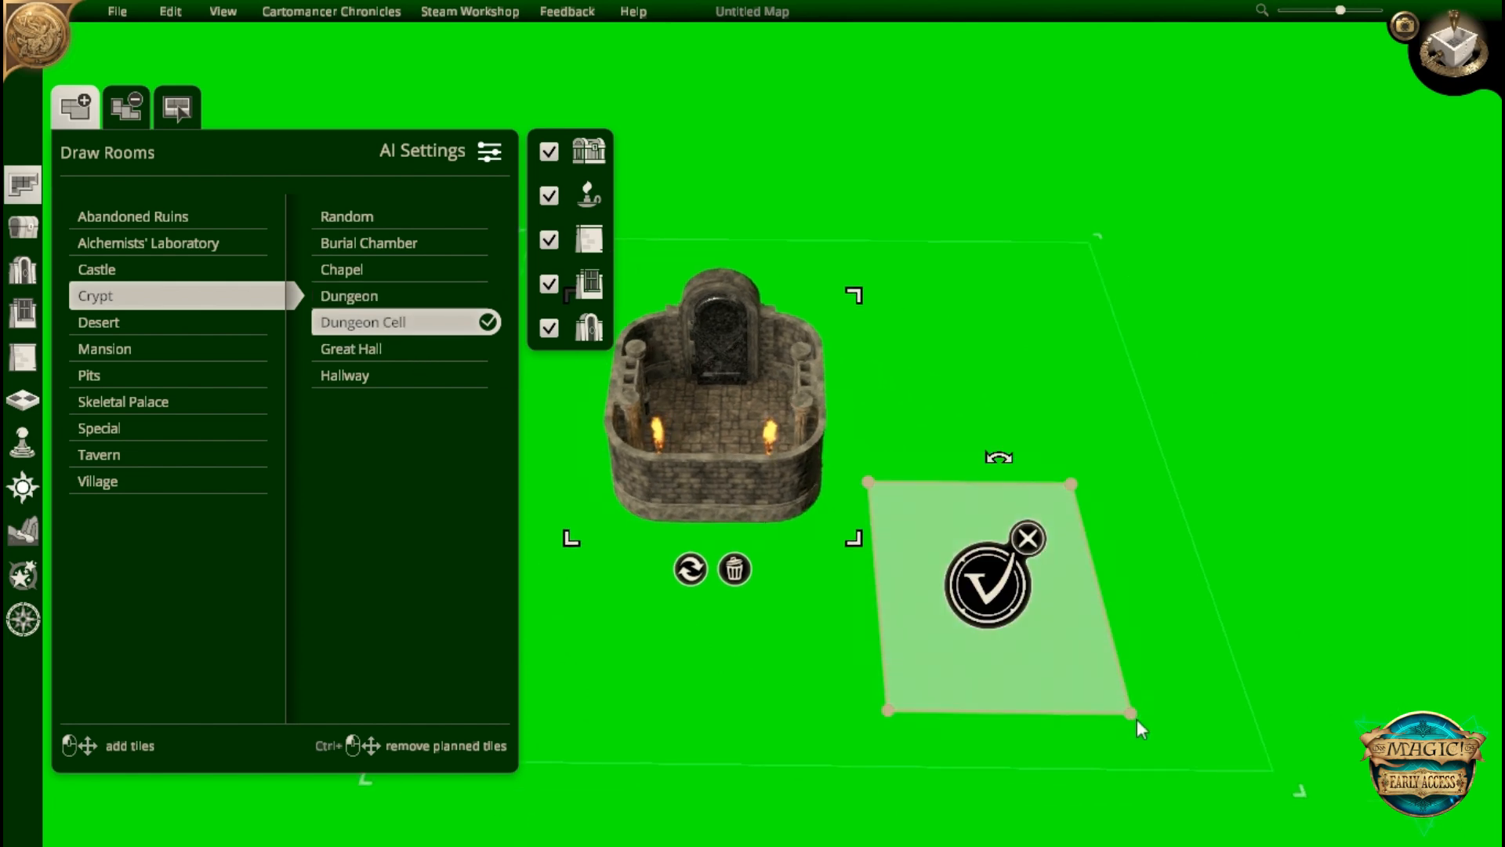
pyautogui.moveTo(887, 709); pyautogui.dragTo(961, 755)
pyautogui.moveTo(1065, 491); pyautogui.dragTo(1141, 534)
pyautogui.moveTo(870, 483); pyautogui.dragTo(823, 542)
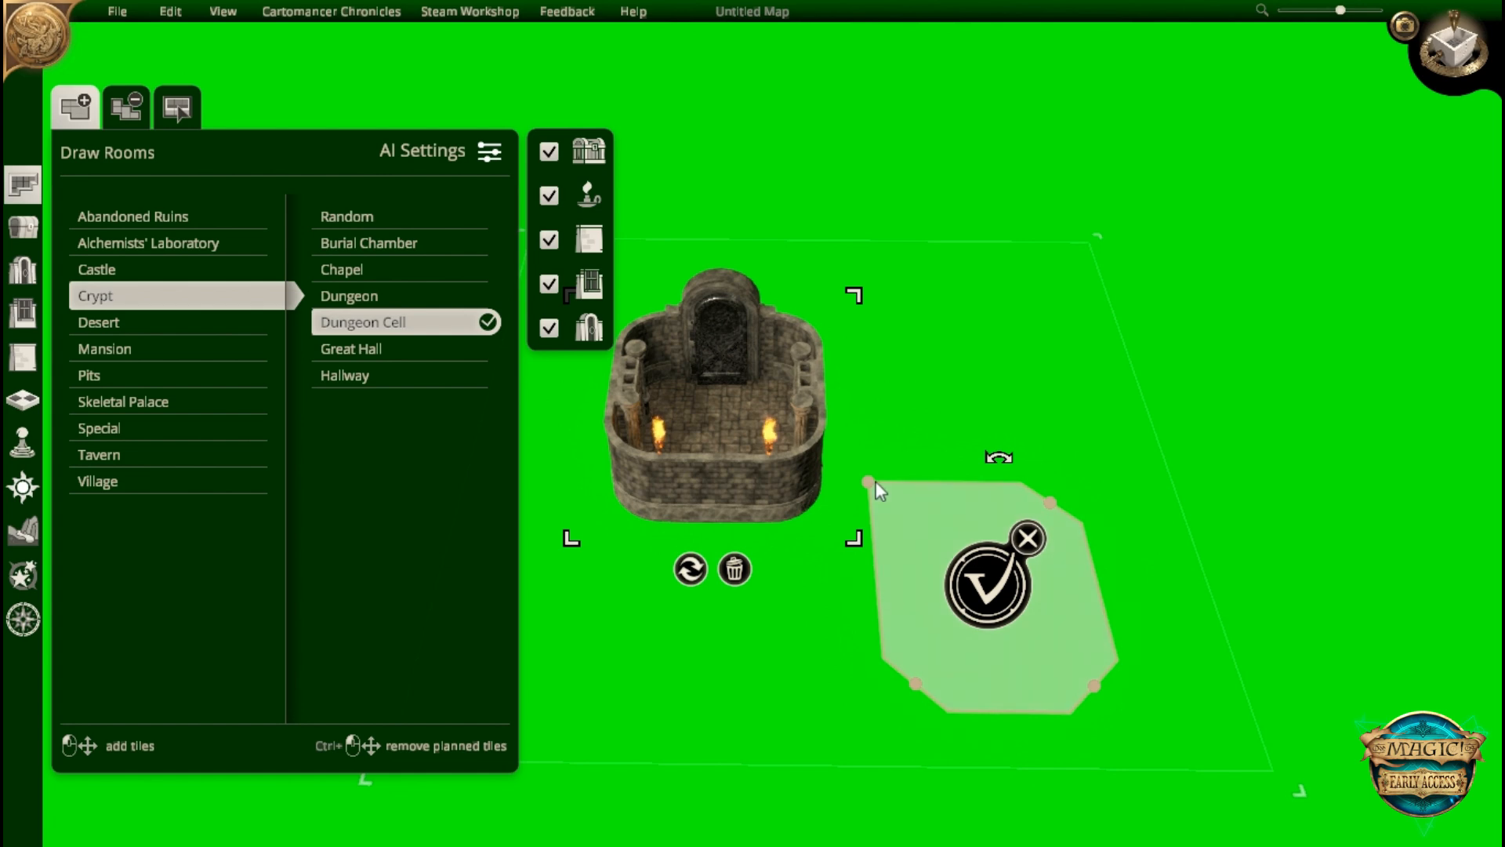
pyautogui.click(995, 585)
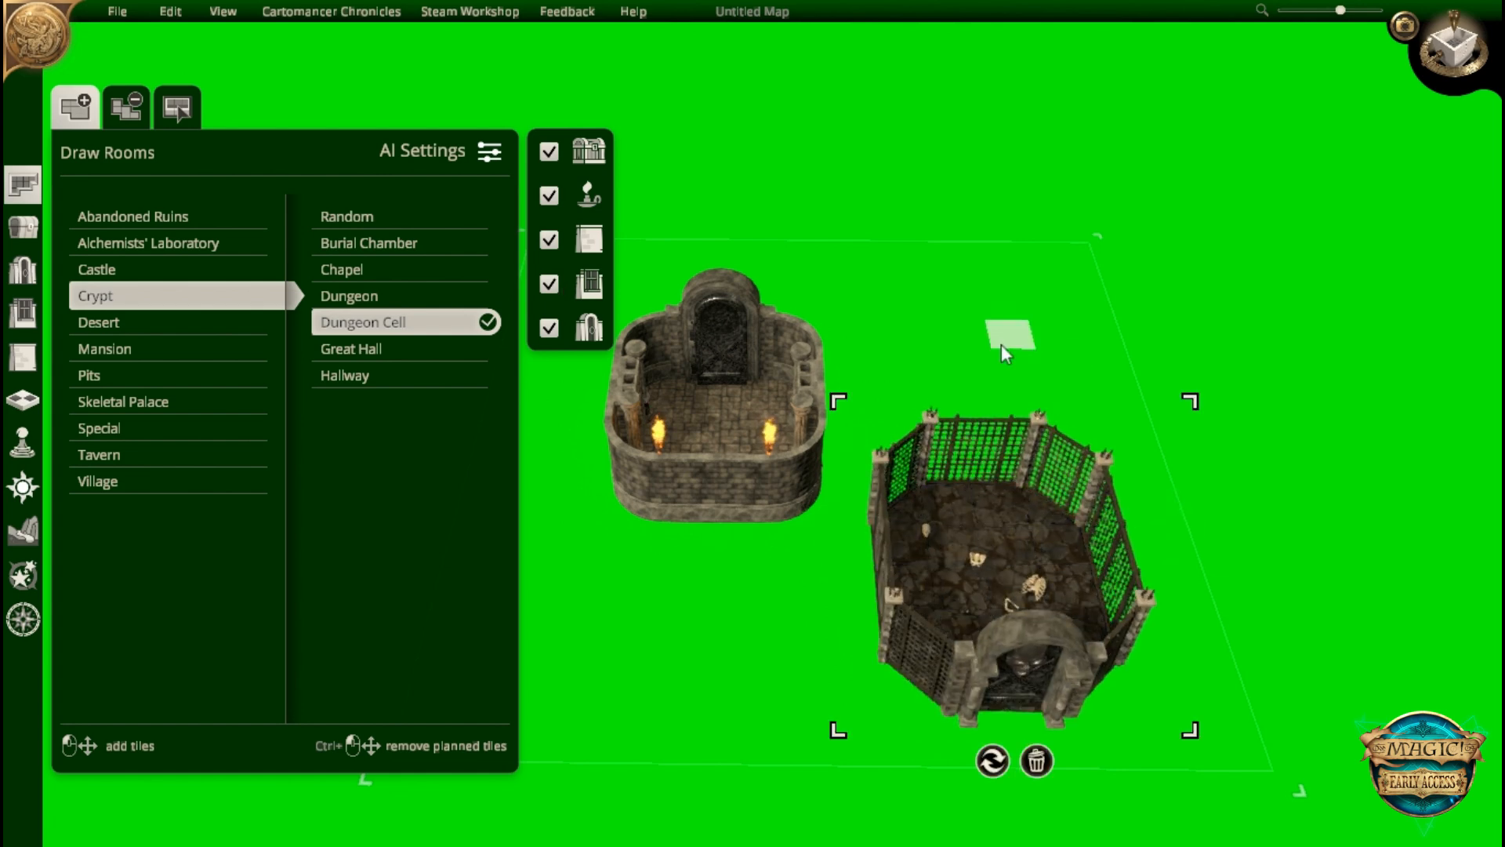
# - Generate a rectangular Crypt Hallway just below the dungeon room, beside the dungeon cell
pyautogui.click(342, 375)
pyautogui.moveTo(889, 462); pyautogui.dragTo(1097, 424, button='right')
pyautogui.moveTo(706, 526); pyautogui.dragTo(1043, 657)
pyautogui.click(885, 587)
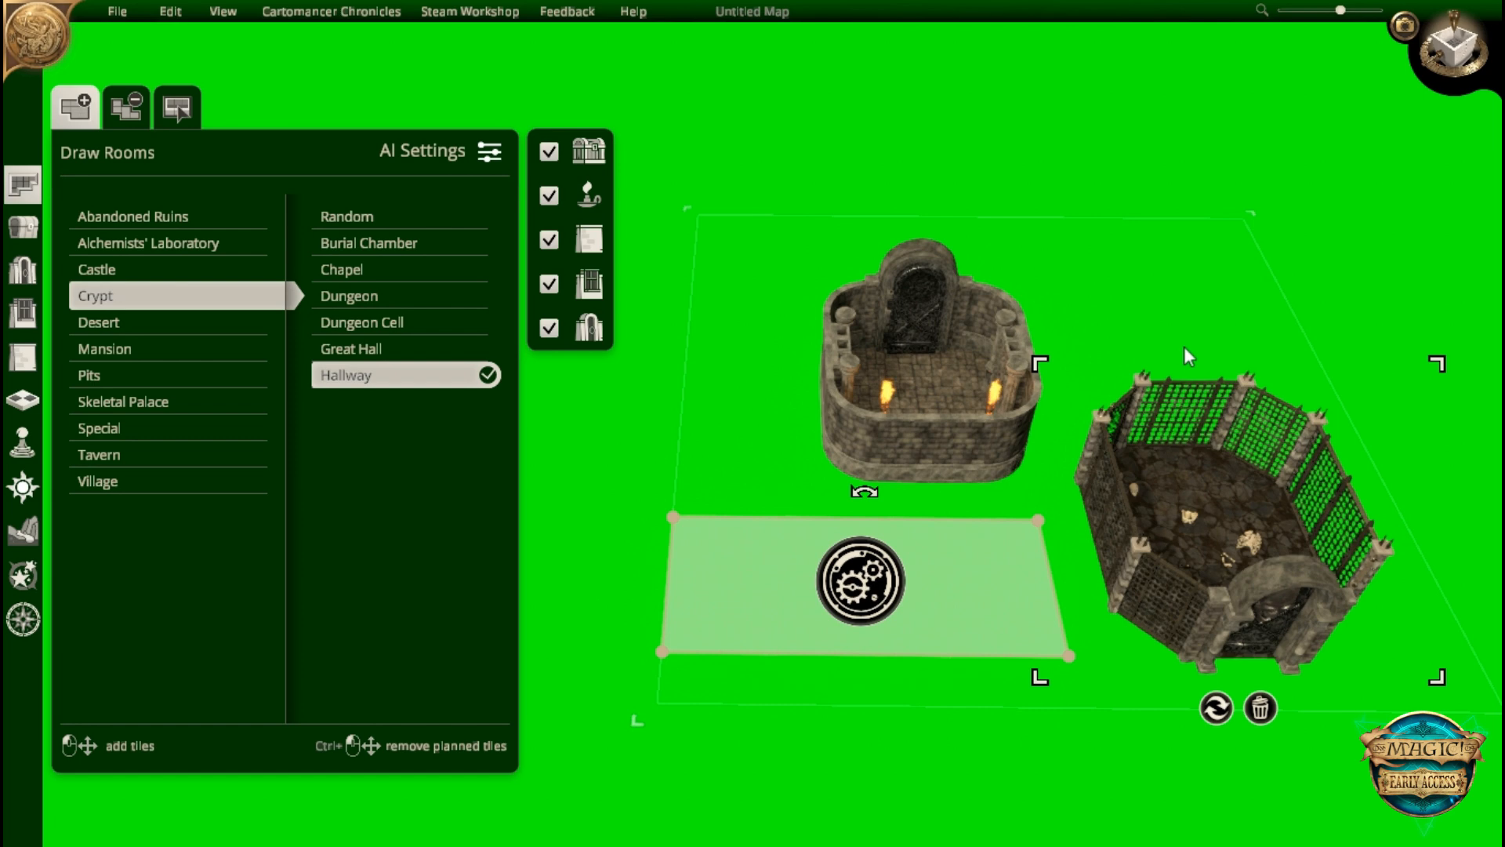
# - Examine the three crypt rooms in the straight top-down view and from tilted camera angles
pyautogui.moveTo(1125, 396); pyautogui.dragTo(925, 547, button='middle')
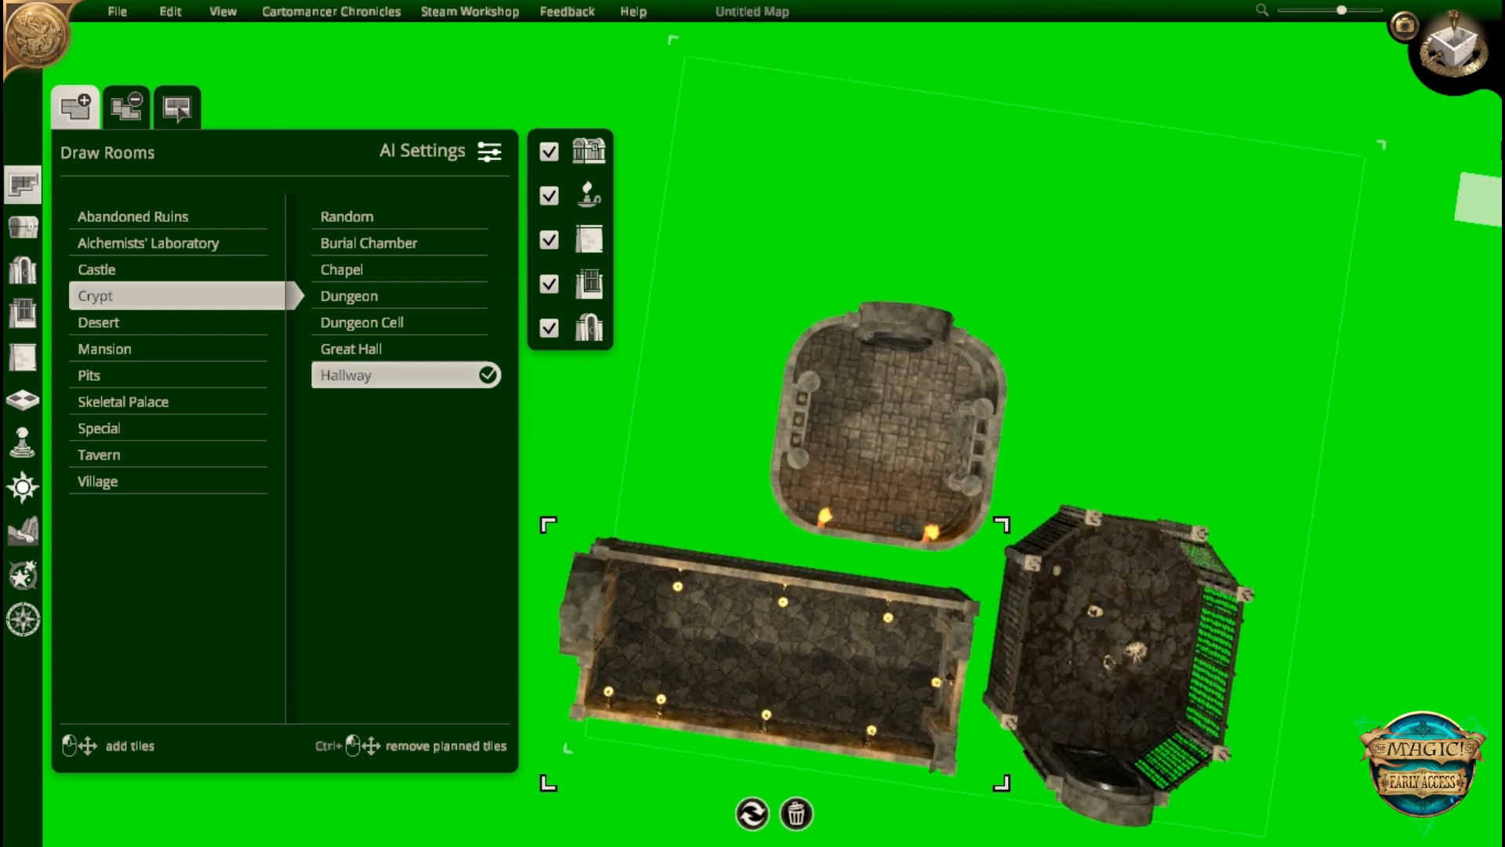
pyautogui.click(1457, 48)
pyautogui.scroll(-3, 1185, 403)
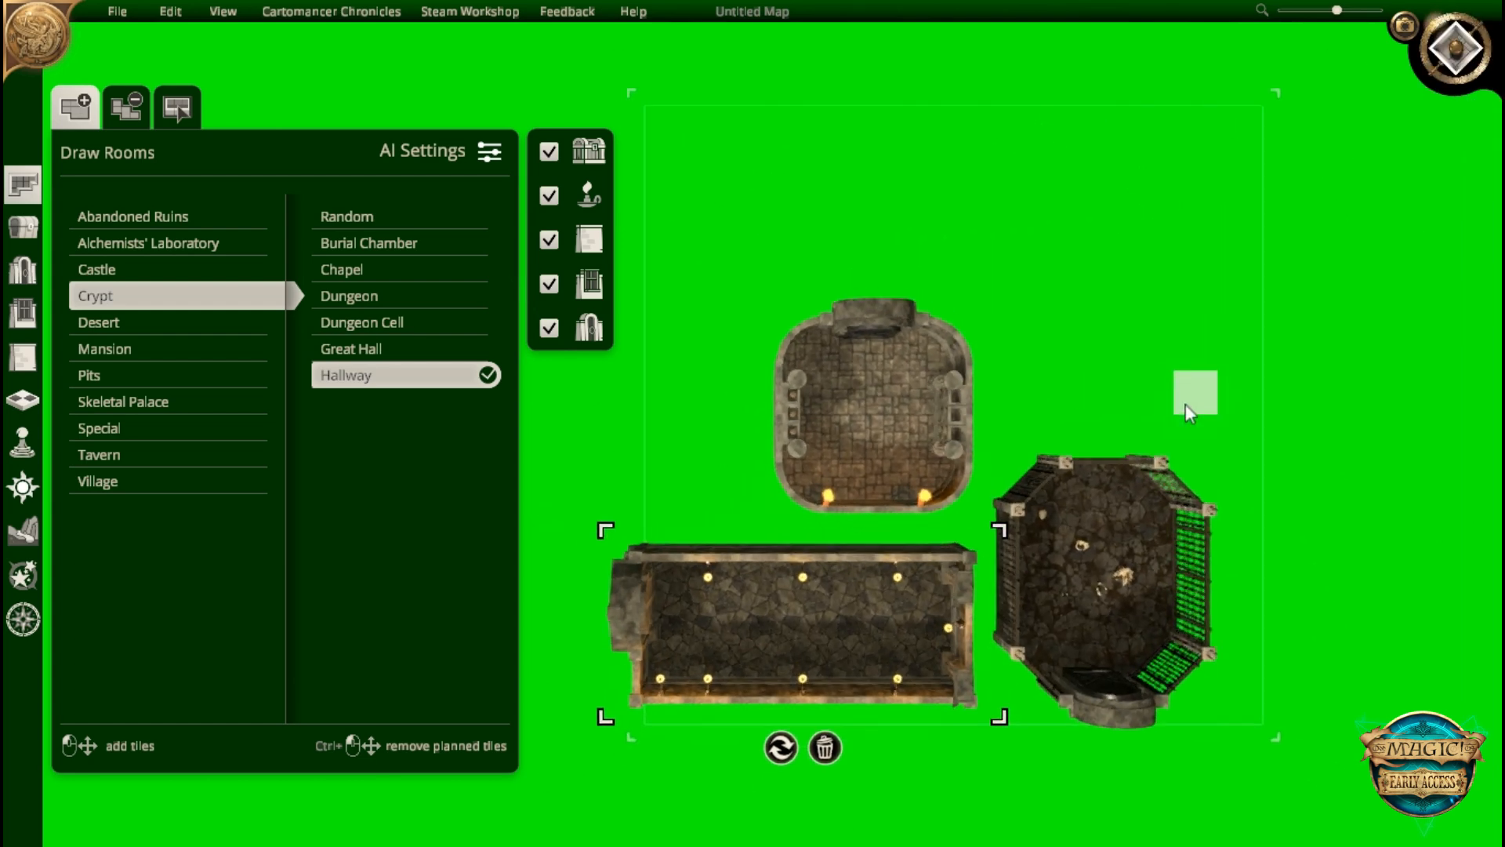
pyautogui.moveTo(1123, 402); pyautogui.dragTo(1162, 446, button='middle')
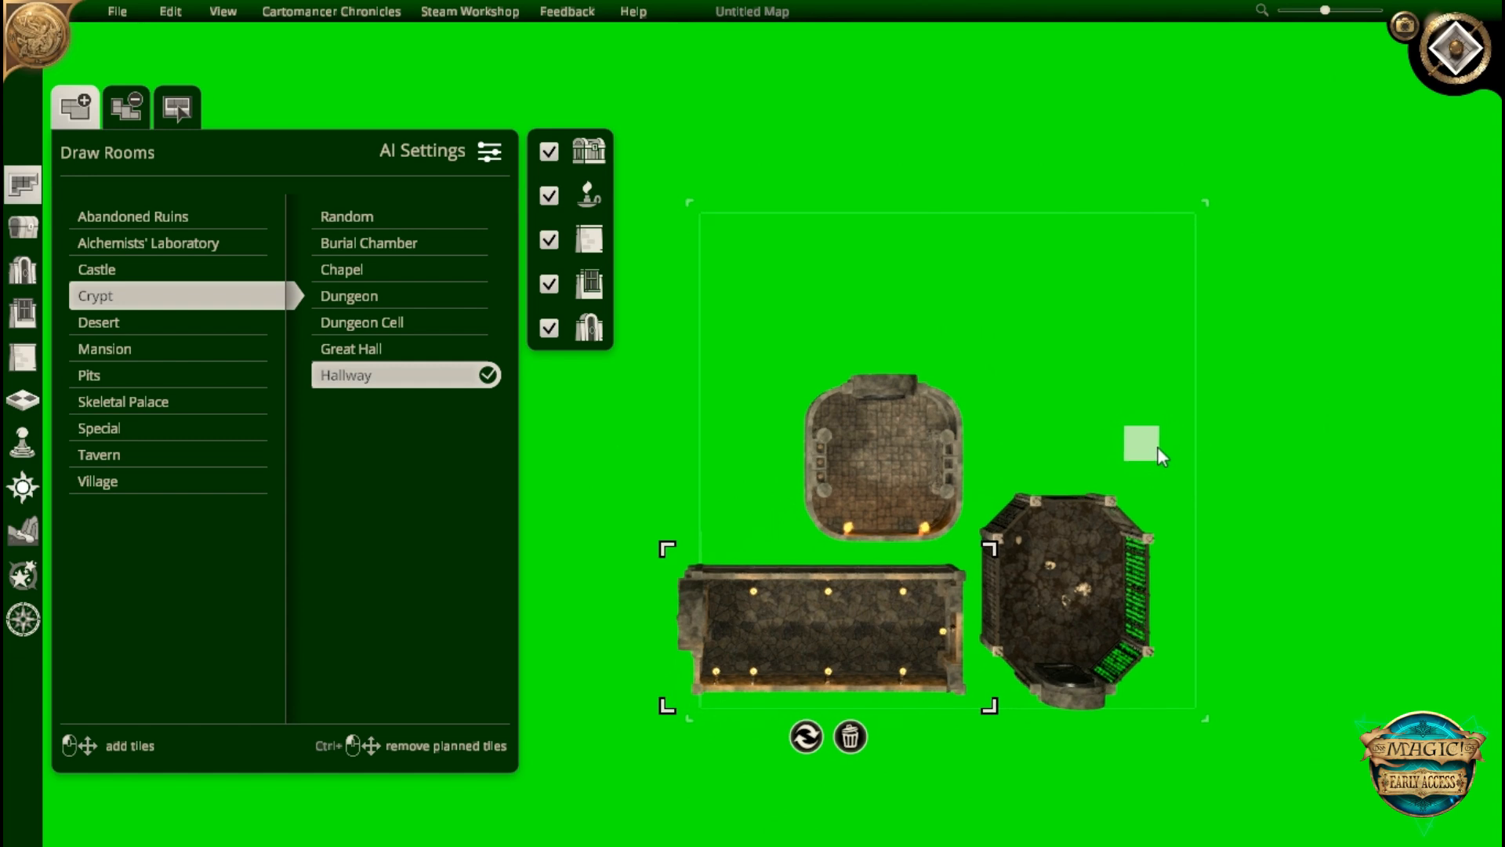
pyautogui.moveTo(1142, 444); pyautogui.dragTo(973, 375, button='middle')
pyautogui.moveTo(959, 235); pyautogui.dragTo(961, 355, button='middle')
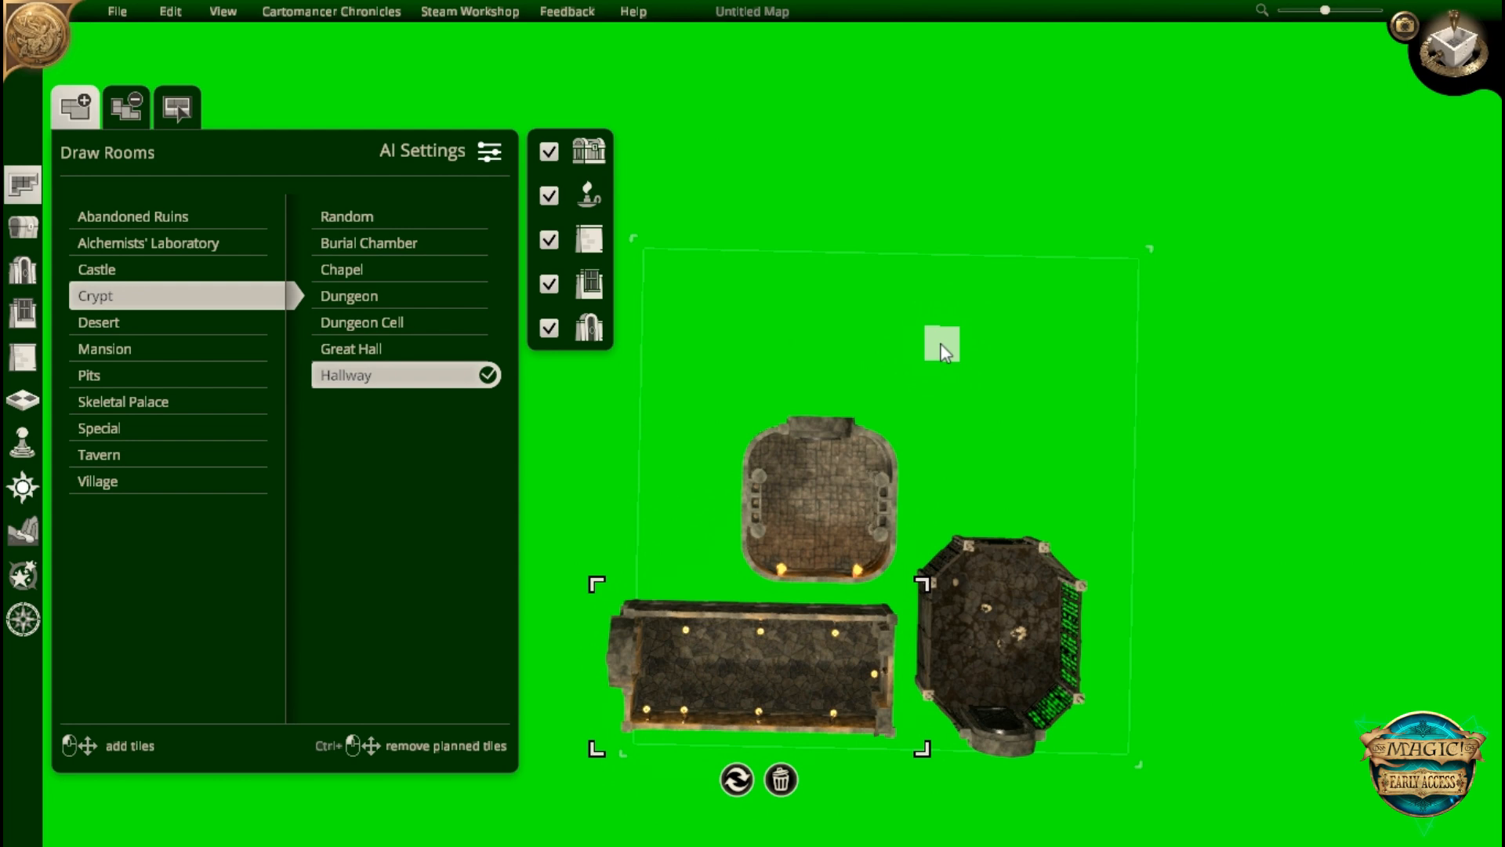
pyautogui.moveTo(1045, 381); pyautogui.dragTo(1047, 207, button='middle')
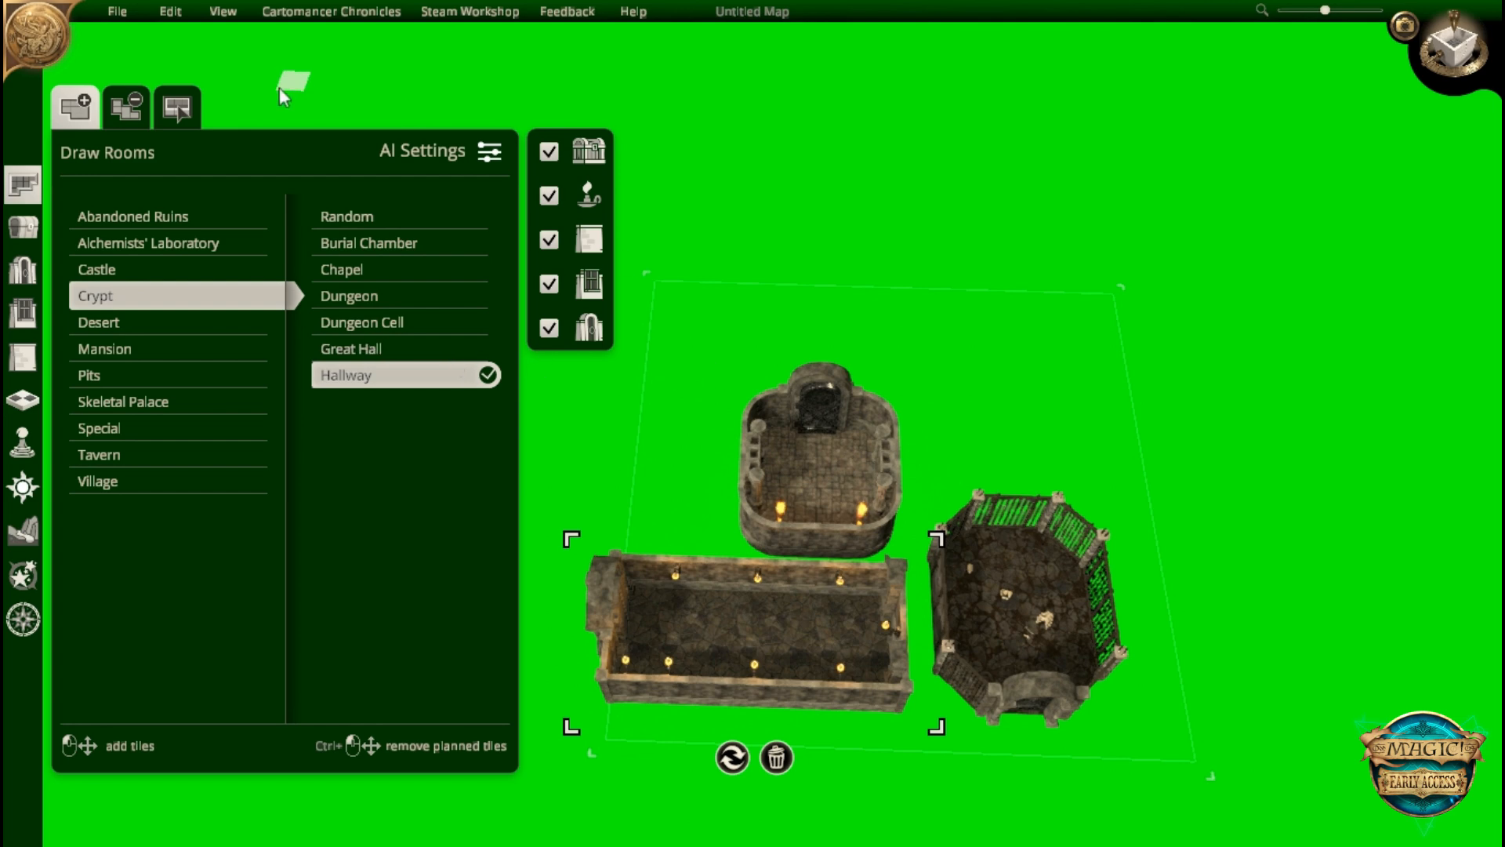
# - Create a new digital 14 x 14 map with Grasslands terrain, Hills elevation, Meadow vegetation, no water and no weather
pyautogui.click(130, 13)
pyautogui.click(143, 40)
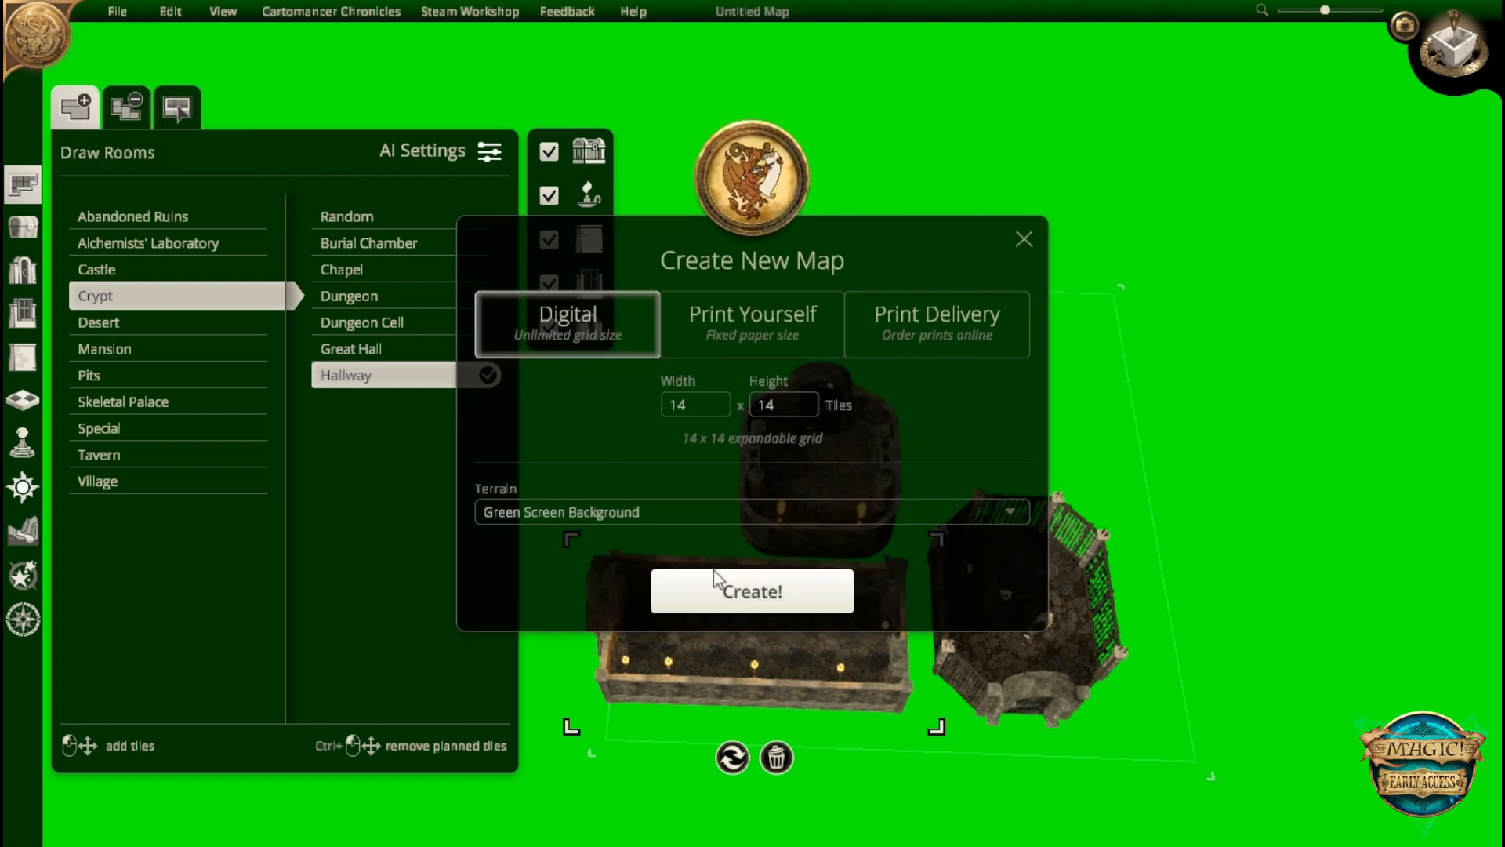
pyautogui.click(648, 519)
pyautogui.click(592, 711)
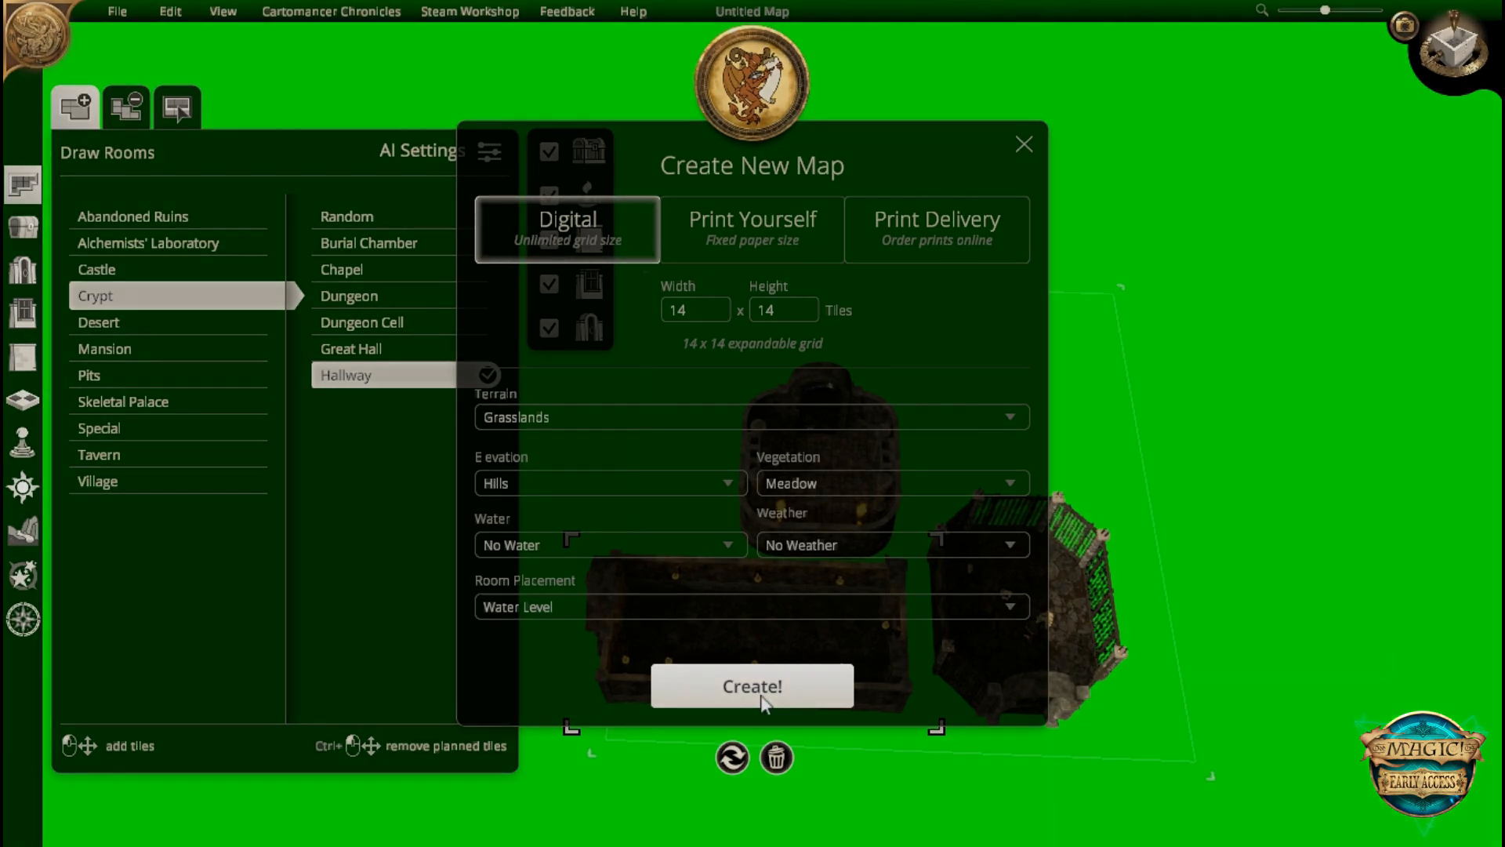
pyautogui.click(760, 692)
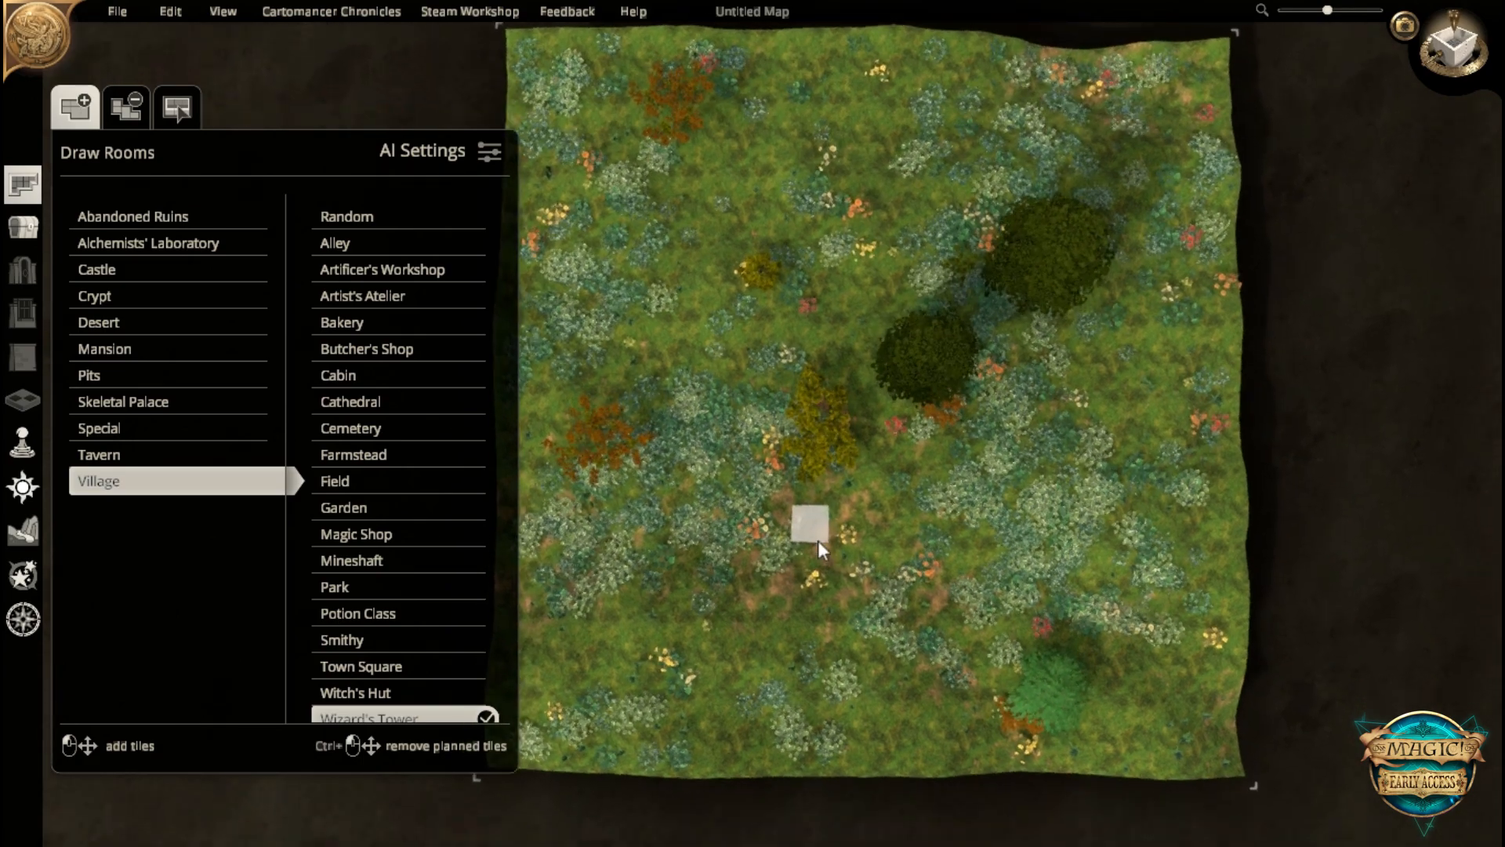
# - Outline a Village Wizard's Tower room in the upper left of the map and round all four of its corners
pyautogui.scroll(2, 830, 608)
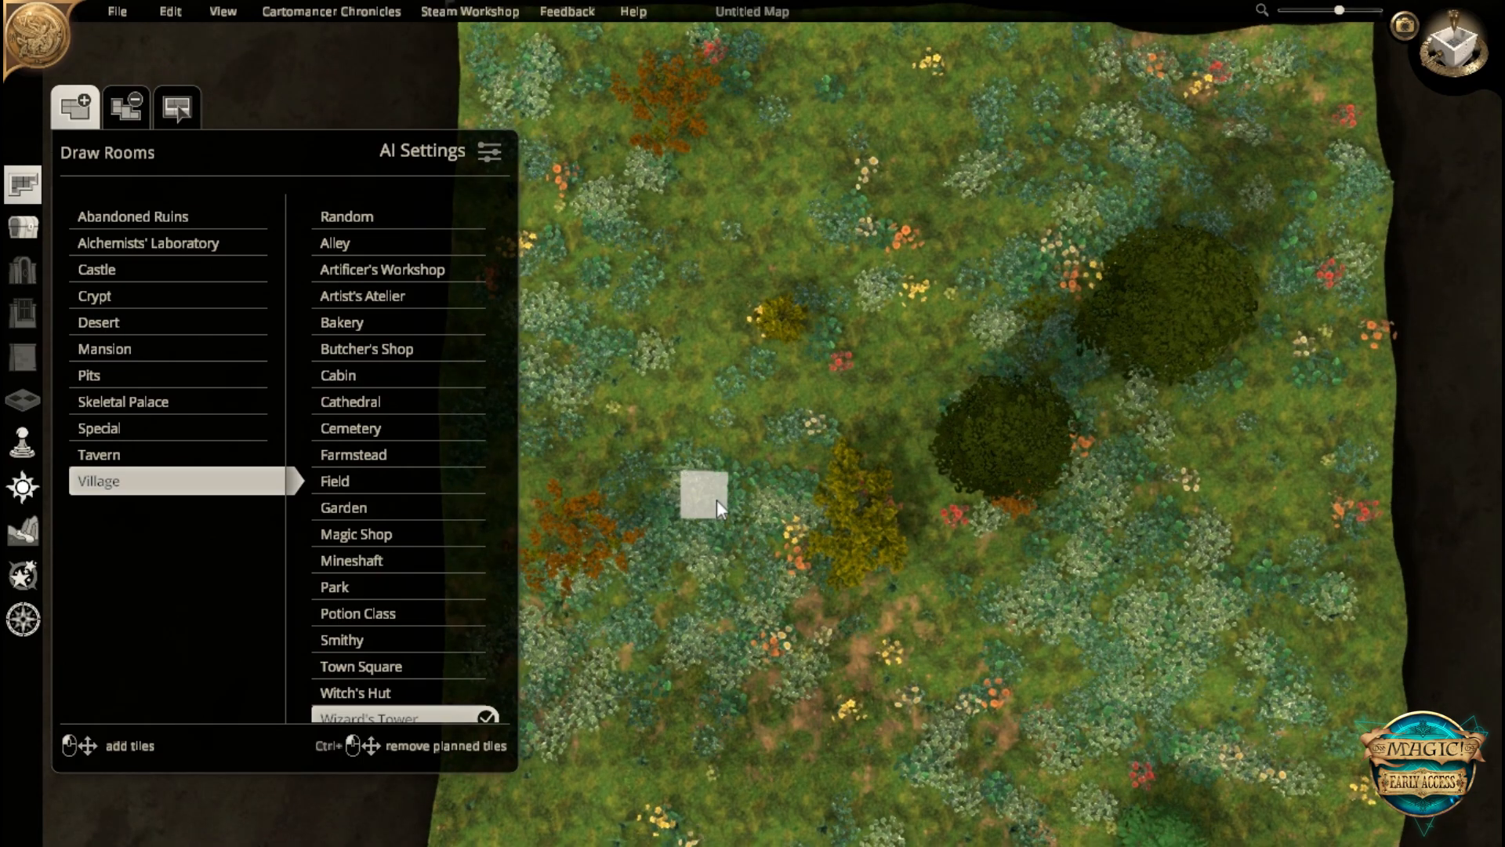
pyautogui.moveTo(709, 374); pyautogui.dragTo(709, 245, button='middle')
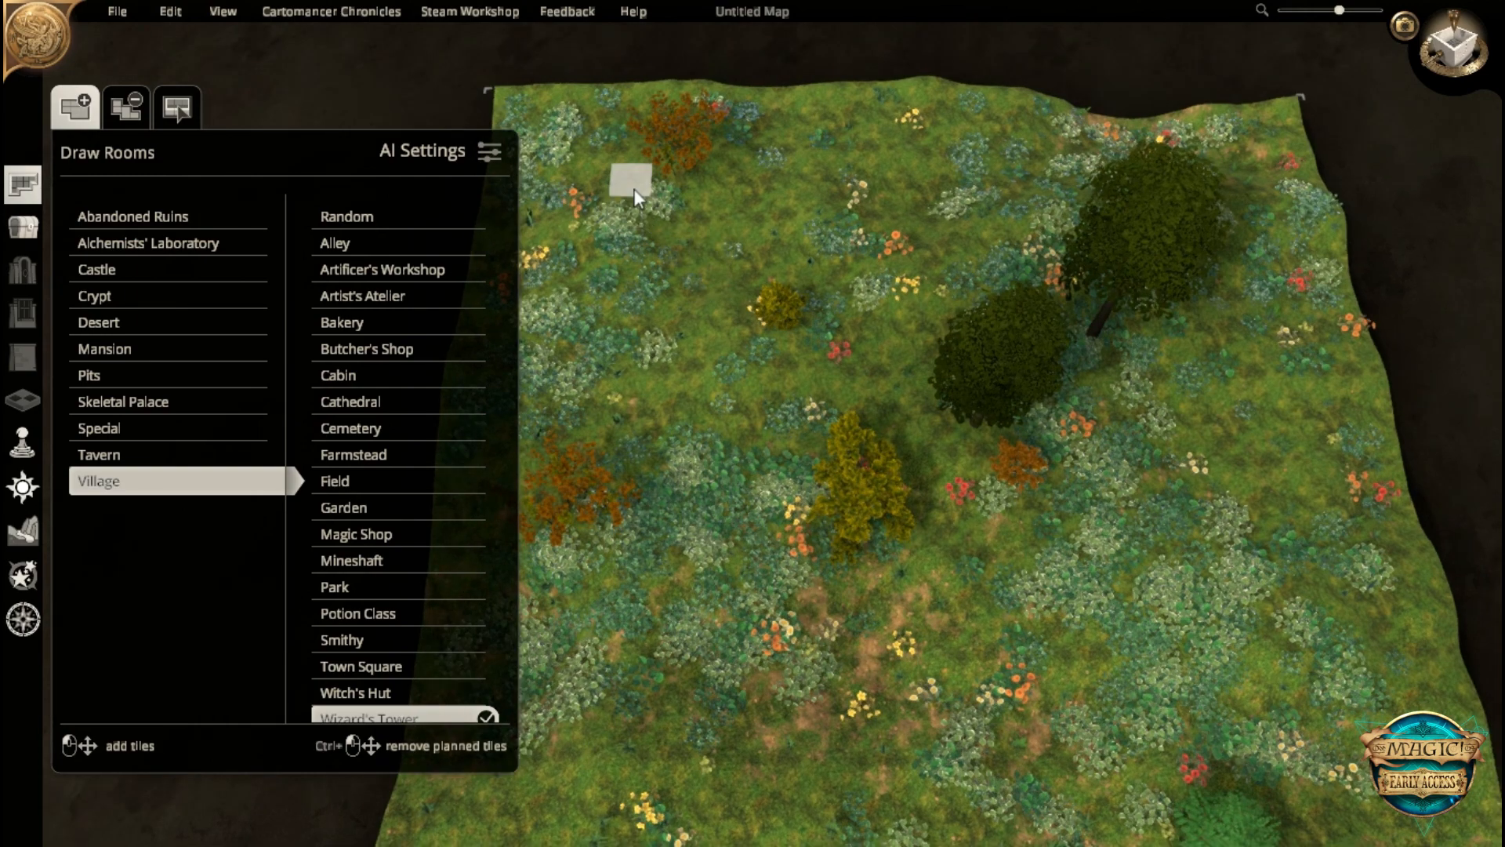
pyautogui.moveTo(633, 188); pyautogui.dragTo(873, 385)
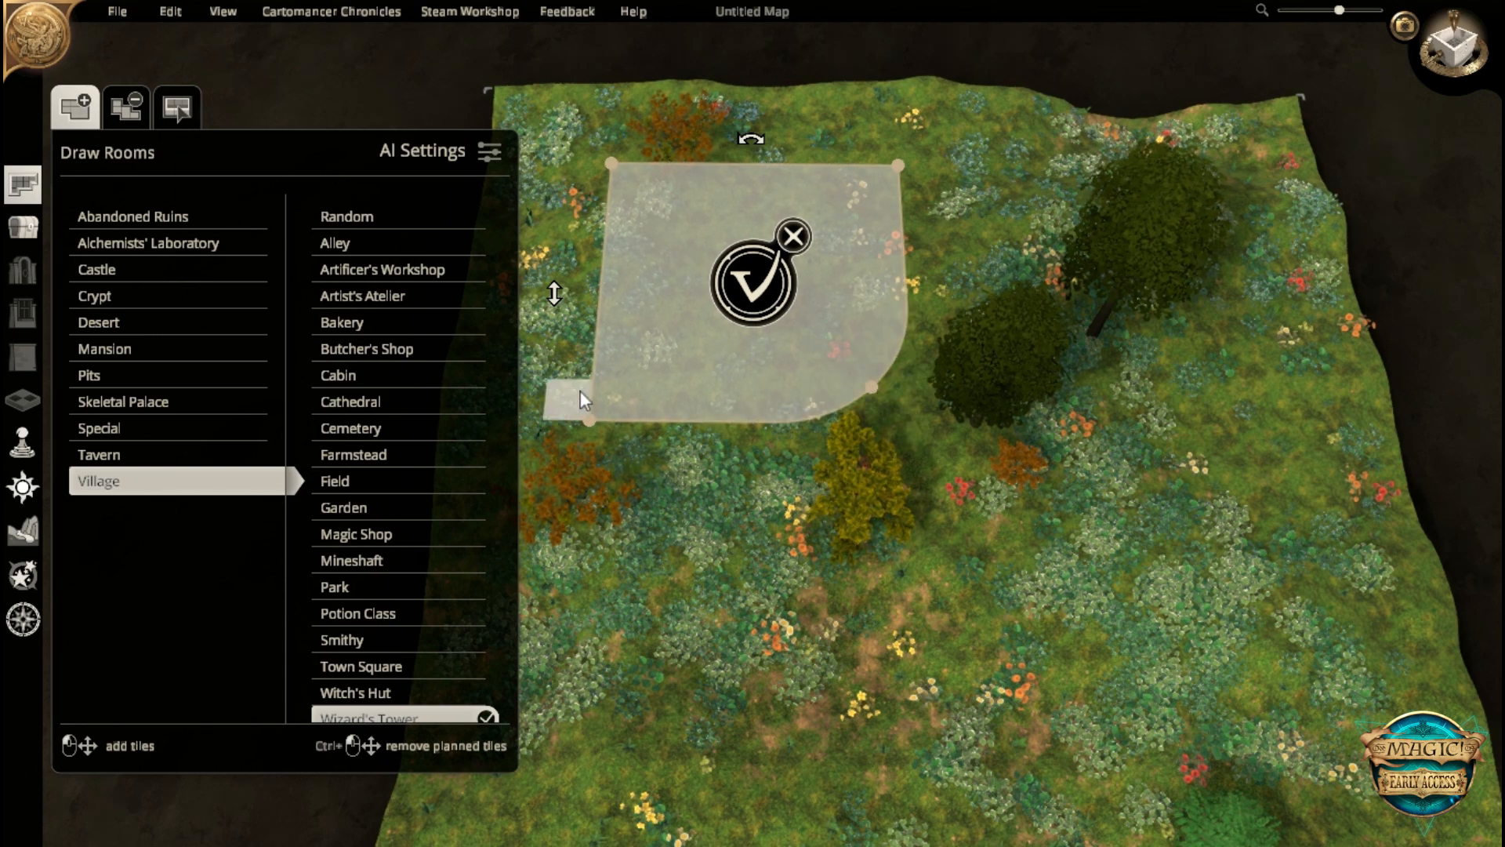
pyautogui.moveTo(595, 421); pyautogui.dragTo(637, 383)
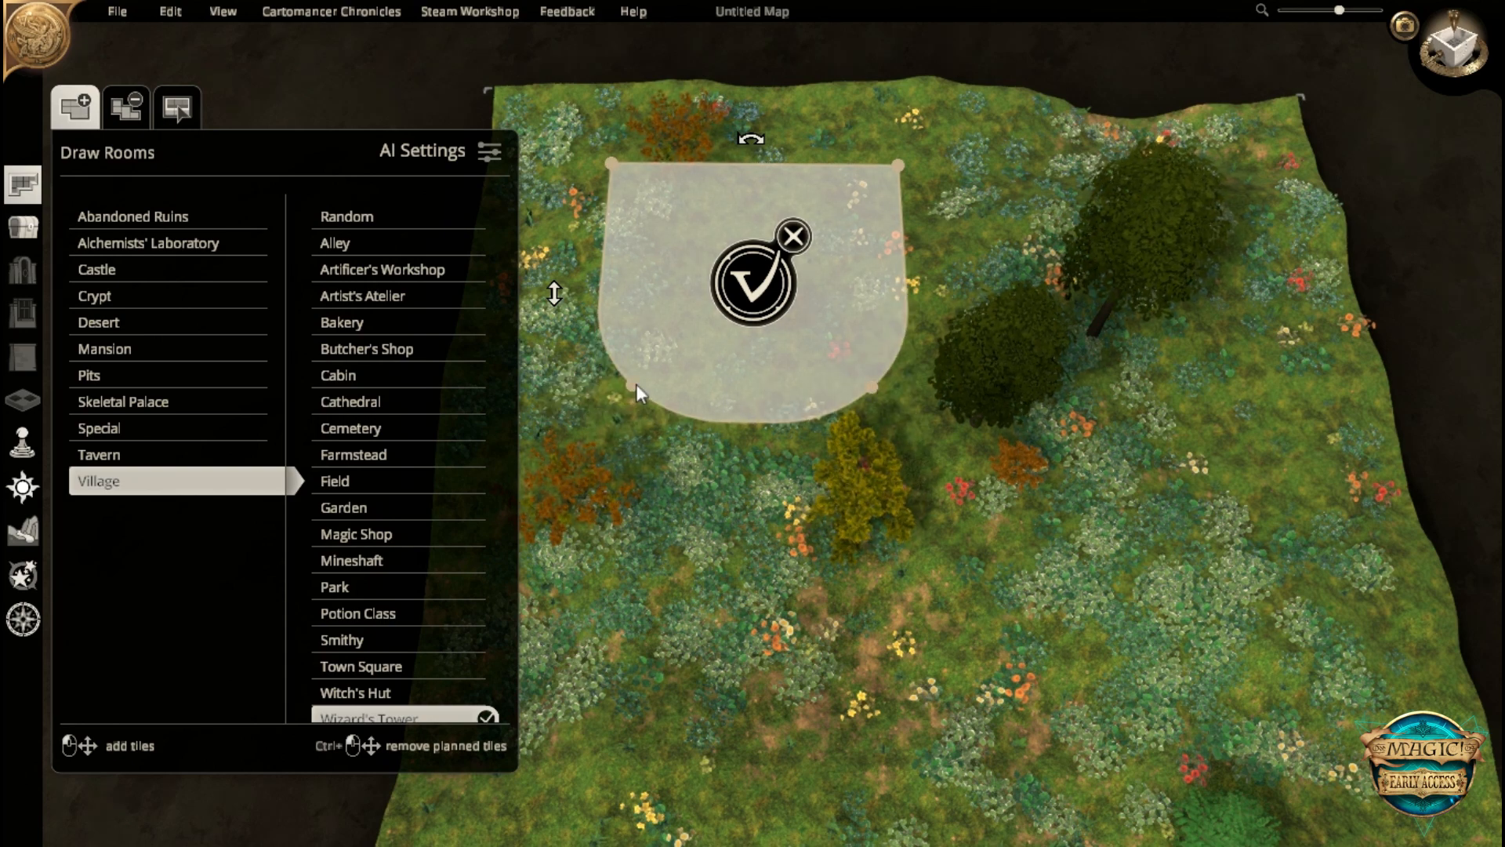
pyautogui.moveTo(897, 167); pyautogui.dragTo(855, 201)
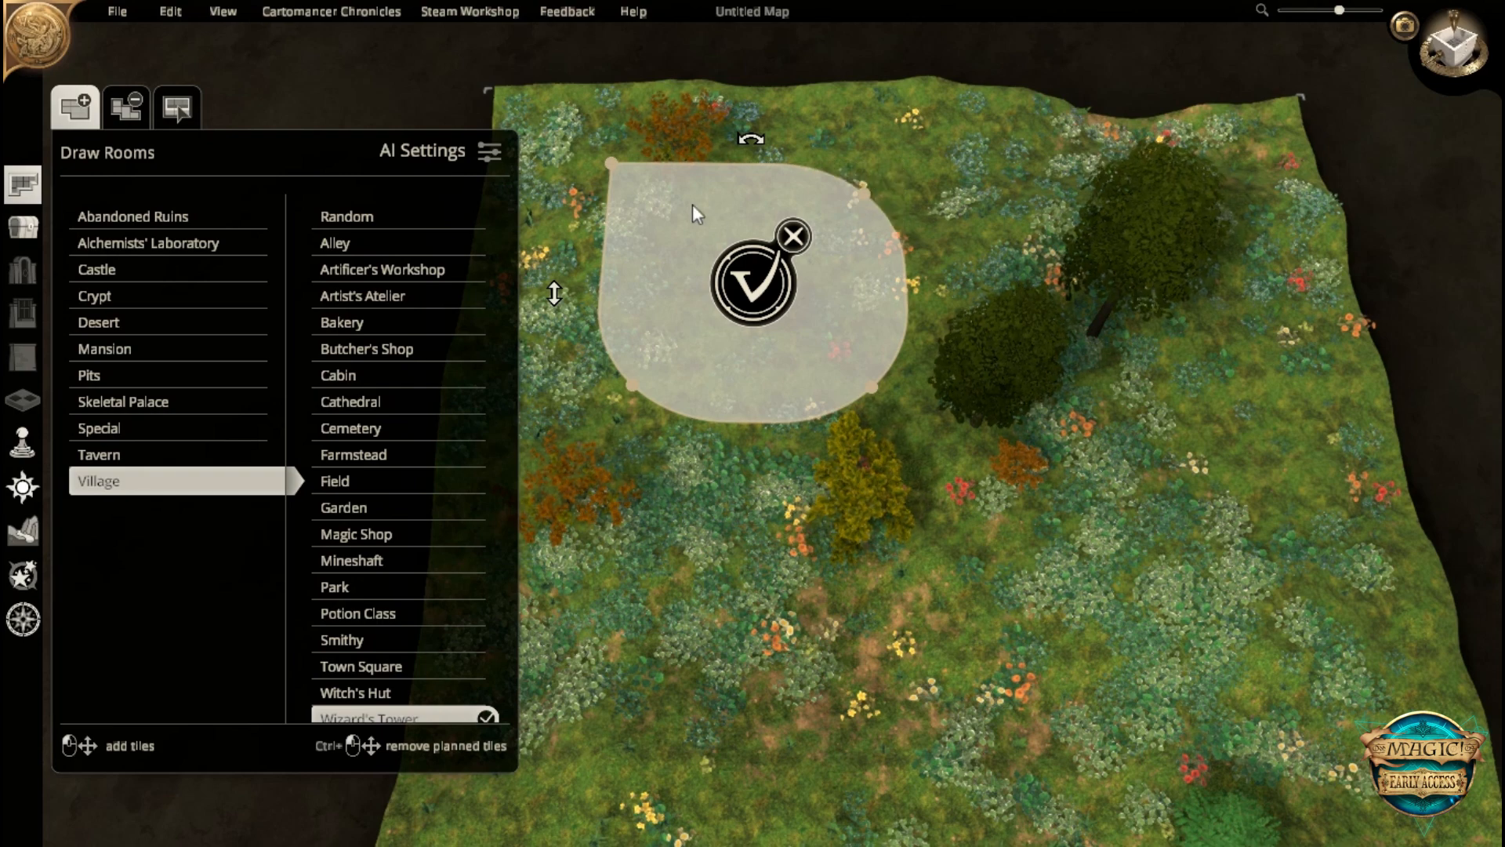
pyautogui.moveTo(610, 164); pyautogui.dragTo(647, 190)
# - Raise the rounded tower room outline to a height of 4
pyautogui.moveTo(549, 293); pyautogui.dragTo(523, 79)
pyautogui.moveTo(600, 354); pyautogui.dragTo(706, 387, button='right')
pyautogui.moveTo(634, 184); pyautogui.dragTo(627, 159)
pyautogui.moveTo(641, 223); pyautogui.dragTo(643, 171)
# - Outline a second, rectangular Wizard's Tower room to the right of the rounded one and raise it to a height of 3
pyautogui.moveTo(1143, 327); pyautogui.dragTo(872, 355, button='right')
pyautogui.moveTo(876, 290); pyautogui.dragTo(877, 445, button='middle')
pyautogui.moveTo(821, 172); pyautogui.dragTo(1056, 328)
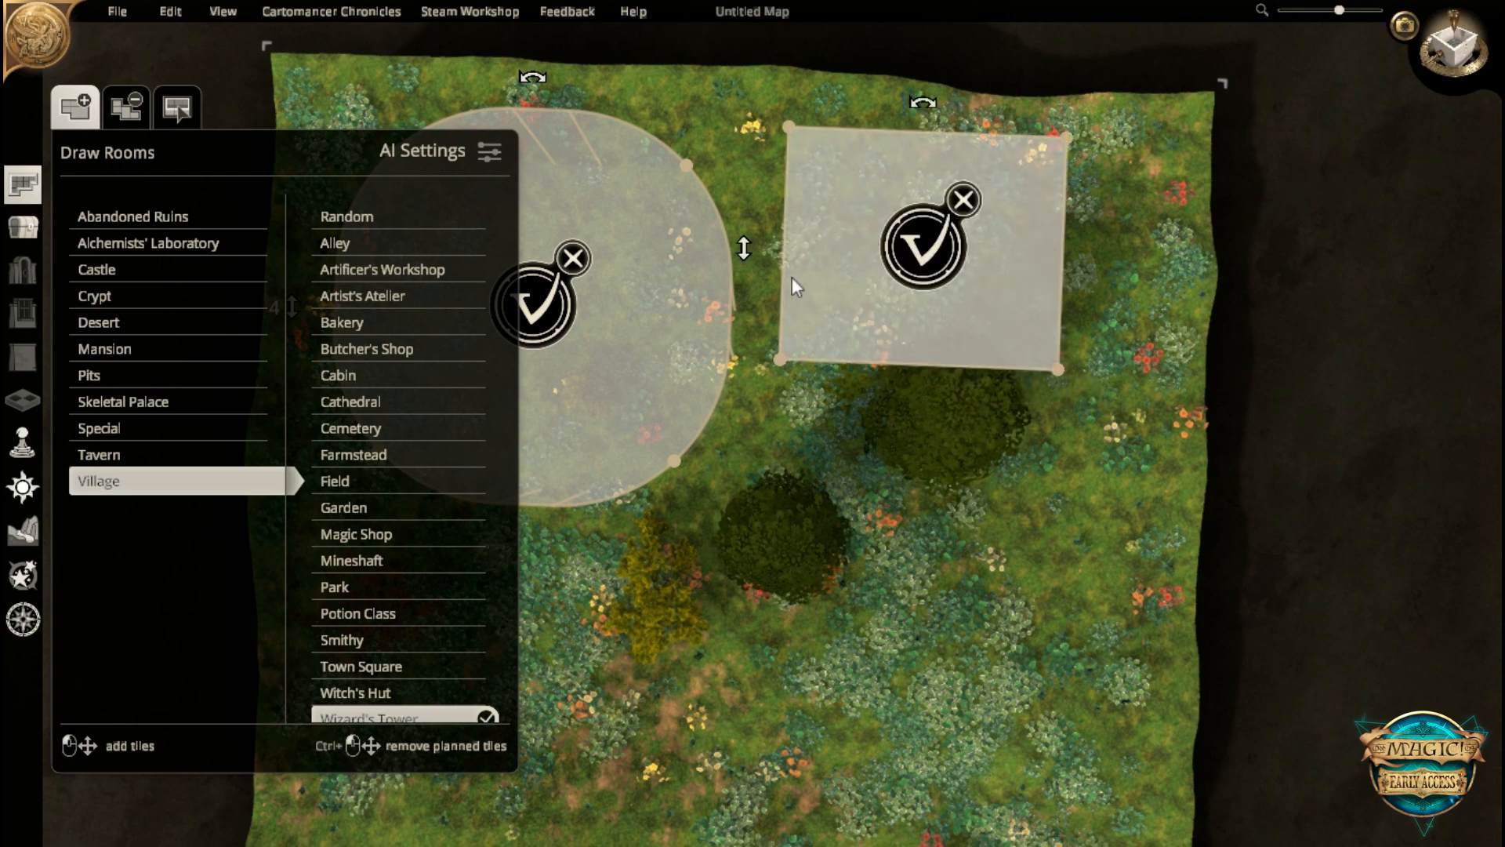
pyautogui.moveTo(746, 252); pyautogui.dragTo(715, 23)
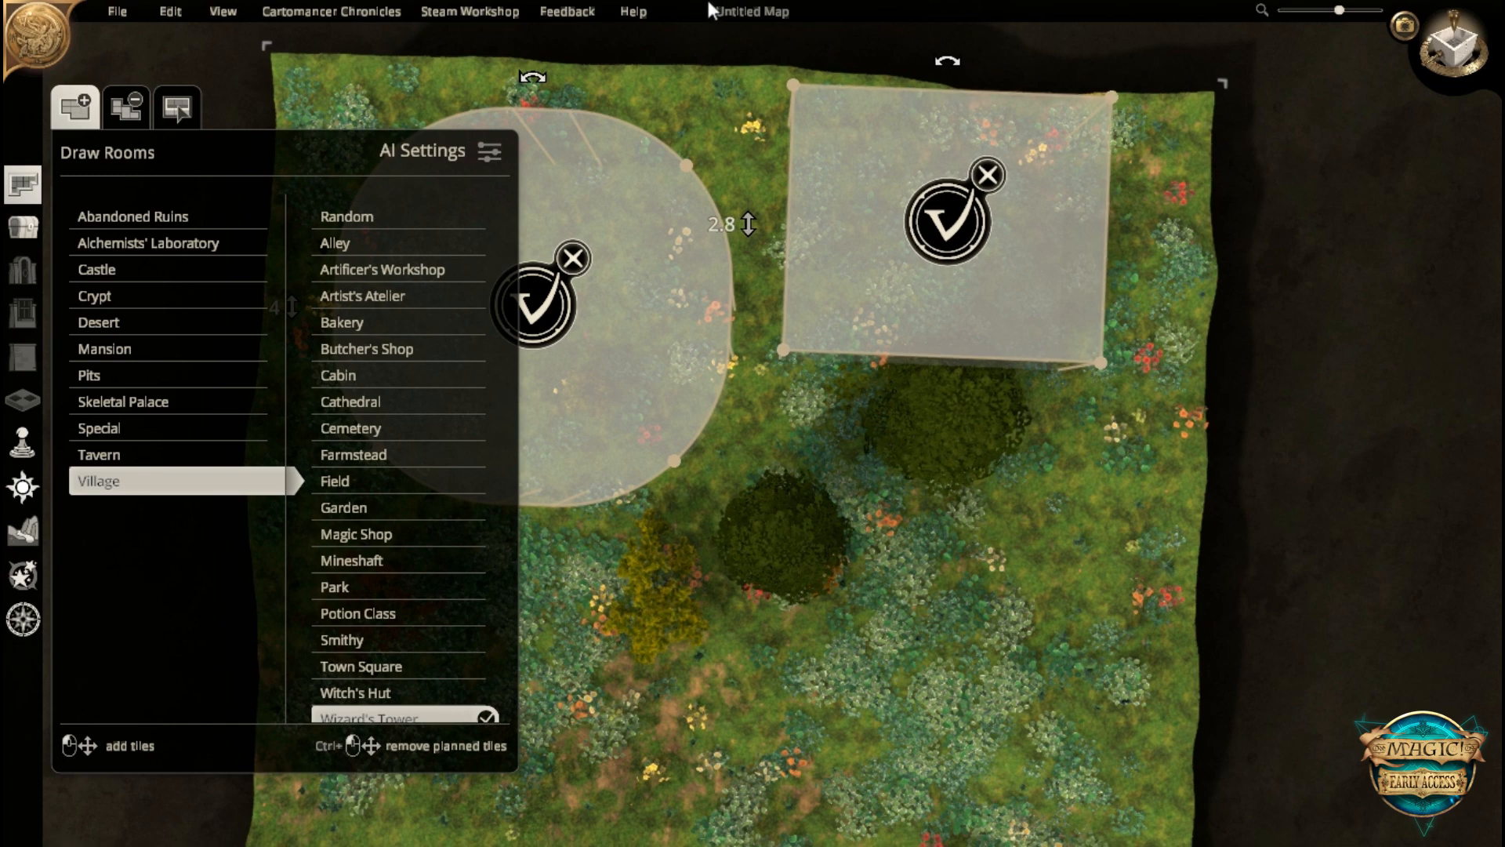
pyautogui.moveTo(753, 380); pyautogui.dragTo(1072, 494, button='right')
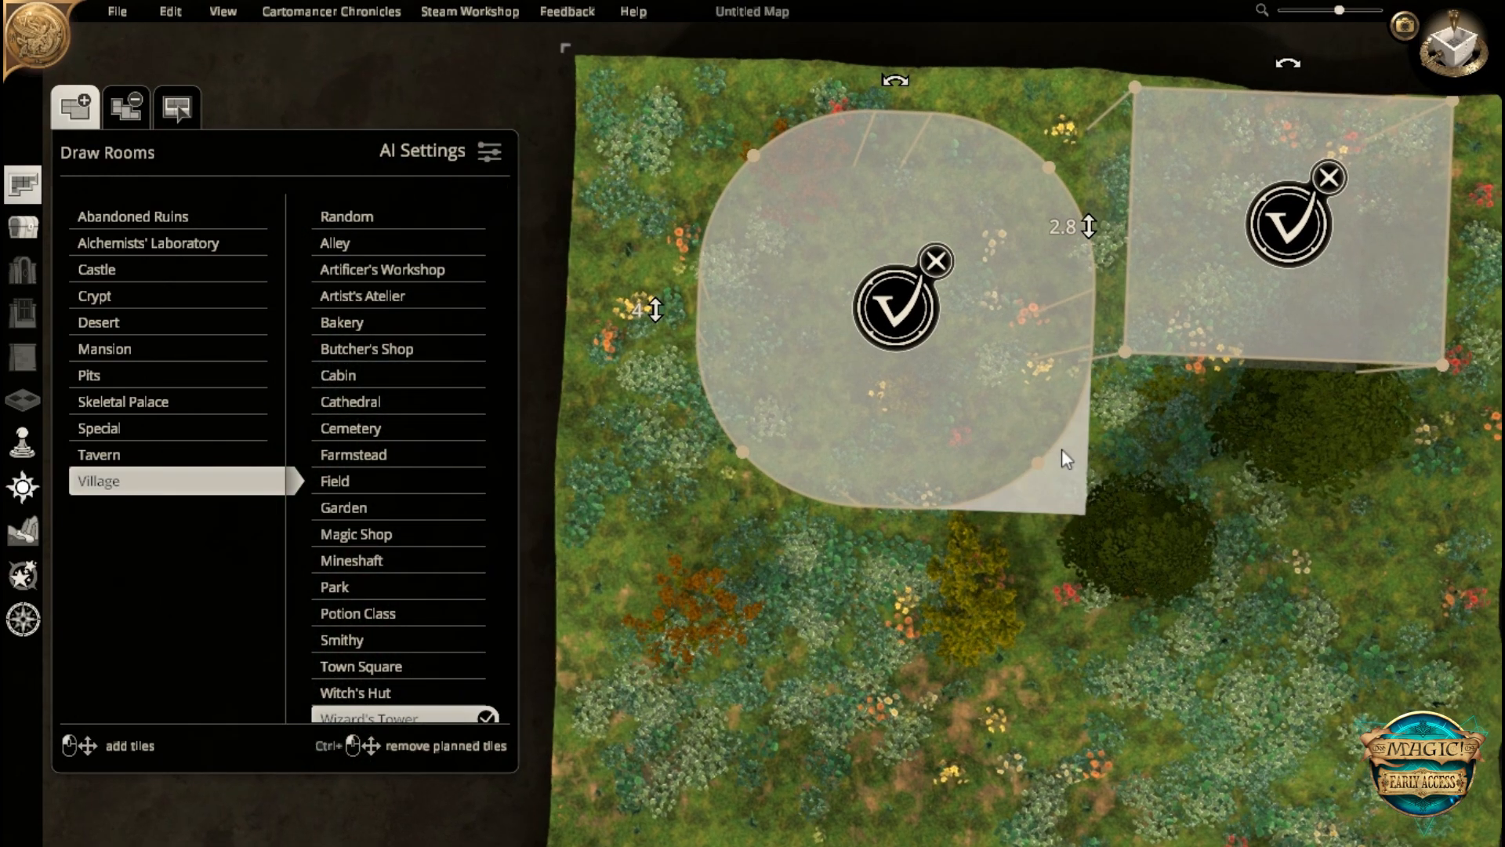
pyautogui.moveTo(1081, 224); pyautogui.dragTo(966, 241, button='right')
pyautogui.moveTo(969, 244); pyautogui.dragTo(970, 218)
# - Outline a smaller third room directly below the second one and raise it to a height of 2.5
pyautogui.moveTo(1221, 542); pyautogui.dragTo(1006, 588, button='right')
pyautogui.moveTo(871, 617); pyautogui.dragTo(863, 365, button='middle')
pyautogui.moveTo(873, 440); pyautogui.dragTo(1075, 572)
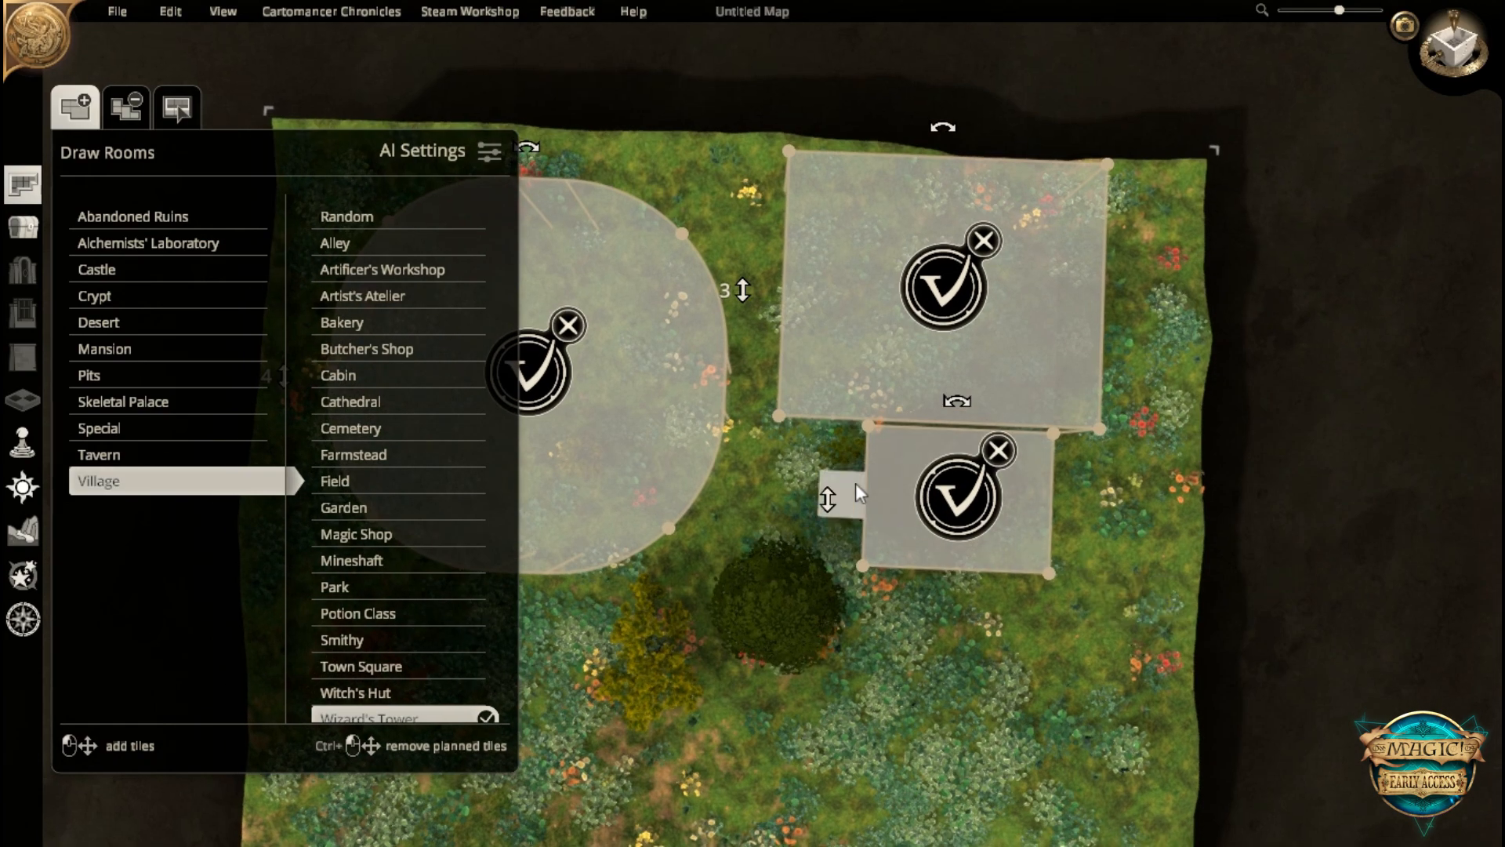
pyautogui.moveTo(828, 503); pyautogui.dragTo(810, 270)
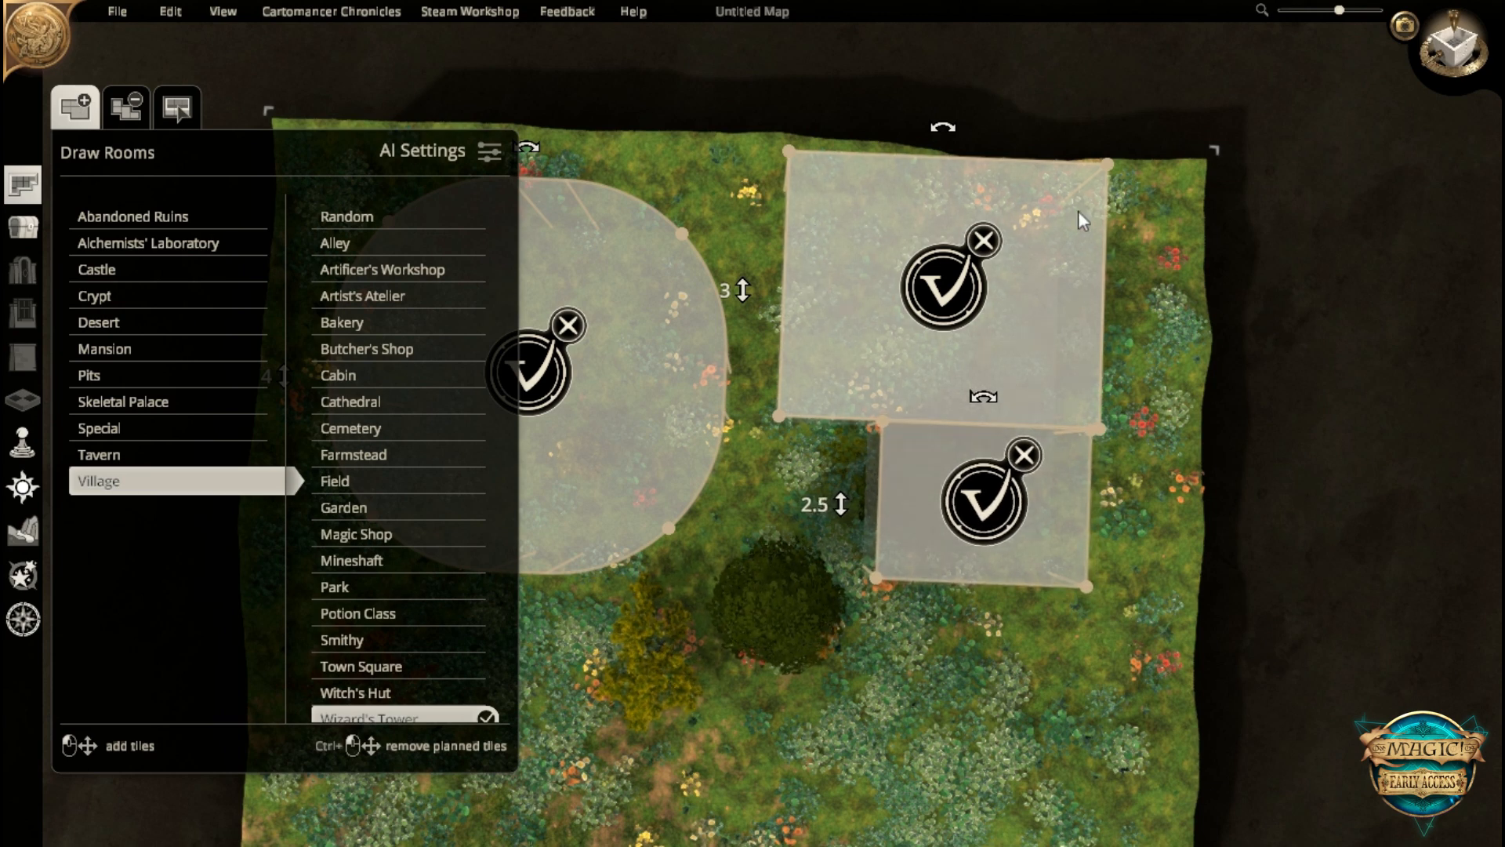
# - Cut the second room's two upper corners diagonally, then round its lower-left corner and the third room's upper-left corner
pyautogui.moveTo(1107, 166); pyautogui.dragTo(1218, 296)
pyautogui.moveTo(787, 149); pyautogui.dragTo(701, 260)
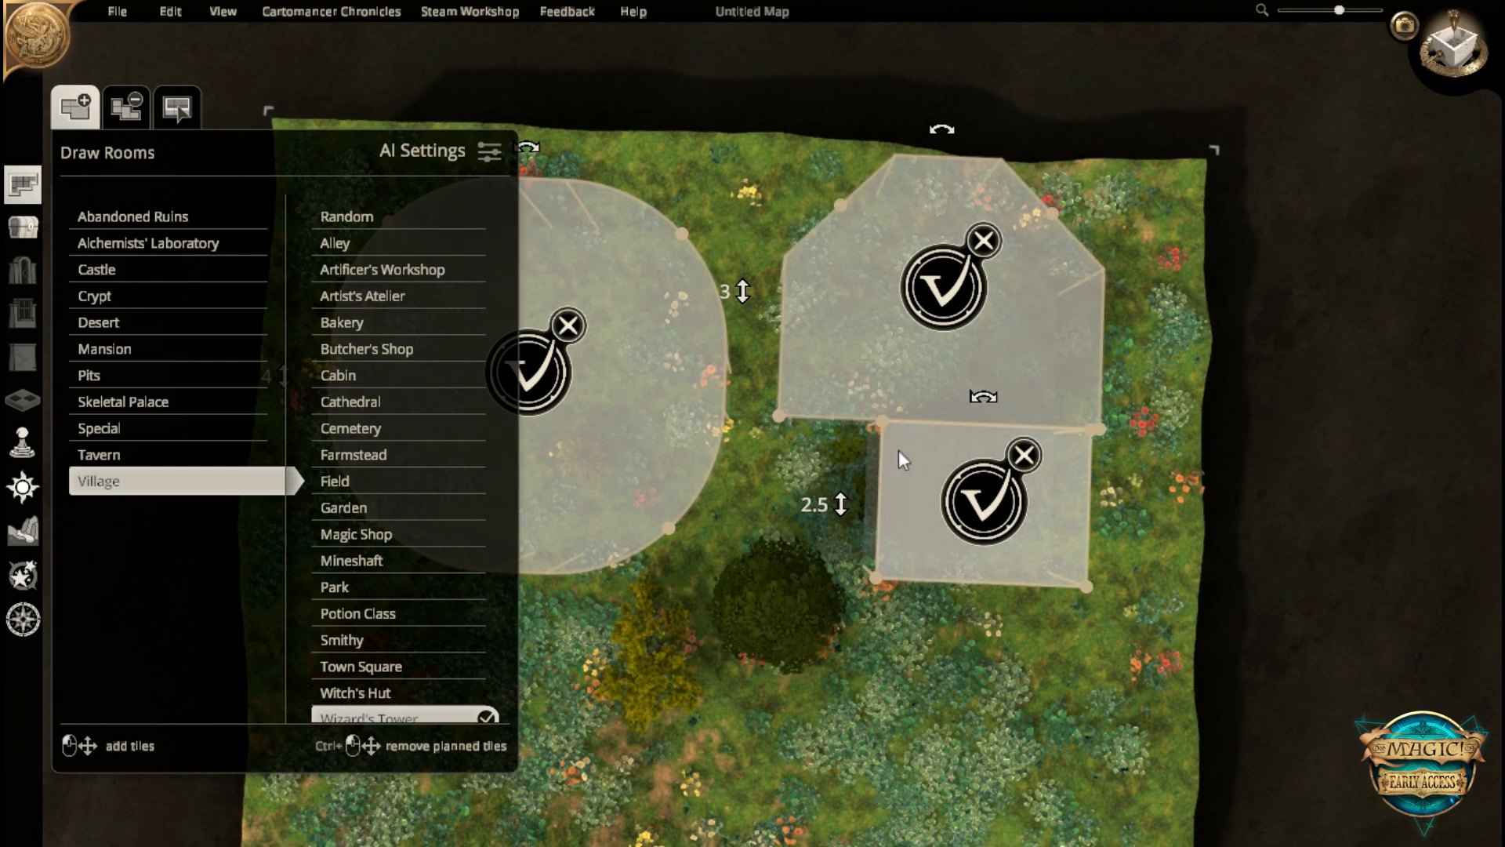
pyautogui.moveTo(778, 417); pyautogui.dragTo(828, 376)
pyautogui.moveTo(882, 422); pyautogui.dragTo(911, 450)
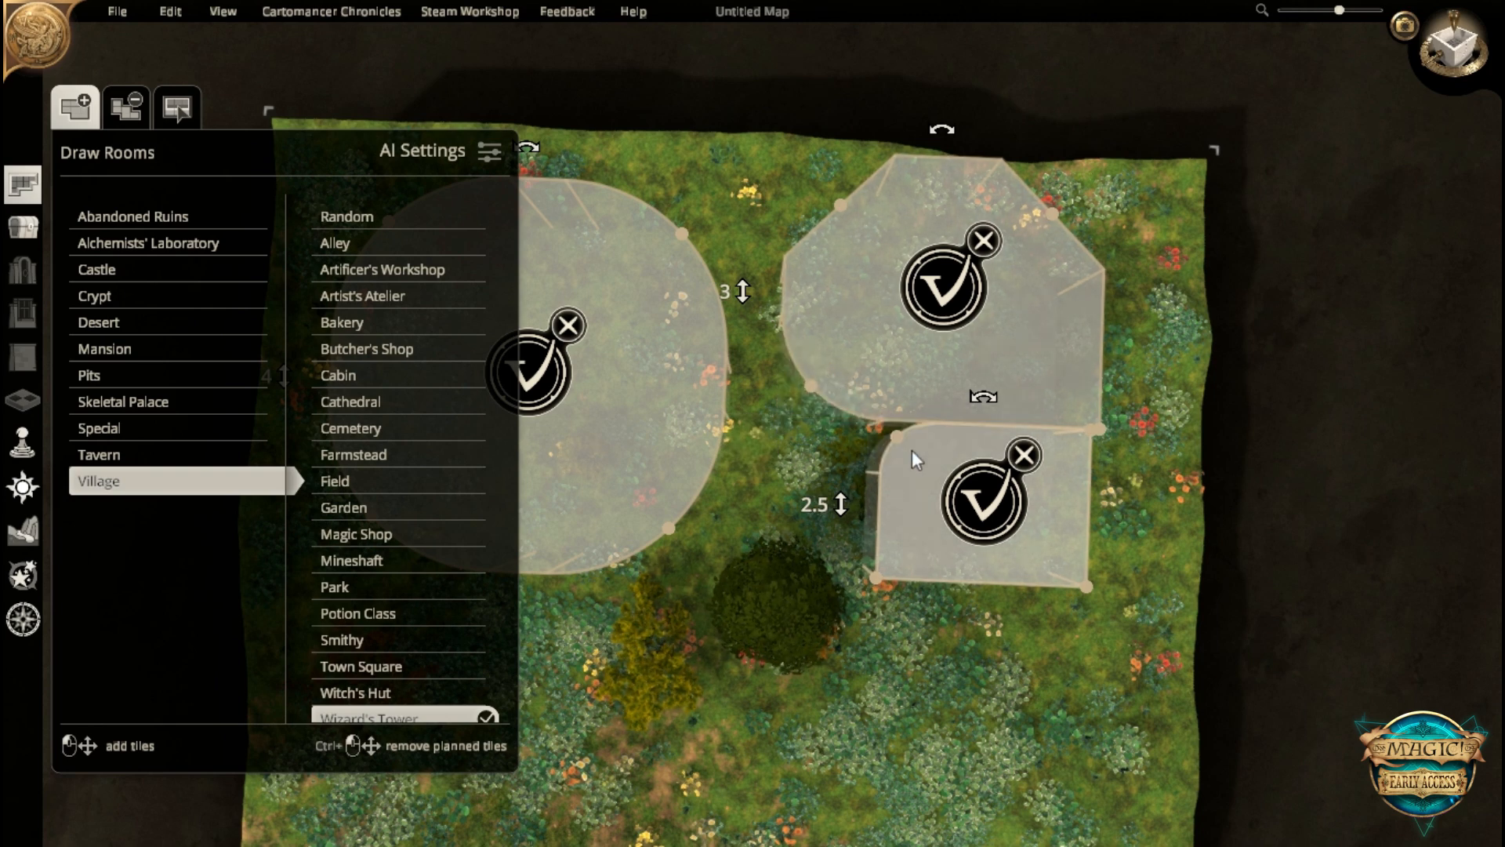
pyautogui.moveTo(1165, 461)
pyautogui.mouseDown(button='middle')
pyautogui.moveTo(995, 417)
pyautogui.moveTo(882, 163)
pyautogui.moveTo(654, 122)
pyautogui.moveTo(1086, 425)
pyautogui.moveTo(1154, 439)
pyautogui.mouseUp(button='middle')
pyautogui.moveTo(817, 345); pyautogui.dragTo(1004, 348, button='right')
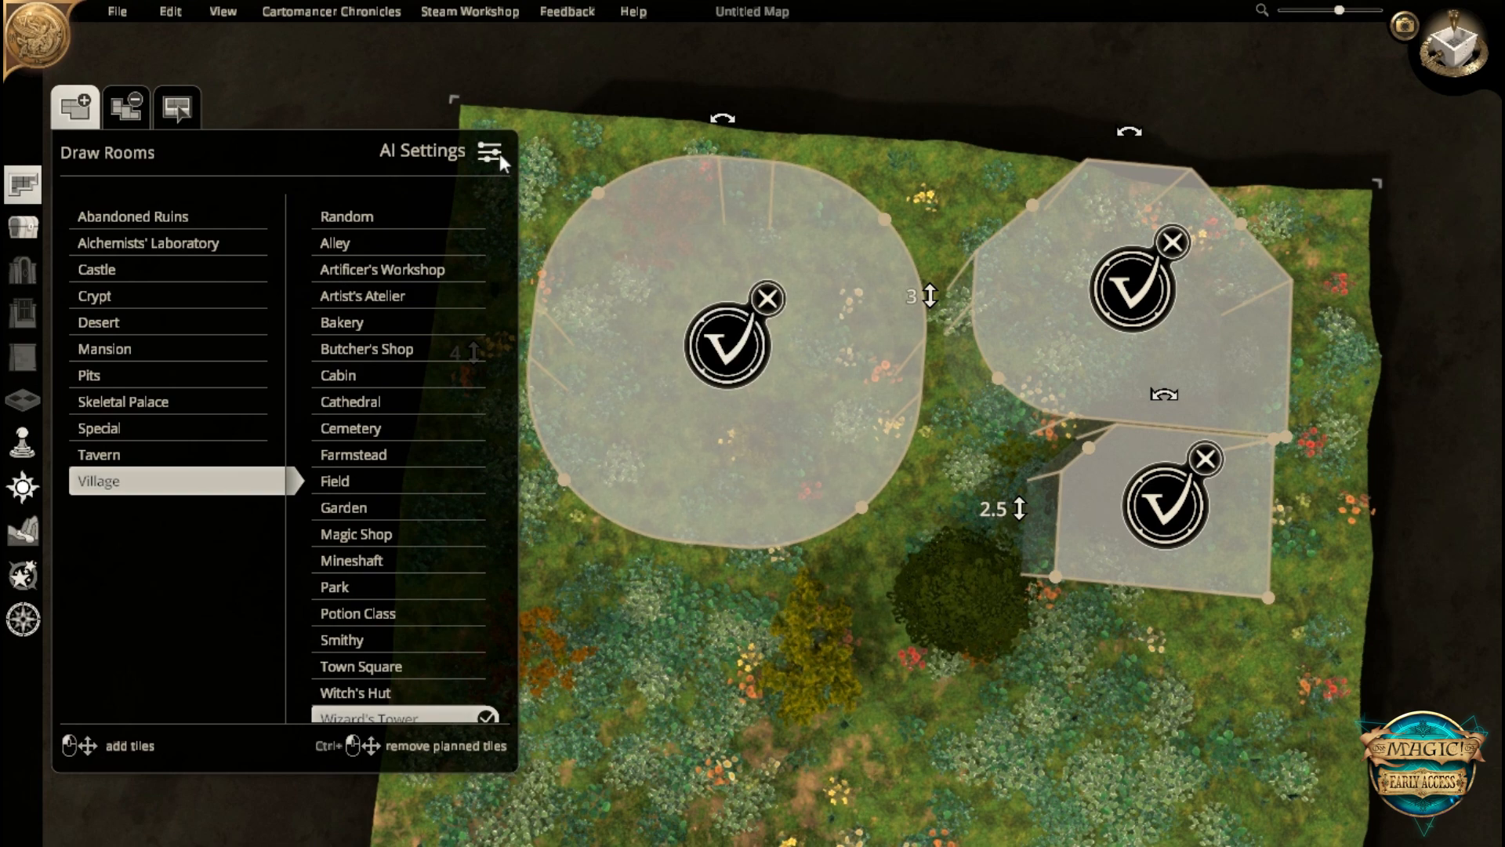
# - Show the AI settings with Normal Room selected and generate the rounded tower room and the second room
pyautogui.click(490, 152)
pyautogui.click(715, 335)
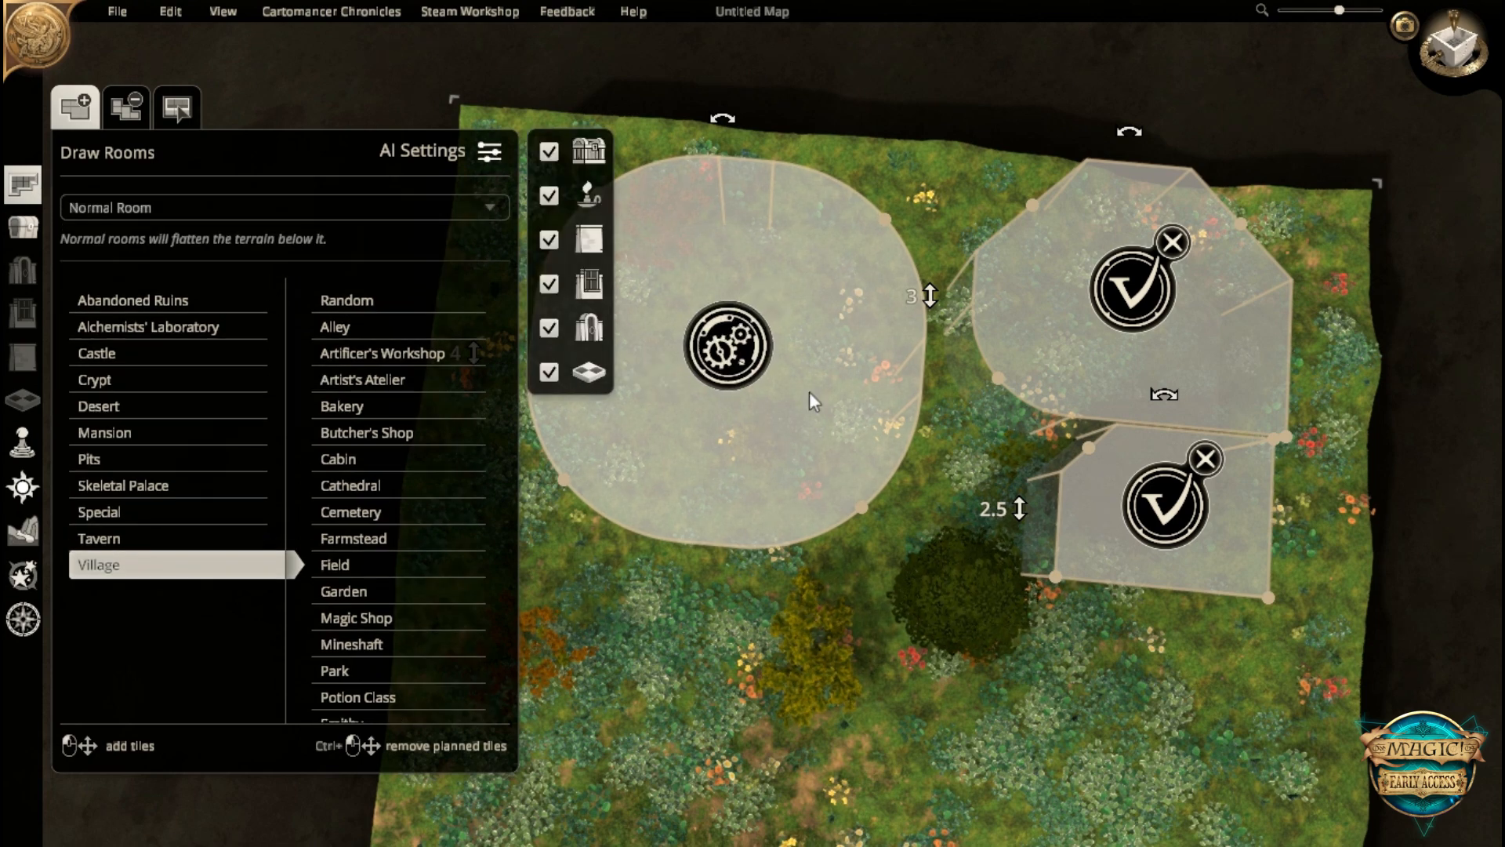
pyautogui.moveTo(897, 502); pyautogui.dragTo(952, 545, button='right')
pyautogui.moveTo(950, 541); pyautogui.dragTo(980, 506, button='middle')
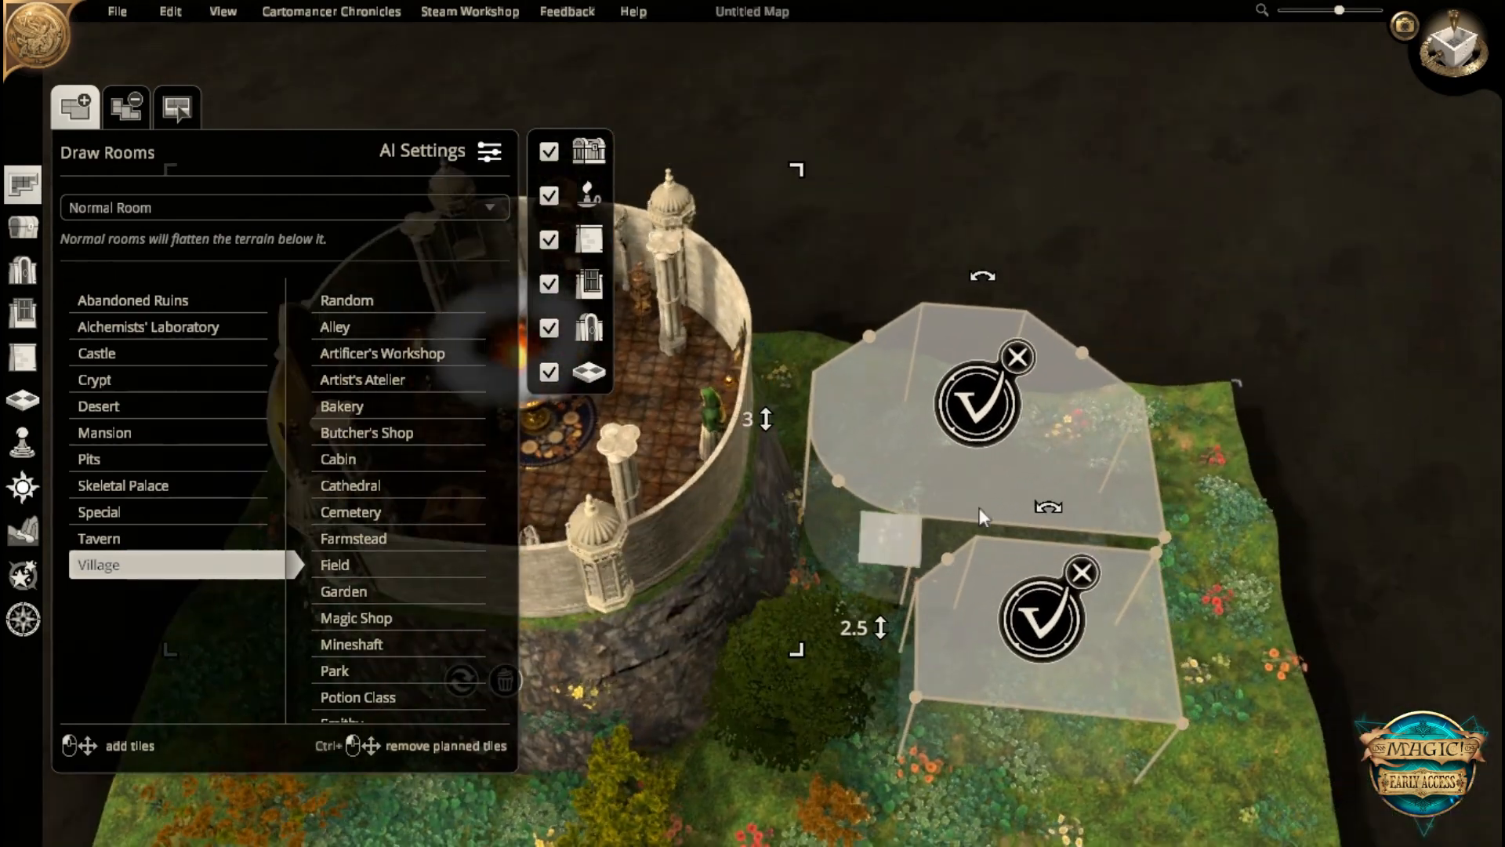
pyautogui.click(982, 418)
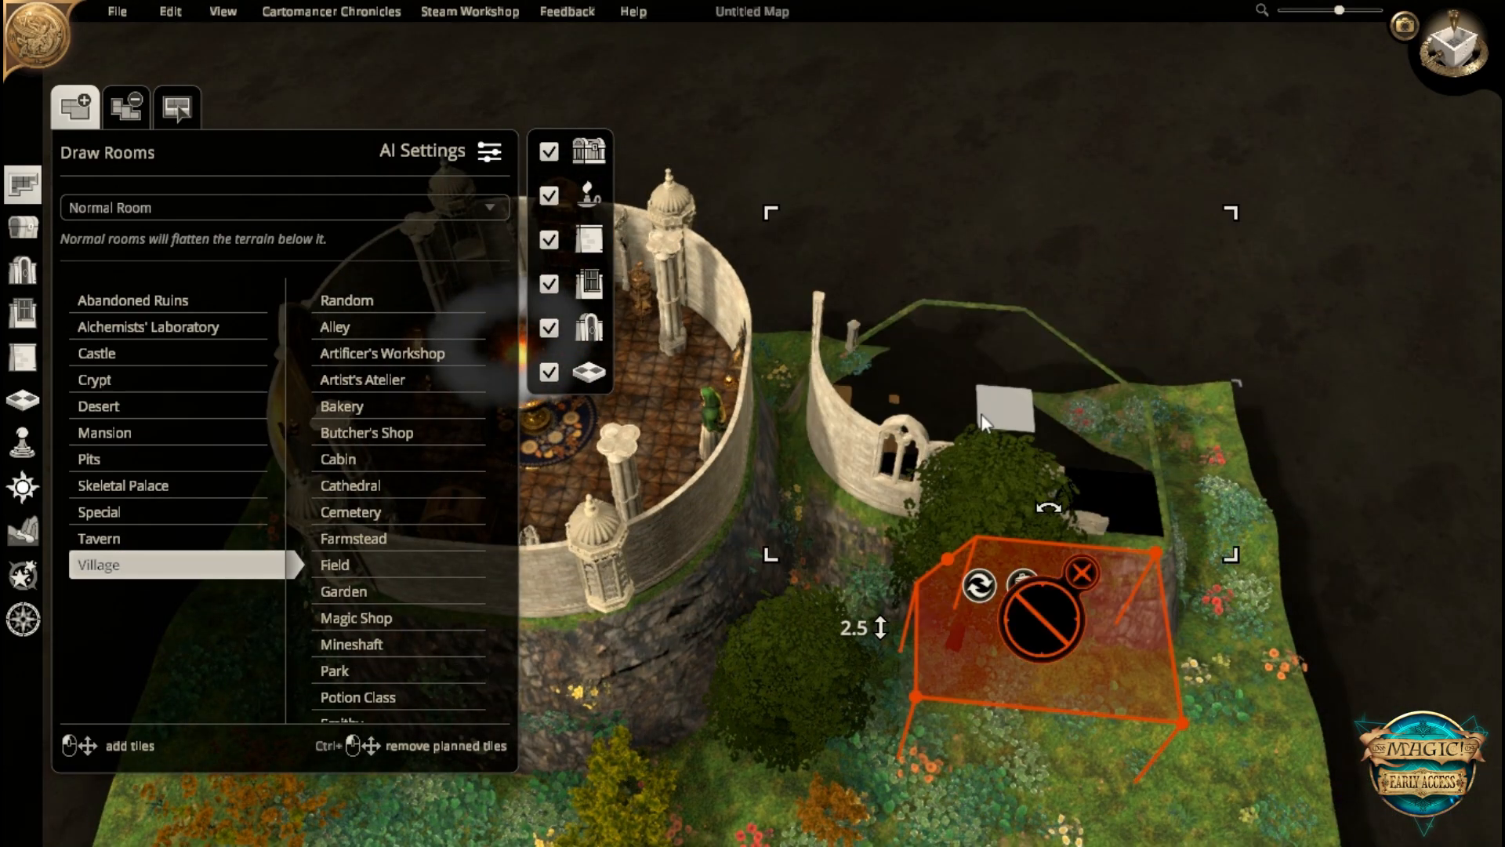
# - Move the smallest room outline slightly down and right so it clears the second room
pyautogui.moveTo(1131, 679); pyautogui.dragTo(1073, 465, button='right')
pyautogui.moveTo(1072, 464); pyautogui.dragTo(1094, 557, button='middle')
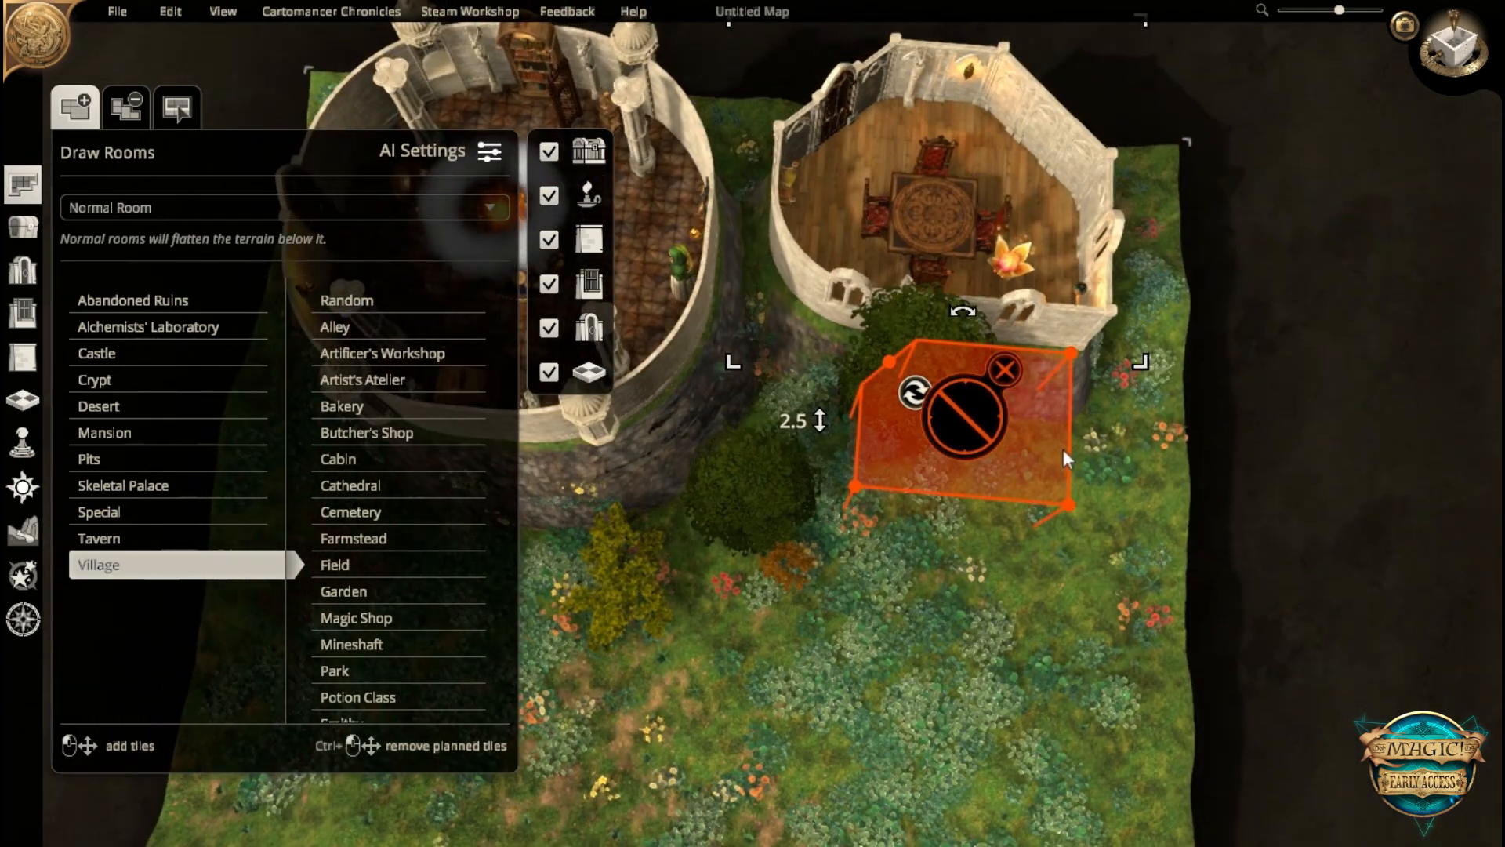
pyautogui.moveTo(1040, 434); pyautogui.dragTo(1047, 469)
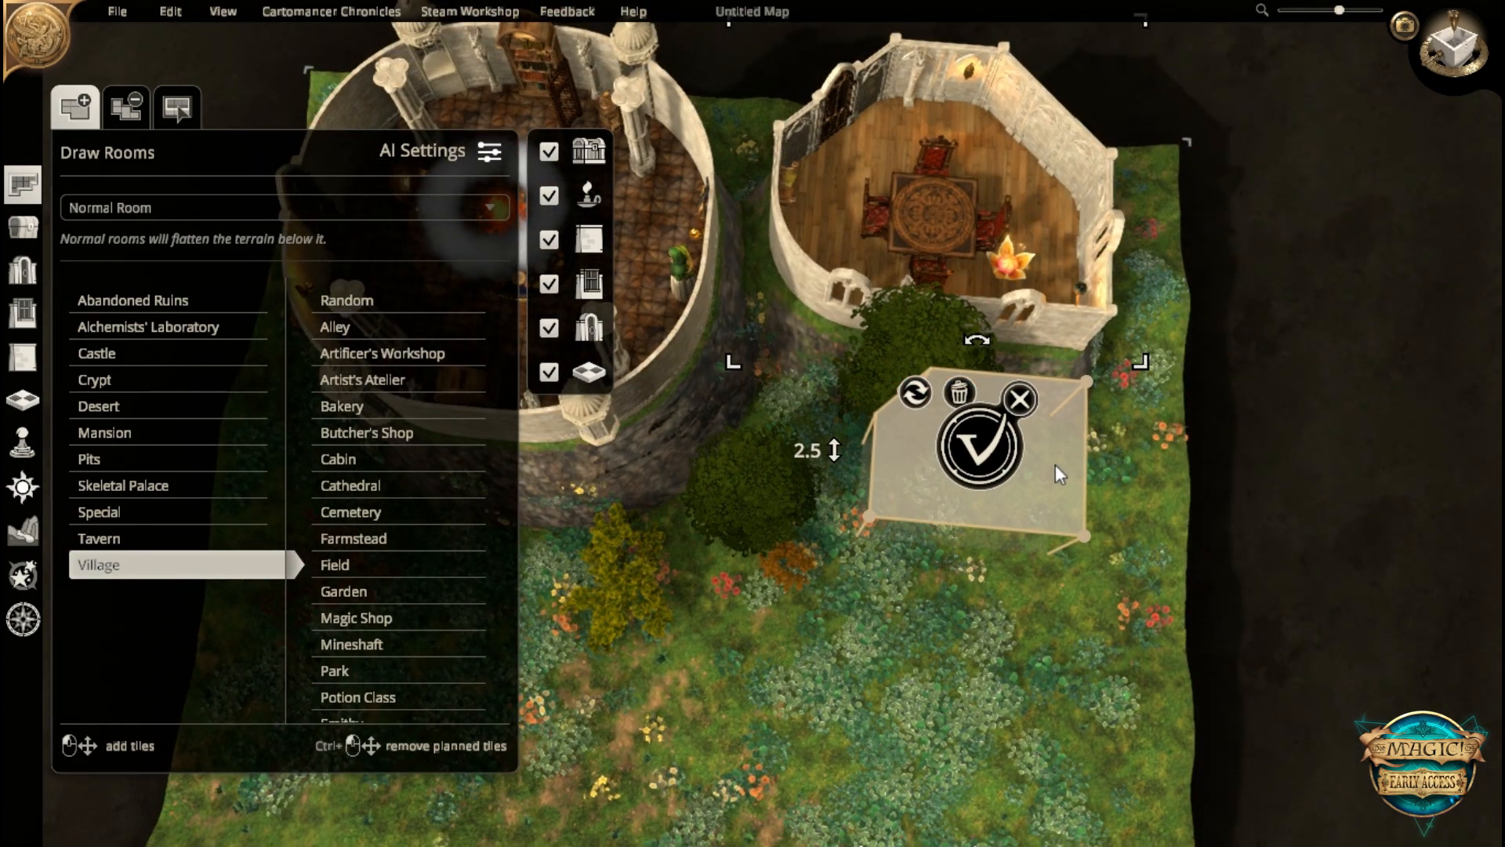
# - Lower the smallest room outline to a height of 2 and generate the room
pyautogui.click(821, 489)
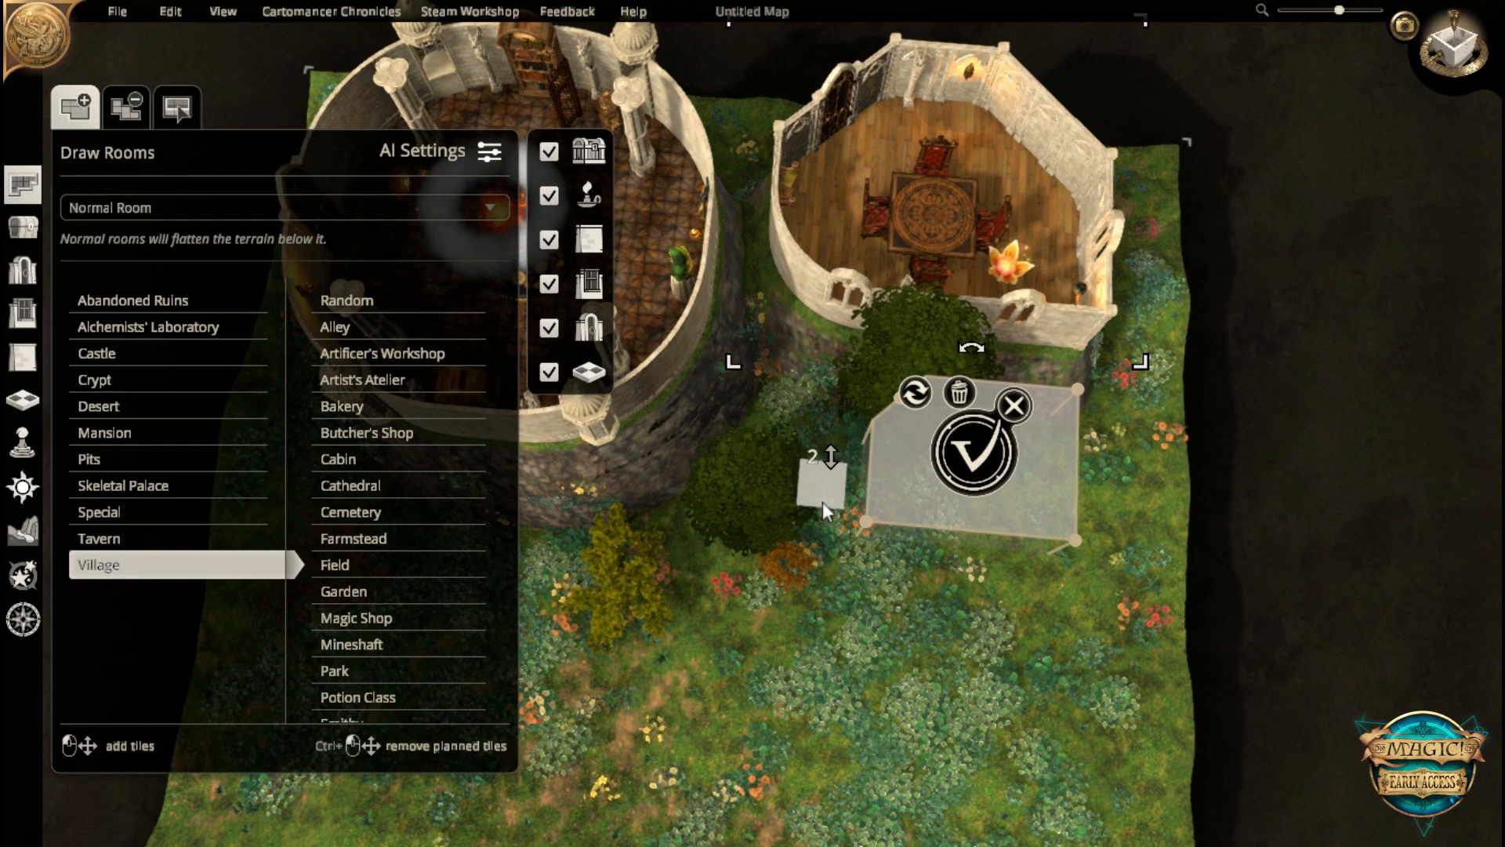
pyautogui.click(975, 452)
pyautogui.moveTo(1218, 632); pyautogui.dragTo(1055, 645, button='middle')
pyautogui.moveTo(949, 521); pyautogui.dragTo(823, 471, button='middle')
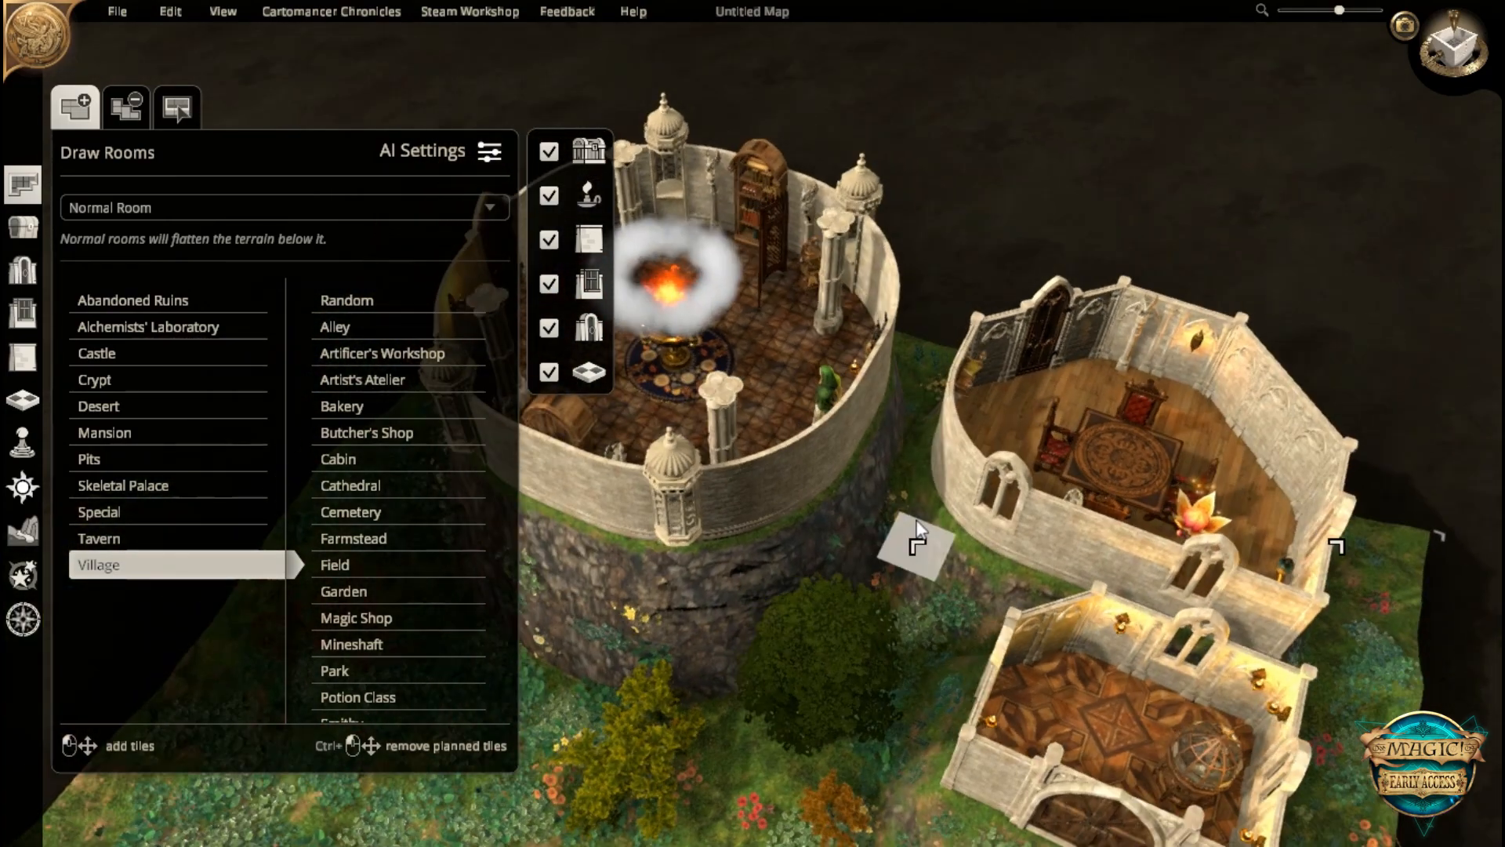
pyautogui.moveTo(941, 510); pyautogui.dragTo(666, 393, button='middle')
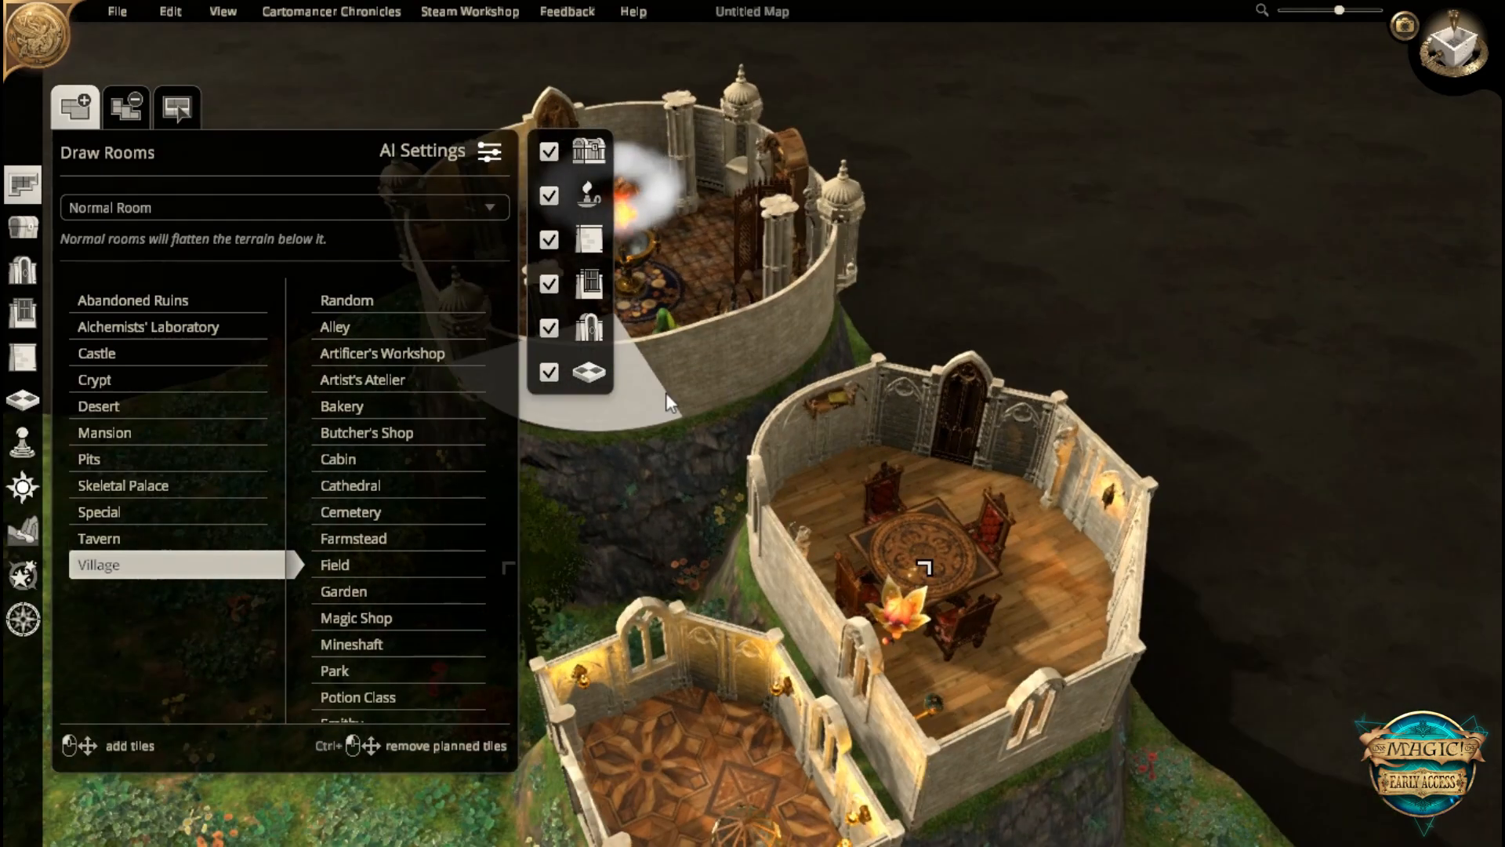
# - Raise the terrain in front of the smallest room's entrance and smooth the slope
pyautogui.moveTo(957, 478); pyautogui.dragTo(1056, 444, button='middle')
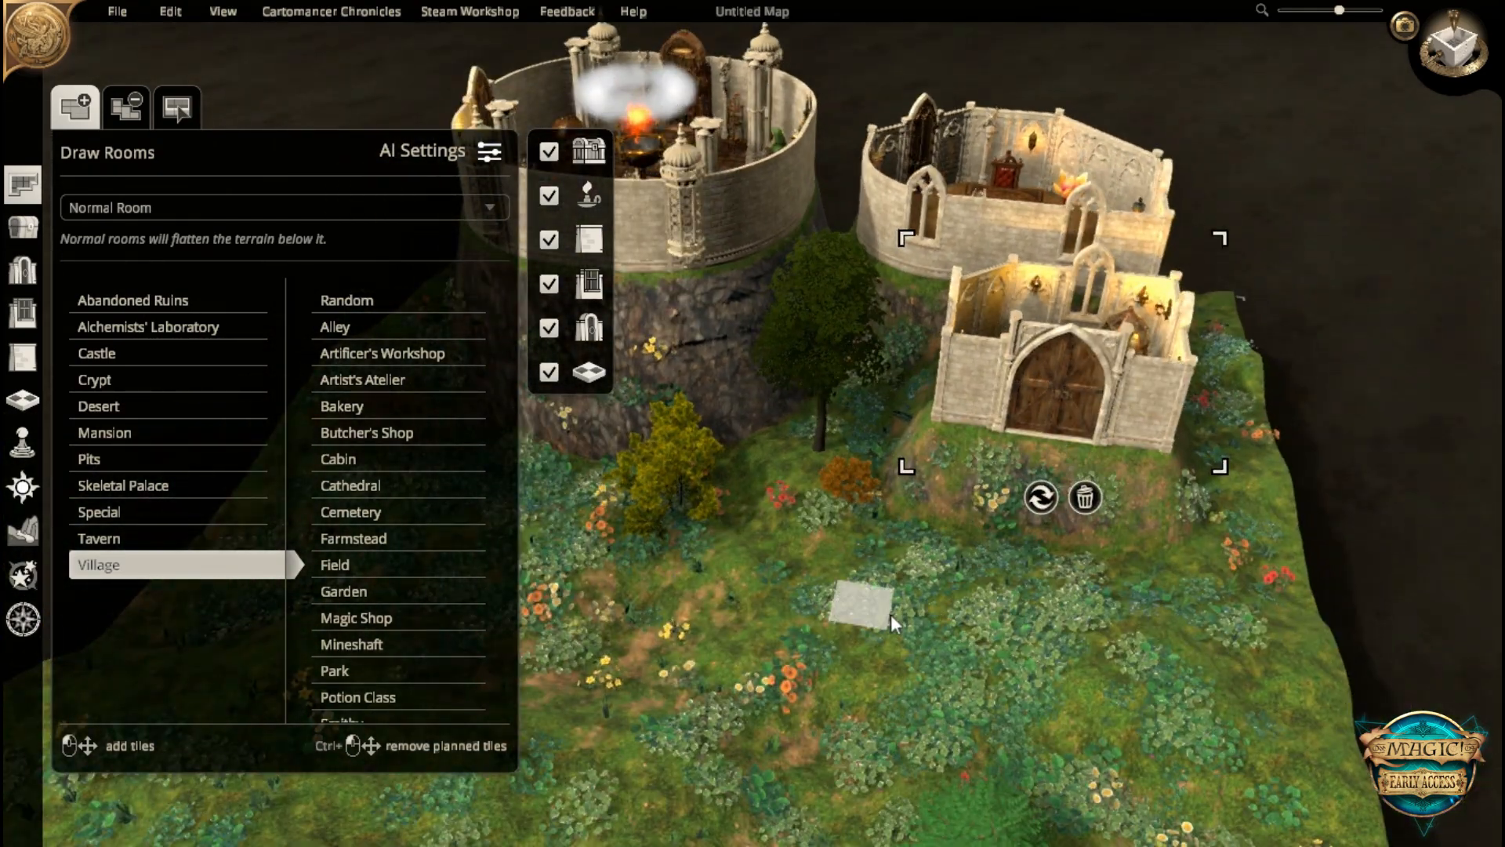
pyautogui.click(23, 532)
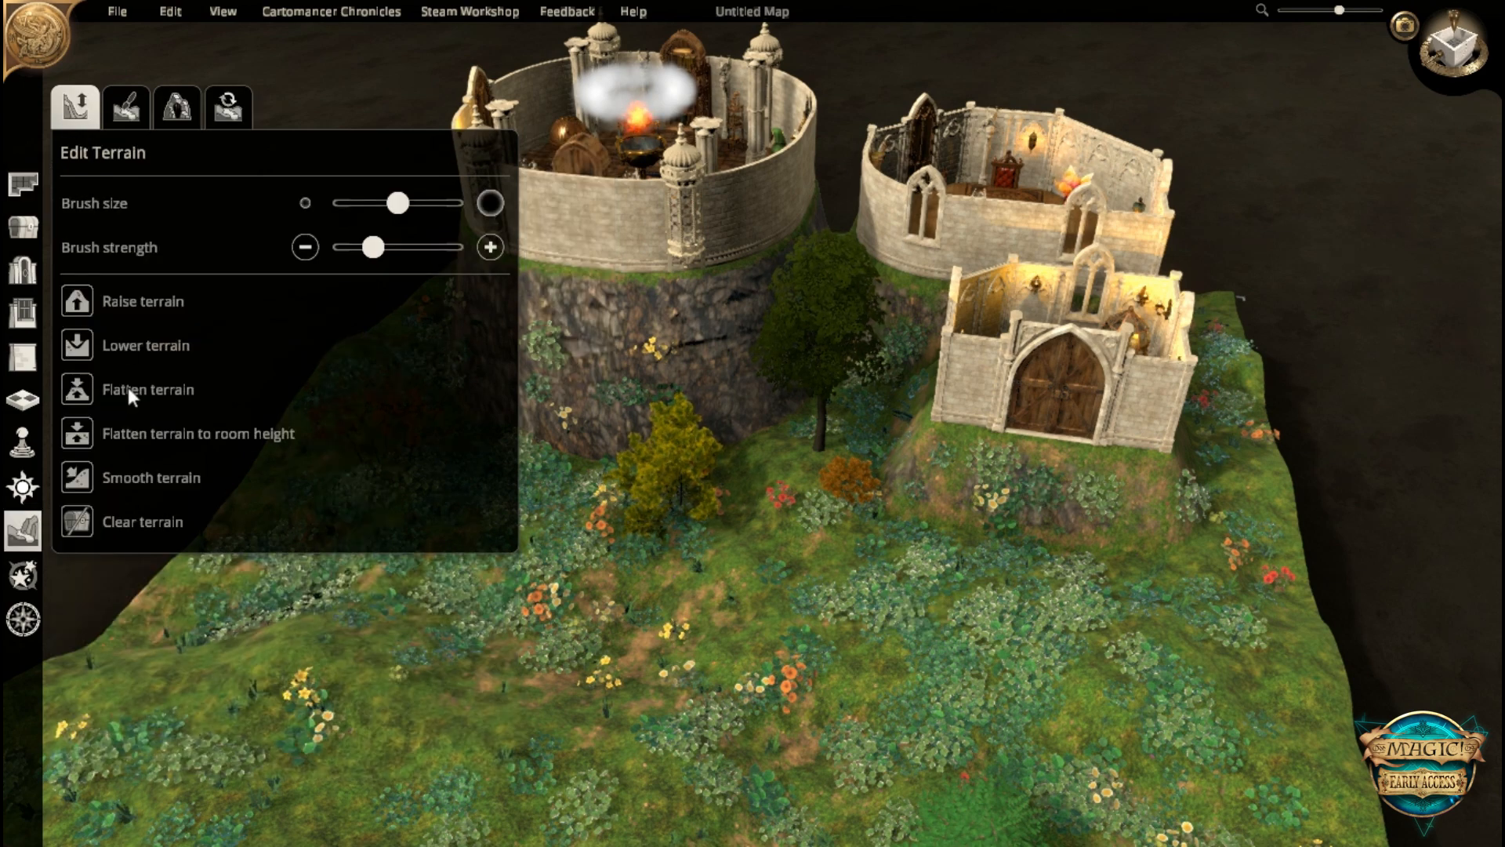
pyautogui.moveTo(1037, 549)
pyautogui.mouseDown()
pyautogui.moveTo(1037, 506)
pyautogui.moveTo(988, 579)
pyautogui.moveTo(756, 632)
pyautogui.moveTo(956, 592)
pyautogui.mouseUp()
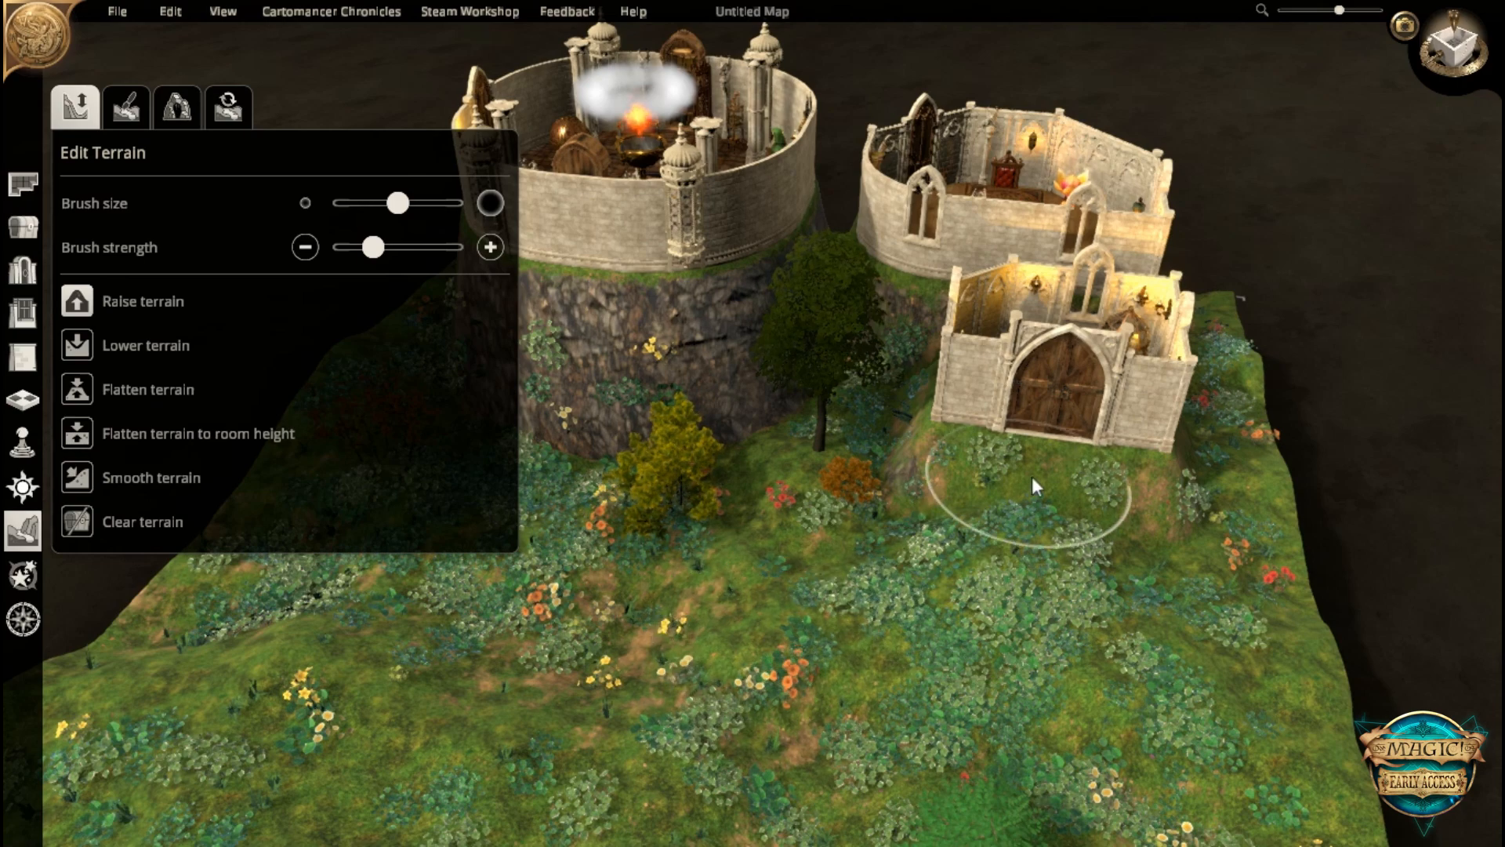
pyautogui.click(118, 480)
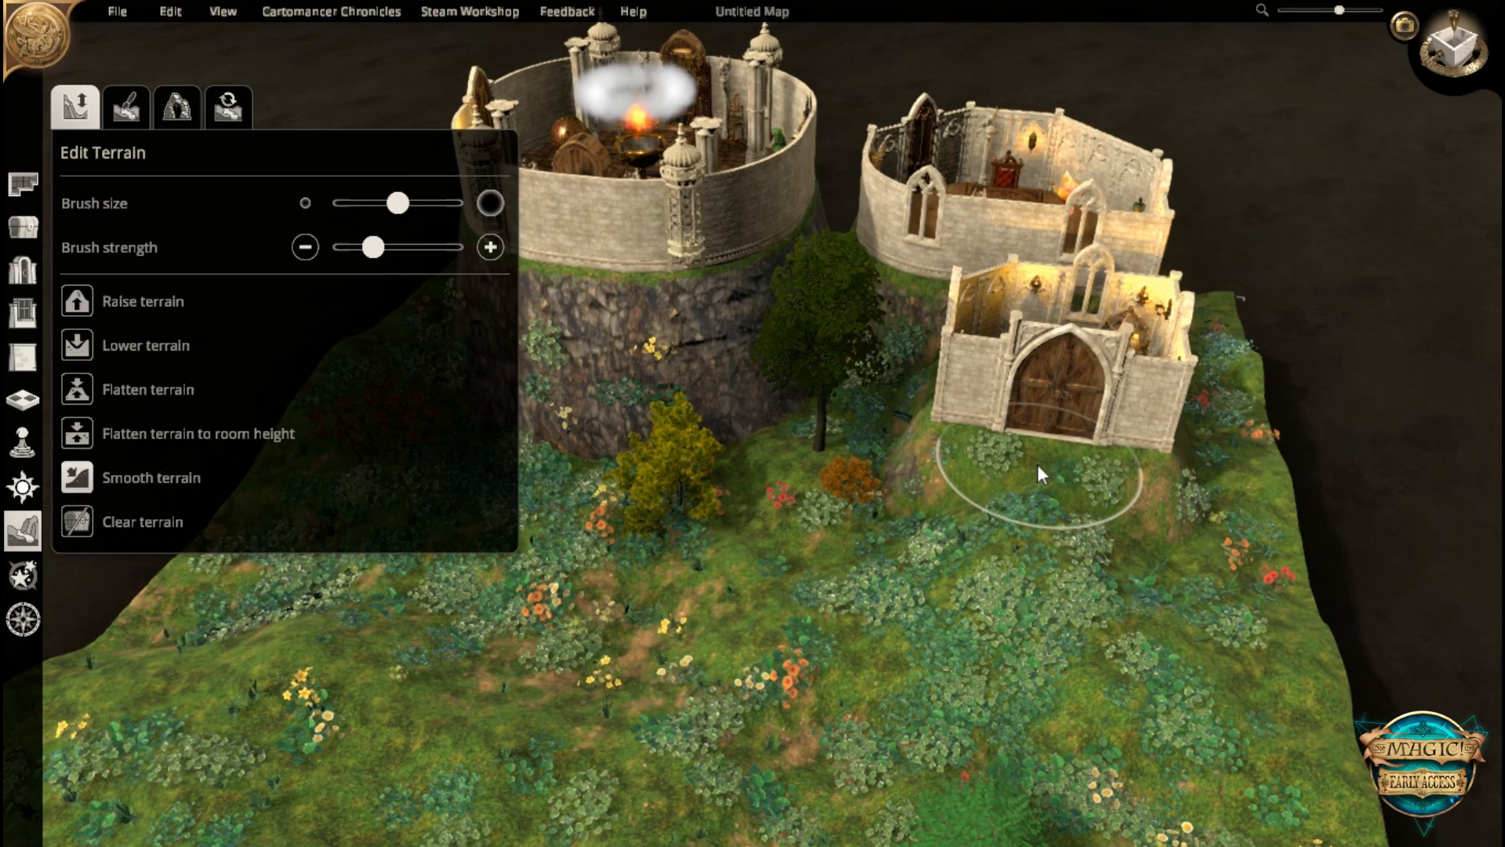
pyautogui.moveTo(825, 672)
pyautogui.mouseDown(button='middle')
pyautogui.moveTo(1297, 411)
pyautogui.moveTo(1074, 492)
pyautogui.mouseUp(button='middle')
pyautogui.moveTo(1024, 655)
pyautogui.mouseDown(button='middle')
pyautogui.moveTo(689, 555)
pyautogui.moveTo(1032, 451)
pyautogui.moveTo(906, 589)
pyautogui.mouseUp(button='middle')
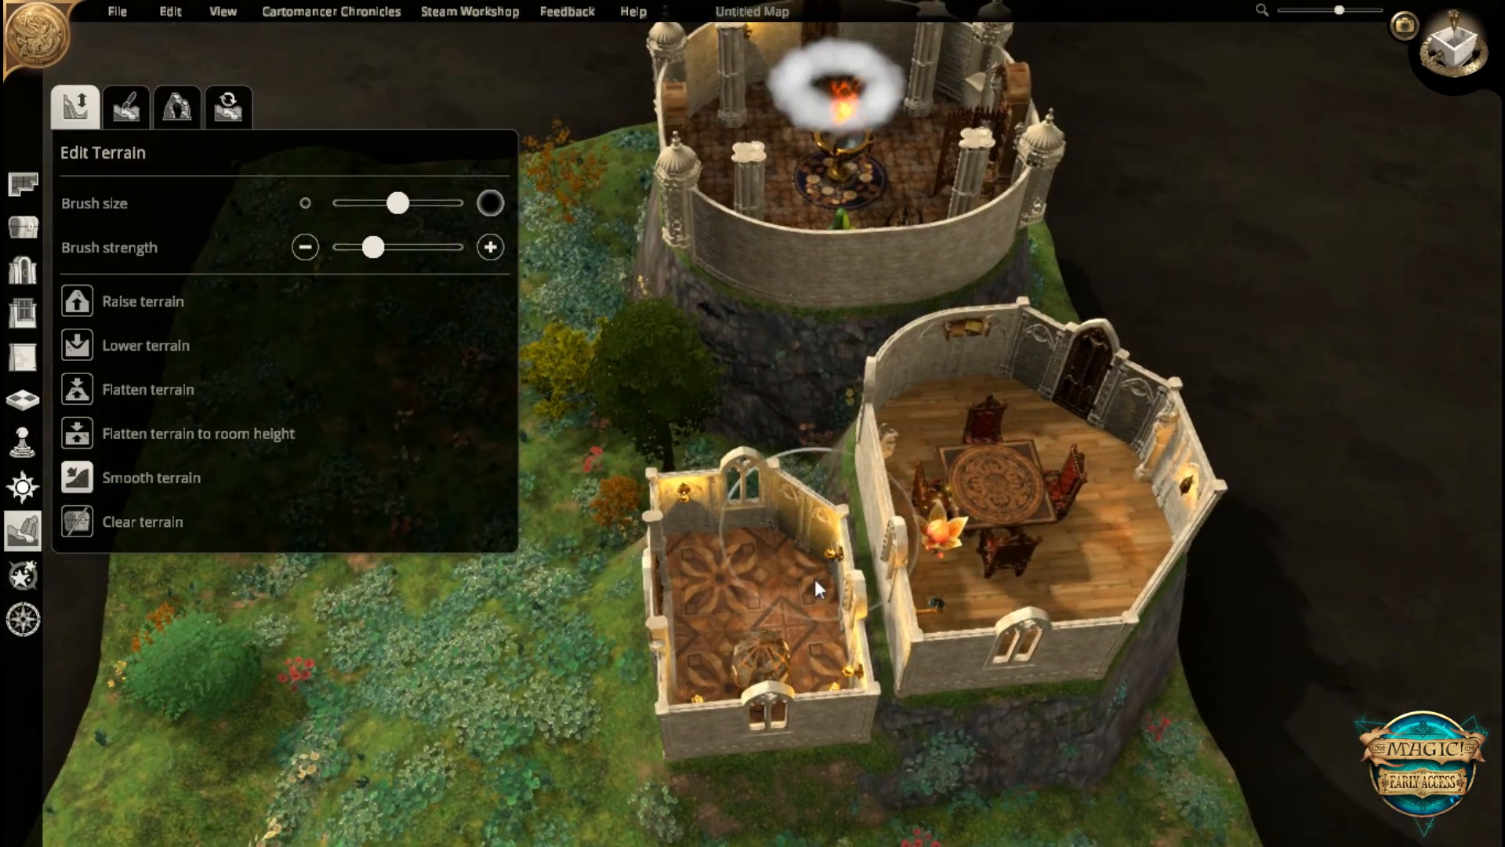
# - Examine the round tower room's furnishings, including the cauldron with its smoke ring and the cloaked figure by the wall
pyautogui.moveTo(926, 515); pyautogui.dragTo(885, 722, button='right')
pyautogui.moveTo(801, 504); pyautogui.dragTo(1343, 558, button='middle')
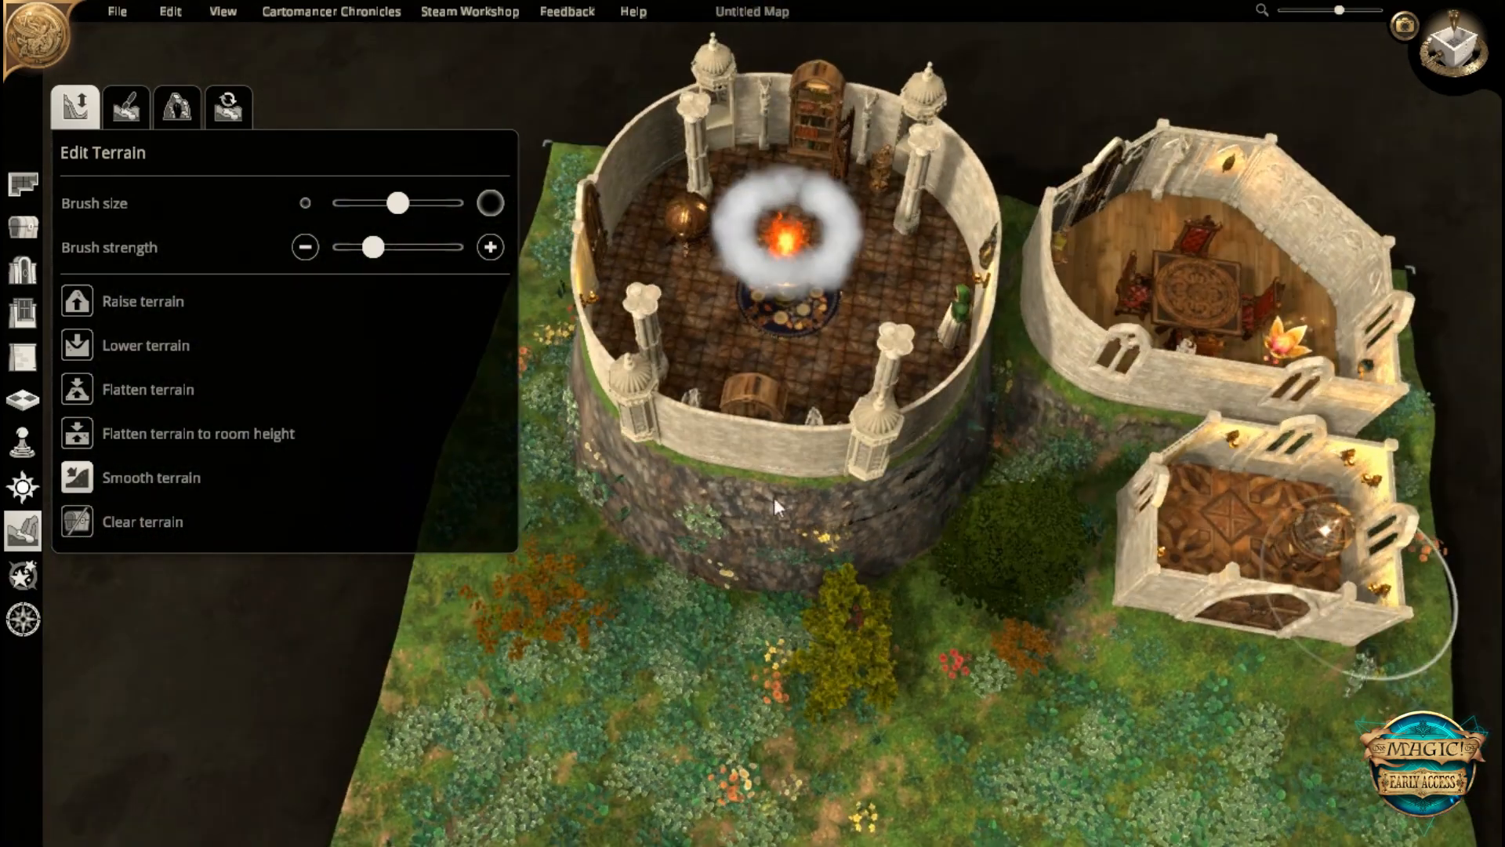
pyautogui.click(25, 181)
pyautogui.moveTo(766, 320)
pyautogui.mouseDown(button='right')
pyautogui.moveTo(691, 496)
pyautogui.moveTo(844, 430)
pyautogui.moveTo(844, 500)
pyautogui.mouseUp(button='right')
pyautogui.press('Escape')
pyautogui.scroll(4, 886, 434)
pyautogui.scroll(2, 905, 435)
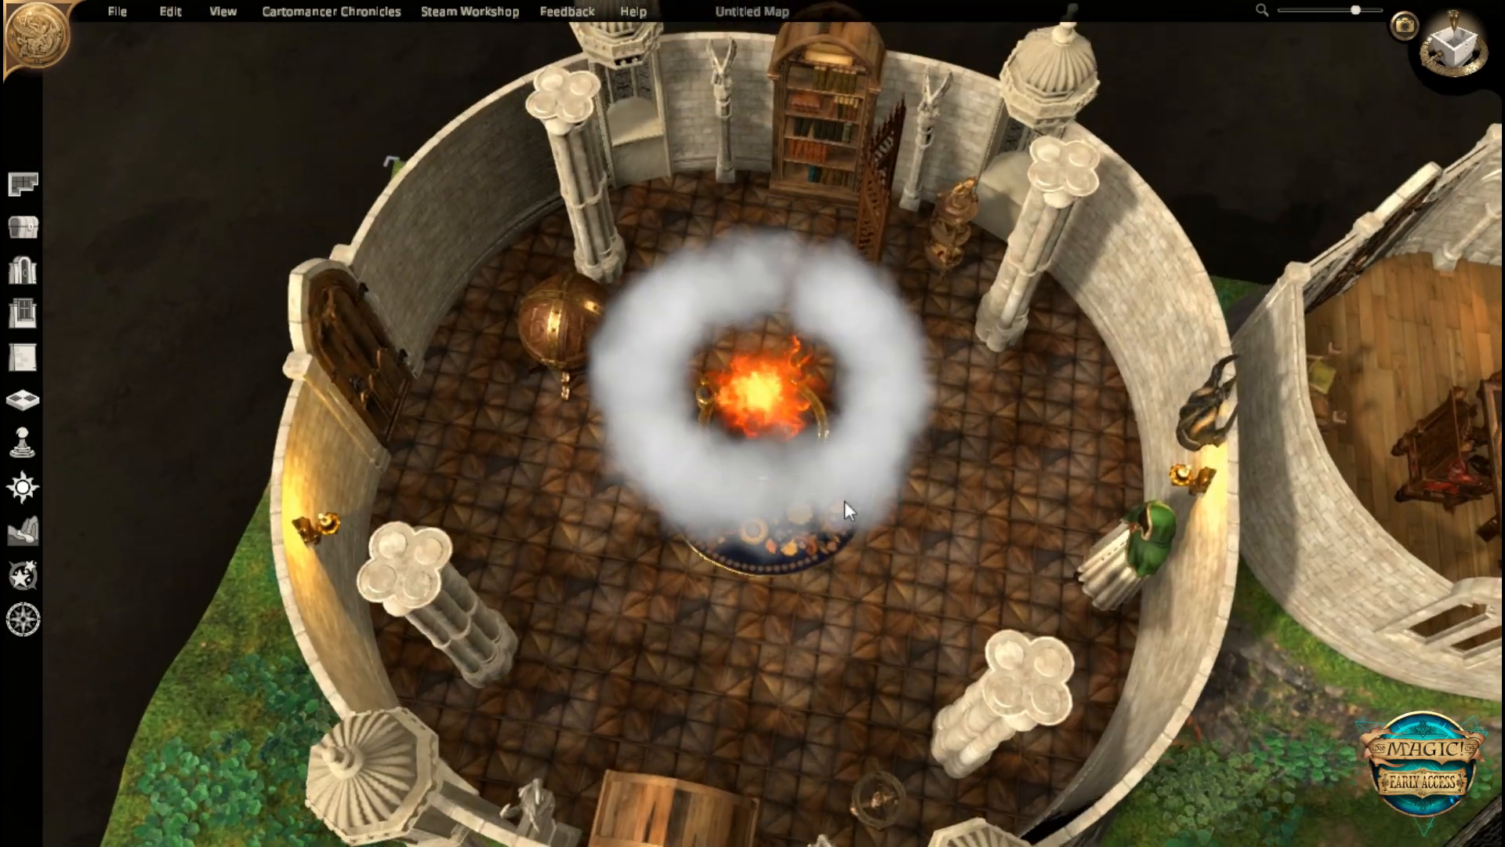
pyautogui.moveTo(844, 500); pyautogui.dragTo(656, 371, button='middle')
pyautogui.moveTo(656, 372); pyautogui.dragTo(658, 565, button='right')
pyautogui.click(693, 553)
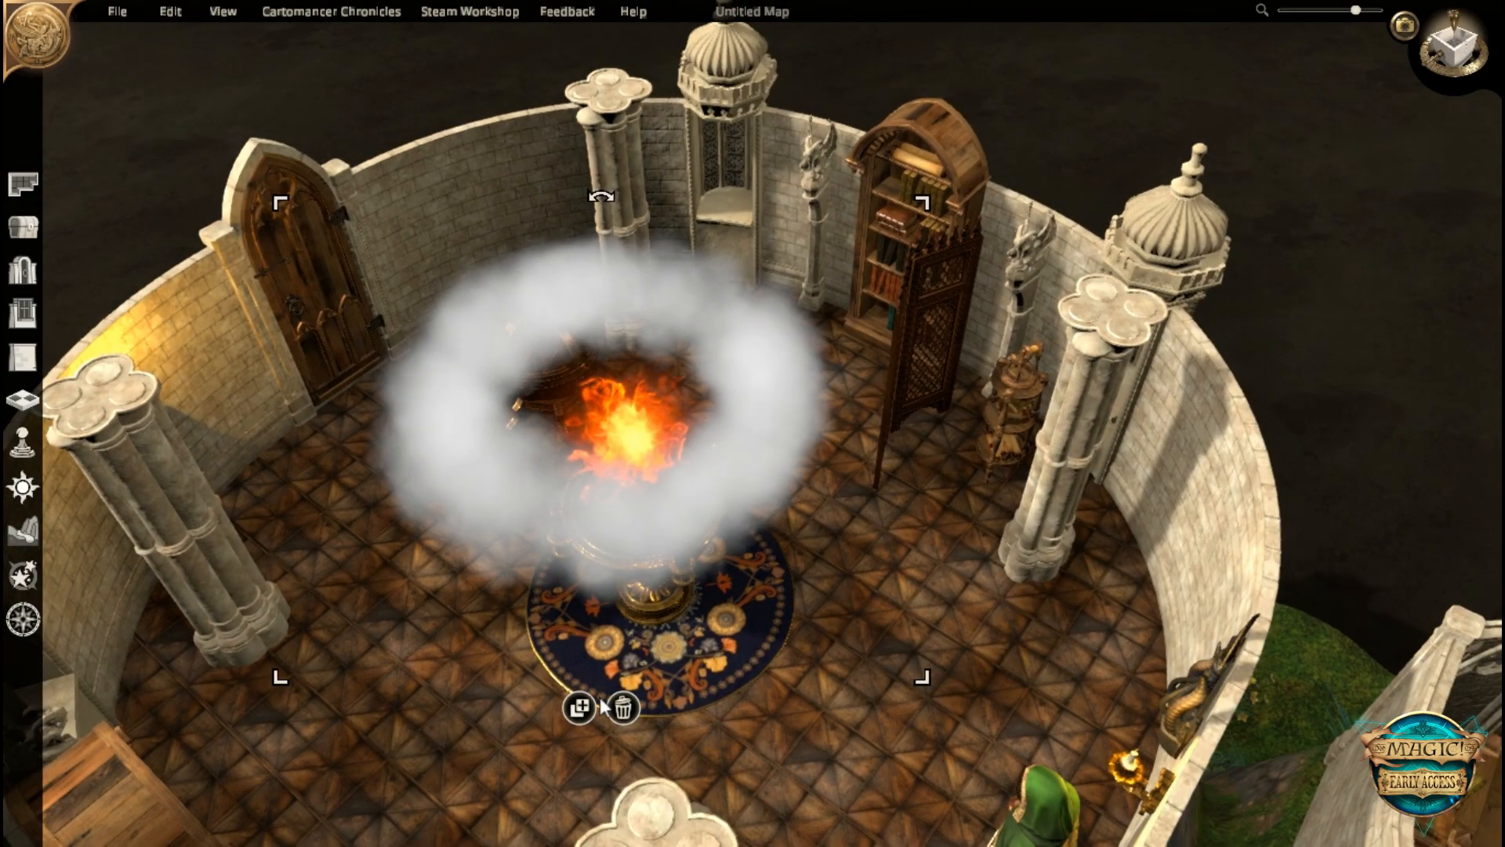
pyautogui.moveTo(887, 642); pyautogui.dragTo(990, 590, button='middle')
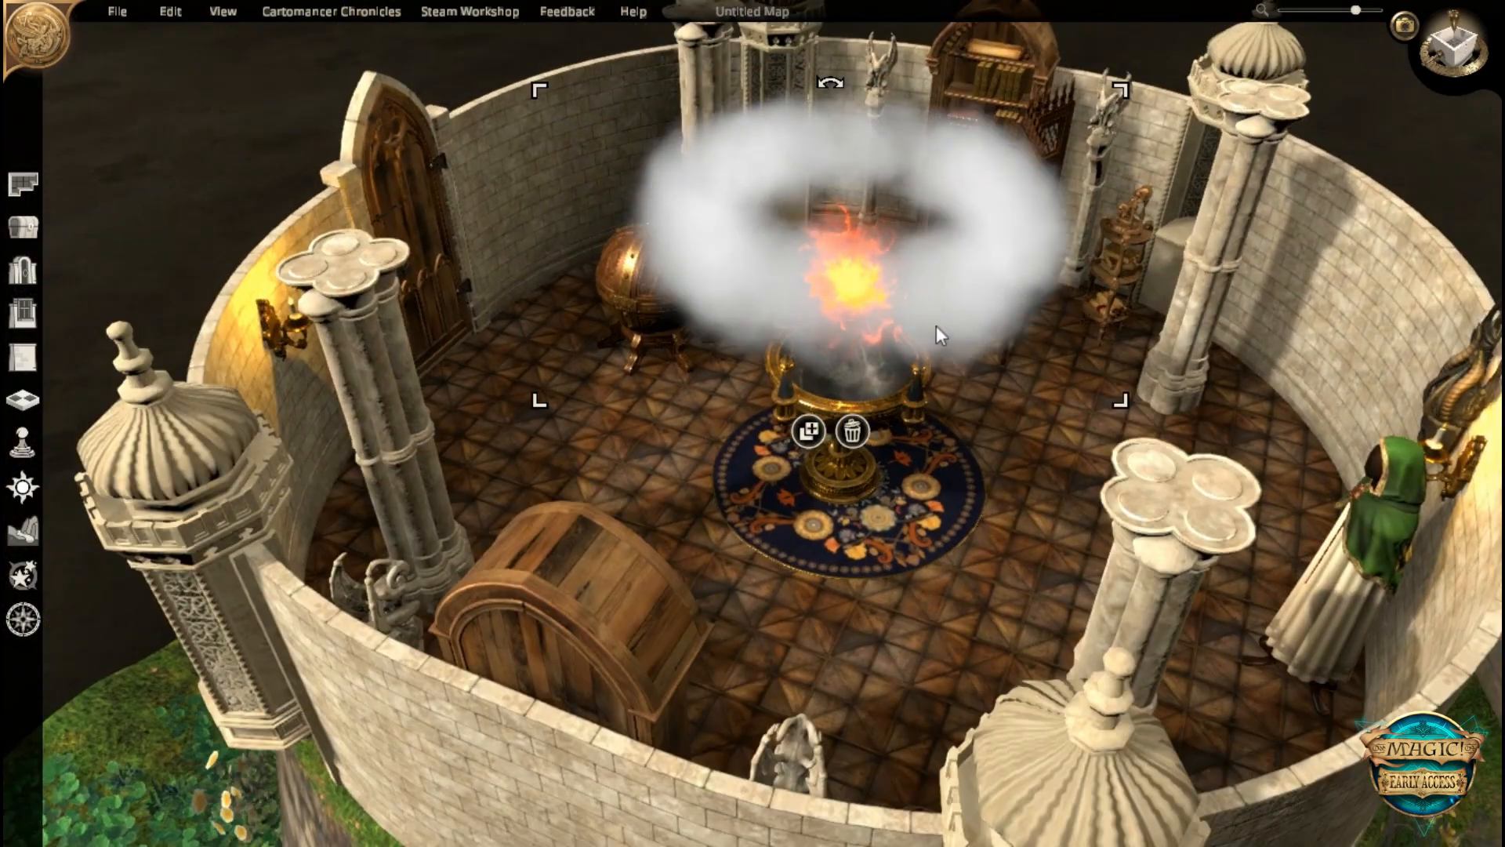
pyautogui.moveTo(923, 433); pyautogui.dragTo(943, 365, button='middle')
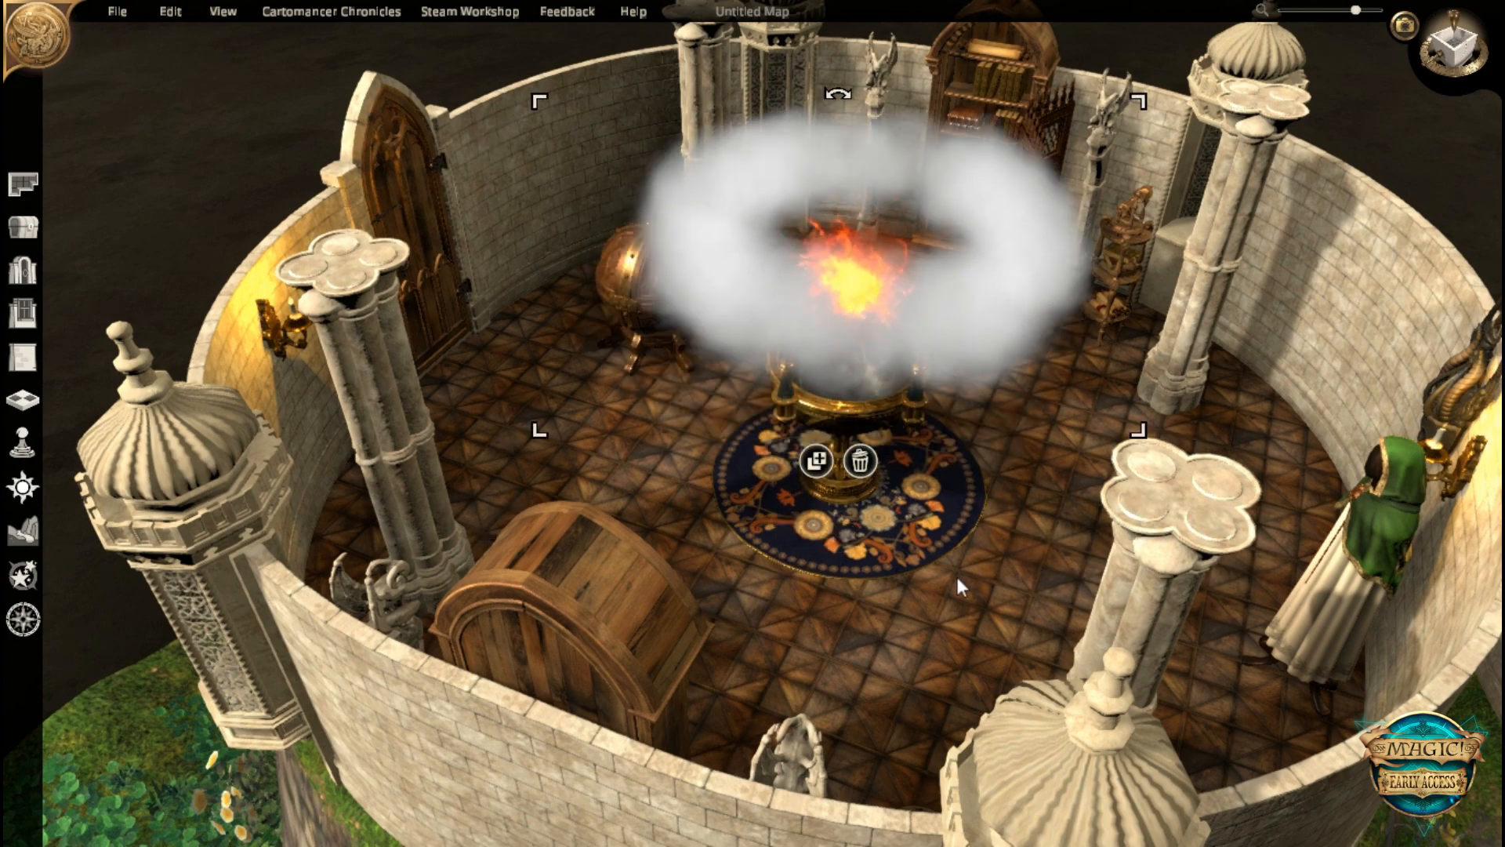
pyautogui.moveTo(956, 551); pyautogui.dragTo(1108, 563, button='middle')
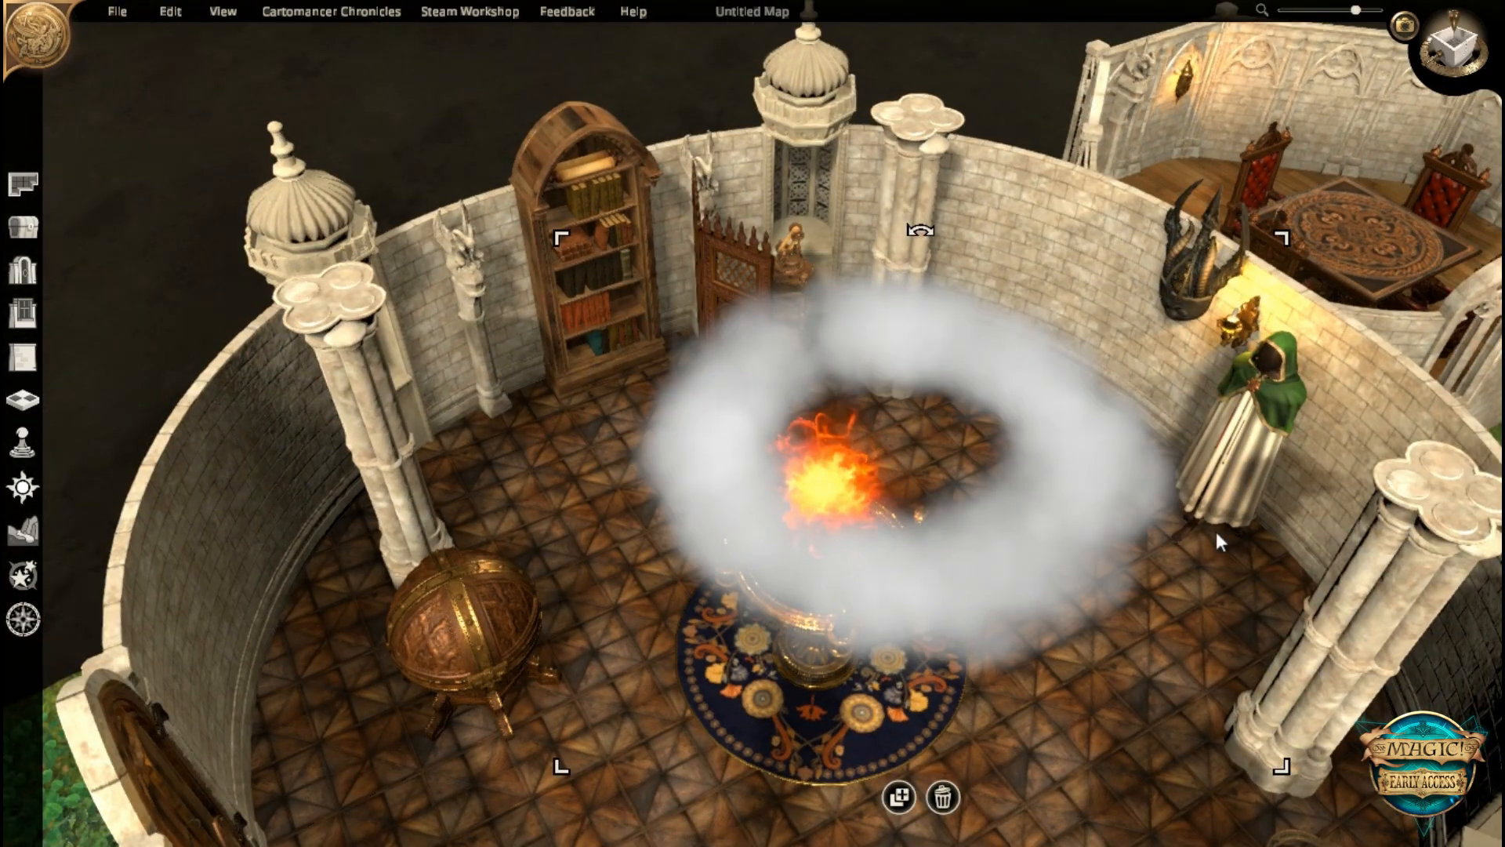
pyautogui.moveTo(1222, 529); pyautogui.dragTo(1009, 576, button='middle')
pyautogui.click(870, 465)
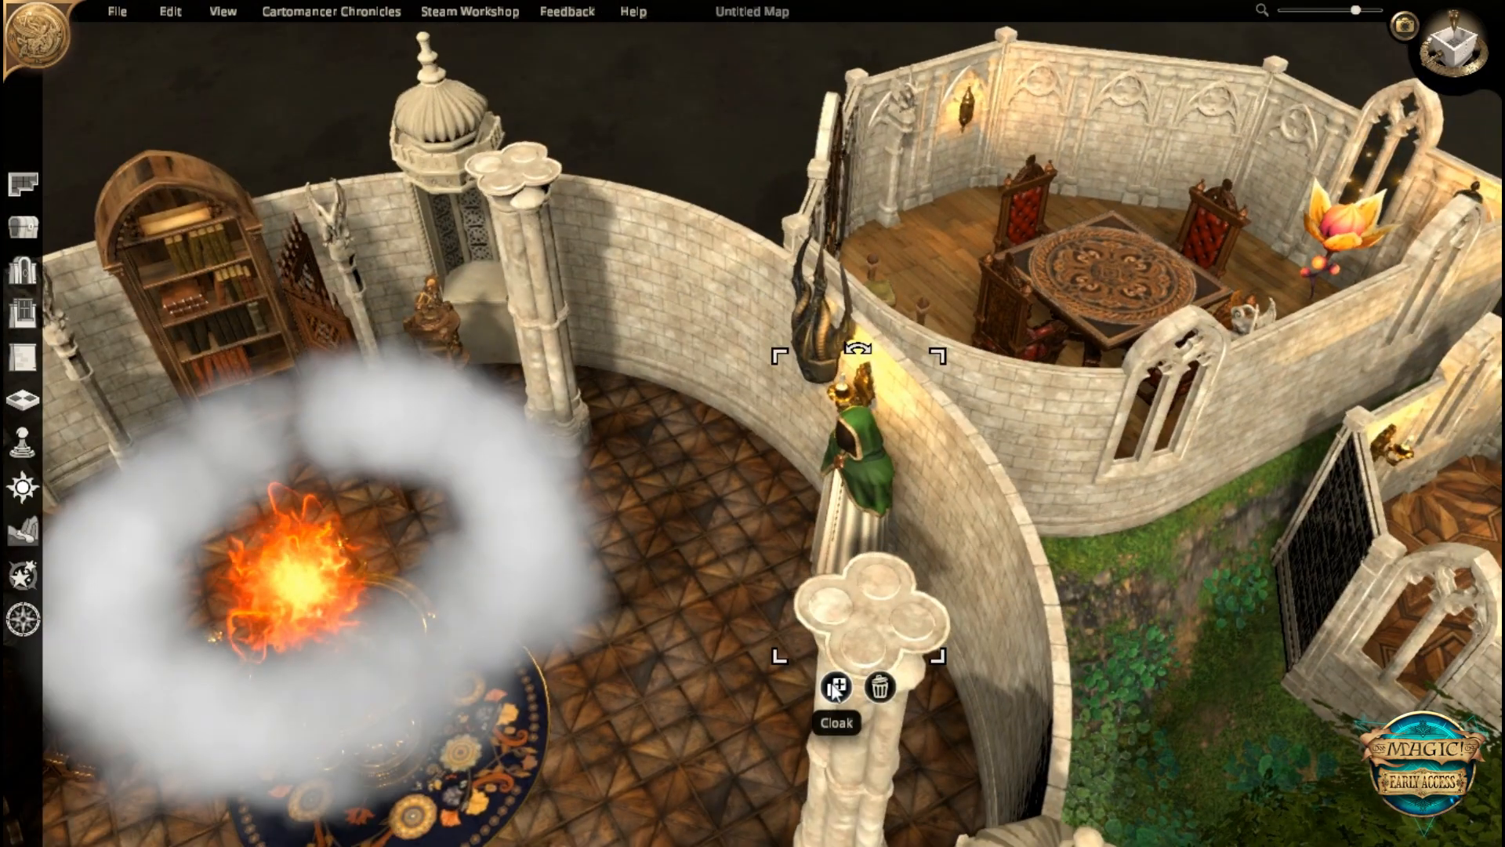
# - Move the glowing flower in the second room away from the window and closer to the square table
pyautogui.moveTo(667, 604)
pyautogui.mouseDown(button='middle')
pyautogui.moveTo(804, 573)
pyautogui.moveTo(798, 555)
pyautogui.moveTo(787, 584)
pyautogui.moveTo(676, 609)
pyautogui.moveTo(687, 631)
pyautogui.mouseUp(button='middle')
pyautogui.moveTo(845, 623); pyautogui.dragTo(616, 602, button='right')
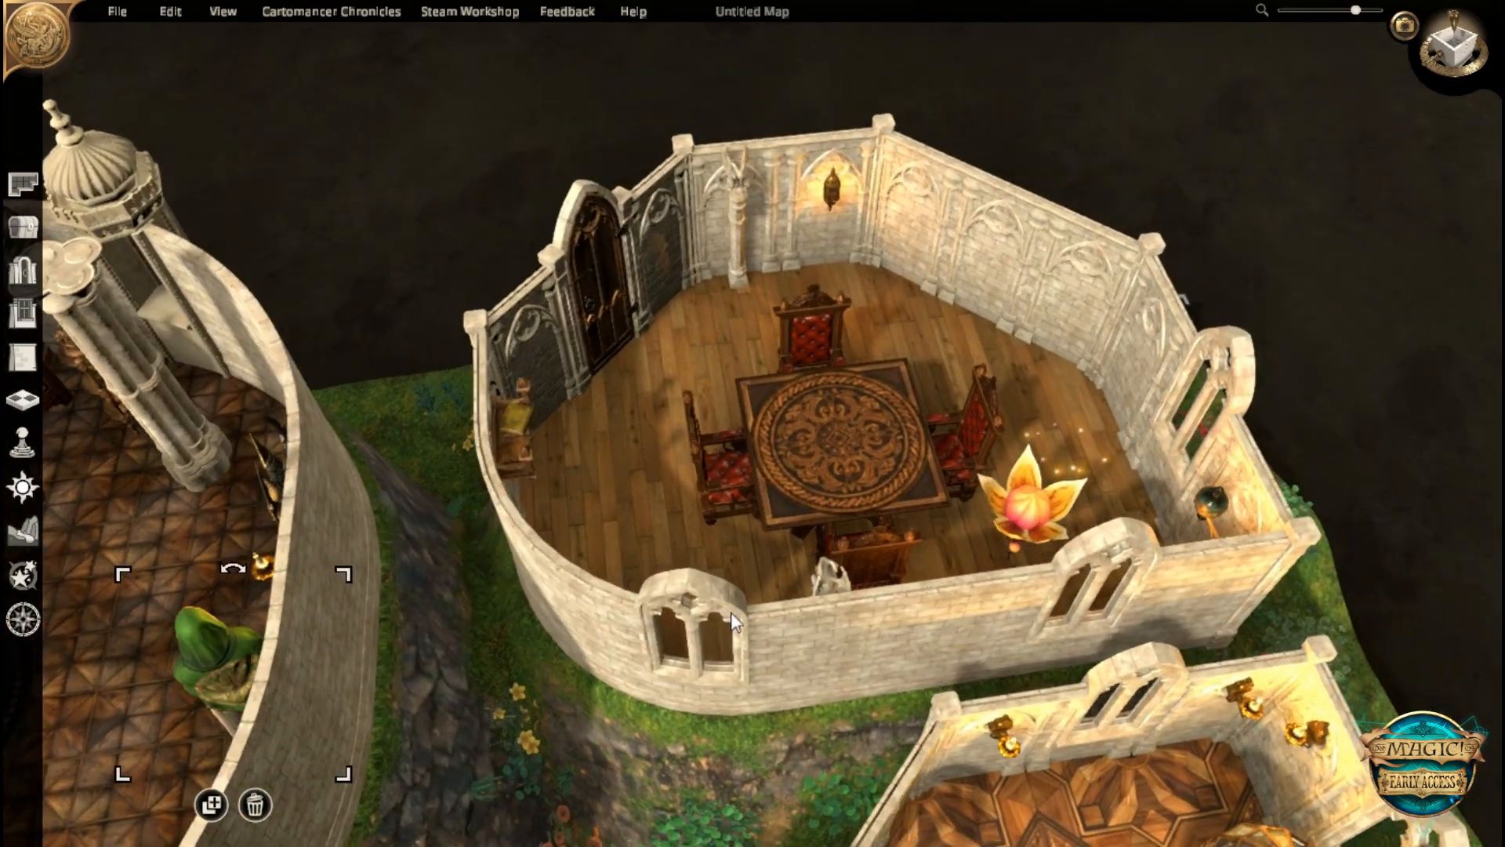
pyautogui.click(1195, 503)
pyautogui.moveTo(1195, 502)
pyautogui.mouseDown(button='middle')
pyautogui.moveTo(859, 560)
pyautogui.moveTo(985, 529)
pyautogui.moveTo(730, 533)
pyautogui.moveTo(732, 590)
pyautogui.moveTo(764, 454)
pyautogui.moveTo(463, 491)
pyautogui.moveTo(645, 543)
pyautogui.moveTo(817, 426)
pyautogui.mouseUp(button='middle')
pyautogui.click(803, 448)
pyautogui.moveTo(803, 448); pyautogui.dragTo(837, 487)
pyautogui.moveTo(1136, 502)
pyautogui.mouseDown(button='middle')
pyautogui.moveTo(1010, 294)
pyautogui.moveTo(1009, 372)
pyautogui.moveTo(663, 365)
pyautogui.mouseUp(button='middle')
pyautogui.moveTo(372, 296)
pyautogui.mouseDown()
pyautogui.moveTo(560, 334)
pyautogui.moveTo(541, 323)
pyautogui.mouseUp()
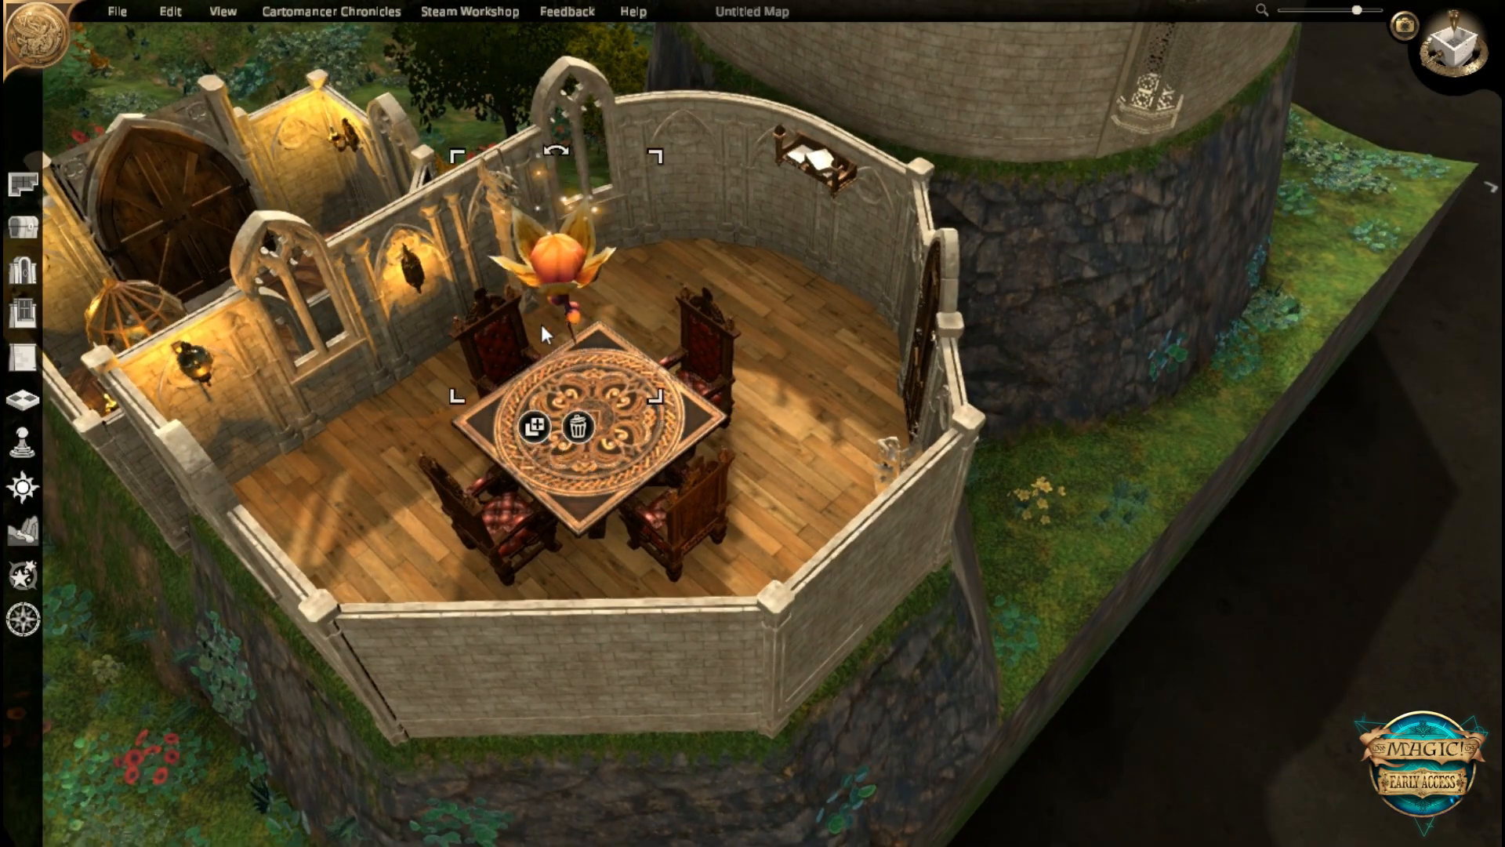
pyautogui.click(1107, 452)
# - Open the arched double door of the smallest room
pyautogui.moveTo(1107, 452); pyautogui.dragTo(1282, 557, button='middle')
pyautogui.moveTo(867, 553); pyautogui.dragTo(920, 478, button='middle')
pyautogui.click(798, 571)
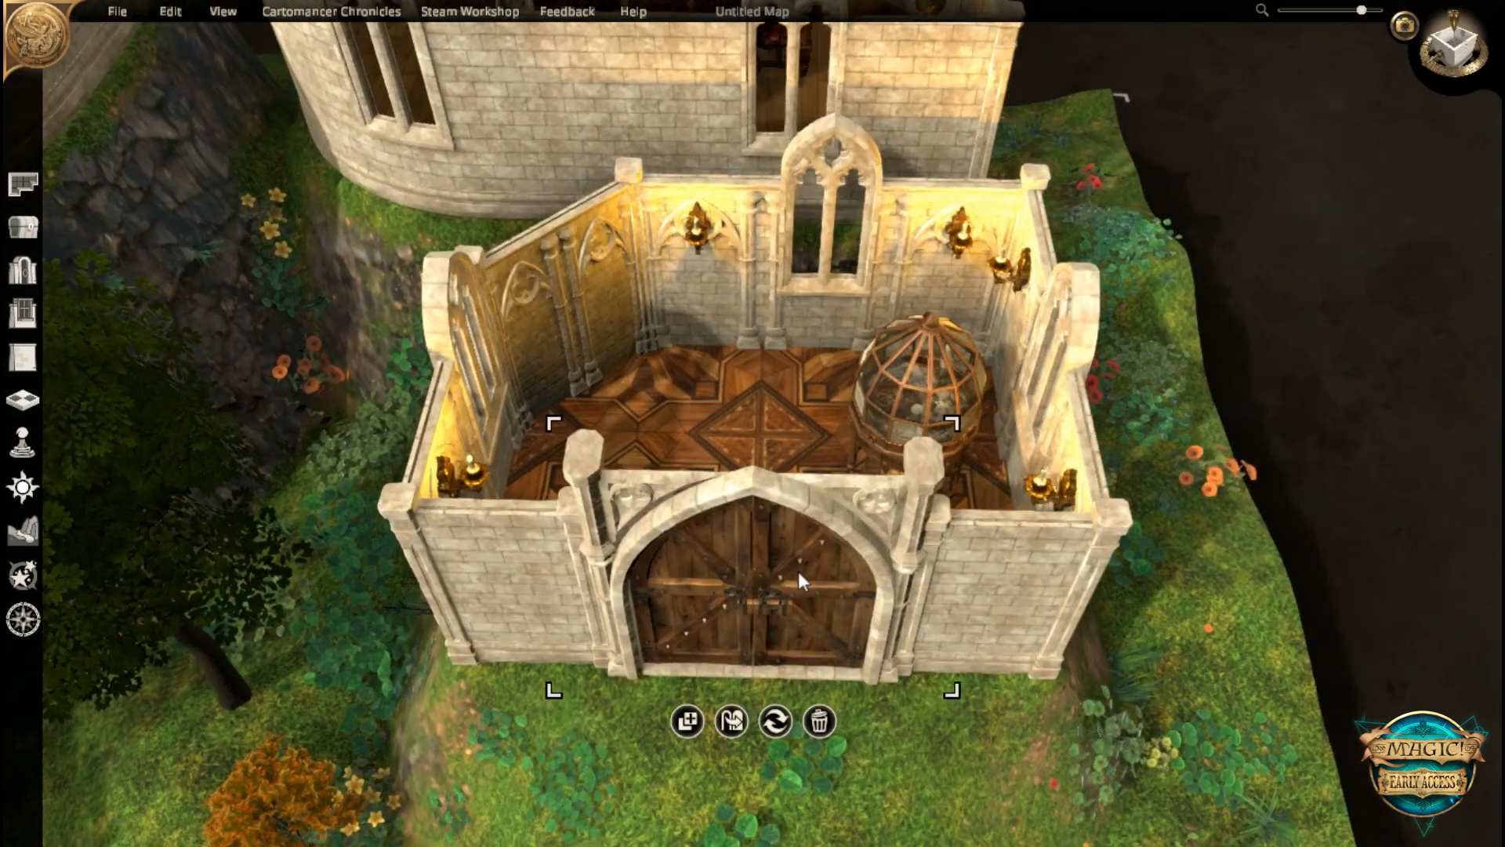
pyautogui.click(854, 604)
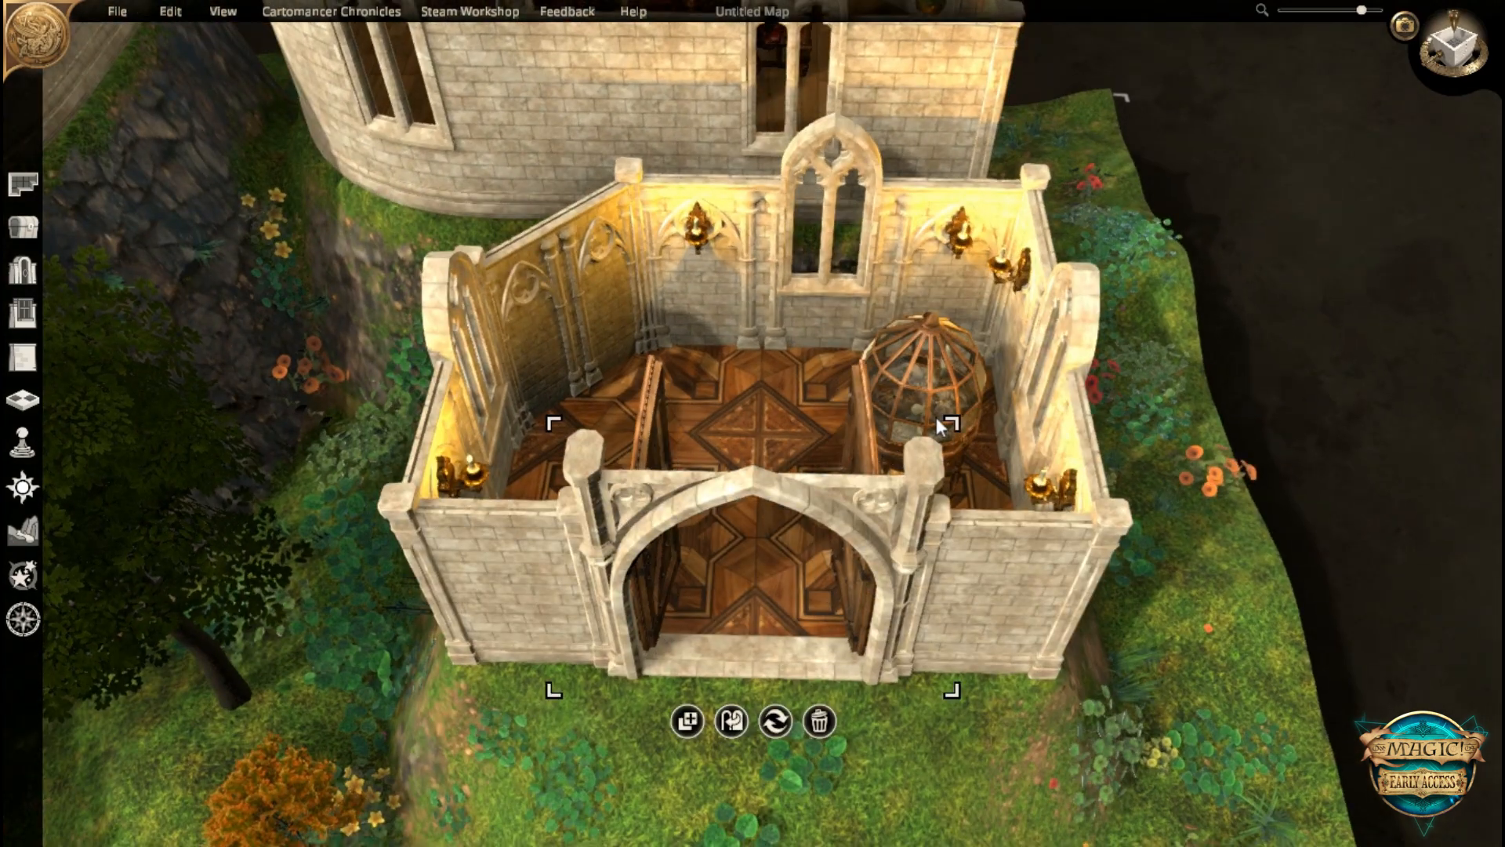
# - Remove the domed cage from over the round table in the smallest room
pyautogui.moveTo(847, 651); pyautogui.dragTo(969, 588, button='middle')
pyautogui.moveTo(970, 584); pyautogui.dragTo(958, 524)
pyautogui.click(955, 585)
# - Move the magic circle from the round table onto the wooden floor in front of it
pyautogui.scroll(10, 949, 591)
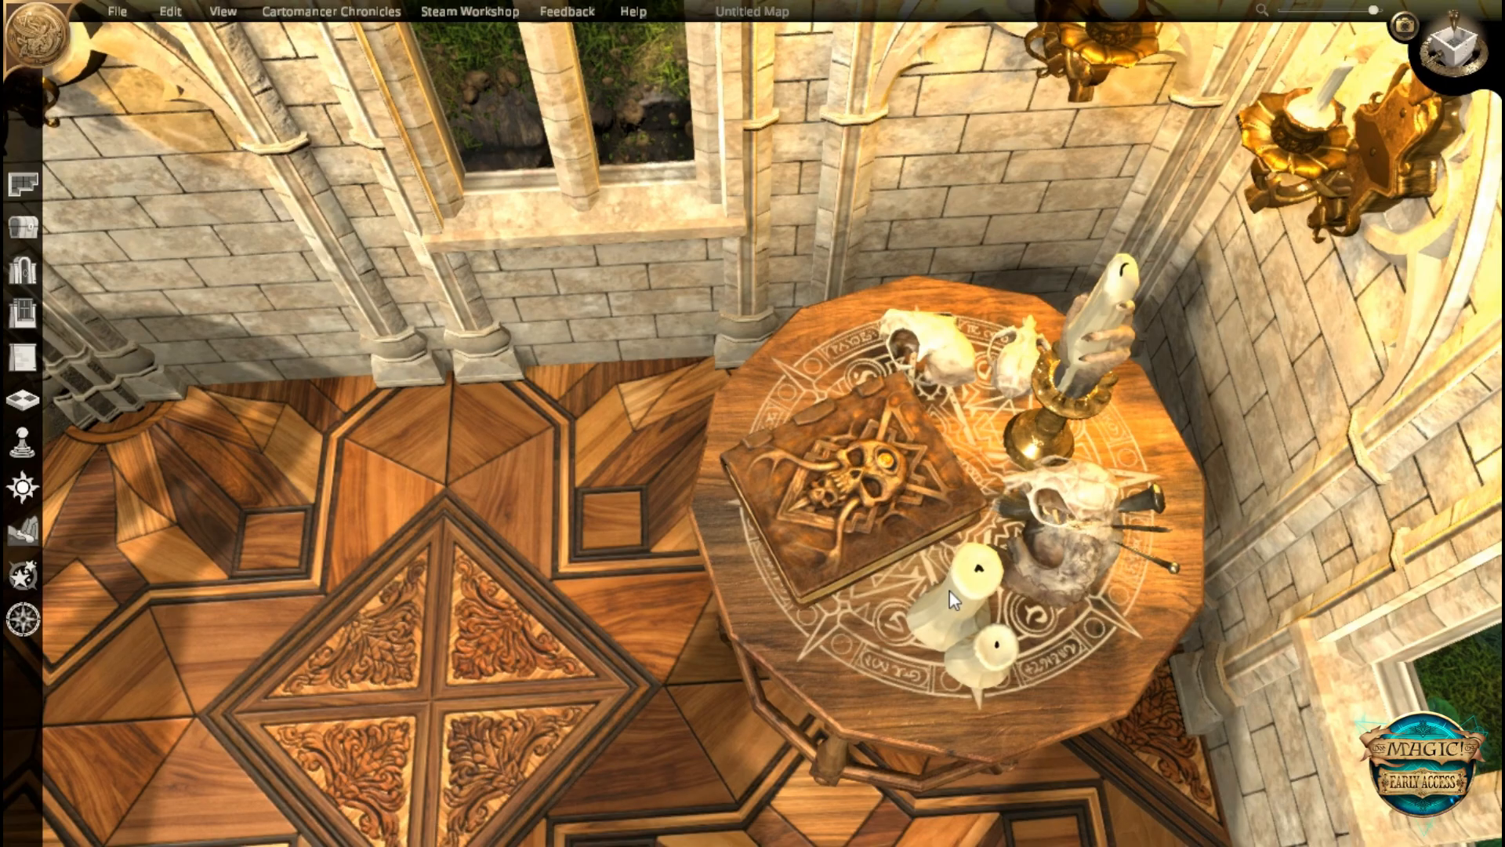
pyautogui.moveTo(949, 590); pyautogui.dragTo(1204, 505, button='middle')
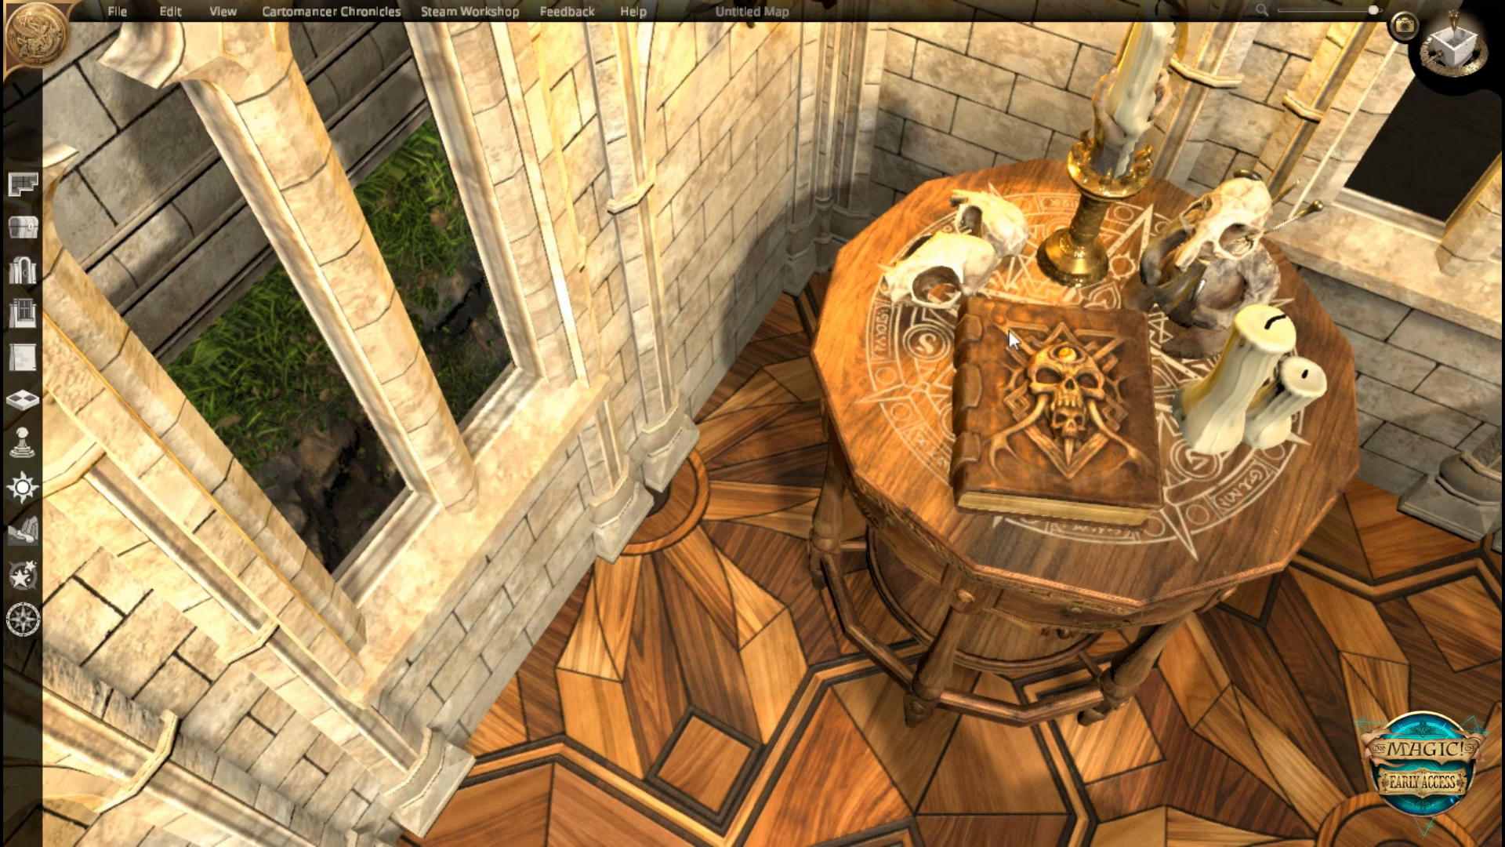
pyautogui.click(1093, 396)
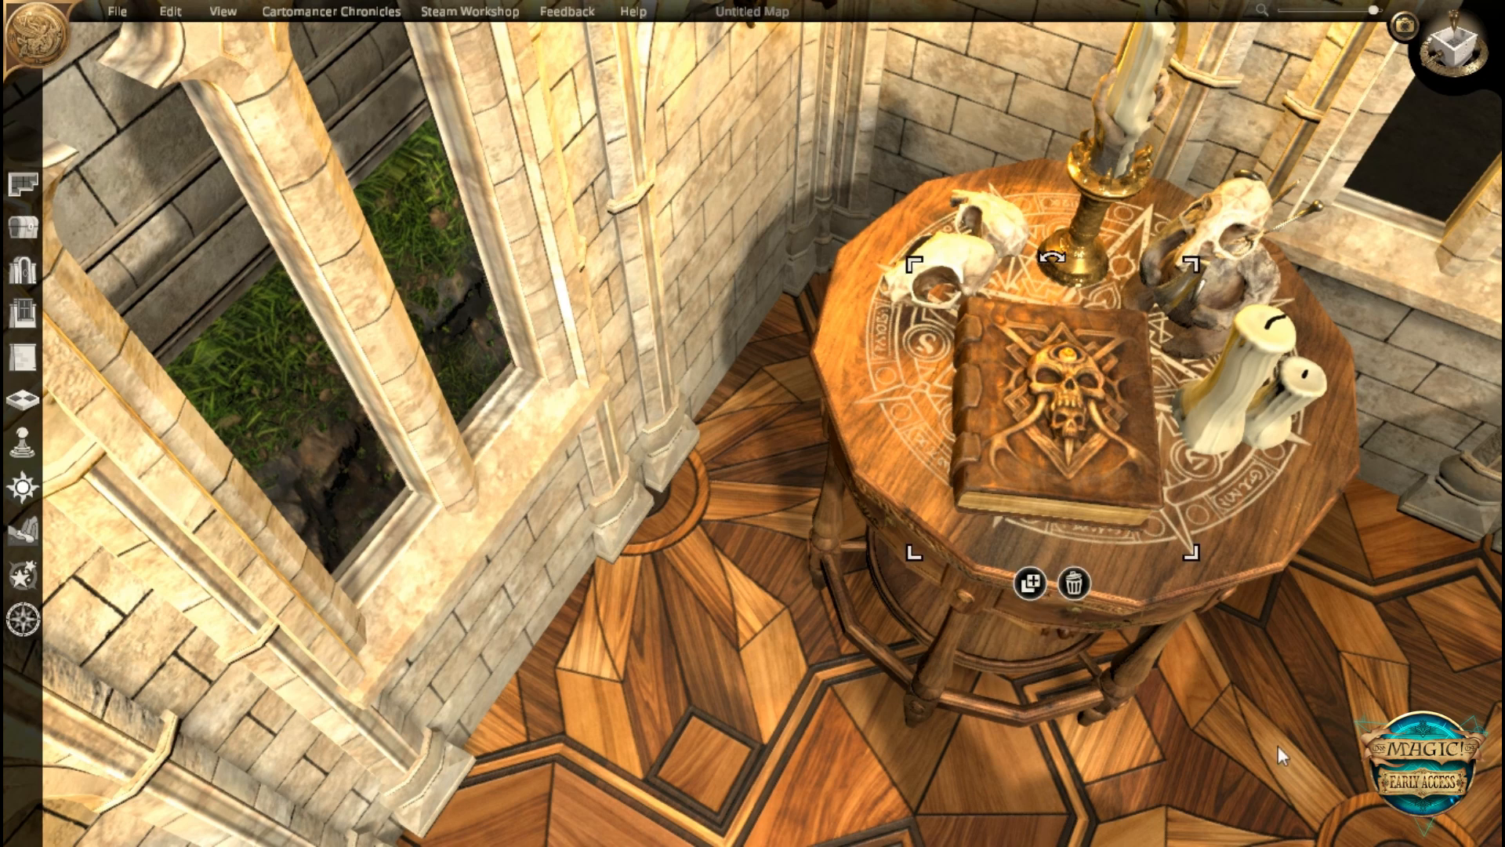
pyautogui.scroll(-5, 1207, 669)
pyautogui.moveTo(964, 461); pyautogui.dragTo(1044, 751)
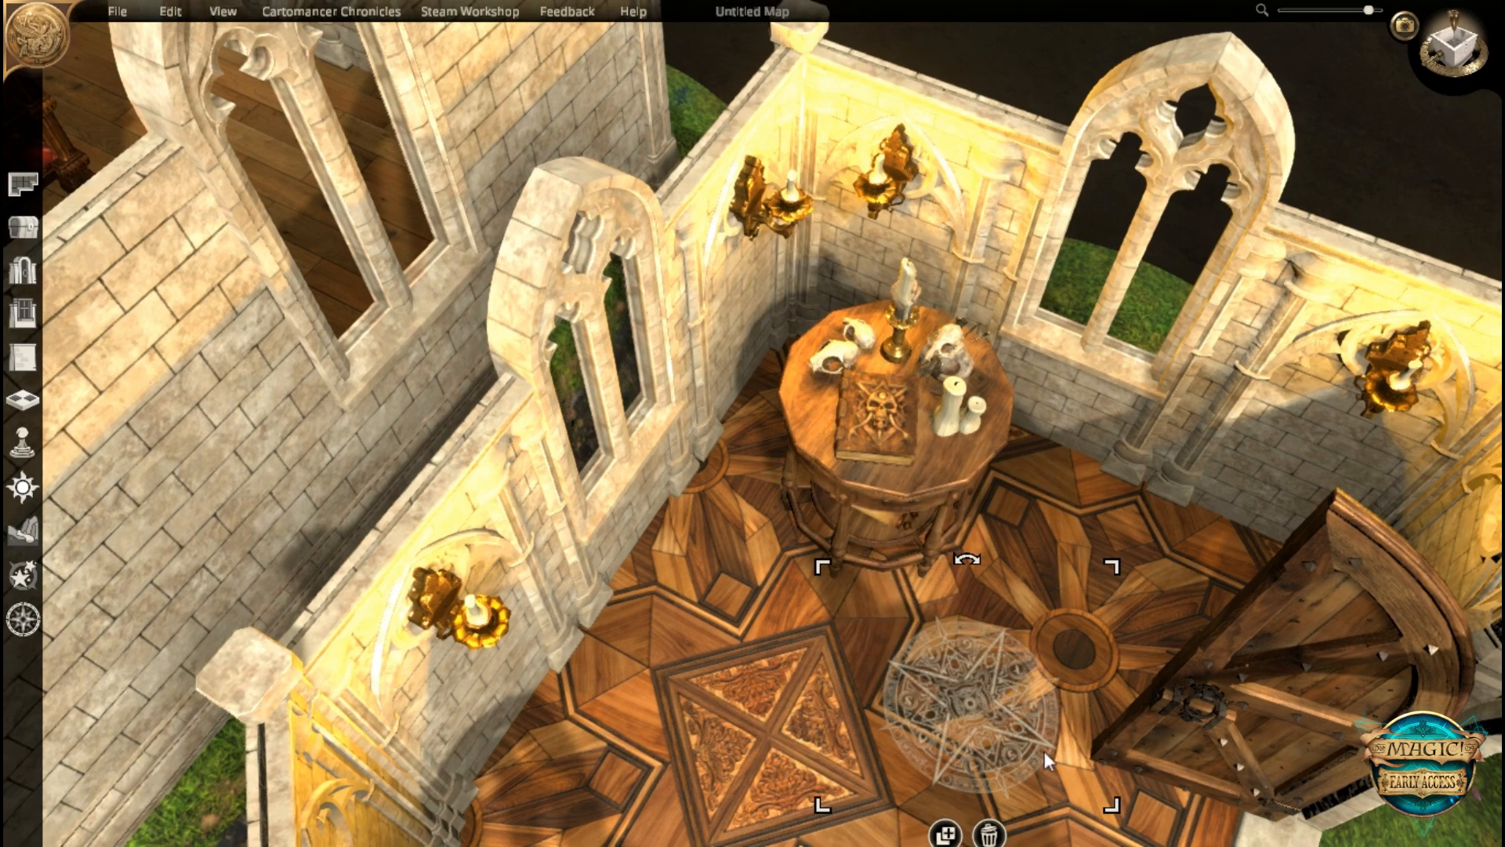
# - Enlarge the magic circle and move it outside onto the grass in front of the open double door
pyautogui.moveTo(1111, 568); pyautogui.dragTo(1270, 427)
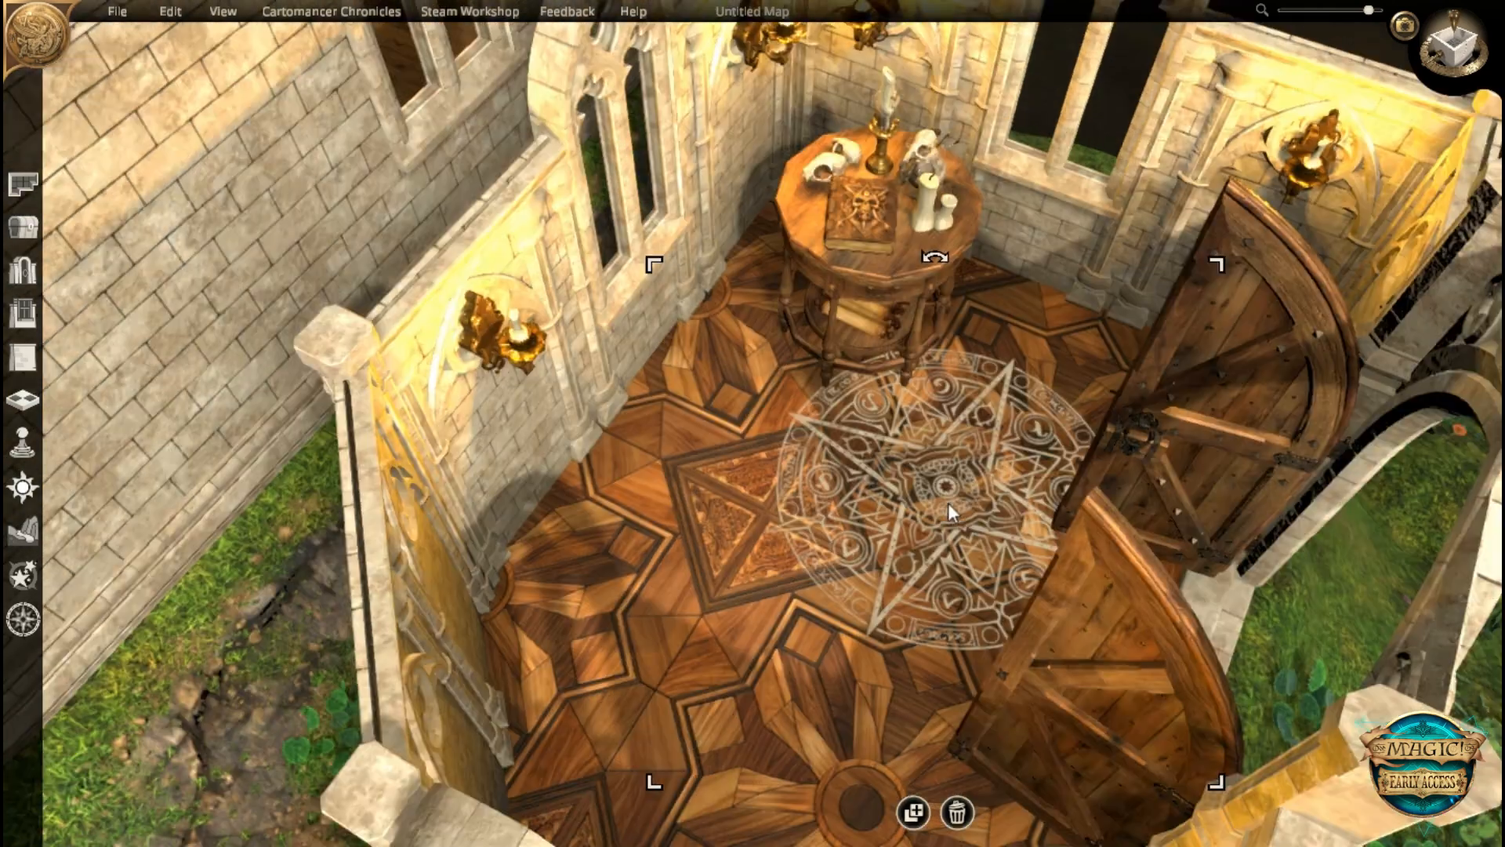
pyautogui.moveTo(949, 504); pyautogui.dragTo(1202, 620)
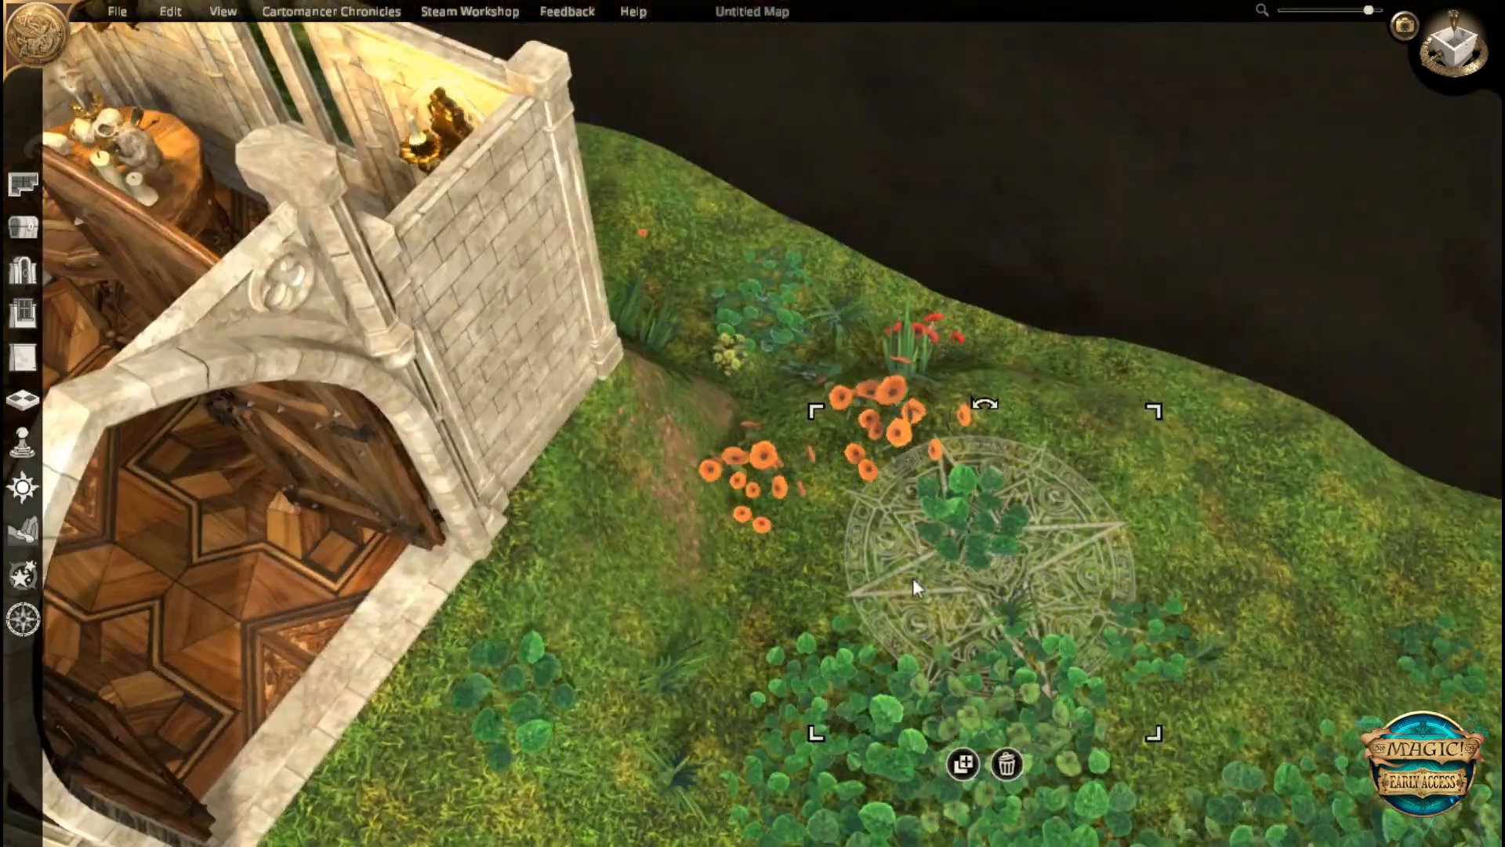
pyautogui.moveTo(912, 578); pyautogui.dragTo(568, 606)
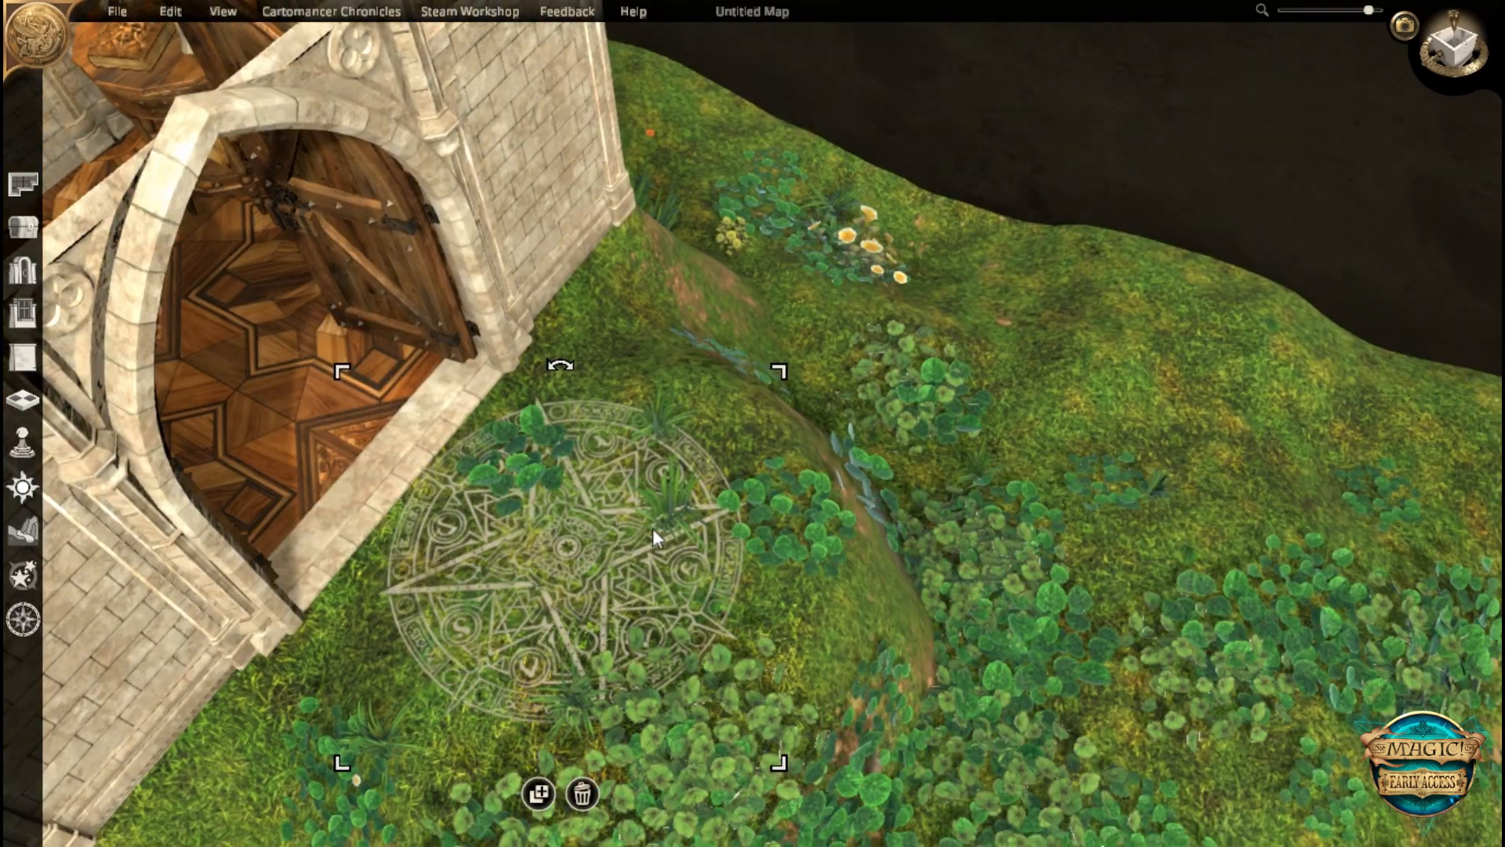
# - Paint brown dirt terrain under and around the magic circle with a smaller brush
pyautogui.click(23, 531)
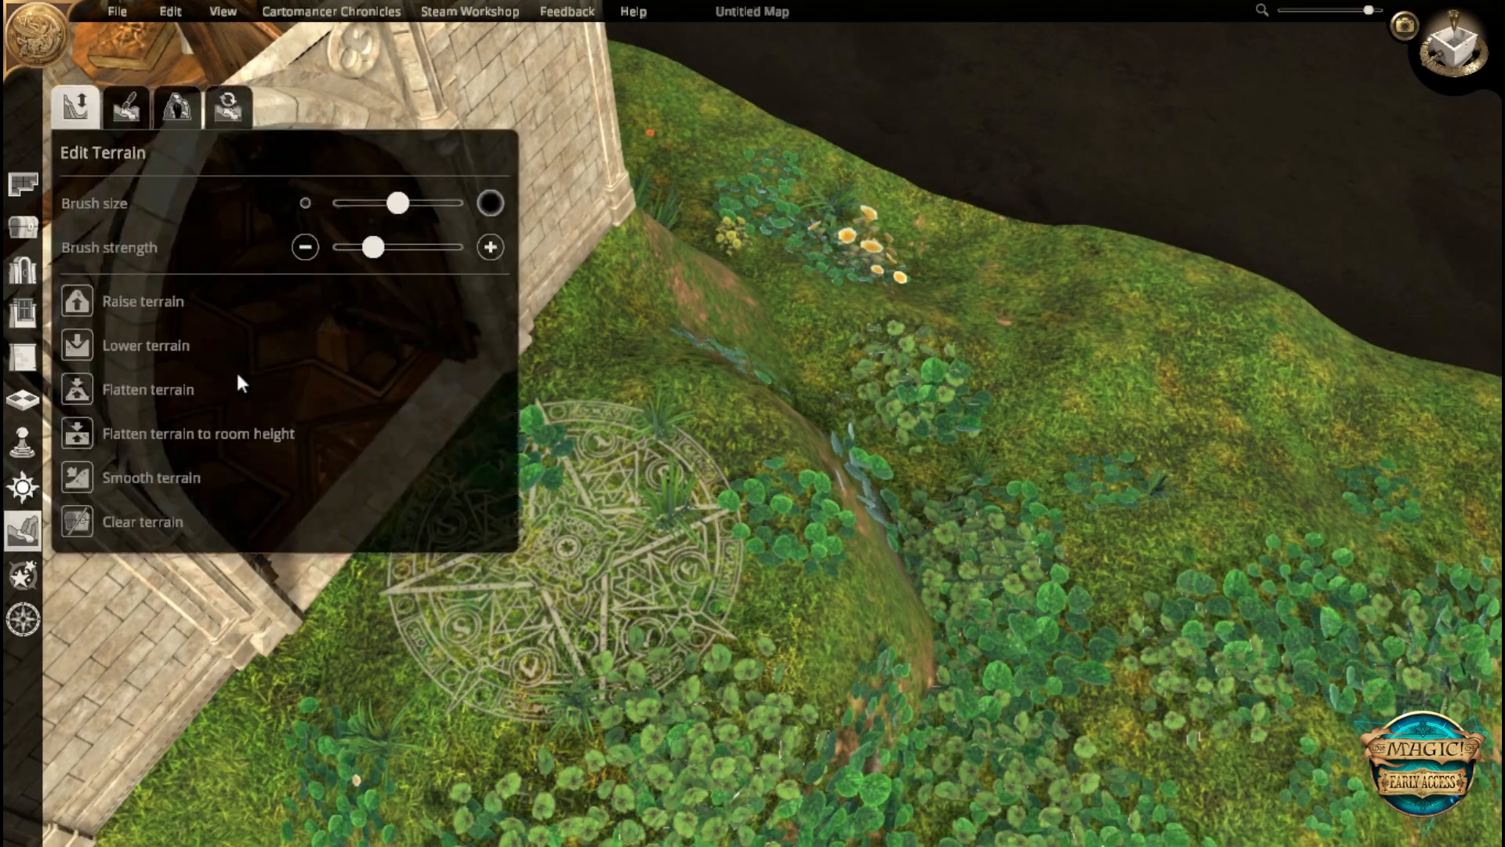
pyautogui.click(127, 107)
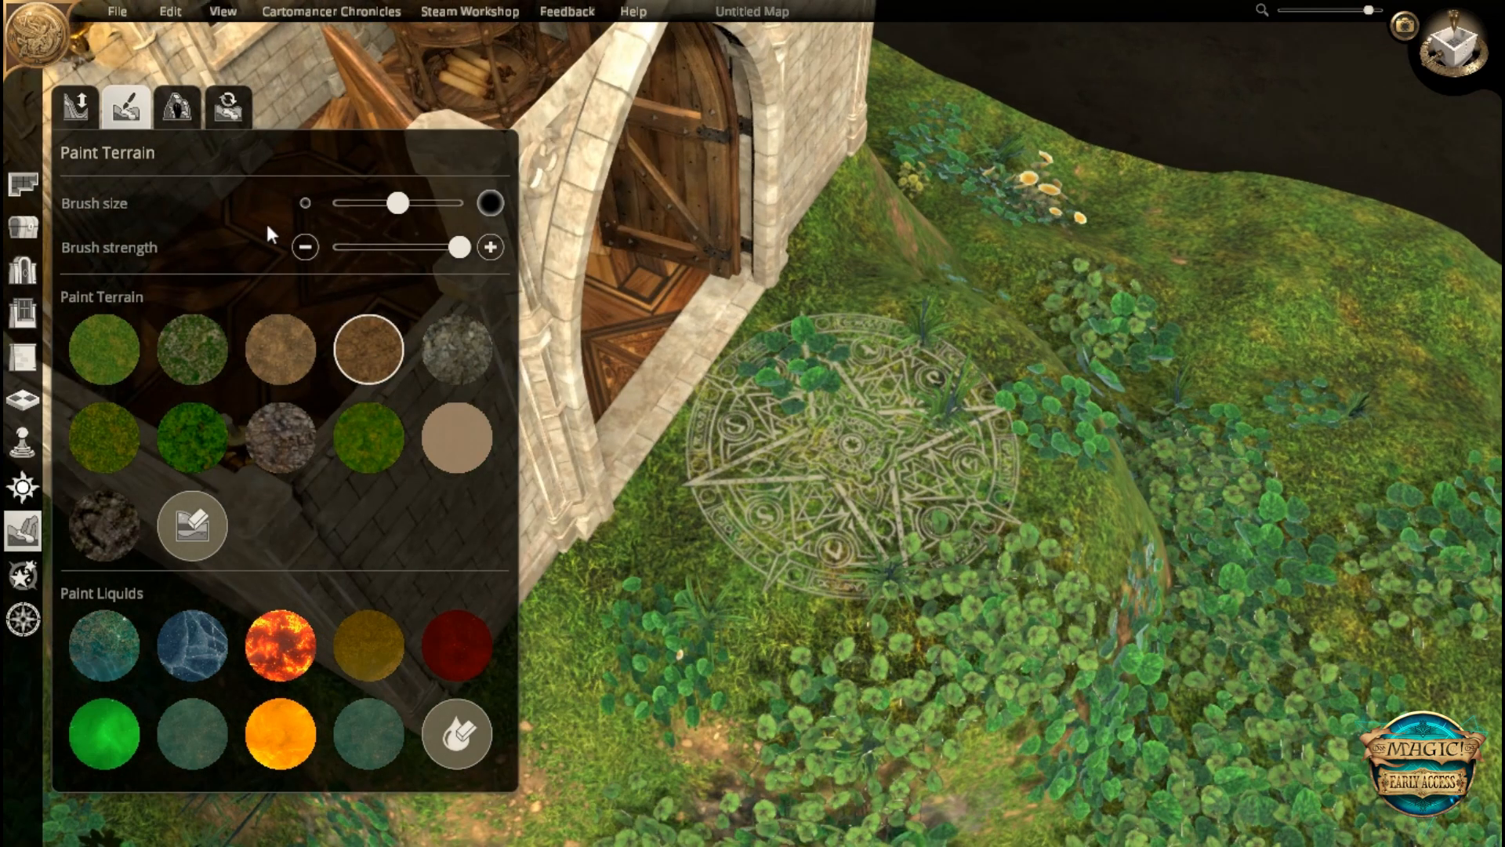
pyautogui.moveTo(948, 525)
pyautogui.mouseDown()
pyautogui.moveTo(876, 477)
pyautogui.moveTo(864, 403)
pyautogui.moveTo(789, 435)
pyautogui.moveTo(891, 505)
pyautogui.moveTo(872, 354)
pyautogui.moveTo(778, 382)
pyautogui.moveTo(816, 521)
pyautogui.moveTo(929, 426)
pyautogui.mouseUp()
pyautogui.moveTo(929, 426)
pyautogui.mouseDown(button='middle')
pyautogui.moveTo(736, 473)
pyautogui.moveTo(527, 422)
pyautogui.moveTo(468, 528)
pyautogui.mouseUp(button='middle')
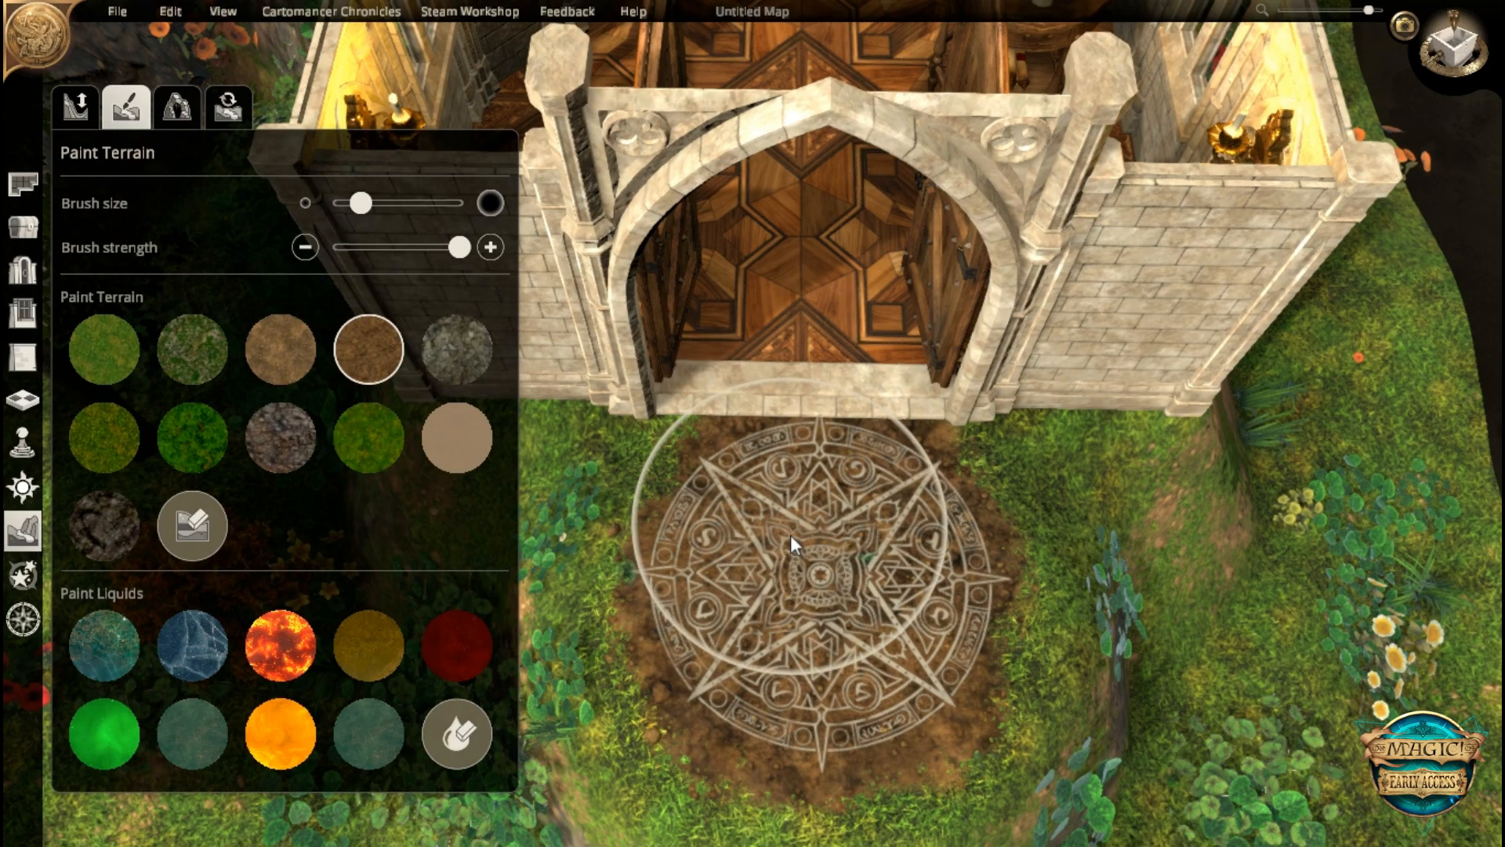
# - Outline a U-shaped Village Magic Shop room on the open grass below the tower and round the ends of its legs
pyautogui.scroll(-5, 790, 535)
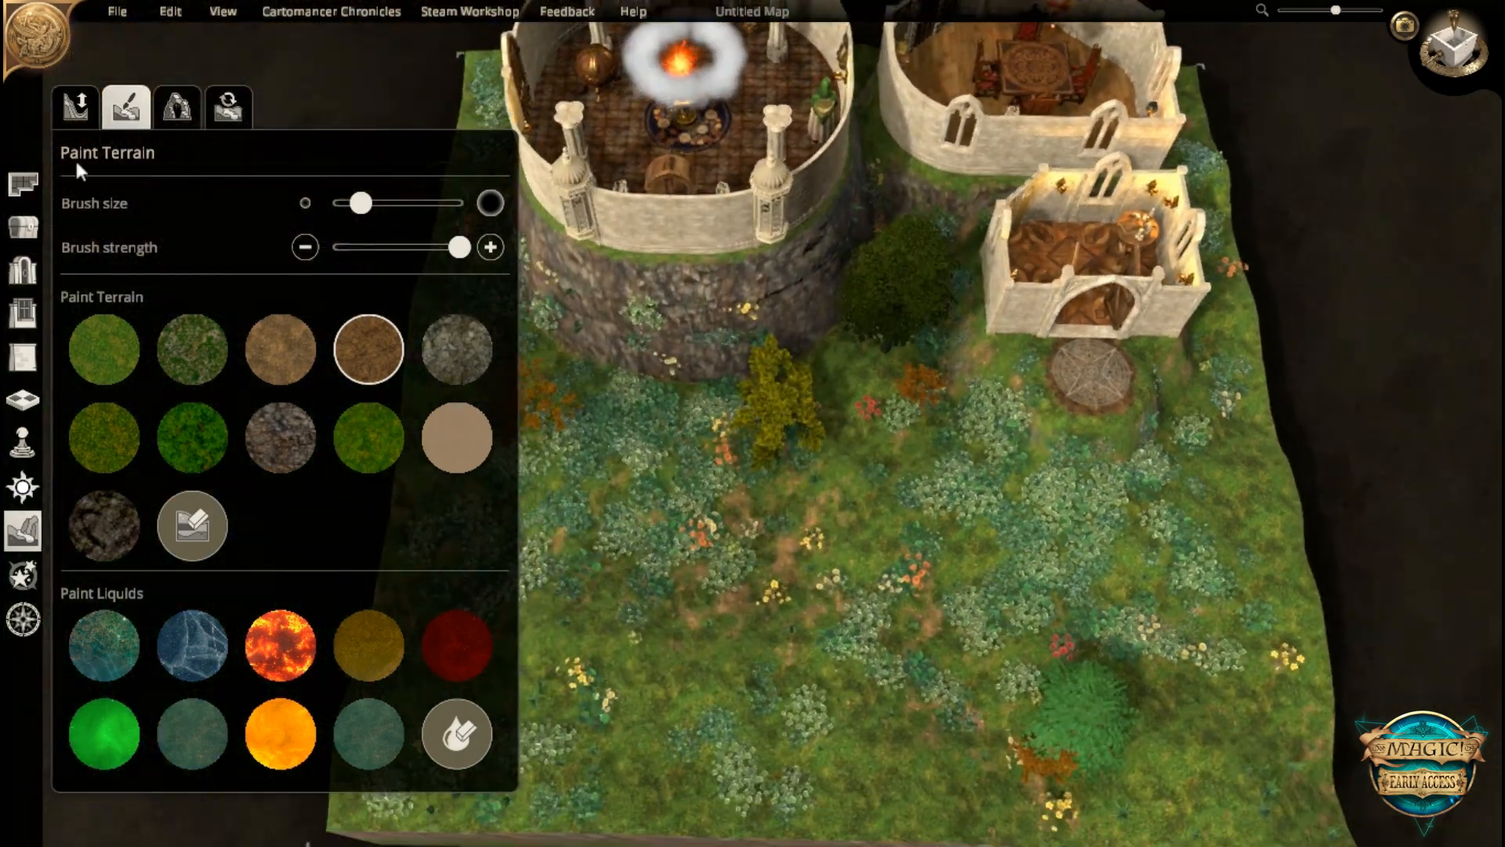
pyautogui.click(23, 184)
pyautogui.click(357, 619)
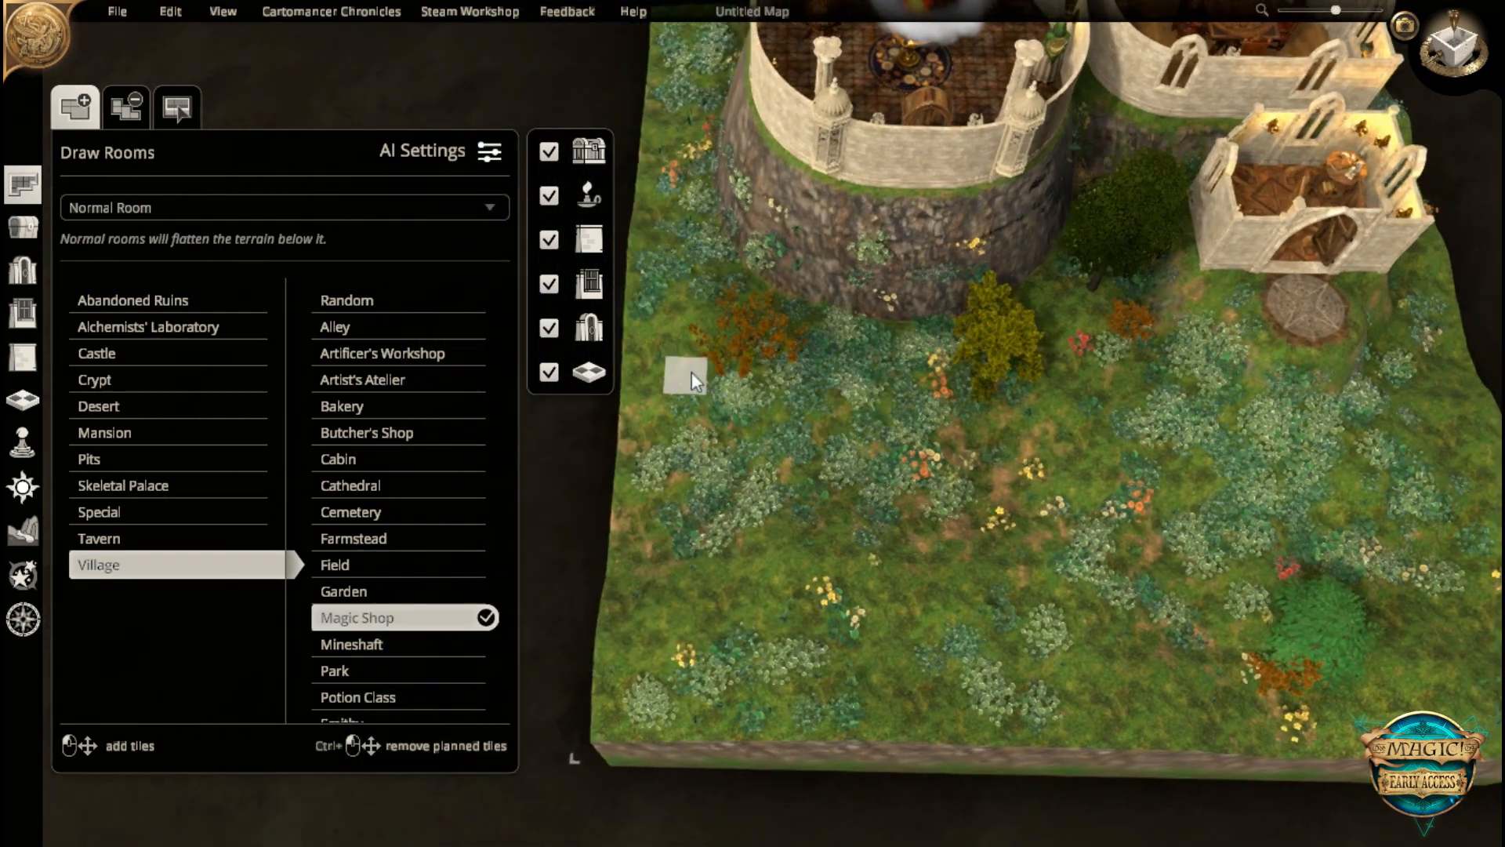
pyautogui.moveTo(705, 392); pyautogui.dragTo(1028, 643)
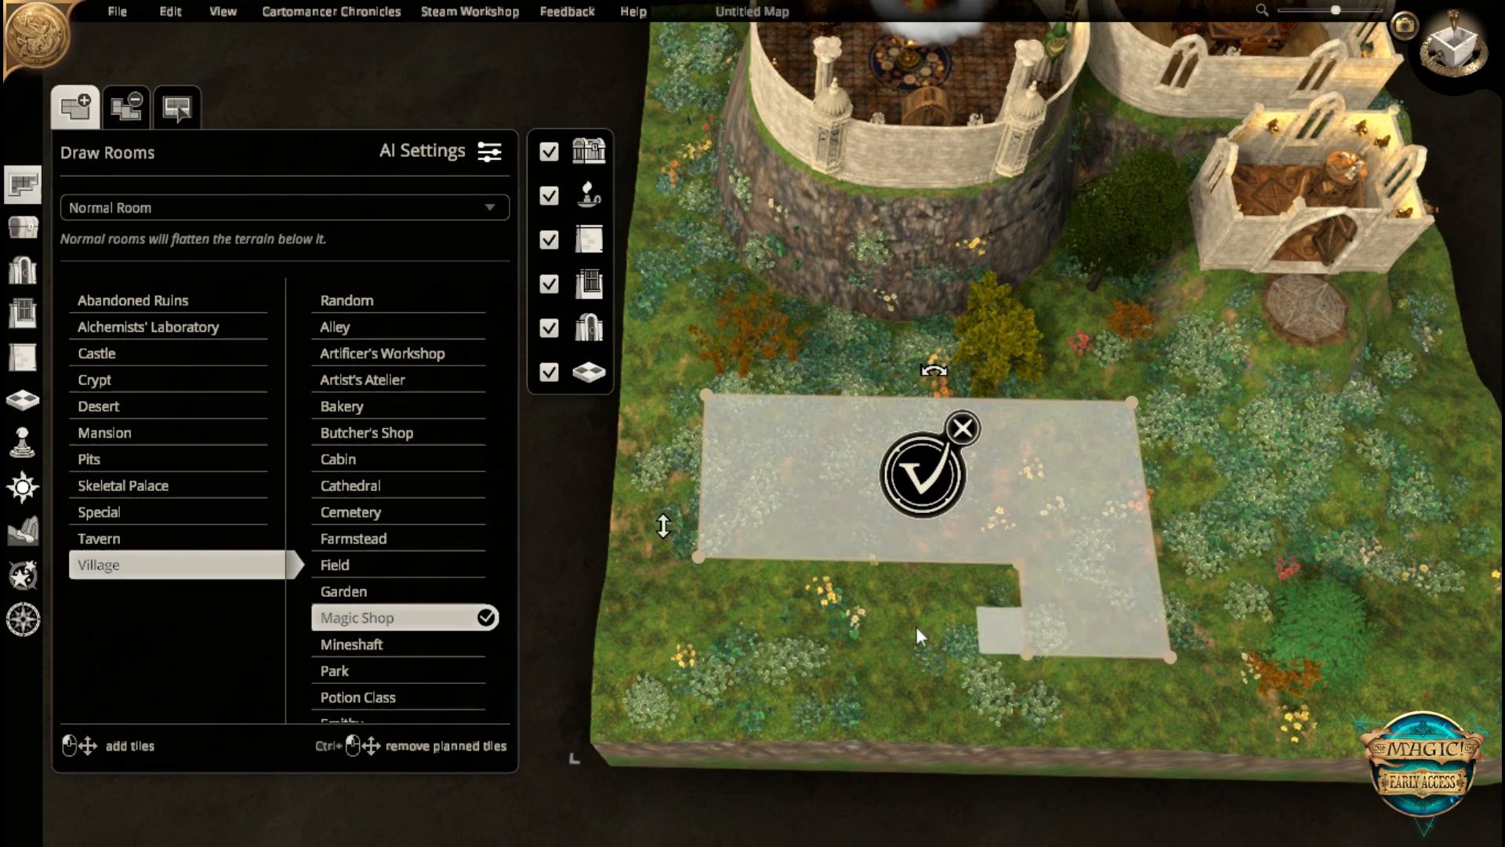
pyautogui.moveTo(727, 579); pyautogui.dragTo(807, 640)
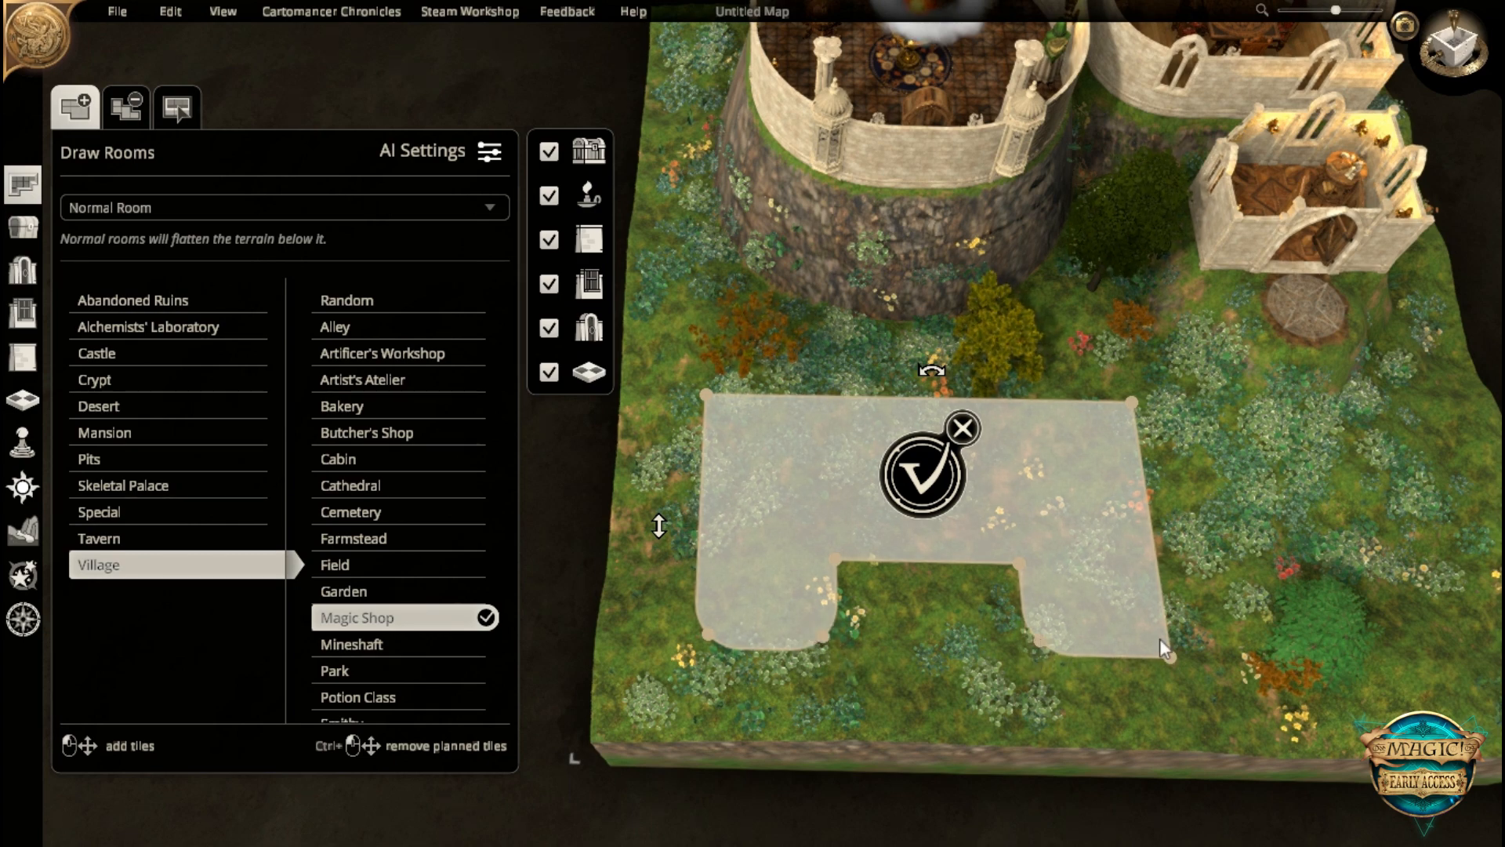
# - Cut the Magic Shop outline's two upper corners diagonally
pyautogui.click(1131, 405)
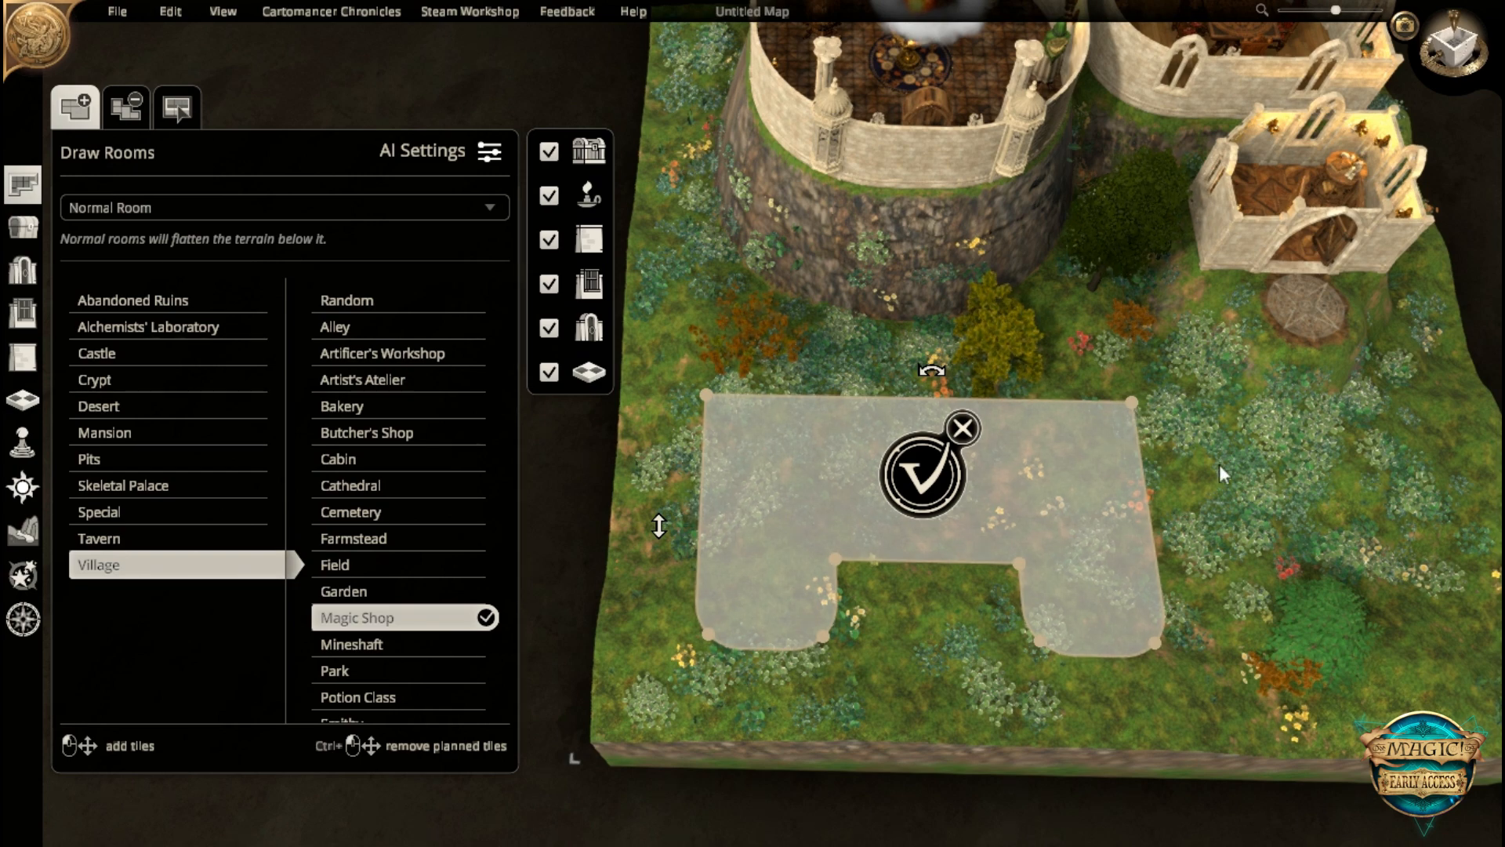
pyautogui.click(709, 394)
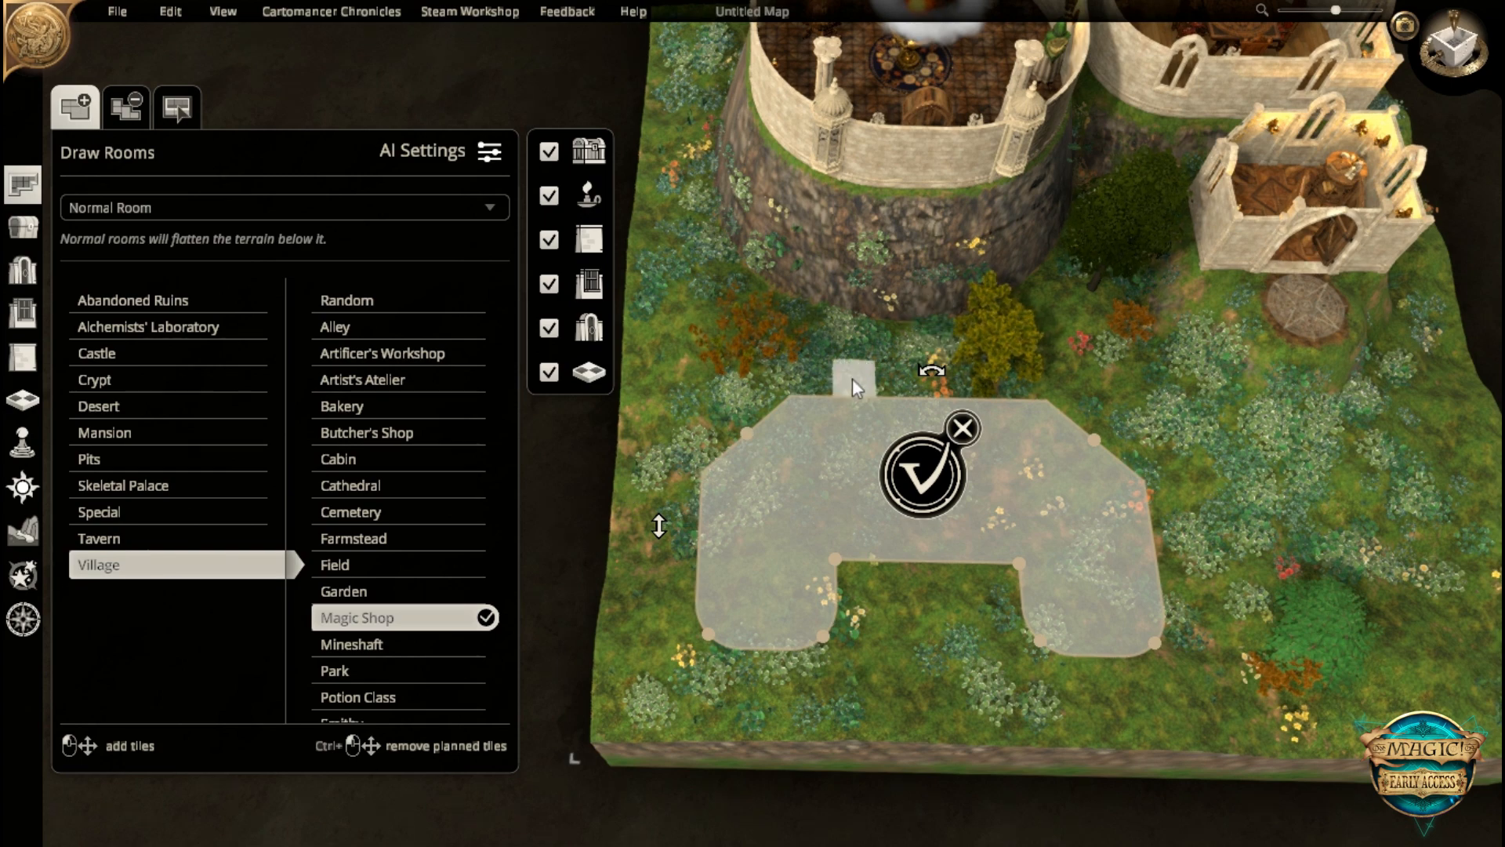
# - Add a narrow round-ended wing to the side of the Magic Shop outline and build the room
pyautogui.moveTo(1175, 527); pyautogui.dragTo(1323, 482)
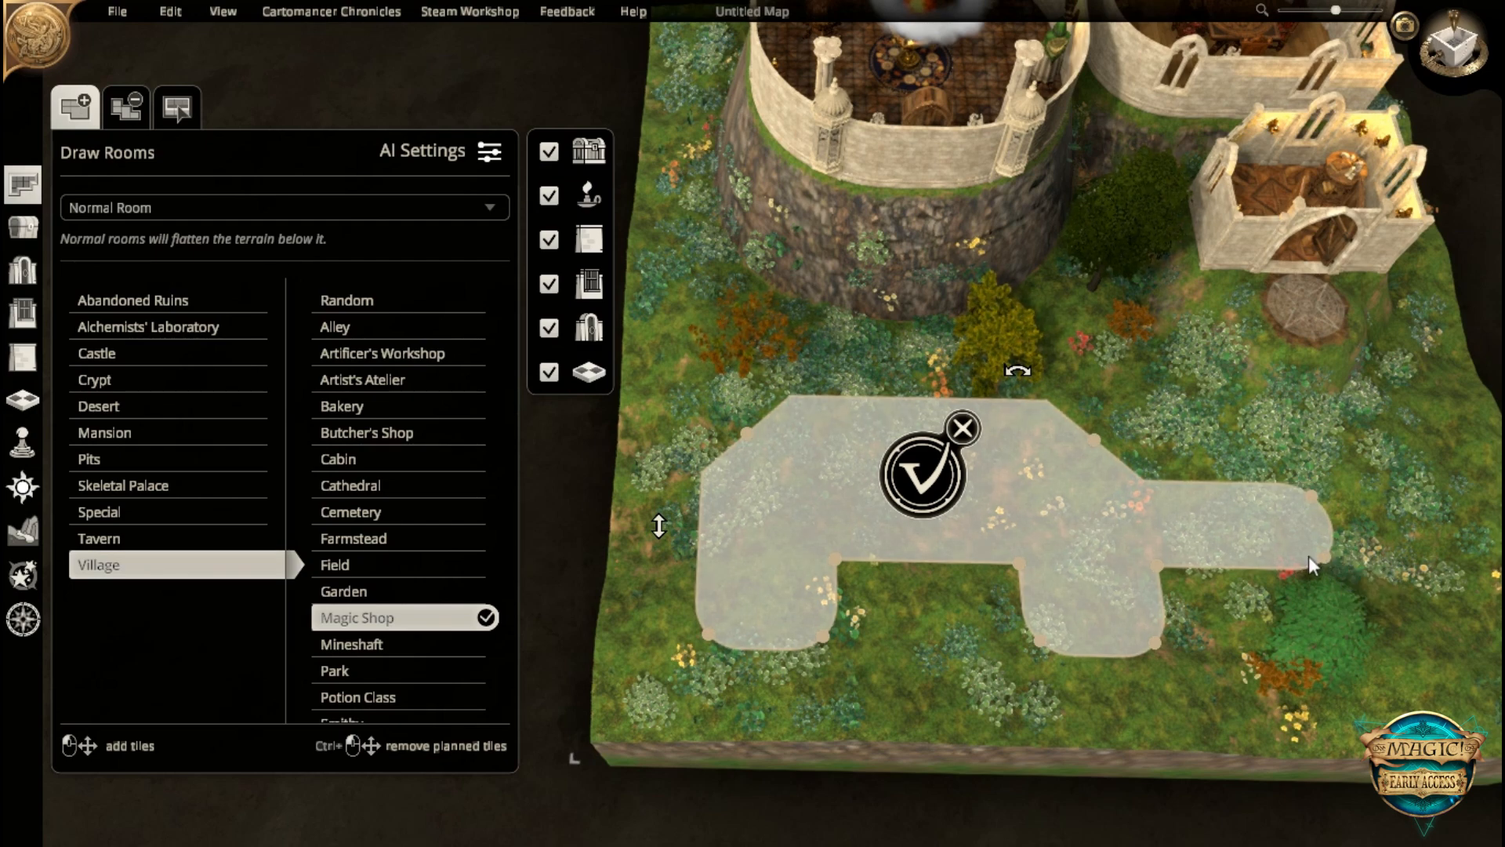
pyautogui.moveTo(1074, 542); pyautogui.dragTo(1076, 613, button='middle')
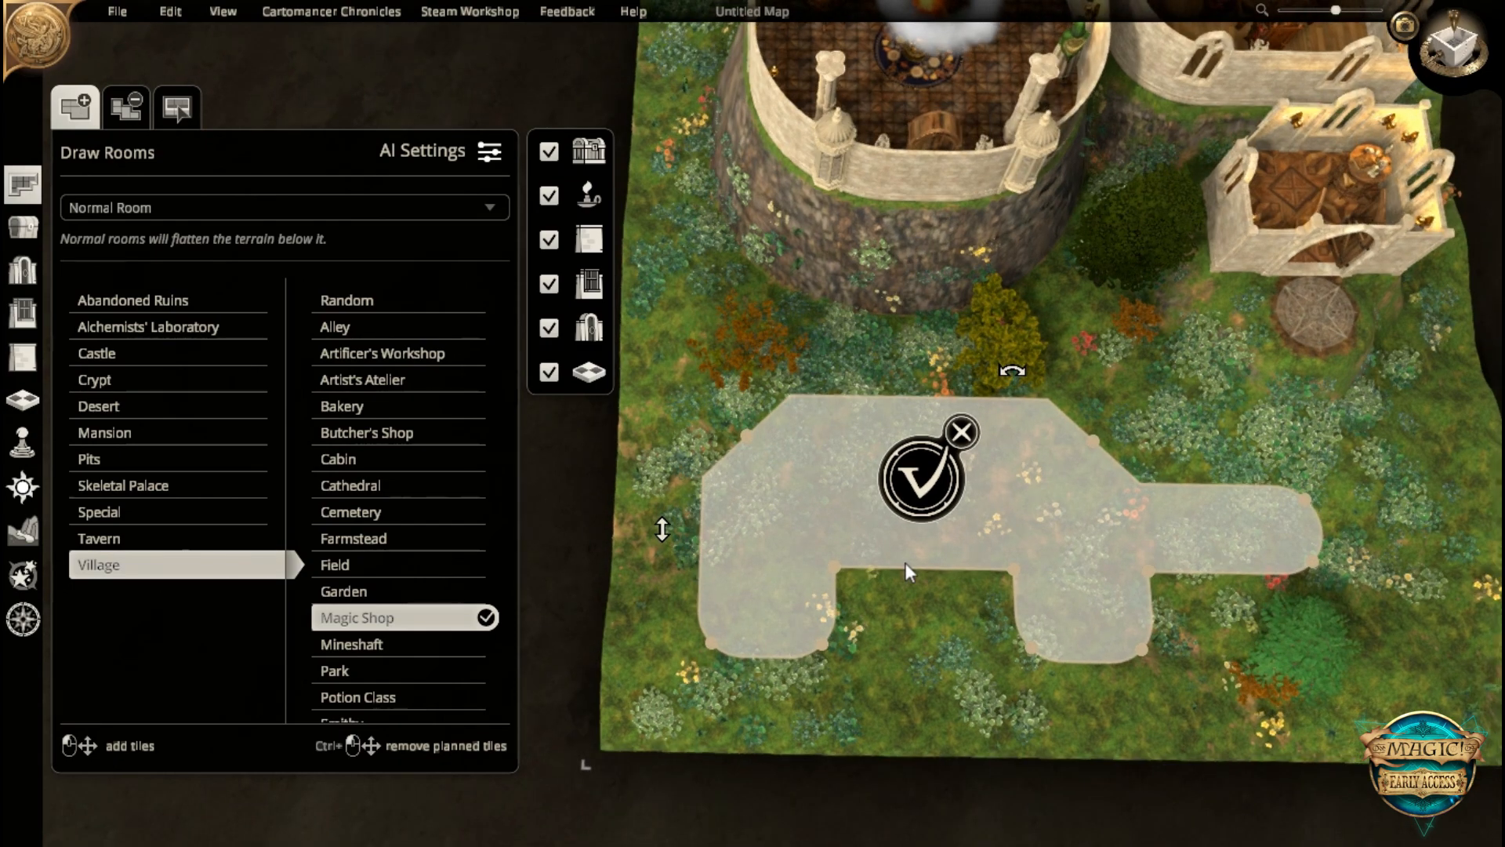
pyautogui.click(925, 475)
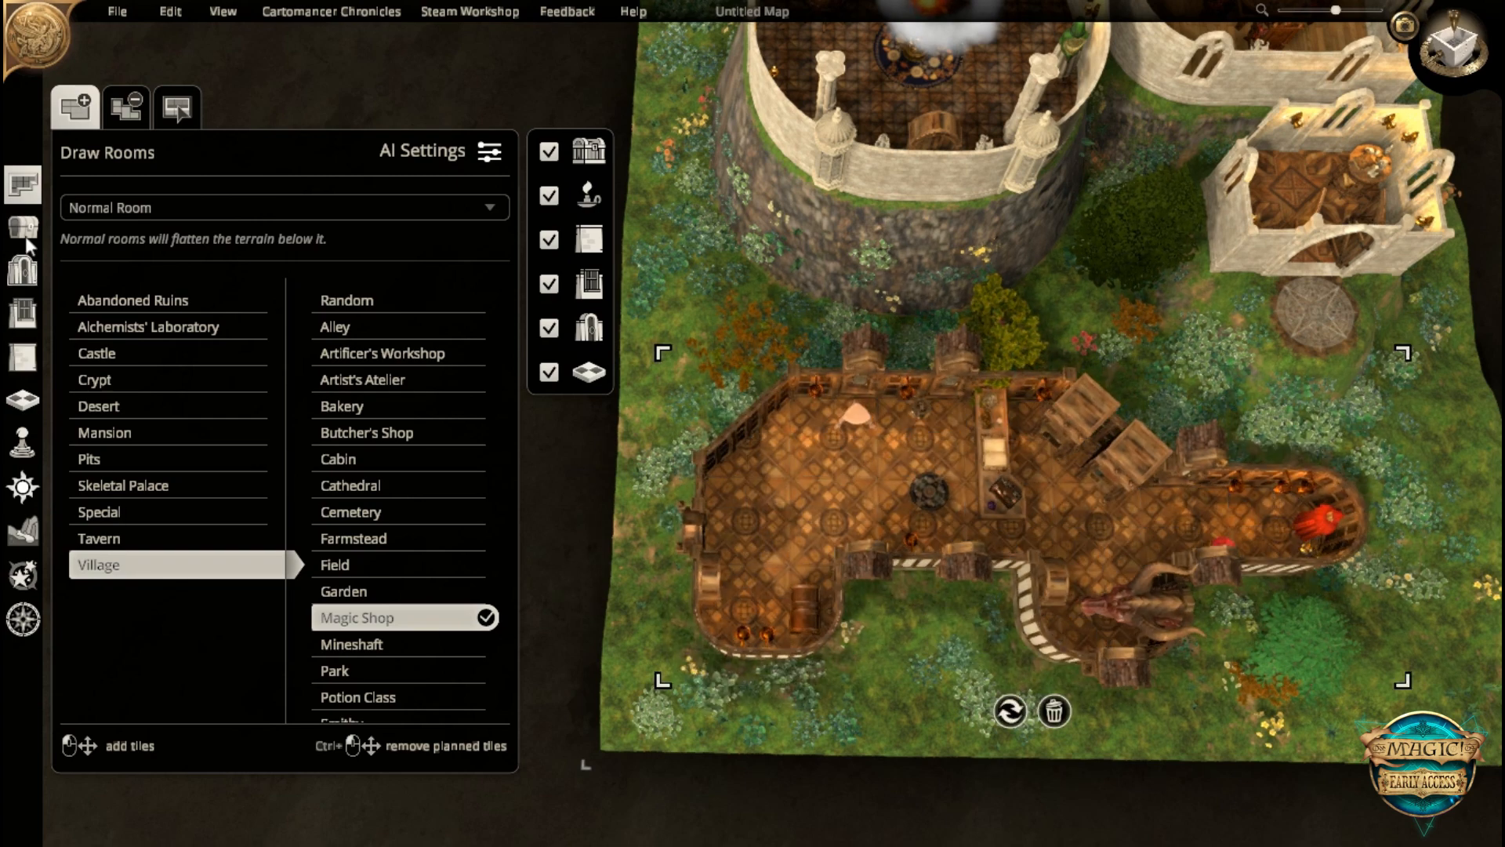
# - Examine the built Magic Shop's curved and diagonal walls, counter and bookcases from outside and up close
pyautogui.click(33, 187)
pyautogui.scroll(2, 949, 680)
pyautogui.moveTo(828, 730); pyautogui.dragTo(824, 348, button='middle')
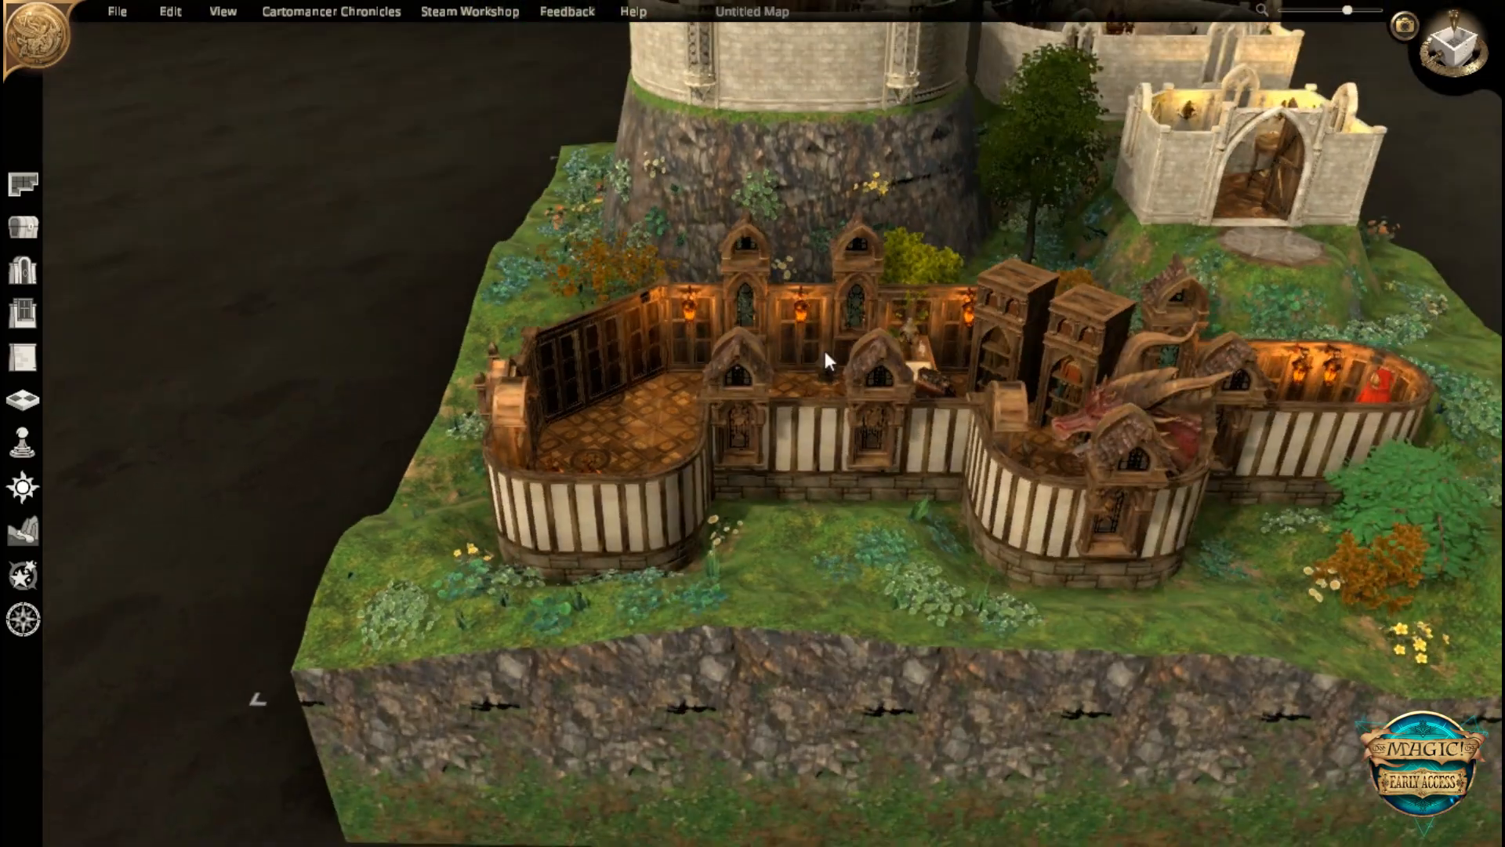
pyautogui.scroll(1, 844, 517)
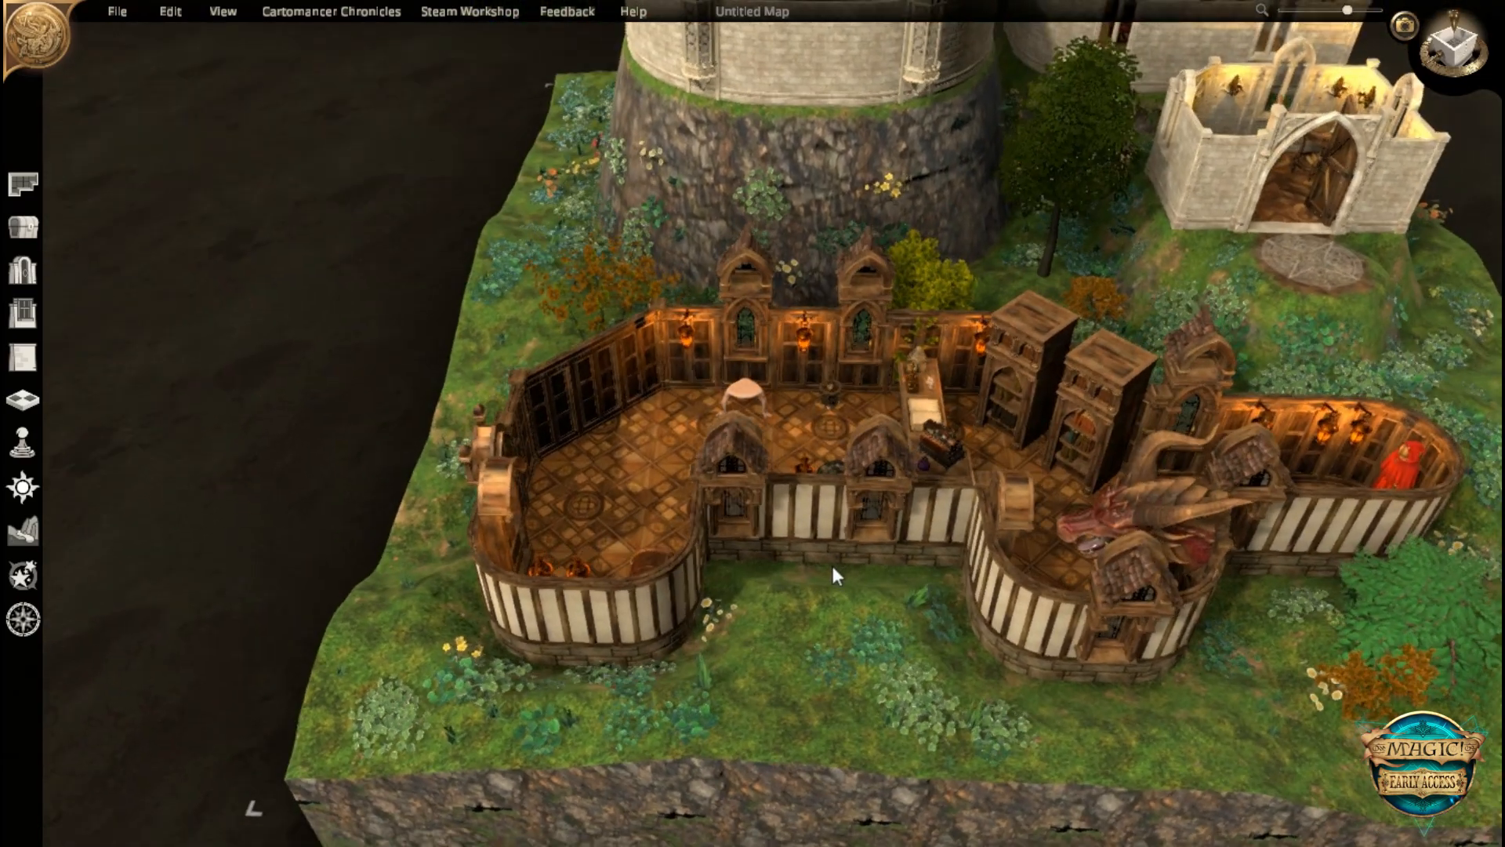
pyautogui.moveTo(833, 572); pyautogui.dragTo(513, 357, button='middle')
pyautogui.scroll(2, 1037, 624)
pyautogui.scroll(2, 898, 545)
pyautogui.press('w')
pyautogui.press('a')
pyautogui.scroll(2, 895, 544)
pyautogui.click(578, 289)
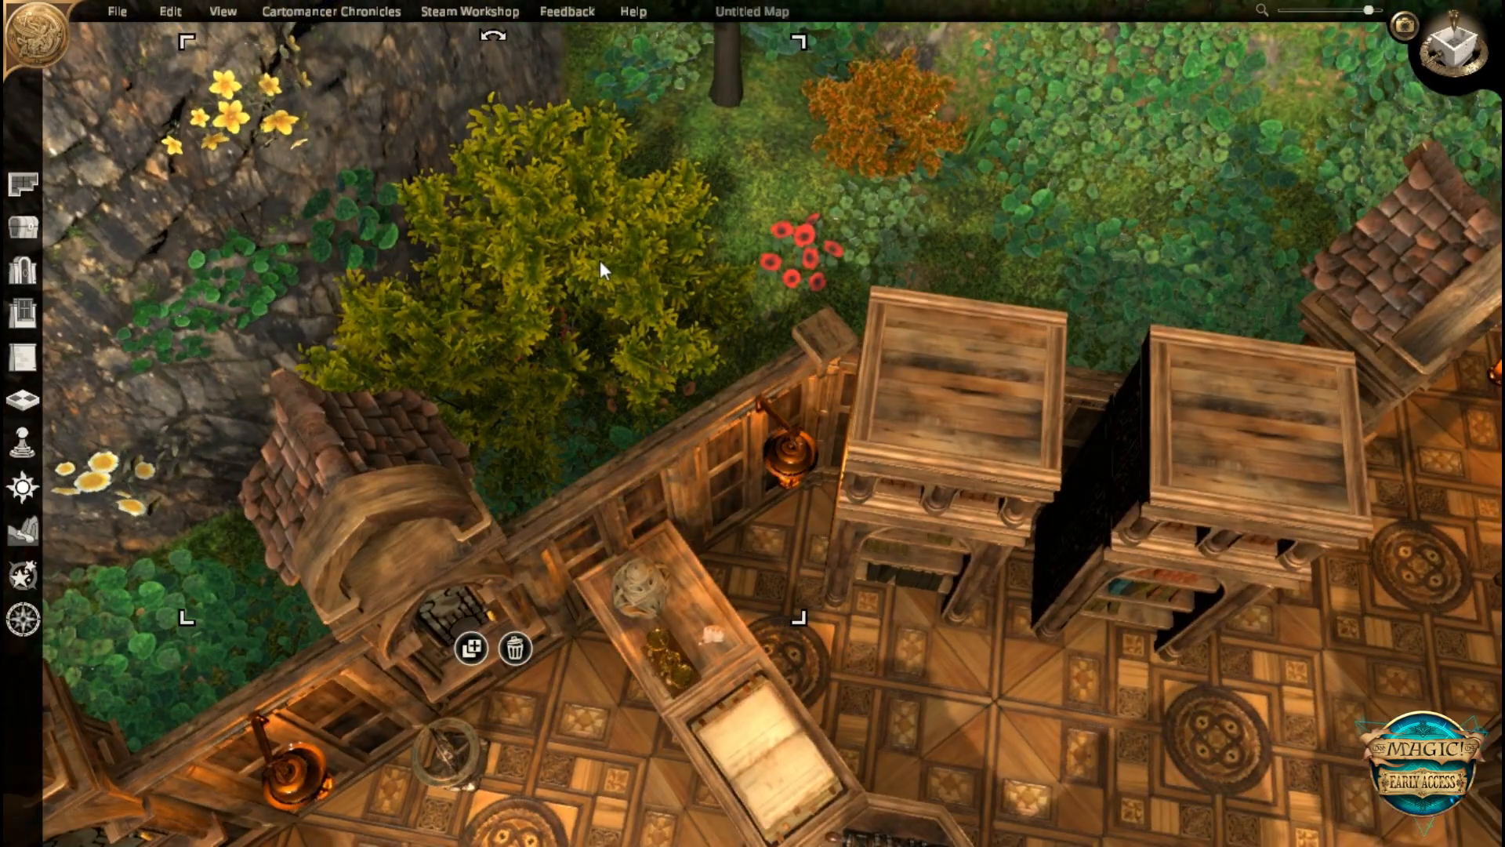
pyautogui.moveTo(957, 613); pyautogui.dragTo(1281, 503, button='middle')
pyautogui.click(1281, 504)
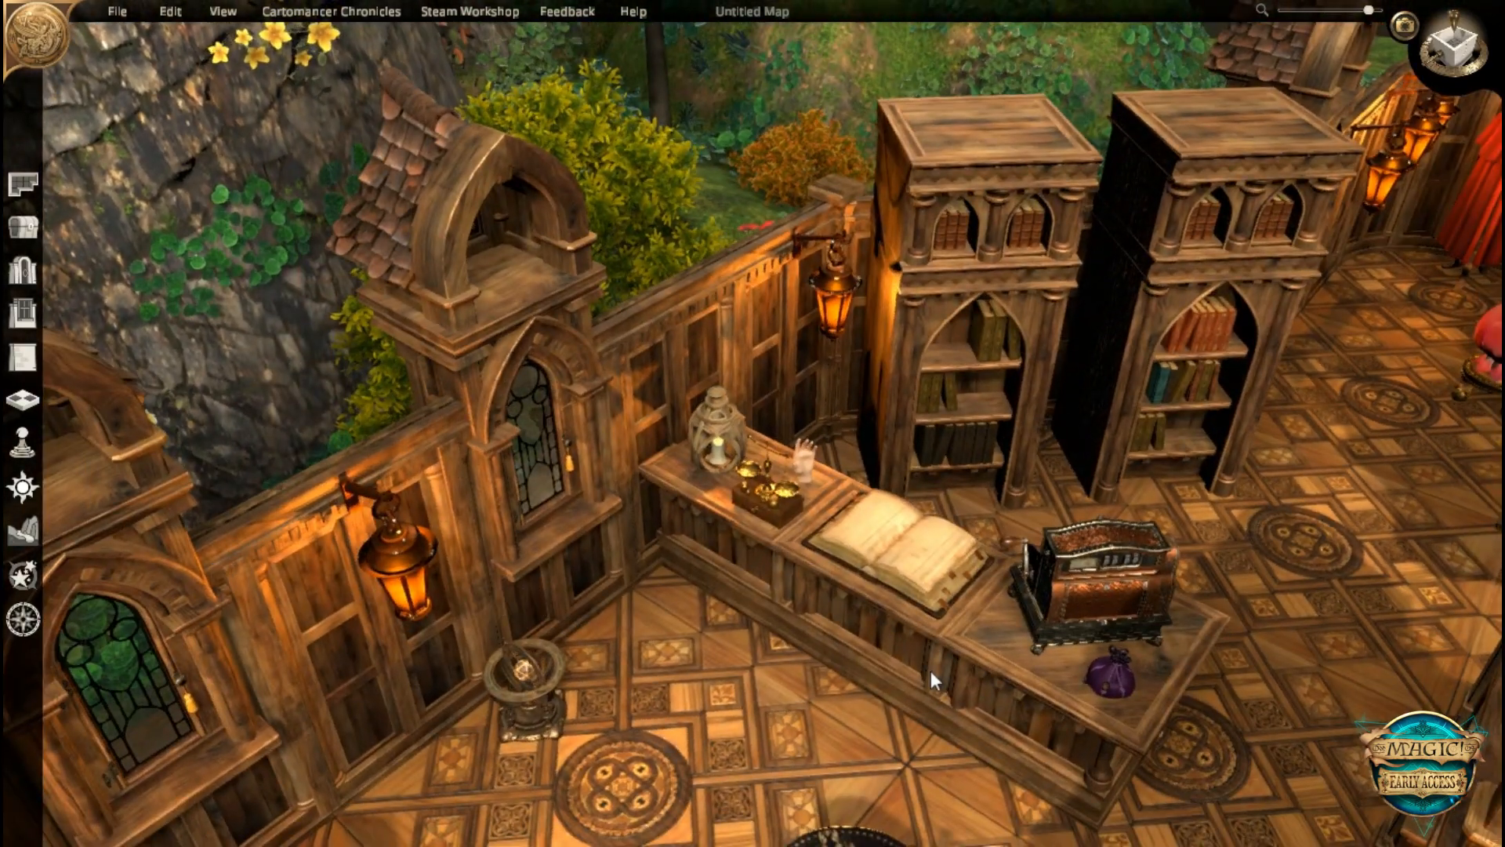
pyautogui.scroll(3, 938, 676)
pyautogui.moveTo(947, 719); pyautogui.dragTo(853, 560, button='middle')
pyautogui.press('w')
pyautogui.press('d')
pyautogui.scroll(-4, 775, 584)
pyautogui.press('d')
# - Delete the small door in the Magic Shop's outer side wall
pyautogui.click(892, 552)
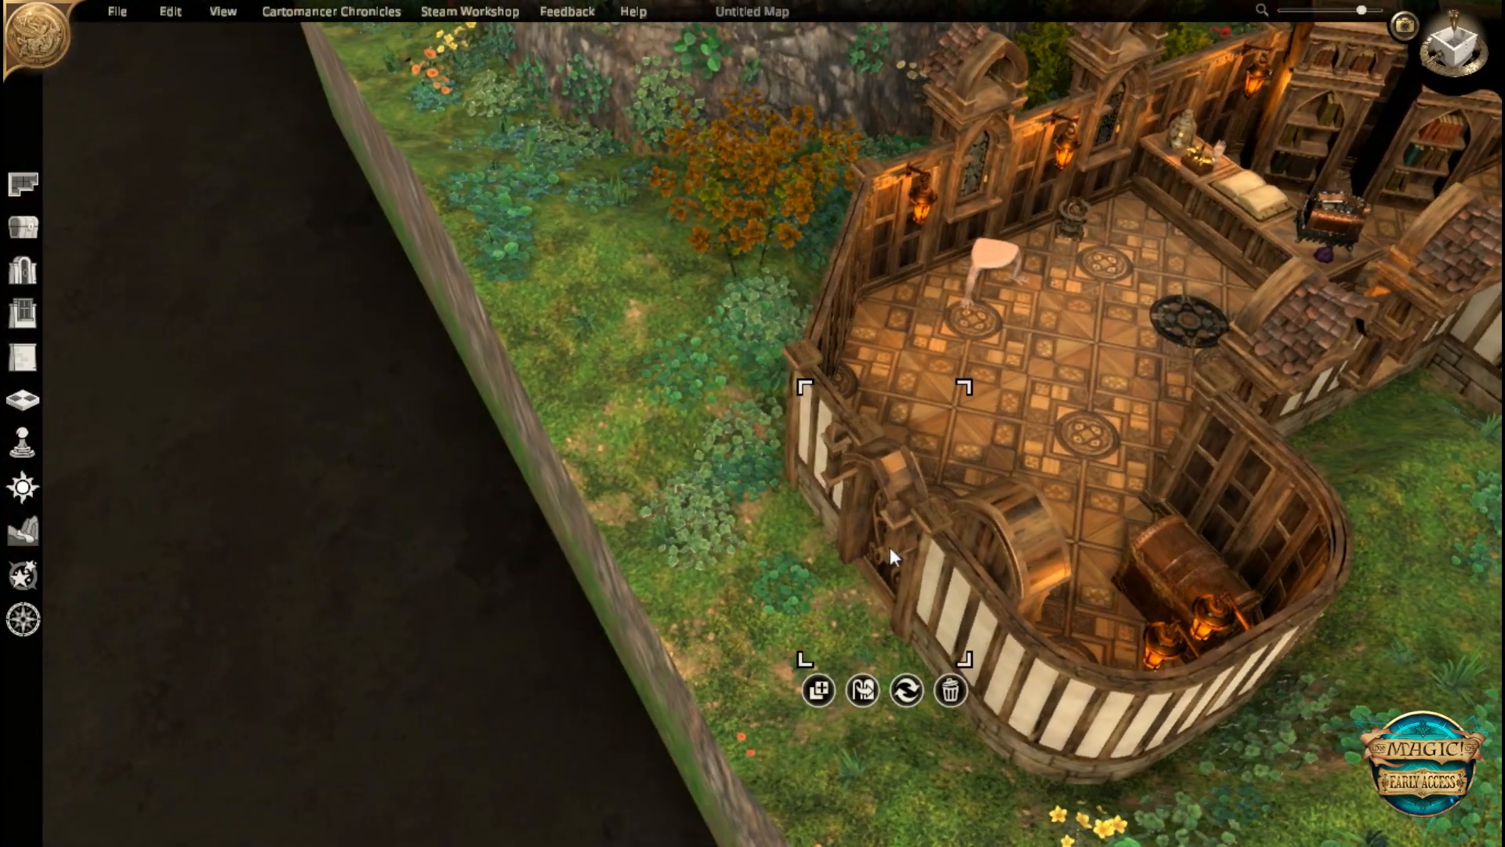
pyautogui.press('Delete')
pyautogui.moveTo(1157, 609); pyautogui.dragTo(816, 372, button='middle')
# - Place a dark arched double door over one of the windows in the shop's straight front wall and try opening it
pyautogui.click(23, 271)
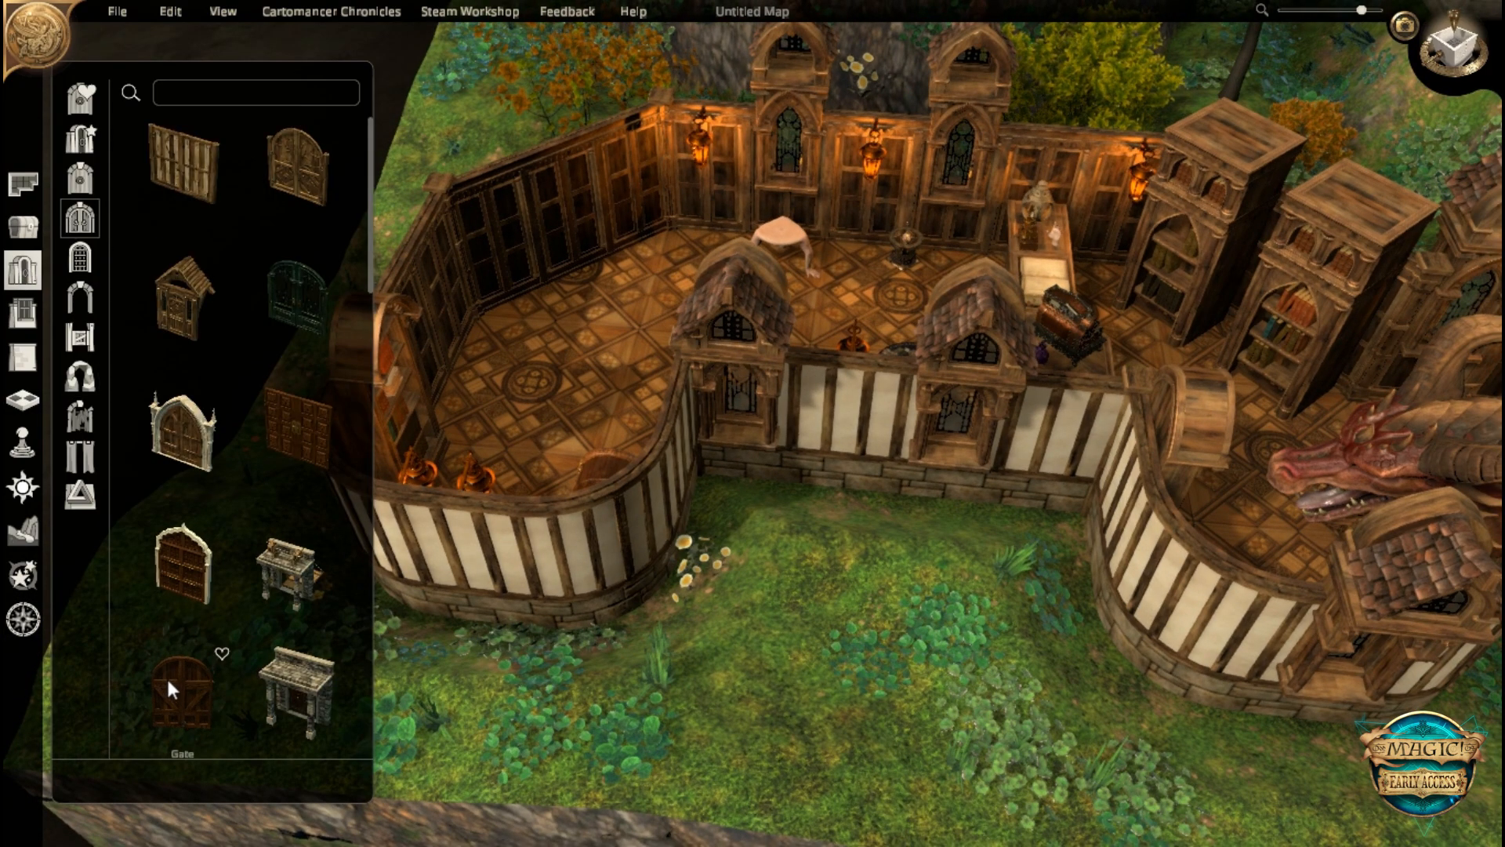
pyautogui.scroll(-5, 185, 470)
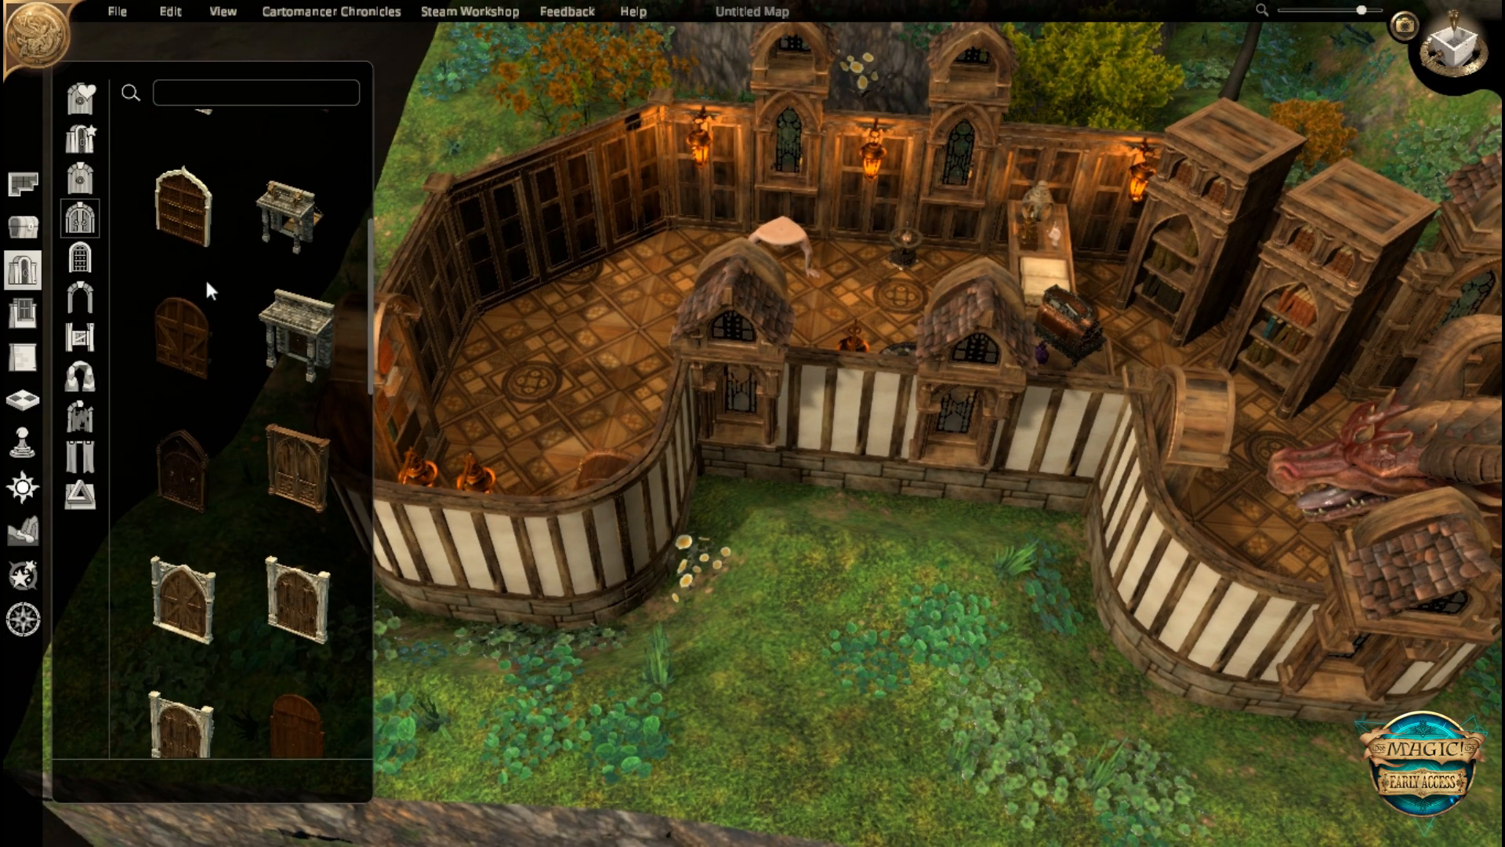
pyautogui.click(191, 464)
pyautogui.click(858, 472)
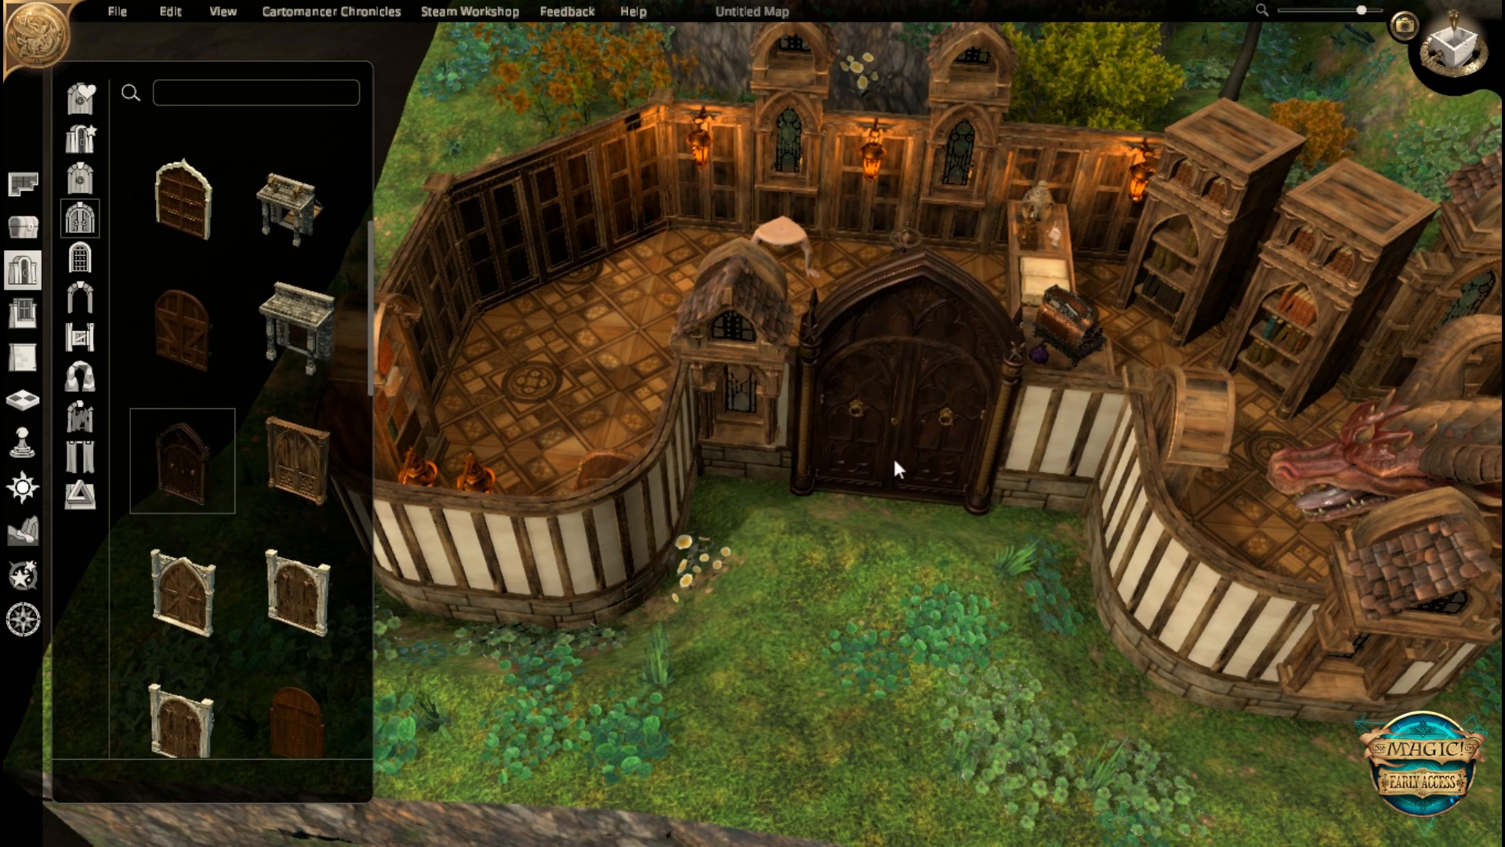
pyautogui.click(895, 463)
pyautogui.click(902, 550)
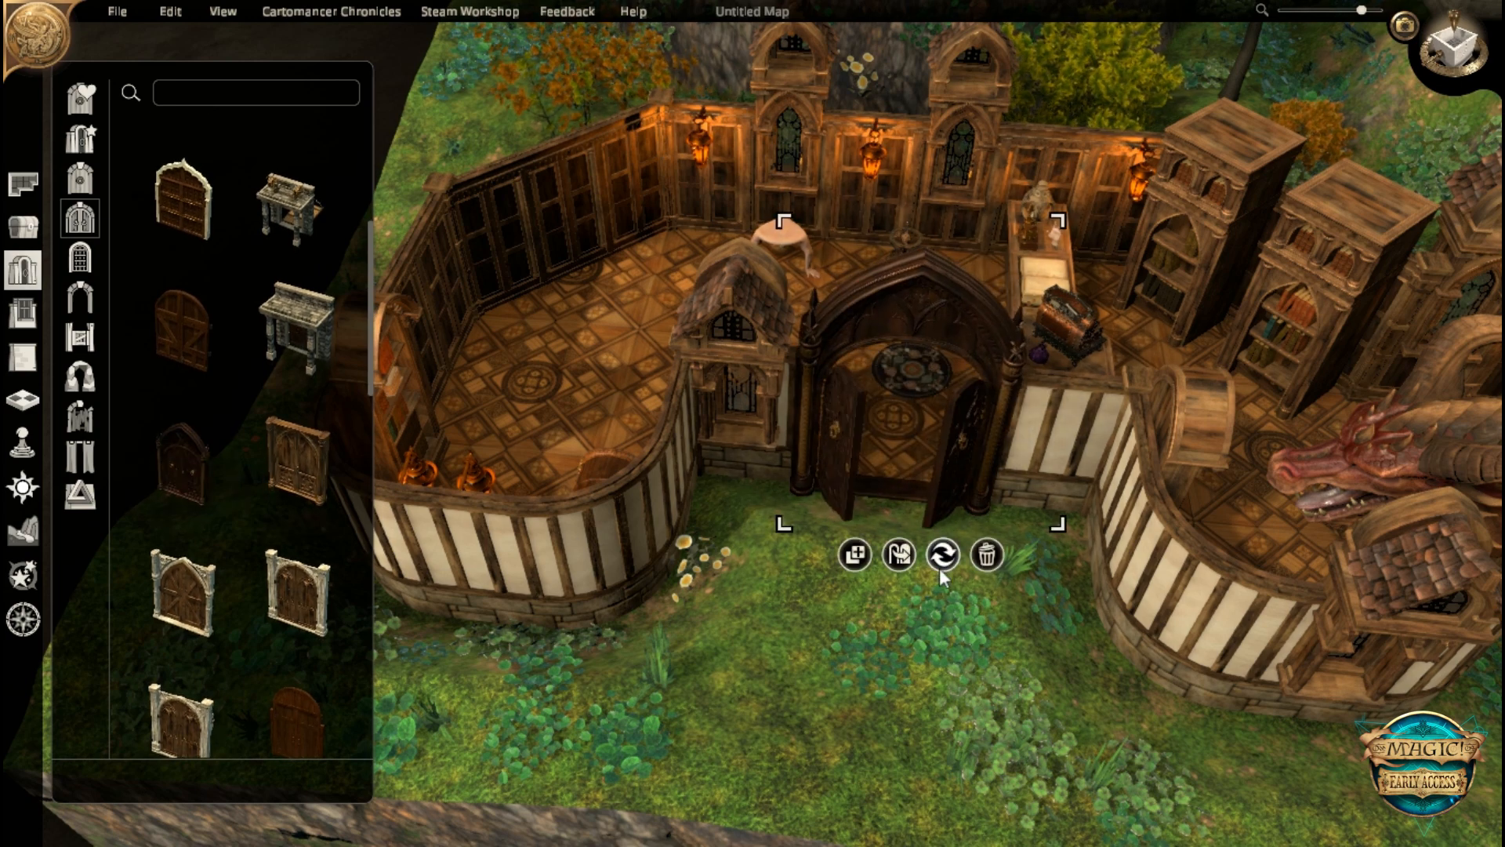
# - Select the Magic Shop room and regenerate its interior repeatedly to get a different floor and furnishings
pyautogui.click(23, 182)
pyautogui.click(177, 106)
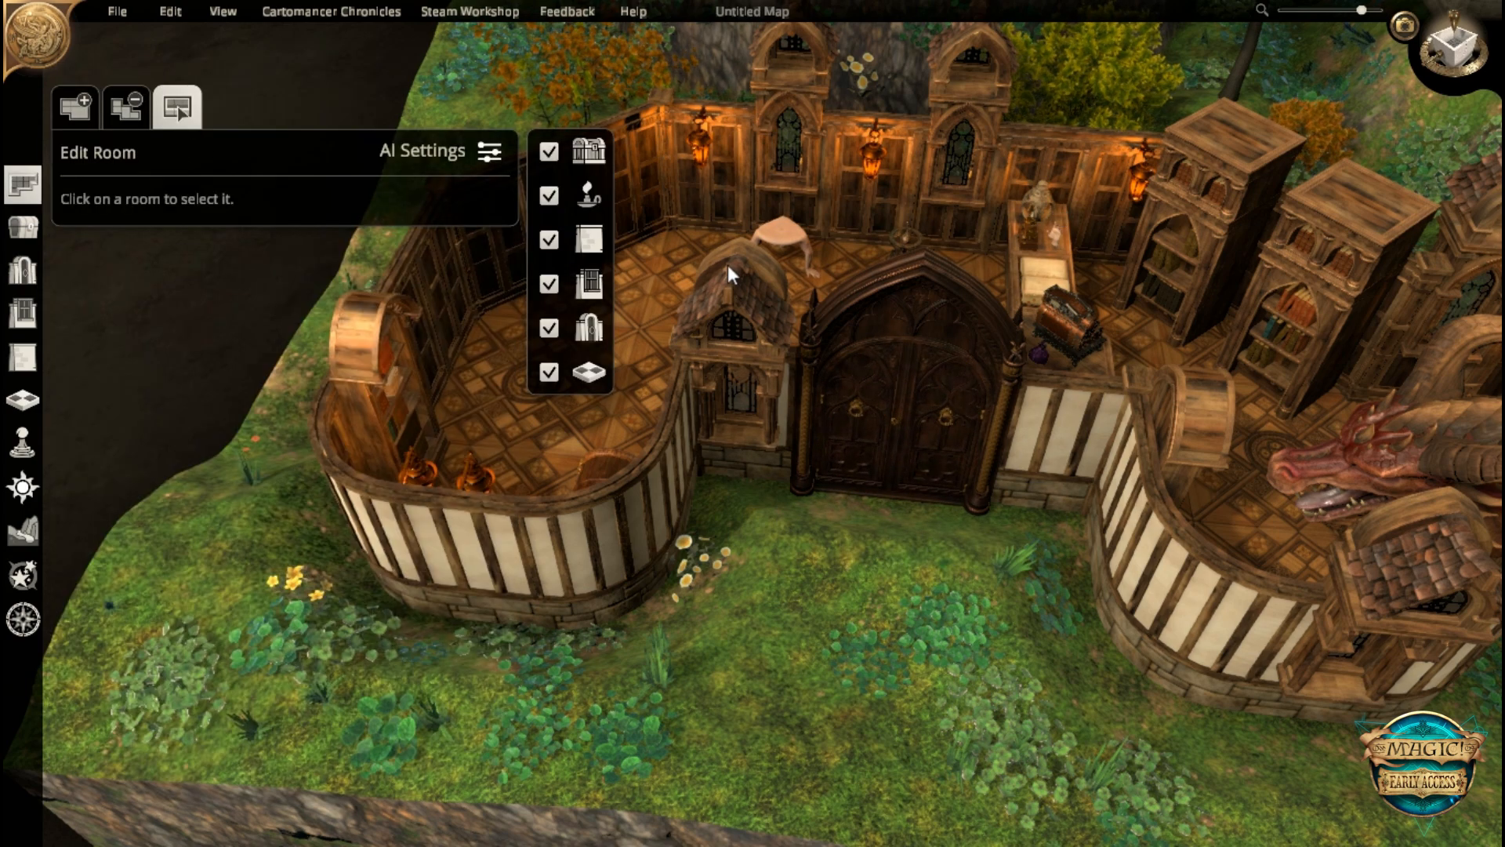
pyautogui.click(652, 244)
pyautogui.click(1126, 782)
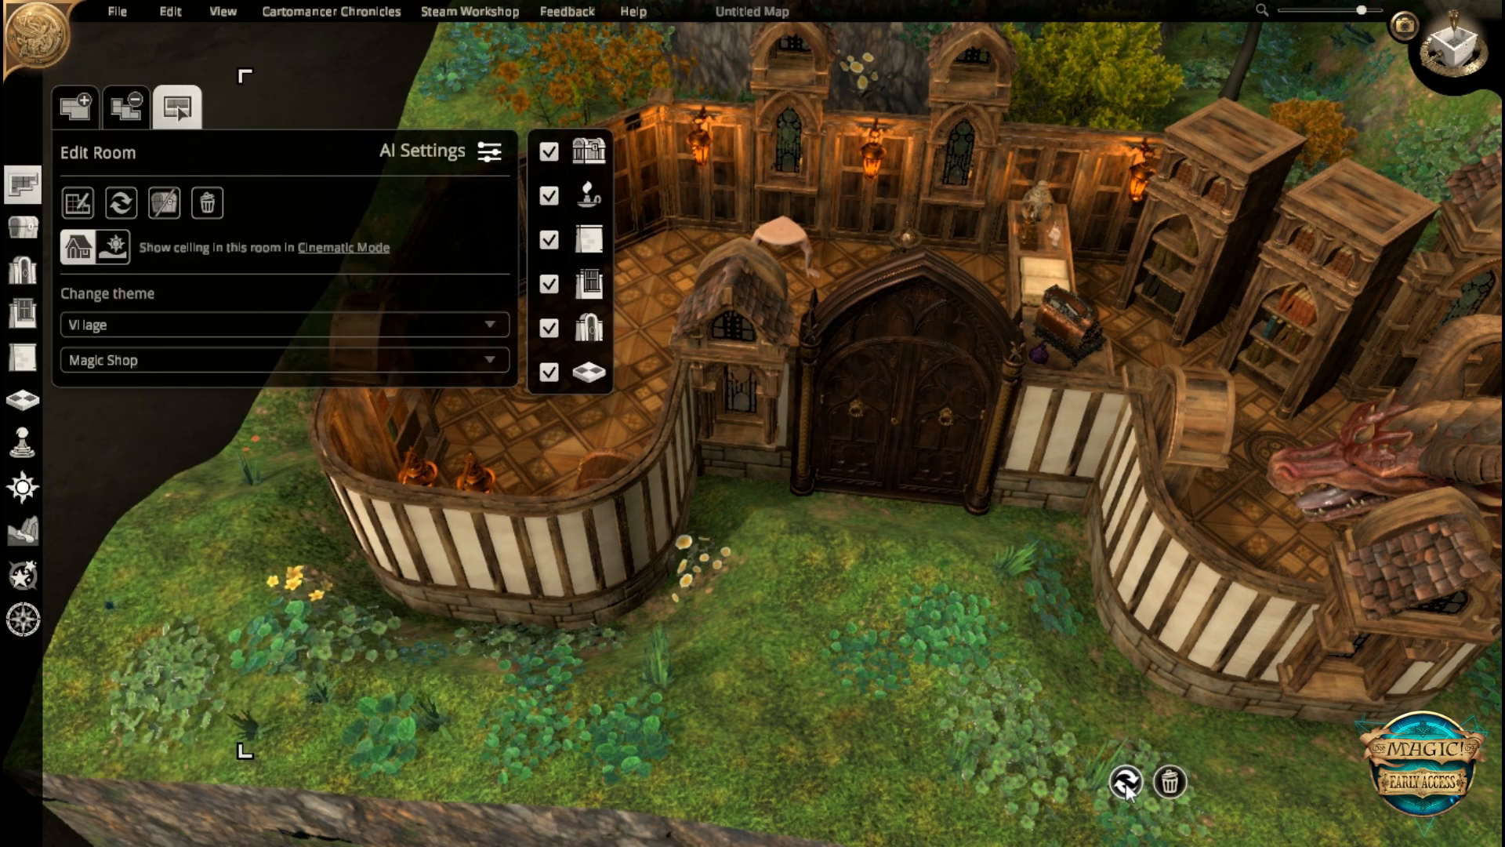
pyautogui.moveTo(973, 434); pyautogui.dragTo(1029, 811, button='middle')
pyautogui.press('d')
pyautogui.click(1007, 825)
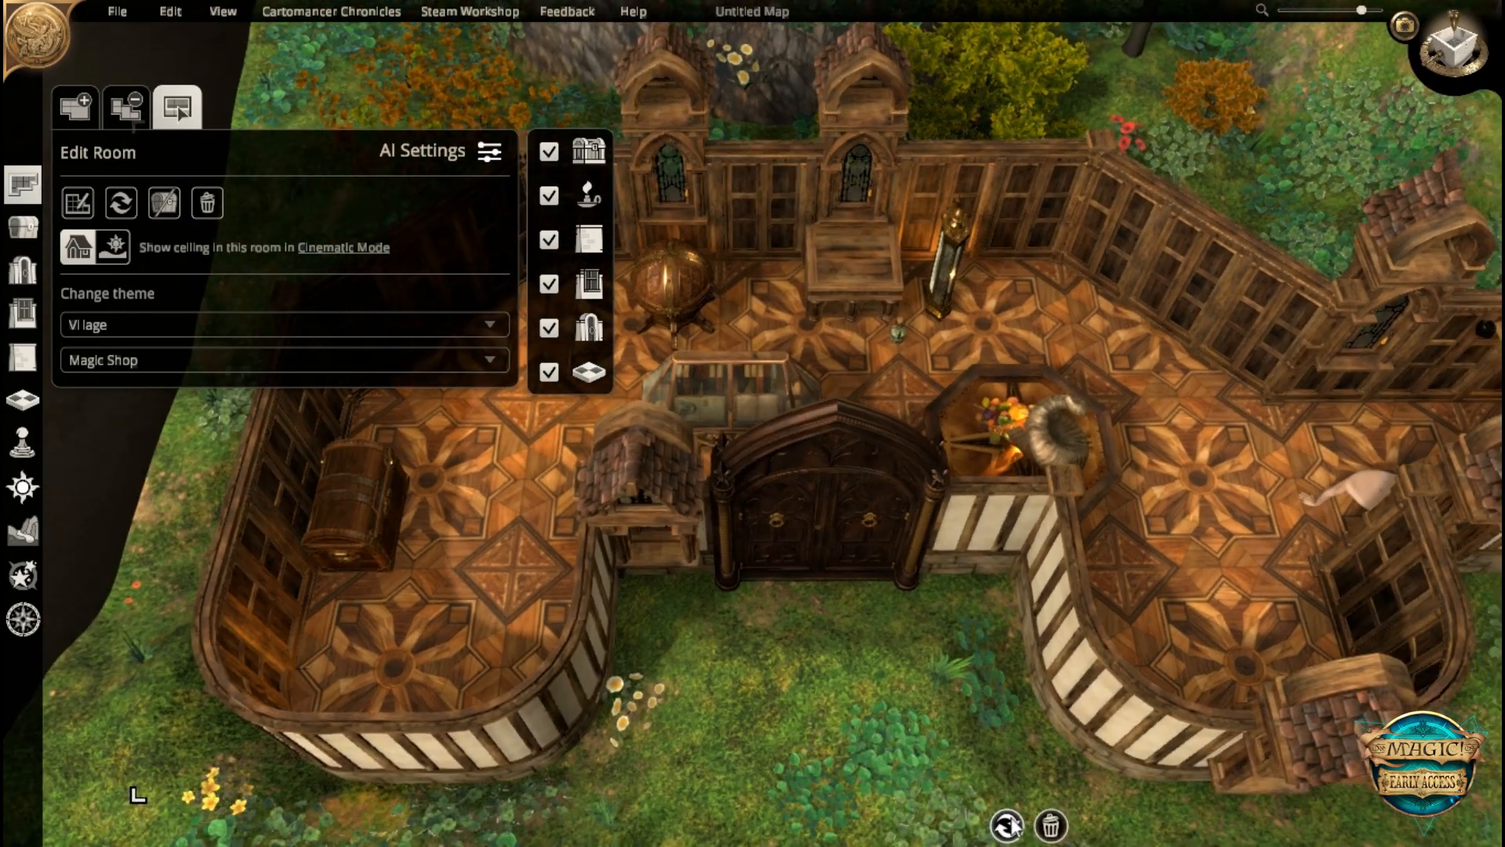
pyautogui.moveTo(817, 687); pyautogui.dragTo(896, 727, button='middle')
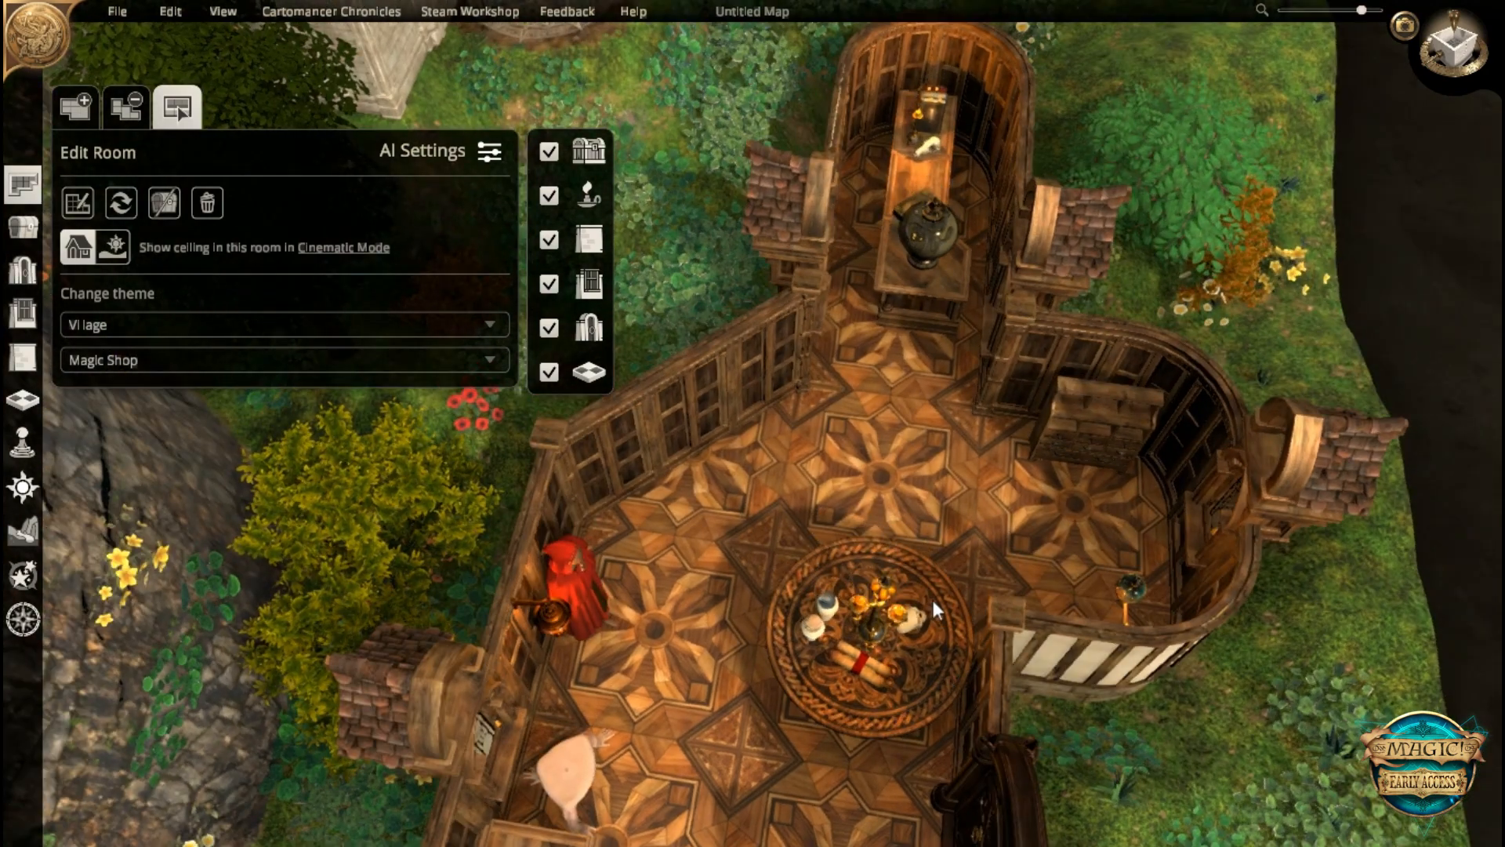
# - Move the round table with the scrolls and candles into the rounded leg next to the narrow wing
pyautogui.click(11, 200)
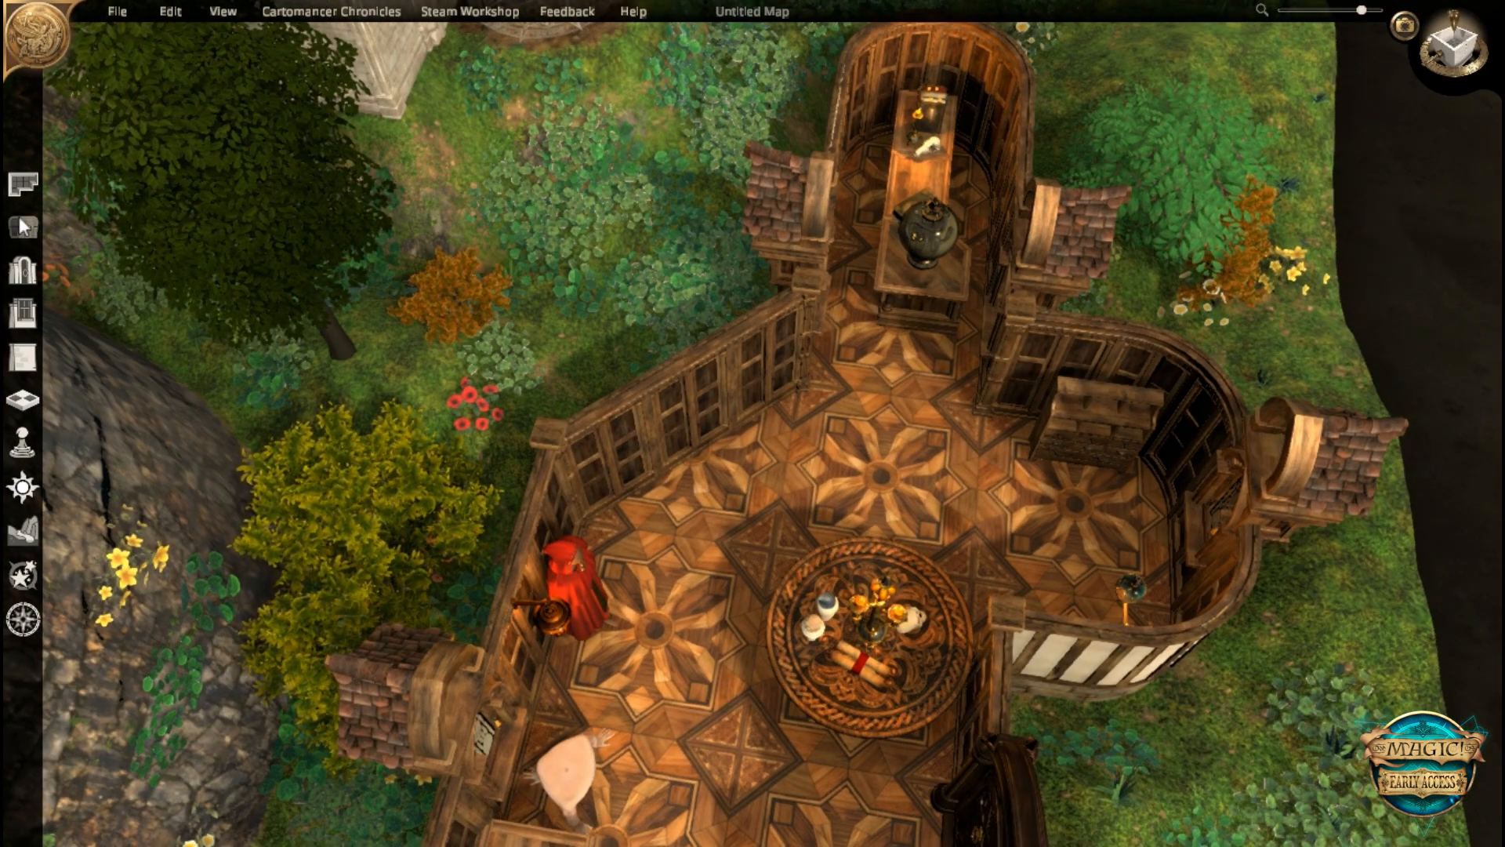
pyautogui.click(23, 228)
pyautogui.moveTo(939, 637); pyautogui.dragTo(1169, 539)
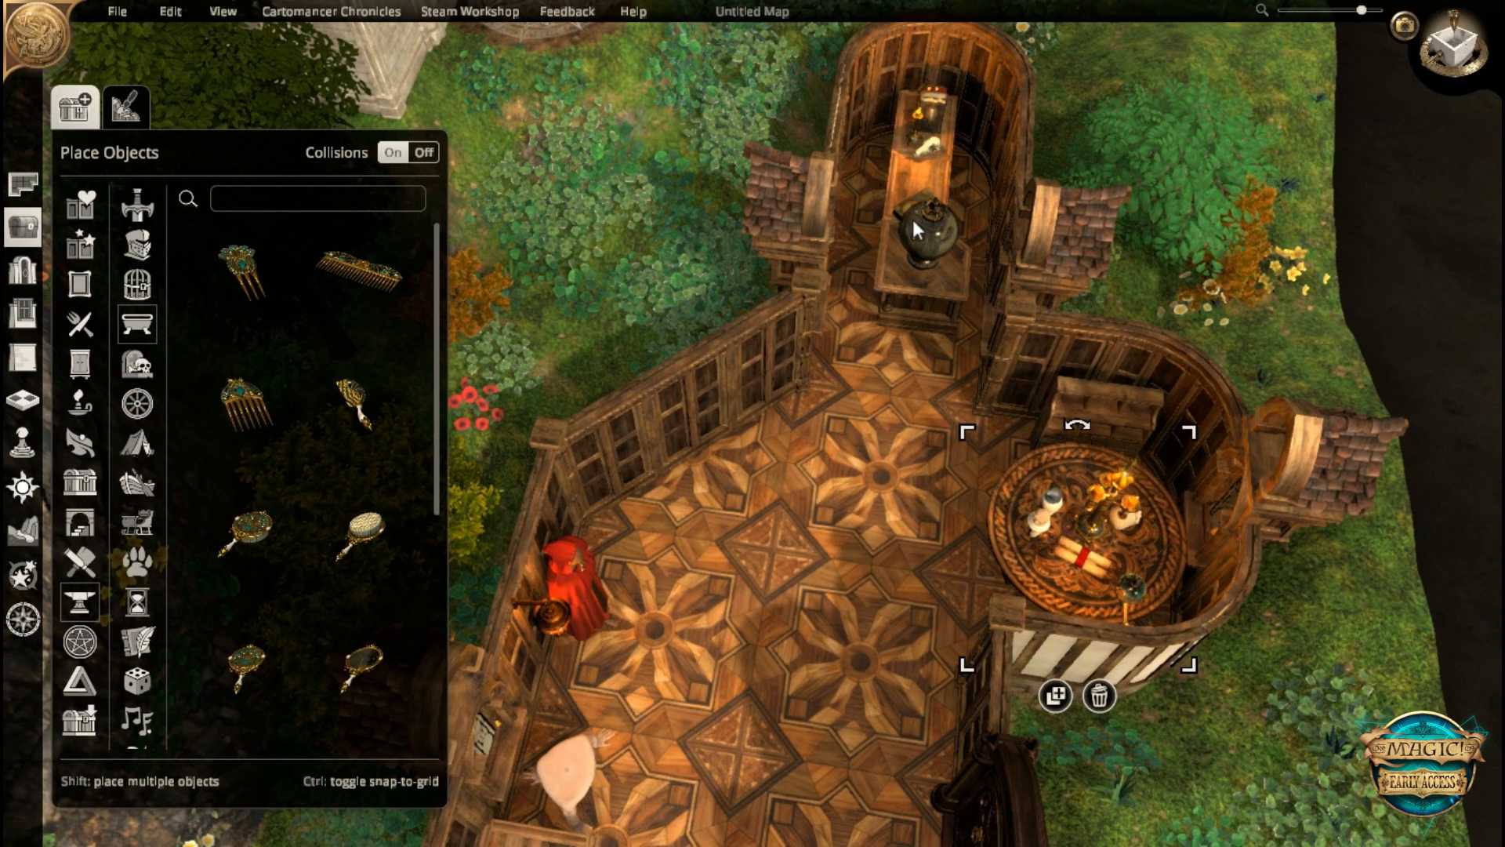
# - Move the long counter out of the narrow wing into the main room and rotate it to stand crosswise
pyautogui.moveTo(910, 175); pyautogui.dragTo(900, 205)
pyautogui.moveTo(898, 143); pyautogui.dragTo(780, 421)
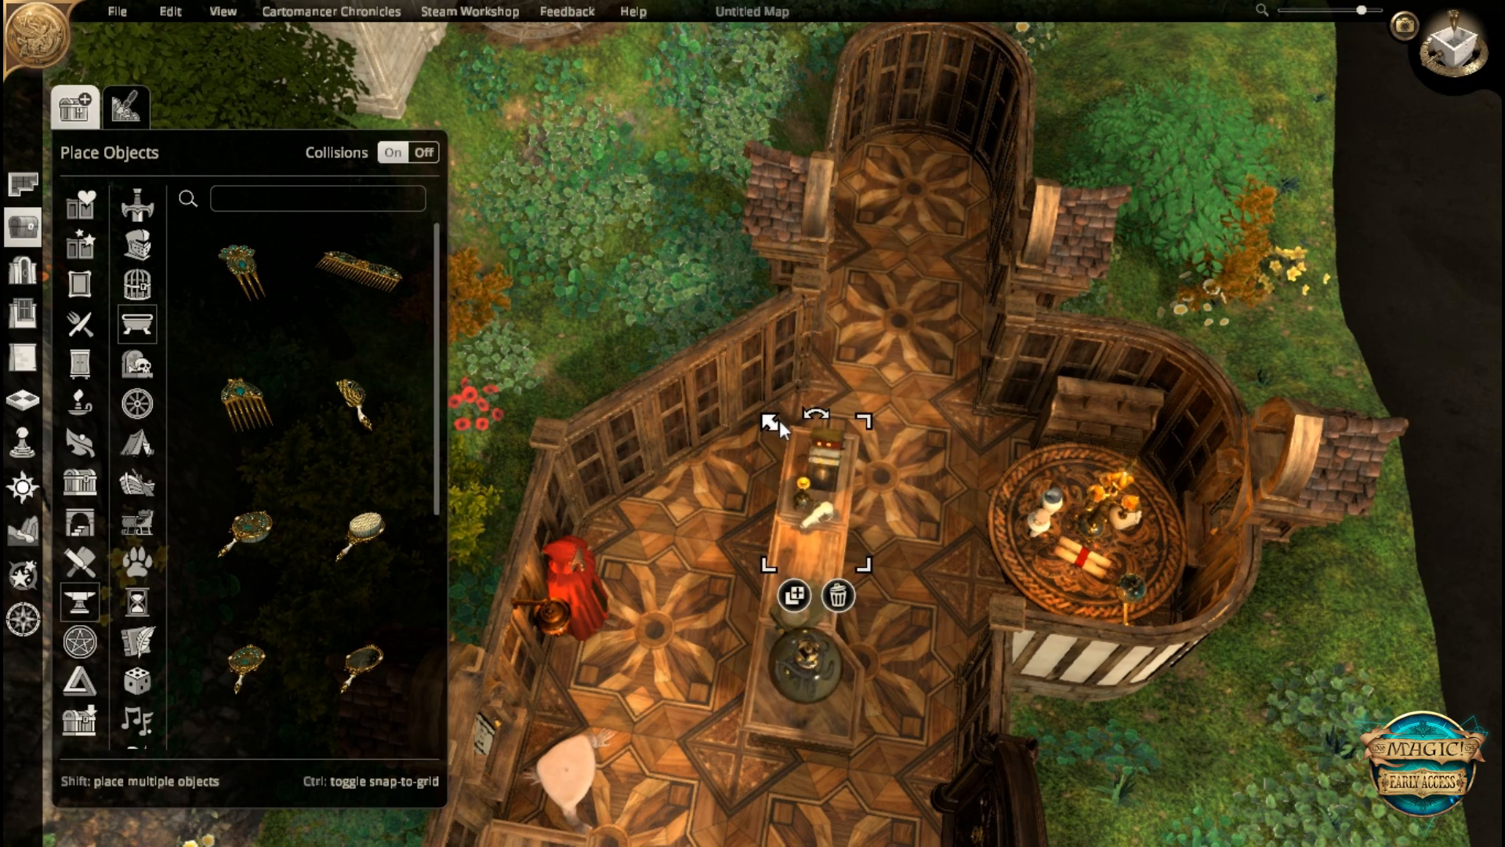
pyautogui.press('r')
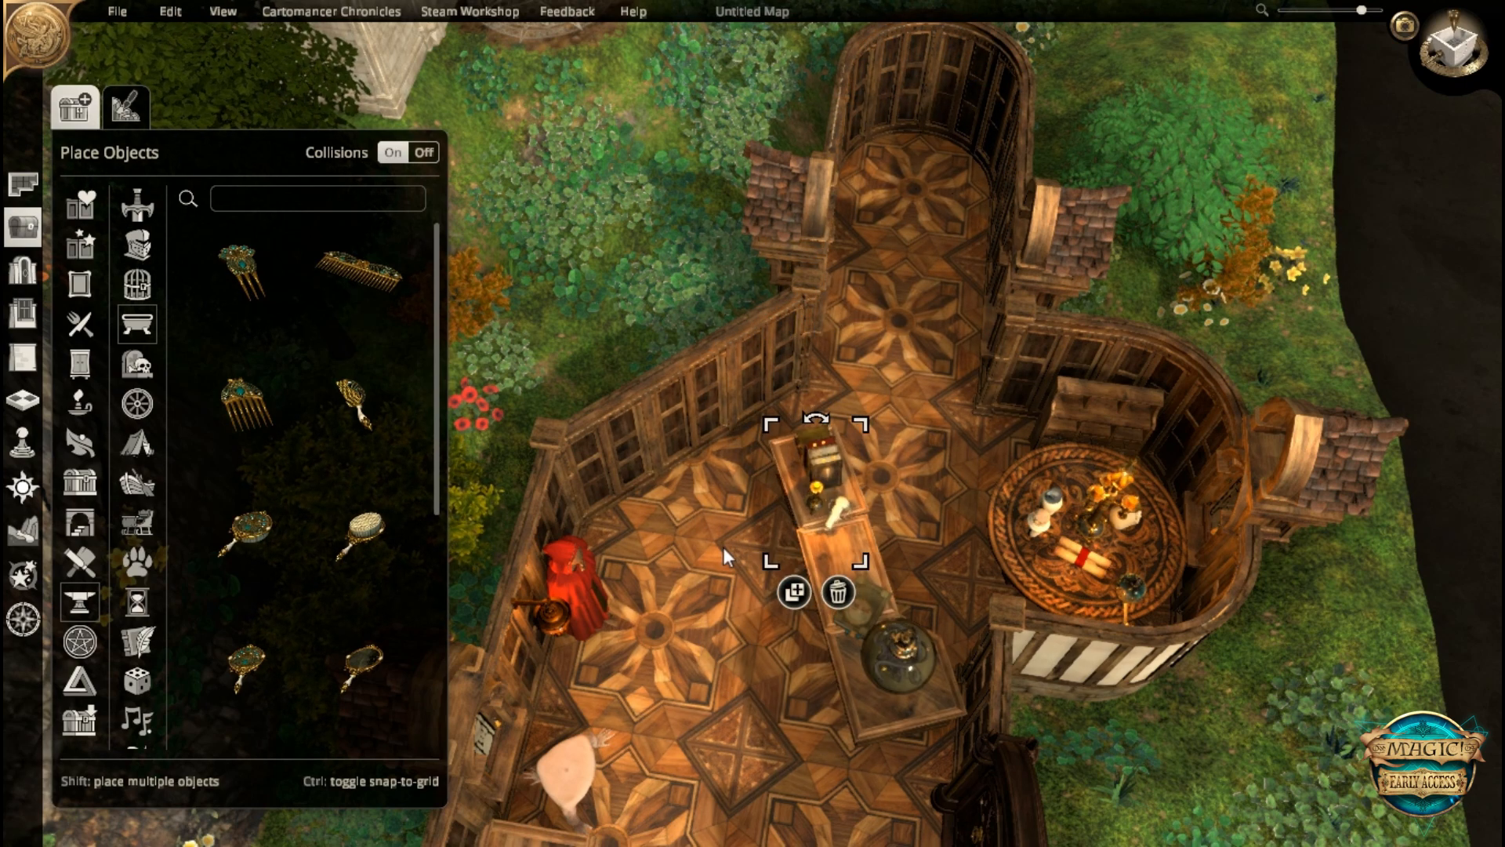
pyautogui.press('r')
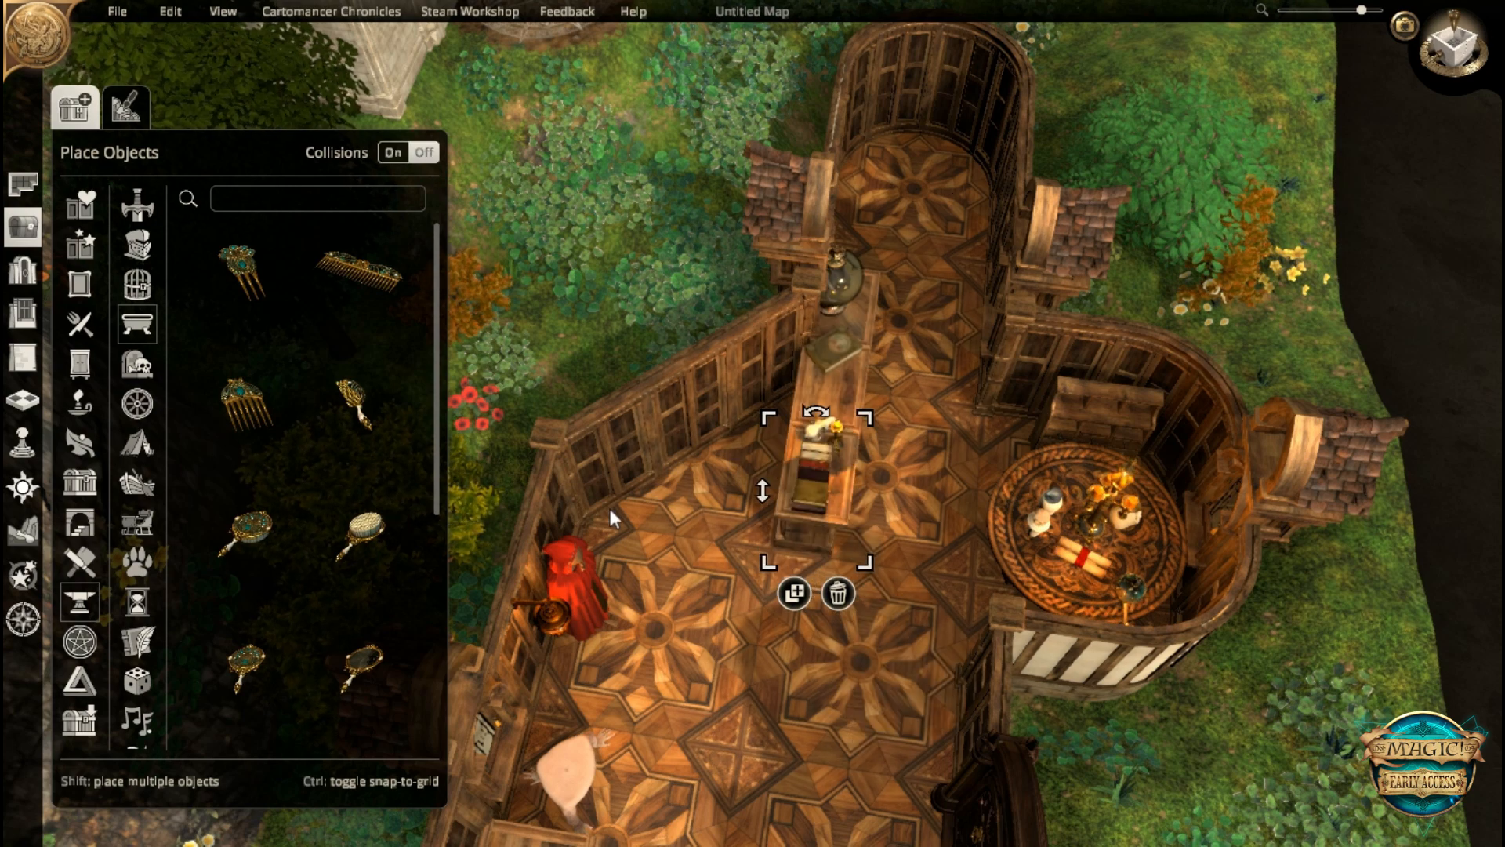
pyautogui.press('r')
pyautogui.moveTo(821, 510); pyautogui.dragTo(673, 573)
pyautogui.click(1290, 762)
pyautogui.moveTo(1290, 762); pyautogui.dragTo(1056, 500, button='middle')
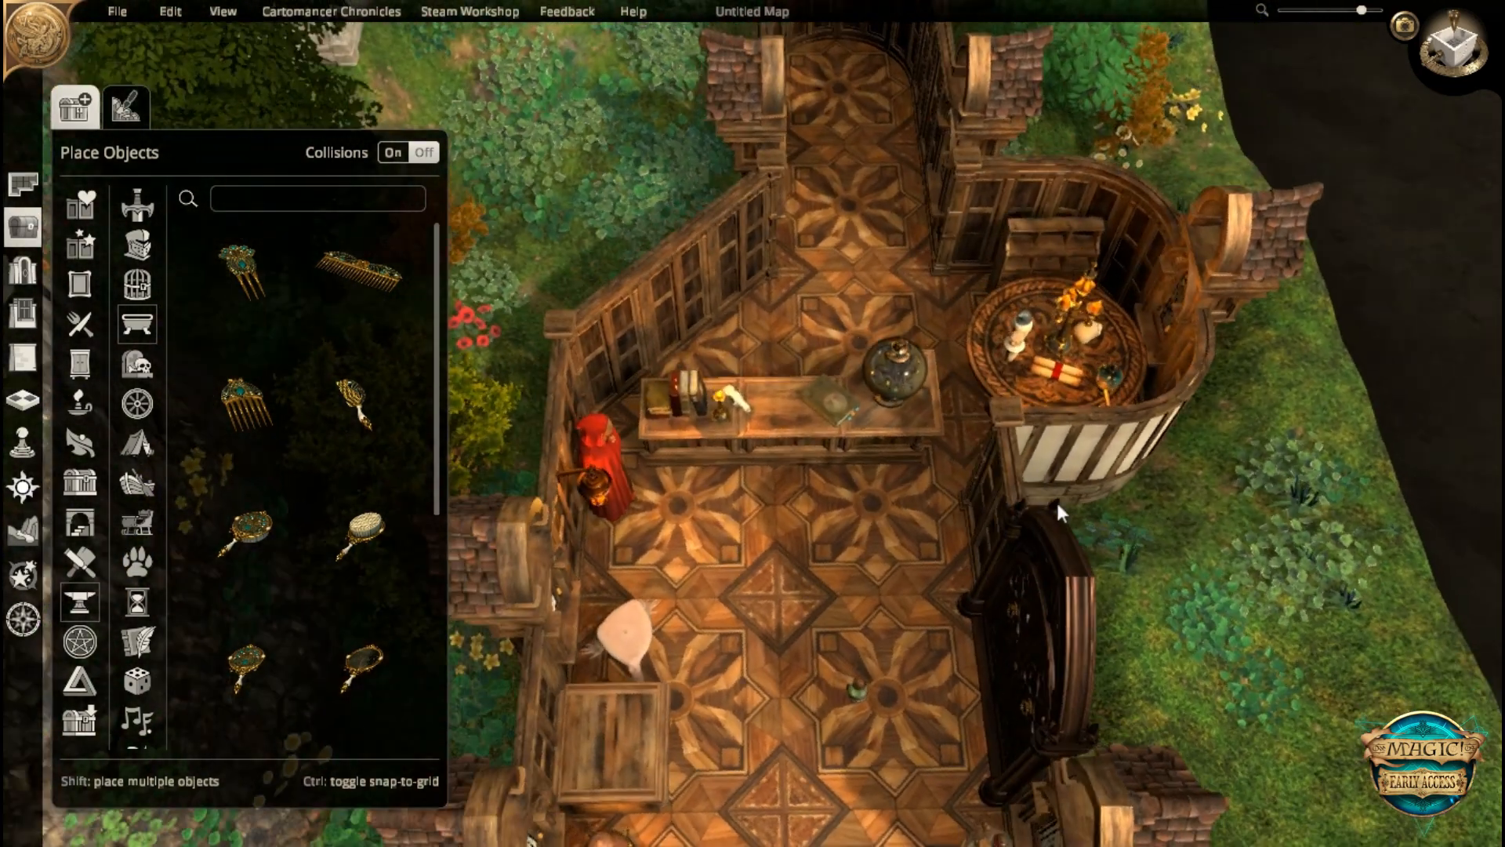
# - Shift the long counter slightly farther into the main room, toward the double door
pyautogui.click(692, 445)
pyautogui.moveTo(693, 445); pyautogui.dragTo(759, 536)
pyautogui.press('s')
pyautogui.click(1226, 413)
# - Move the glass display case into the rounded leg at the other end of the shop, toggling object collisions
pyautogui.moveTo(1005, 432); pyautogui.dragTo(698, 473, button='middle')
pyautogui.click(699, 476)
pyautogui.moveTo(701, 480); pyautogui.dragTo(854, 635)
pyautogui.scroll(-2, 859, 634)
pyautogui.click(423, 152)
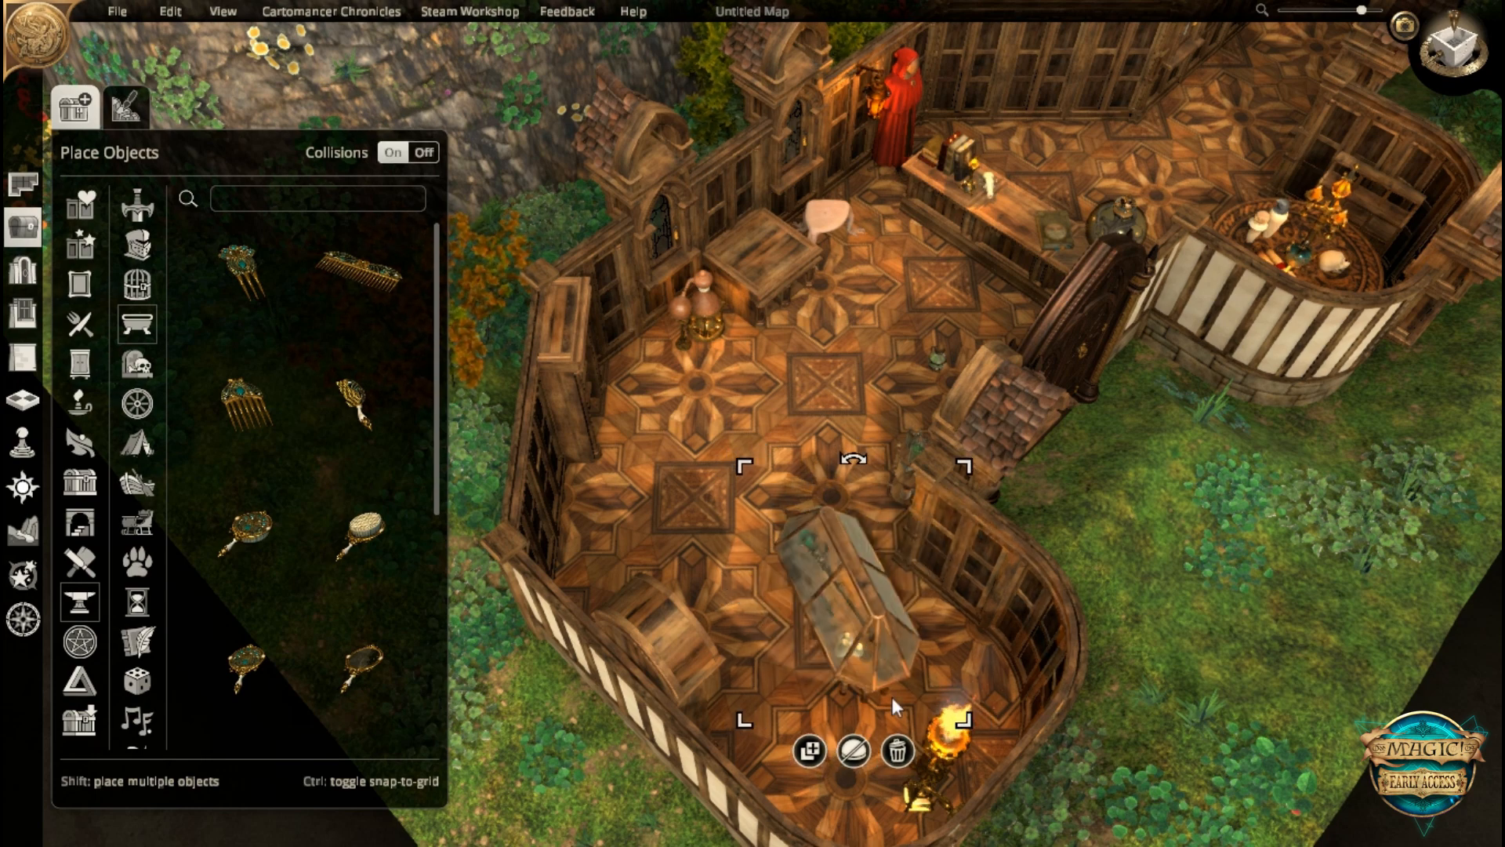
pyautogui.moveTo(849, 685); pyautogui.dragTo(793, 657)
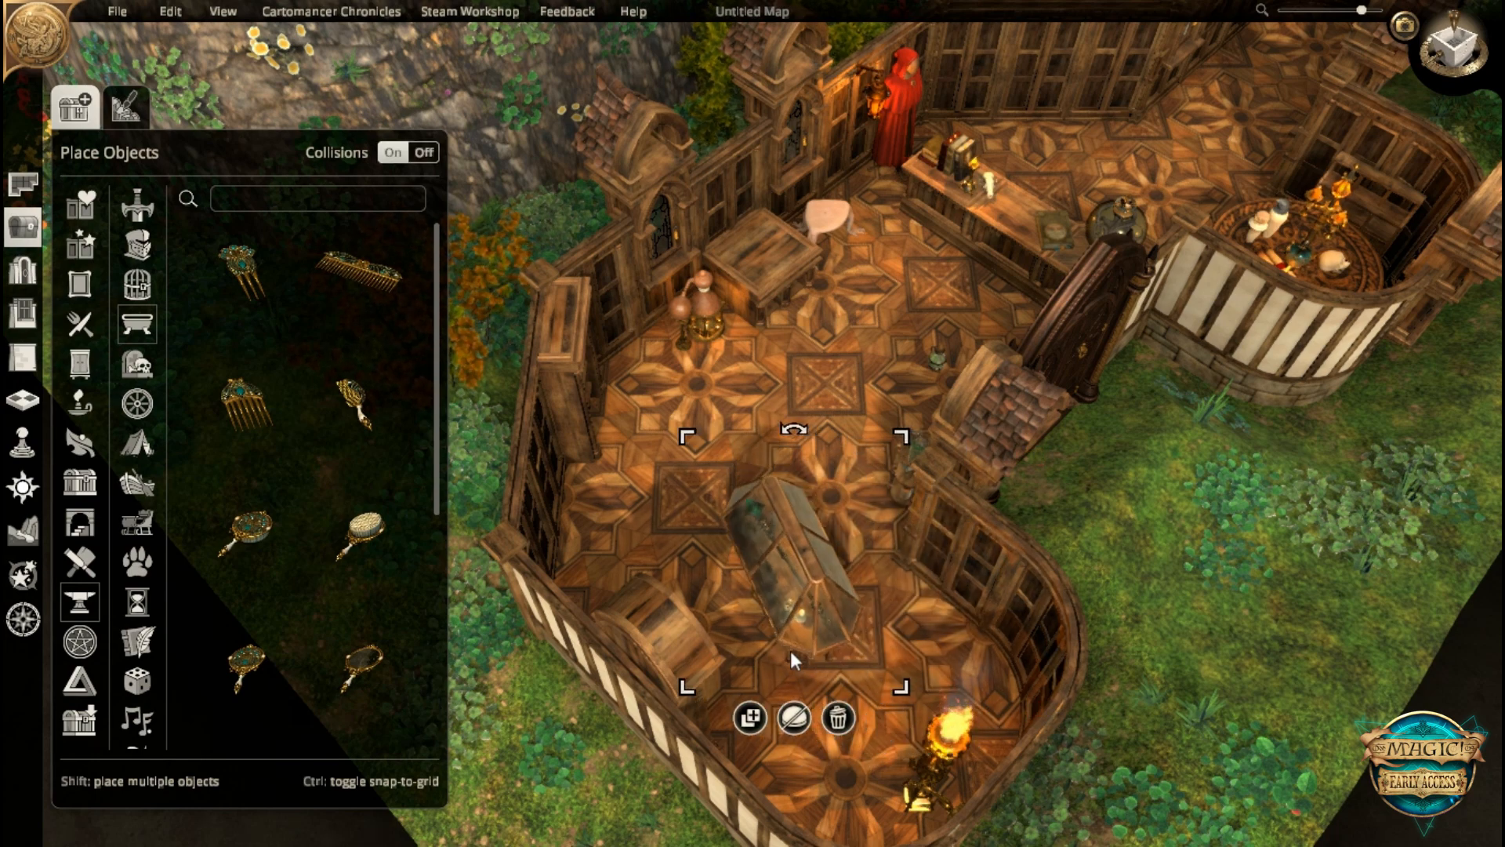
pyautogui.click(708, 591)
pyautogui.moveTo(708, 592); pyautogui.dragTo(886, 632, button='middle')
pyautogui.click(823, 619)
pyautogui.moveTo(823, 618); pyautogui.dragTo(956, 621)
pyautogui.click(900, 692)
pyautogui.moveTo(900, 692); pyautogui.dragTo(495, 661, button='middle')
pyautogui.press('s')
pyautogui.press('a')
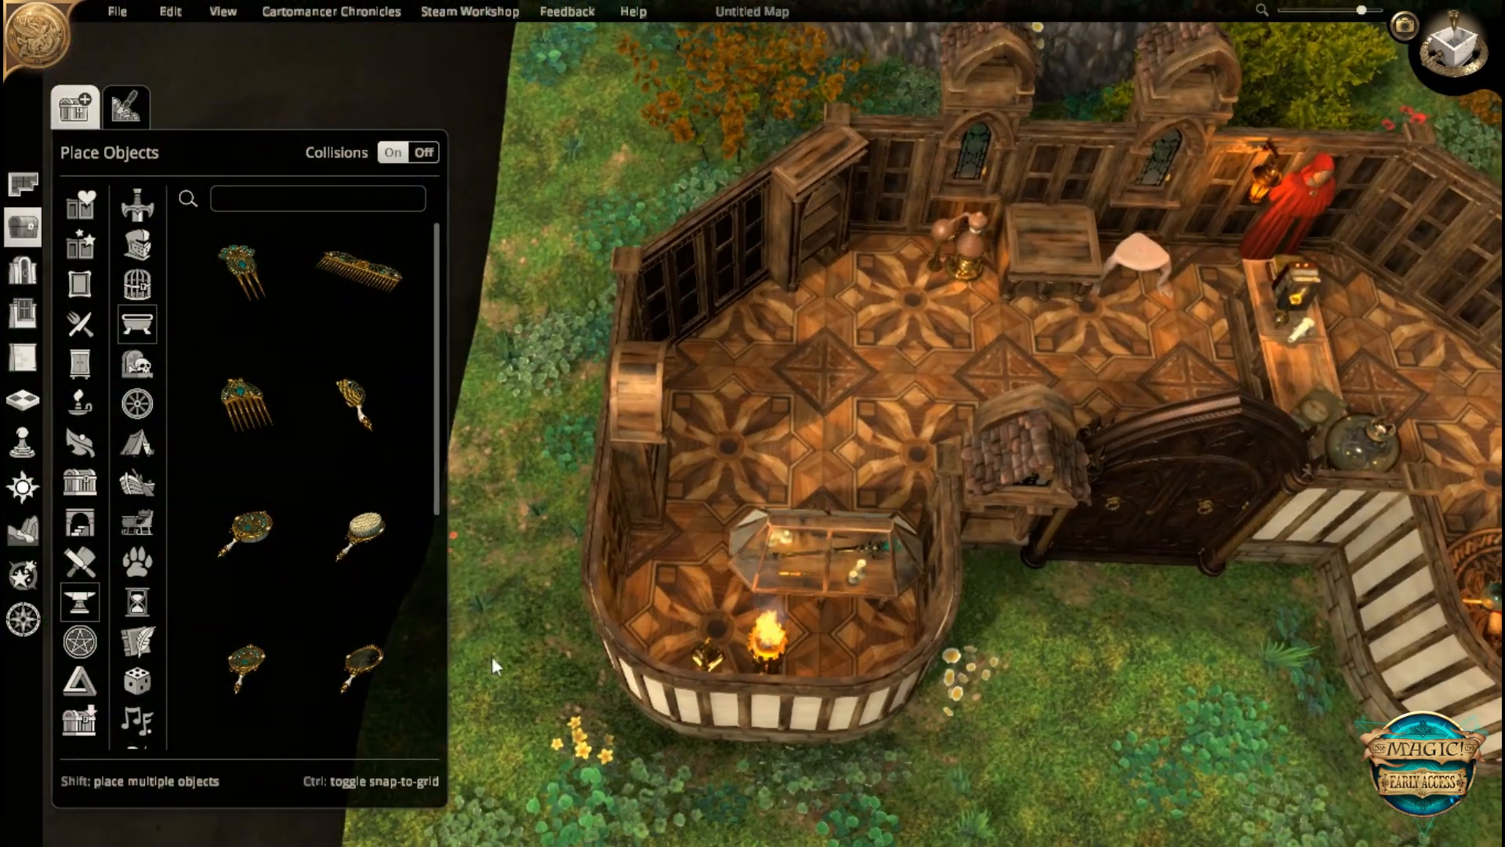
# - Move the arched bookcase into the corner by the diagonal wall and delete the shelf beside it
pyautogui.moveTo(786, 648); pyautogui.dragTo(719, 417, button='middle')
pyautogui.moveTo(737, 347); pyautogui.dragTo(928, 323)
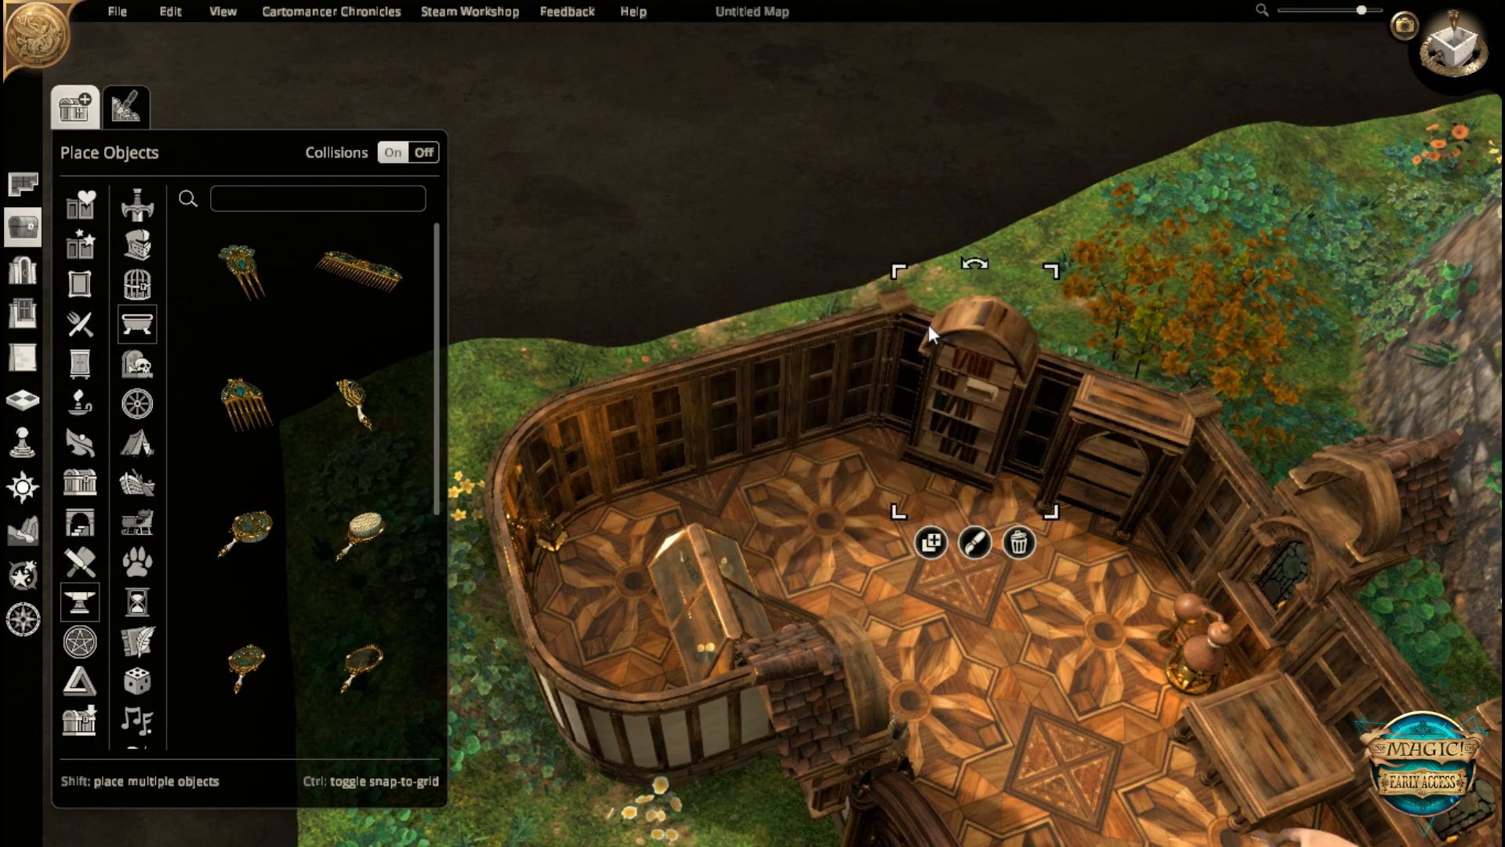
pyautogui.click(1034, 703)
pyautogui.click(1149, 421)
pyautogui.press('Delete')
# - Reposition the red robed figure against the diagonal wall behind the counter, undoing the first placement
pyautogui.moveTo(948, 612); pyautogui.dragTo(915, 530, button='middle')
pyautogui.press('a')
pyautogui.moveTo(725, 381); pyautogui.dragTo(874, 273)
pyautogui.hotkey('ctrl', 'z')
pyautogui.moveTo(759, 429); pyautogui.dragTo(880, 298)
pyautogui.moveTo(1171, 396); pyautogui.dragTo(1021, 534, button='right')
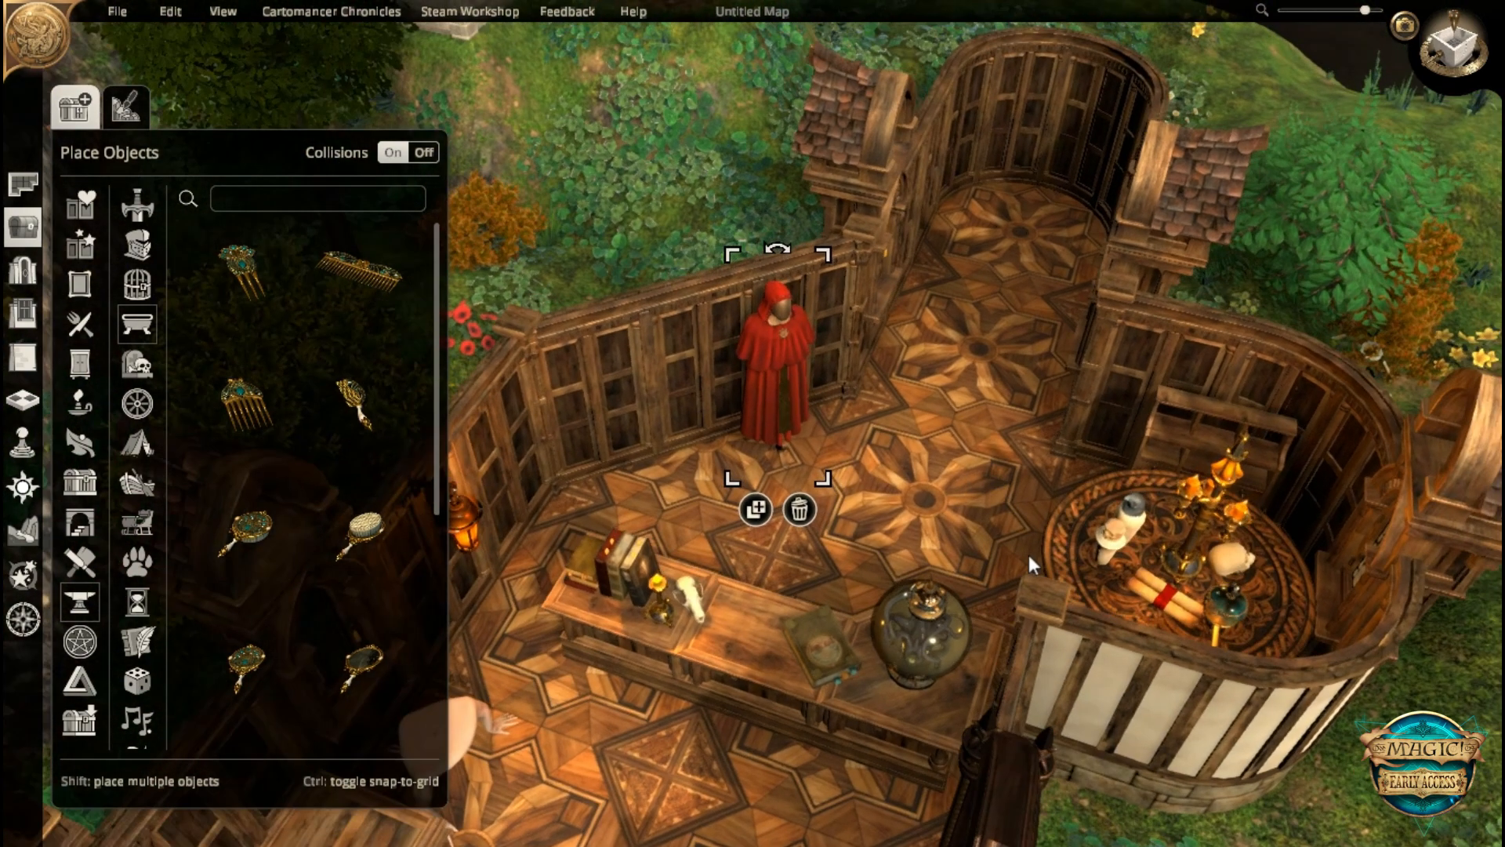
pyautogui.moveTo(1065, 587); pyautogui.dragTo(925, 229)
pyautogui.click(972, 475)
pyautogui.moveTo(991, 488); pyautogui.dragTo(1175, 481, button='middle')
# - Move the green potion flask from the floor onto the small wooden table by the wall
pyautogui.moveTo(1101, 753); pyautogui.dragTo(1160, 318, button='right')
pyautogui.click(973, 393)
pyautogui.moveTo(974, 393); pyautogui.dragTo(747, 370)
pyautogui.scroll(3, 1051, 641)
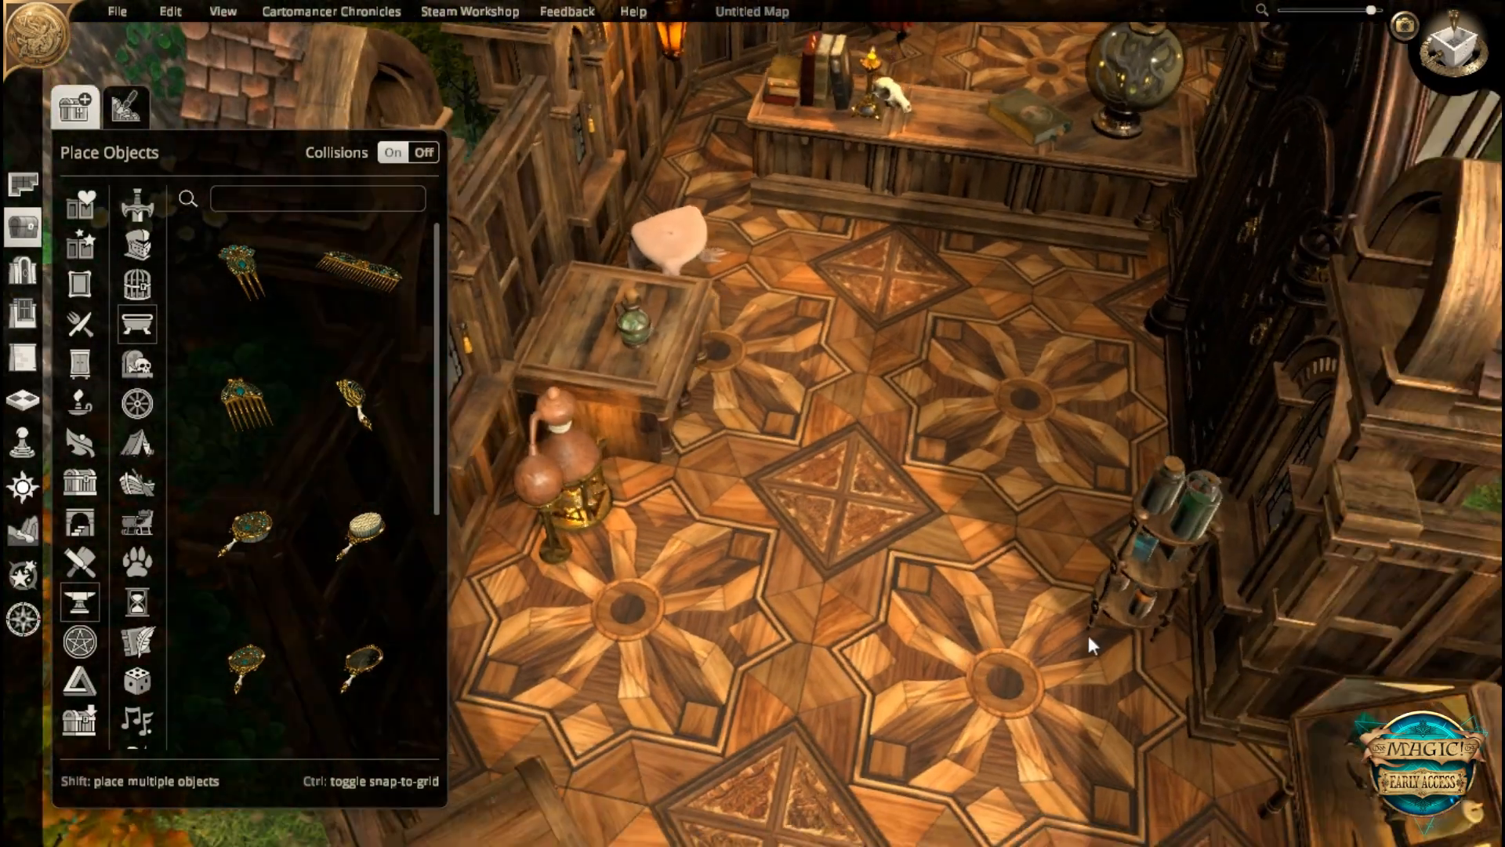
# - Move the potion rack into the corner beside the counter and remove the pink stool there
pyautogui.click(1022, 533)
pyautogui.moveTo(1019, 524); pyautogui.dragTo(623, 435)
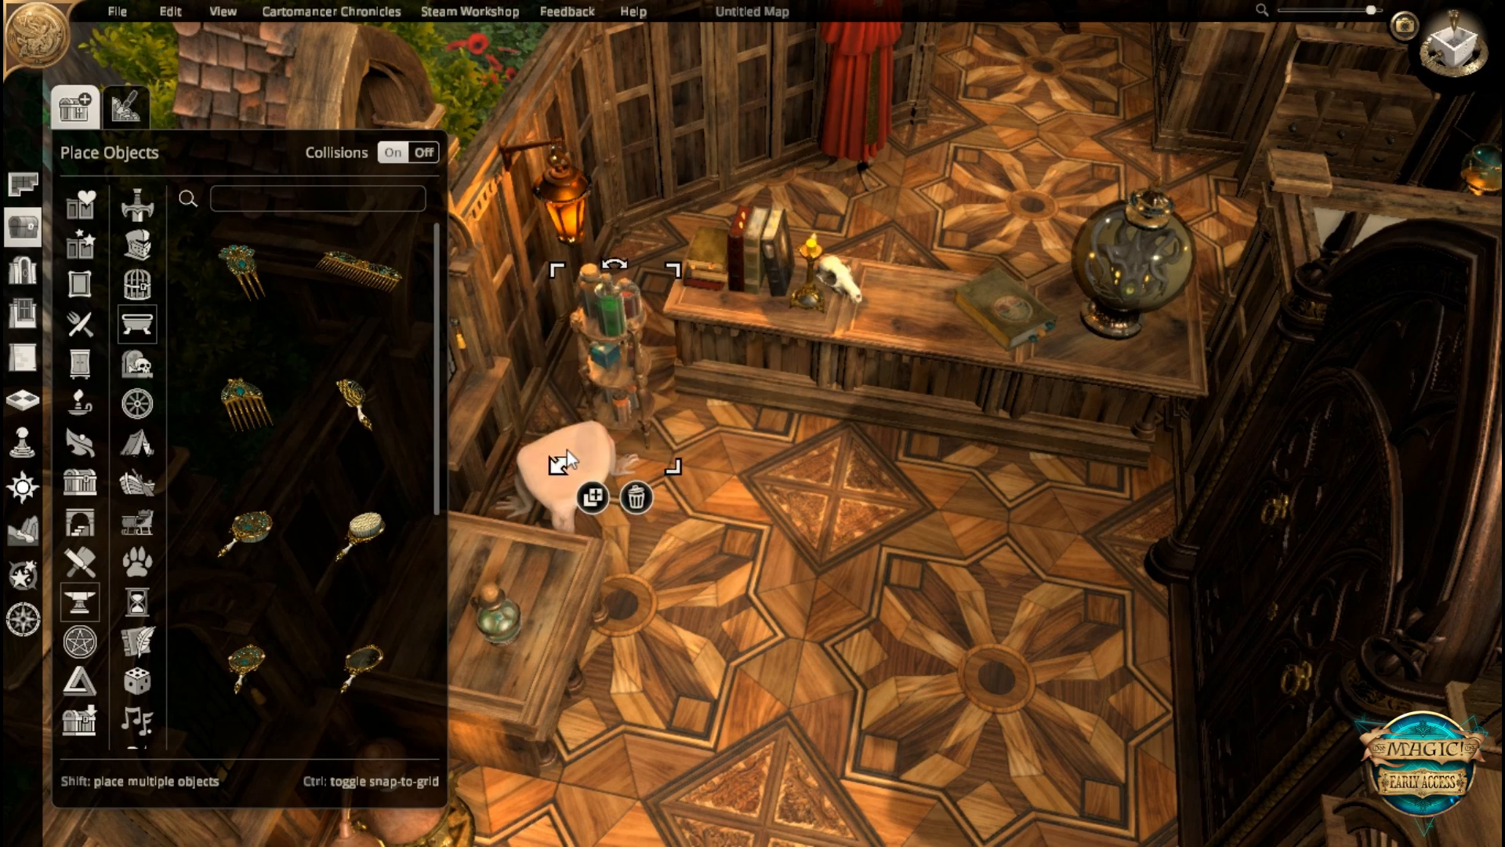
pyautogui.press('s')
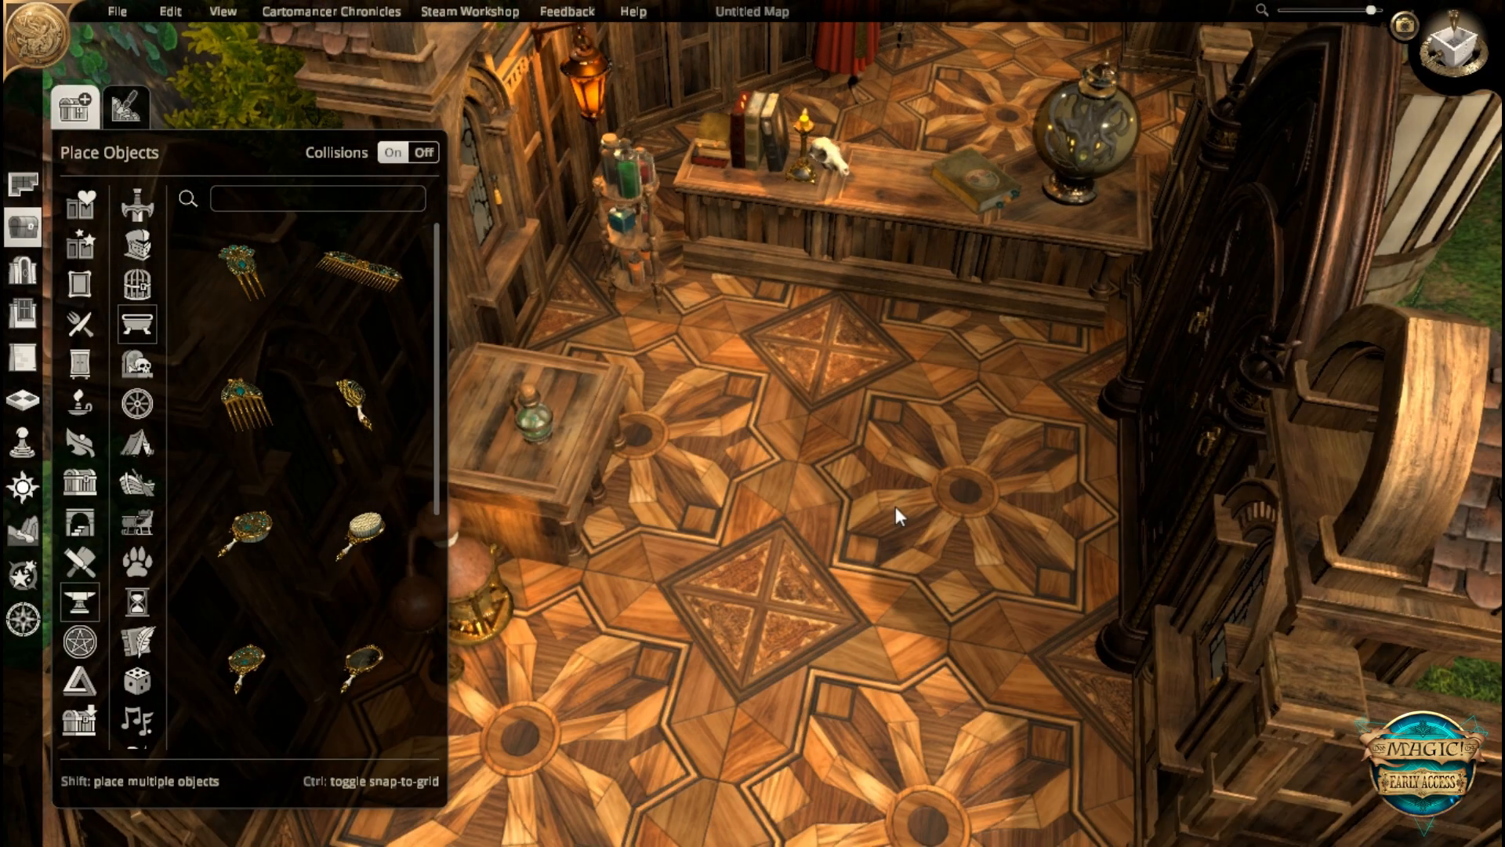
# - Select the glass display case and open its cover to expose the items inside
pyautogui.press('d')
pyautogui.click(953, 444)
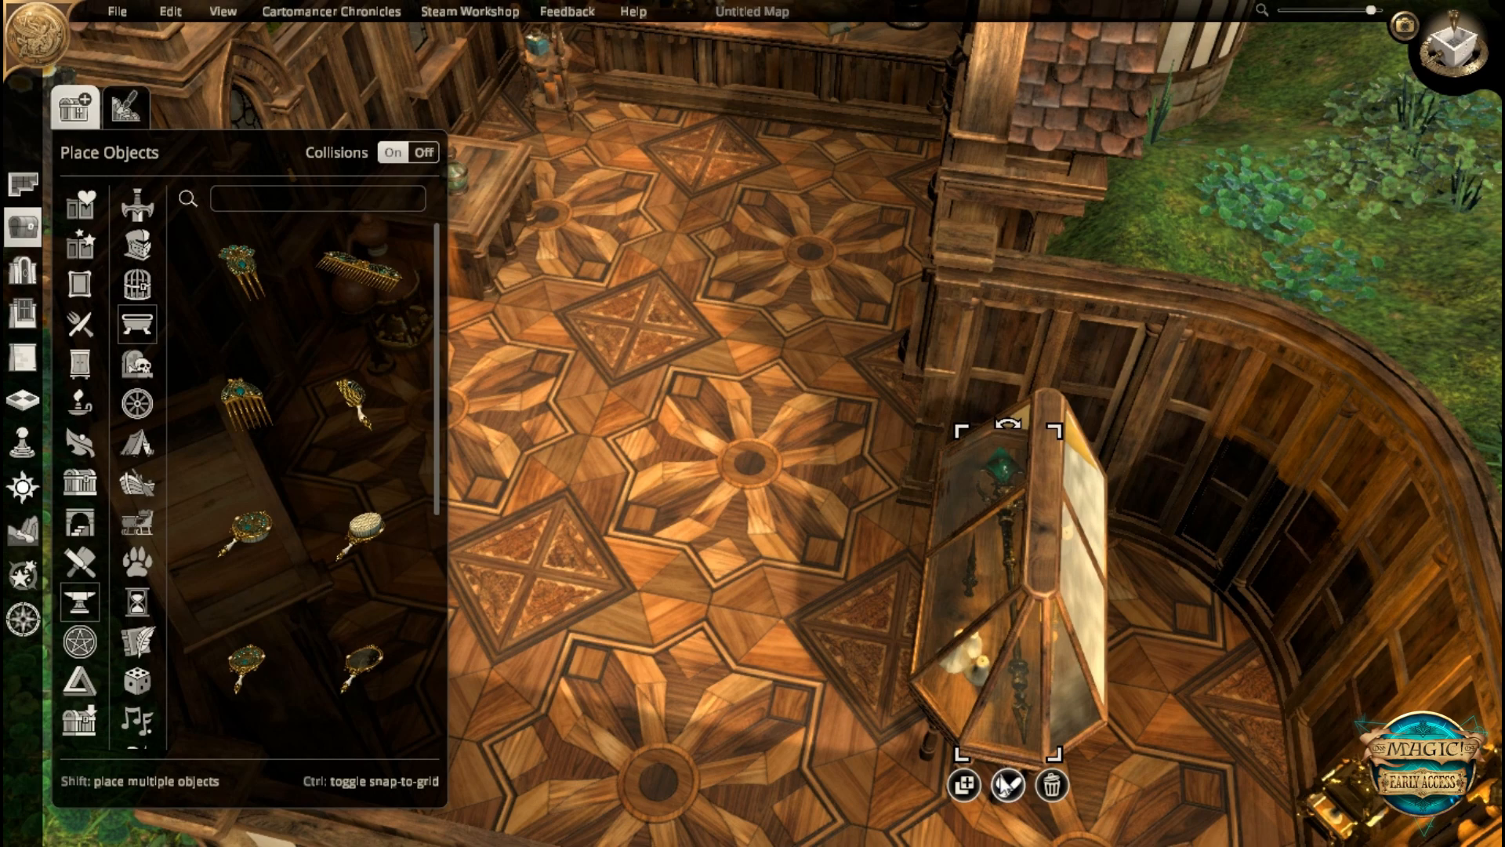
pyautogui.click(929, 730)
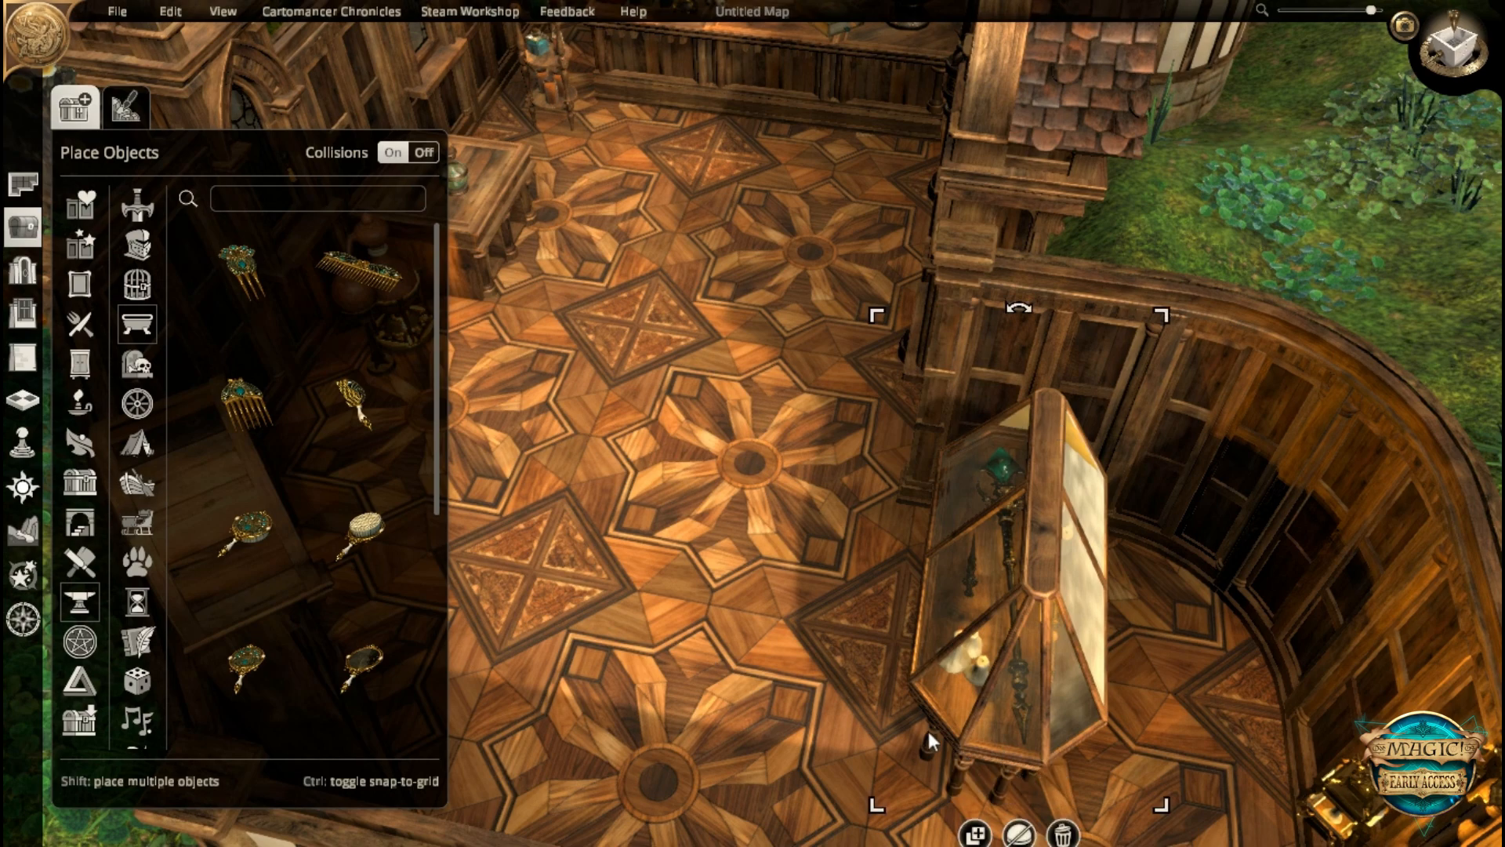
pyautogui.click(1022, 831)
pyautogui.click(1370, 223)
# - Examine the staff and wands on the open display table up close, selecting them individually
pyautogui.press('s')
pyautogui.moveTo(953, 510); pyautogui.dragTo(1073, 581, button='middle')
pyautogui.press('w')
pyautogui.scroll(3, 1073, 581)
pyautogui.click(975, 439)
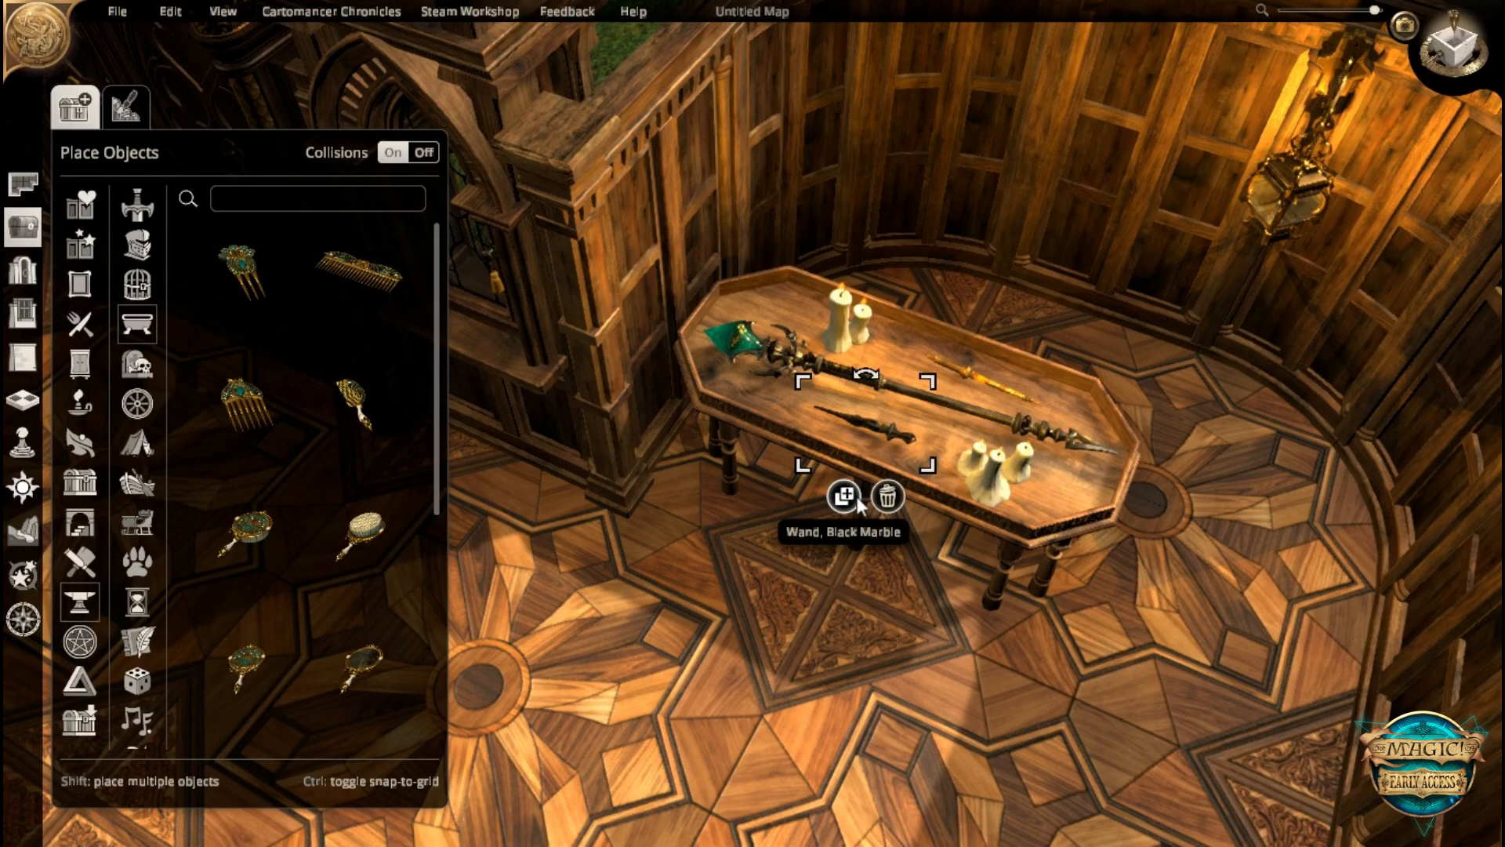
pyautogui.click(987, 378)
pyautogui.click(1038, 715)
# - Move the open display table farther into the rounded leg and turn it to follow the curved wall
pyautogui.scroll(-4, 951, 605)
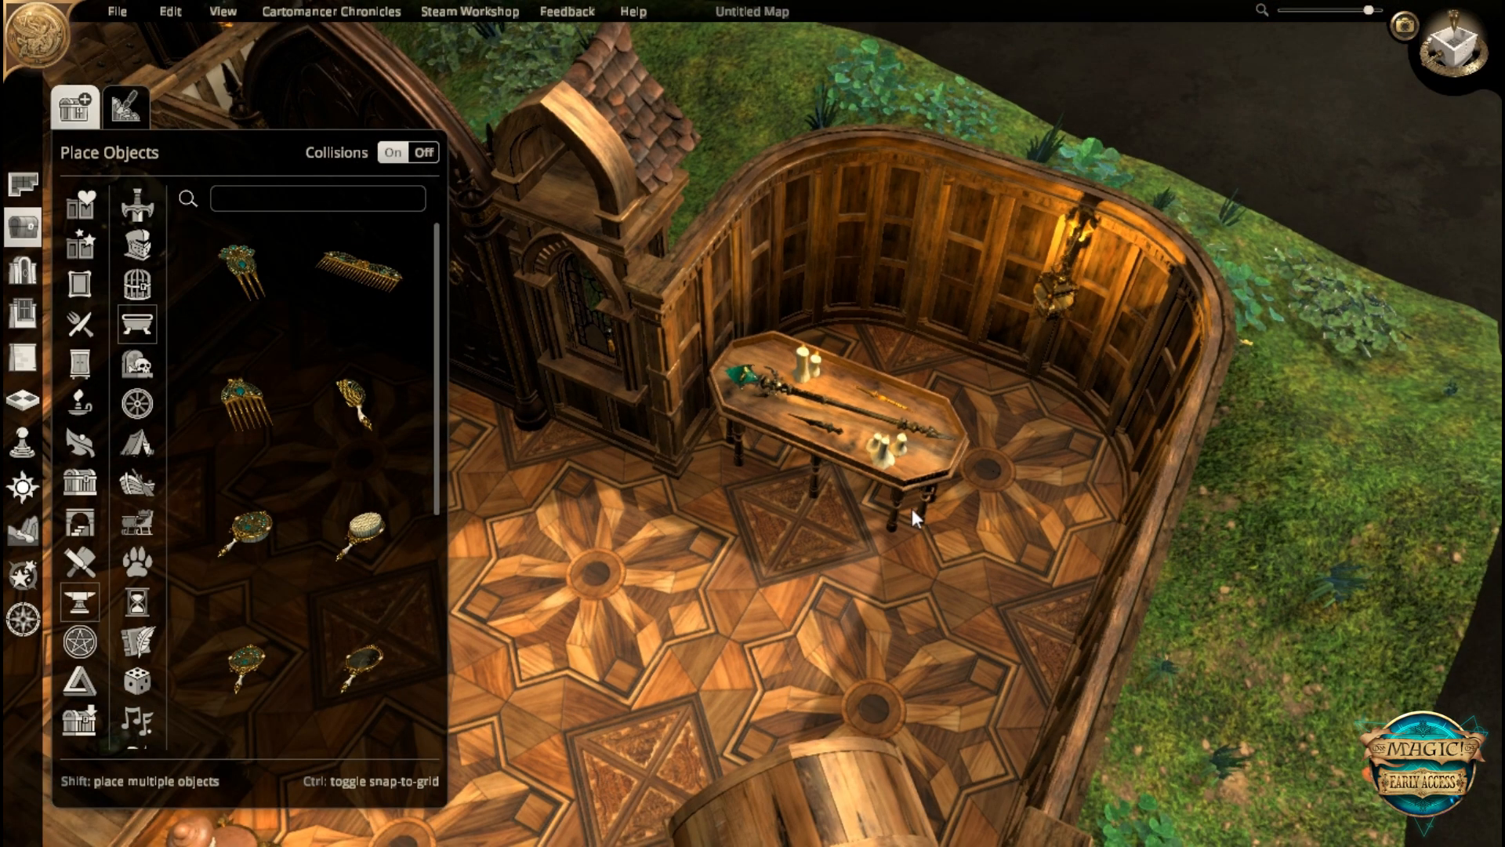
pyautogui.click(896, 502)
pyautogui.moveTo(896, 502)
pyautogui.mouseDown()
pyautogui.moveTo(953, 531)
pyautogui.moveTo(1000, 532)
pyautogui.moveTo(969, 538)
pyautogui.moveTo(991, 515)
pyautogui.mouseUp()
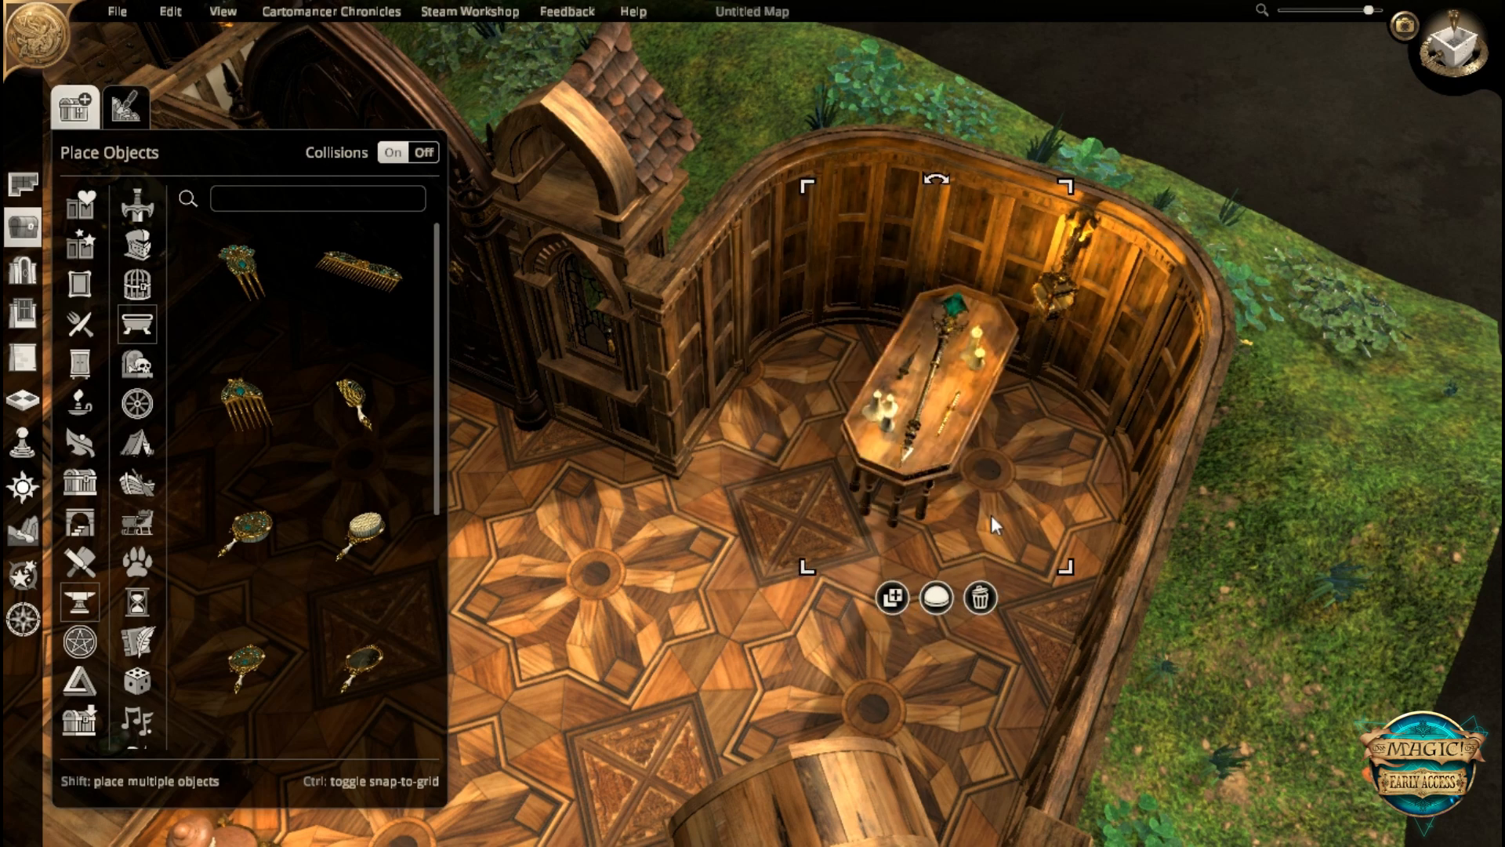
# - Duplicate the open display table and place the copy, as the mossy mandrake planter version, by the window beside the double doors
pyautogui.click(896, 597)
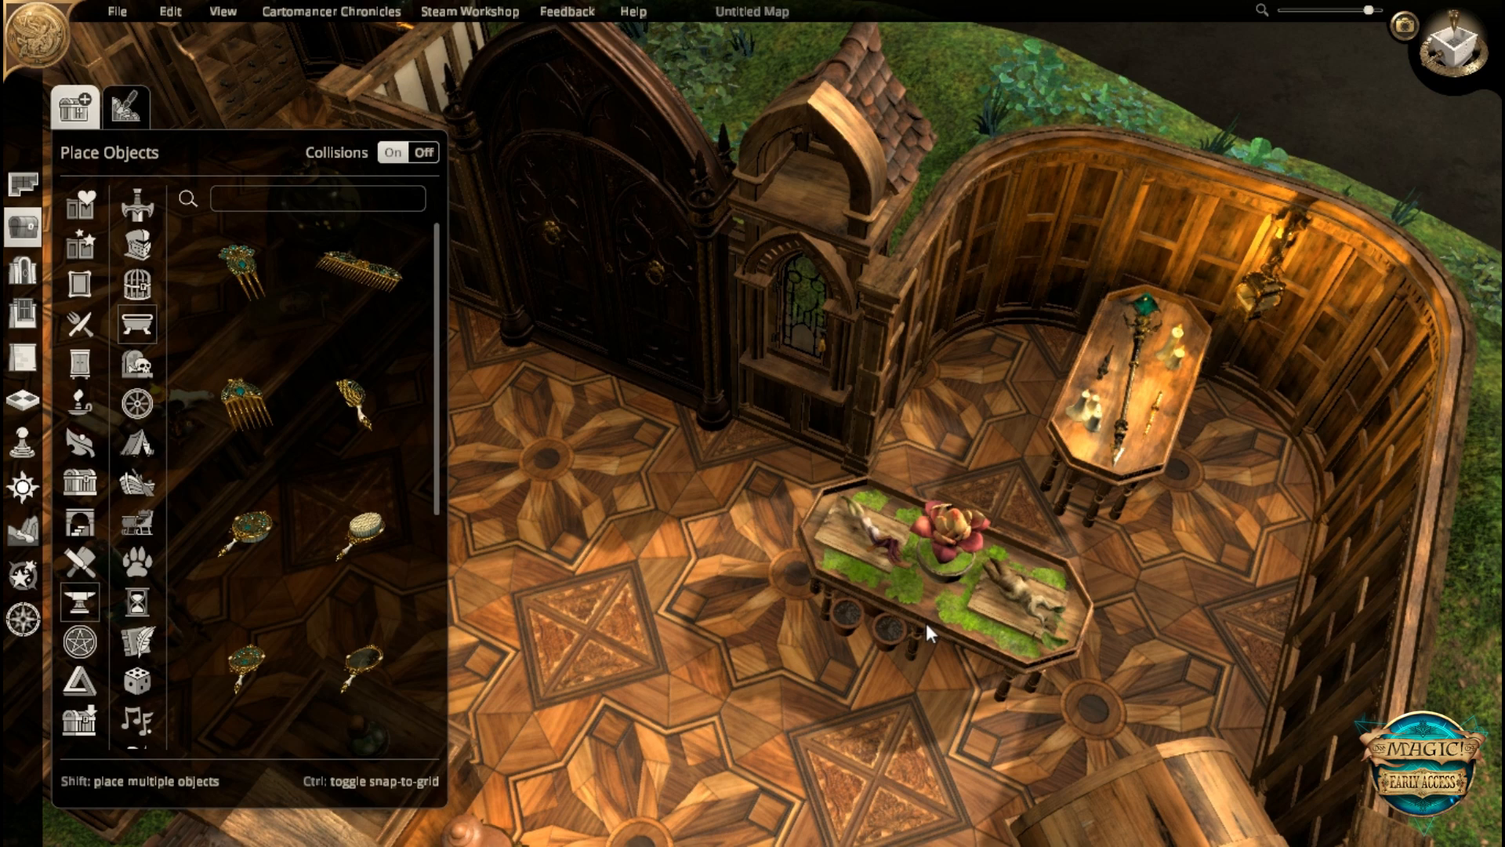
pyautogui.moveTo(927, 625); pyautogui.dragTo(985, 634)
pyautogui.moveTo(985, 634); pyautogui.dragTo(950, 531, button='middle')
pyautogui.moveTo(950, 531); pyautogui.dragTo(840, 500)
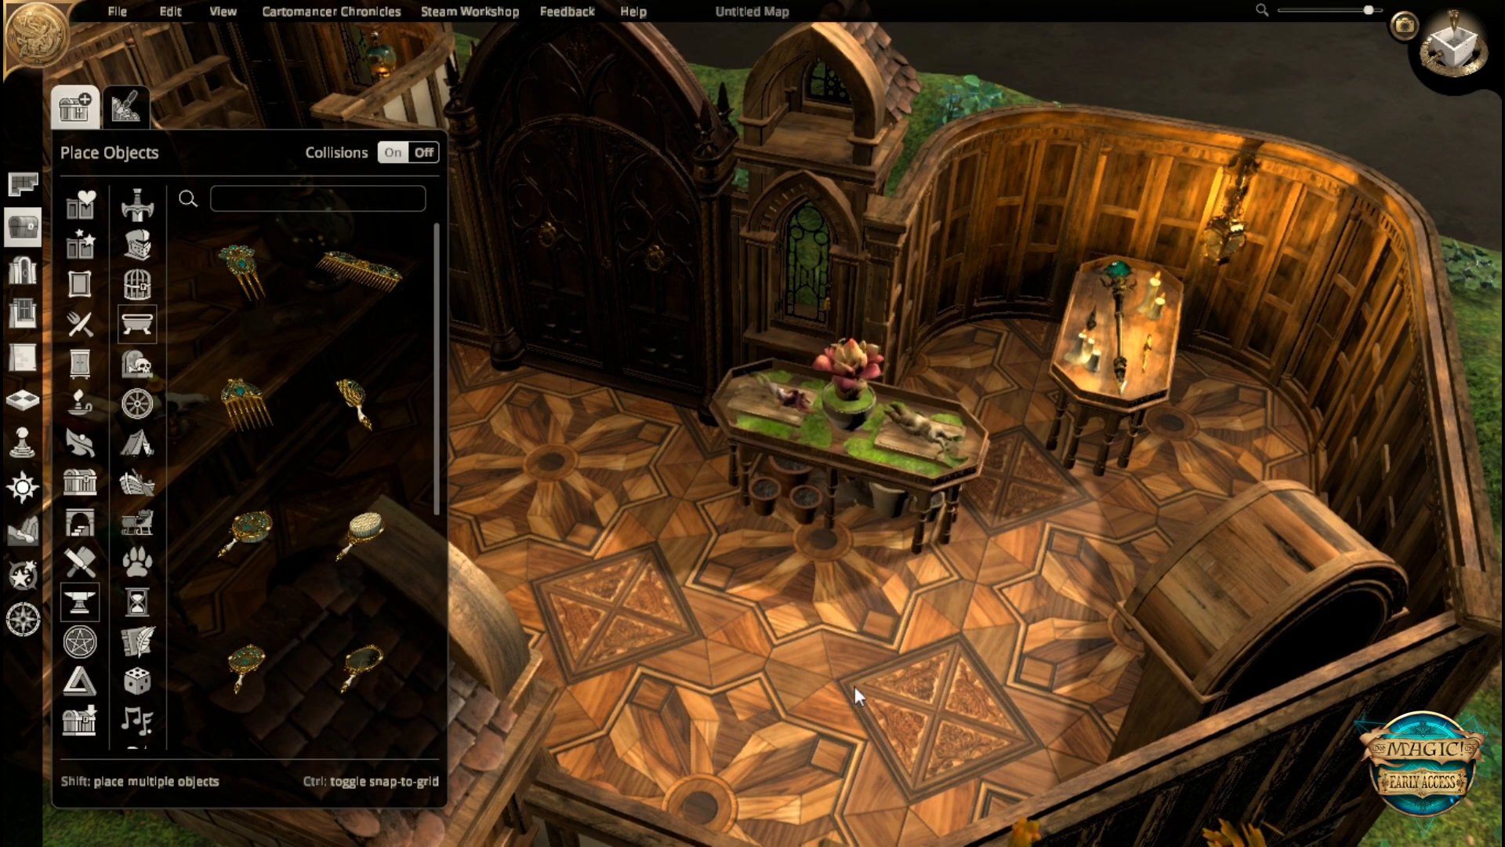
pyautogui.scroll(5, 852, 704)
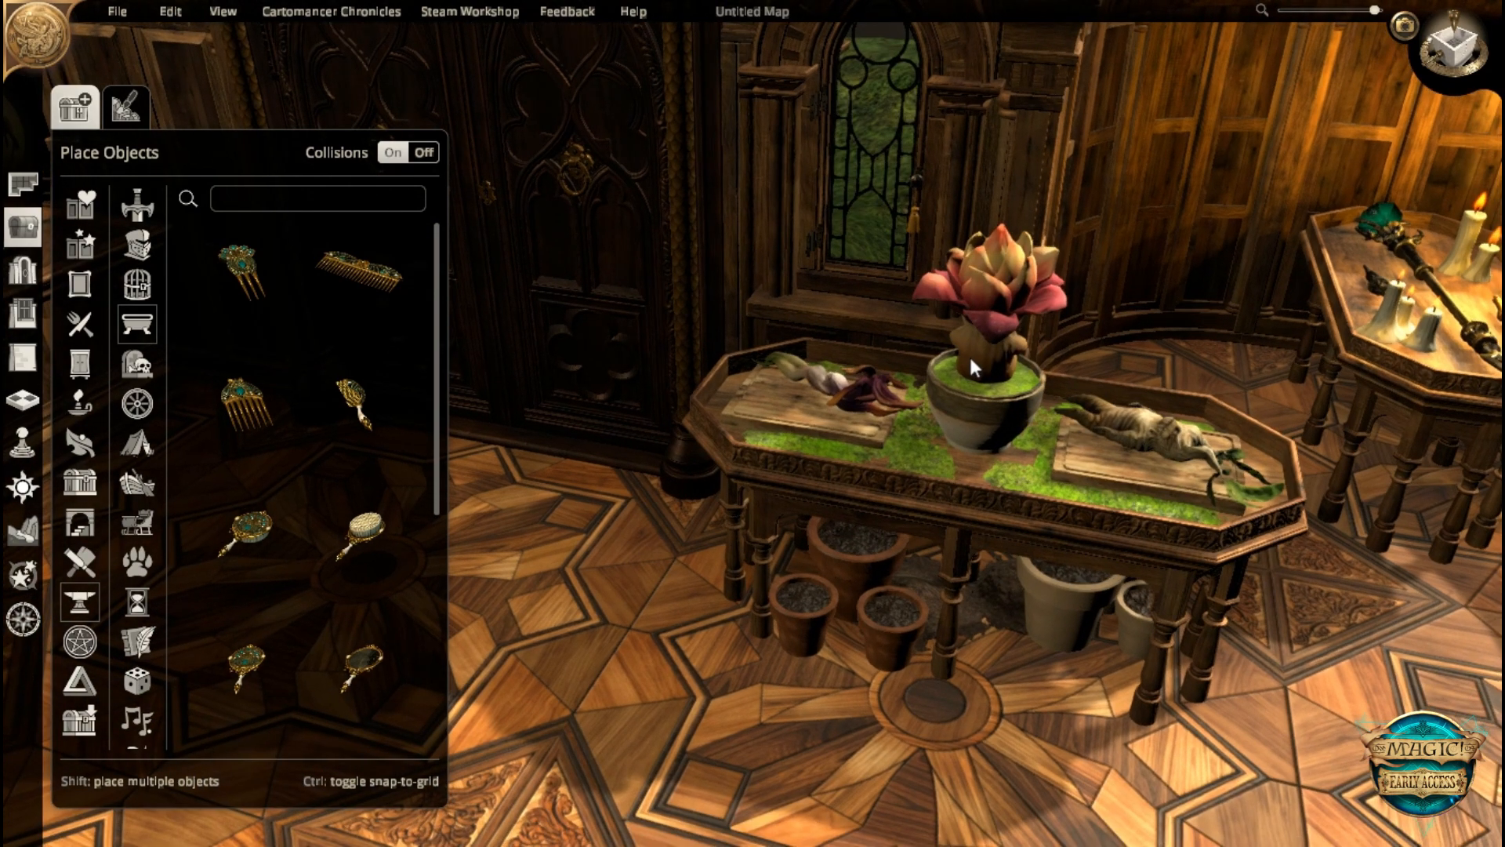
# - Turn collisions off and raise the flowering mandrake partly out of its pot on the planter table
pyautogui.click(971, 356)
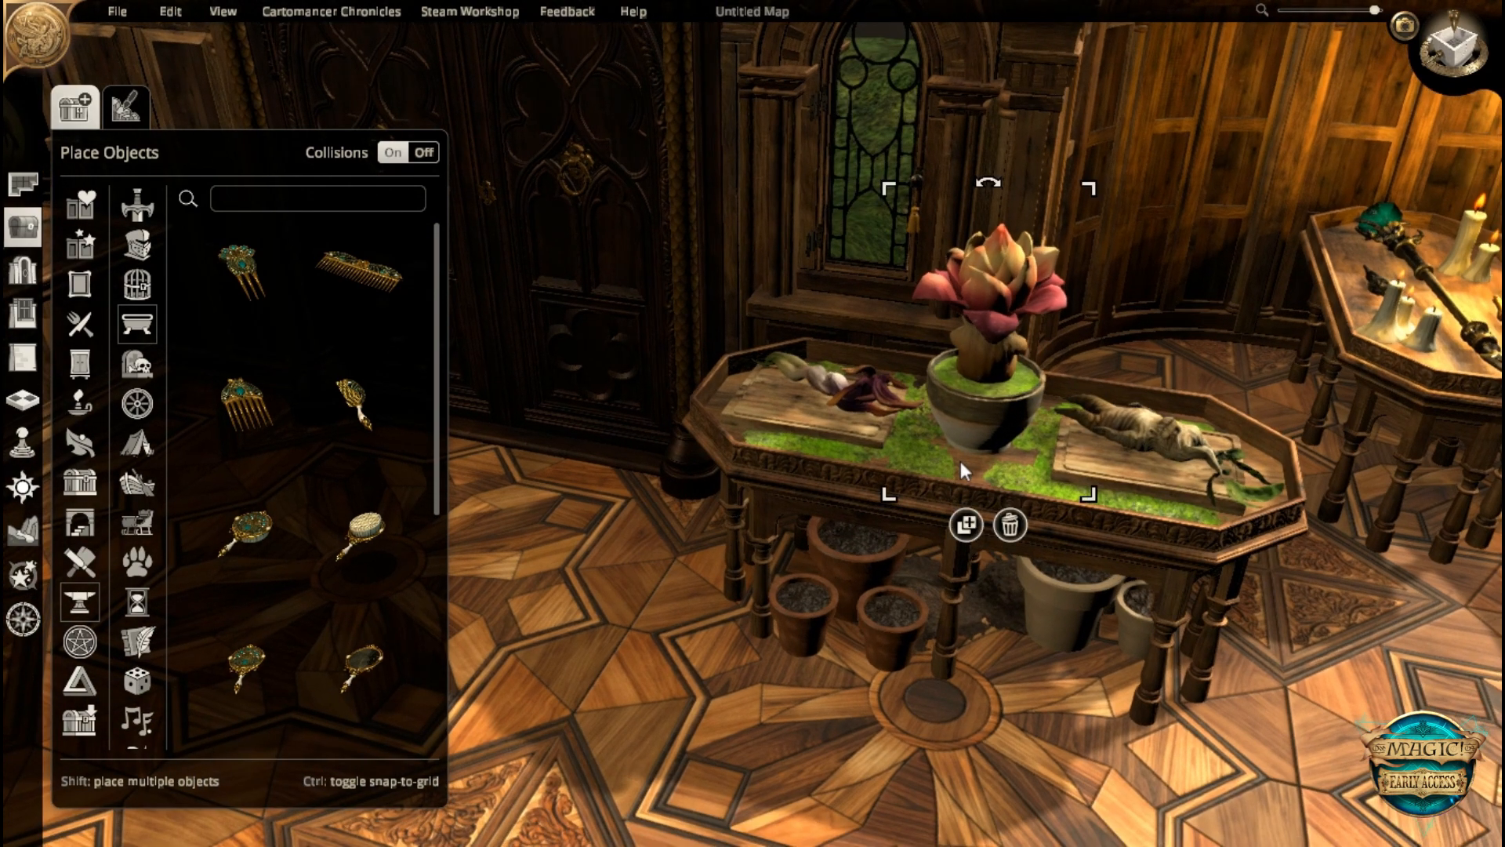
pyautogui.click(426, 152)
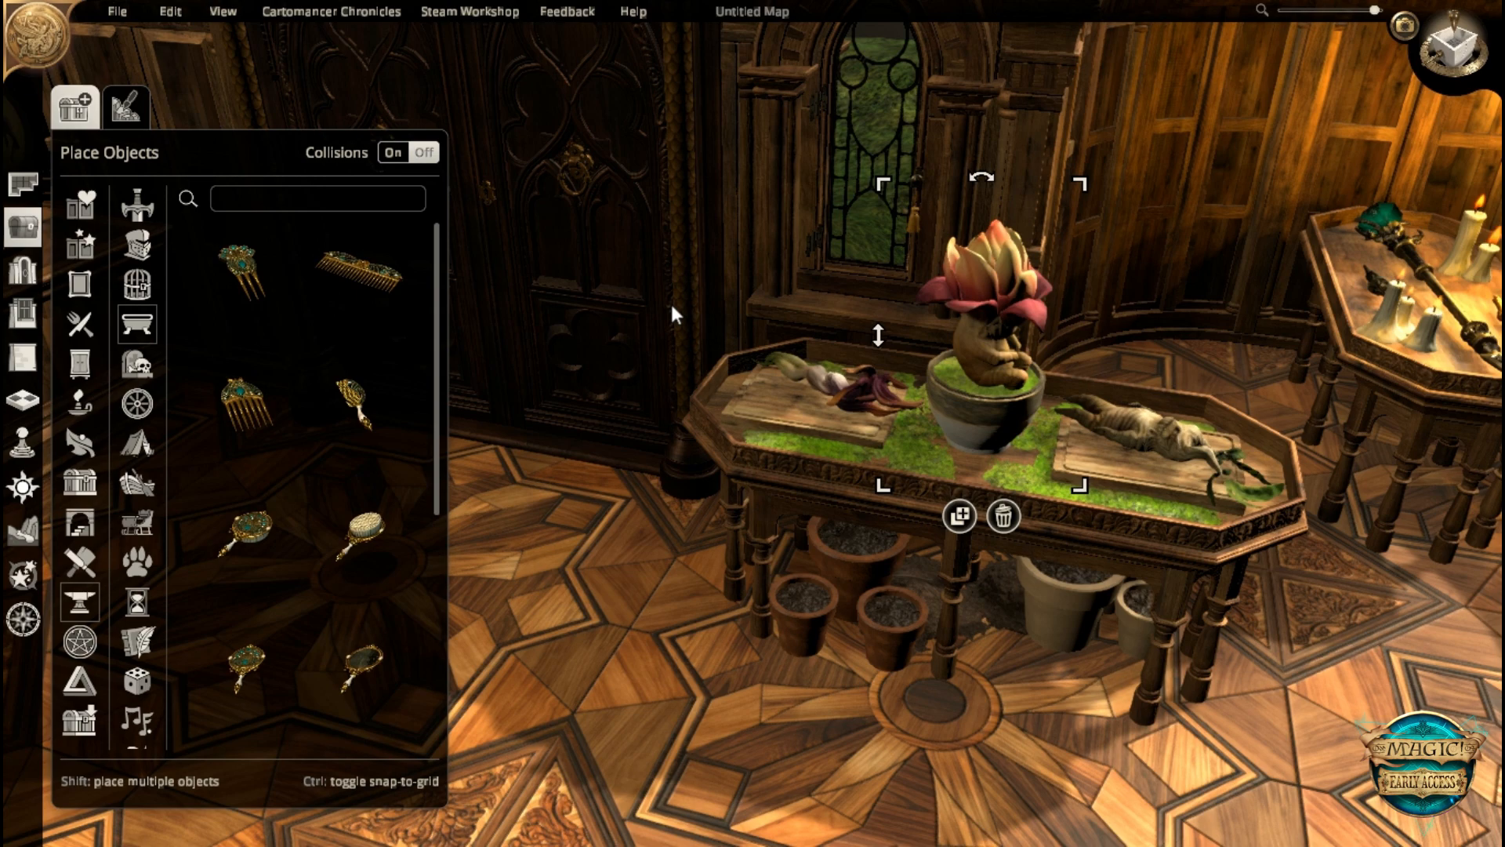
pyautogui.click(1047, 788)
# - Look over the furnished Magic Shop from inside and from above
pyautogui.moveTo(1088, 538); pyautogui.dragTo(549, 618, button='right')
pyautogui.moveTo(883, 480); pyautogui.dragTo(825, 442, button='middle')
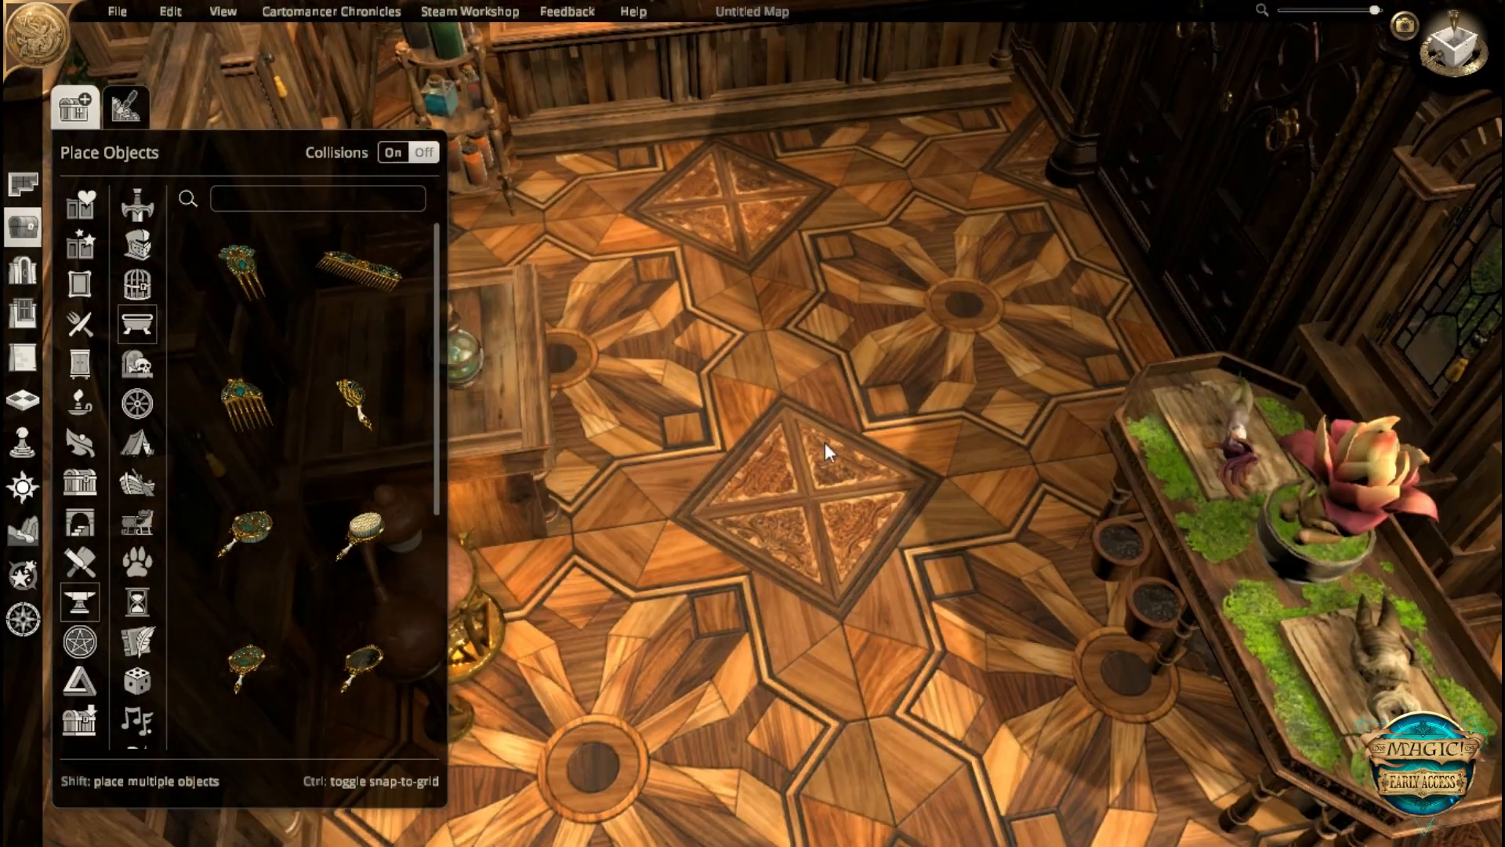
pyautogui.scroll(-2, 825, 444)
pyautogui.scroll(-3, 825, 448)
pyautogui.moveTo(703, 356); pyautogui.dragTo(834, 453, button='middle')
pyautogui.moveTo(834, 453); pyautogui.dragTo(749, 596, button='right')
pyautogui.scroll(2, 764, 374)
pyautogui.scroll(-4, 803, 393)
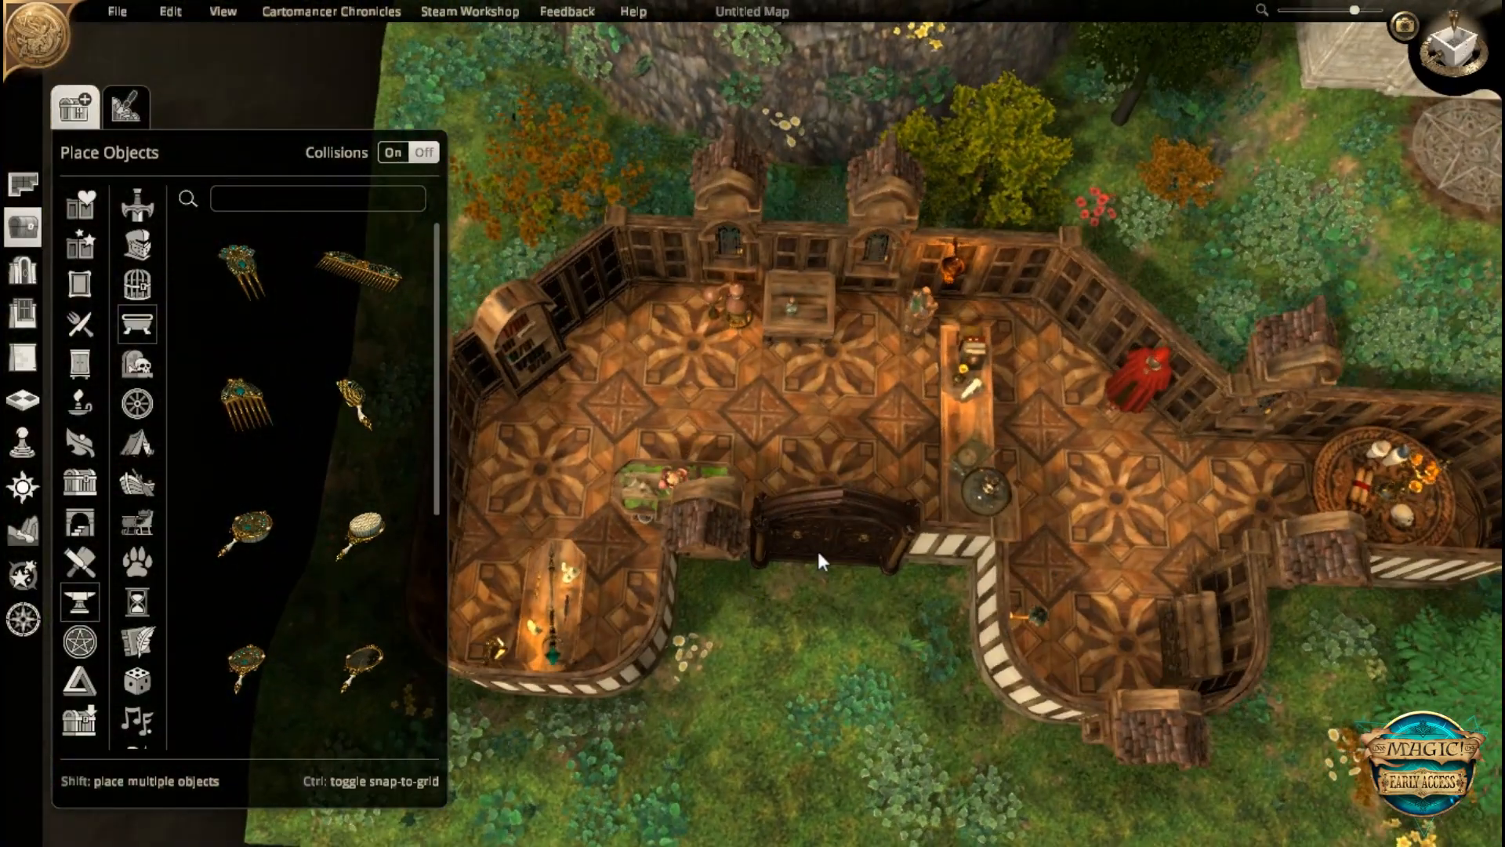
# - Examine the raised wizard's tower rooms behind the shop from several angles
pyautogui.press('d')
pyautogui.press('w')
pyautogui.moveTo(818, 553); pyautogui.dragTo(855, 502, button='right')
pyautogui.scroll(-2, 831, 488)
pyautogui.scroll(-3, 847, 489)
pyautogui.press('w')
pyautogui.scroll(3, 951, 563)
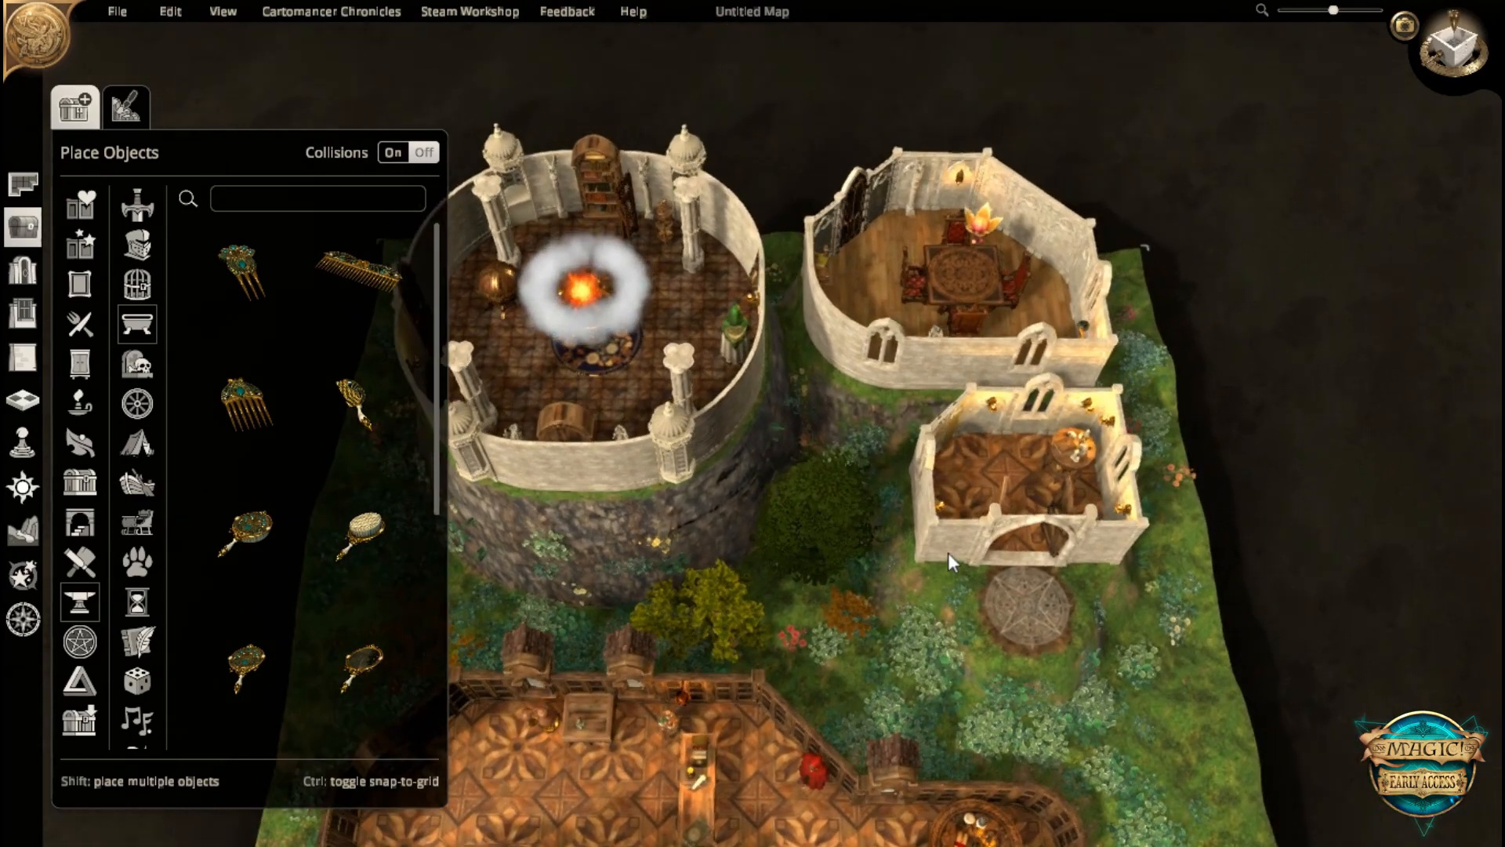
pyautogui.moveTo(953, 569); pyautogui.dragTo(777, 462, button='right')
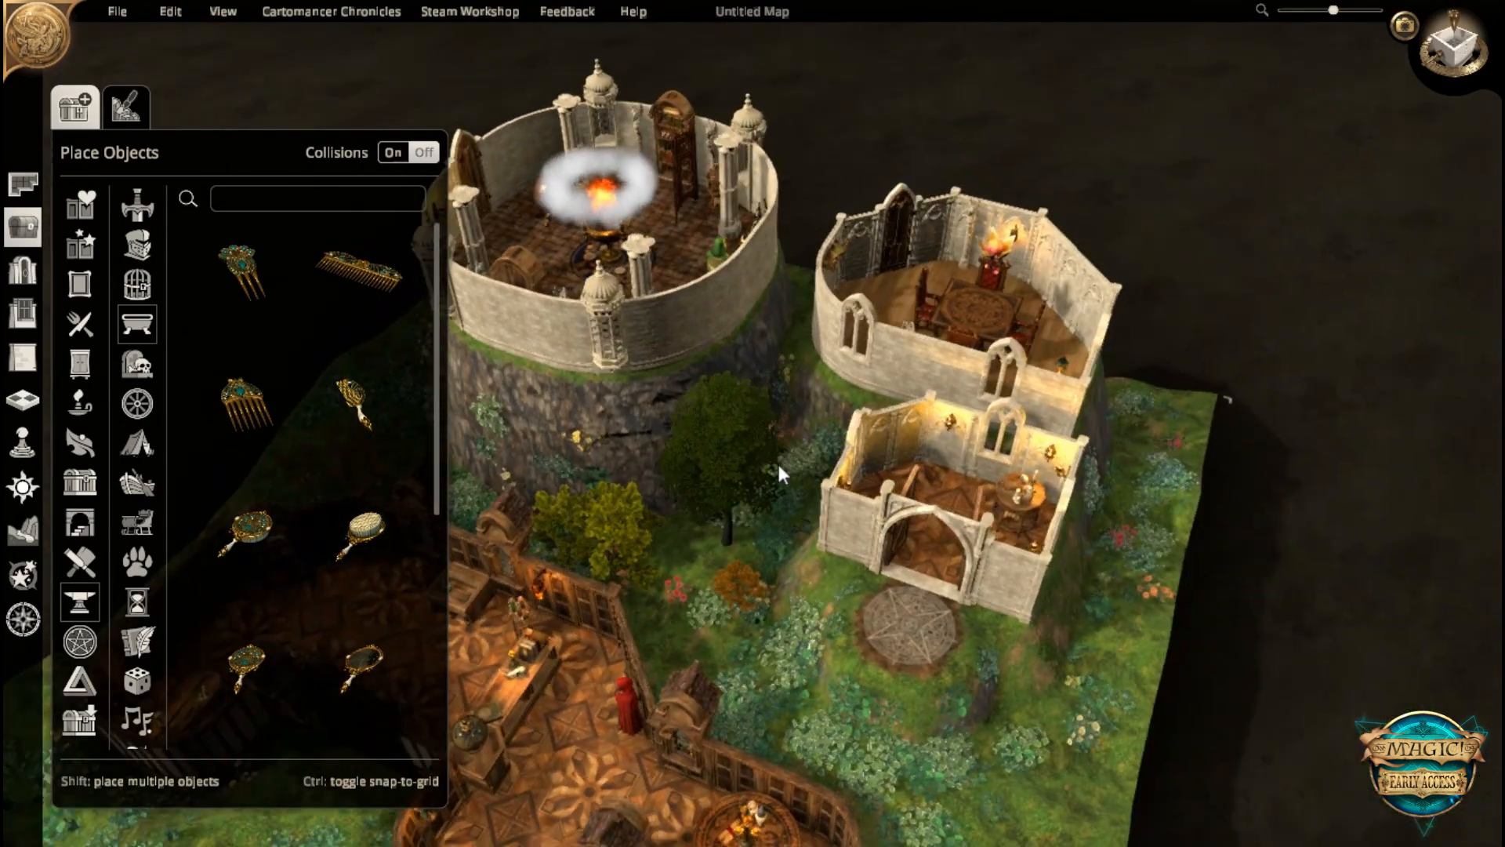
pyautogui.moveTo(891, 564); pyautogui.dragTo(1165, 628, button='right')
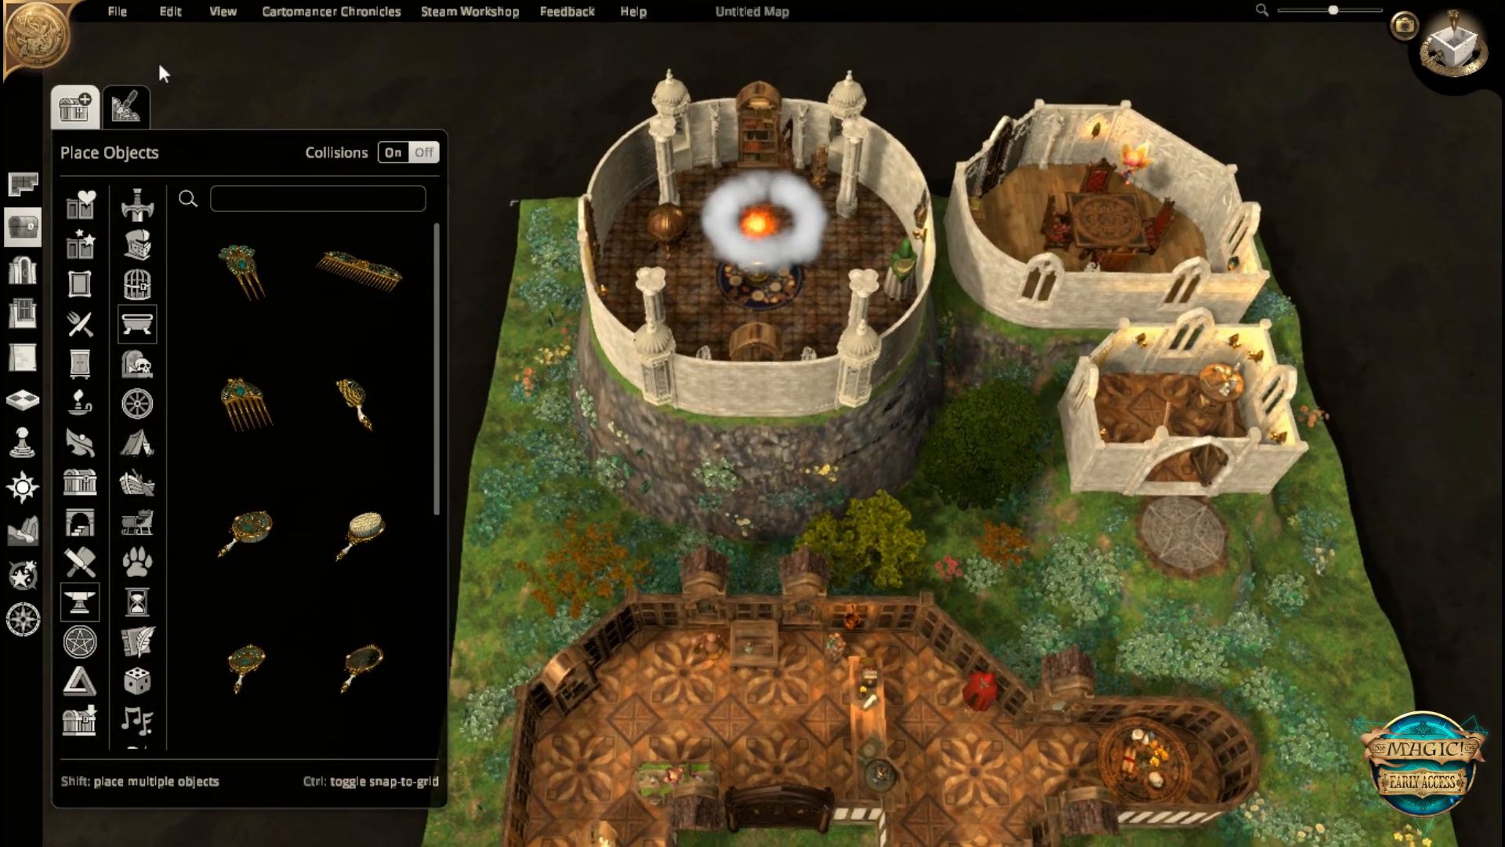
# - Create a new digital map of 30 x 30 tiles with Forest terrain, Hills elevation and Evergreen Clearing vegetation
pyautogui.click(134, 21)
pyautogui.click(122, 40)
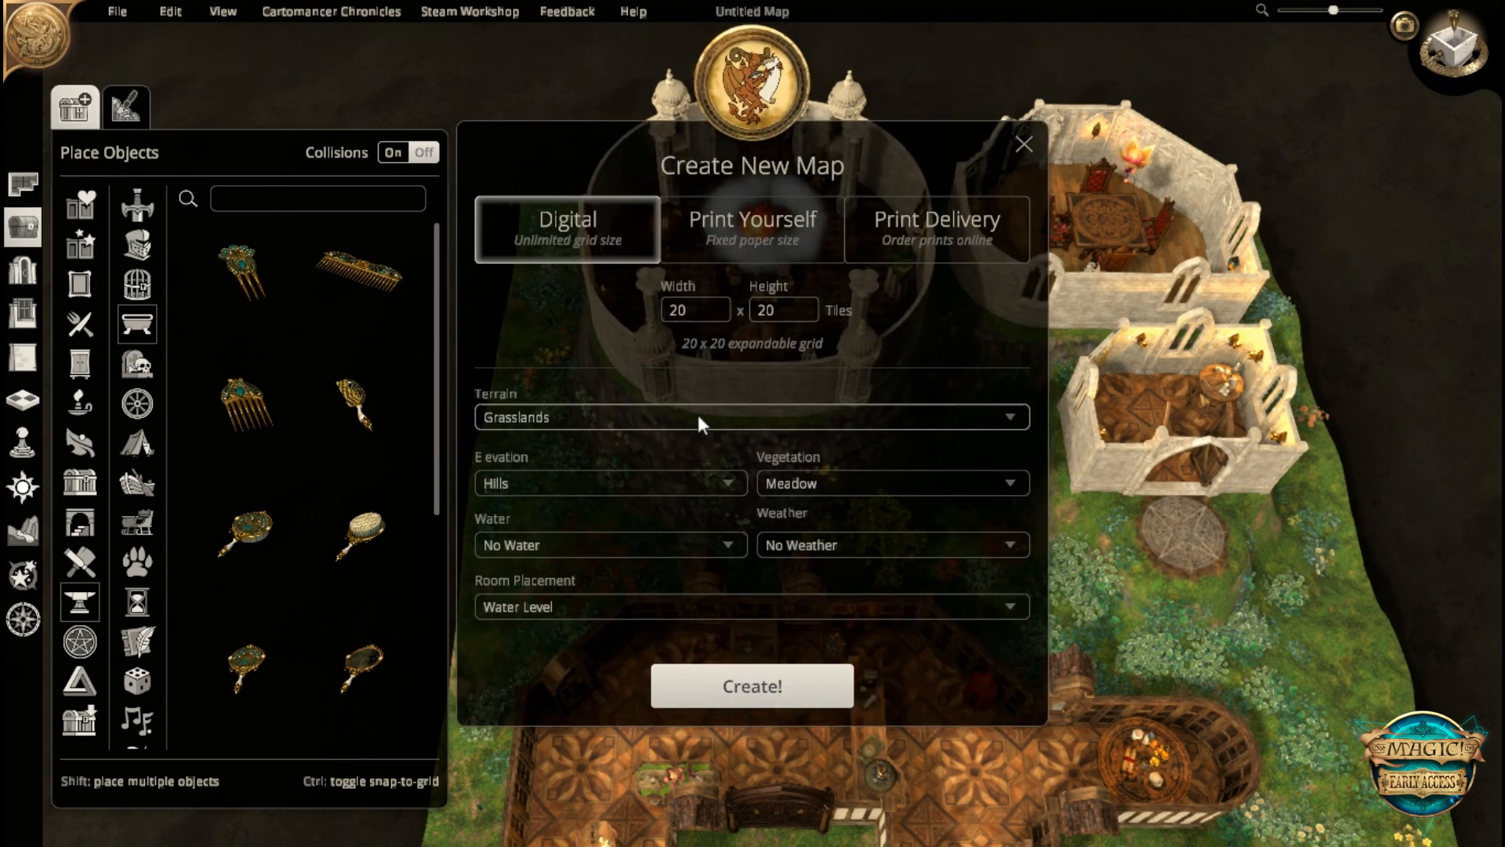
pyautogui.click(672, 417)
pyautogui.click(560, 593)
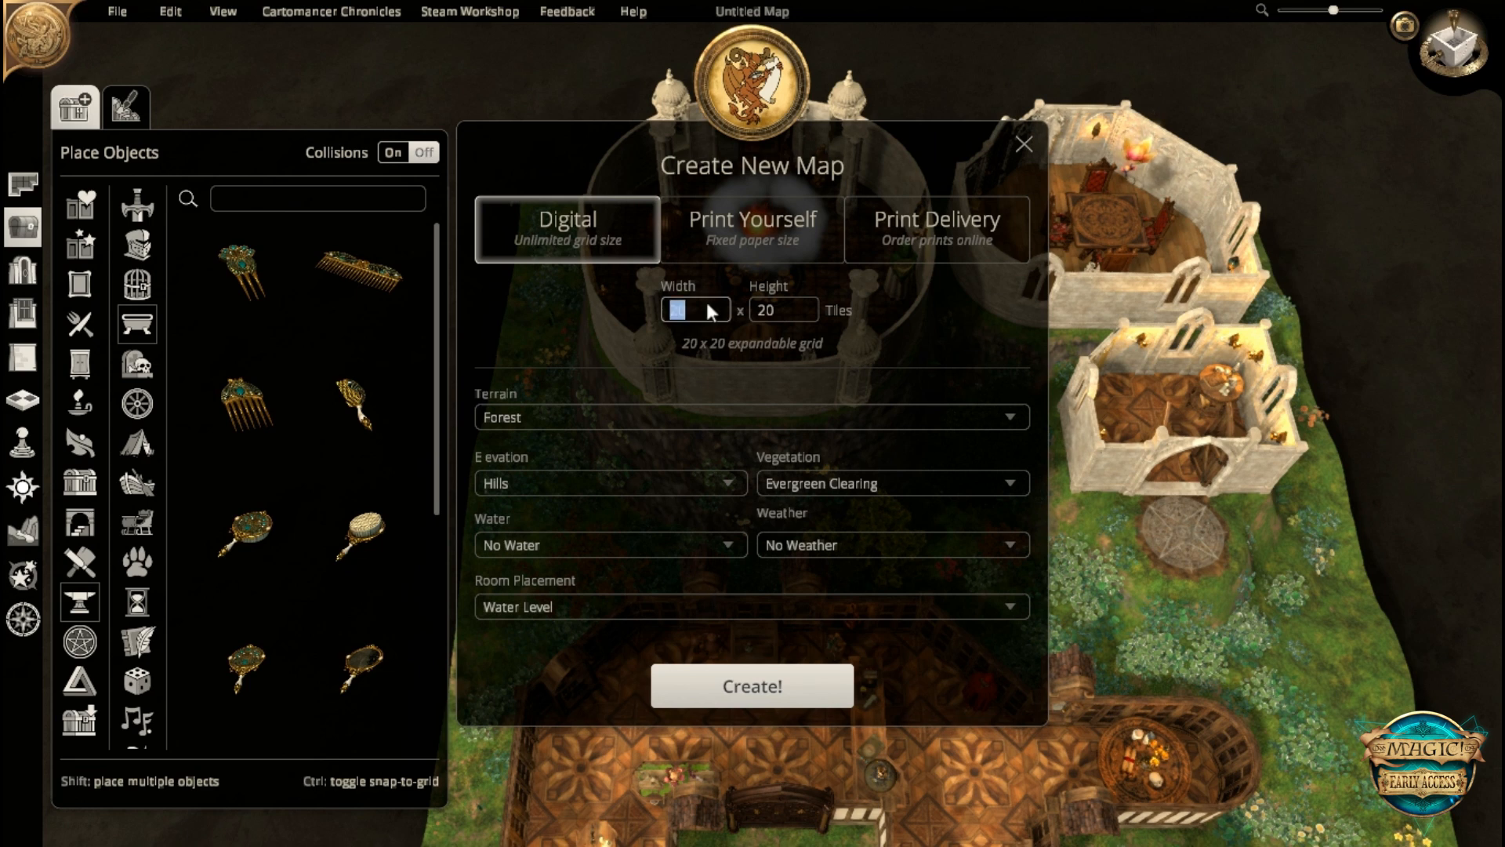
pyautogui.write('30')
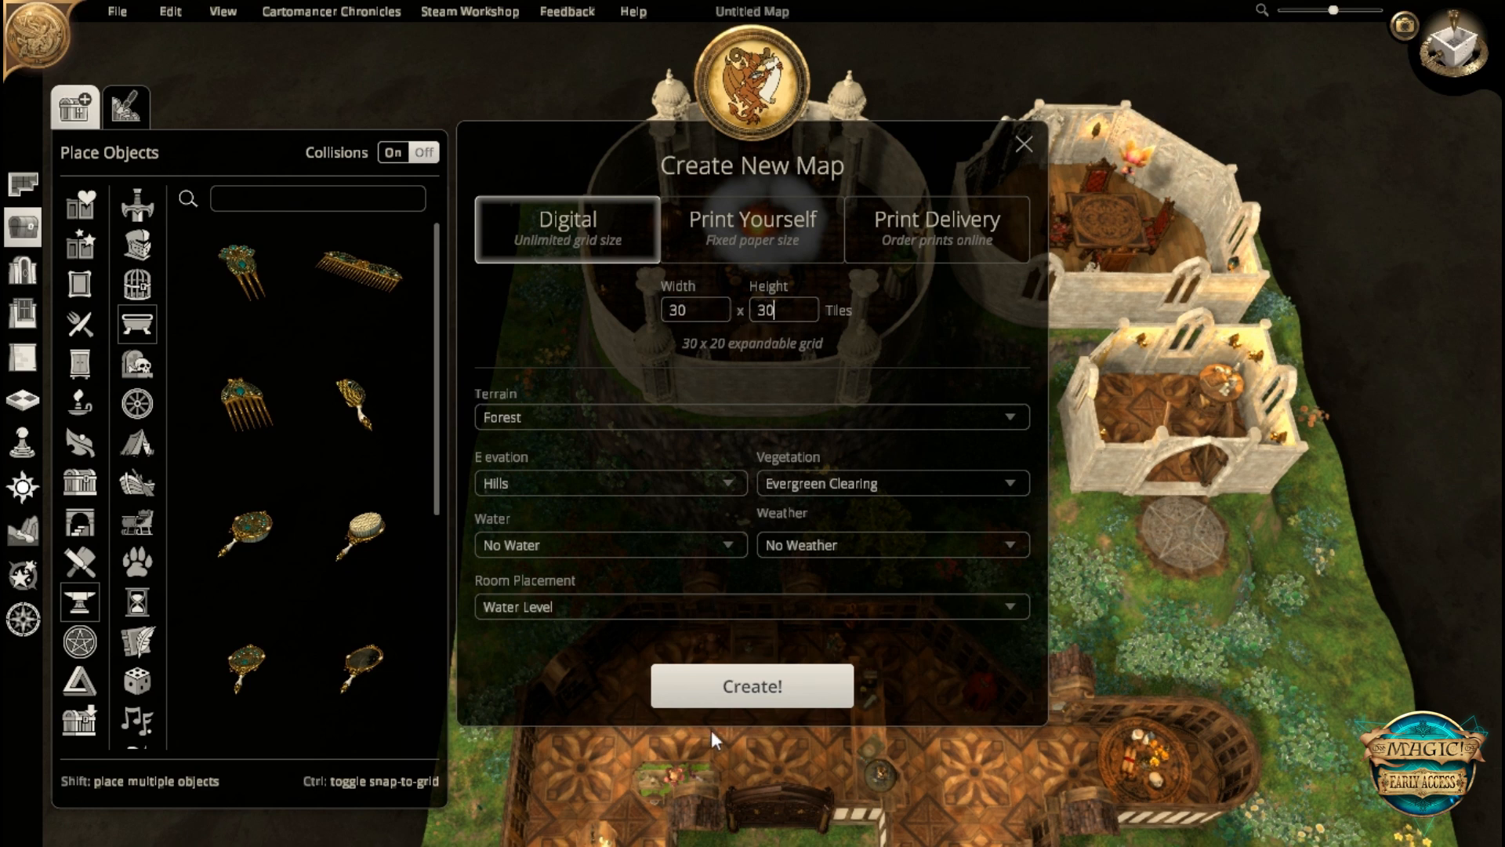
pyautogui.write('30')
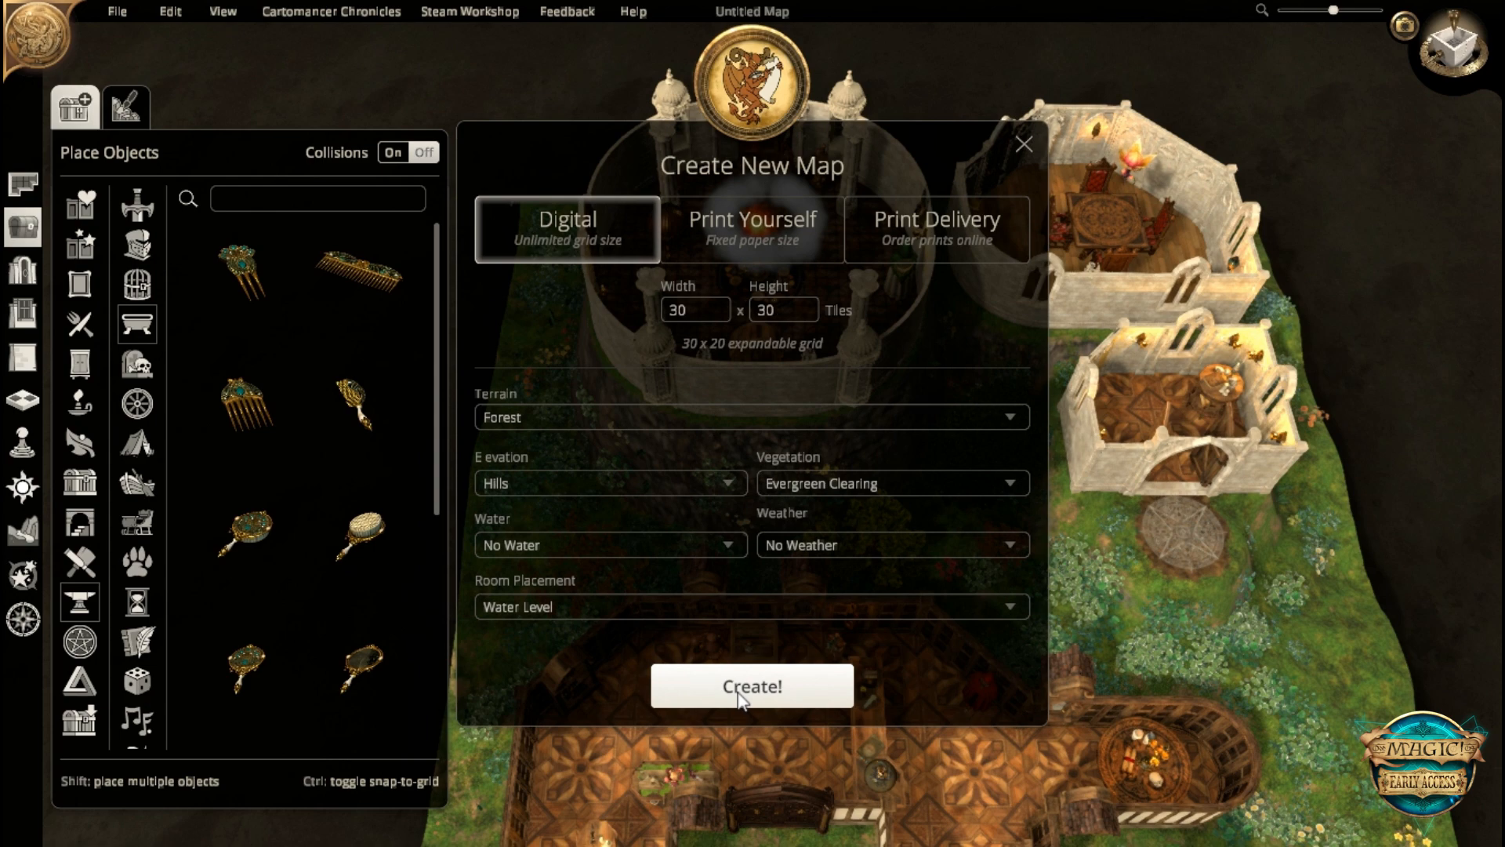
pyautogui.click(741, 698)
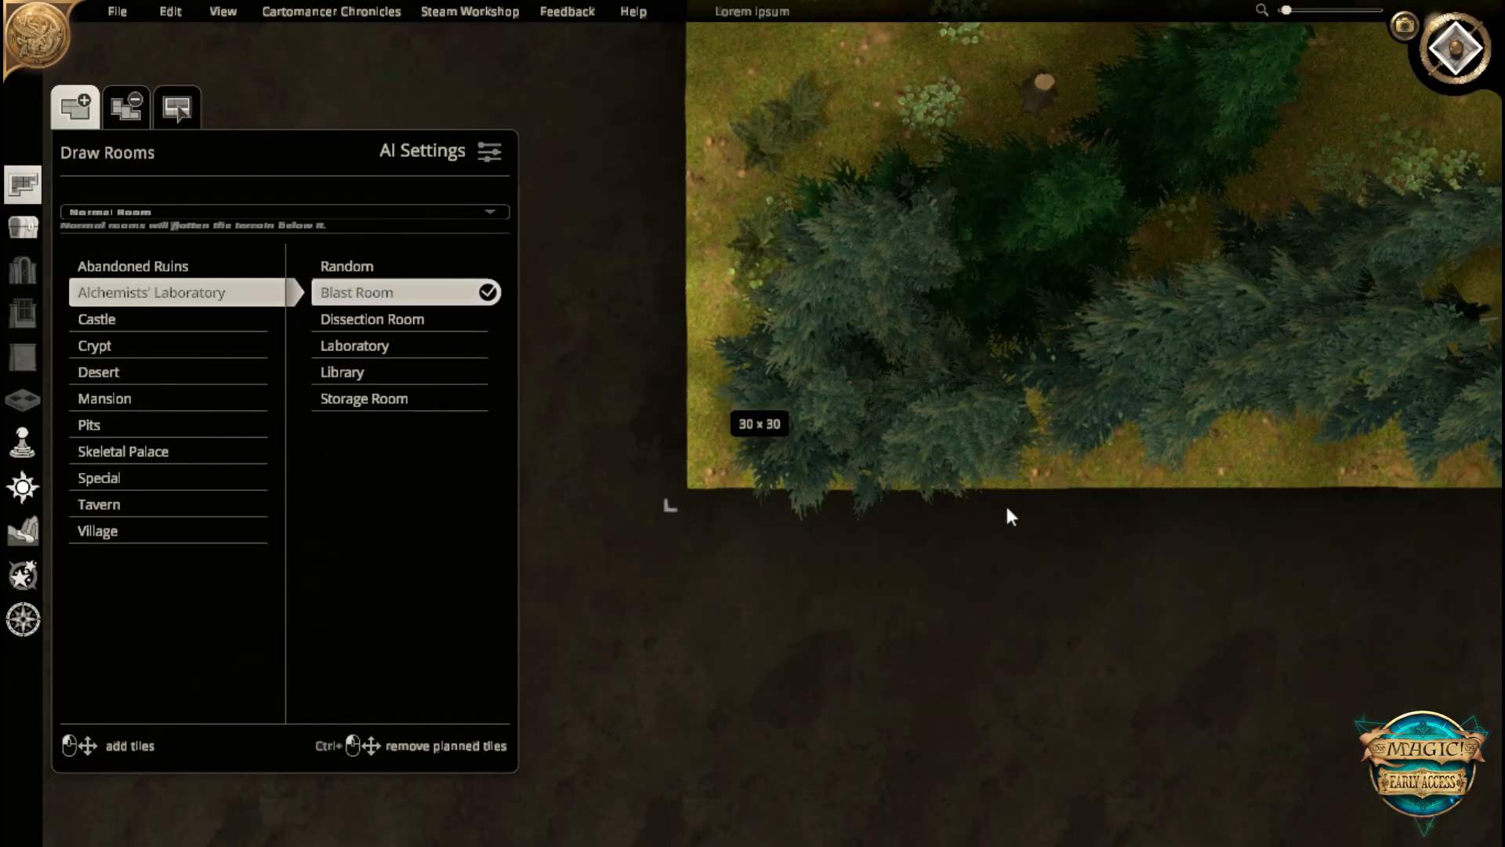
# - Paint evergreen trees with the object brush across the northern part of the forest map toward its northwest corner
pyautogui.scroll(-5, 848, 512)
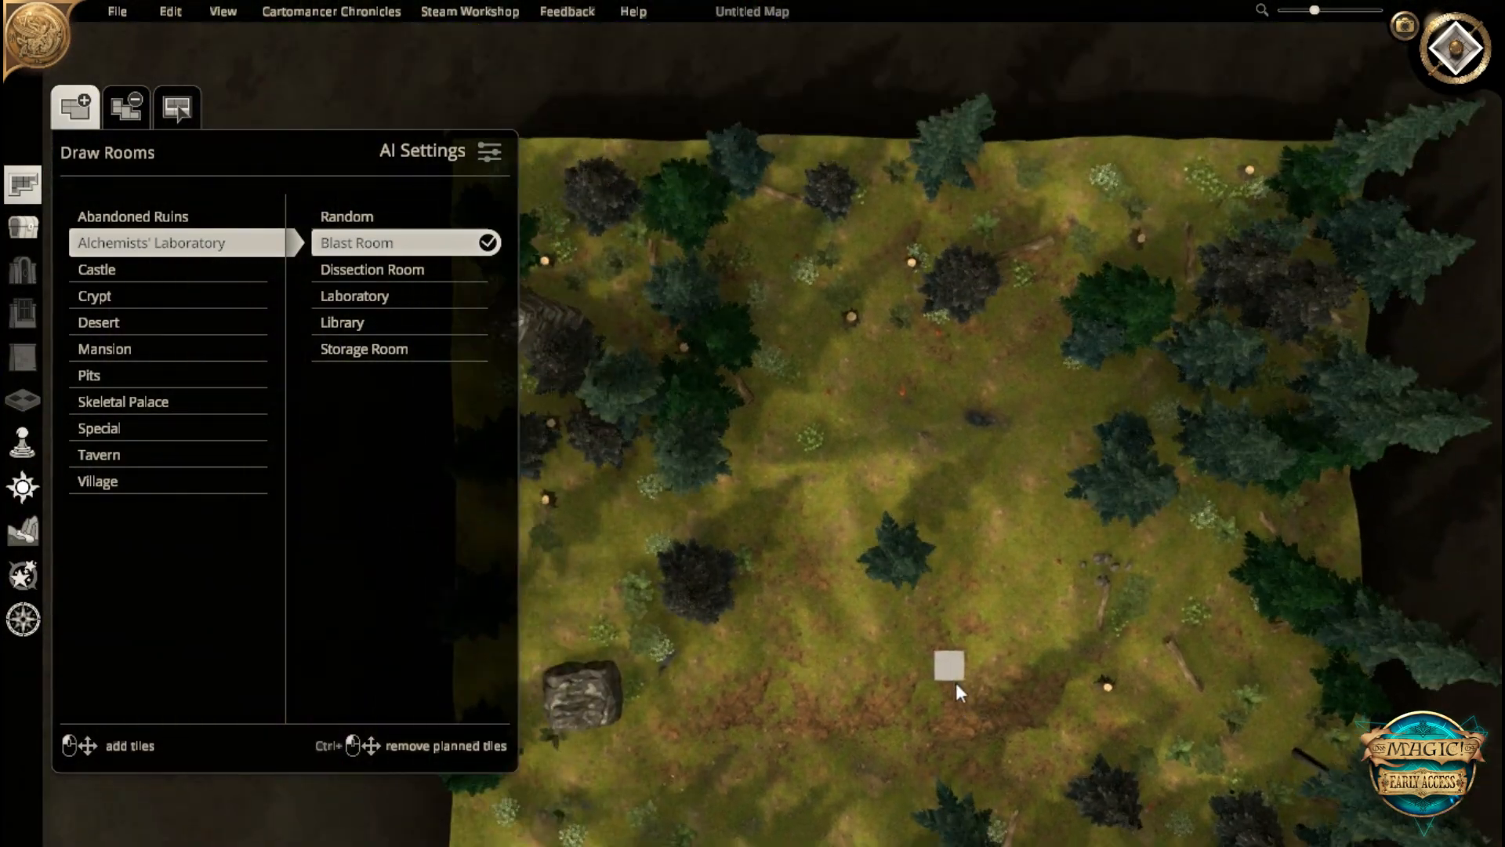
pyautogui.moveTo(957, 682); pyautogui.dragTo(1000, 499, button='right')
pyautogui.click(22, 228)
pyautogui.click(125, 107)
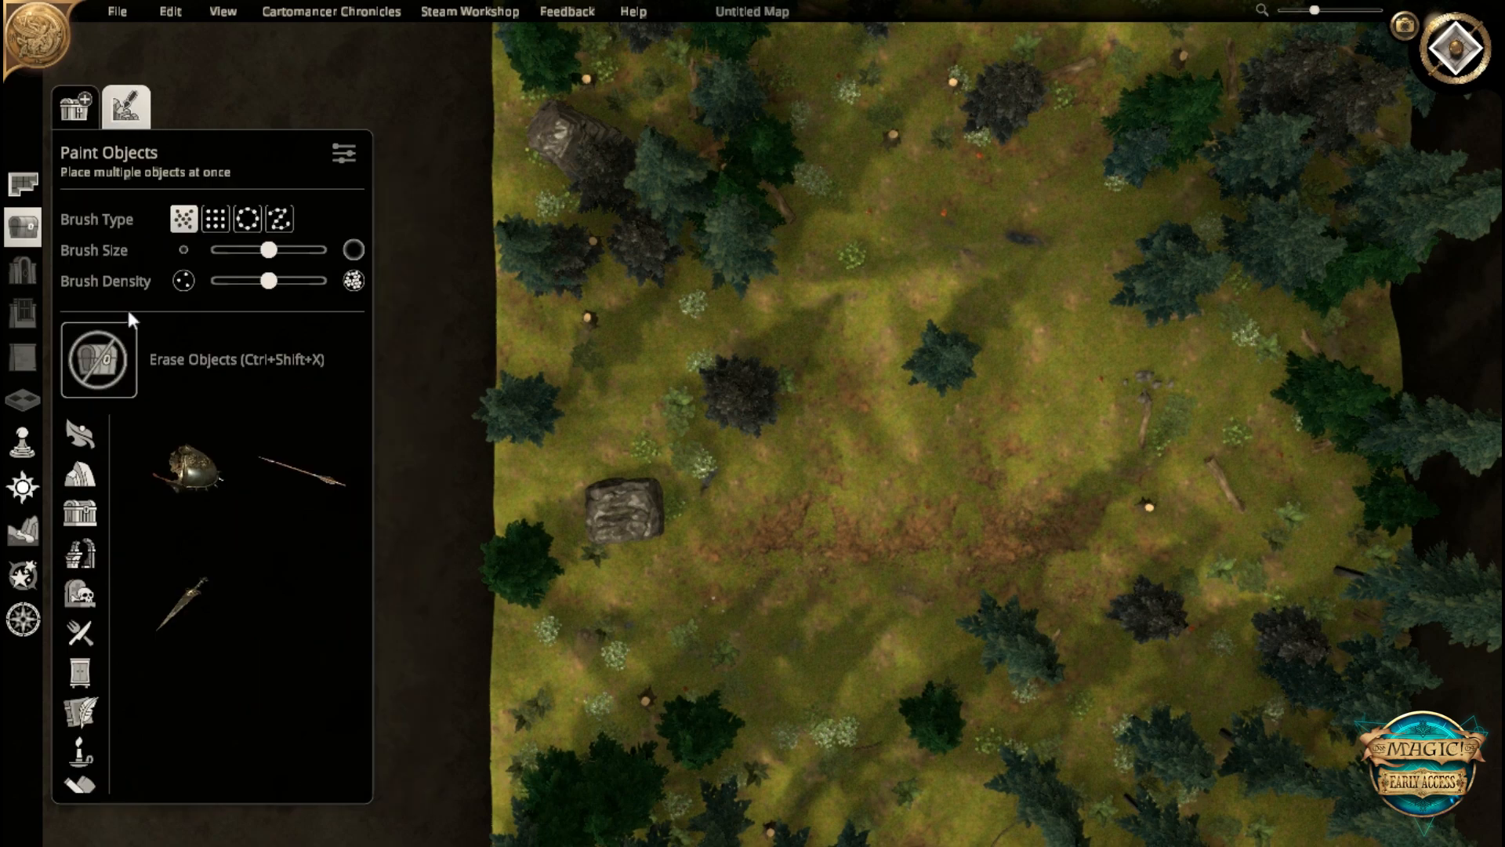
pyautogui.moveTo(1079, 469)
pyautogui.mouseDown(button='right')
pyautogui.moveTo(891, 621)
pyautogui.moveTo(977, 541)
pyautogui.mouseUp(button='right')
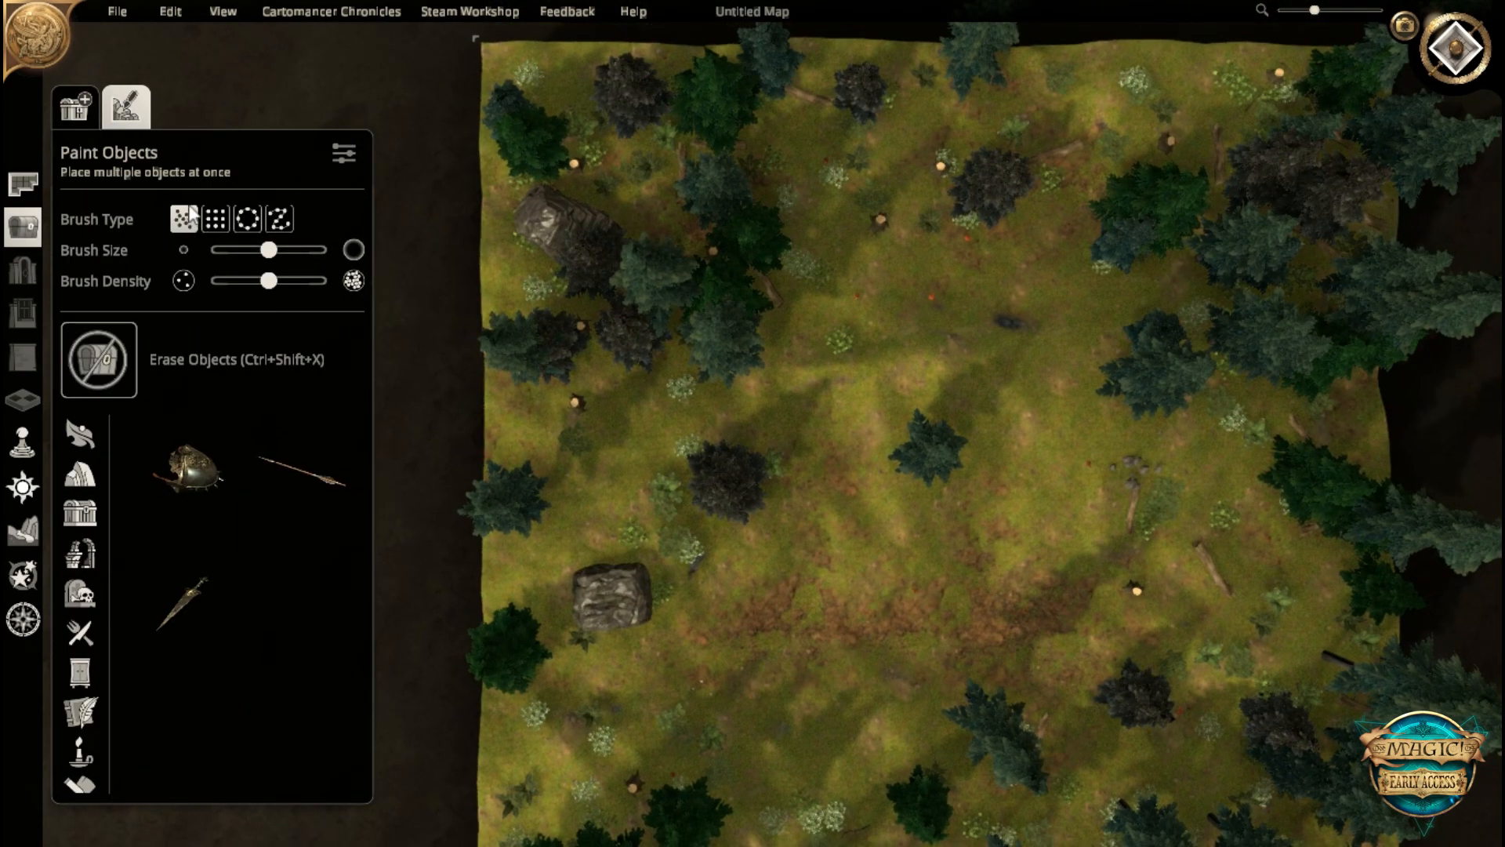
pyautogui.click(79, 433)
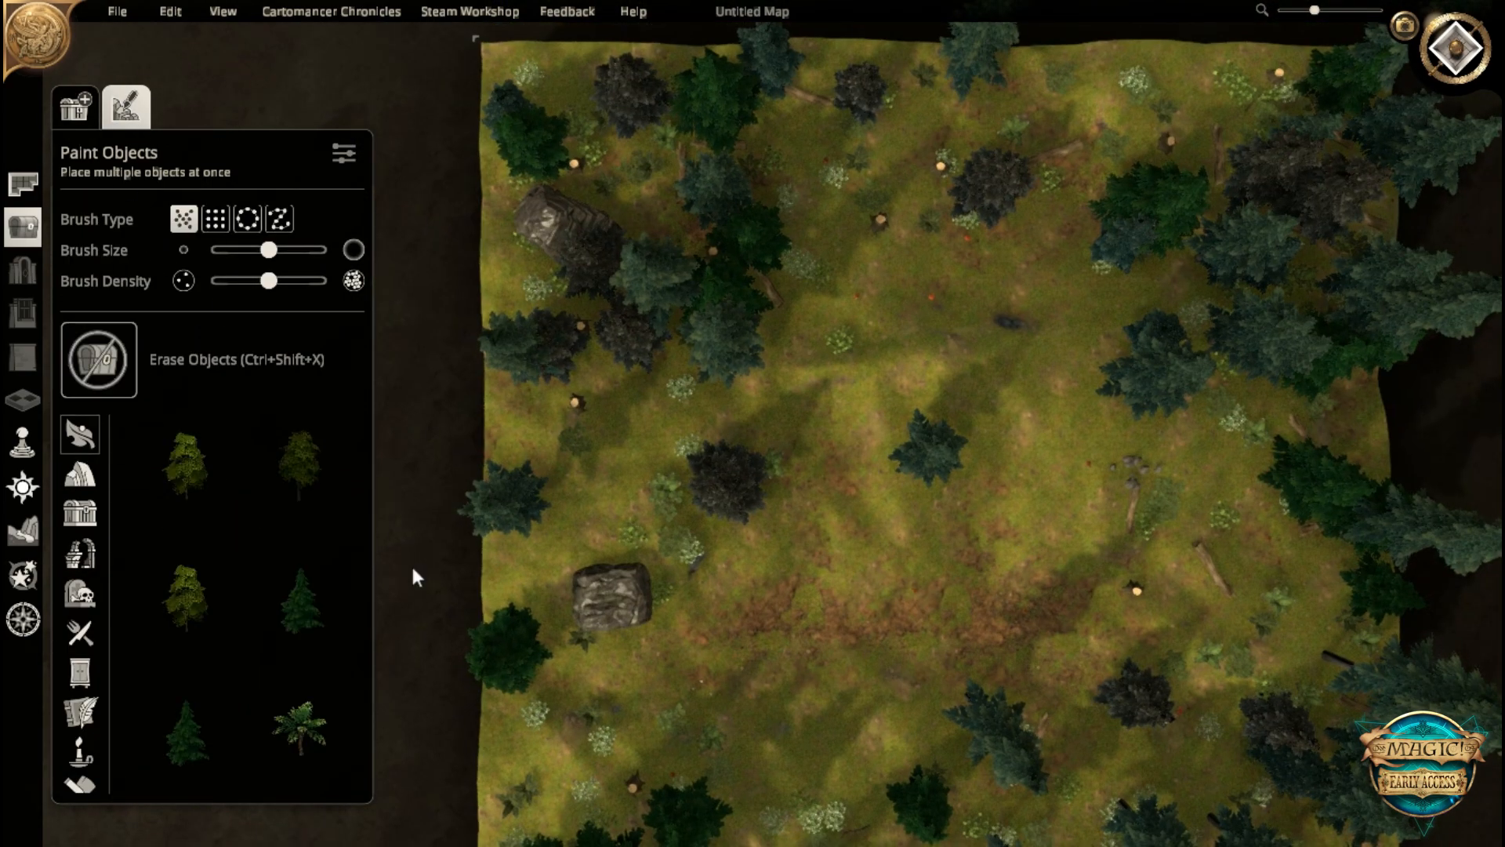
pyautogui.click(300, 610)
pyautogui.moveTo(846, 440); pyautogui.dragTo(837, 525, button='right')
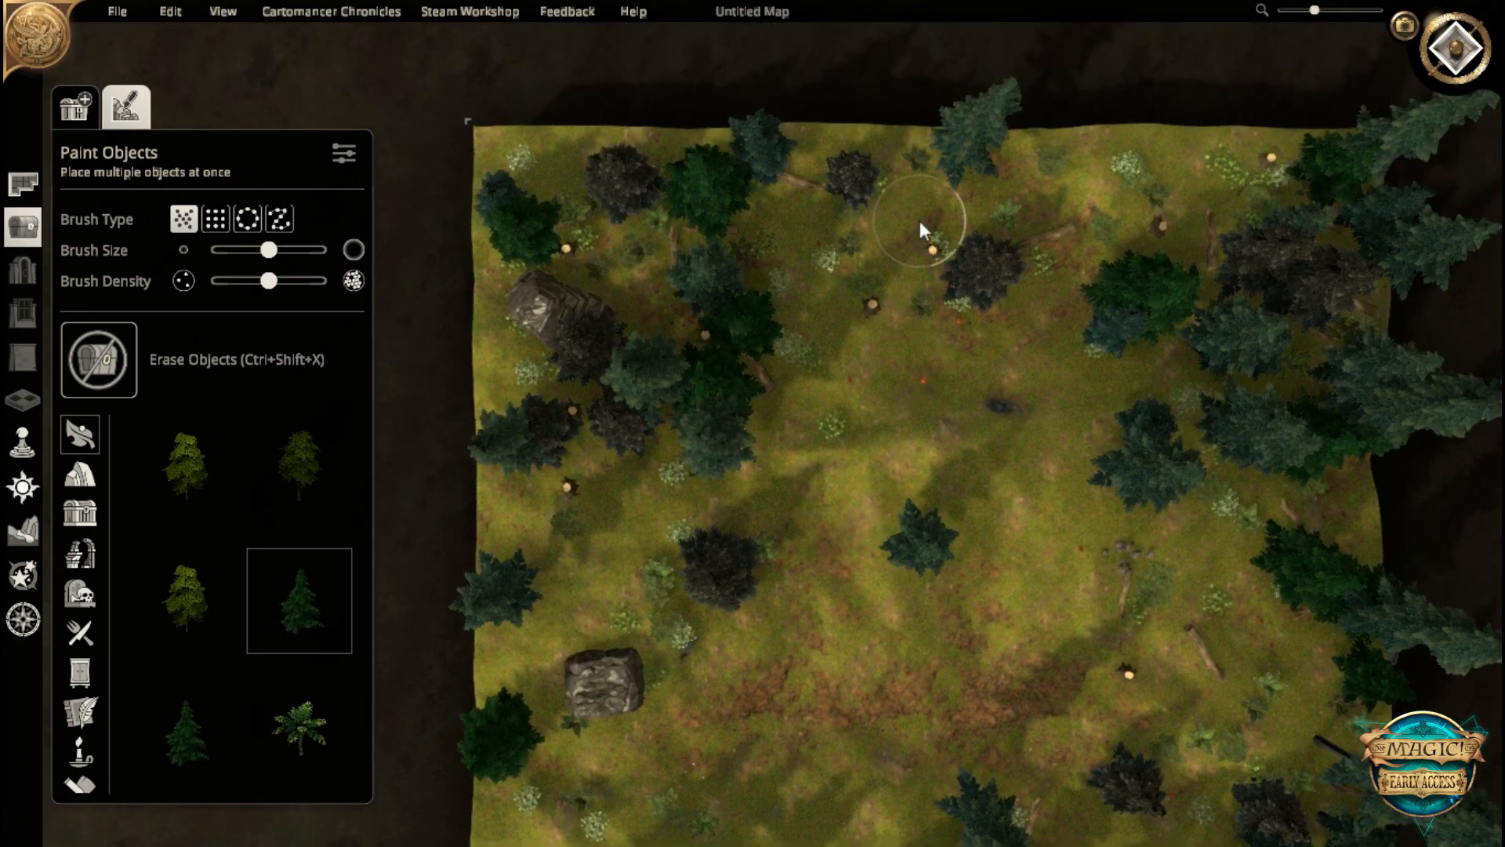
pyautogui.moveTo(954, 198)
pyautogui.mouseDown()
pyautogui.moveTo(593, 149)
pyautogui.moveTo(497, 447)
pyautogui.moveTo(615, 243)
pyautogui.moveTo(494, 699)
pyautogui.moveTo(509, 282)
pyautogui.mouseUp()
# - Raise the object brush density to maximum and paint thick evergreen woods along the map's northern and western edges
pyautogui.moveTo(271, 280); pyautogui.dragTo(332, 282)
pyautogui.moveTo(729, 319); pyautogui.dragTo(739, 244, button='right')
pyautogui.moveTo(1098, 112)
pyautogui.mouseDown()
pyautogui.moveTo(523, 303)
pyautogui.moveTo(608, 514)
pyautogui.moveTo(1125, 135)
pyautogui.moveTo(753, 118)
pyautogui.moveTo(519, 619)
pyautogui.mouseUp()
pyautogui.moveTo(787, 482); pyautogui.dragTo(779, 179, button='right')
pyautogui.moveTo(573, 331); pyautogui.dragTo(493, 643)
pyautogui.moveTo(863, 483); pyautogui.dragTo(682, 532, button='right')
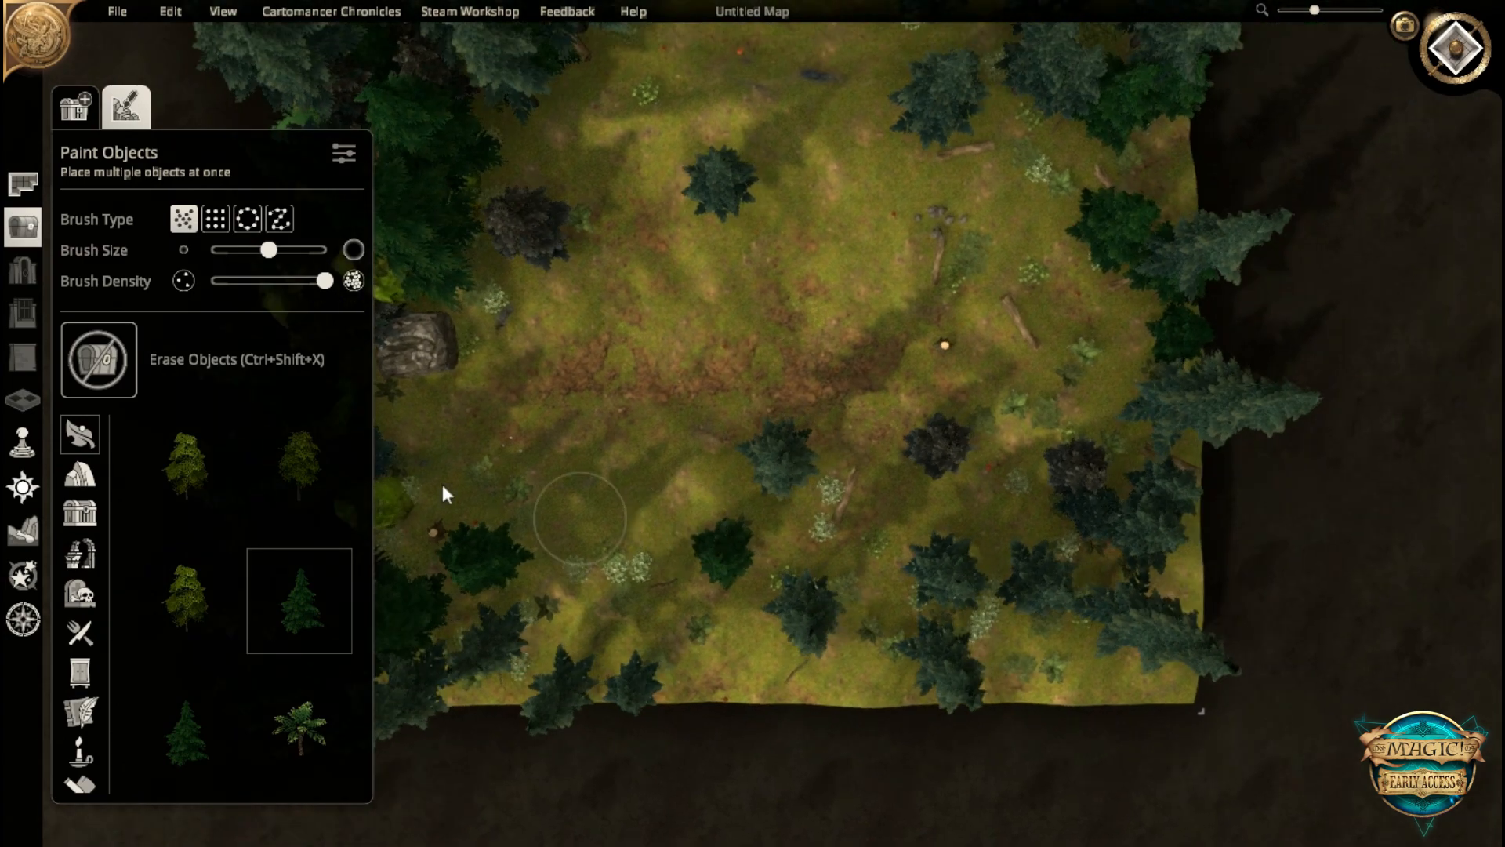
# - Erase trees in the southern part of the map using the object eraser at maximum brush size
pyautogui.click(94, 366)
pyautogui.moveTo(269, 250); pyautogui.dragTo(328, 250)
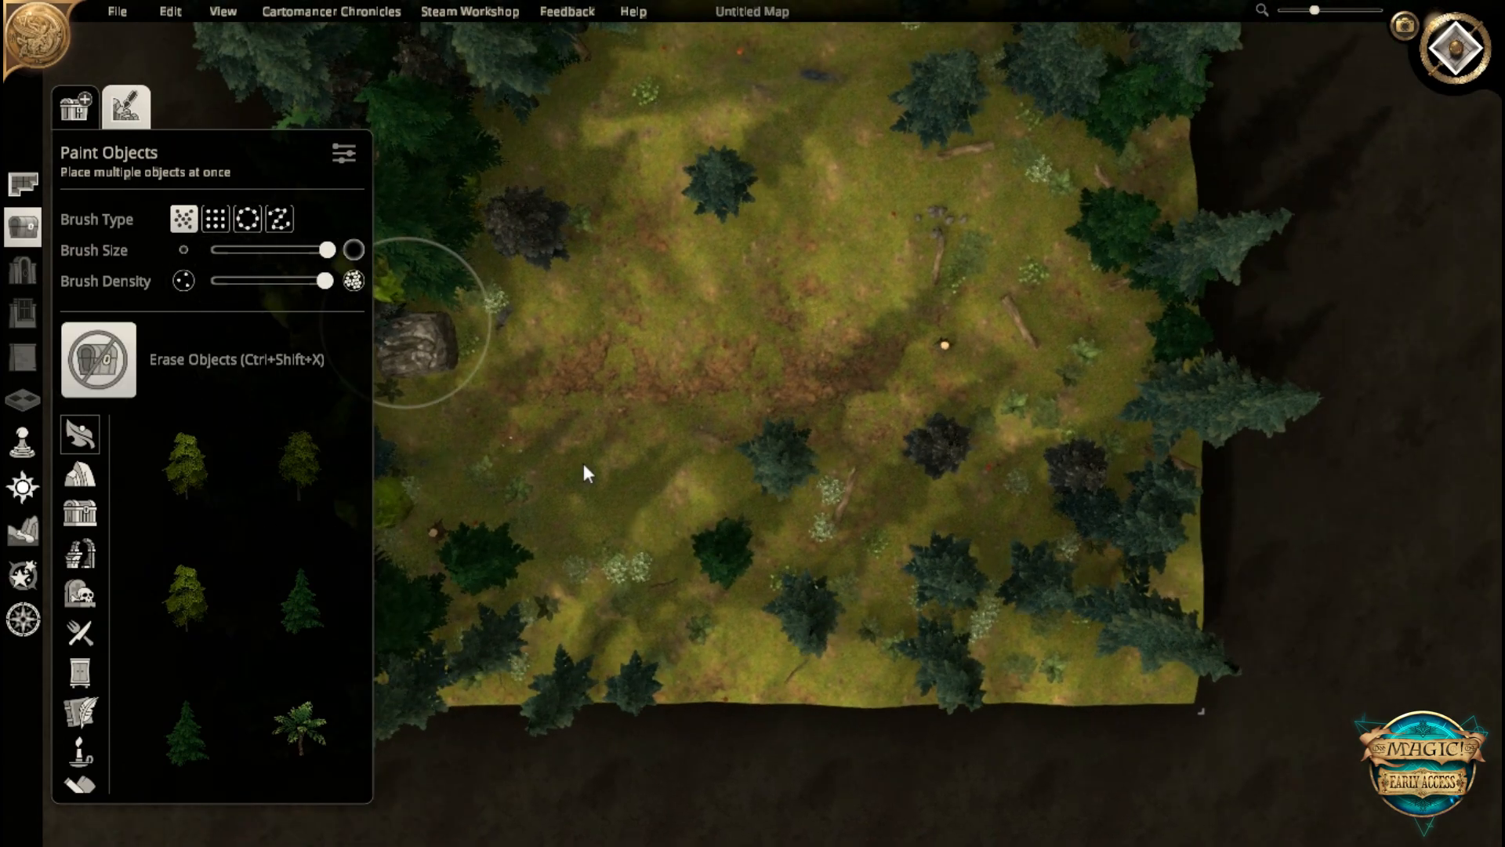
pyautogui.moveTo(1075, 731); pyautogui.dragTo(857, 440)
pyautogui.moveTo(857, 440); pyautogui.dragTo(1035, 672, button='right')
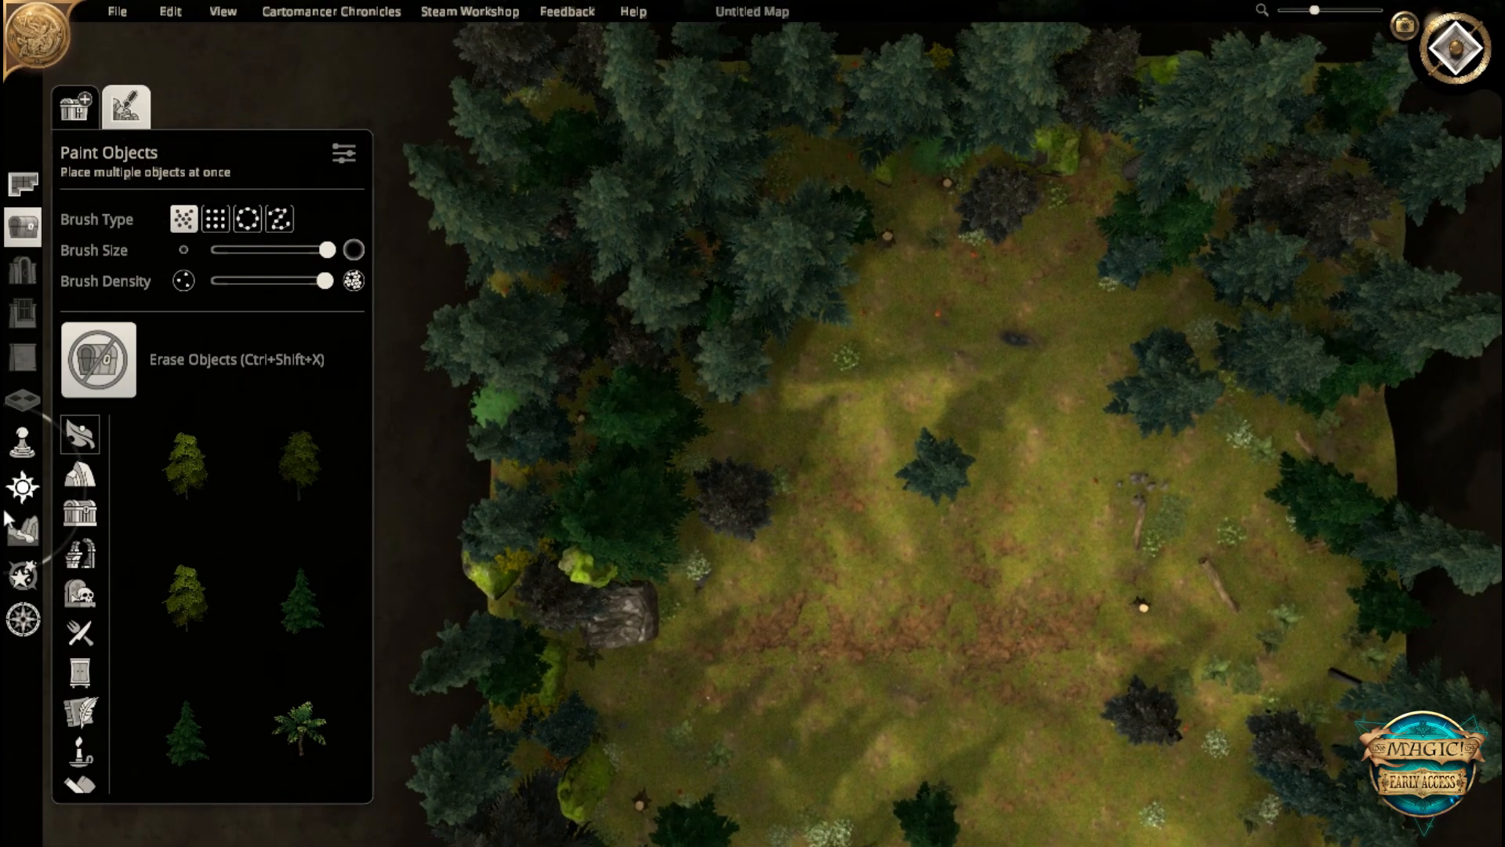
# - Paint a water river diagonally across the clearing from the map's western edge to its northeast corner
pyautogui.click(22, 531)
pyautogui.click(124, 97)
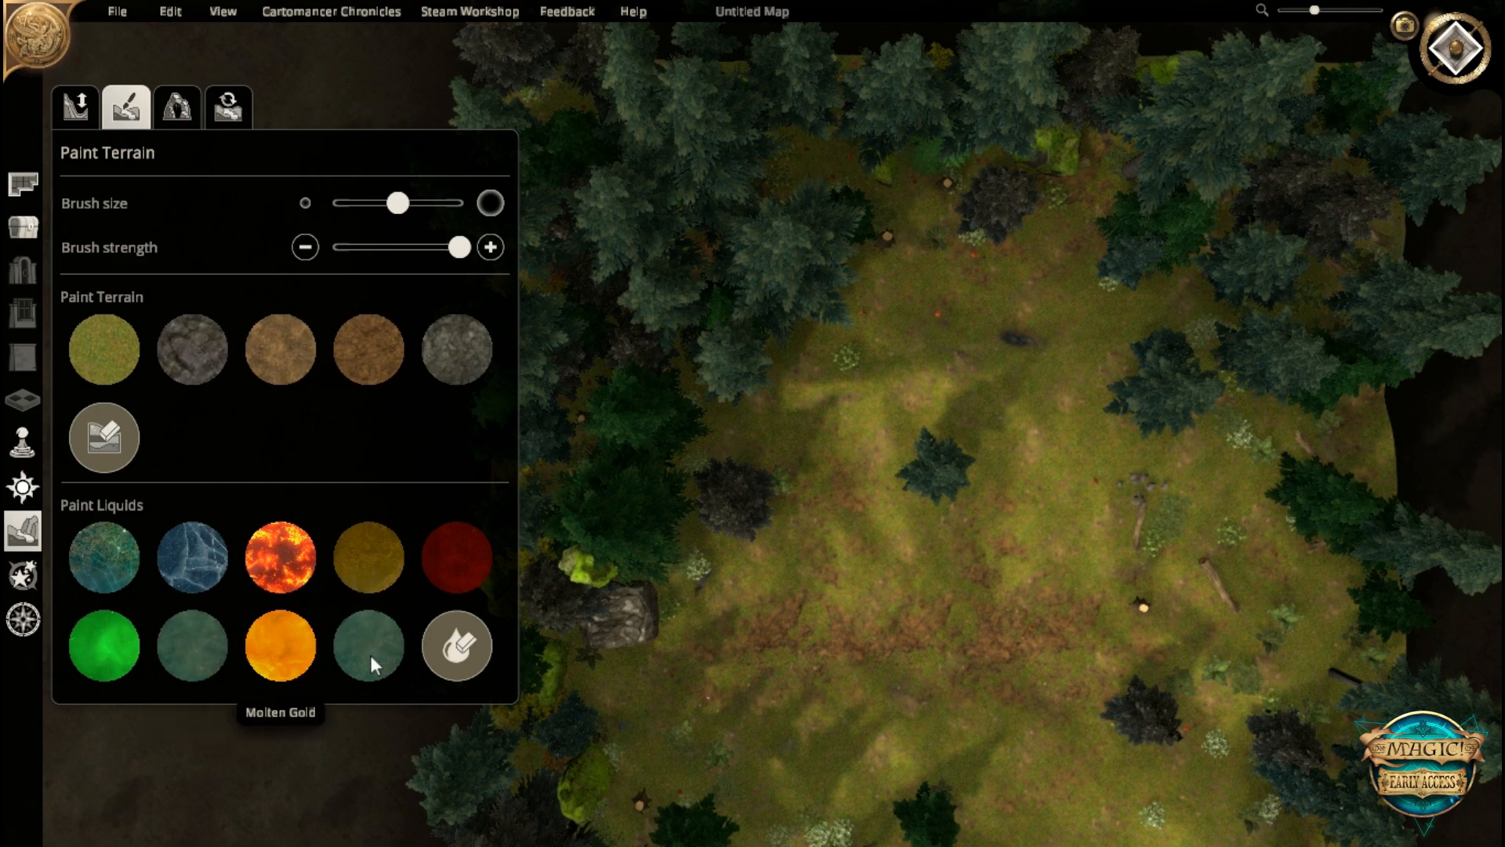
pyautogui.click(99, 558)
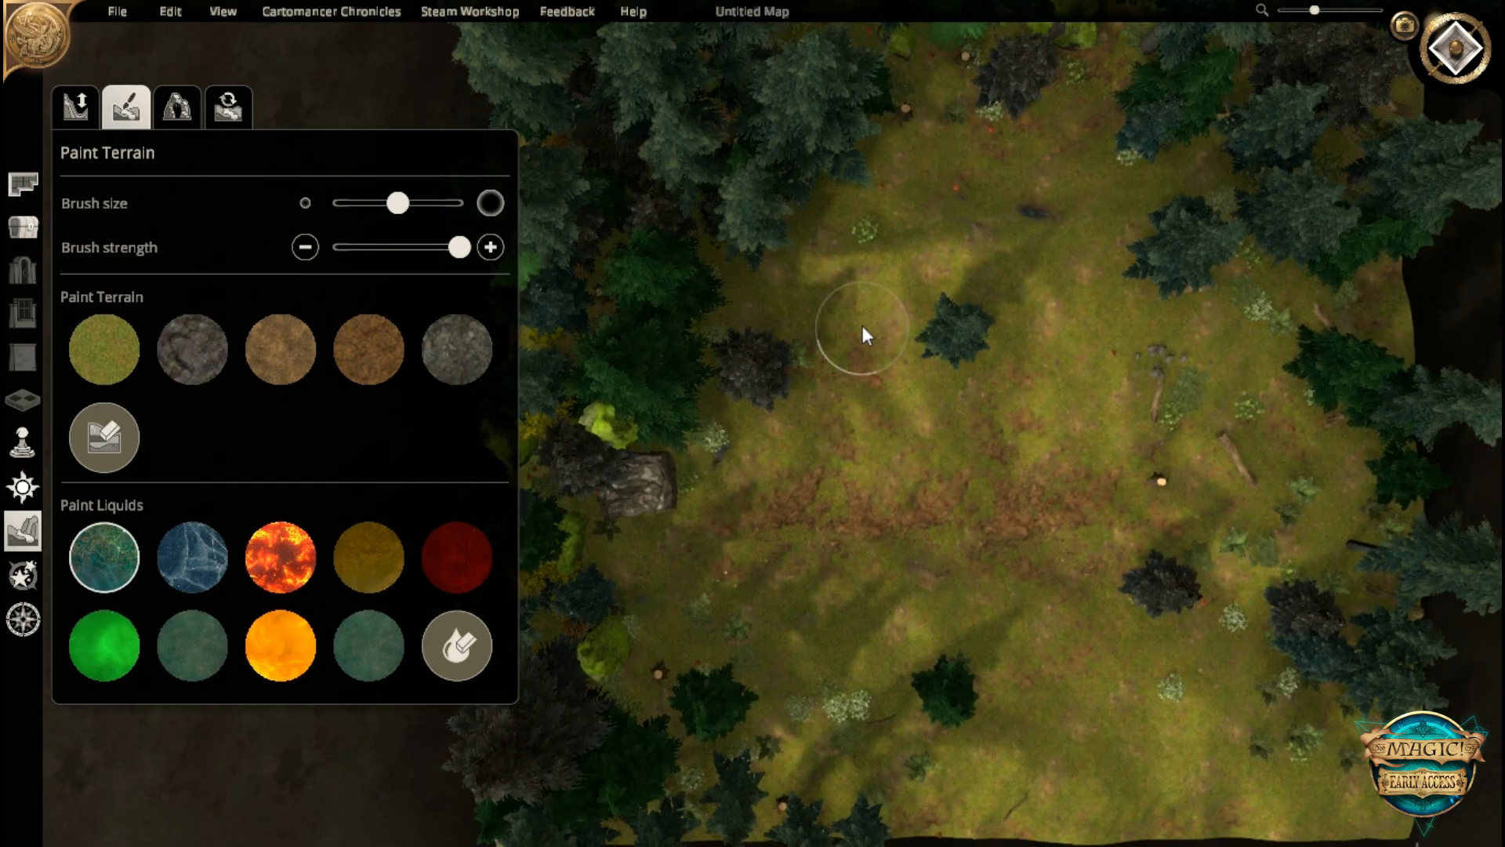
pyautogui.moveTo(808, 432)
pyautogui.mouseDown(button='right')
pyautogui.moveTo(802, 421)
pyautogui.moveTo(873, 388)
pyautogui.mouseUp(button='right')
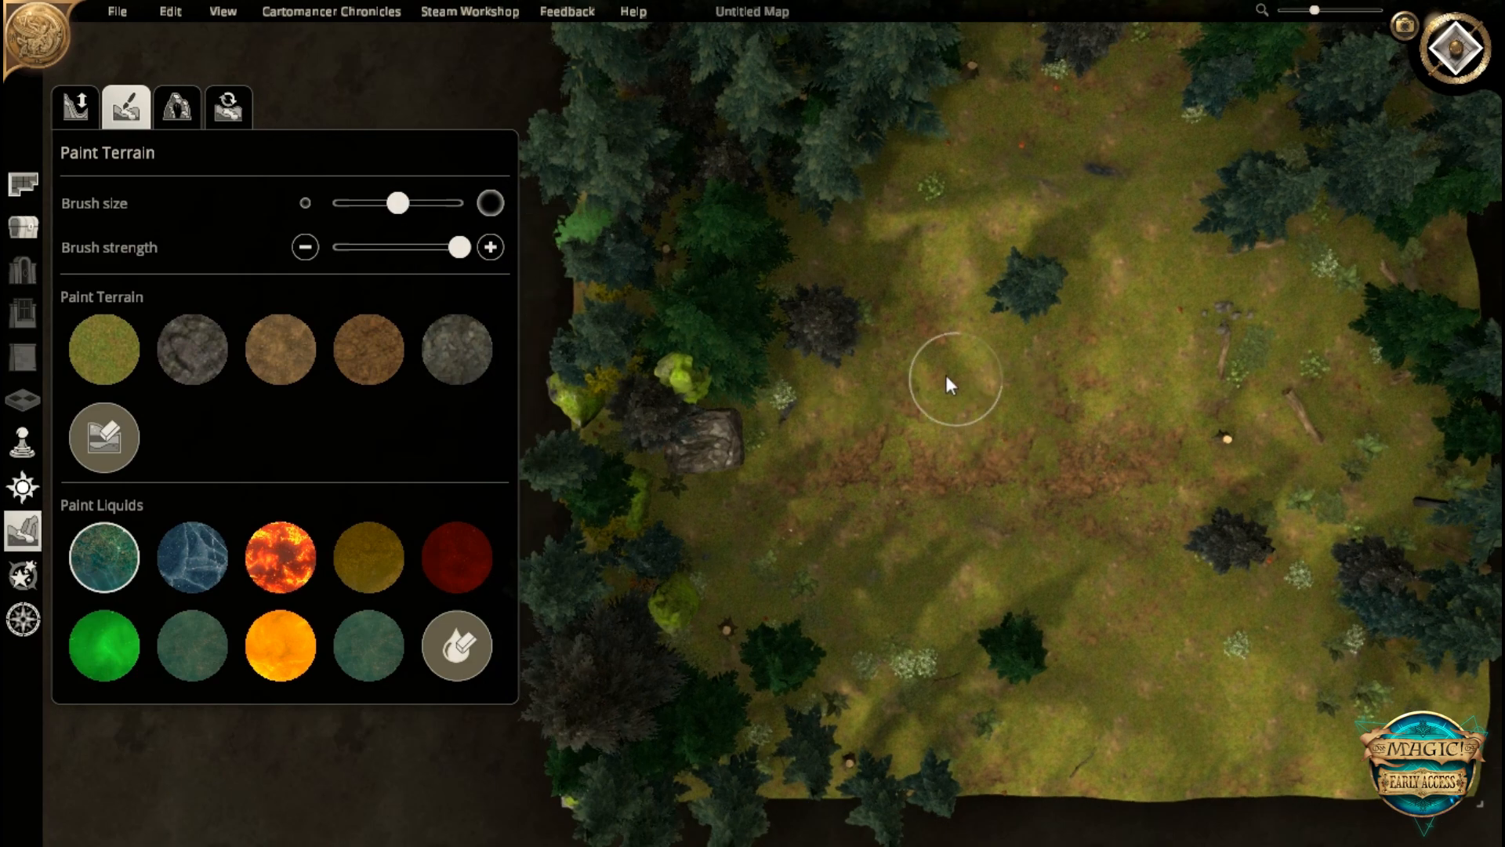
pyautogui.click(597, 547)
pyautogui.moveTo(601, 548)
pyautogui.mouseDown()
pyautogui.moveTo(808, 508)
pyautogui.moveTo(928, 412)
pyautogui.moveTo(1102, 334)
pyautogui.moveTo(1145, 276)
pyautogui.moveTo(1231, 238)
pyautogui.moveTo(1246, 198)
pyautogui.moveTo(1126, 326)
pyautogui.moveTo(1281, 162)
pyautogui.moveTo(1351, 120)
pyautogui.mouseUp()
pyautogui.moveTo(1300, 153); pyautogui.dragTo(1035, 367, button='right')
pyautogui.moveTo(1118, 194)
pyautogui.mouseDown()
pyautogui.moveTo(1129, 158)
pyautogui.moveTo(1113, 245)
pyautogui.moveTo(1118, 175)
pyautogui.moveTo(1171, 71)
pyautogui.moveTo(1151, 112)
pyautogui.mouseUp()
# - Paint a second water branch from the middle of the river to the map's eastern edge
pyautogui.moveTo(905, 500); pyautogui.dragTo(1077, 415, button='right')
pyautogui.moveTo(990, 484)
pyautogui.mouseDown()
pyautogui.moveTo(1053, 561)
pyautogui.moveTo(1171, 588)
pyautogui.moveTo(1315, 541)
pyautogui.moveTo(1427, 544)
pyautogui.mouseUp()
pyautogui.moveTo(1236, 647)
pyautogui.mouseDown(button='middle')
pyautogui.moveTo(1252, 328)
pyautogui.moveTo(1024, 280)
pyautogui.moveTo(1145, 388)
pyautogui.mouseUp(button='middle')
# - Delete the lone evergreen tree standing in the open meadow north of the river
pyautogui.click(23, 228)
pyautogui.moveTo(883, 376)
pyautogui.mouseDown(button='middle')
pyautogui.moveTo(810, 527)
pyautogui.moveTo(763, 450)
pyautogui.moveTo(706, 491)
pyautogui.mouseUp(button='middle')
pyautogui.click(704, 492)
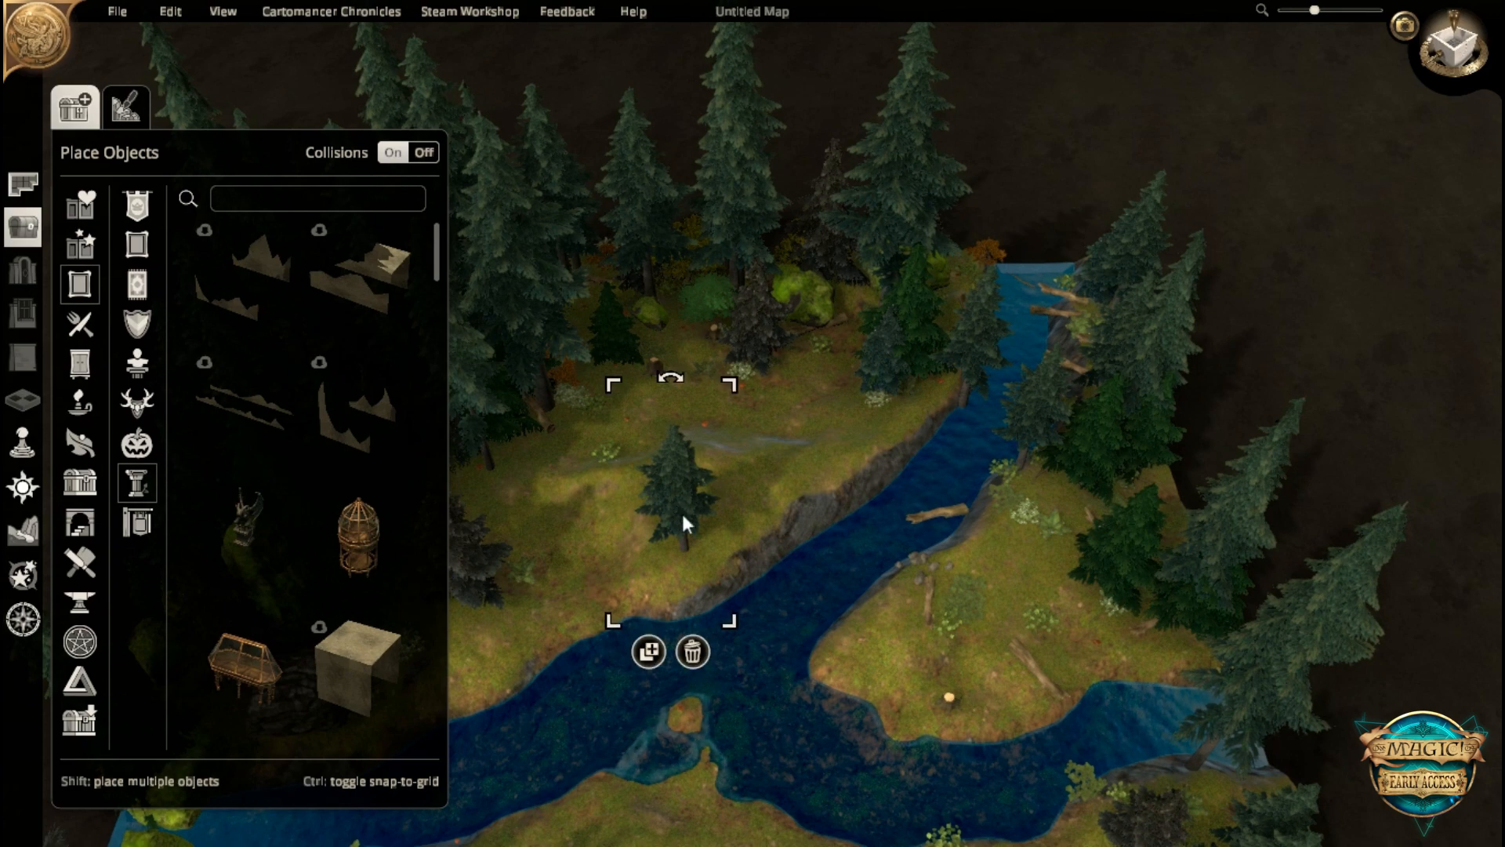
pyautogui.moveTo(784, 528); pyautogui.dragTo(596, 368, button='middle')
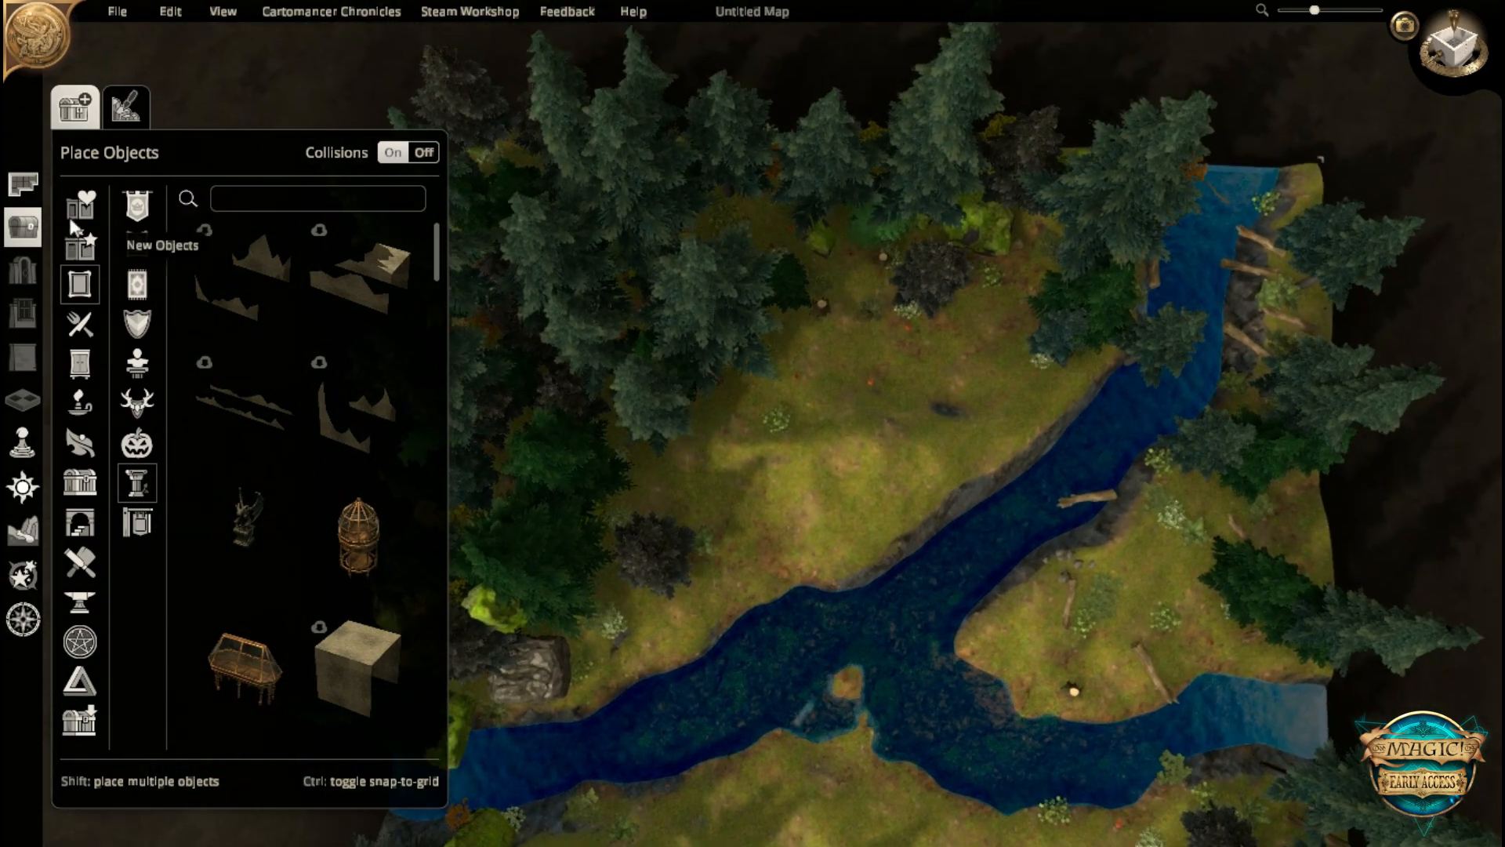
# - Draw a rectangular Village room of type Witch's Hut among the trees in the map's northwest
pyautogui.click(23, 184)
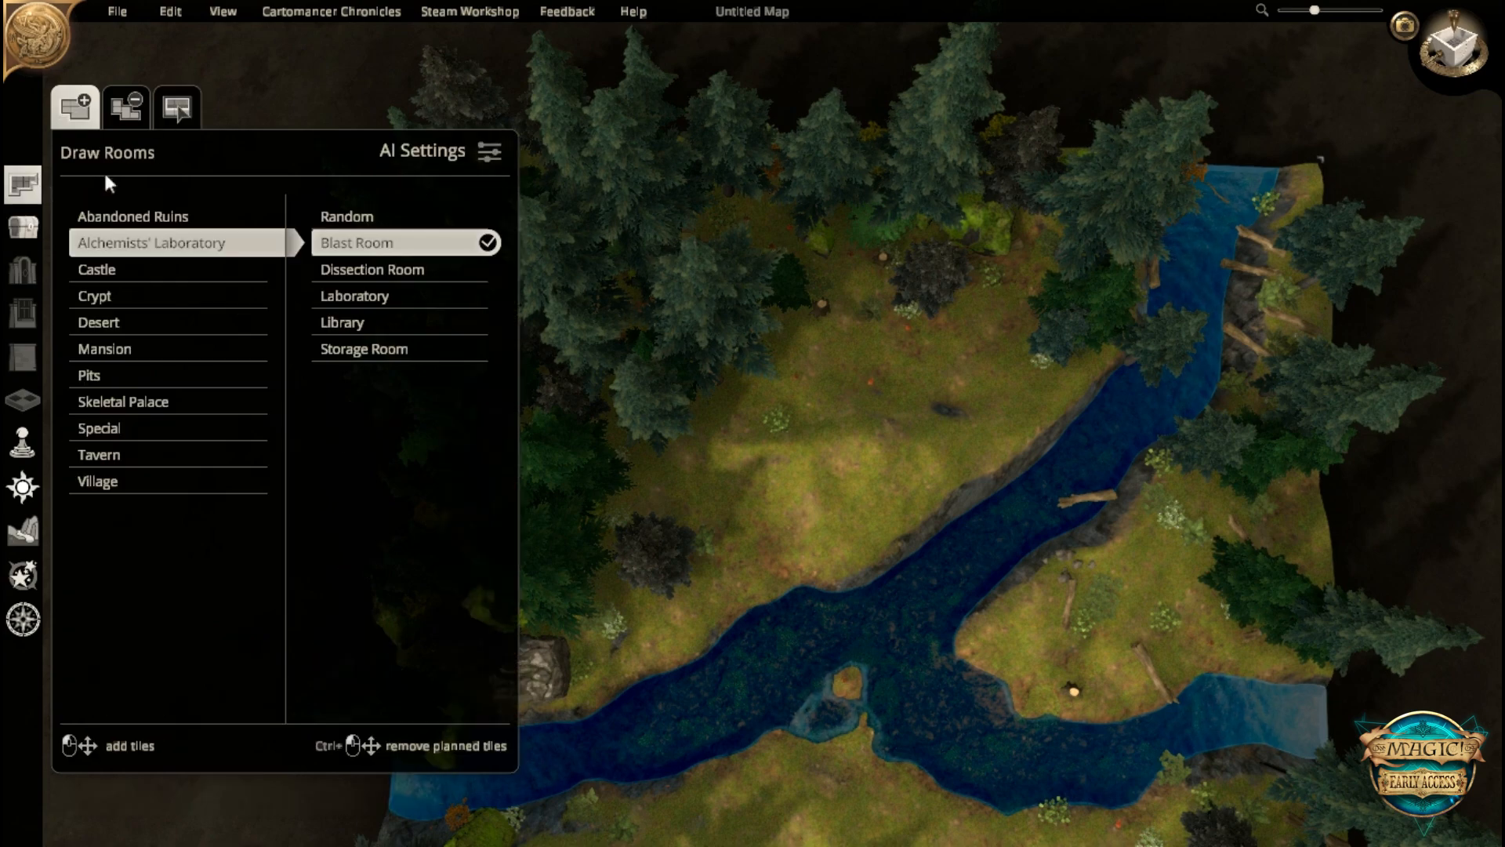
pyautogui.click(149, 481)
pyautogui.click(380, 690)
pyautogui.moveTo(769, 527); pyautogui.dragTo(904, 609, button='middle')
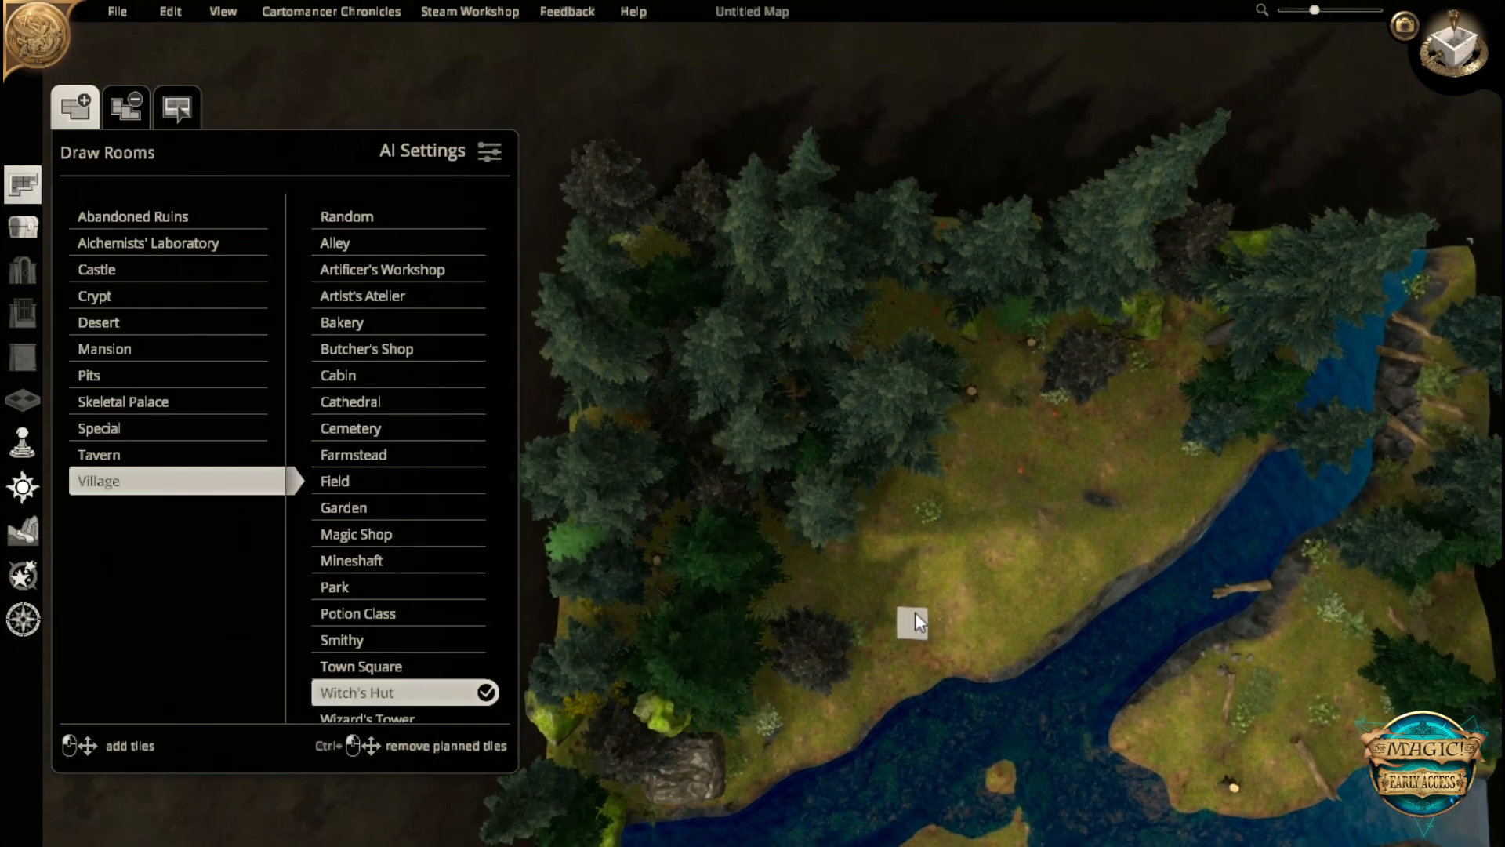
pyautogui.moveTo(894, 428); pyautogui.dragTo(939, 524, button='middle')
pyautogui.moveTo(679, 328); pyautogui.dragTo(934, 473)
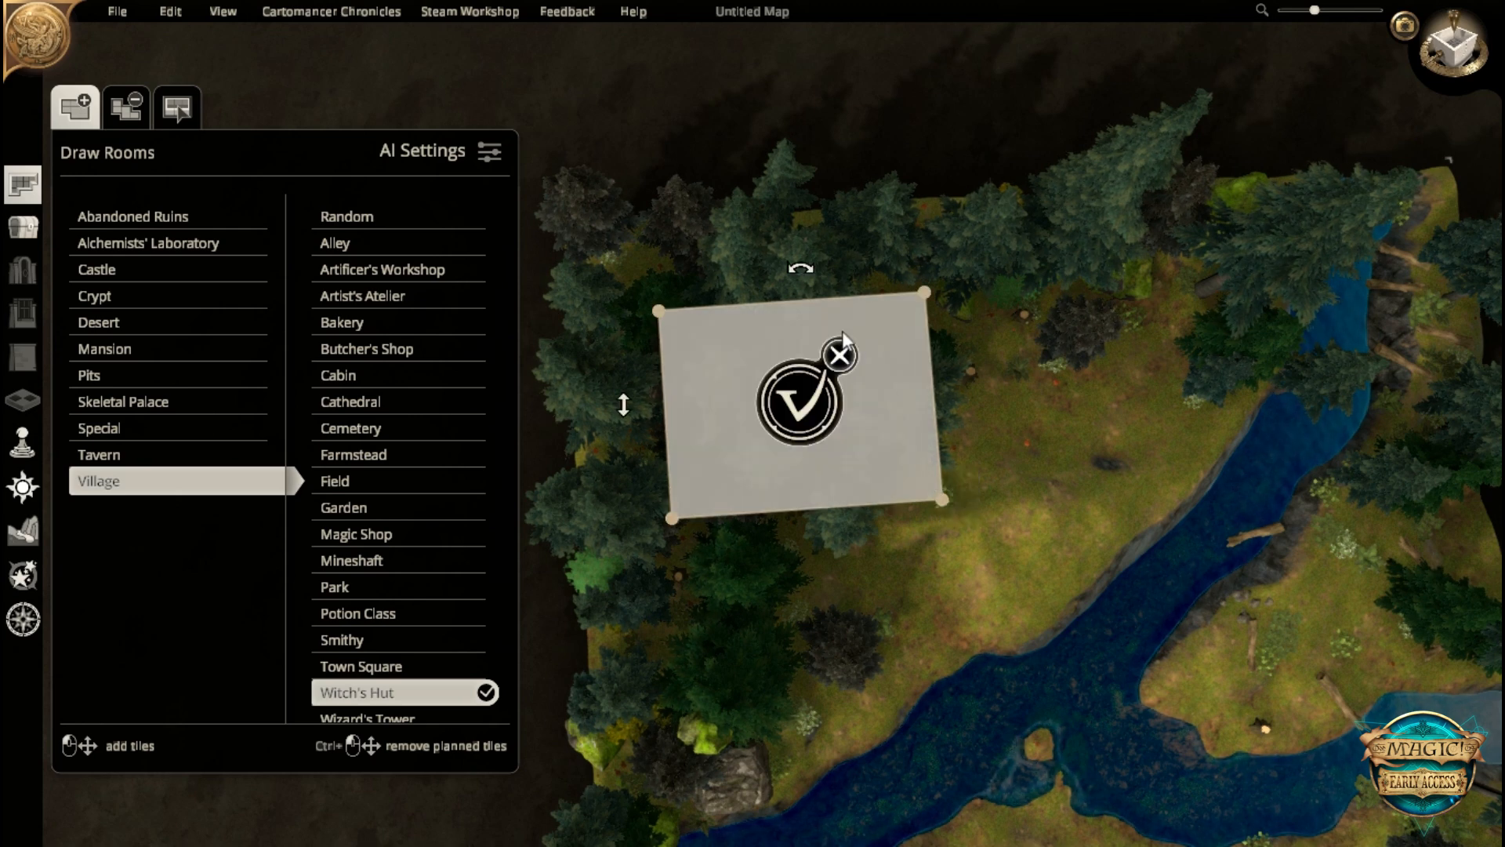
# - Rotate the planned hut diagonally to the grid and add a small extension with rounded corners on its eastern side
pyautogui.moveTo(801, 268); pyautogui.dragTo(712, 240)
pyautogui.moveTo(911, 314); pyautogui.dragTo(1010, 341)
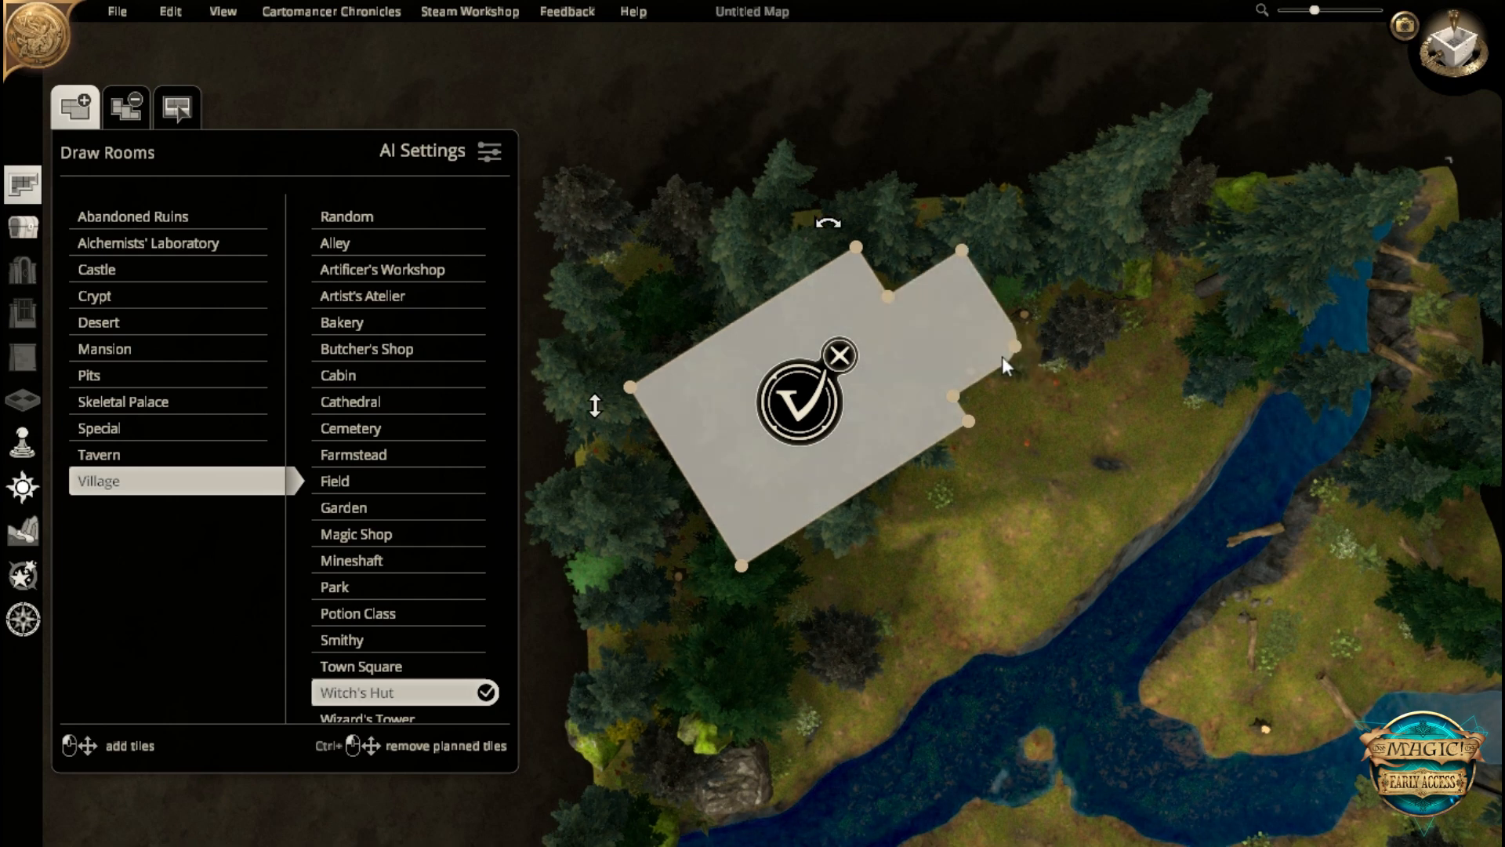
pyautogui.moveTo(964, 254); pyautogui.dragTo(954, 280)
pyautogui.moveTo(1020, 346); pyautogui.dragTo(997, 351)
# - Add a narrow wing at the hut's southwest corner and curve the wing's outer corners
pyautogui.moveTo(1075, 458); pyautogui.dragTo(938, 445, button='middle')
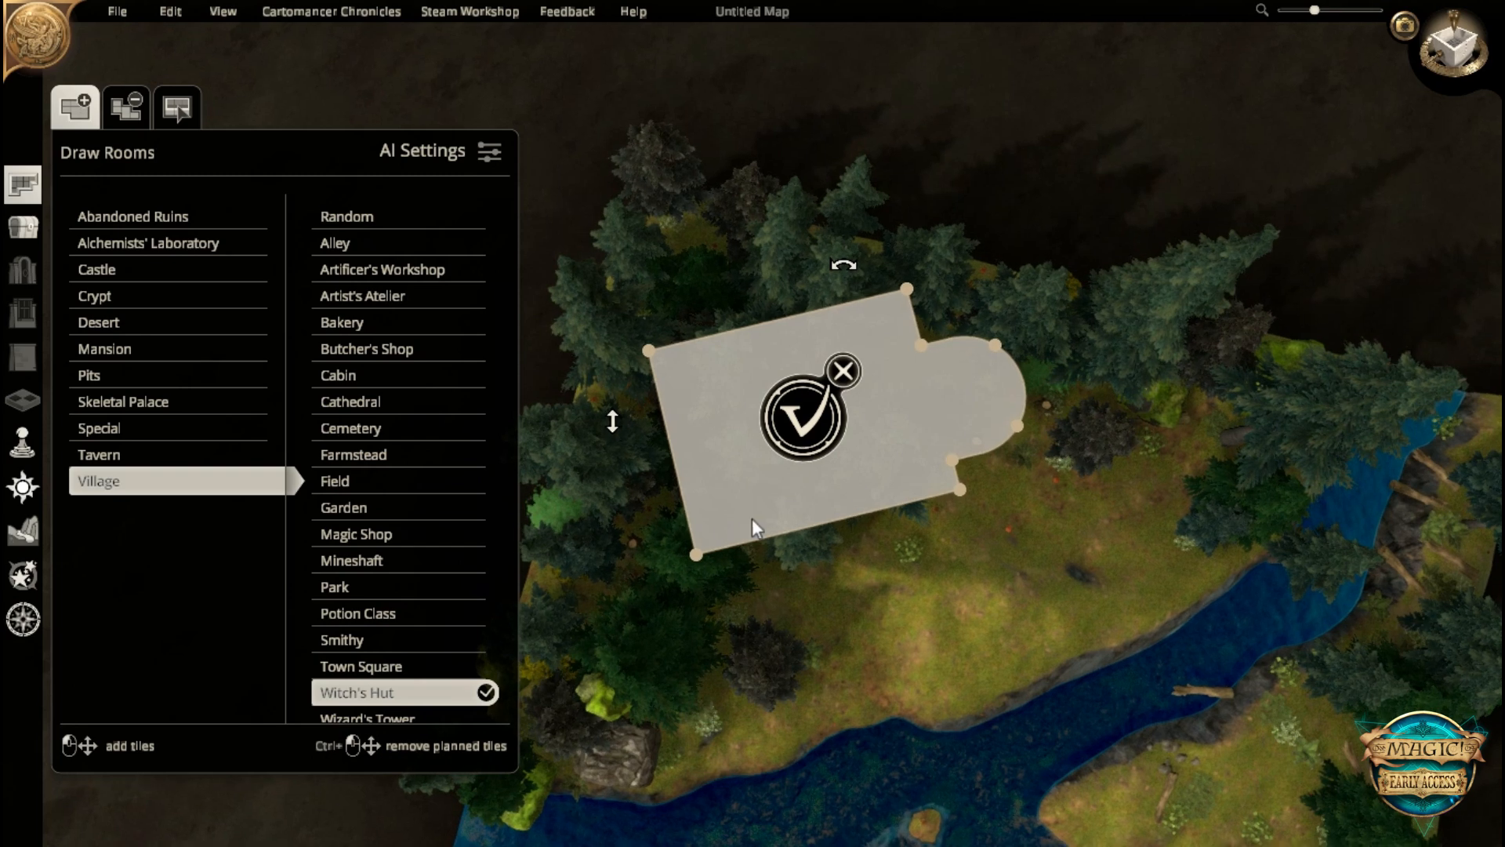
pyautogui.moveTo(670, 502); pyautogui.dragTo(651, 645)
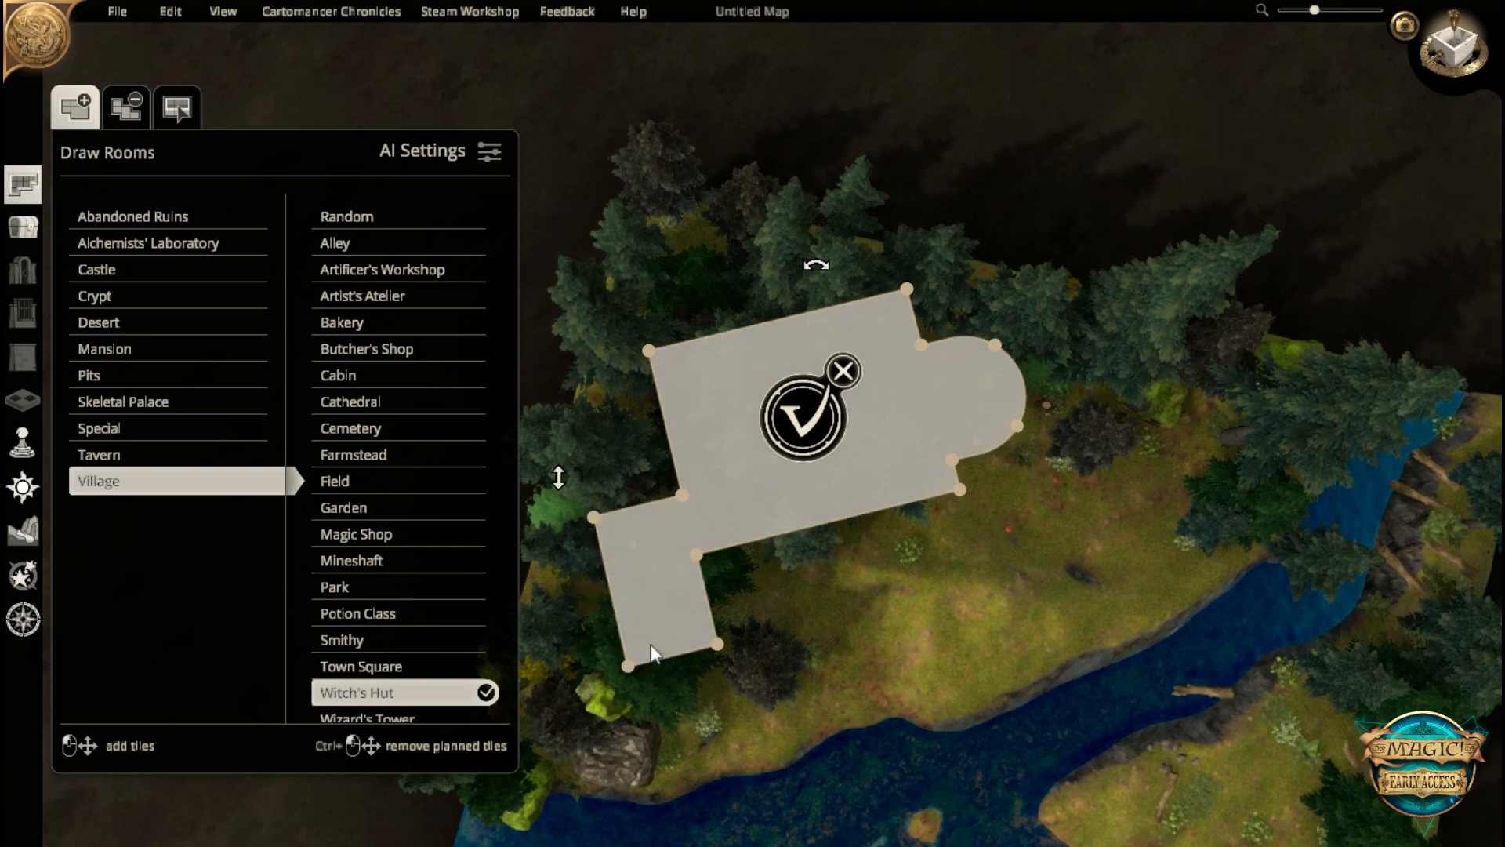
pyautogui.moveTo(597, 517); pyautogui.dragTo(582, 578)
pyautogui.moveTo(628, 666); pyautogui.dragTo(624, 633)
pyautogui.moveTo(735, 627); pyautogui.dragTo(737, 524)
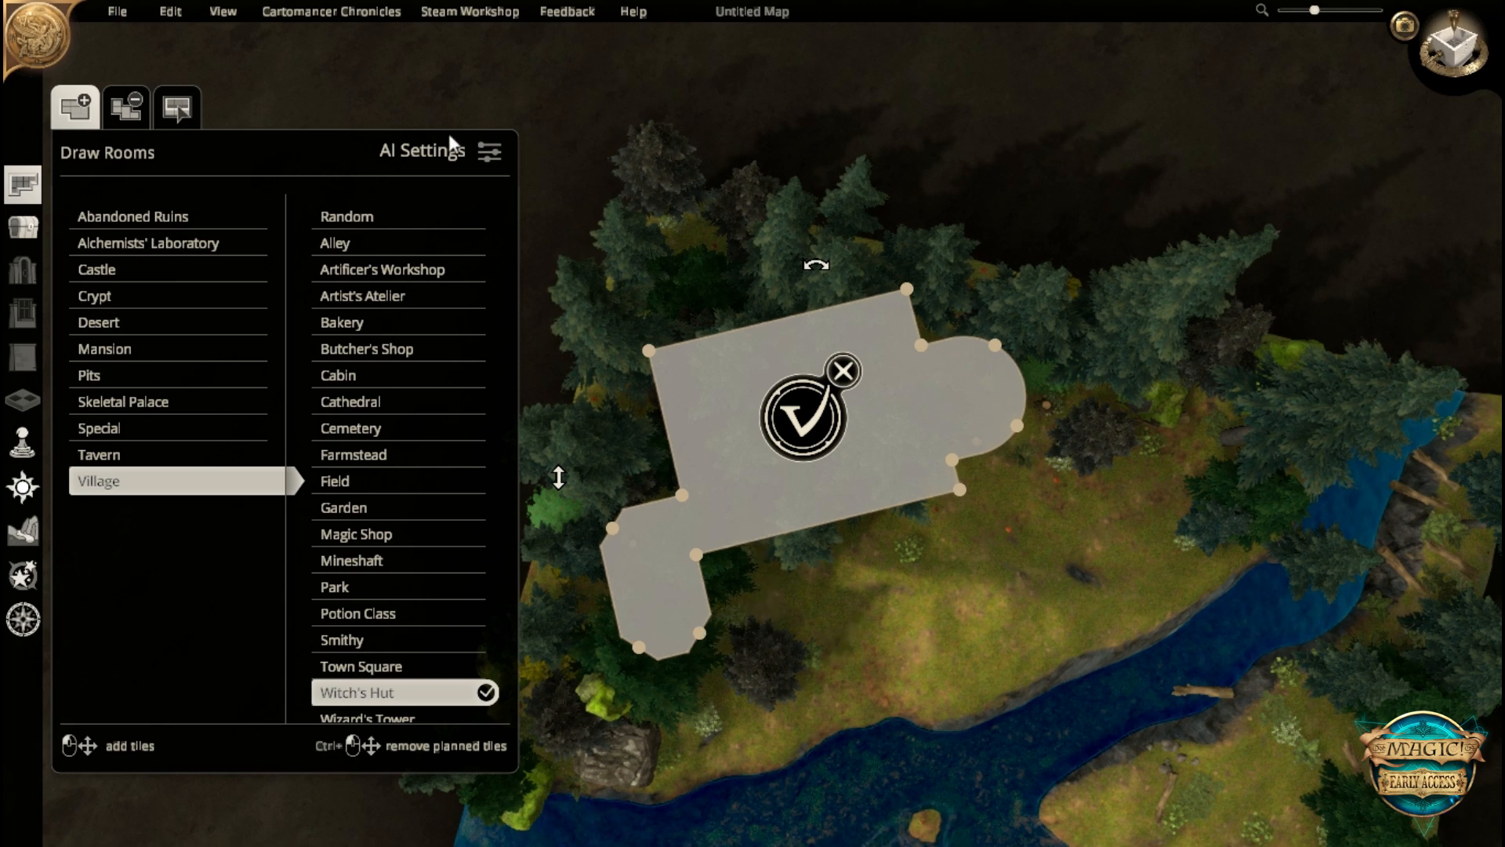
# - Build the planned Witch's Hut with its rounded eastern extension and southwest wing
pyautogui.click(494, 152)
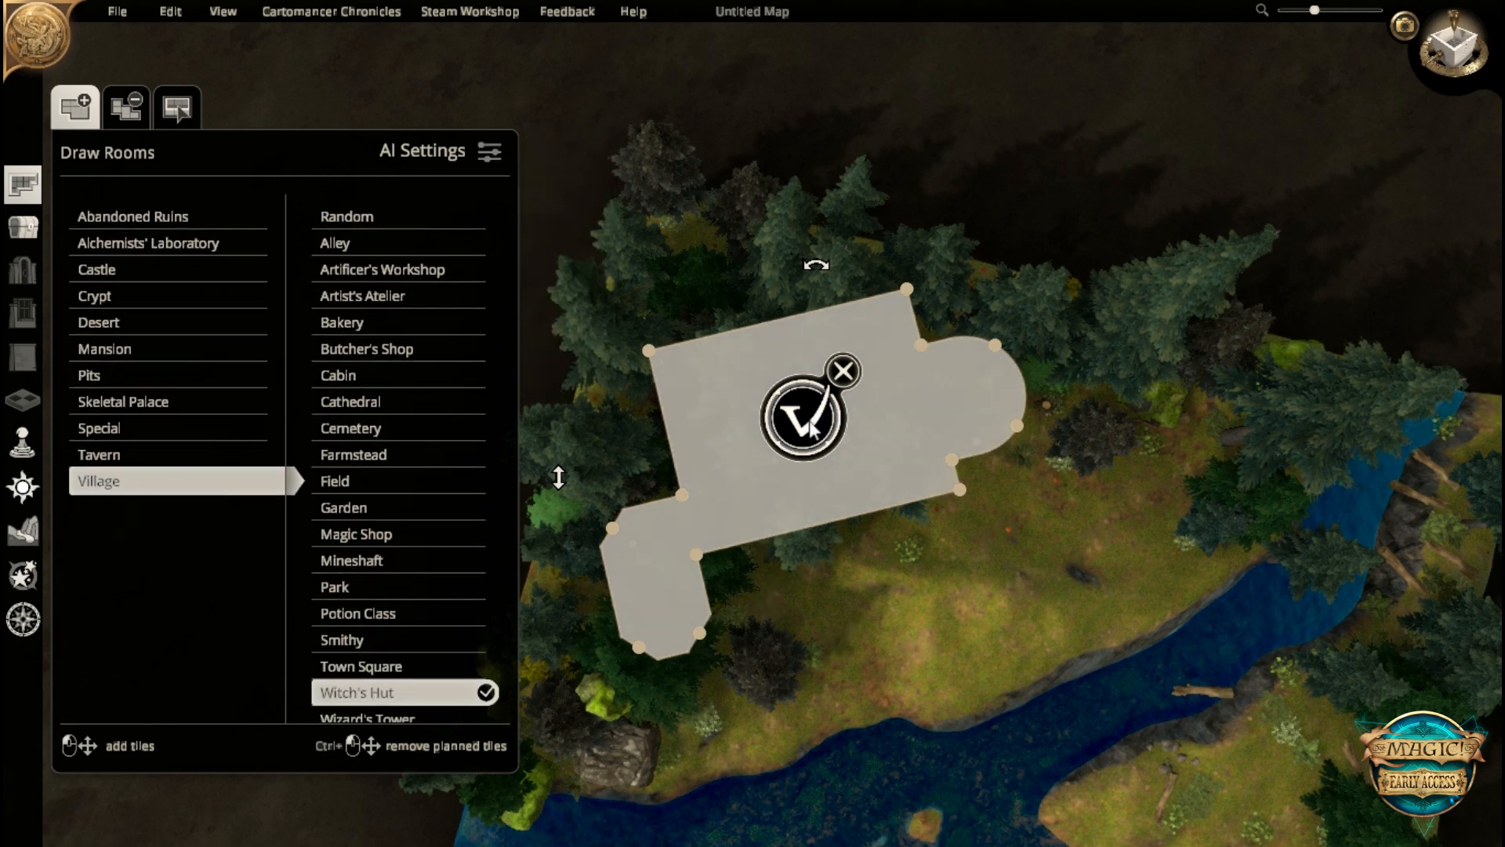
pyautogui.click(804, 417)
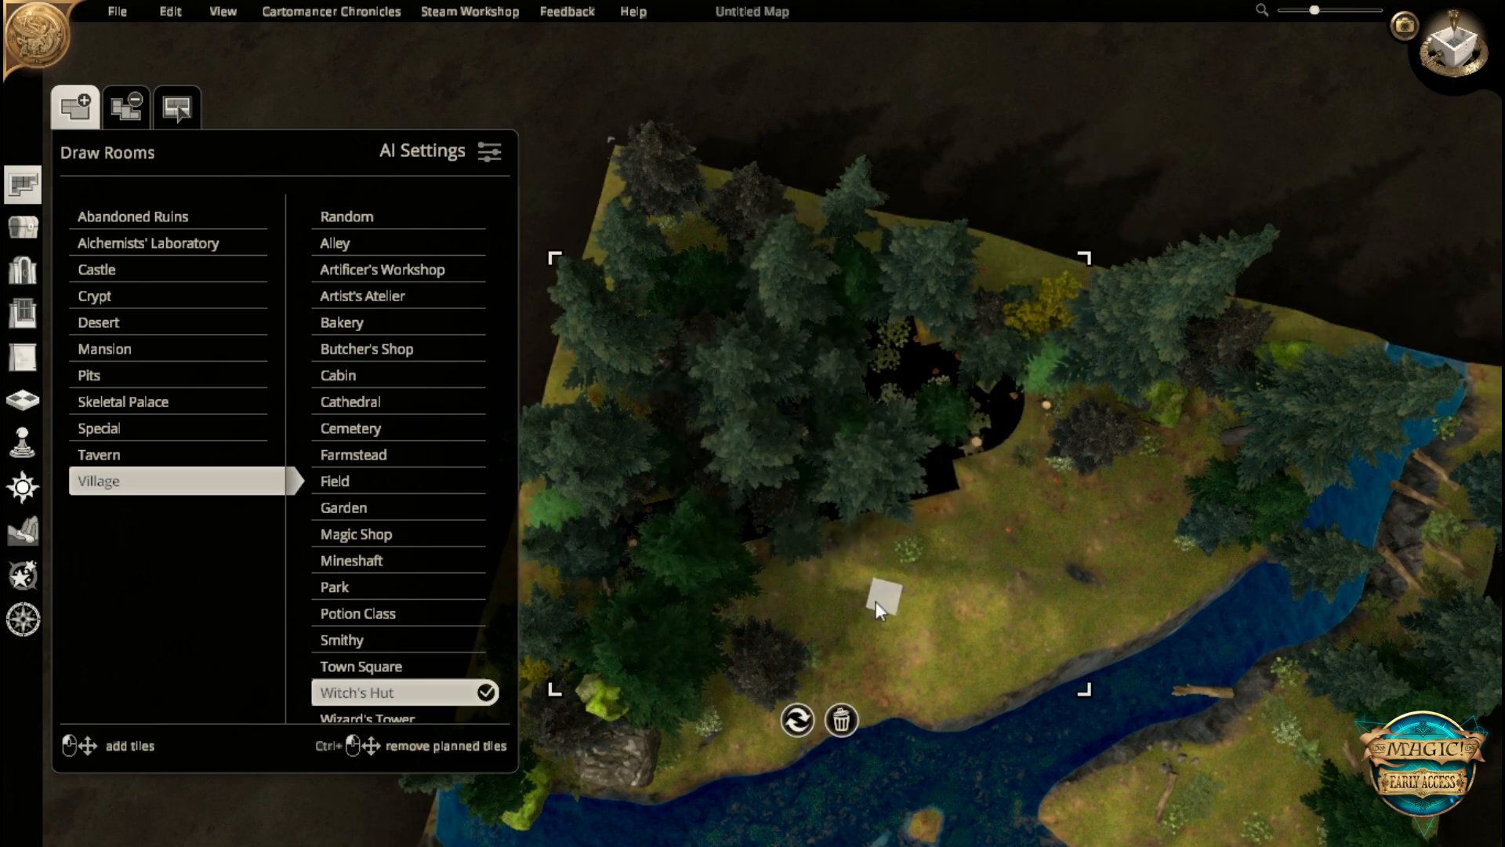
pyautogui.scroll(5, 872, 609)
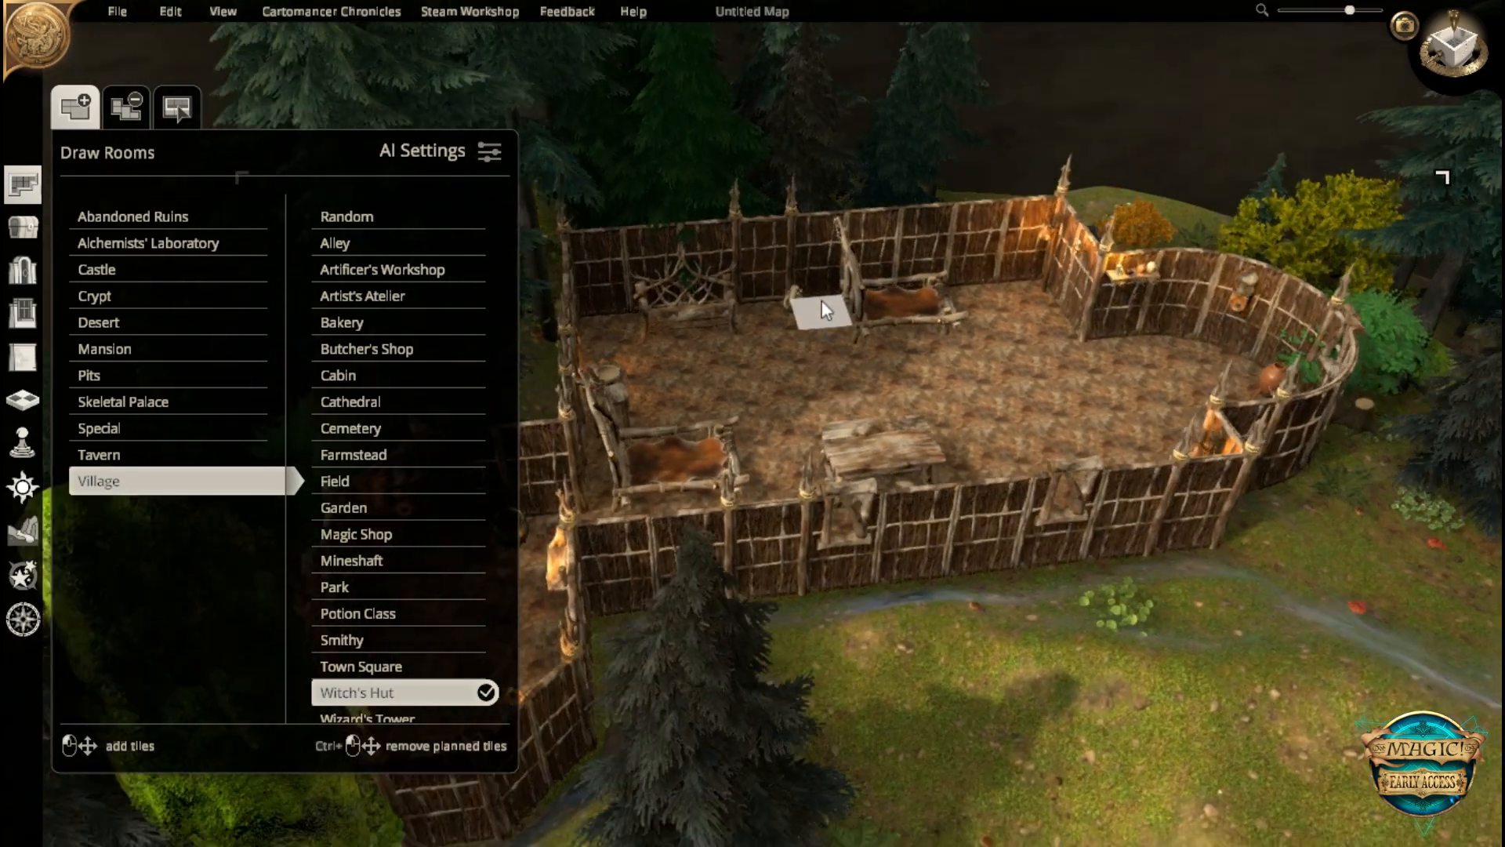
# - Examine the generated hut's walls, furniture and decorations, from the main room to the southwest wing
pyautogui.moveTo(822, 299); pyautogui.dragTo(935, 397, button='middle')
pyautogui.scroll(3, 878, 415)
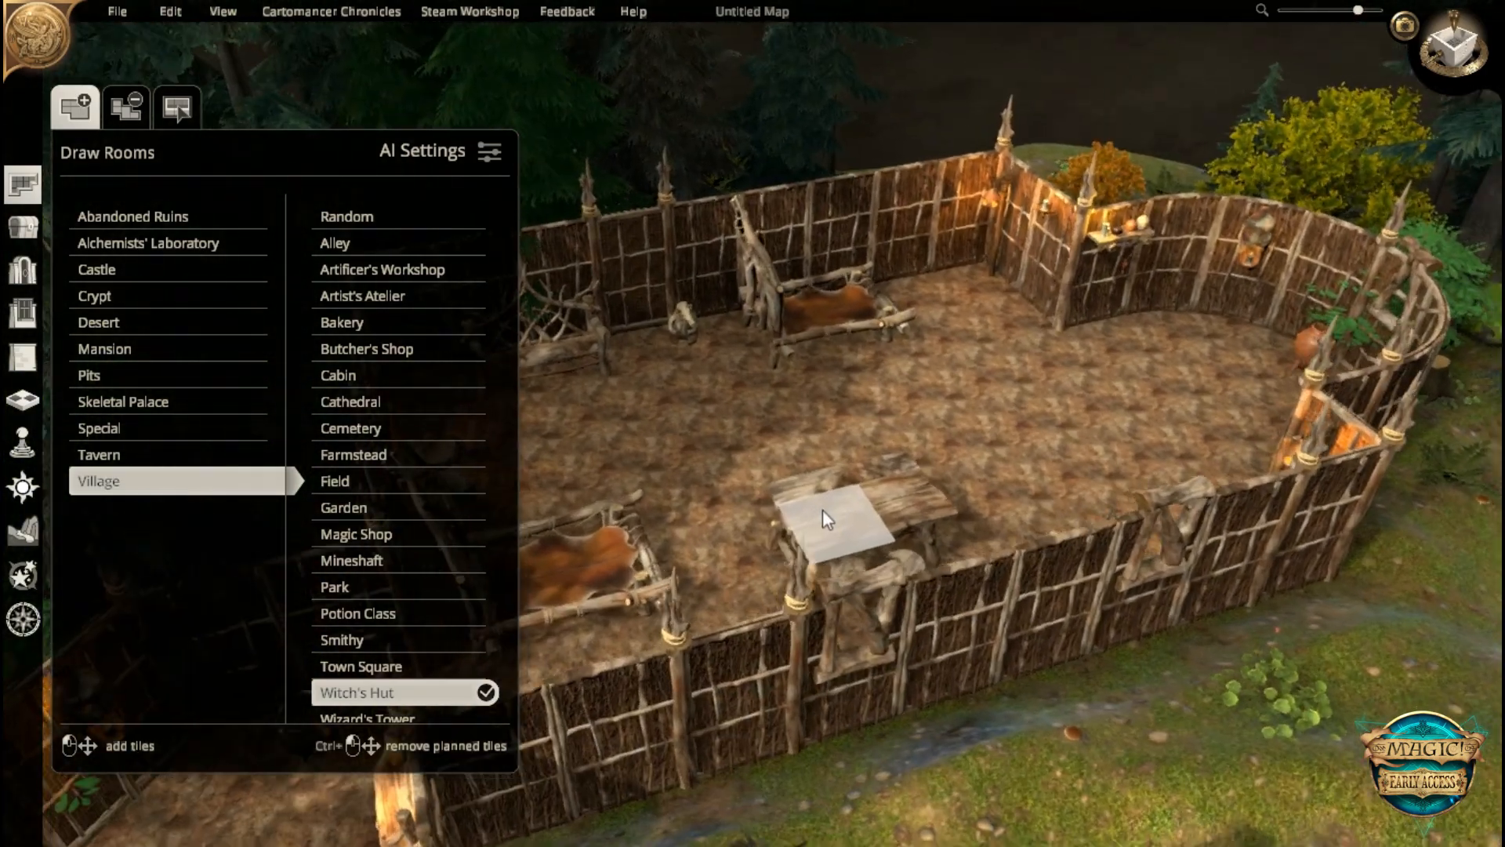
pyautogui.moveTo(822, 518); pyautogui.dragTo(975, 523, button='middle')
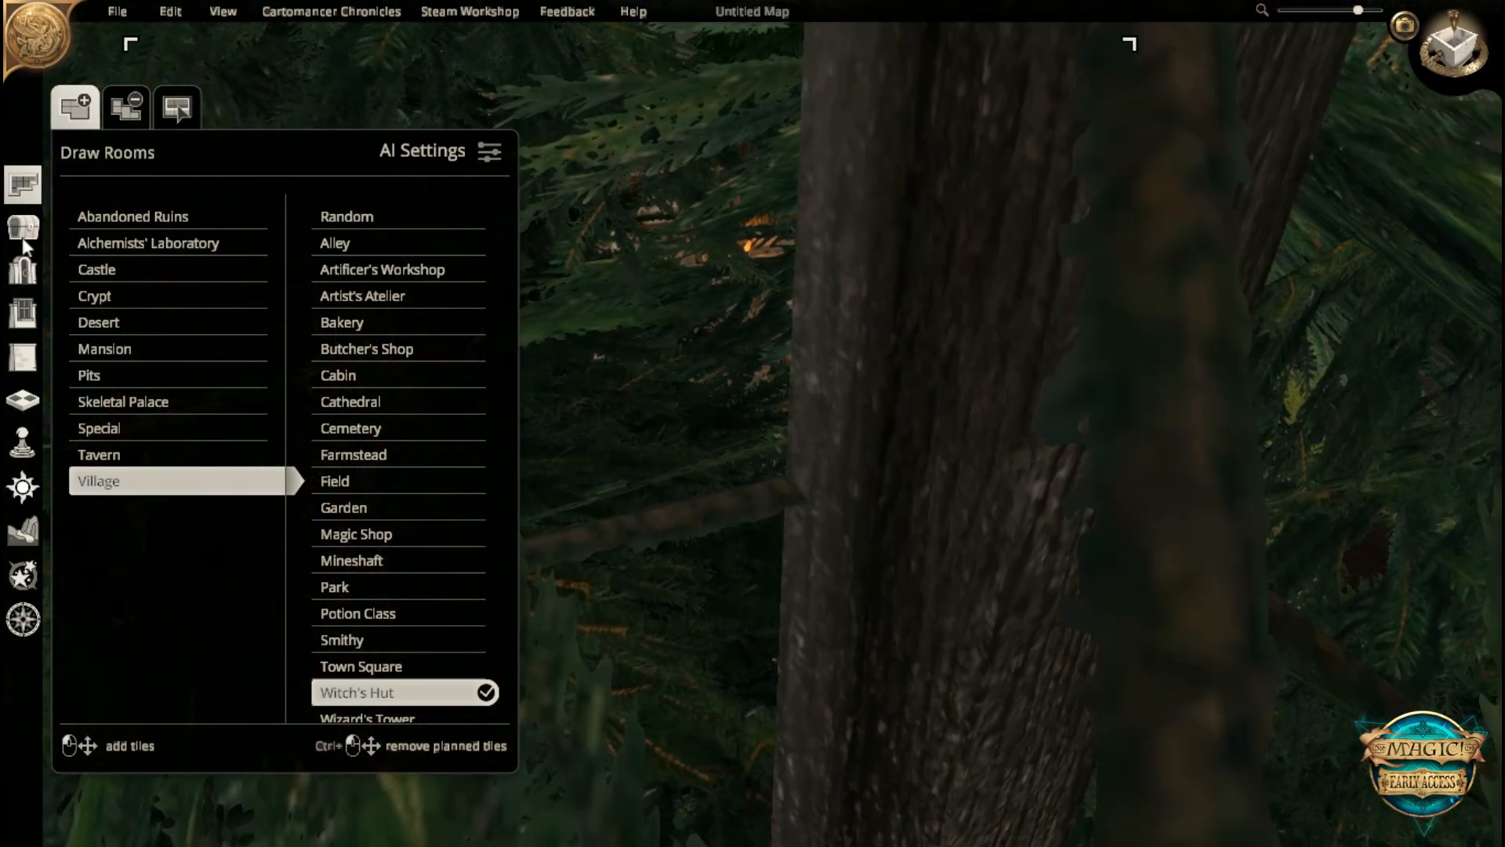
pyautogui.click(23, 227)
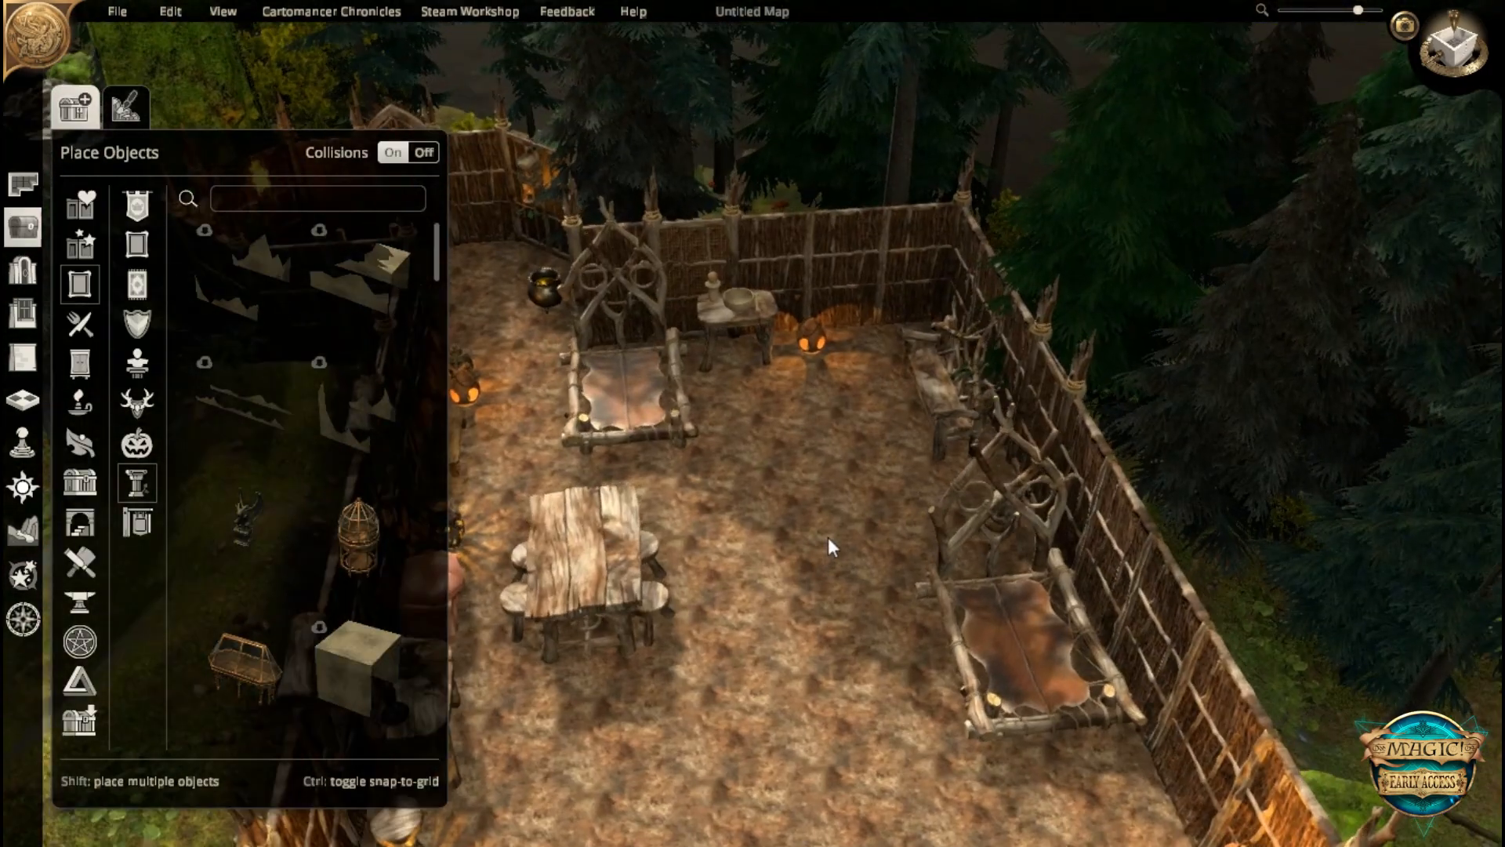
pyautogui.moveTo(828, 538); pyautogui.dragTo(952, 519, button='right')
pyautogui.scroll(3, 925, 523)
pyautogui.moveTo(899, 529); pyautogui.dragTo(1472, 657, button='middle')
pyautogui.scroll(-3, 1129, 509)
pyautogui.moveTo(1028, 514); pyautogui.dragTo(925, 517, button='right')
pyautogui.moveTo(924, 508); pyautogui.dragTo(1300, 413, button='middle')
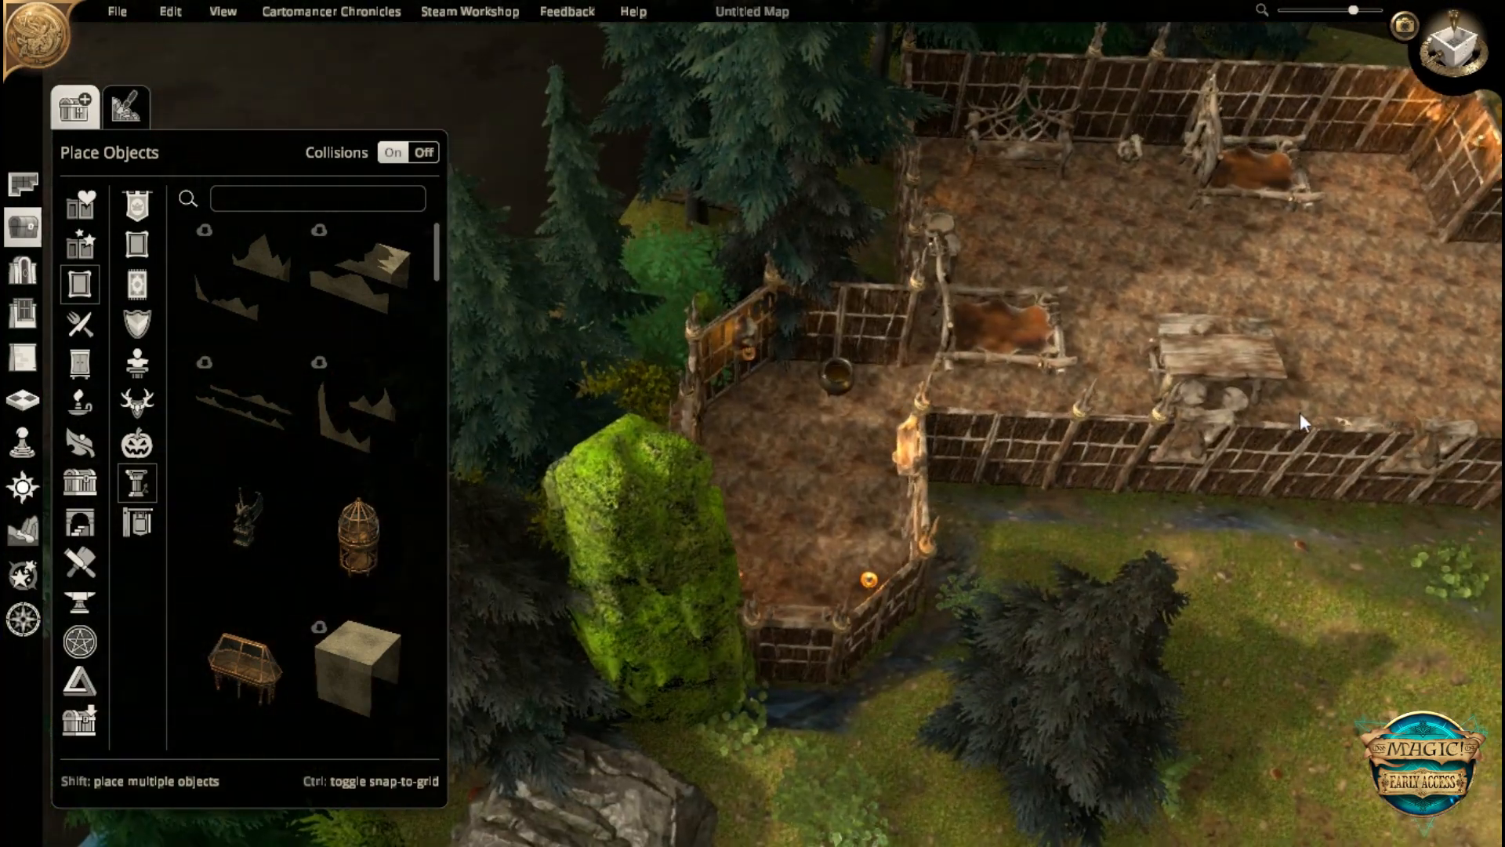
pyautogui.moveTo(1082, 458); pyautogui.dragTo(1023, 456, button='middle')
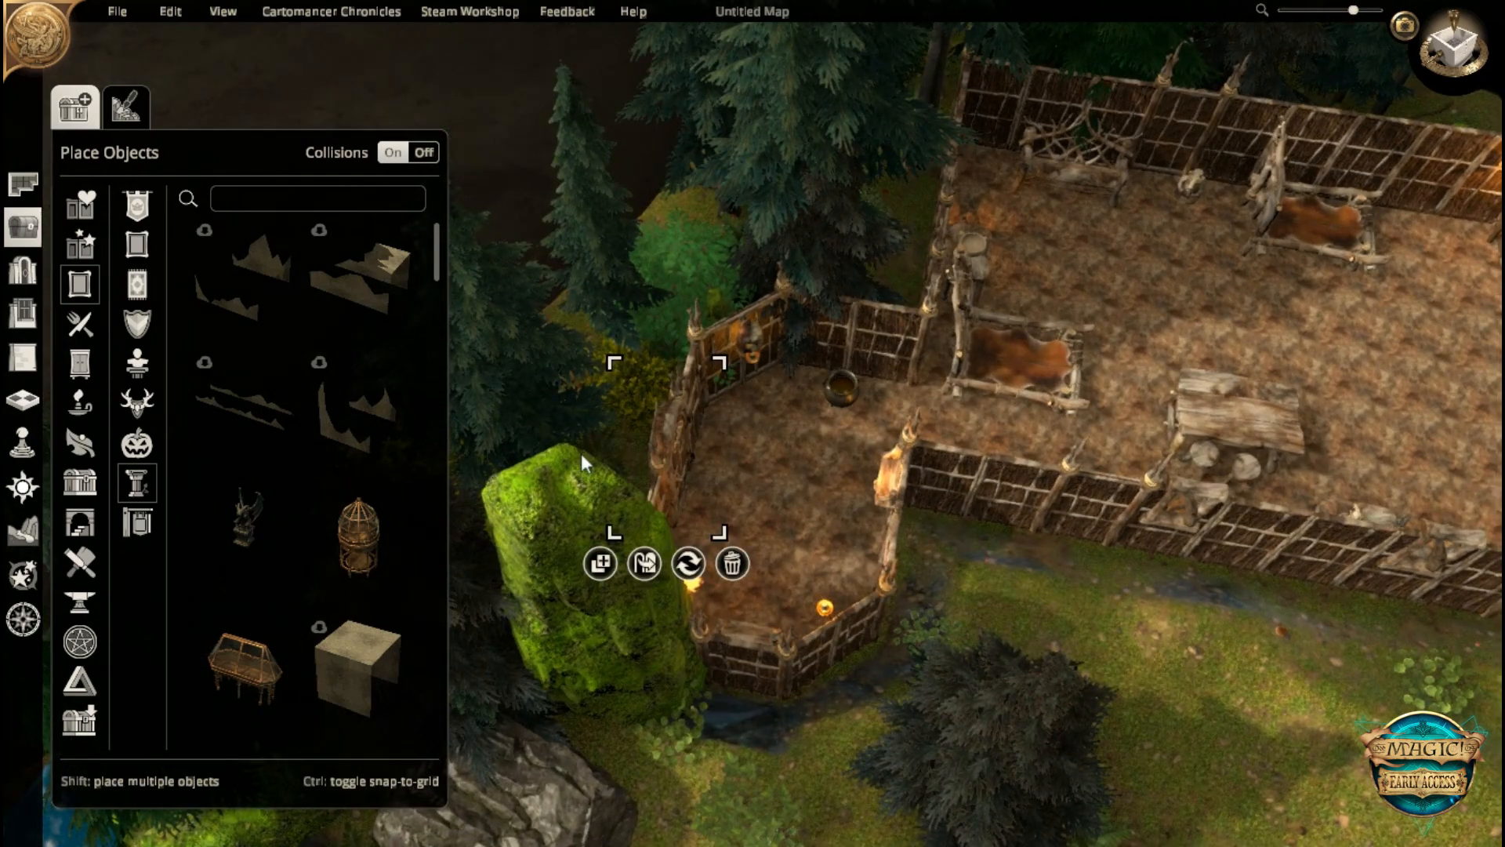
# - Look through the double, rock and other door categories for an entrance that suits the hut
pyautogui.click(23, 271)
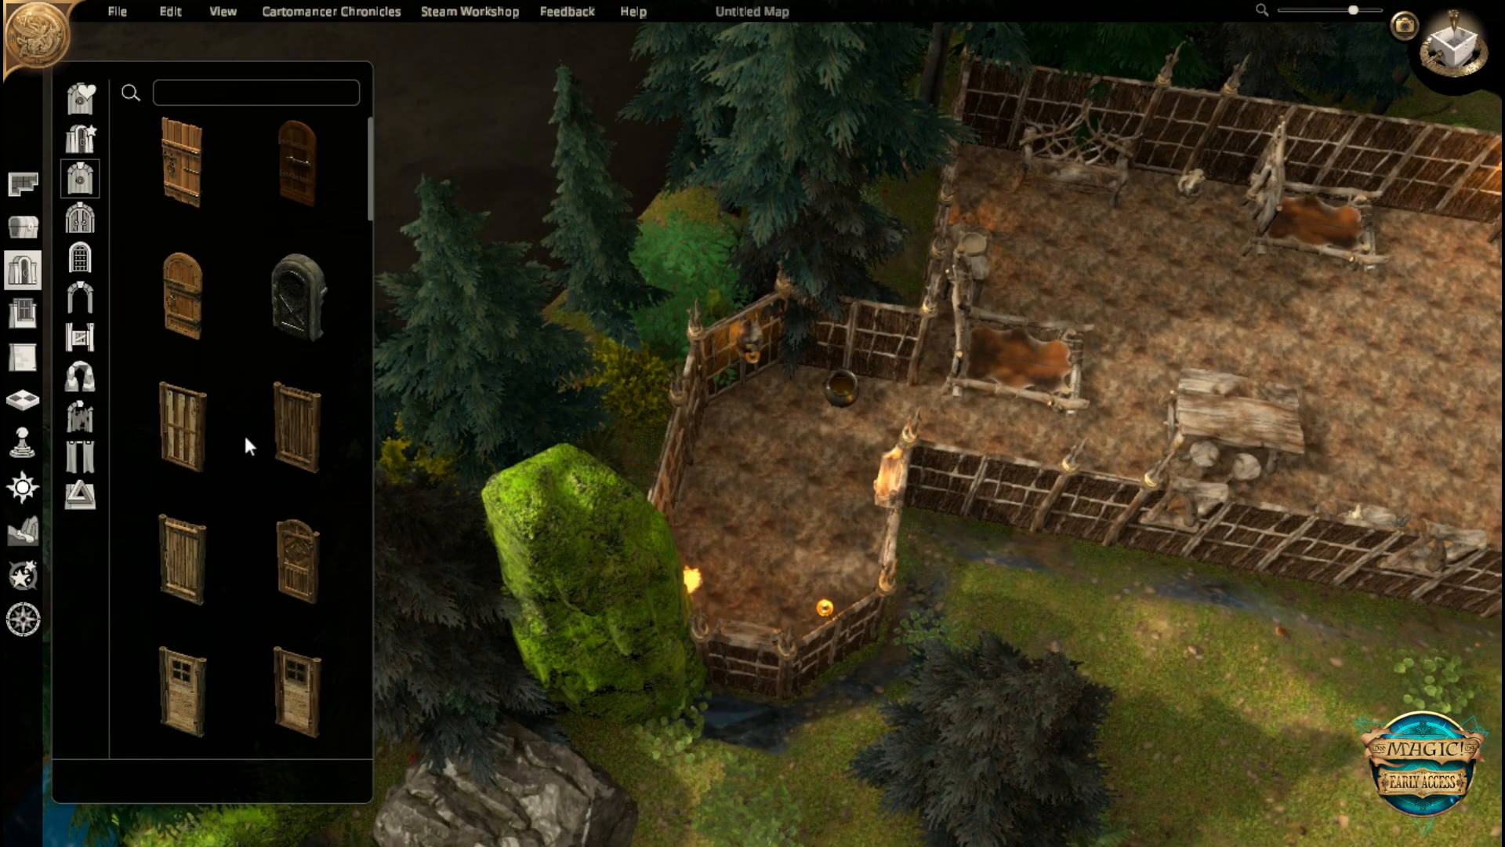
pyautogui.click(77, 221)
pyautogui.scroll(-3, 284, 533)
pyautogui.scroll(-10, 260, 541)
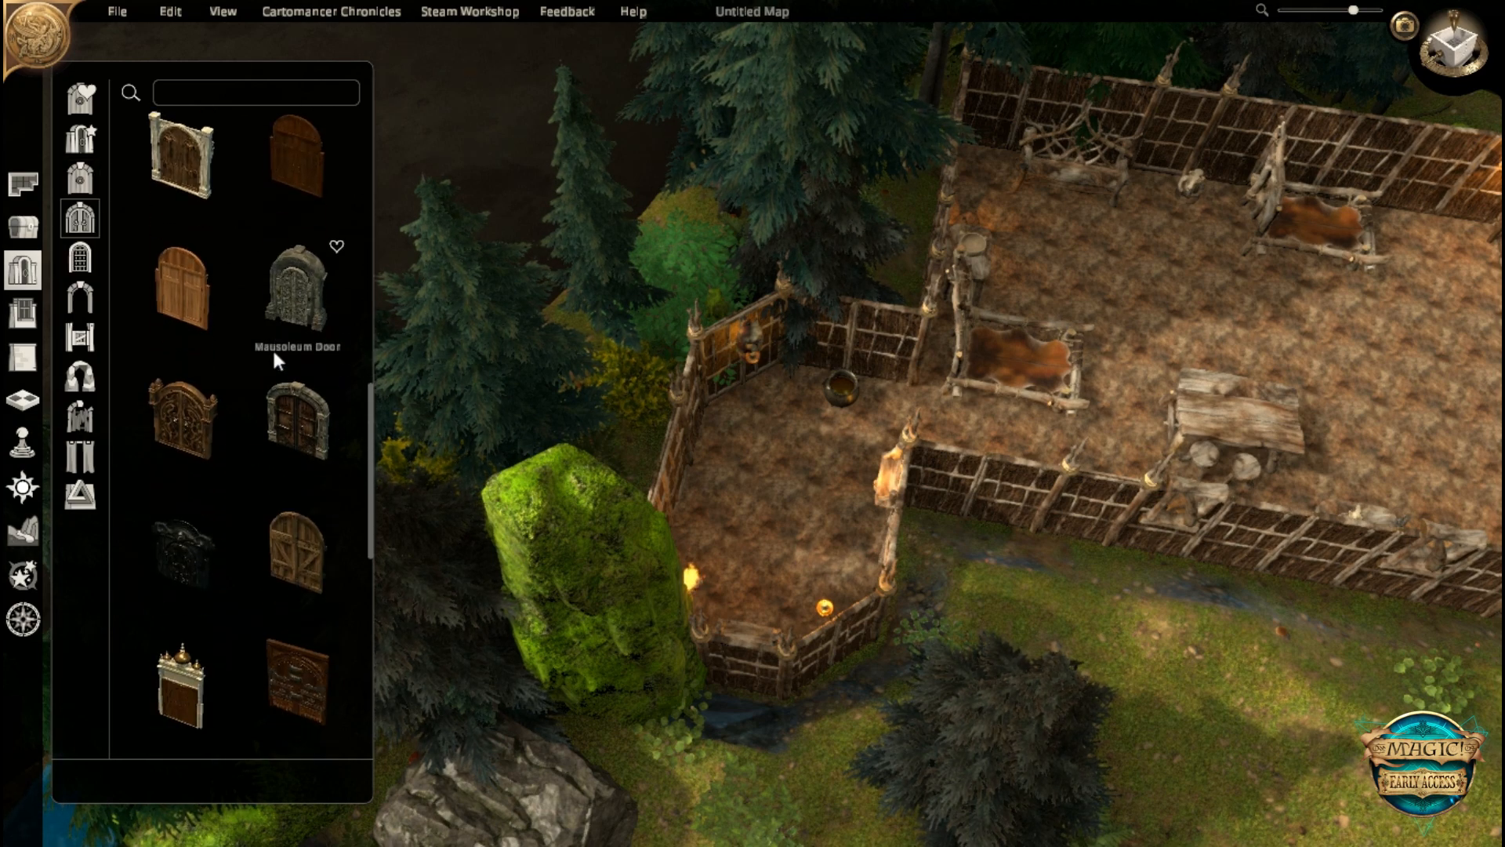
pyautogui.scroll(-4, 276, 412)
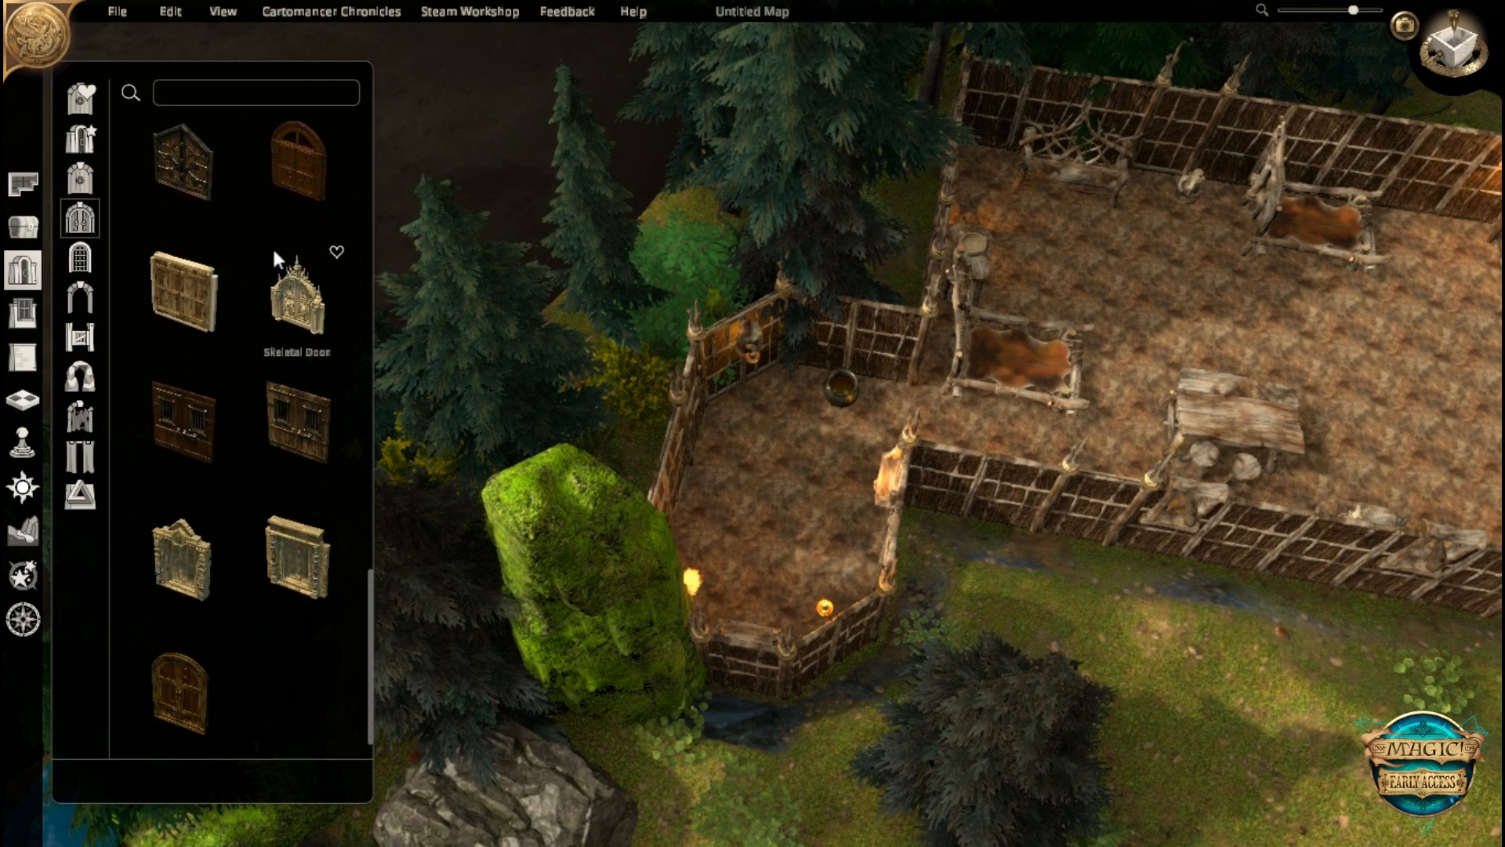
pyautogui.click(214, 91)
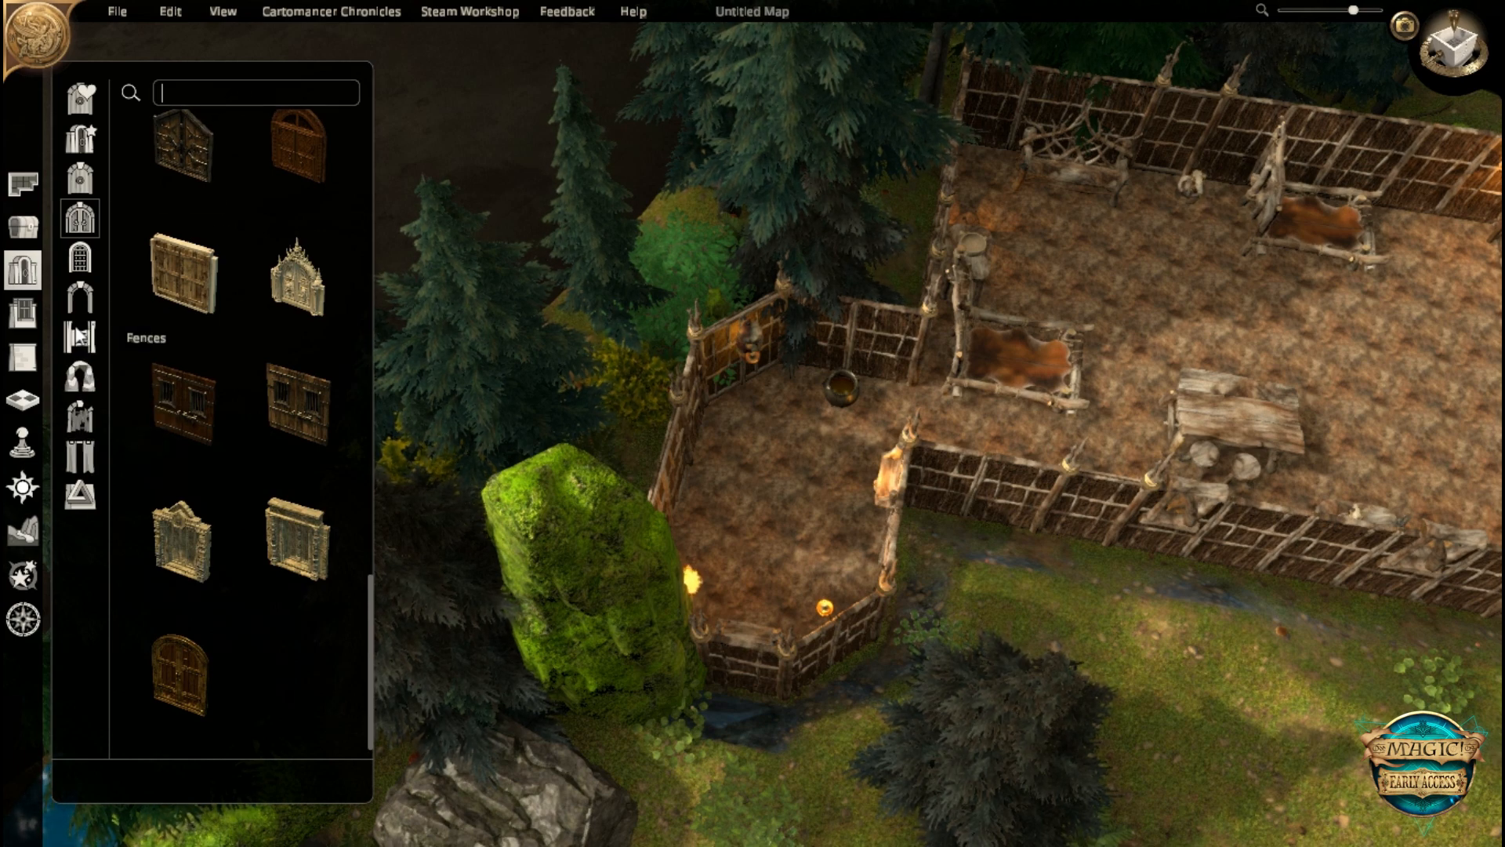
pyautogui.click(79, 379)
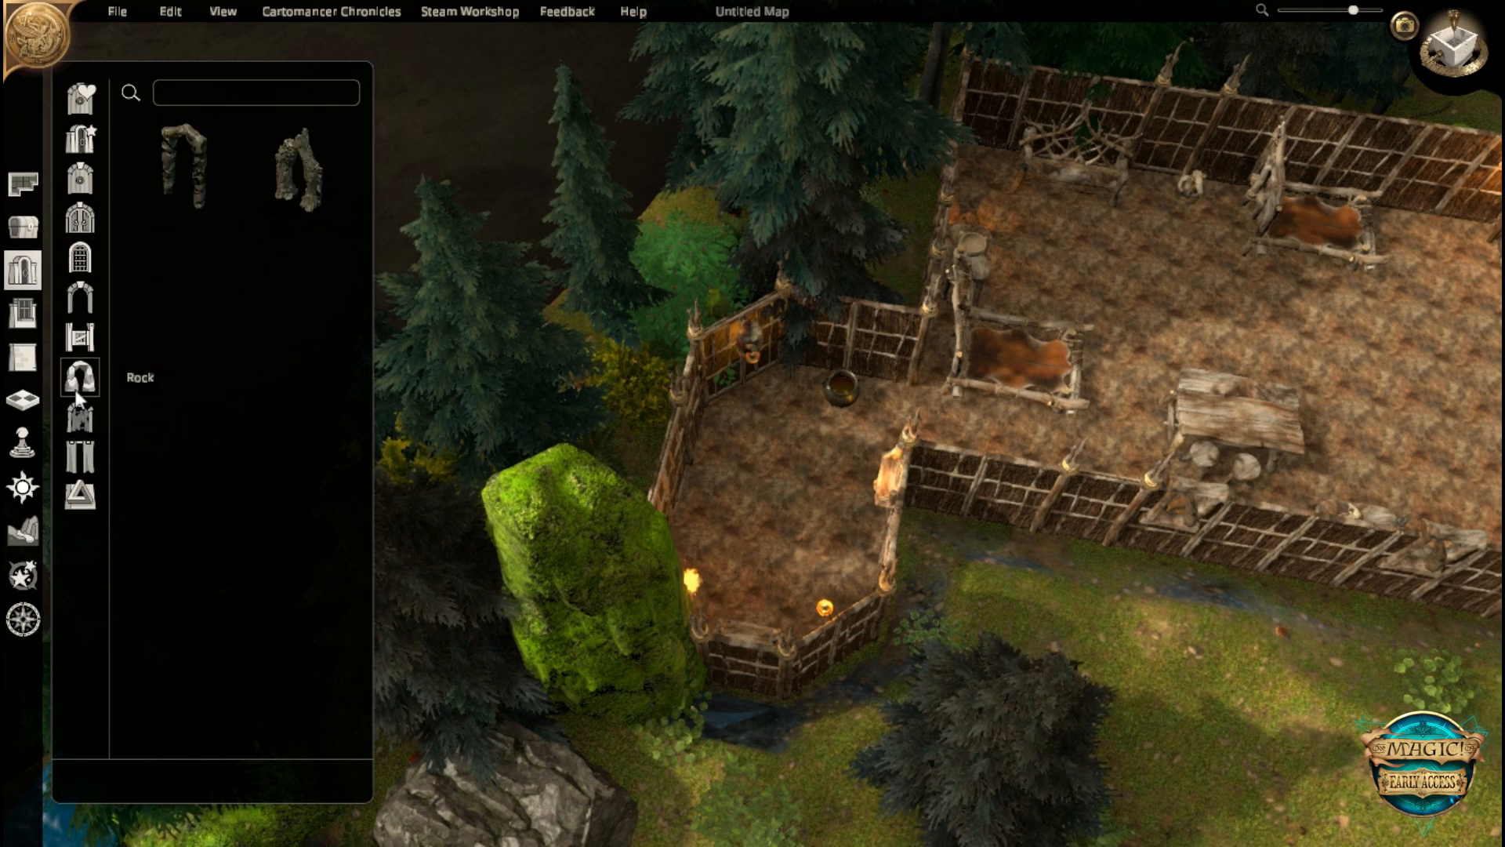
pyautogui.click(80, 496)
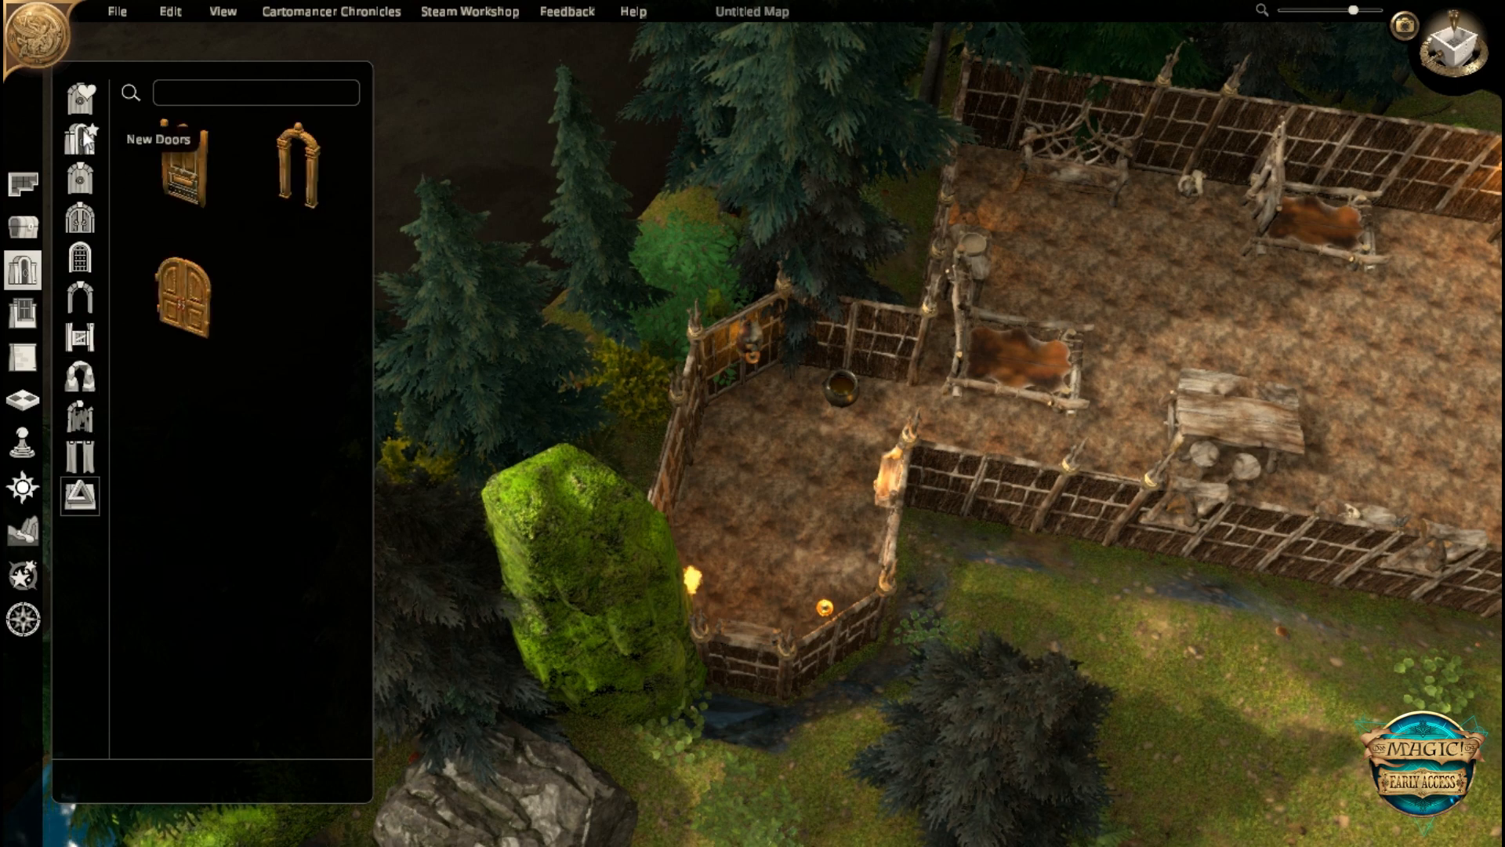
pyautogui.click(82, 179)
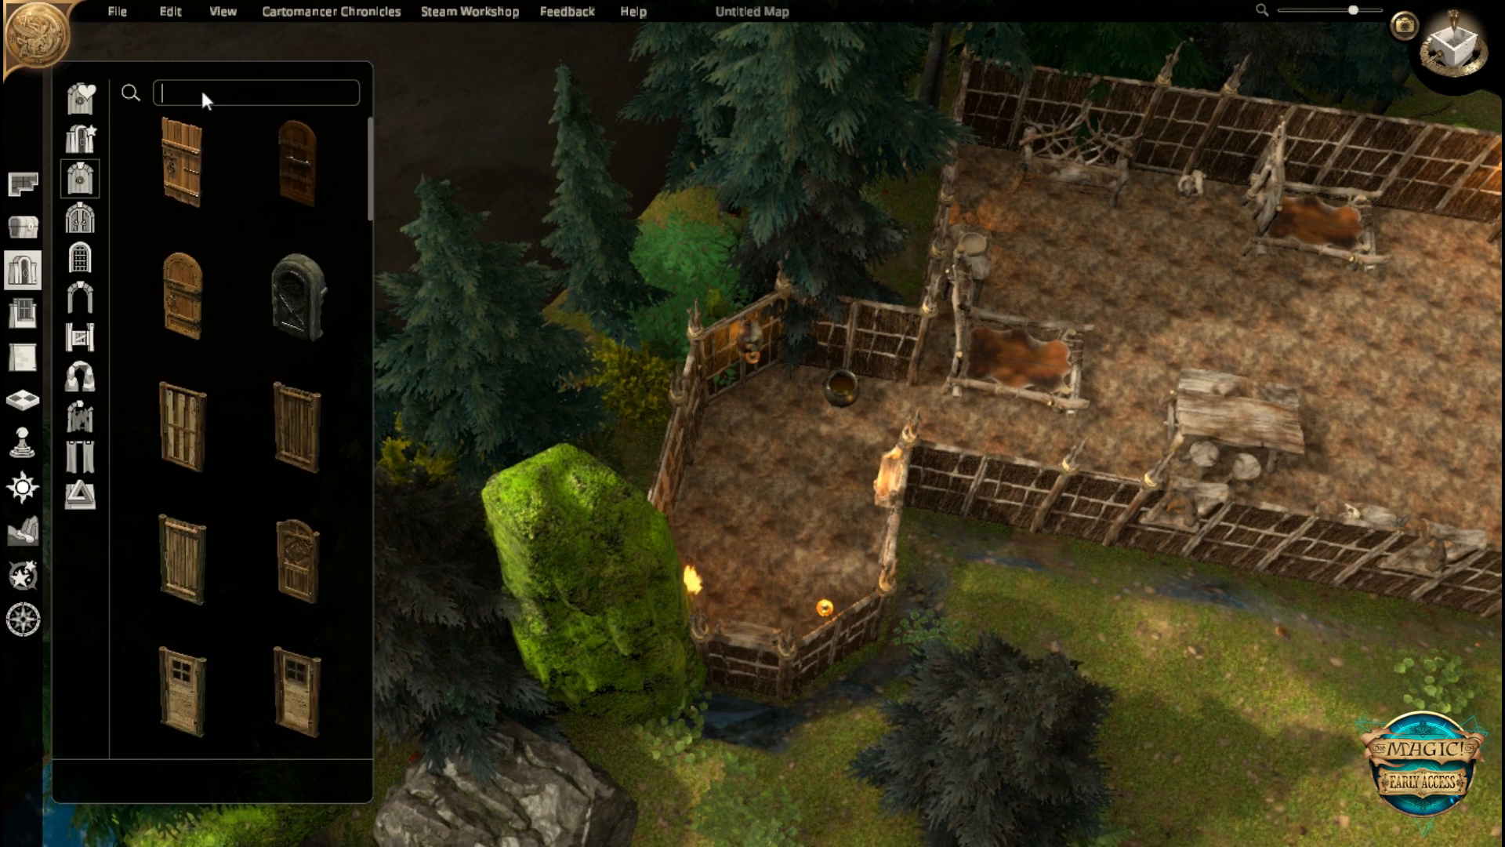
pyautogui.click(201, 92)
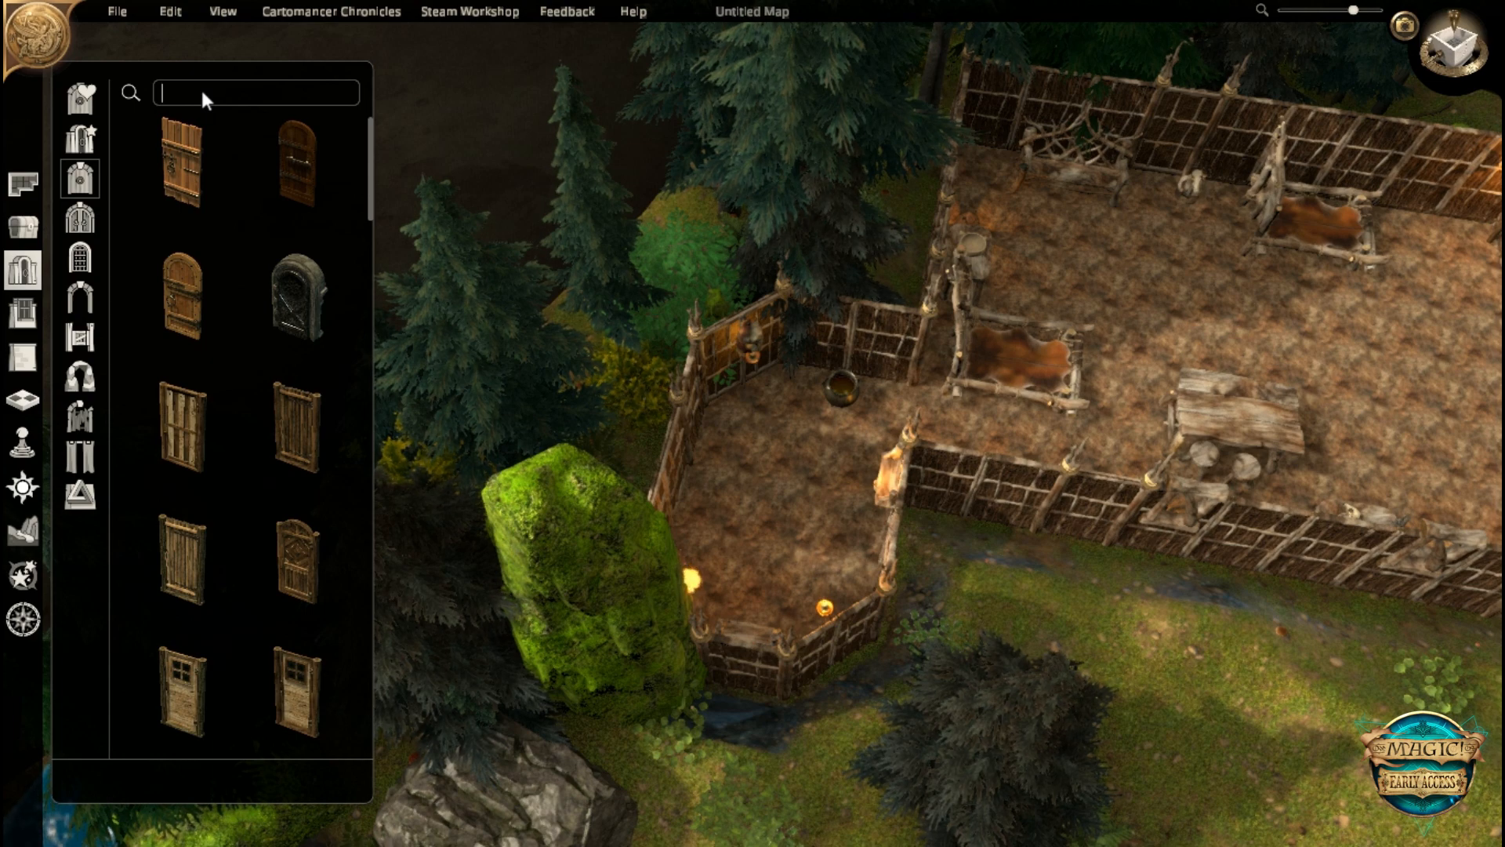
pyautogui.write('drif')
pyautogui.press('BackSpace')
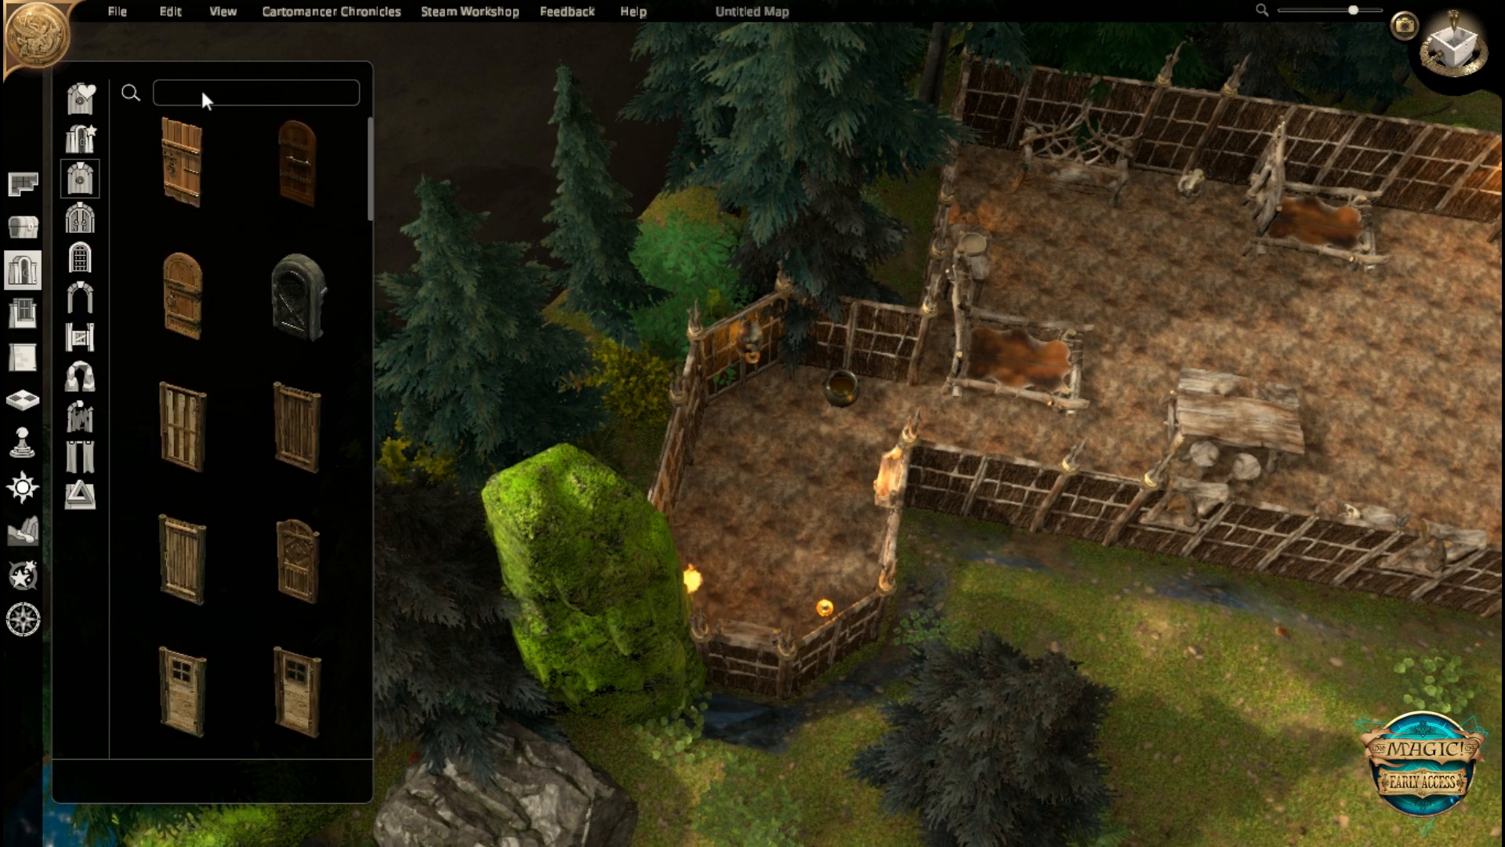
# - Place the single branch-framed door with skulls and antlers in the hut's south wall, between the two windows
pyautogui.scroll(-8, 303, 457)
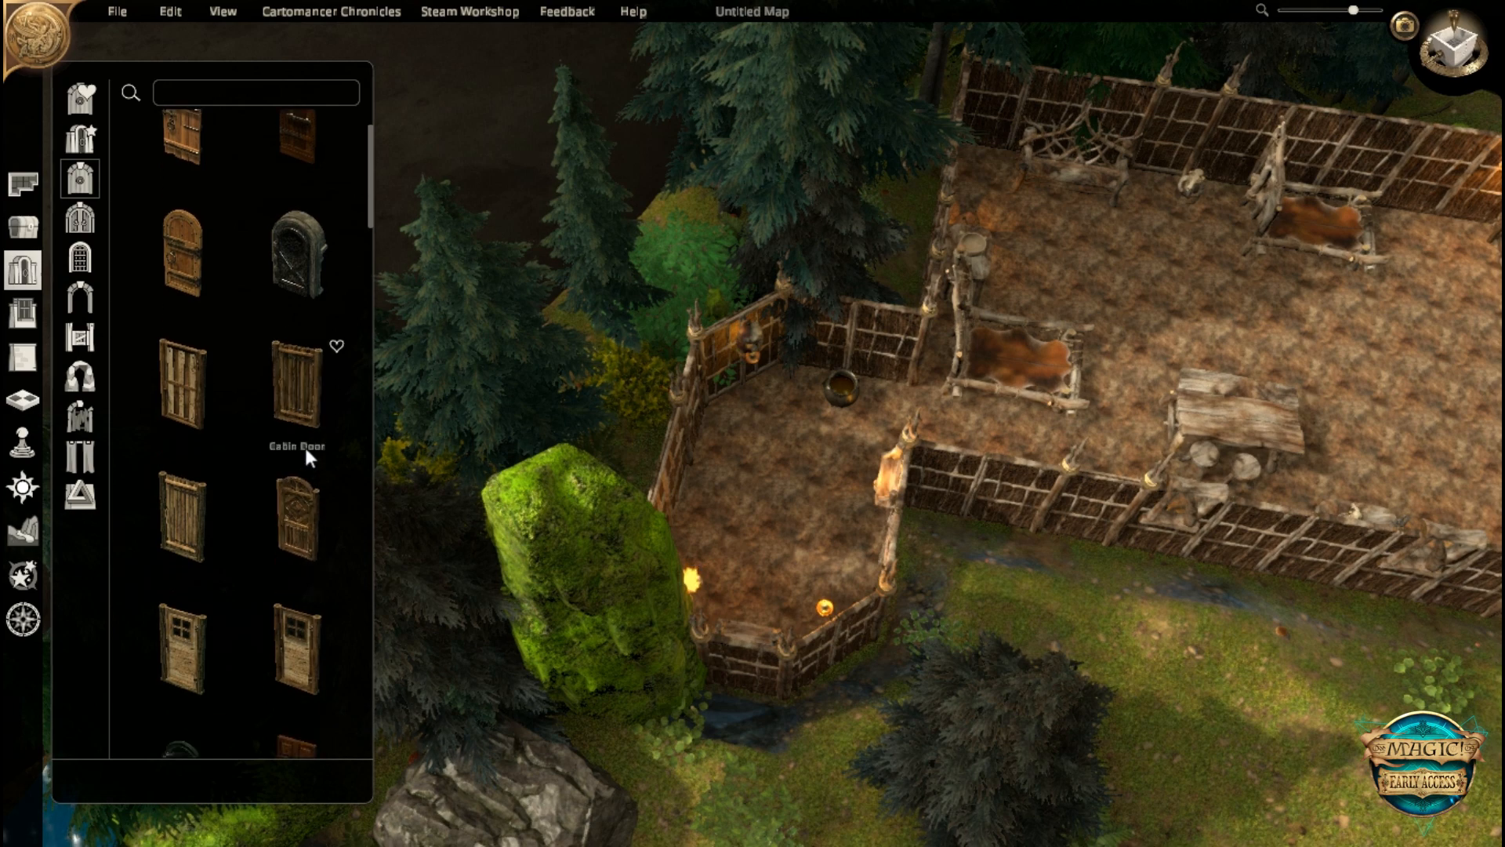
pyautogui.scroll(-10, 235, 352)
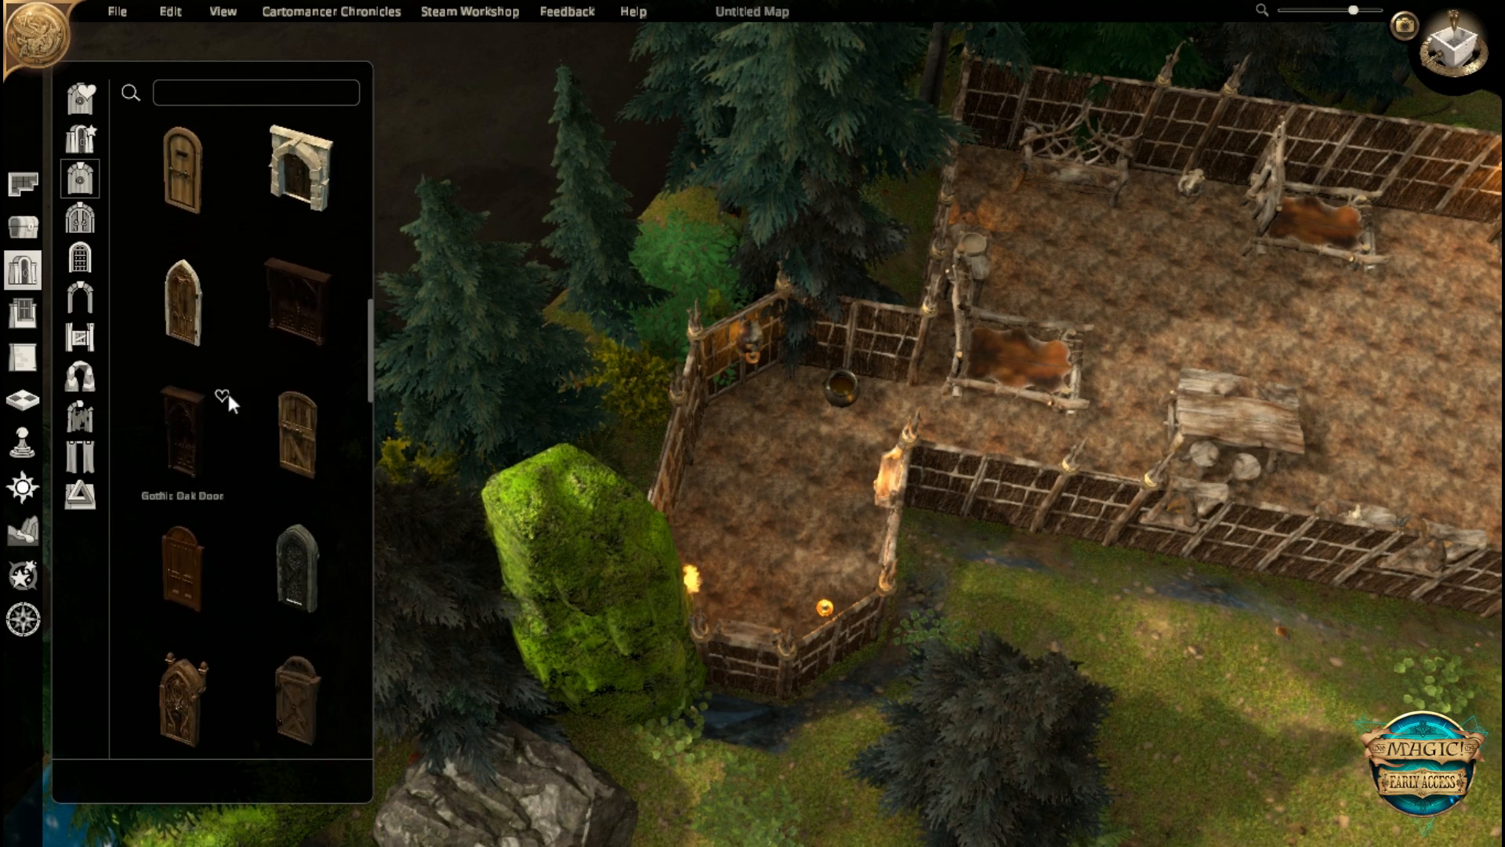
pyautogui.scroll(-10, 251, 559)
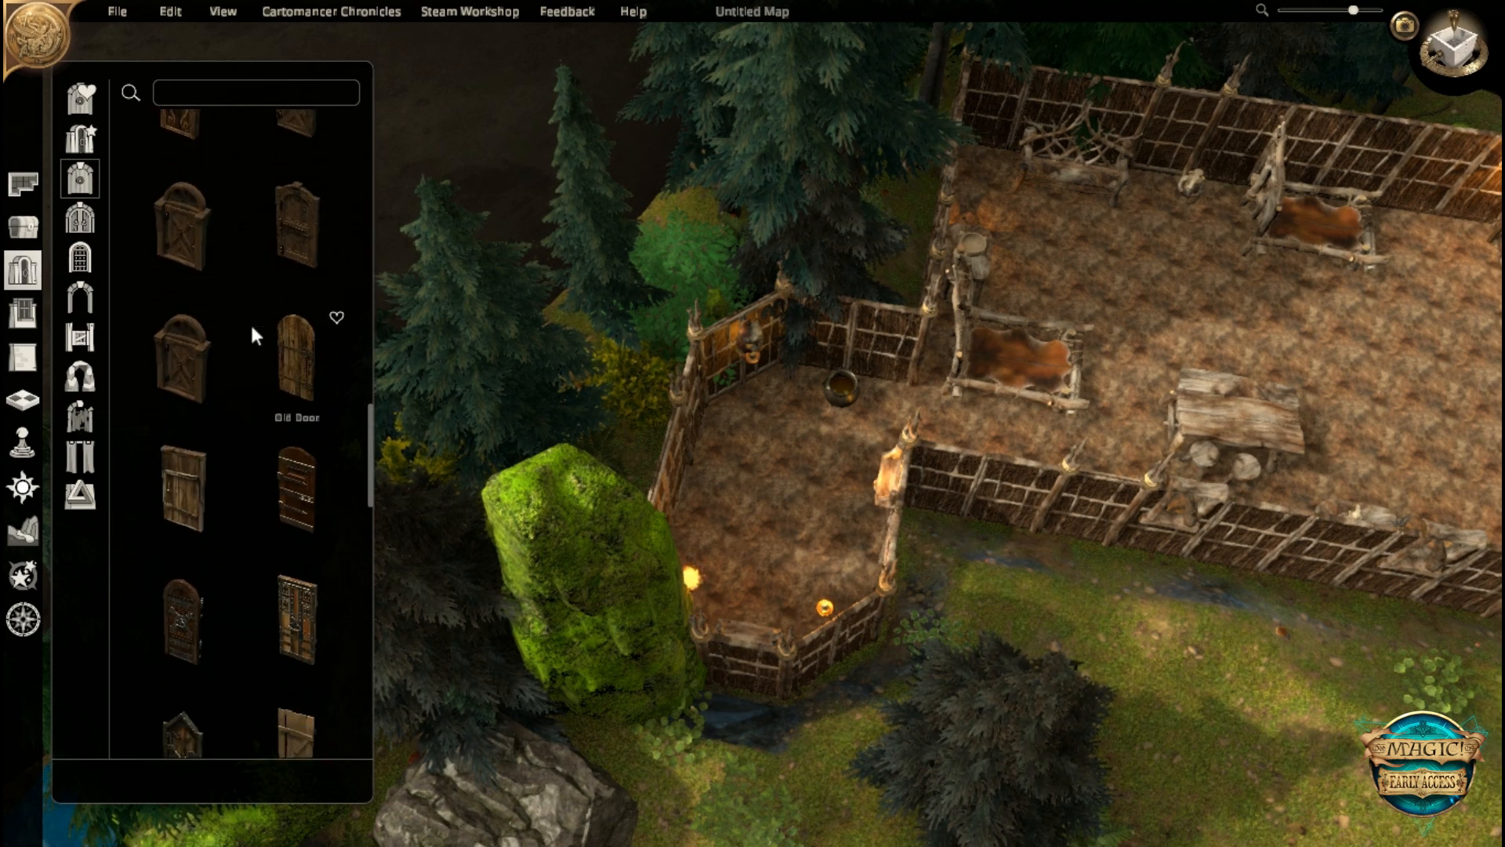
pyautogui.scroll(-10, 227, 476)
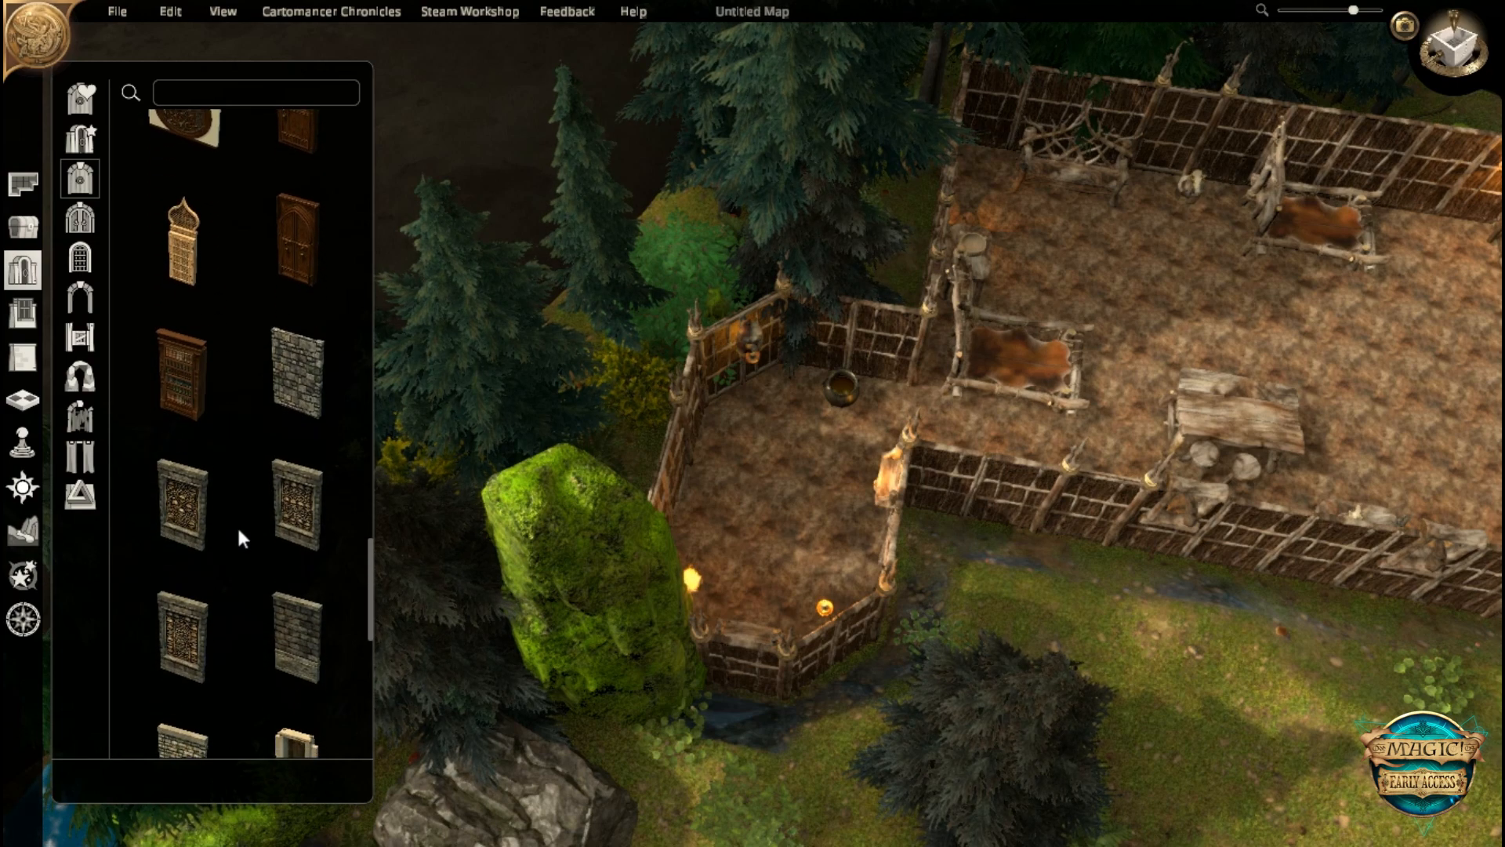
pyautogui.scroll(-3, 242, 538)
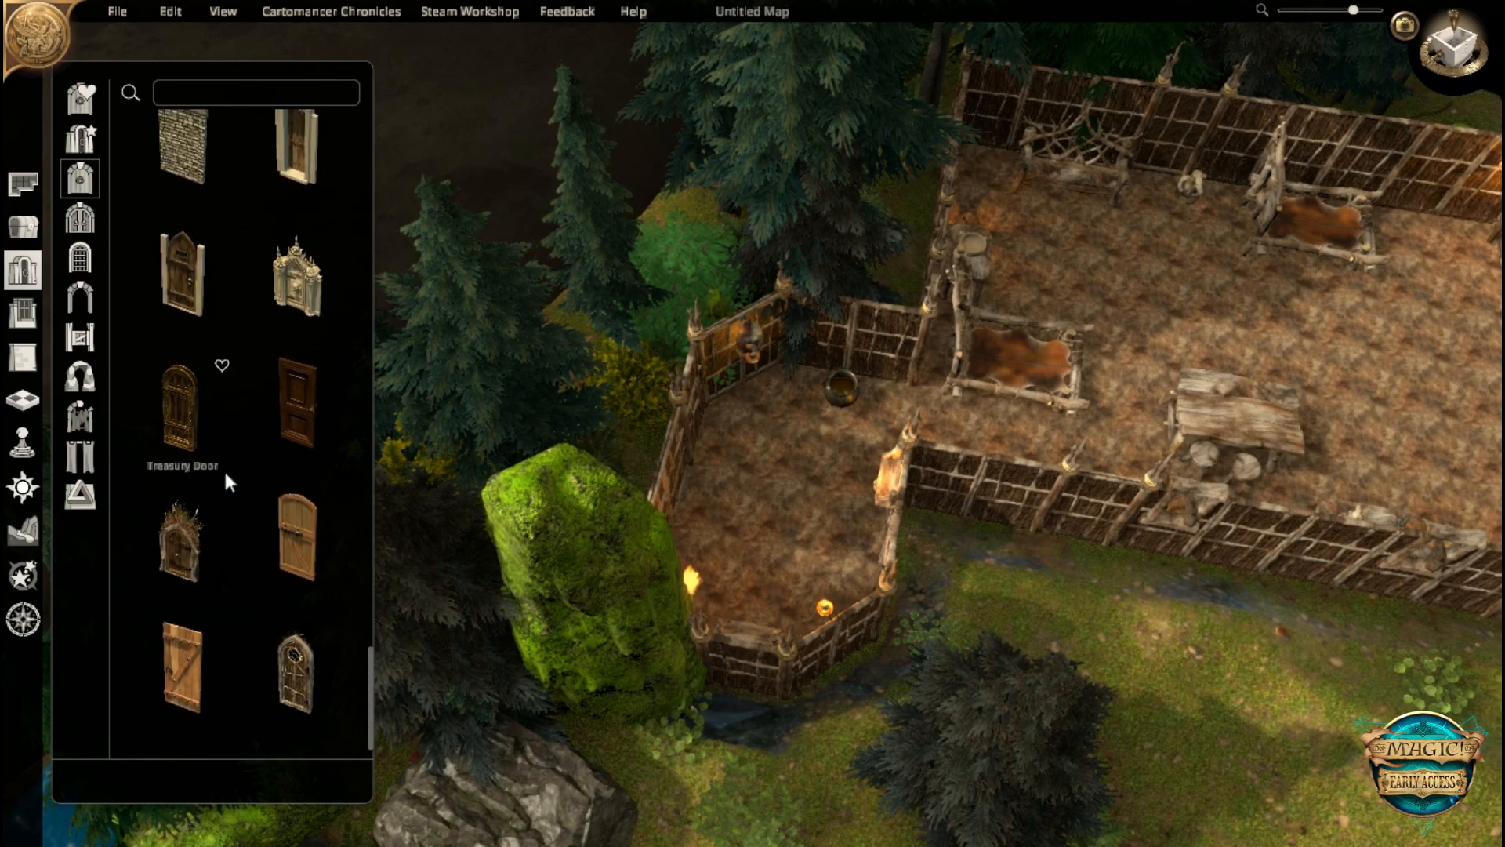
pyautogui.click(184, 541)
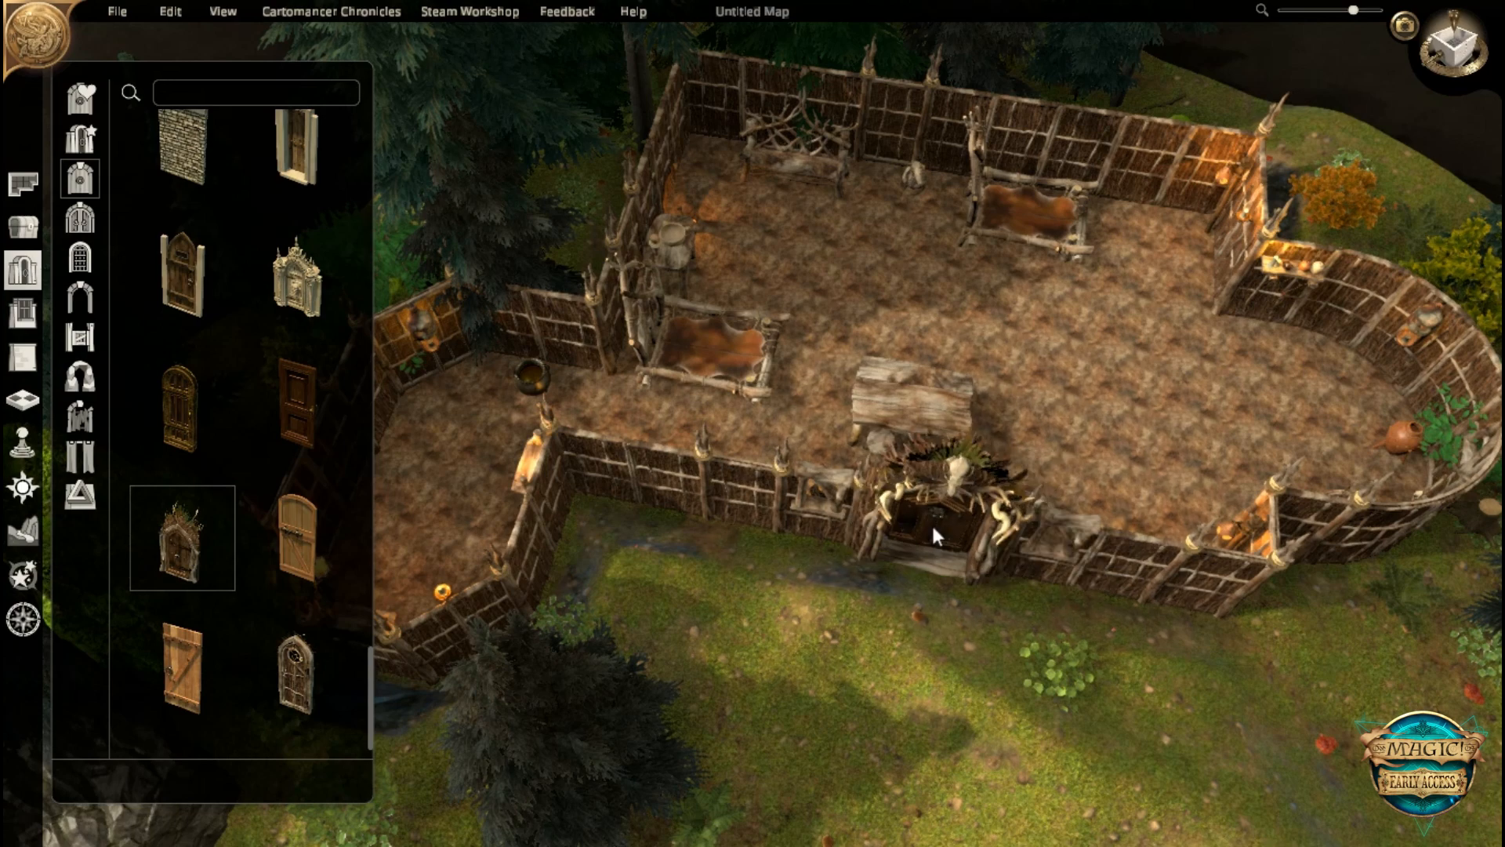
pyautogui.click(933, 528)
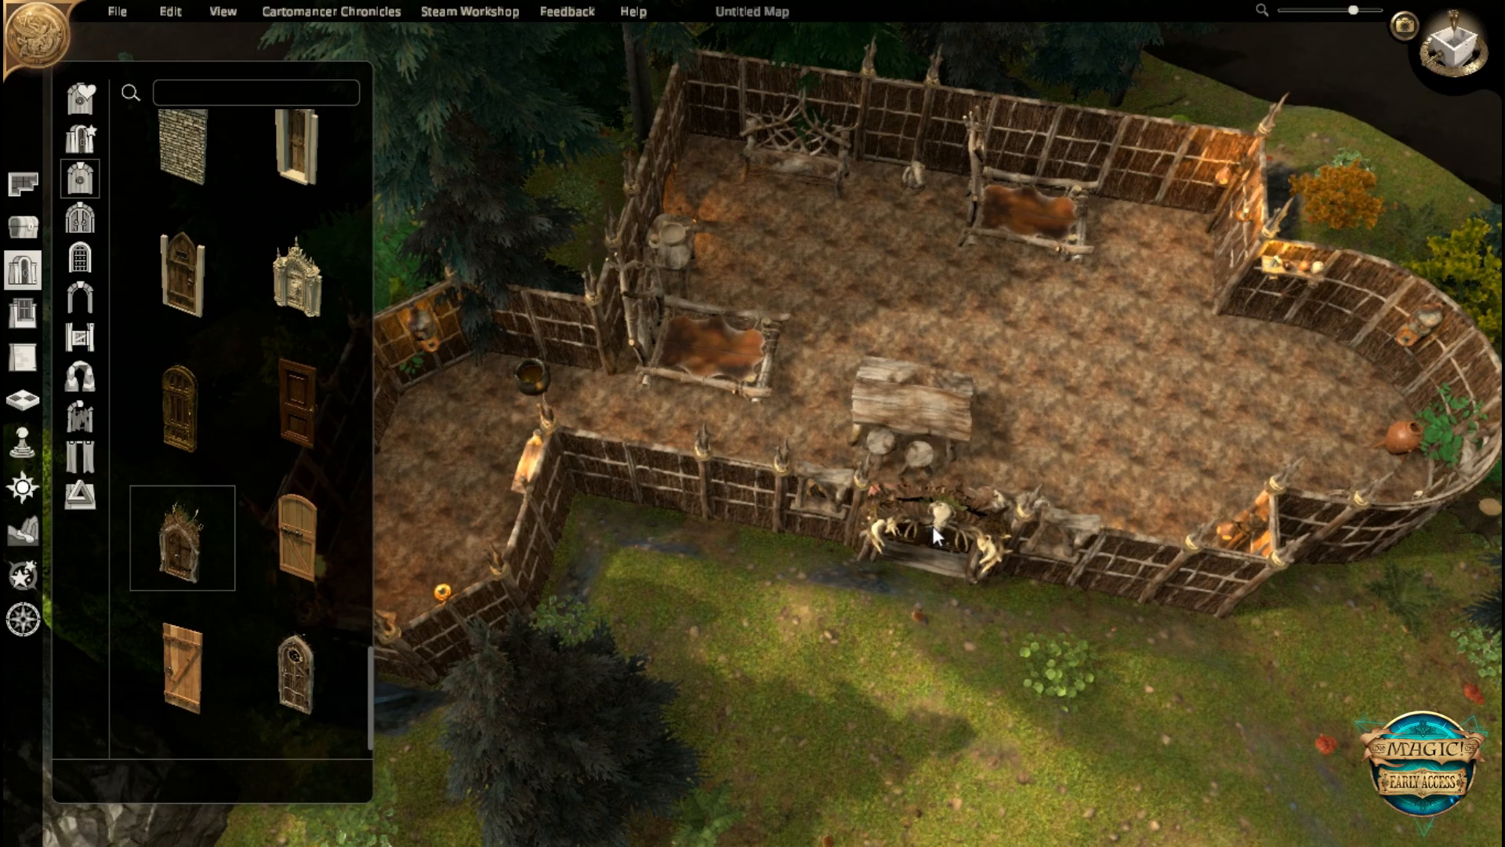
# - Inspect the new skull-adorned entrance door up close and open it
pyautogui.moveTo(907, 731); pyautogui.dragTo(971, 433, button='middle')
pyautogui.click(969, 423)
pyautogui.scroll(5, 1149, 600)
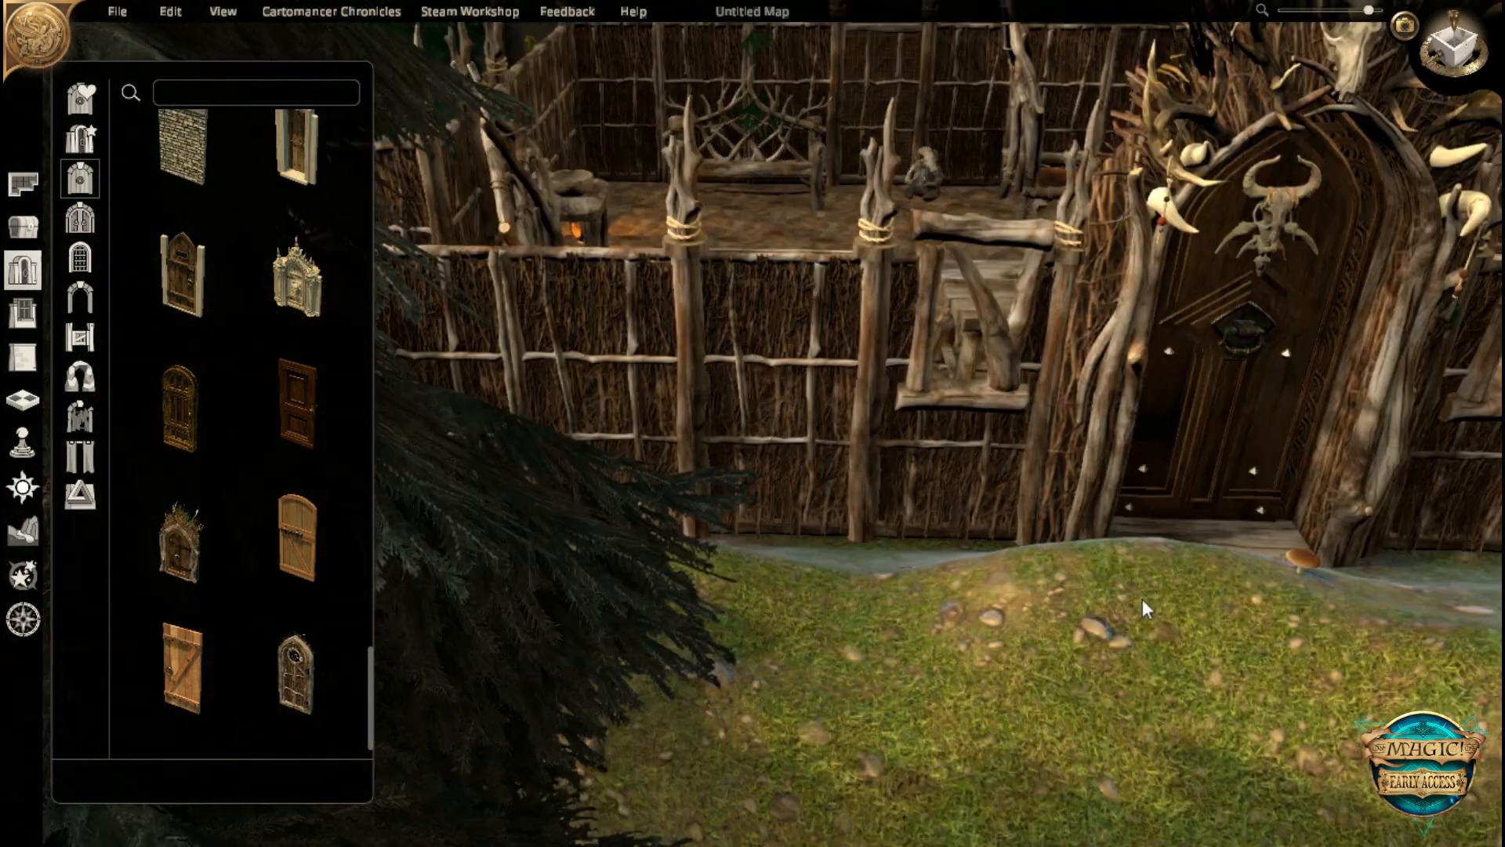
pyautogui.moveTo(1142, 599); pyautogui.dragTo(687, 757, button='right')
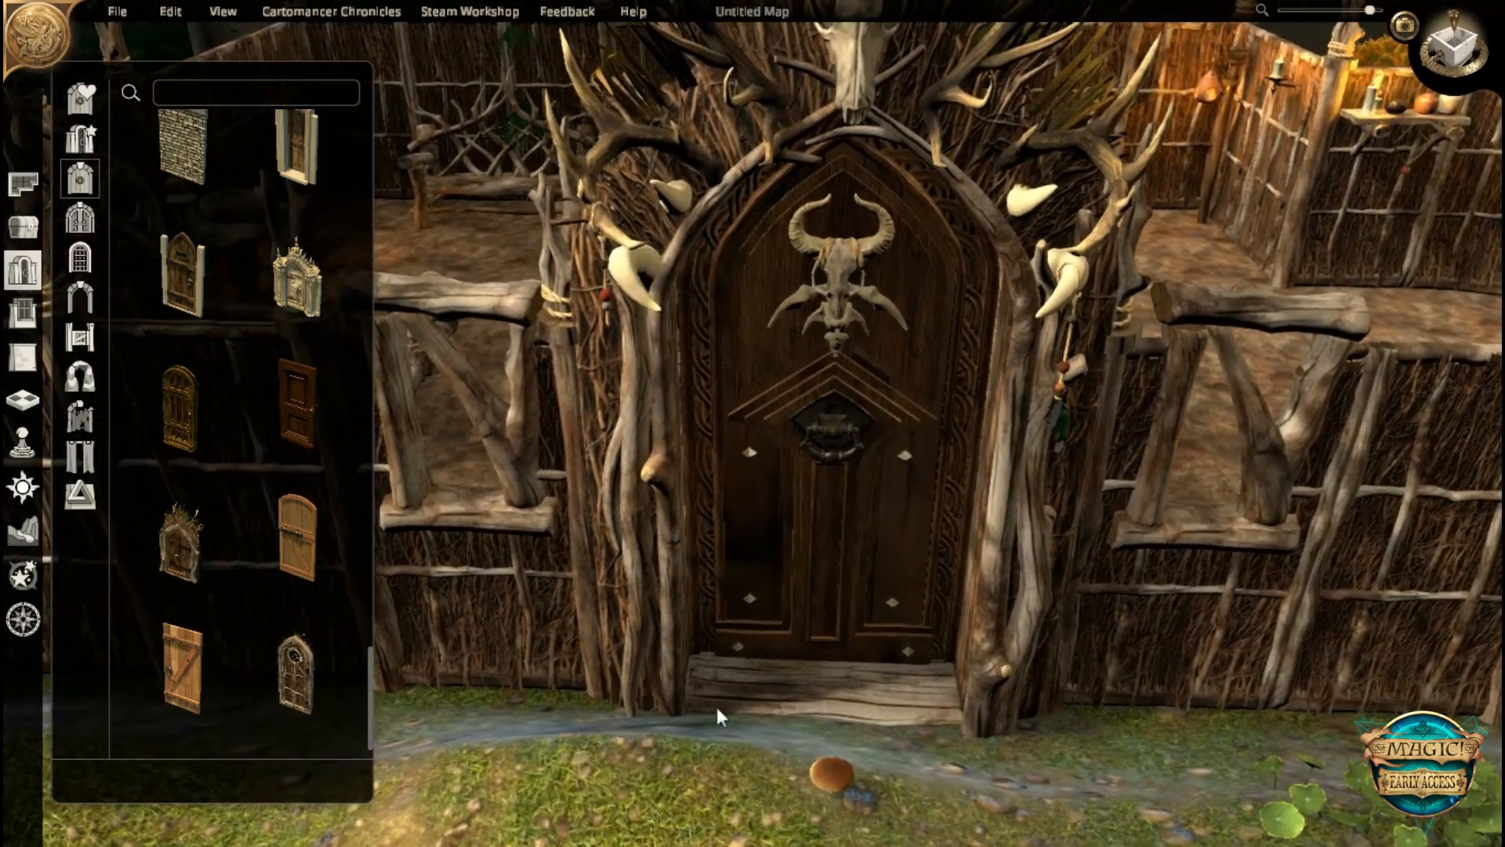
pyautogui.scroll(-8, 760, 596)
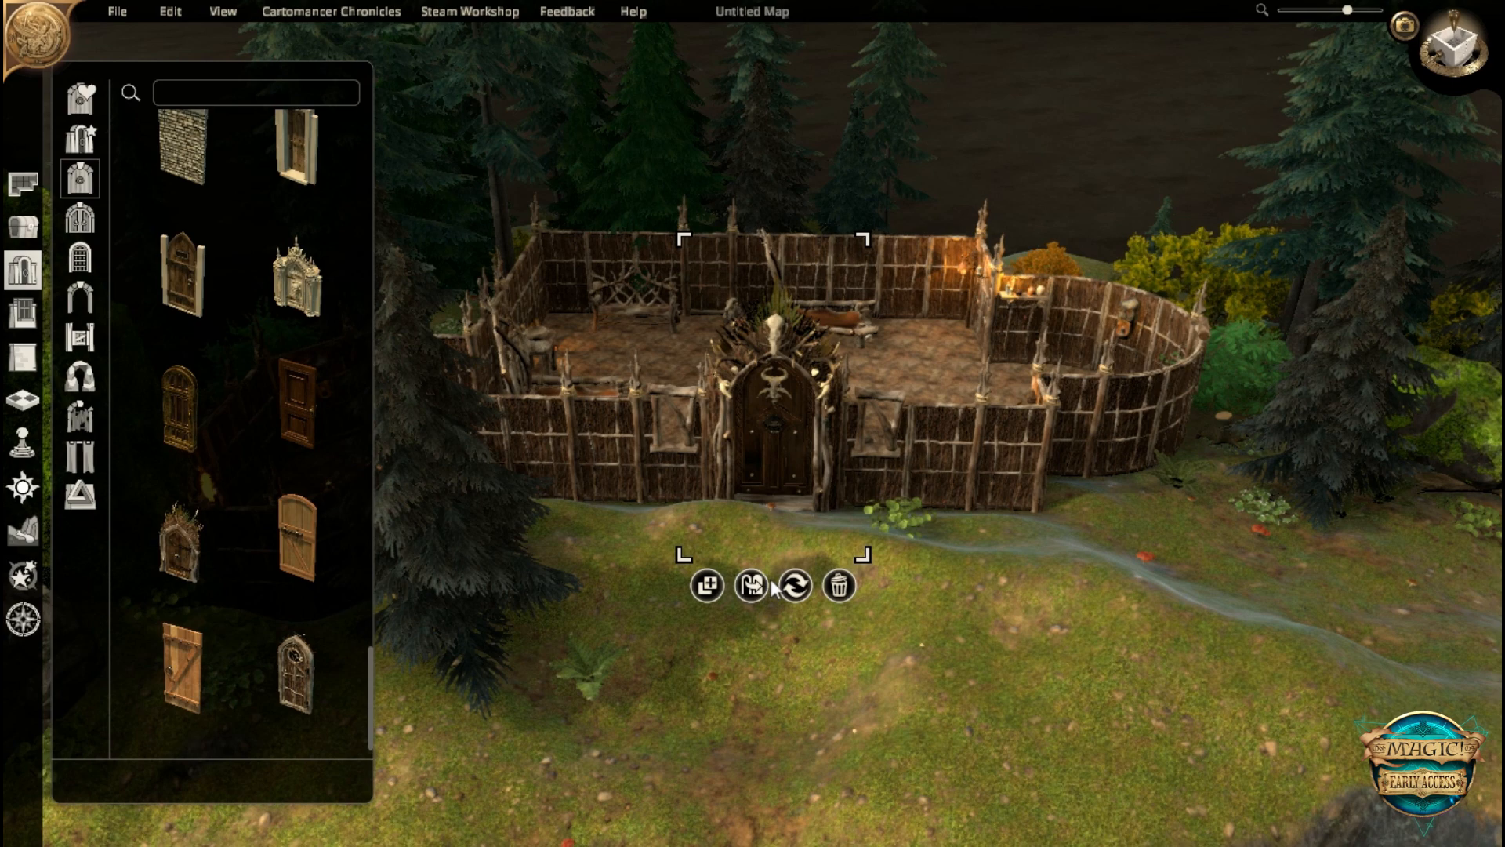
pyautogui.click(796, 585)
pyautogui.click(800, 576)
pyautogui.click(936, 391)
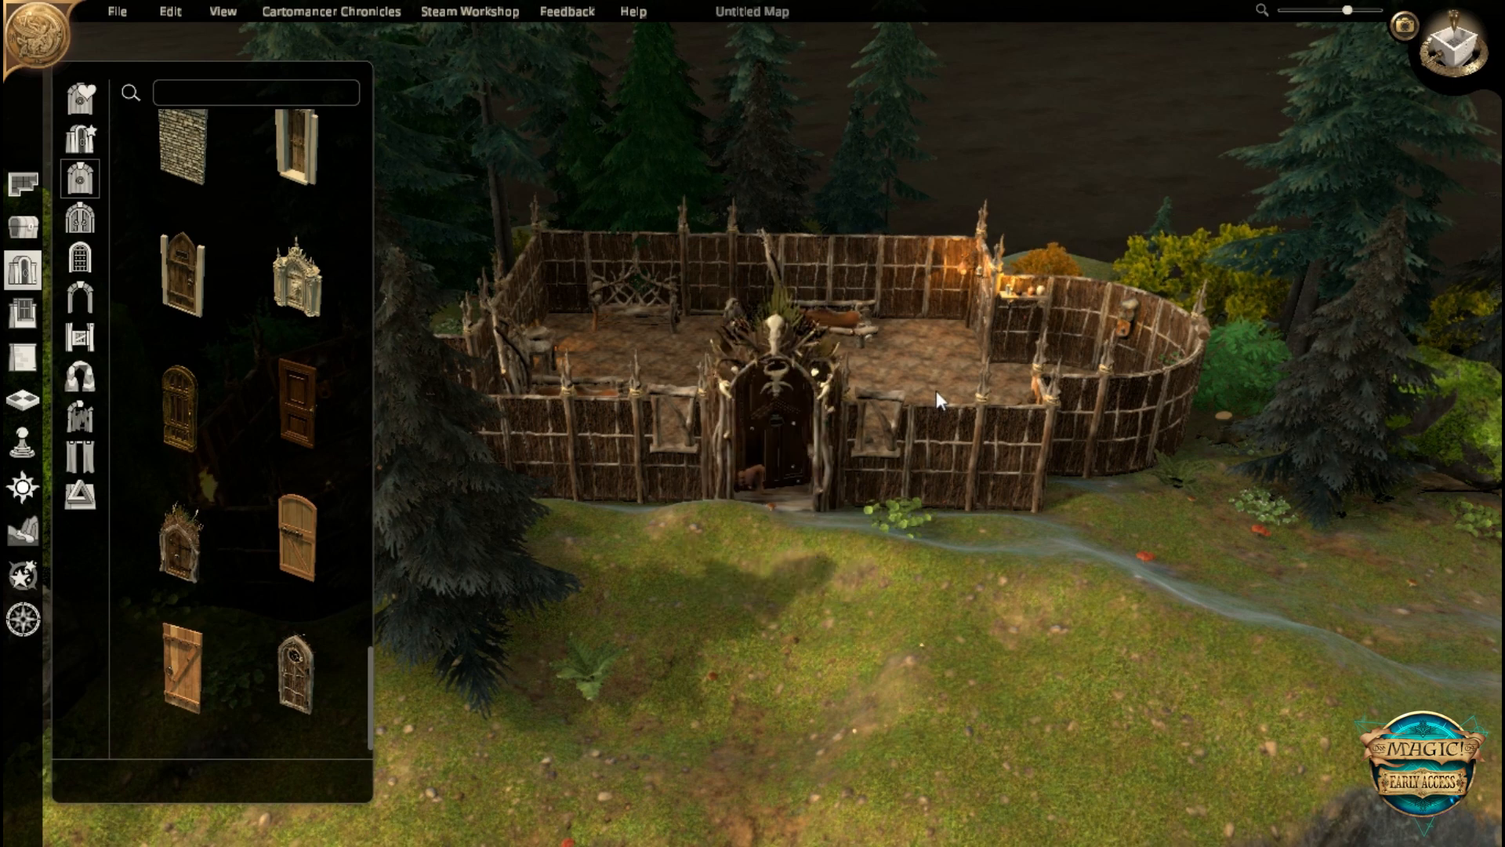
# - Regenerate the furnishings of the existing Witch's Hut room, keeping its theme
pyautogui.click(23, 185)
pyautogui.click(196, 124)
pyautogui.click(926, 373)
pyautogui.moveTo(927, 373); pyautogui.dragTo(743, 792, button='middle')
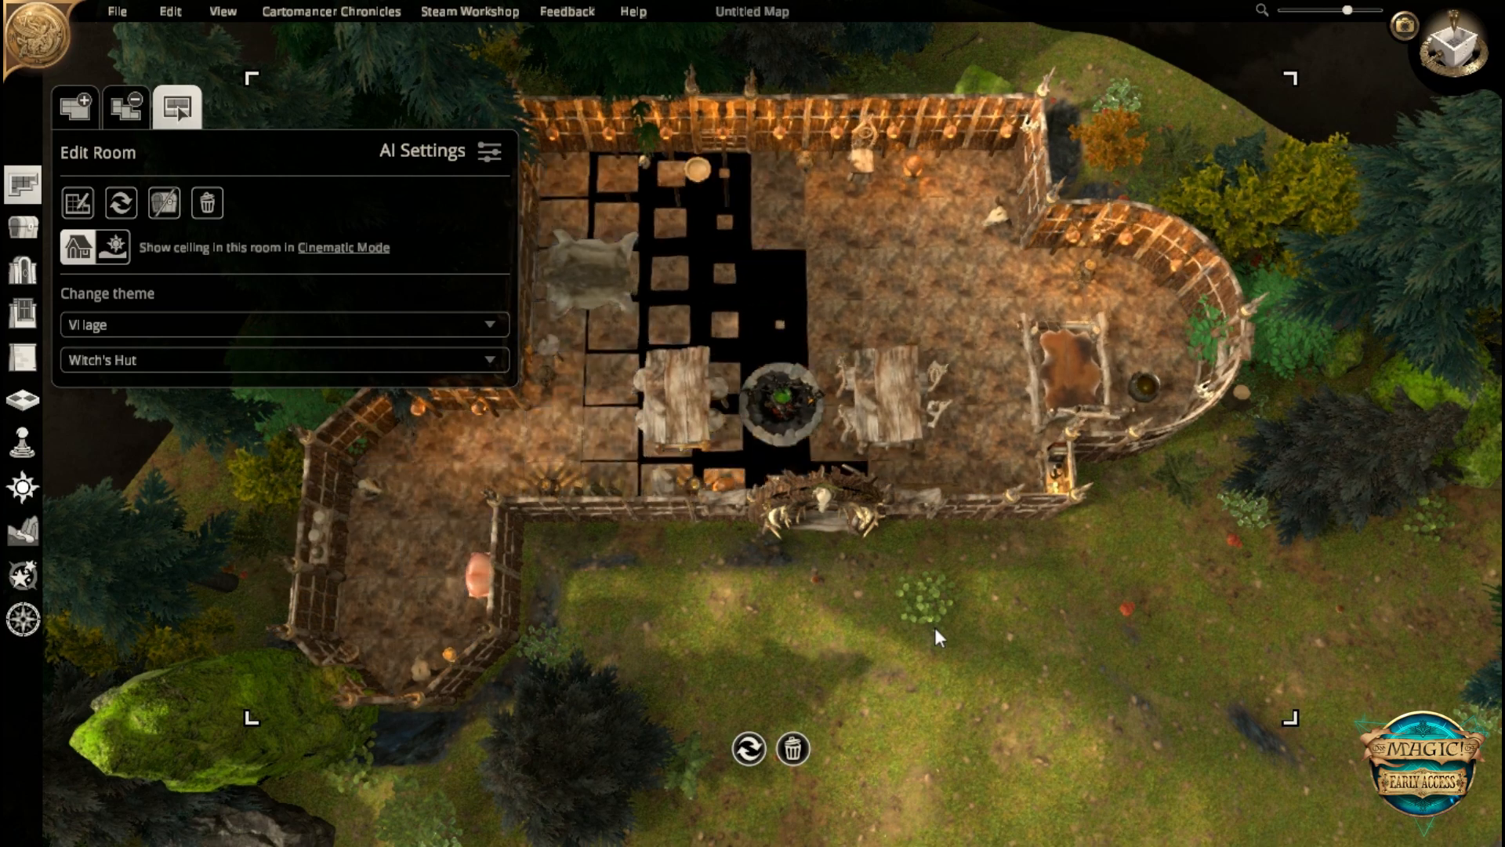
pyautogui.moveTo(800, 628); pyautogui.dragTo(954, 420, button='middle')
pyautogui.moveTo(950, 411); pyautogui.dragTo(947, 639, button='right')
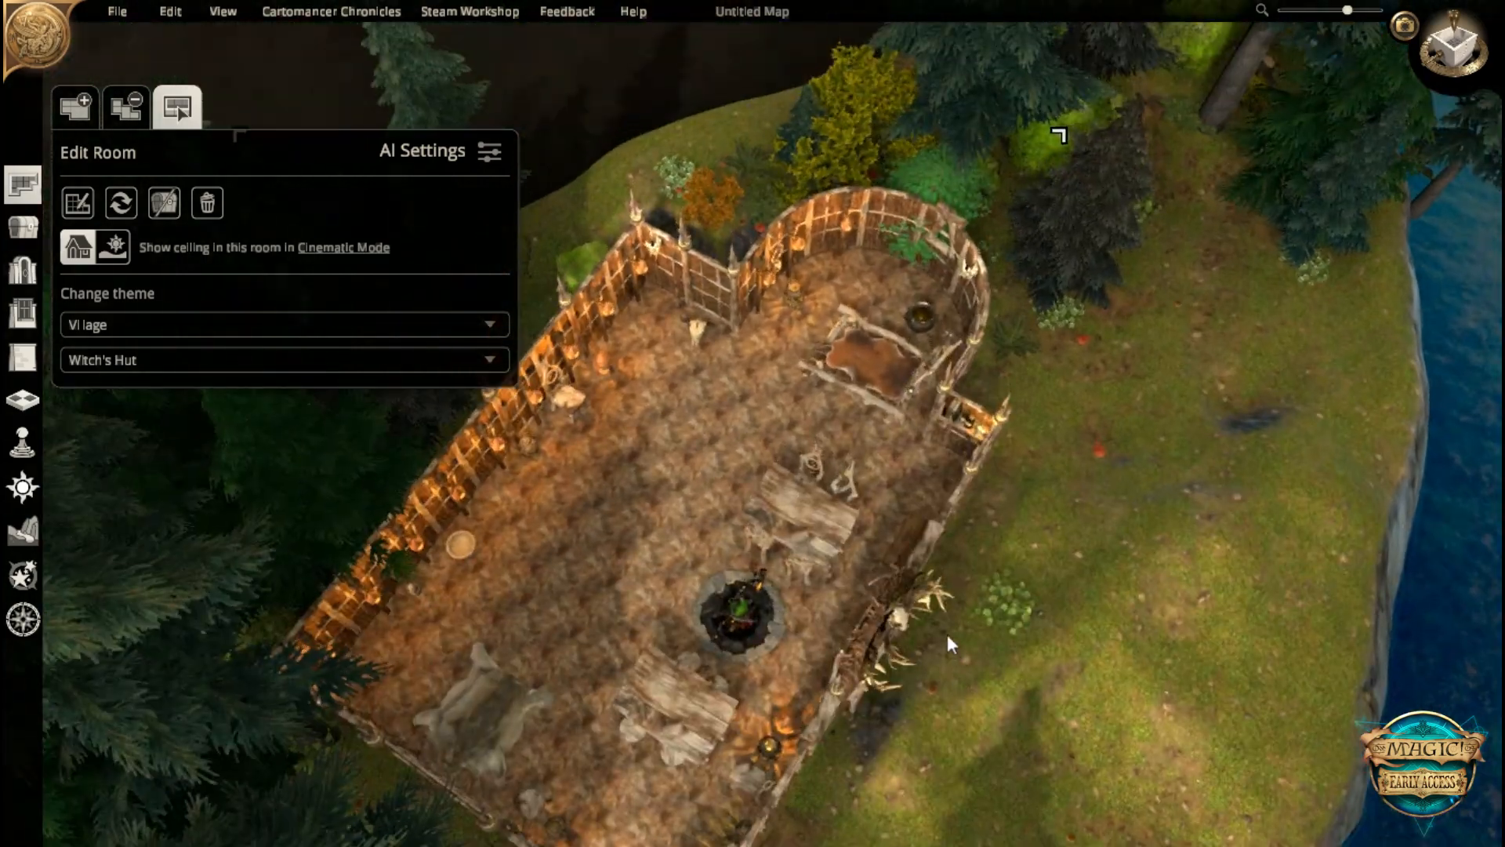
pyautogui.scroll(3, 781, 600)
# - Move the cauldron from beside the bed in the rounded extension into the main room, near the horned skull
pyautogui.click(7, 175)
pyautogui.moveTo(725, 317); pyautogui.dragTo(522, 436, button='right')
pyautogui.scroll(3, 690, 462)
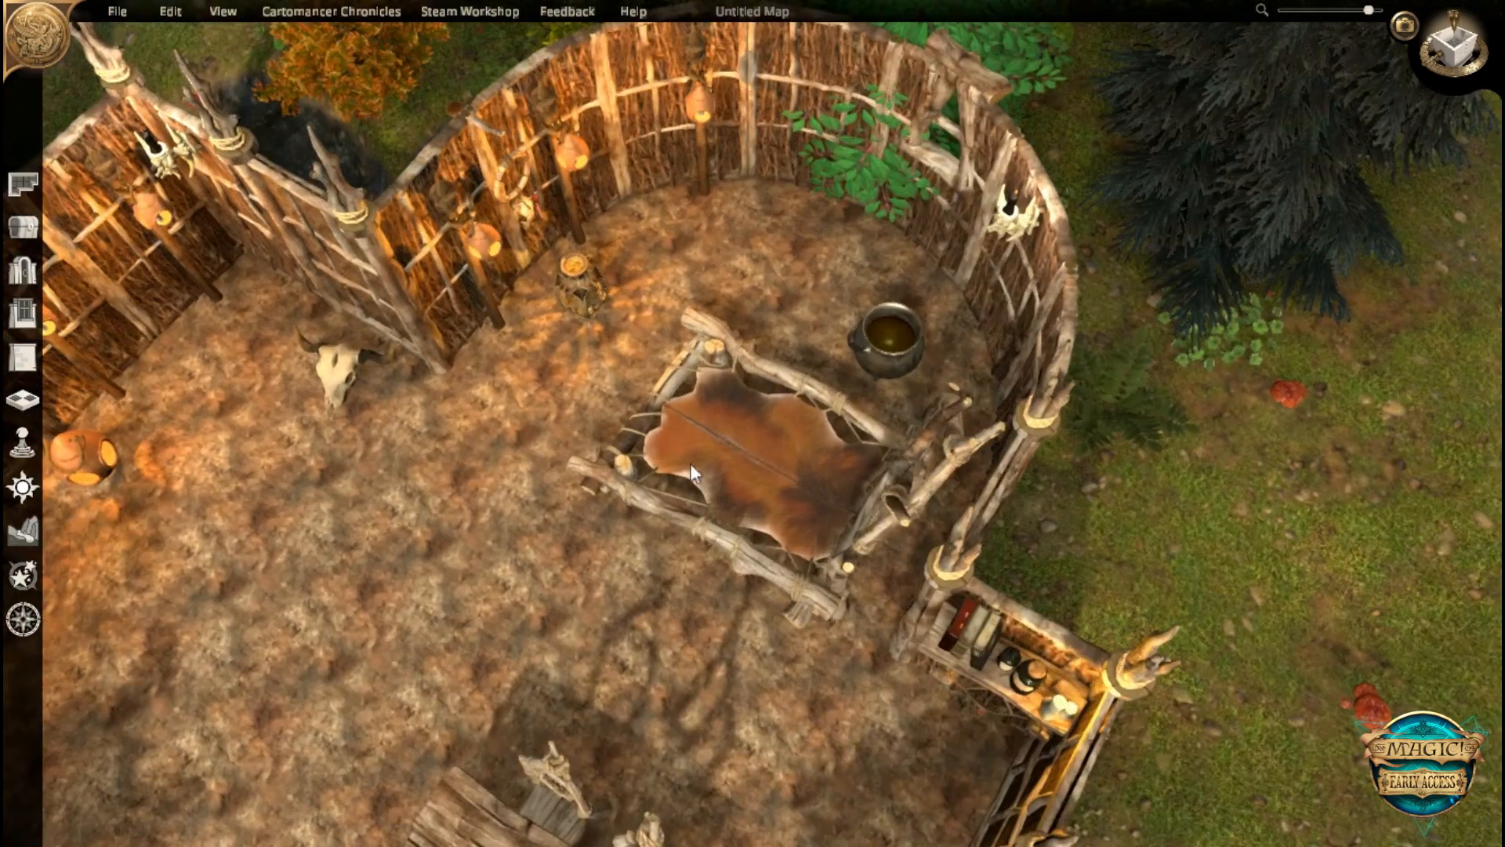
pyautogui.moveTo(727, 459); pyautogui.dragTo(930, 334, button='middle')
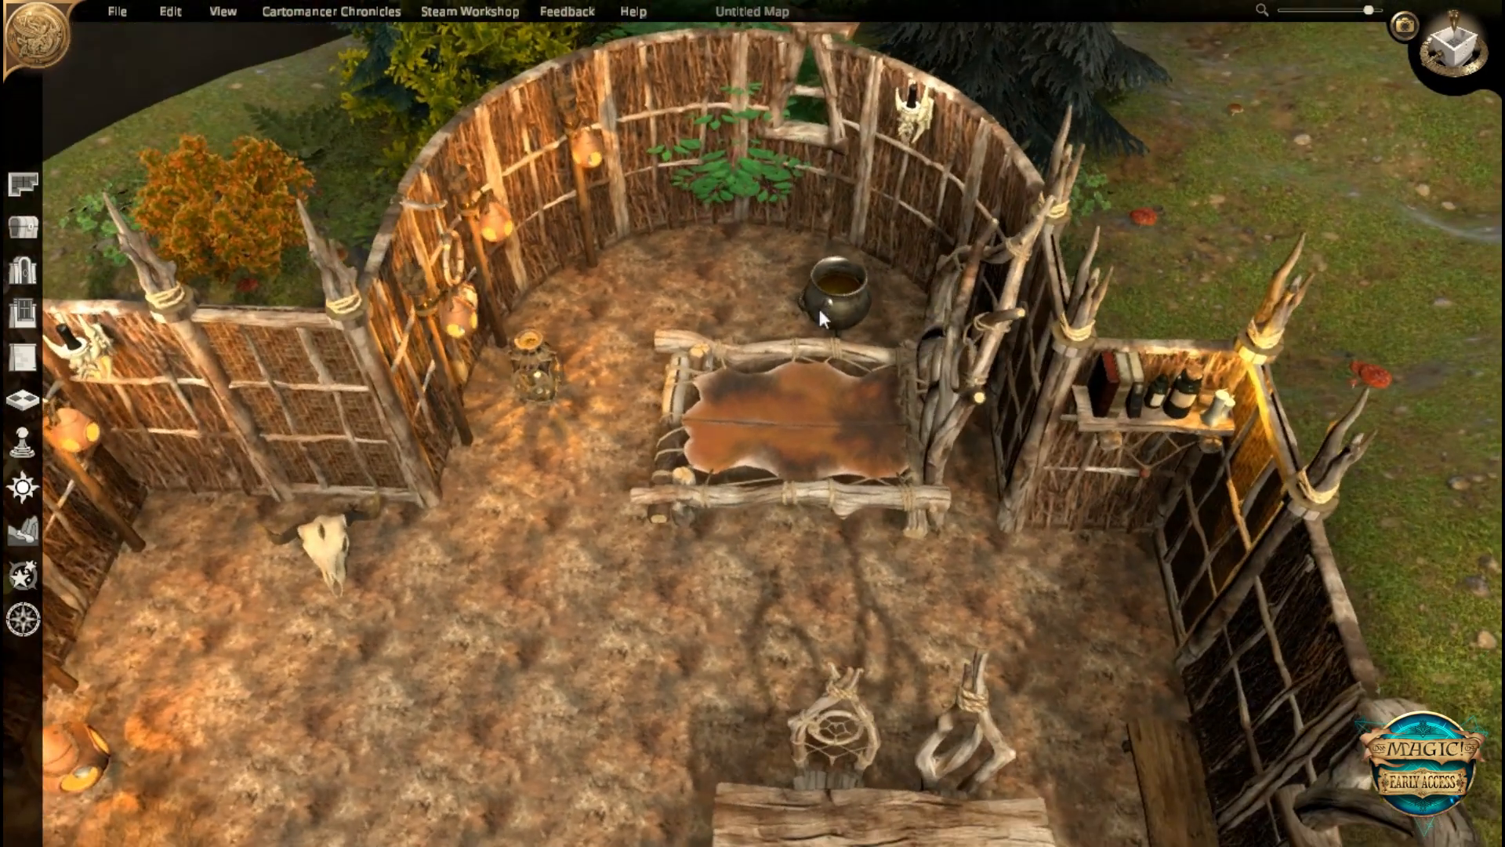
pyautogui.moveTo(843, 303); pyautogui.dragTo(430, 584)
# - Move the leafy green plant from inside the rounded extension to the forest ground outside its curved wall
pyautogui.moveTo(724, 222); pyautogui.dragTo(766, 245, button='middle')
pyautogui.moveTo(766, 244); pyautogui.dragTo(771, 537, button='right')
pyautogui.moveTo(702, 210); pyautogui.dragTo(210, 315)
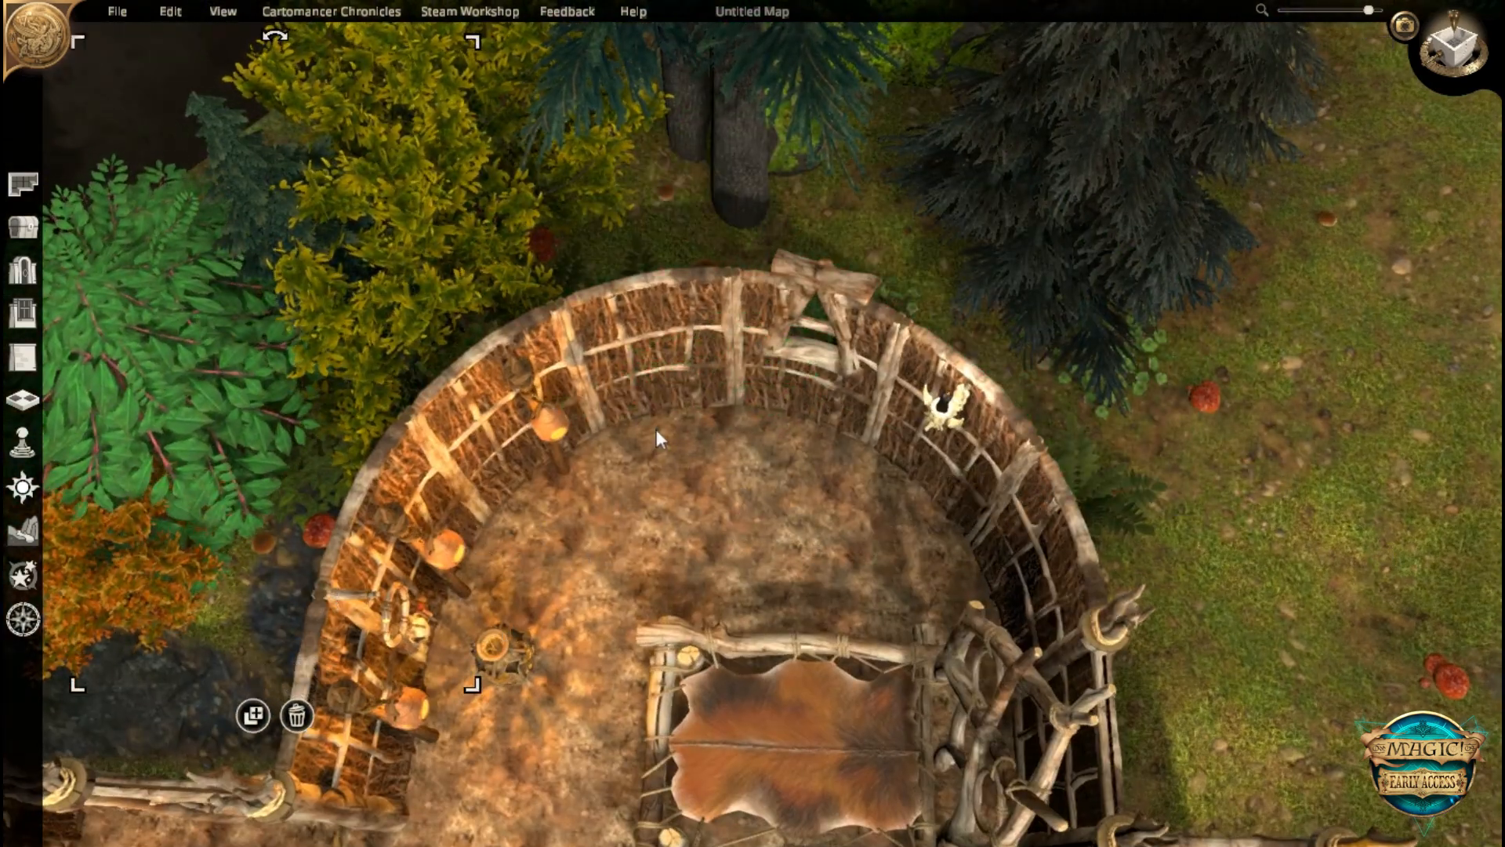
# - Rotate the hide-covered bed a quarter turn and place its headboard against the middle of the curved wall
pyautogui.moveTo(772, 651); pyautogui.dragTo(816, 392, button='right')
pyautogui.moveTo(816, 391); pyautogui.dragTo(784, 366)
pyautogui.scroll(4, 784, 365)
pyautogui.scroll(3, 784, 366)
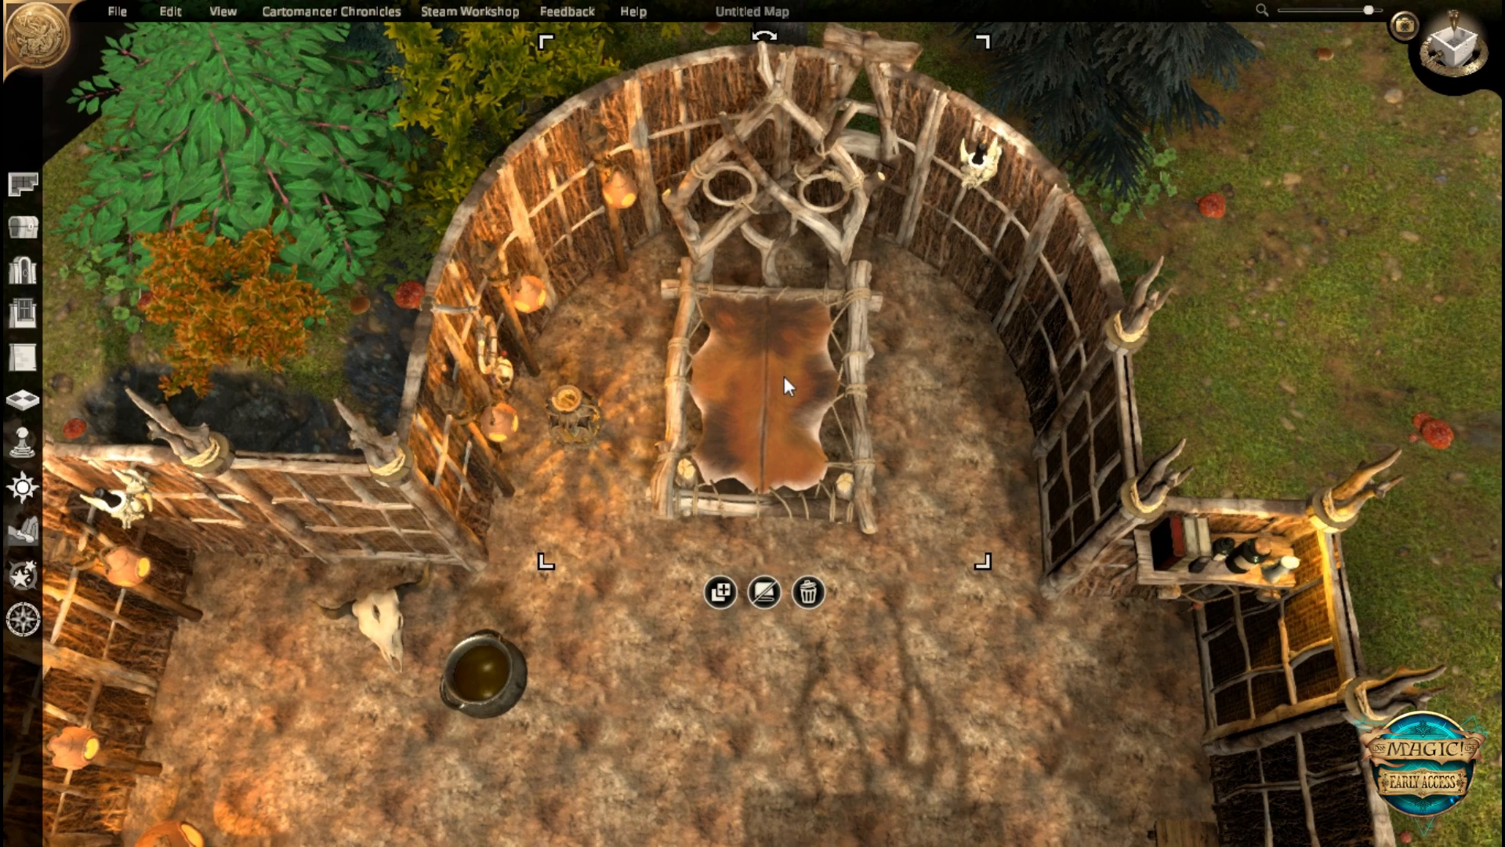
pyautogui.moveTo(663, 639); pyautogui.dragTo(660, 367, button='right')
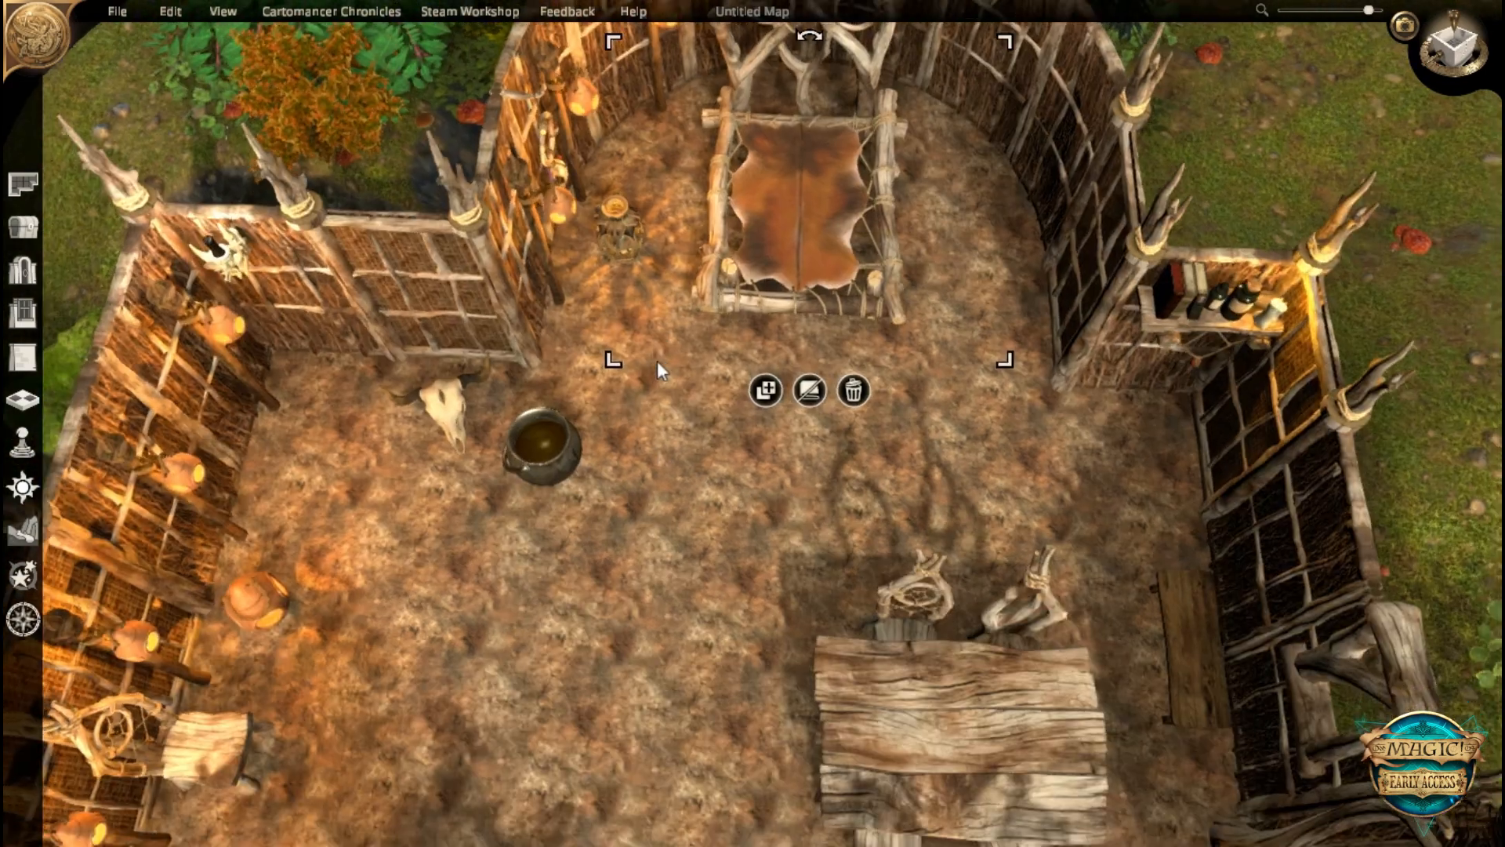
# - Put the dark cauldron on the wooden table with high-backed chairs and move that table away from the fire pit, toward the bed extension
pyautogui.moveTo(700, 541); pyautogui.dragTo(728, 433, button='right')
pyautogui.moveTo(614, 348); pyautogui.dragTo(946, 579)
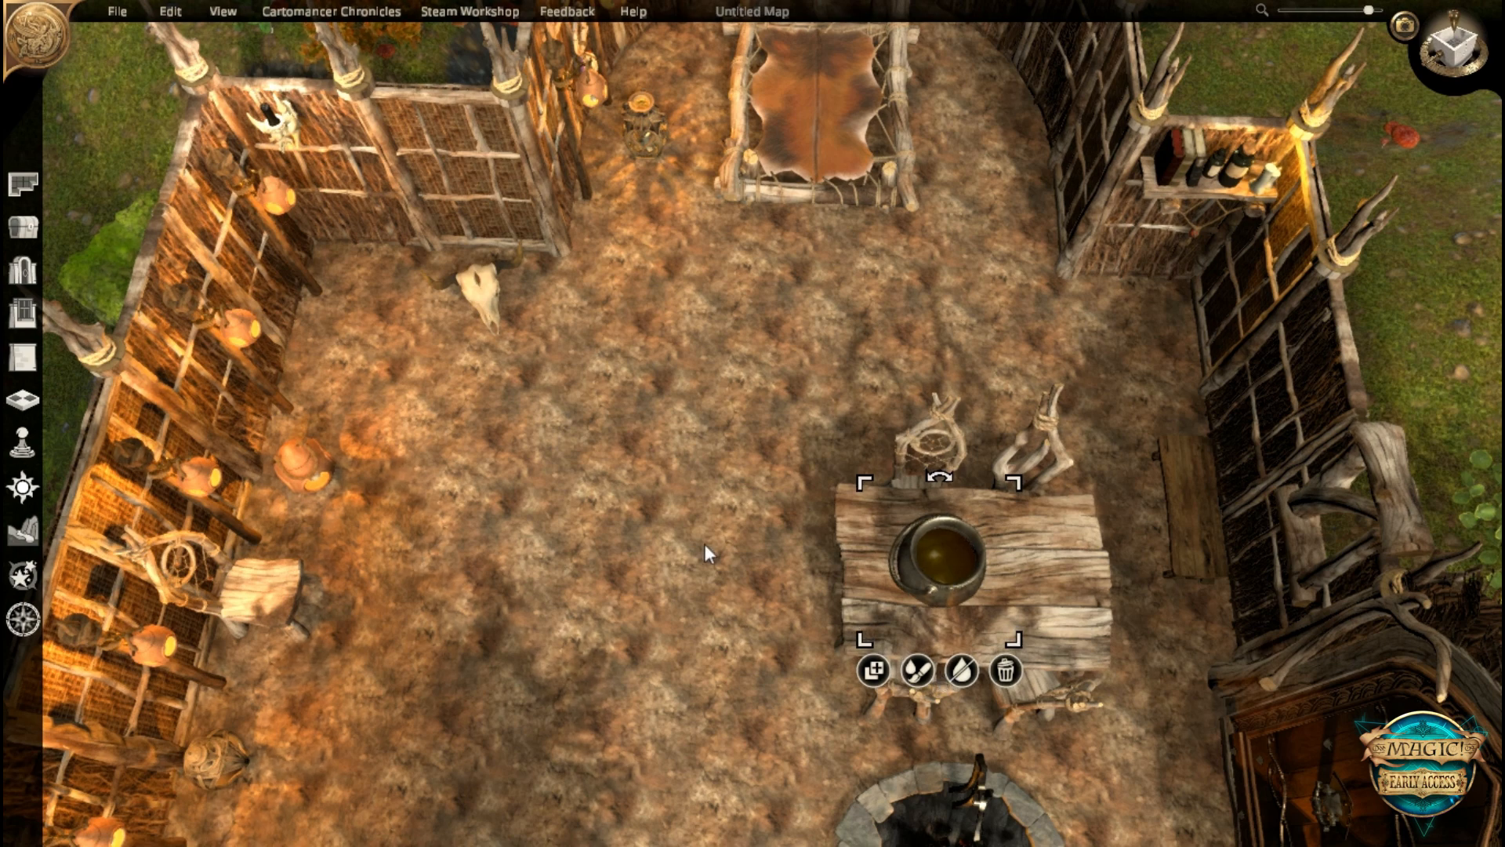
pyautogui.moveTo(1023, 591); pyautogui.dragTo(750, 543)
pyautogui.click(963, 539)
pyautogui.moveTo(963, 539); pyautogui.dragTo(958, 444, button='right')
pyautogui.moveTo(958, 445); pyautogui.dragTo(228, 385, button='middle')
pyautogui.moveTo(859, 439); pyautogui.dragTo(960, 447, button='right')
pyautogui.moveTo(1102, 462); pyautogui.dragTo(1215, 468)
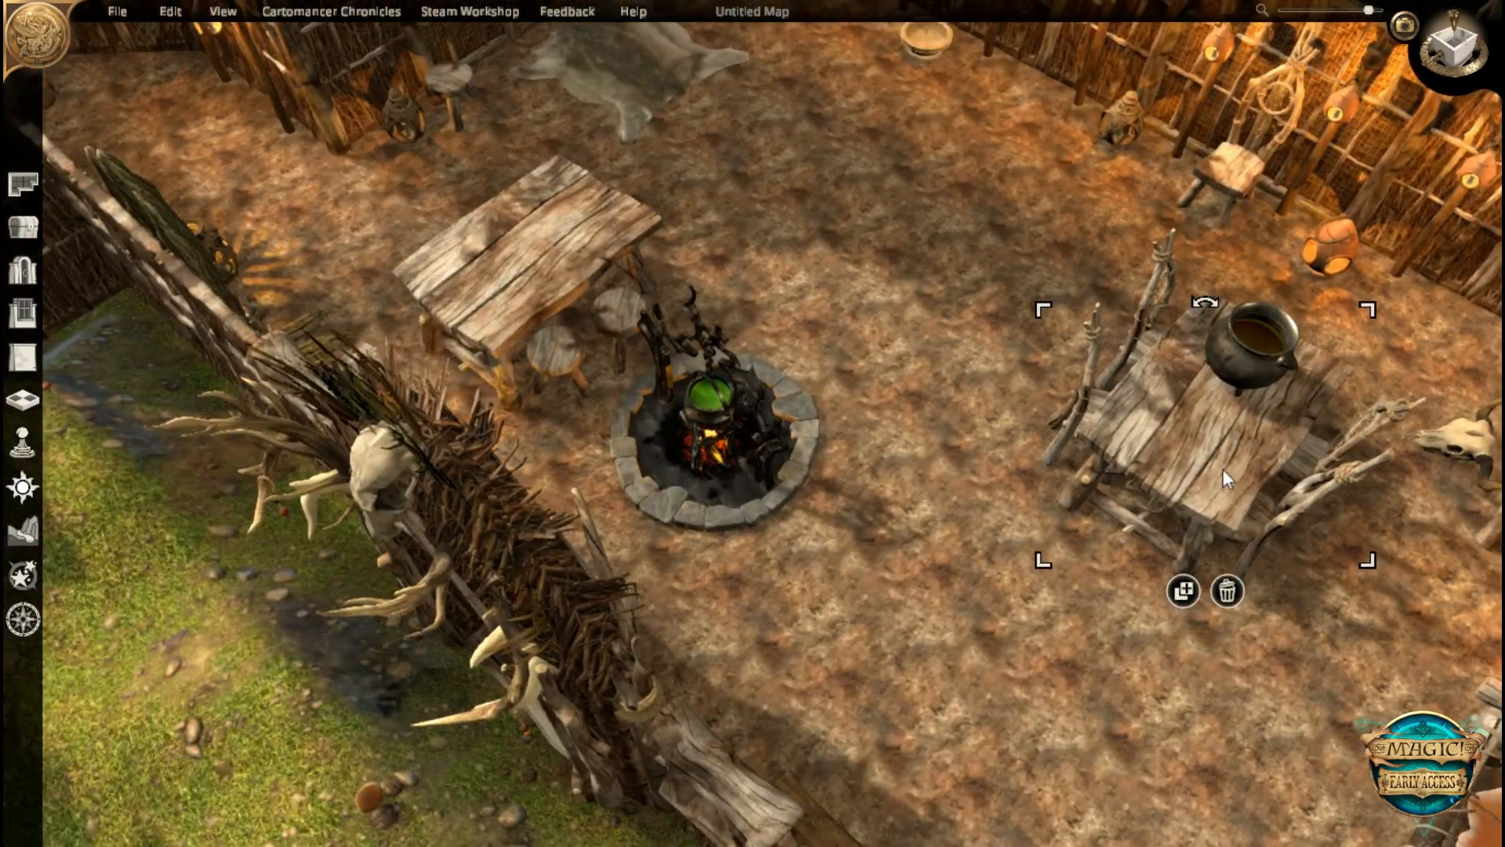
# - Shift the fire pit toward the middle of the hut and move the table with stools onto the grey fur rug
pyautogui.moveTo(806, 408); pyautogui.dragTo(982, 265)
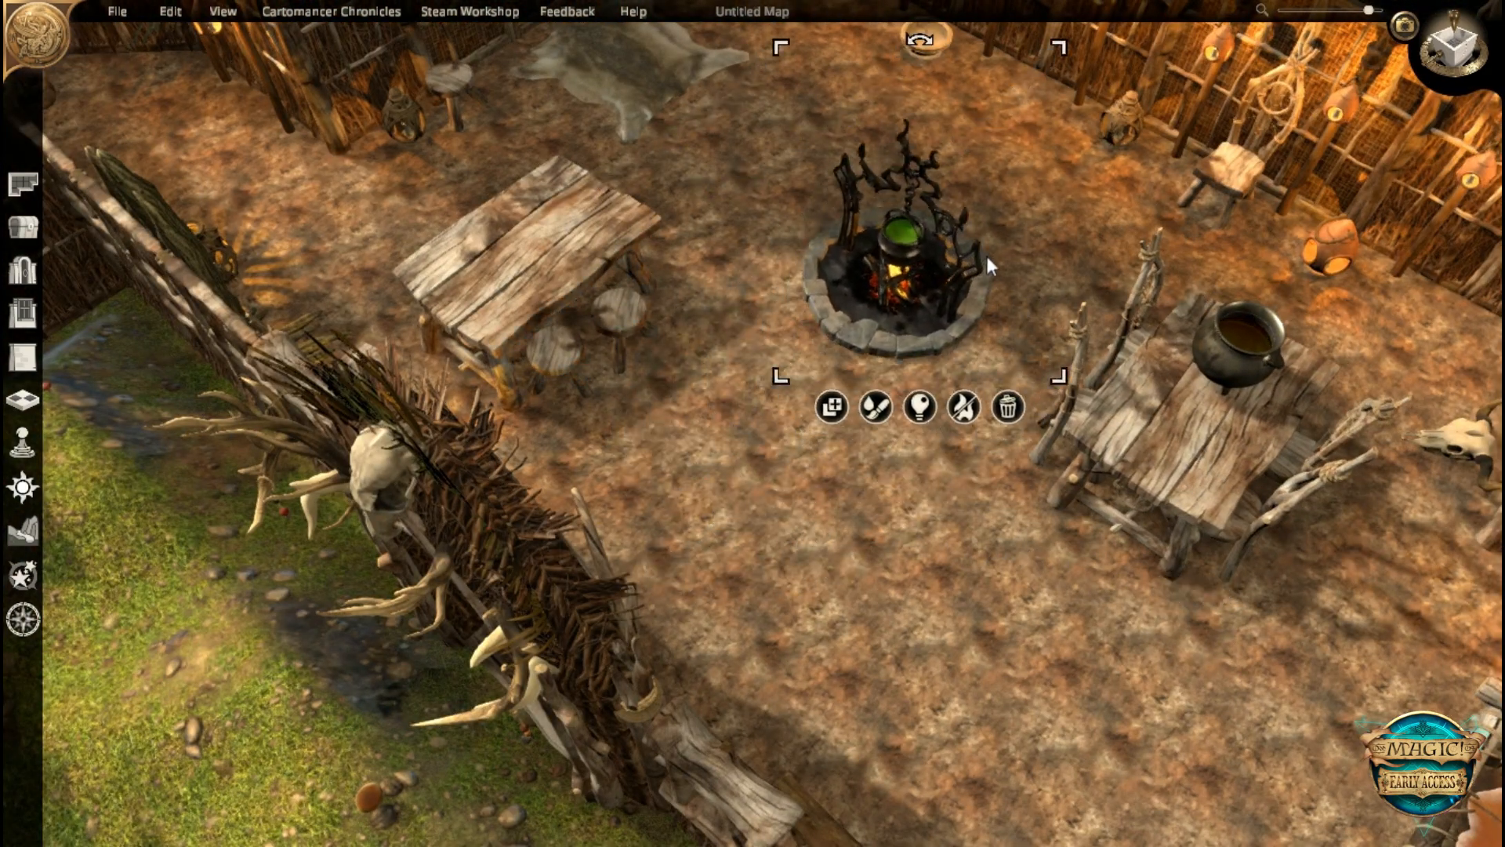
pyautogui.press('w')
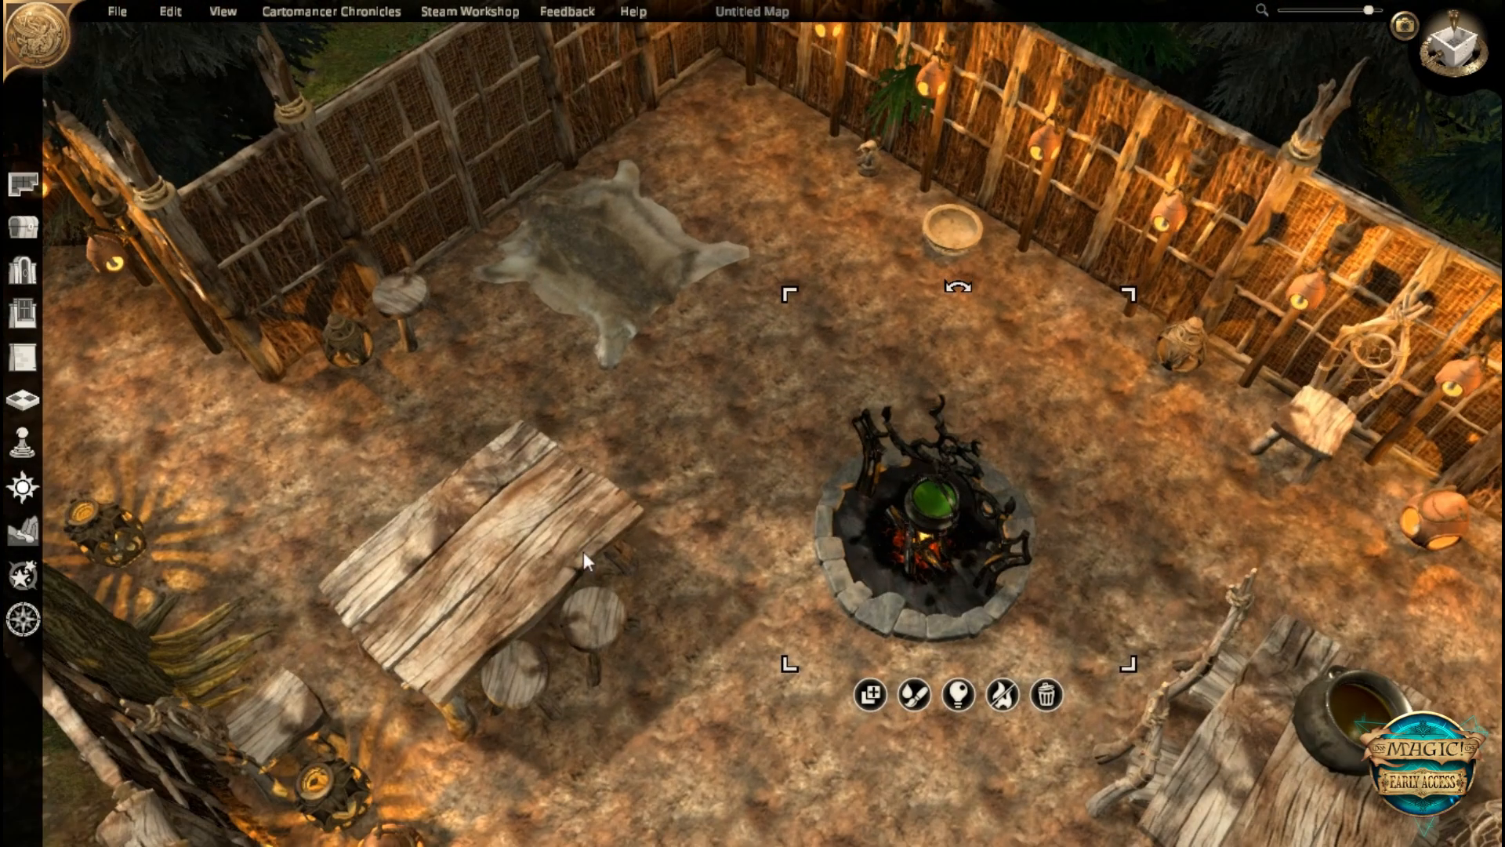
pyautogui.moveTo(507, 557); pyautogui.dragTo(618, 171)
pyautogui.click(618, 510)
# - Open the lid of the fleshy pink seat in the angular extension and close it again
pyautogui.press('a')
pyautogui.moveTo(803, 472); pyautogui.dragTo(519, 576, button='middle')
pyautogui.press('a')
pyautogui.press('s')
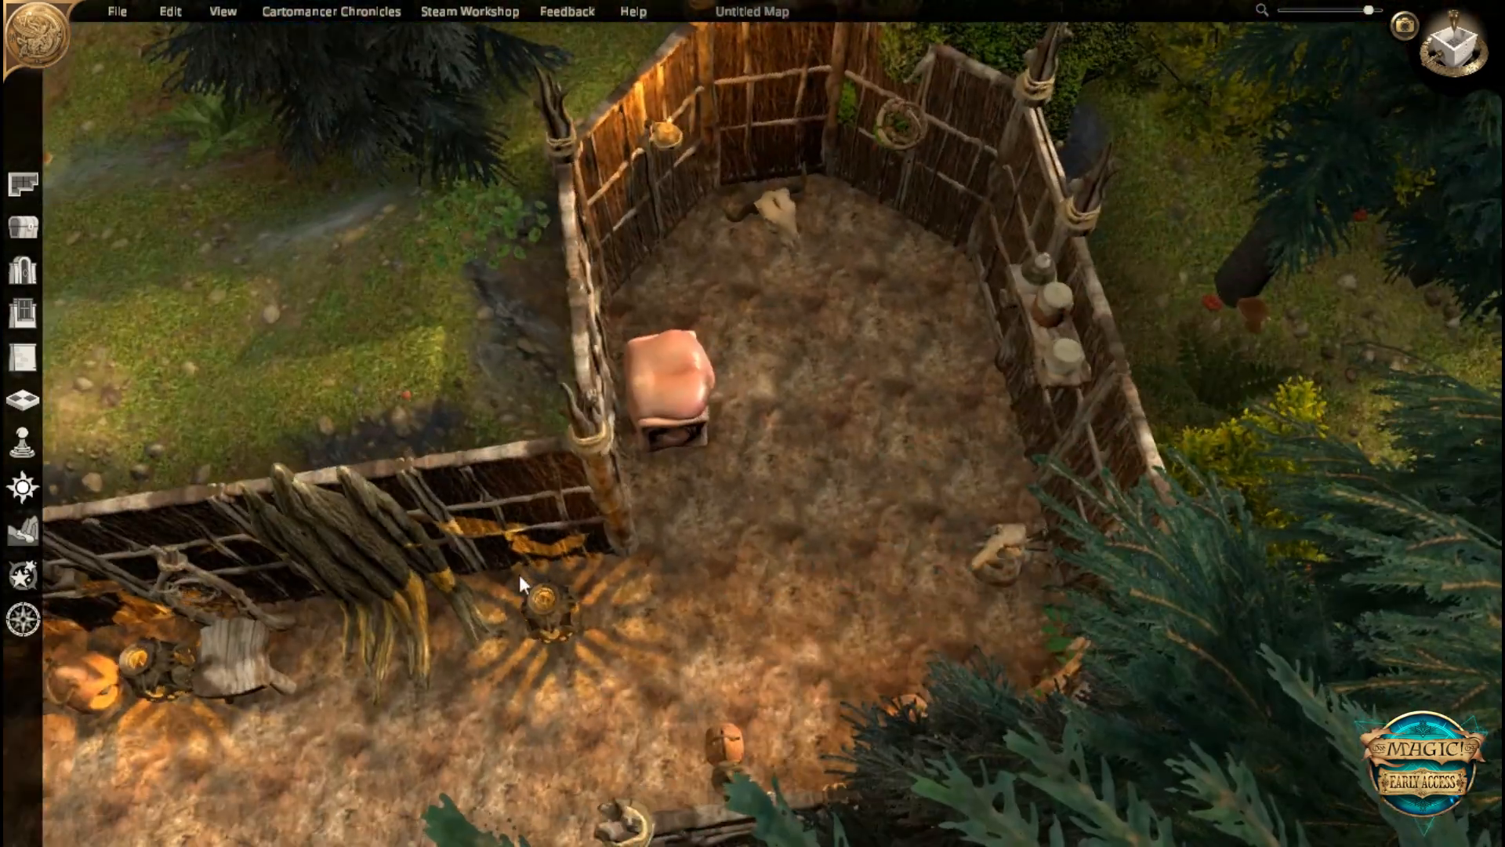
pyautogui.moveTo(876, 549); pyautogui.dragTo(628, 568, button='middle')
pyautogui.click(712, 623)
pyautogui.press('s')
pyautogui.press('w')
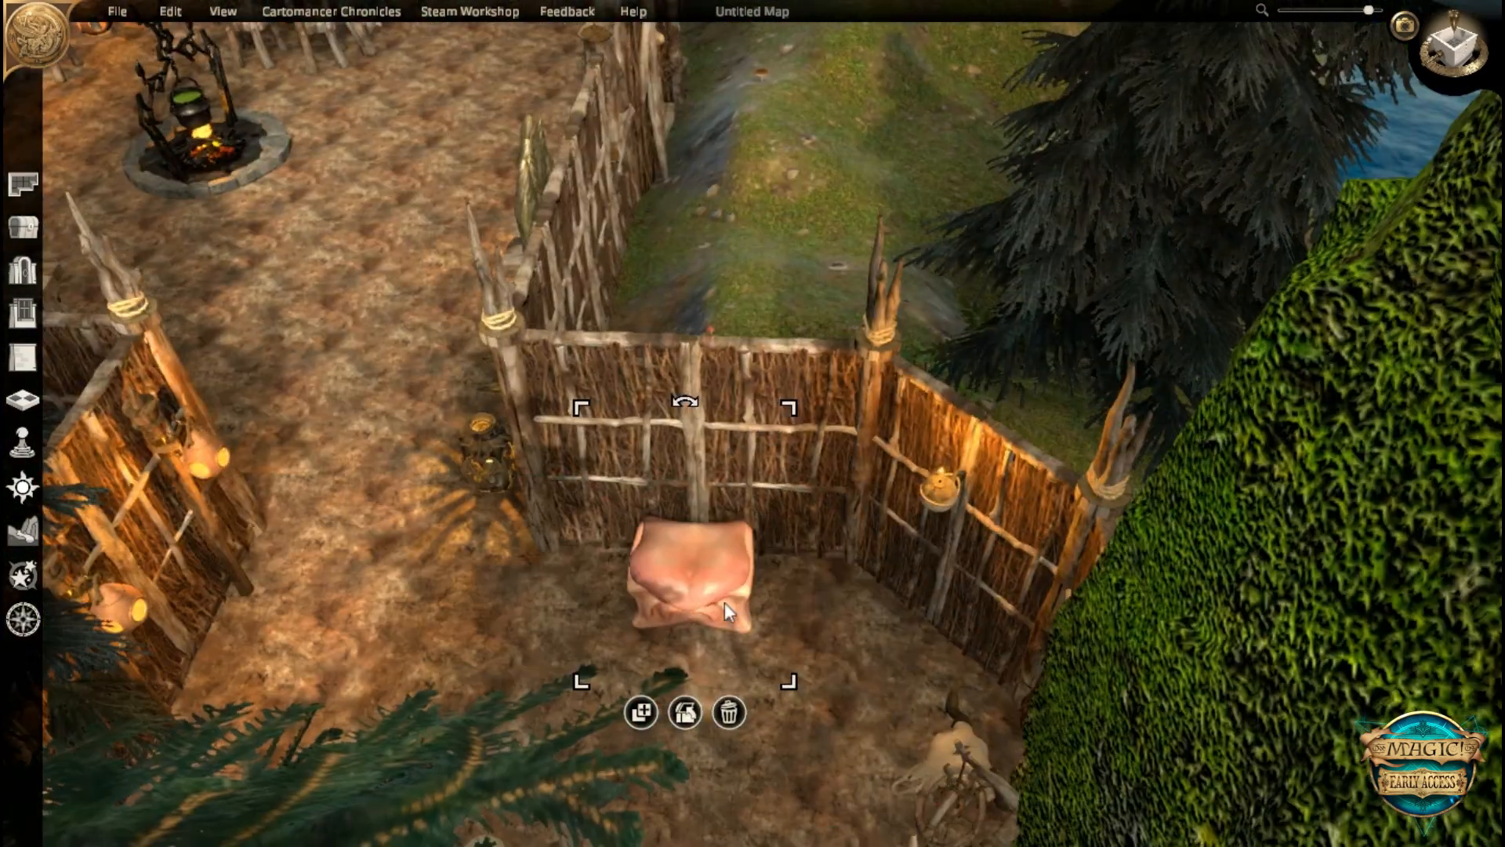
pyautogui.click(687, 713)
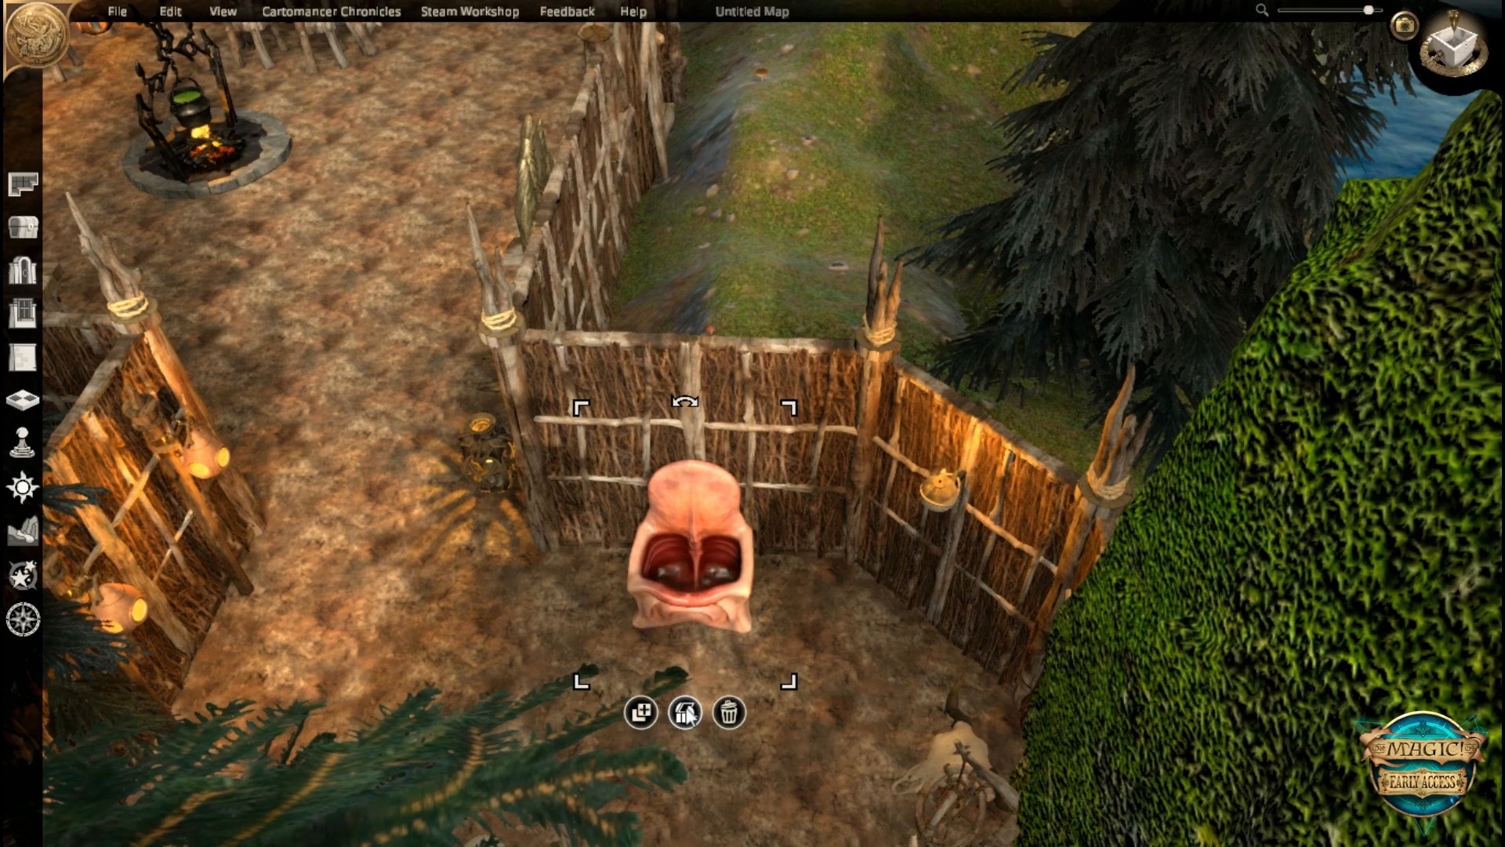
pyautogui.click(688, 714)
# - Move the glowing metal lantern near the tangled roots onto the wooden table beside the dark cauldron
pyautogui.scroll(-2, 674, 274)
pyautogui.moveTo(712, 335); pyautogui.dragTo(1048, 367, button='middle')
pyautogui.moveTo(863, 400); pyautogui.dragTo(1017, 294, button='middle')
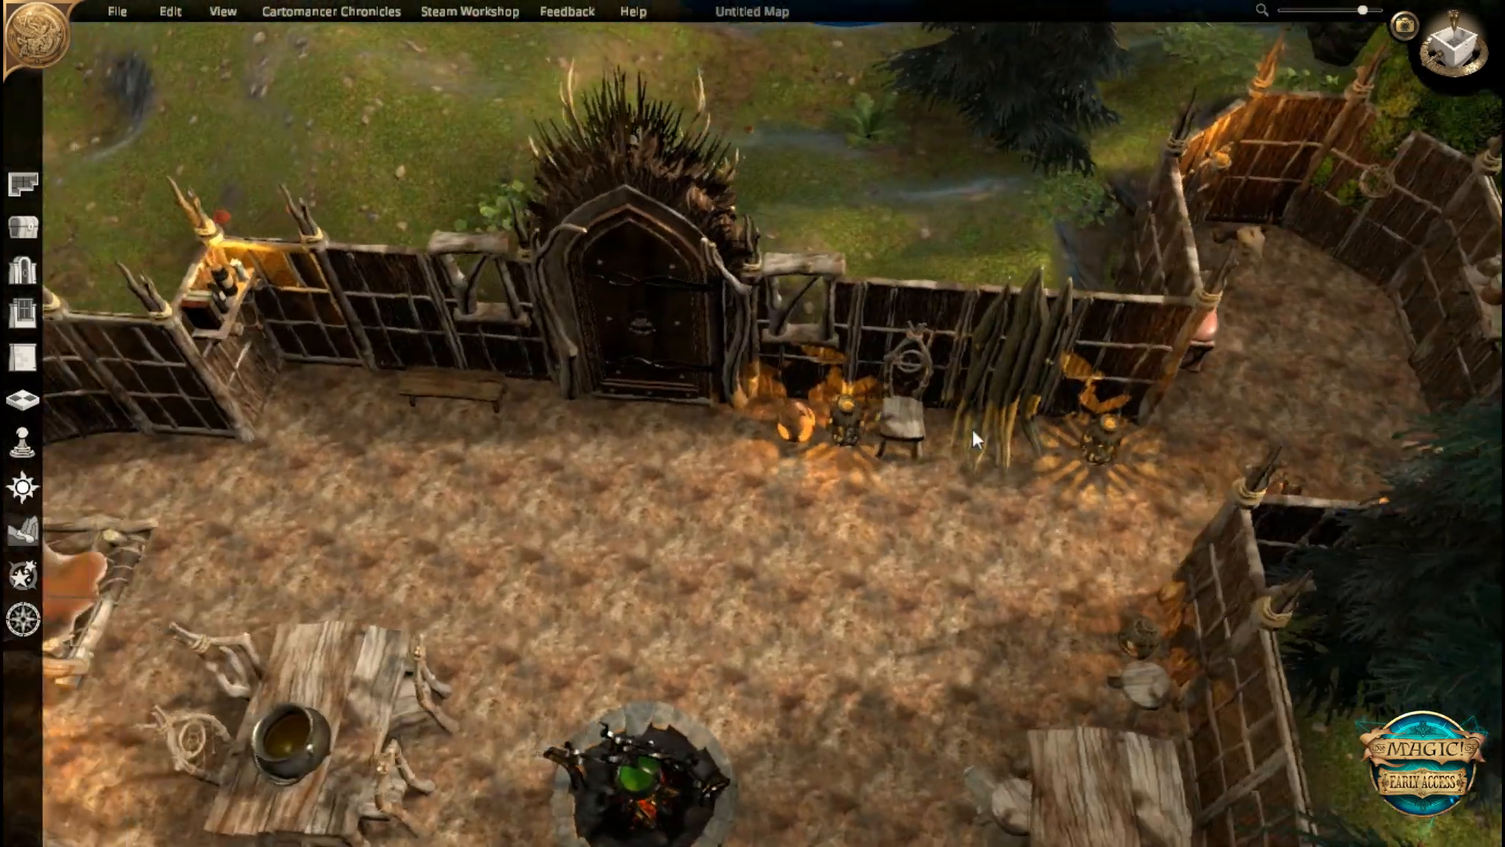
pyautogui.moveTo(1018, 294); pyautogui.dragTo(1046, 554, button='right')
pyautogui.scroll(4, 1046, 553)
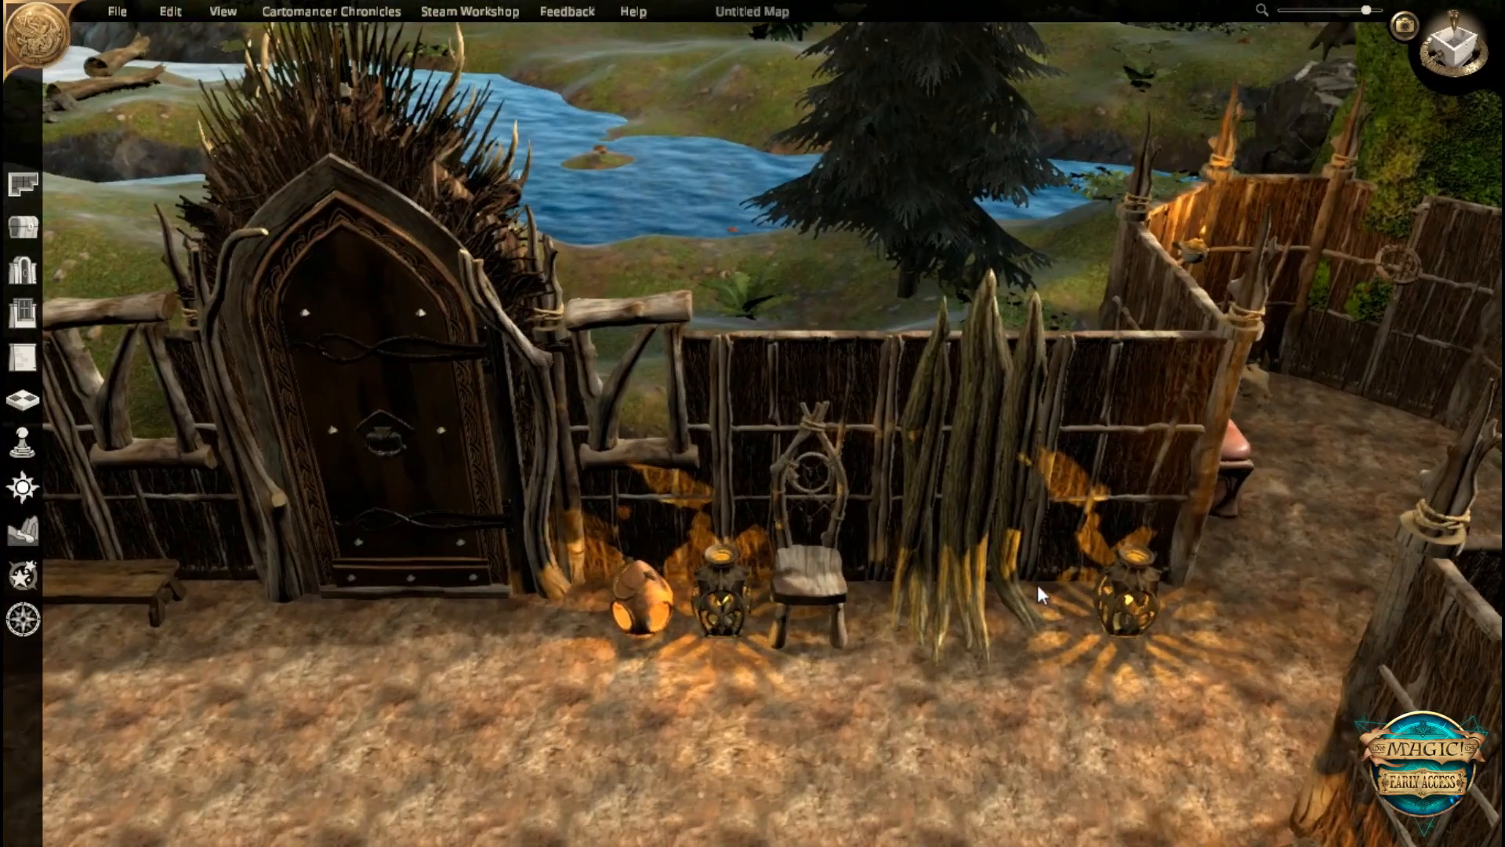
pyautogui.press('a')
pyautogui.moveTo(1129, 601); pyautogui.dragTo(845, 497)
pyautogui.press('s')
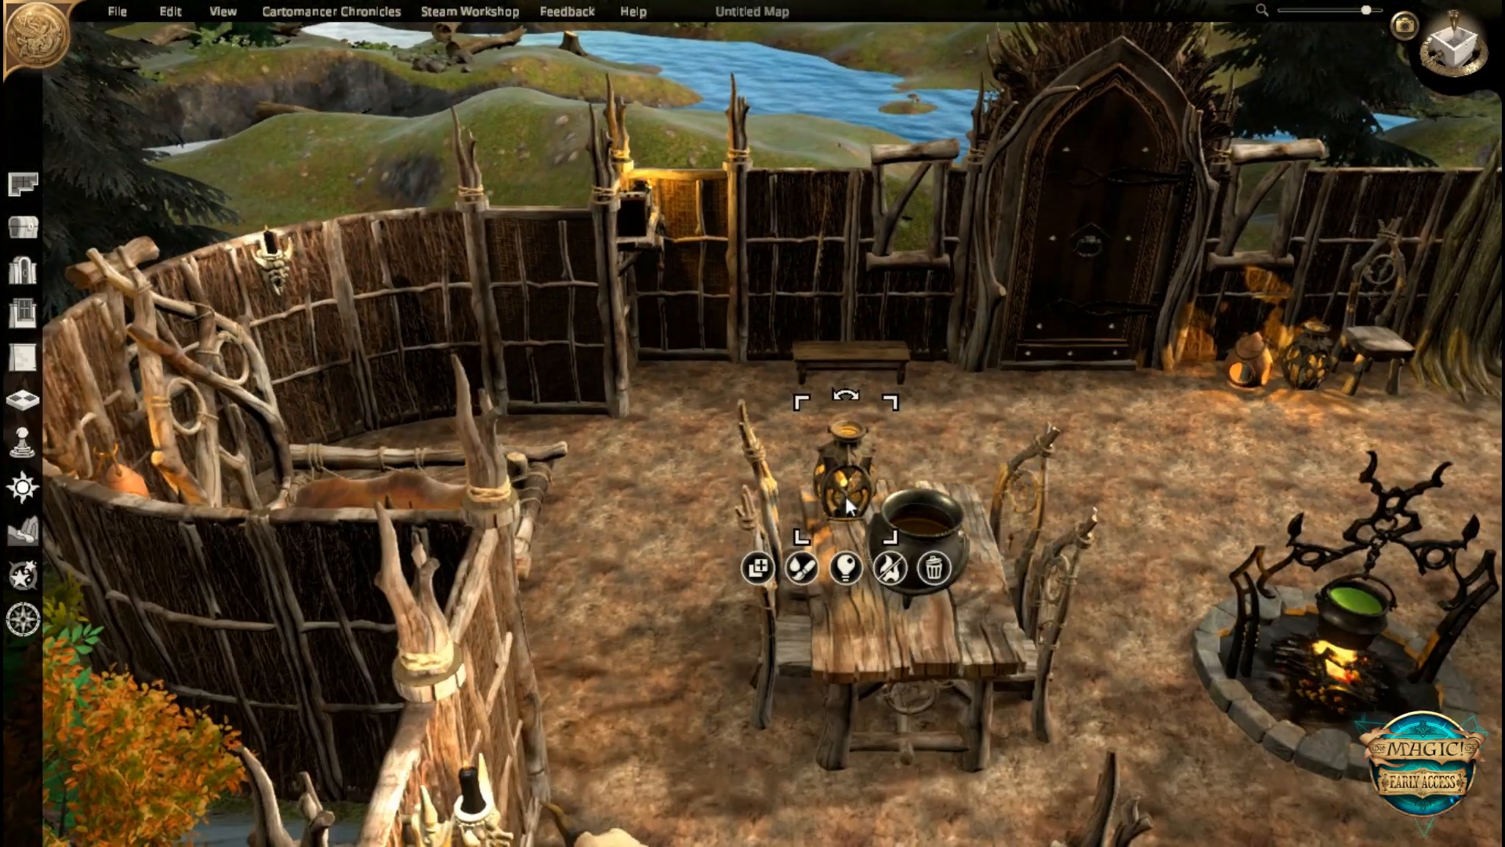
pyautogui.click(1118, 446)
# - Move the glowing lantern from beside the front-wall chair onto the table with stools at the hut's far end
pyautogui.moveTo(1118, 446); pyautogui.dragTo(917, 645, button='middle')
pyautogui.scroll(-5, 901, 532)
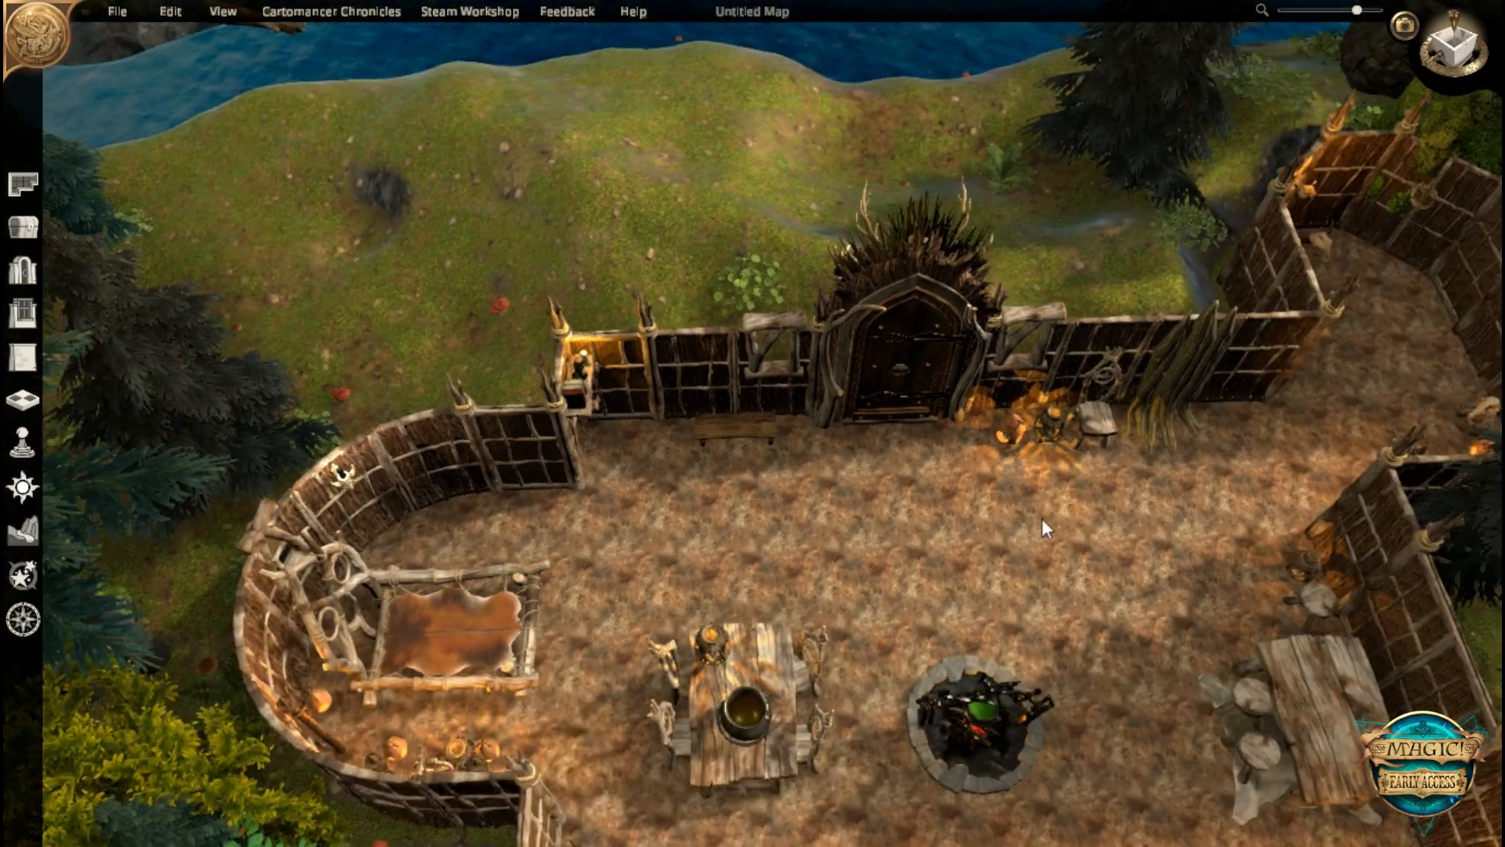
pyautogui.moveTo(1042, 519); pyautogui.dragTo(419, 534, button='middle')
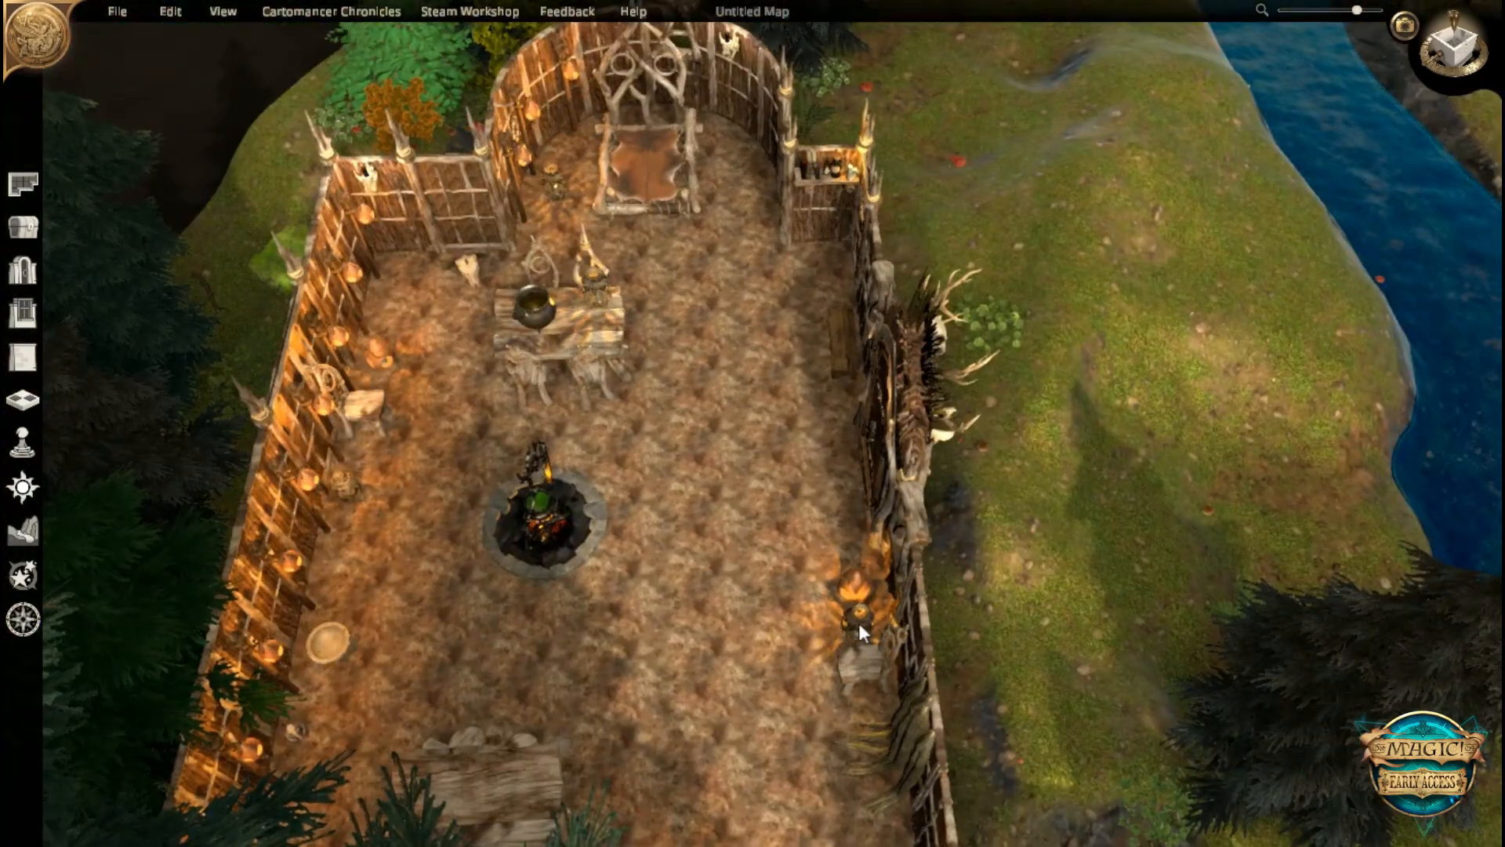
pyautogui.moveTo(859, 623); pyautogui.dragTo(525, 674)
pyautogui.press('s')
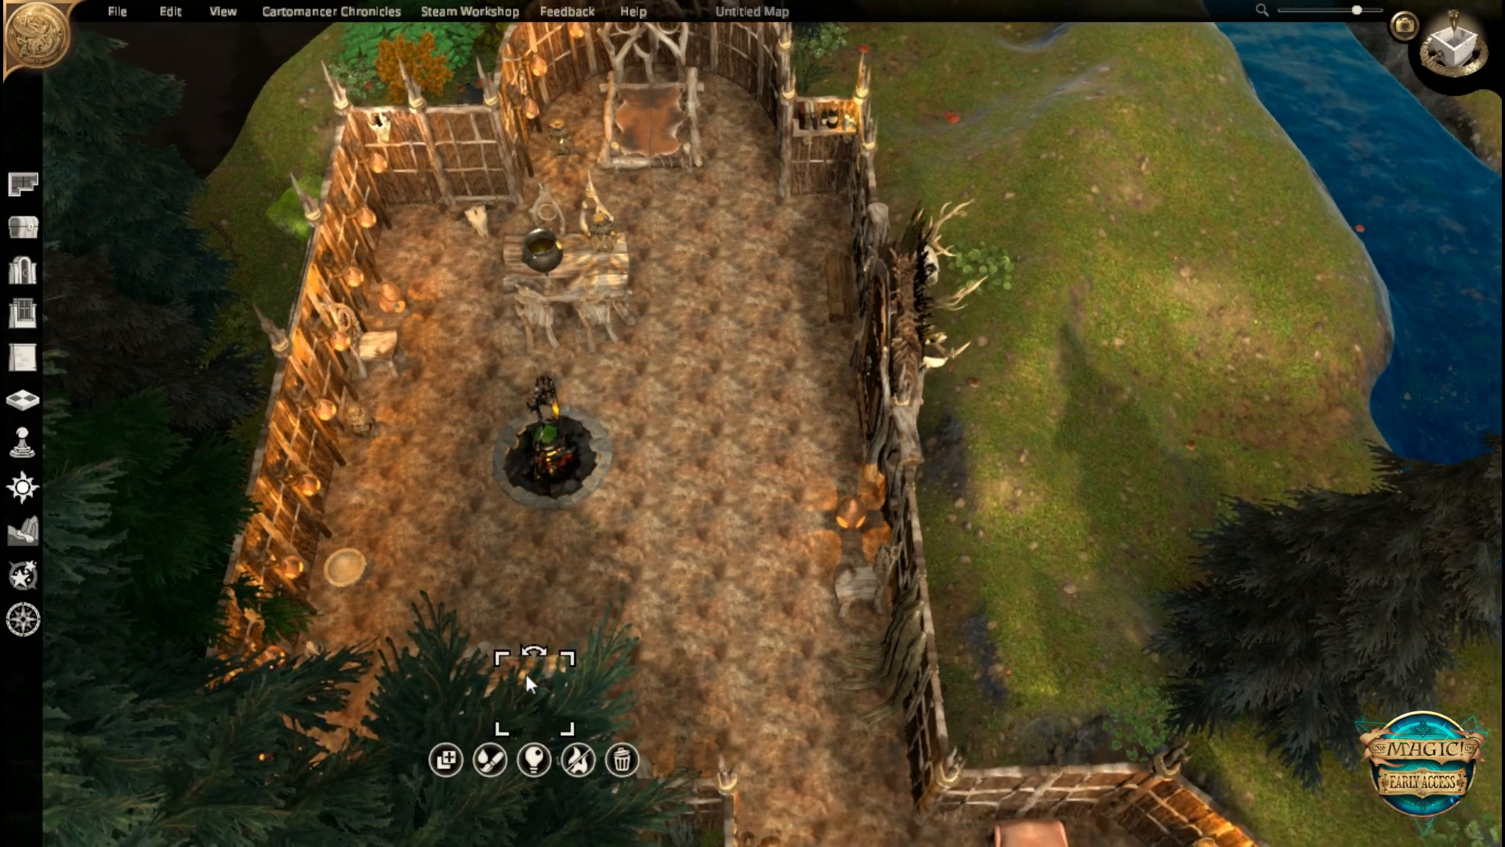
pyautogui.click(674, 536)
# - Move the round clay lantern from beside the front door onto the wooden bench on the door's other side
pyautogui.moveTo(678, 540); pyautogui.dragTo(1224, 568, button='middle')
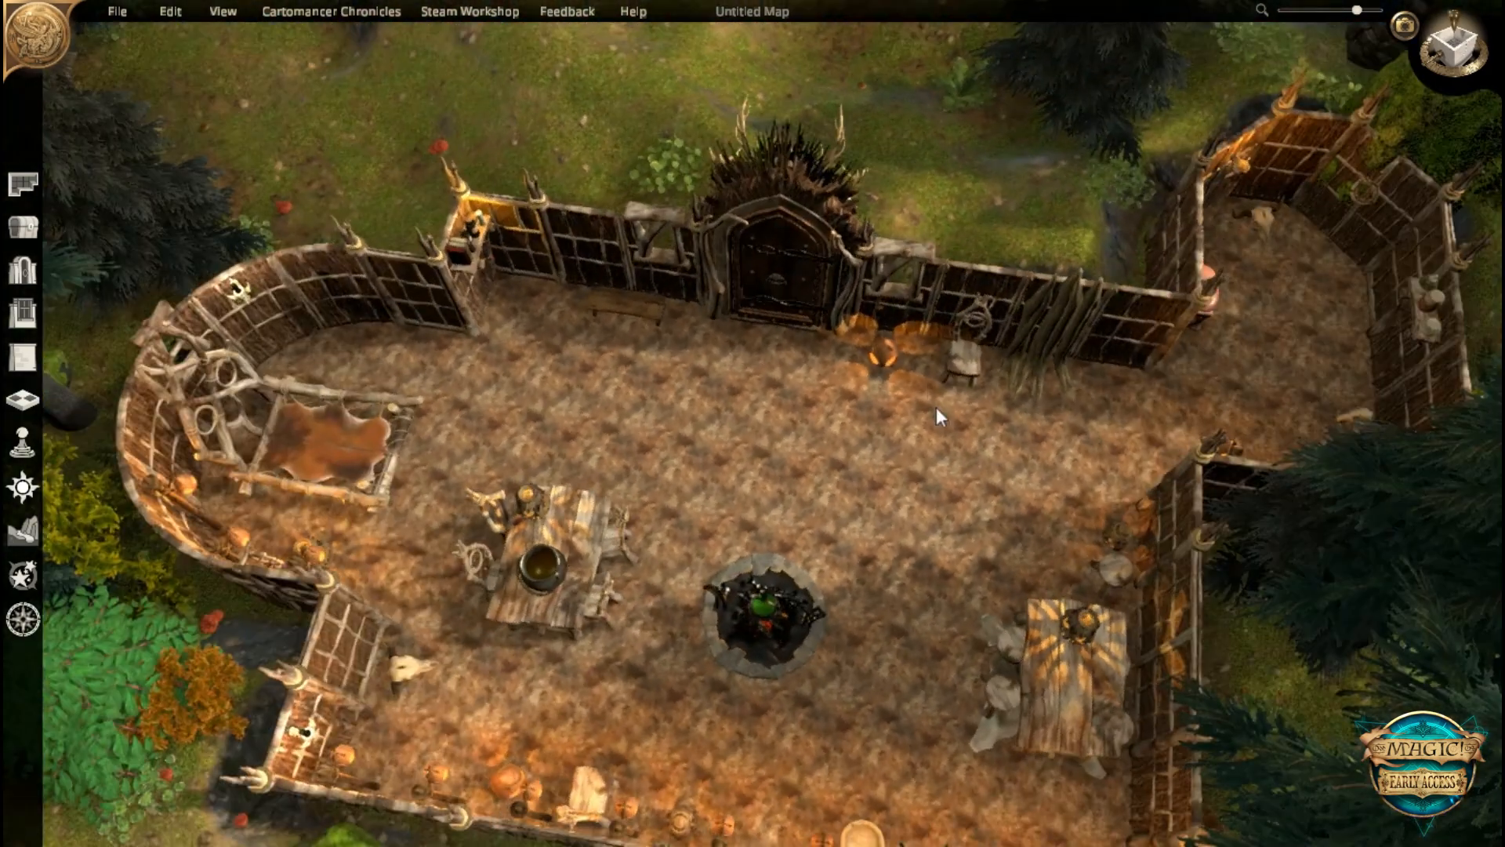
pyautogui.moveTo(887, 356); pyautogui.dragTo(571, 537)
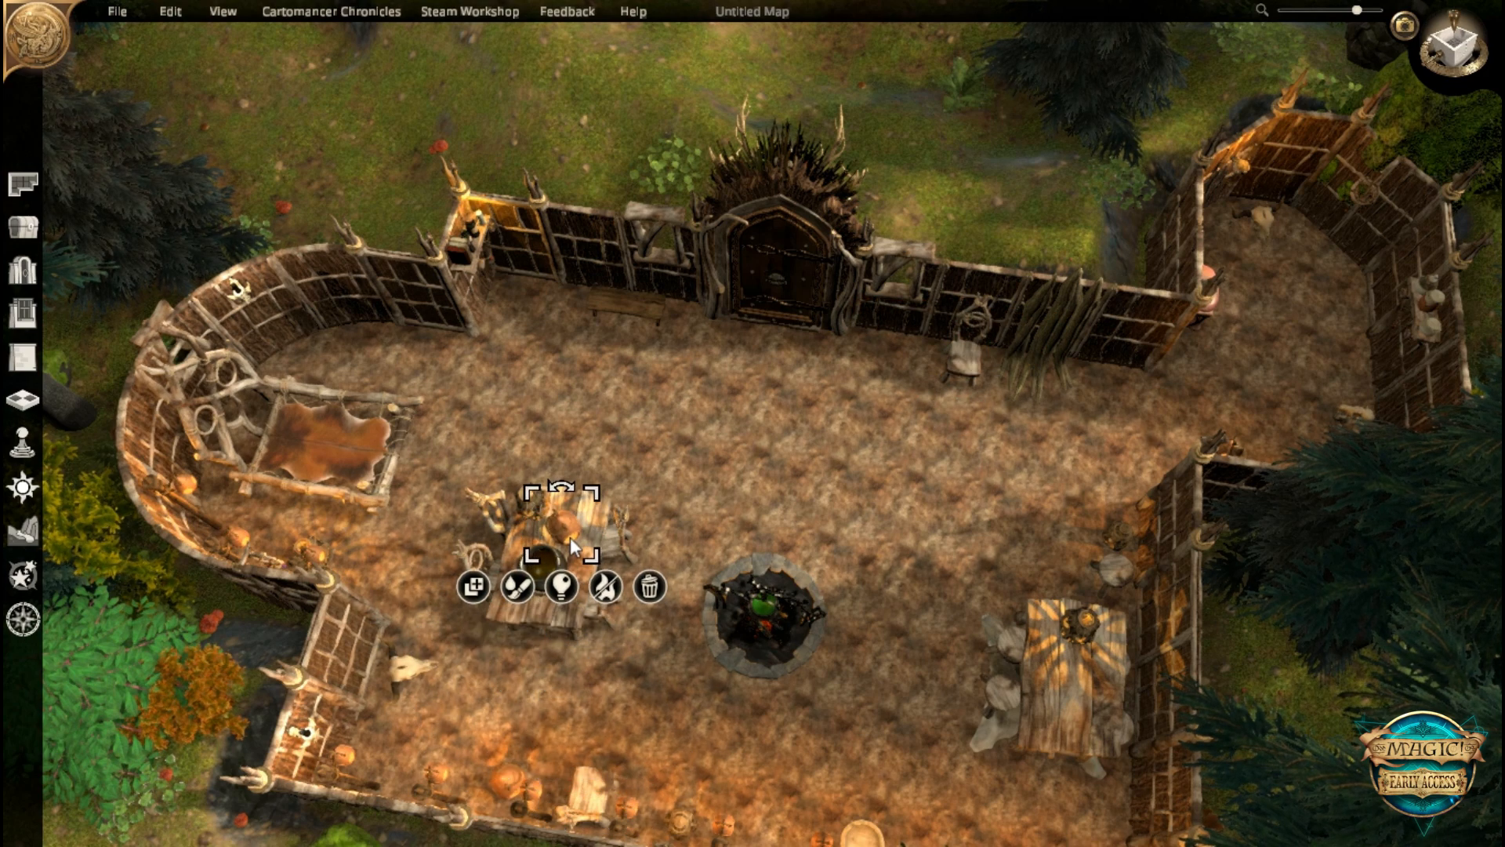
pyautogui.moveTo(582, 614); pyautogui.dragTo(610, 288)
# - Delete the fleshy pink seat from the angular extension and search the object library for "witch"
pyautogui.moveTo(986, 469); pyautogui.dragTo(839, 572, button='right')
pyautogui.moveTo(839, 572); pyautogui.dragTo(820, 439, button='middle')
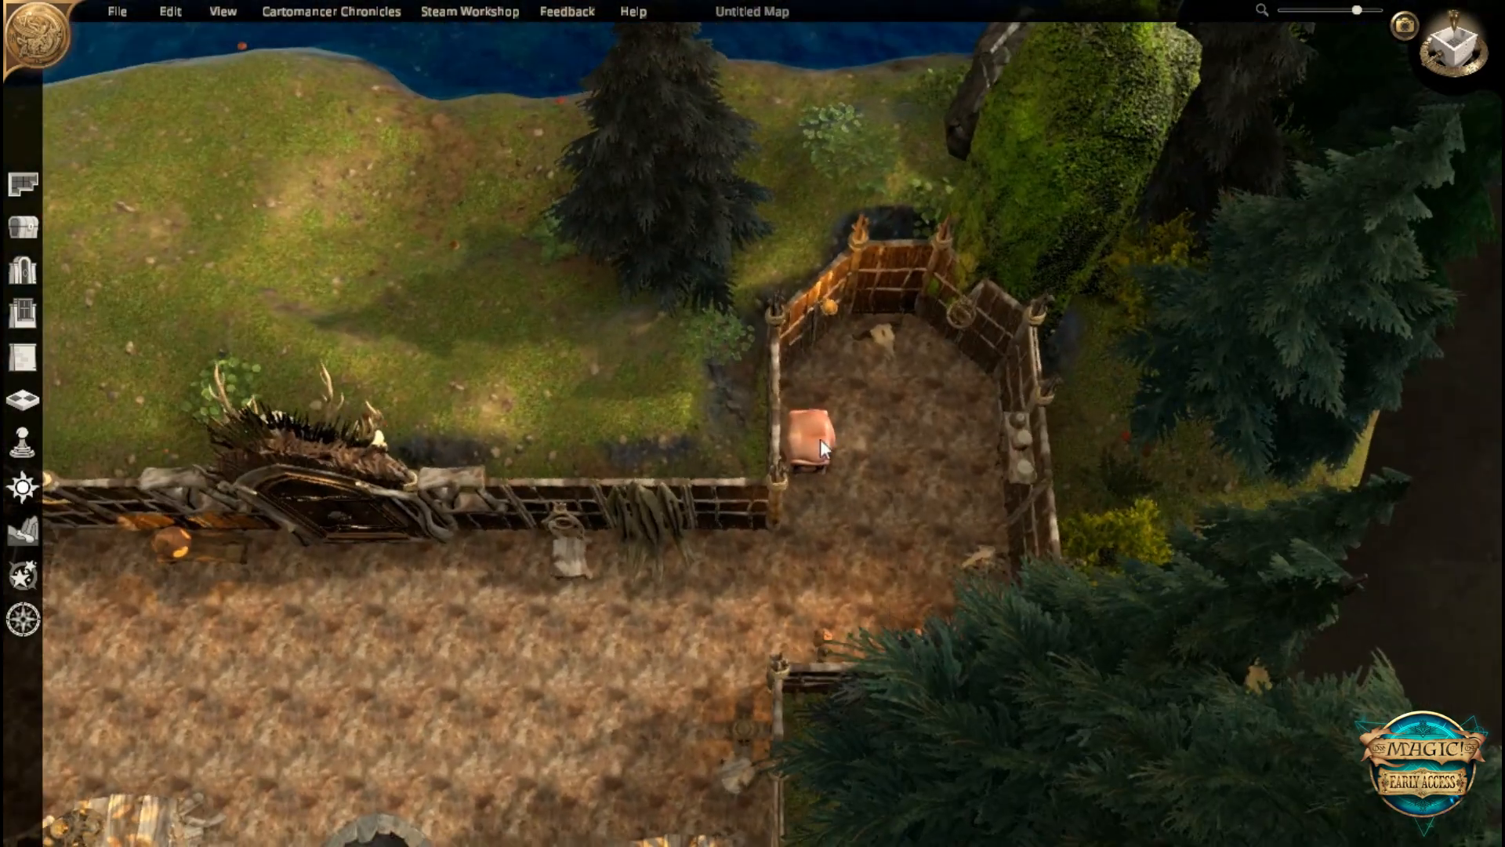
pyautogui.click(13, 240)
pyautogui.click(295, 200)
pyautogui.write('witch')
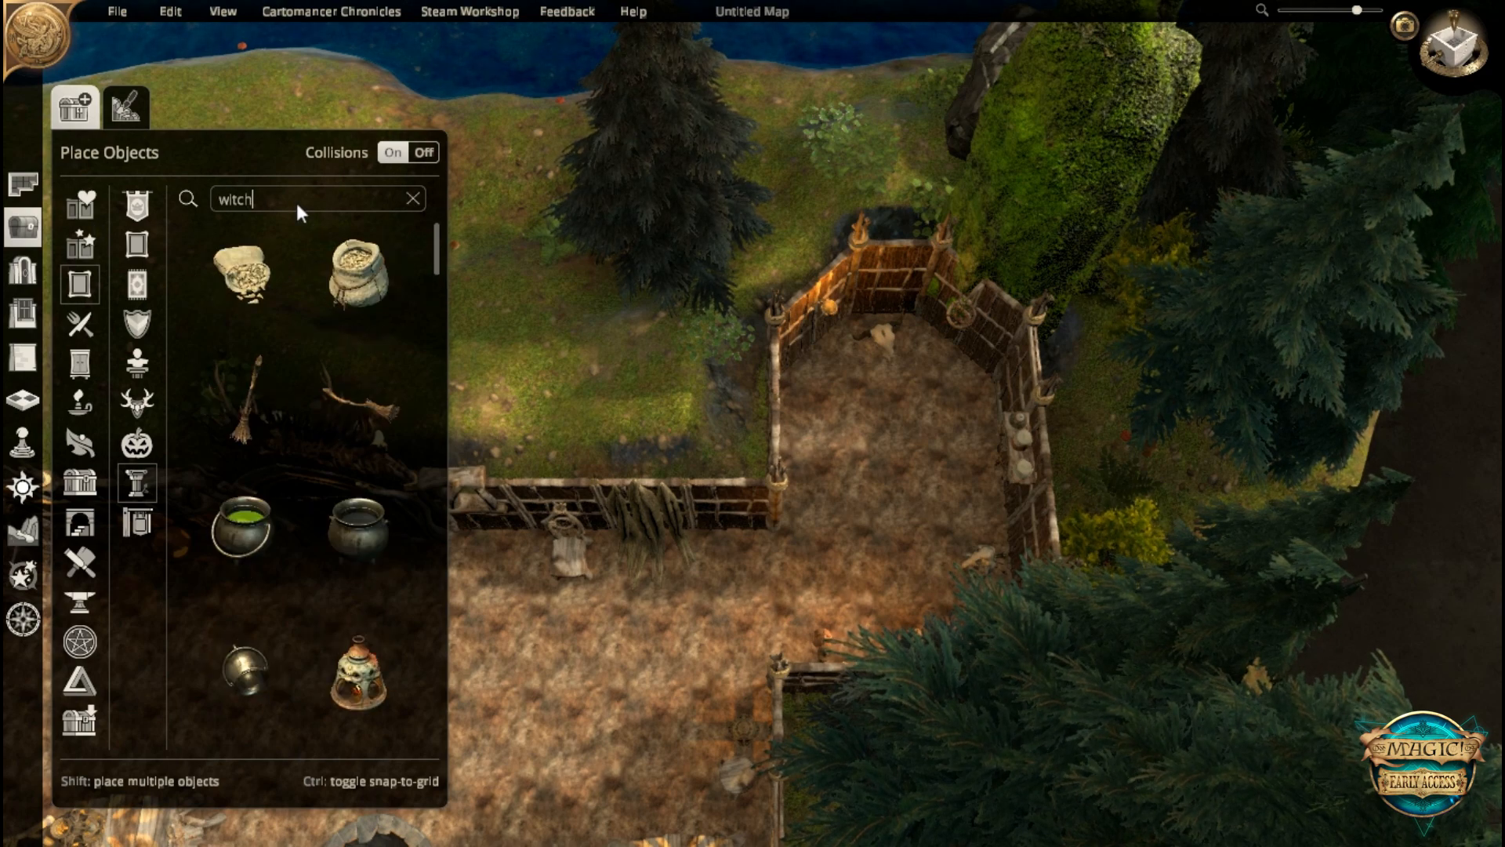
# - Browse the witch-themed objects and place a Broom inside the hut against the front wall, between the bench and the door
pyautogui.scroll(-6, 337, 439)
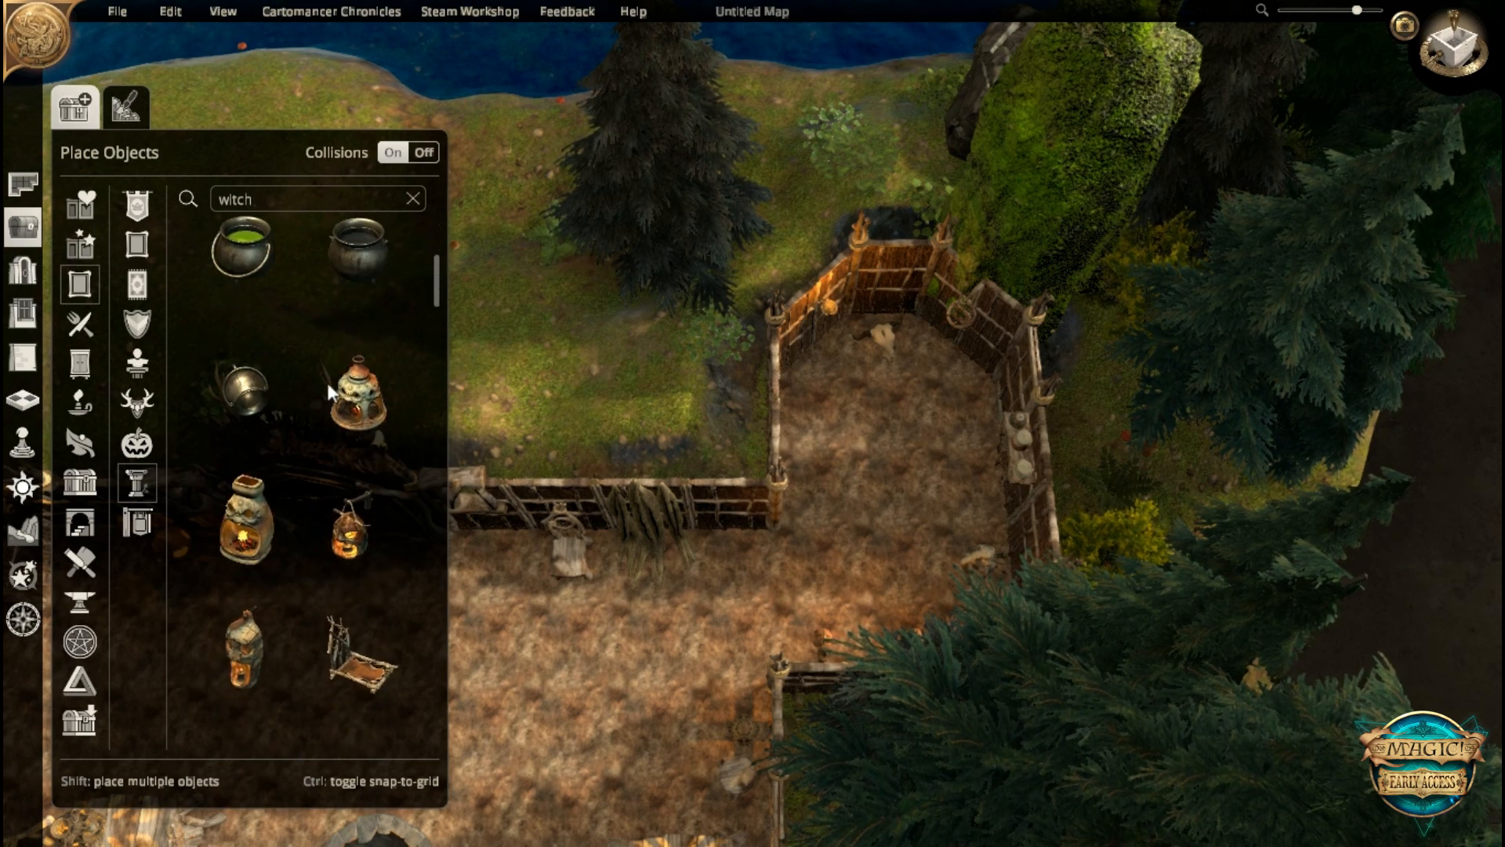
pyautogui.scroll(-6, 286, 572)
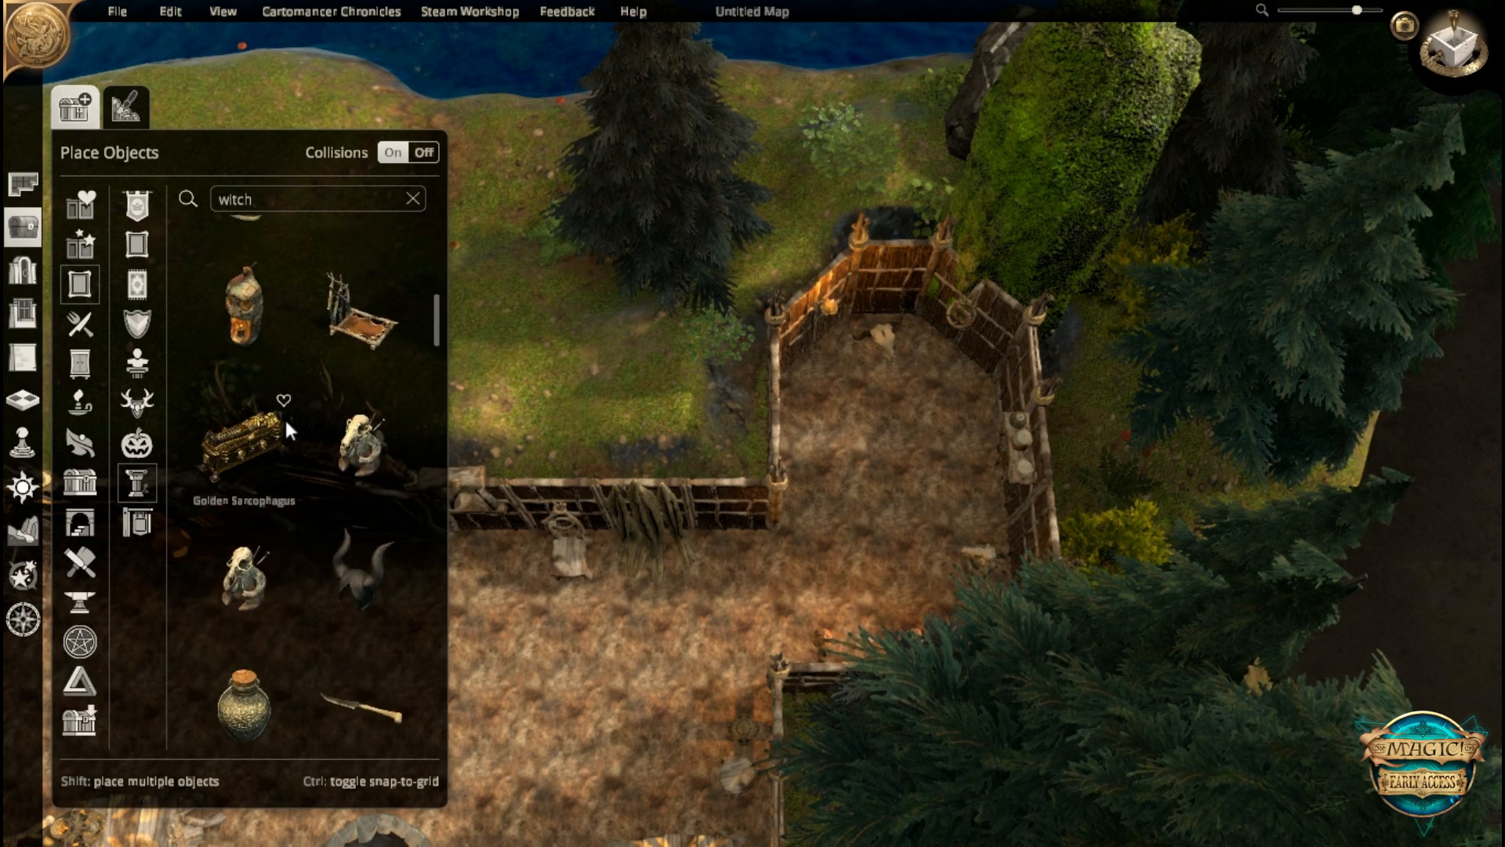
pyautogui.scroll(-6, 297, 384)
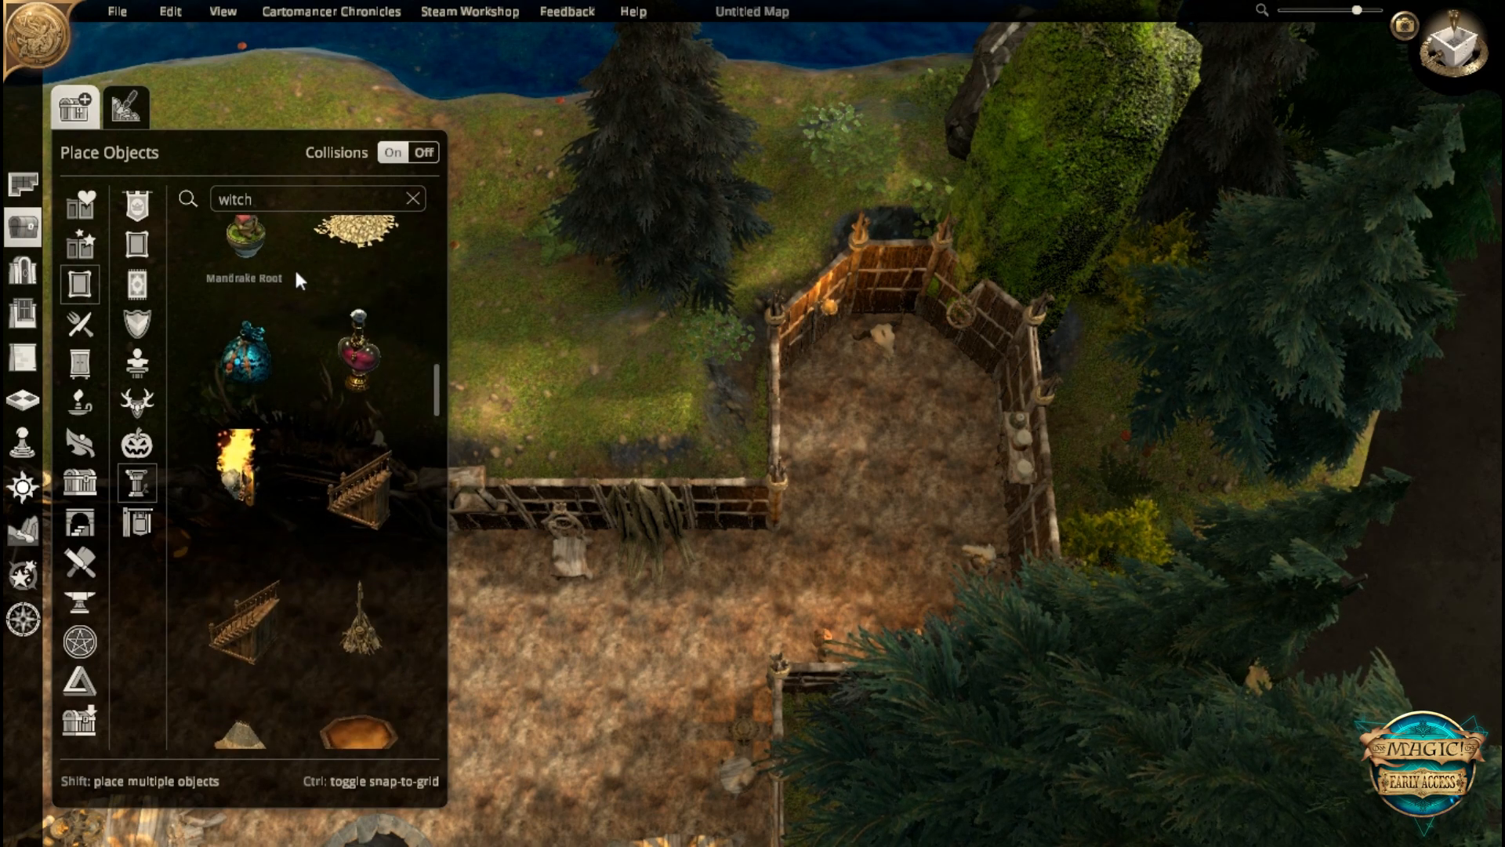
pyautogui.scroll(-3, 294, 430)
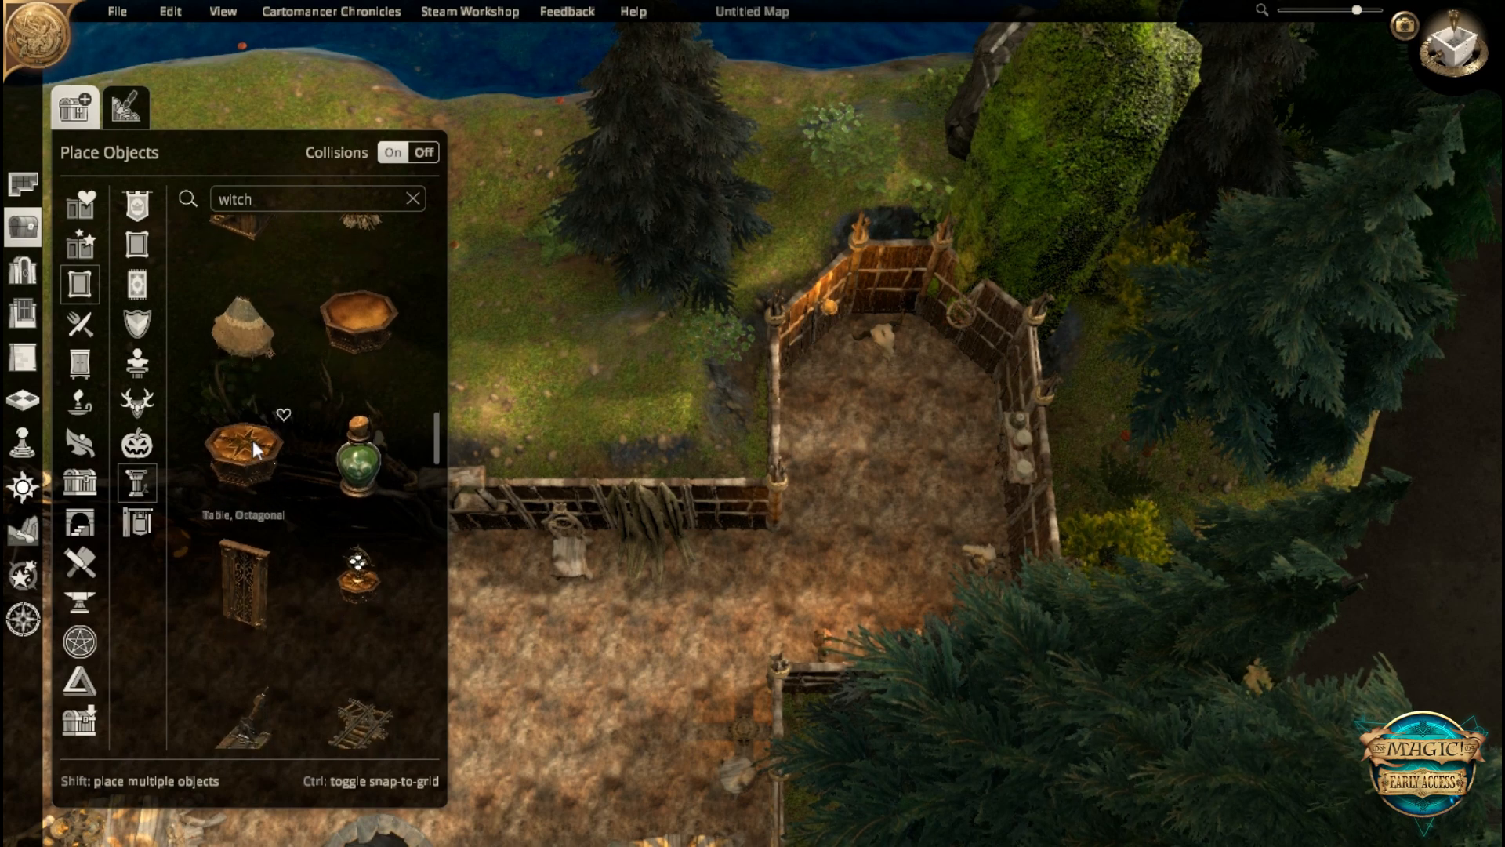
pyautogui.scroll(-3, 340, 372)
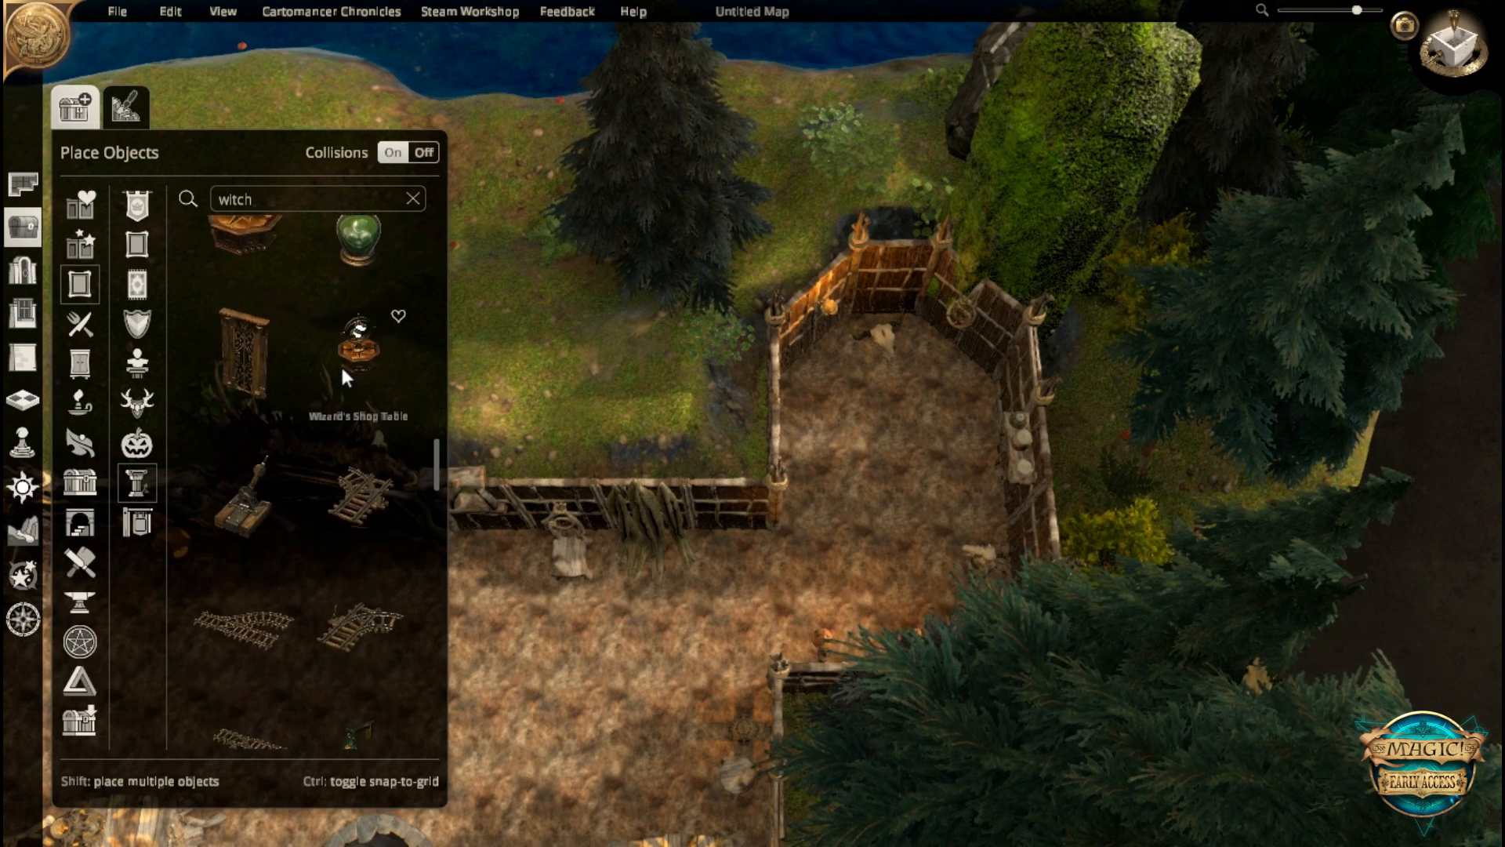
pyautogui.scroll(12, 340, 320)
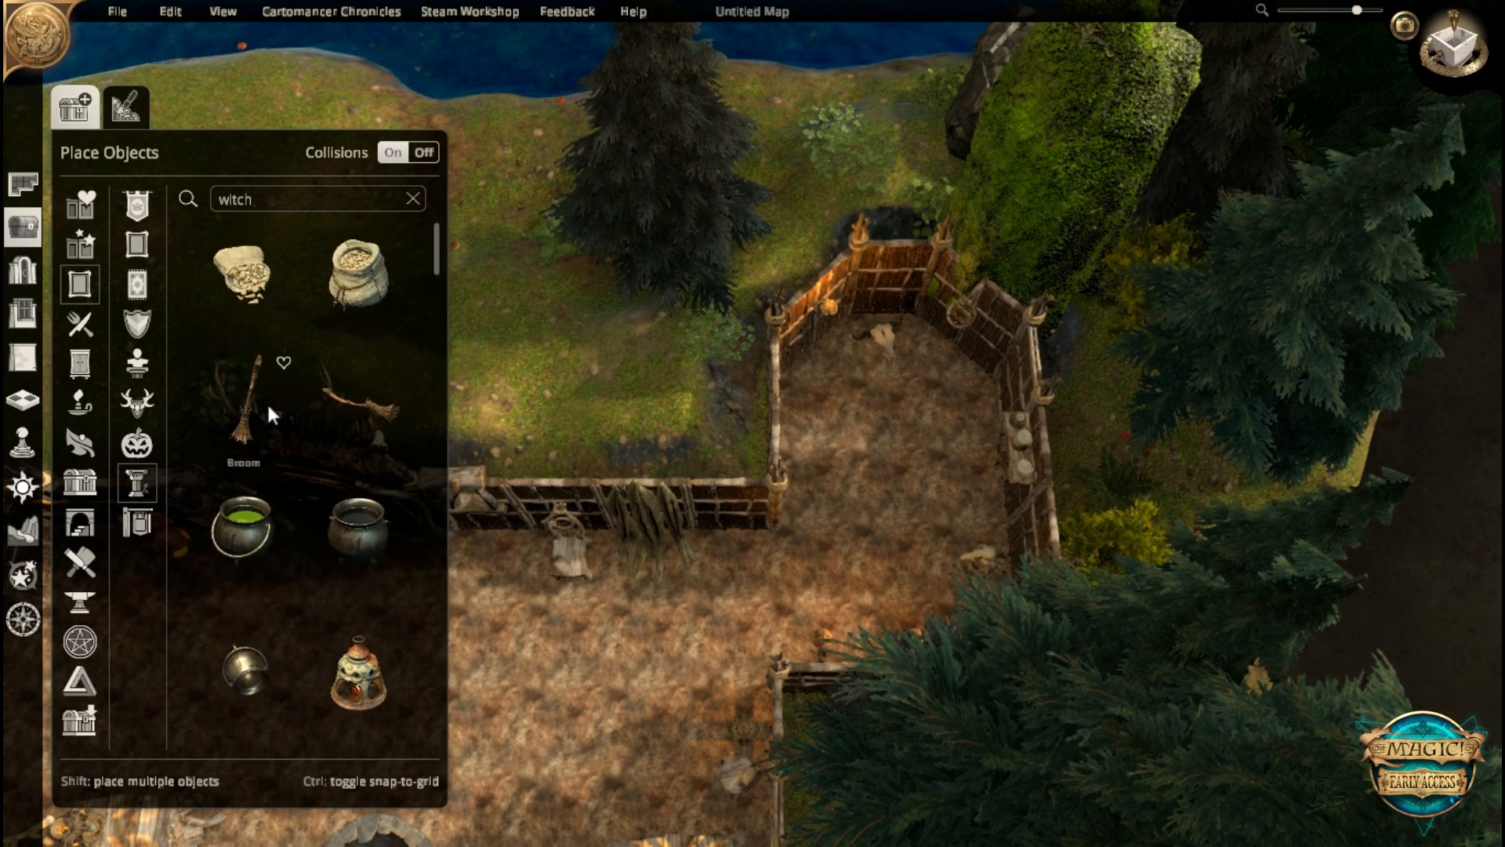
pyautogui.press('s')
pyautogui.press('a')
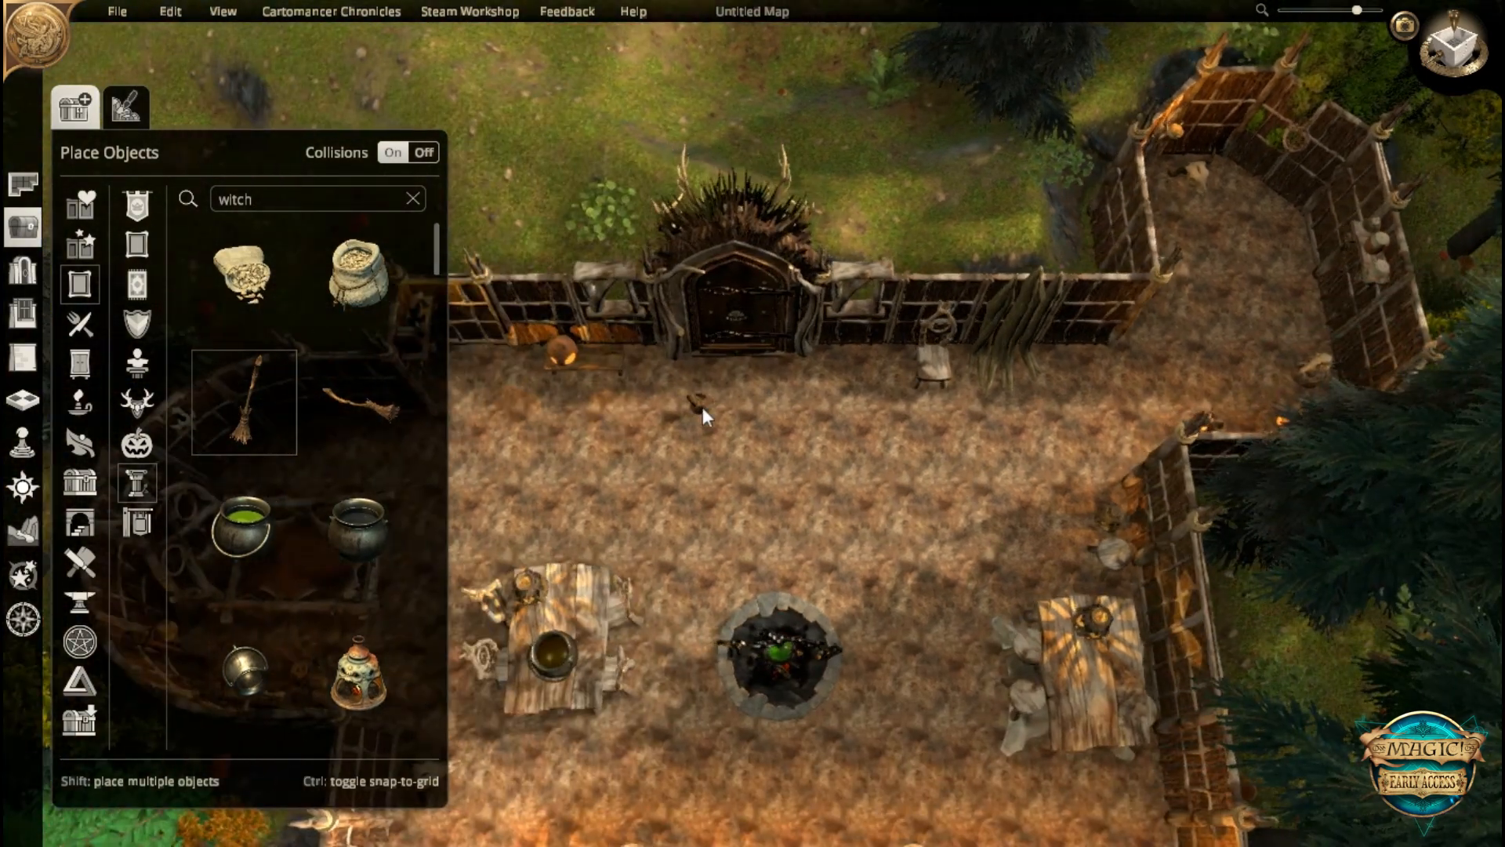
pyautogui.click(662, 372)
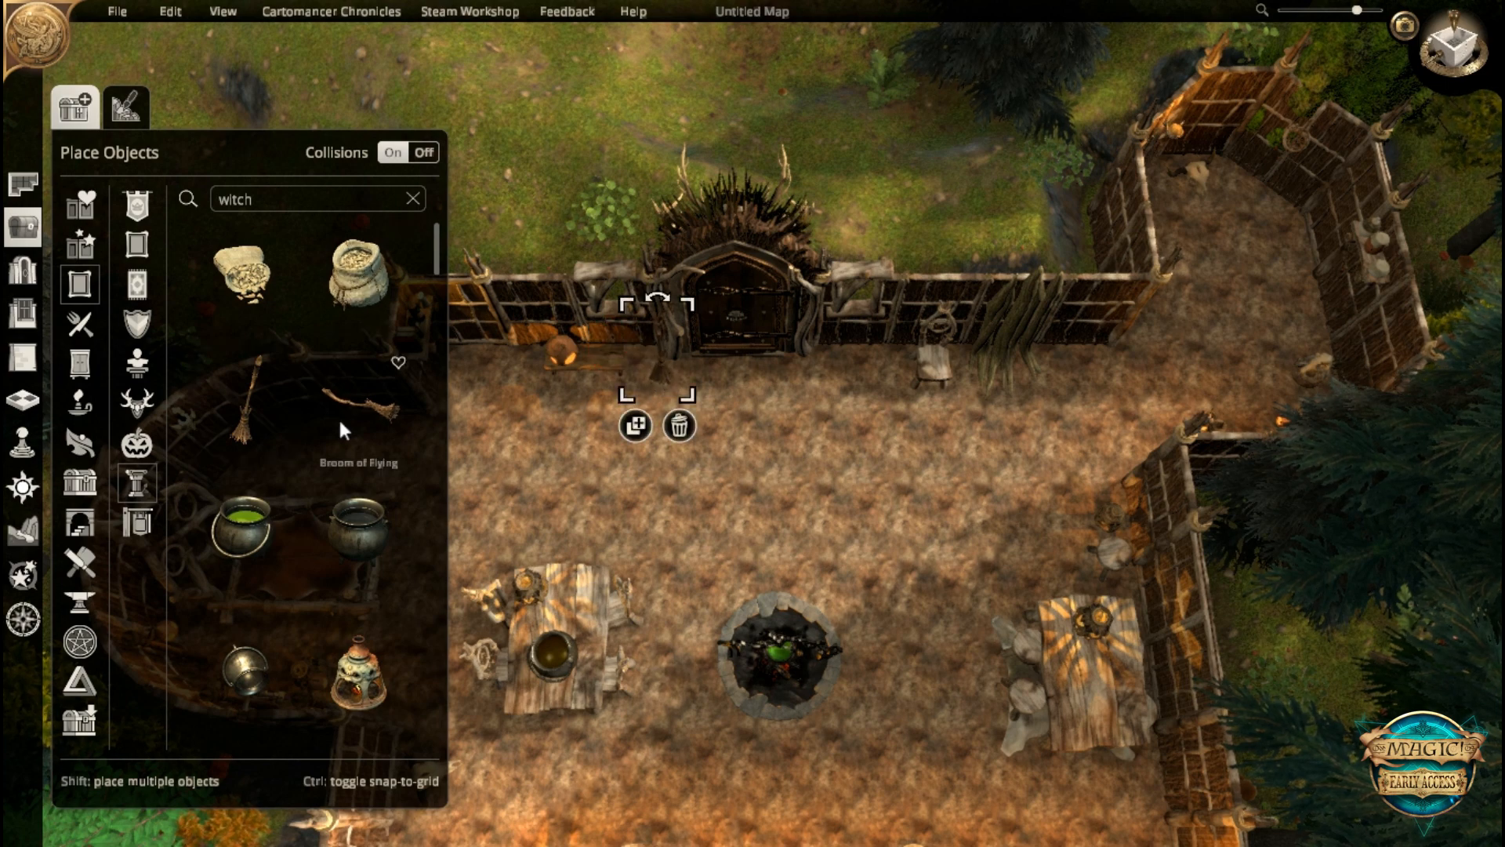
# - Add a Broom of Flying and position it outside the hut, beside the leafy plant near the front wall
pyautogui.click(339, 424)
pyautogui.press('s')
pyautogui.click(654, 483)
pyautogui.click(796, 494)
pyautogui.scroll(6, 764, 567)
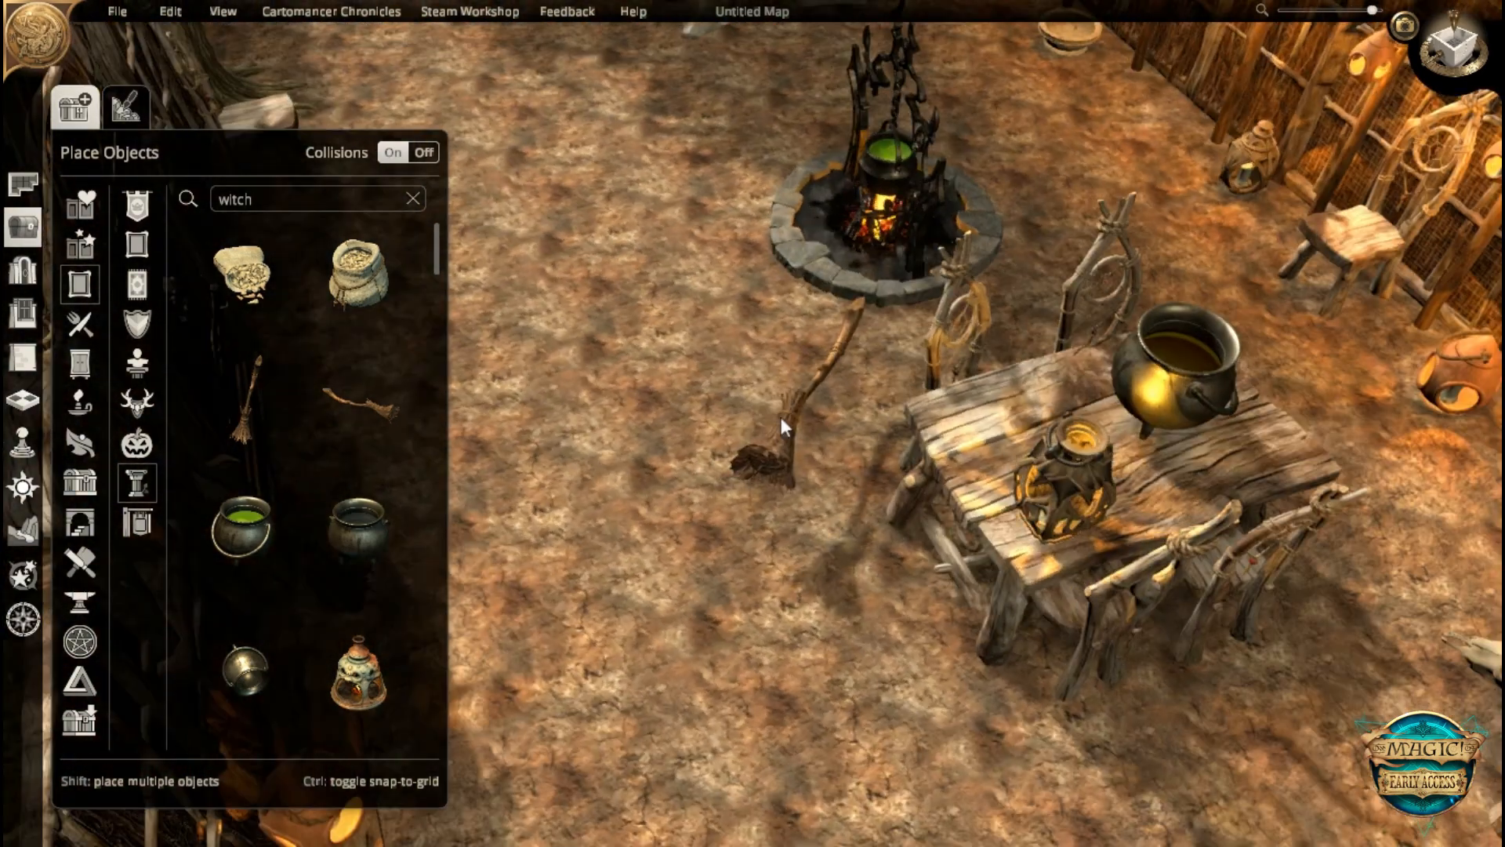
pyautogui.press('a')
pyautogui.press('s')
pyautogui.moveTo(781, 418); pyautogui.dragTo(853, 453)
pyautogui.click(579, 380)
pyautogui.scroll(-6, 577, 483)
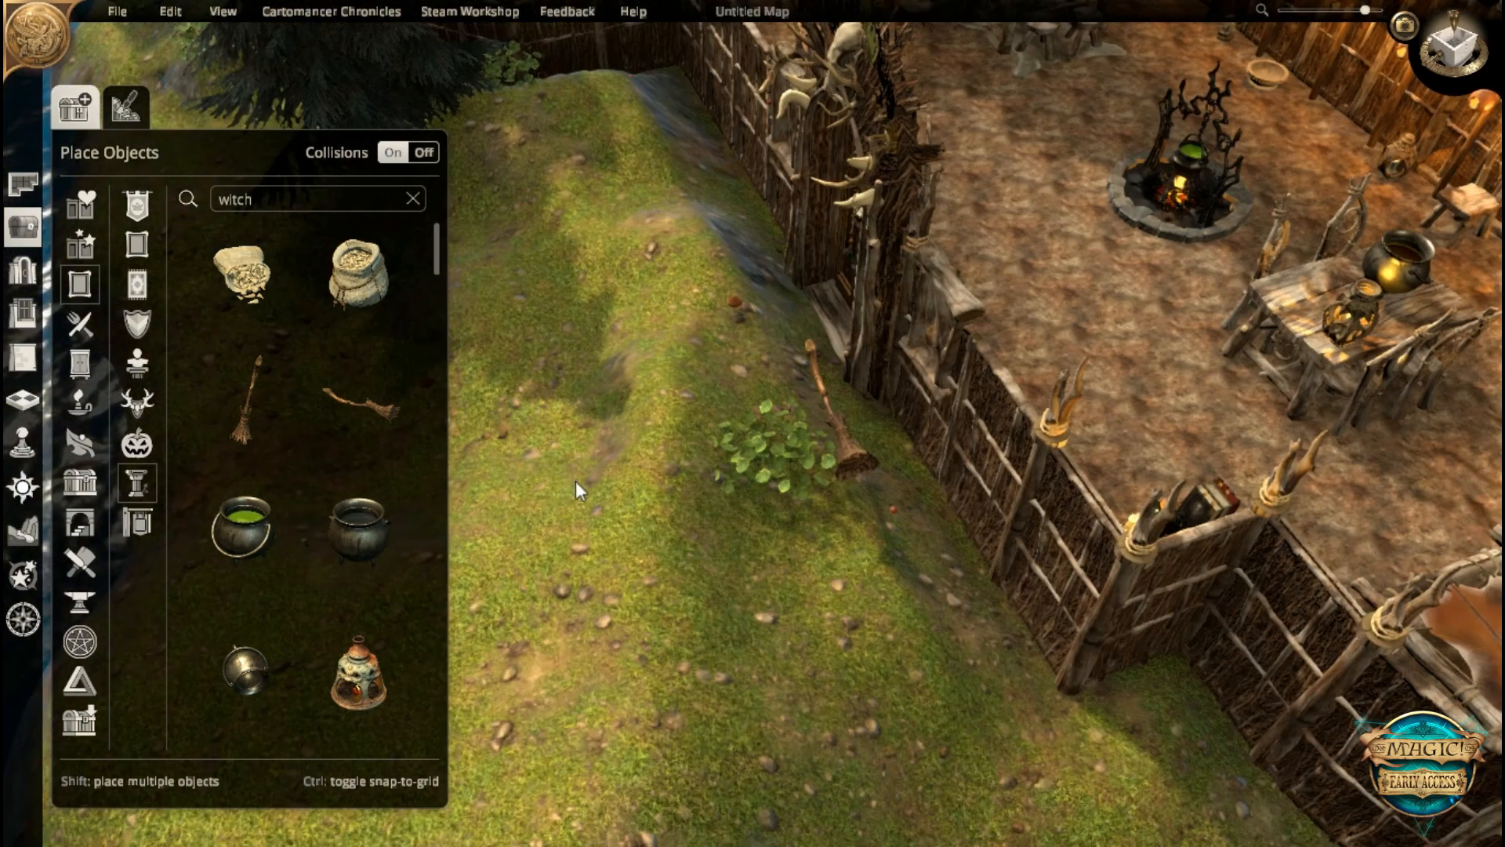
# - Flatten the raised grassy terrain between the hut's front wall and the river
pyautogui.moveTo(594, 489); pyautogui.dragTo(580, 533, button='middle')
pyautogui.scroll(-4, 851, 521)
pyautogui.click(18, 527)
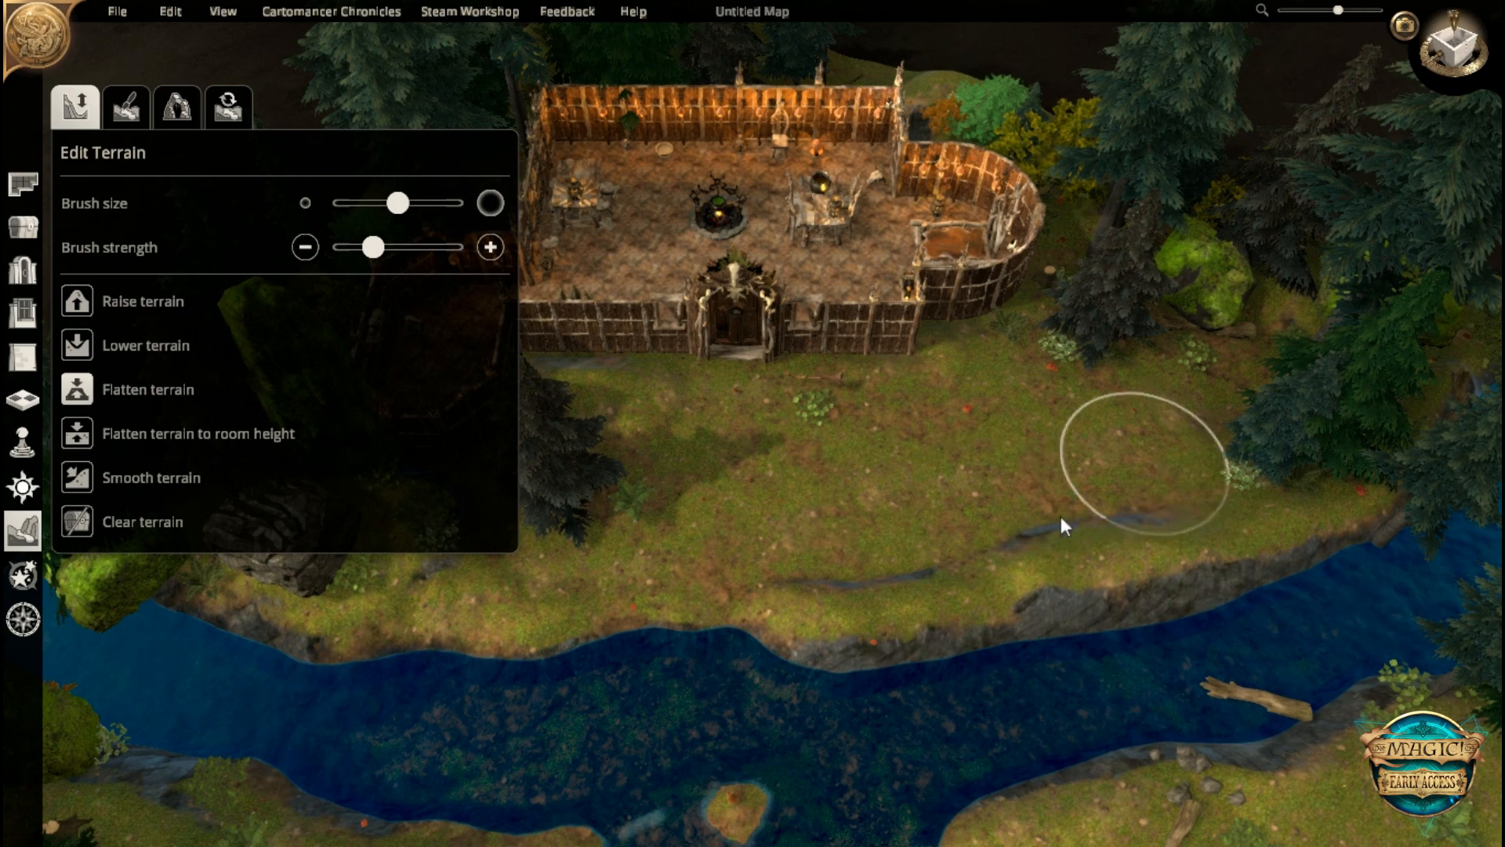
pyautogui.moveTo(622, 527)
pyautogui.mouseDown()
pyautogui.moveTo(966, 602)
pyautogui.moveTo(906, 541)
pyautogui.mouseUp()
pyautogui.press('a')
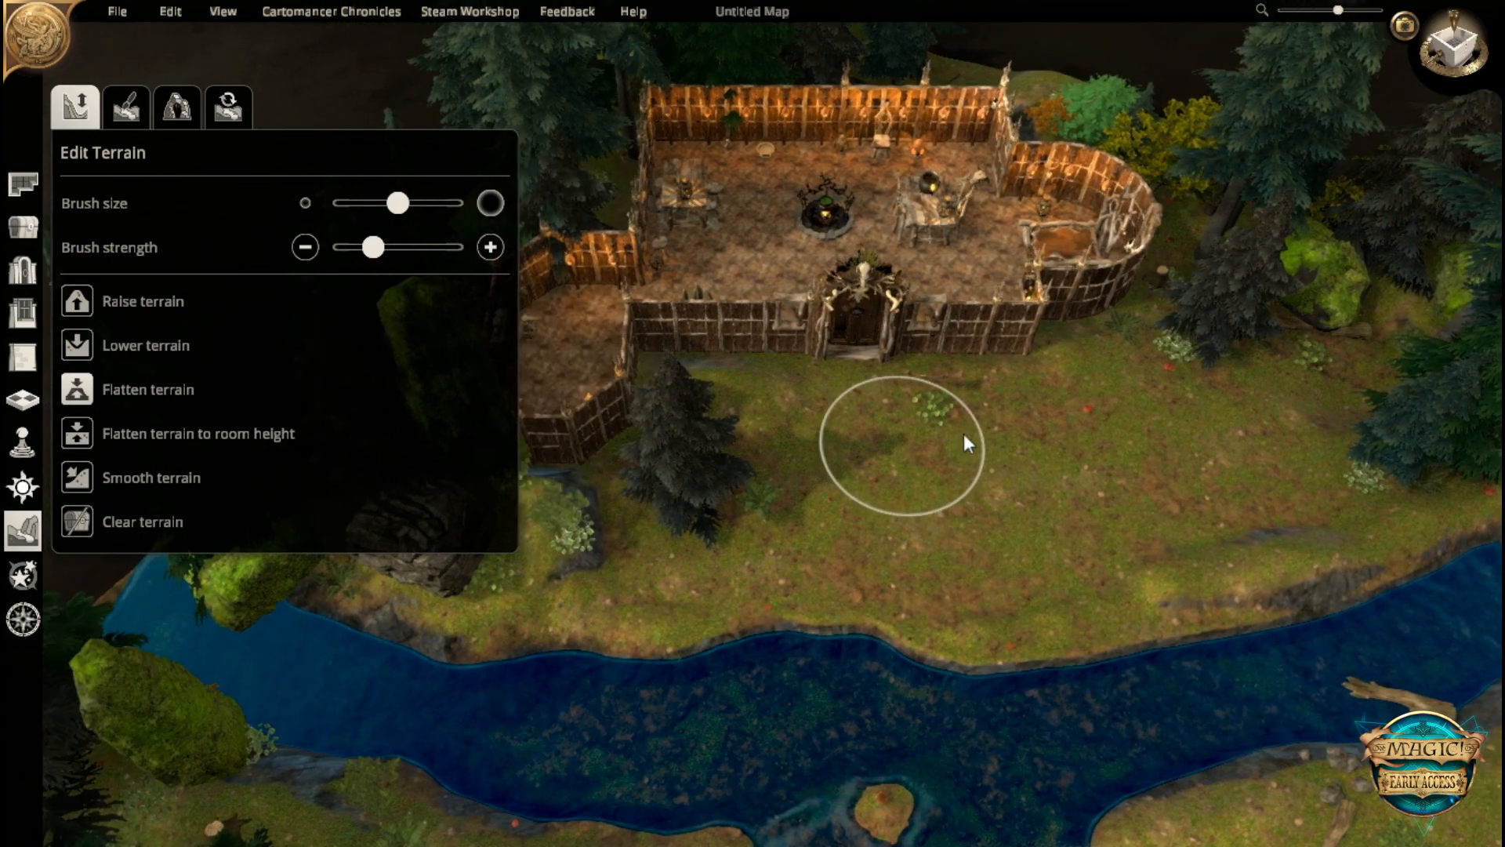
# - Search the object library for "potion" and browse the matching cauldrons, bottles and furniture
pyautogui.click(28, 223)
pyautogui.moveTo(1039, 439); pyautogui.dragTo(1018, 577, button='middle')
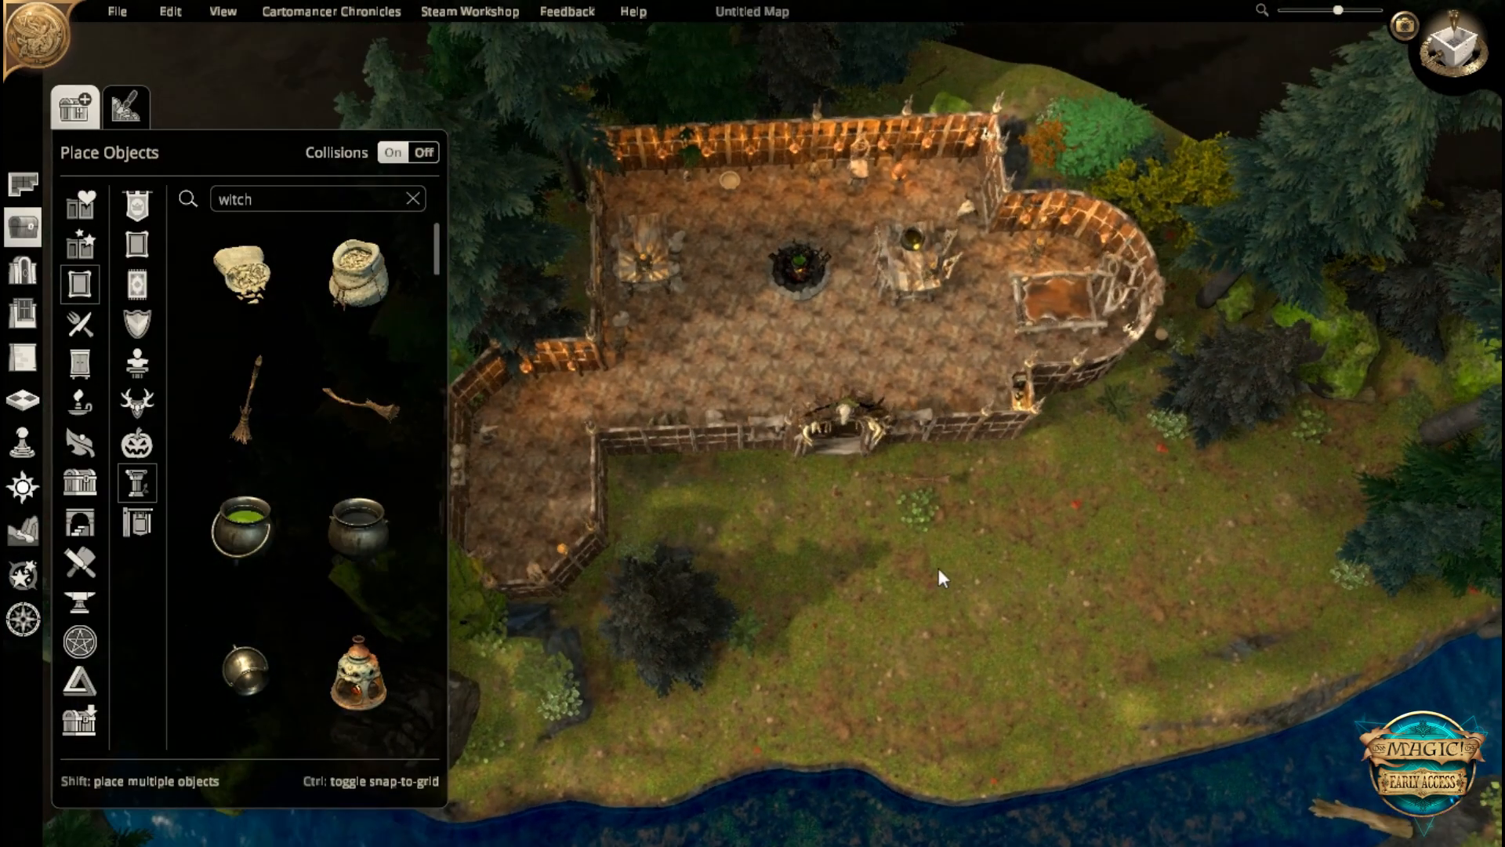
pyautogui.scroll(2, 1018, 576)
pyautogui.press('a')
pyautogui.click(244, 208)
pyautogui.write('potion')
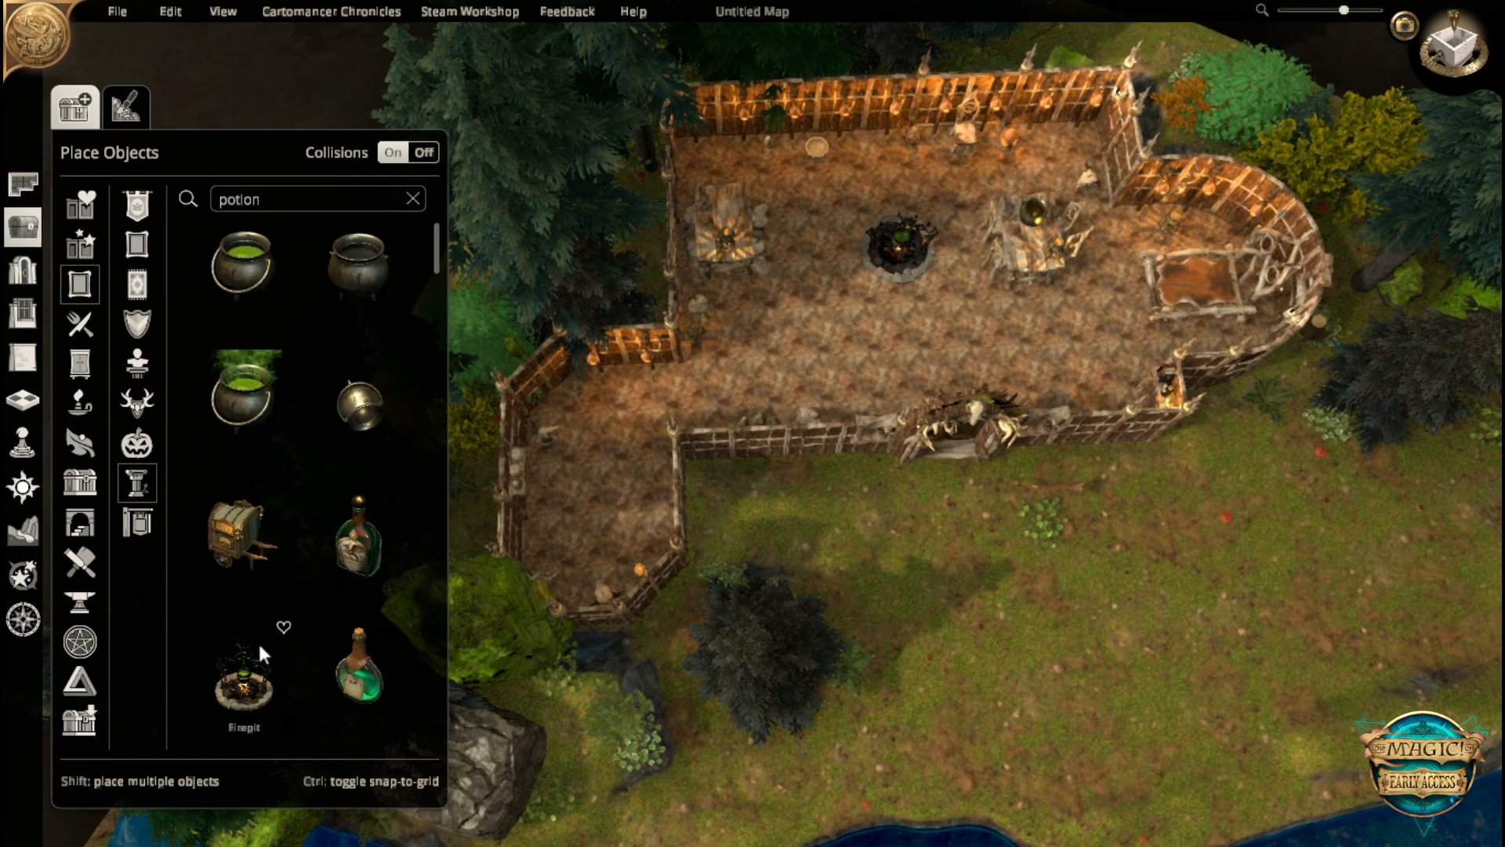
pyautogui.scroll(-8, 264, 366)
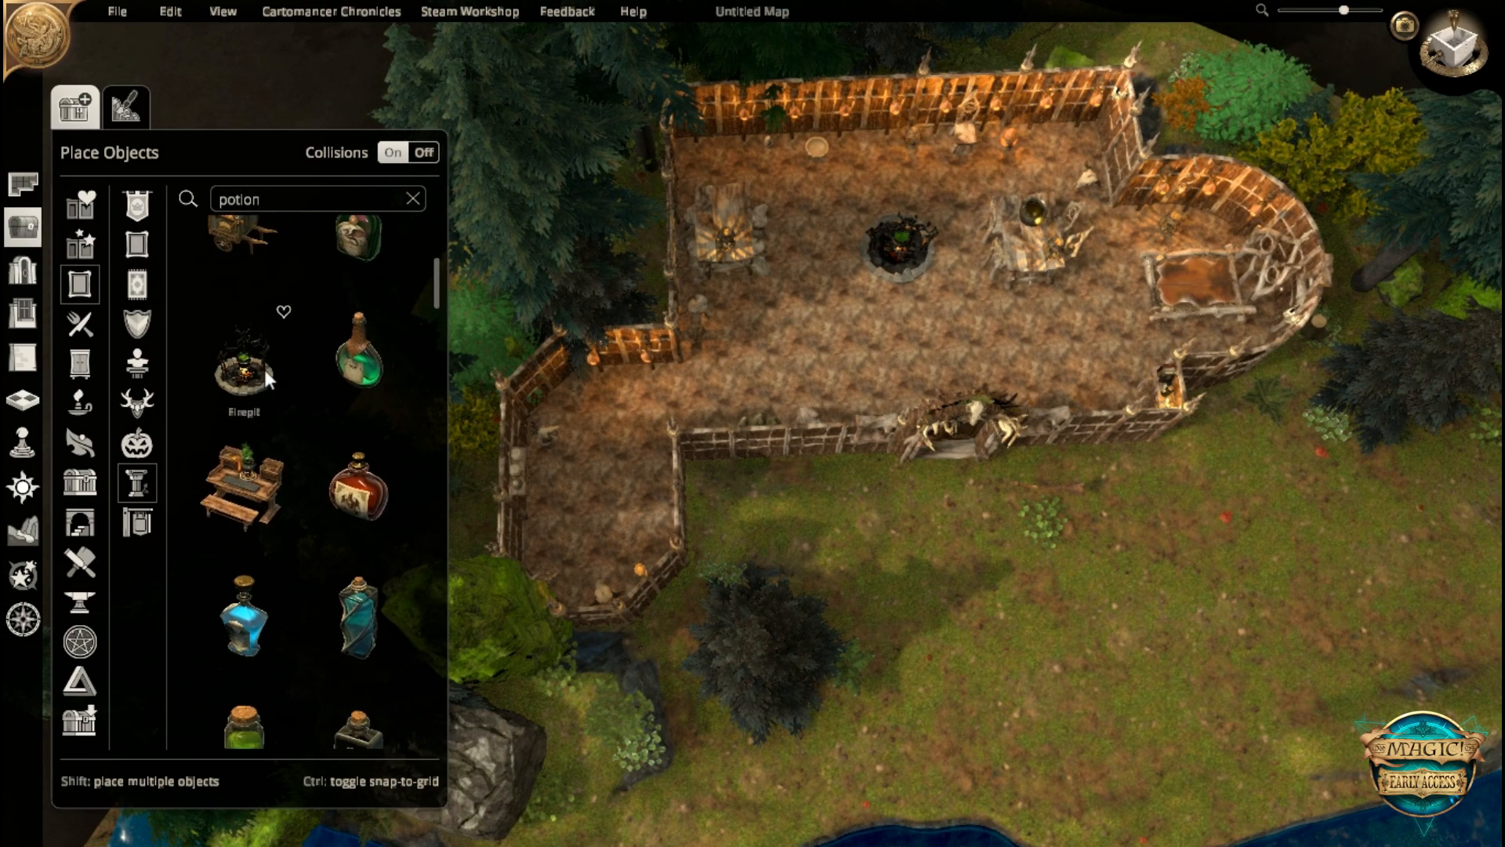
# - Place the potion-brewing table from the "potion" results inside the hut's left side room, rotated and set off-grid against the front wall
pyautogui.click(249, 255)
pyautogui.moveTo(1029, 475); pyautogui.dragTo(407, 431, button='middle')
pyautogui.rightClick(913, 506)
pyautogui.scroll(3, 803, 582)
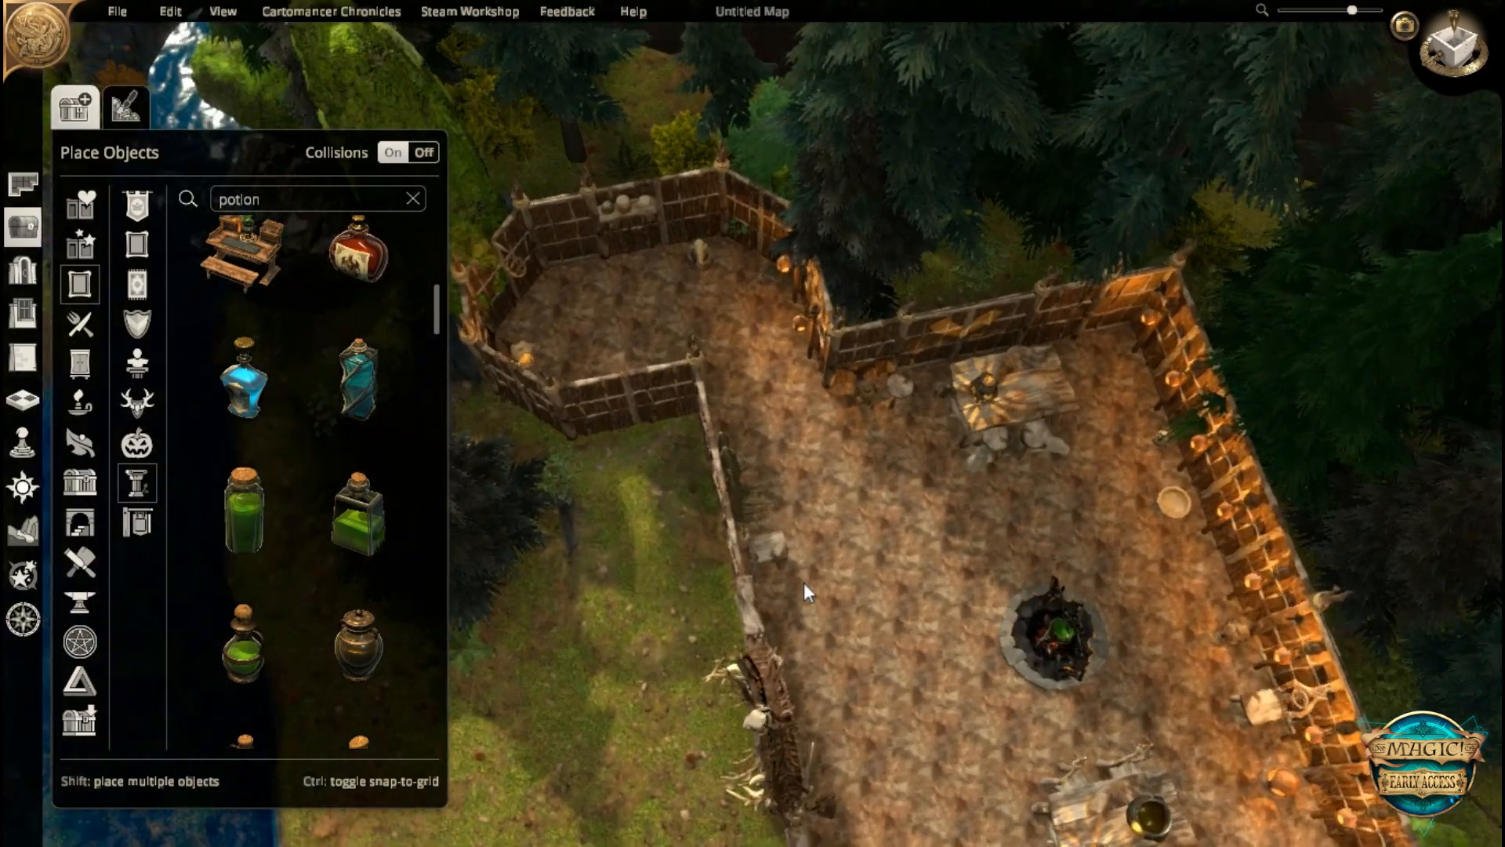
pyautogui.press('w')
pyautogui.moveTo(732, 558); pyautogui.dragTo(639, 440, button='middle')
pyautogui.scroll(4, 831, 488)
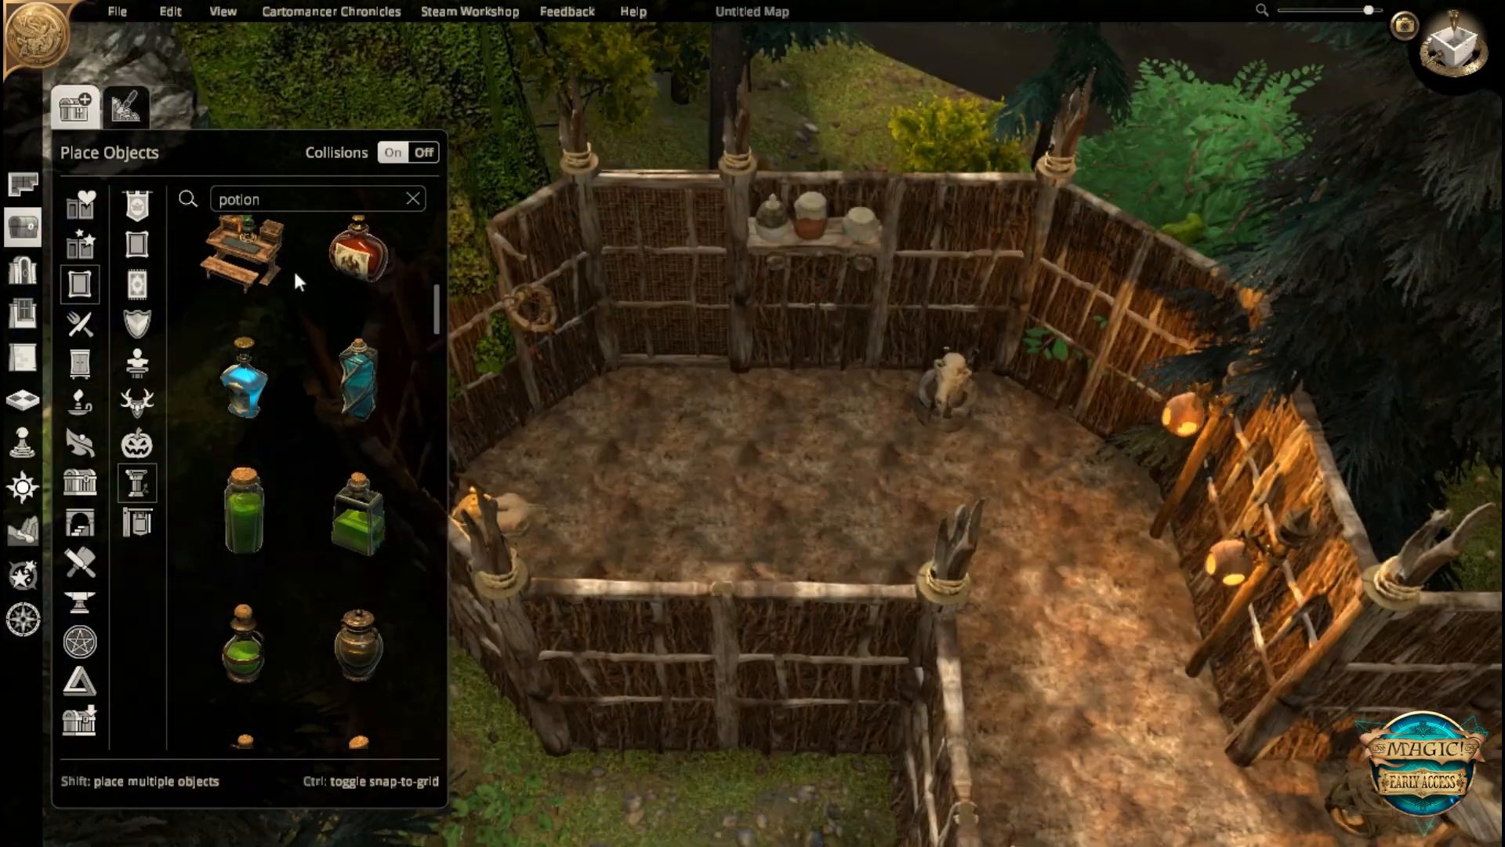
pyautogui.click(270, 265)
pyautogui.press('r')
pyautogui.press('r')
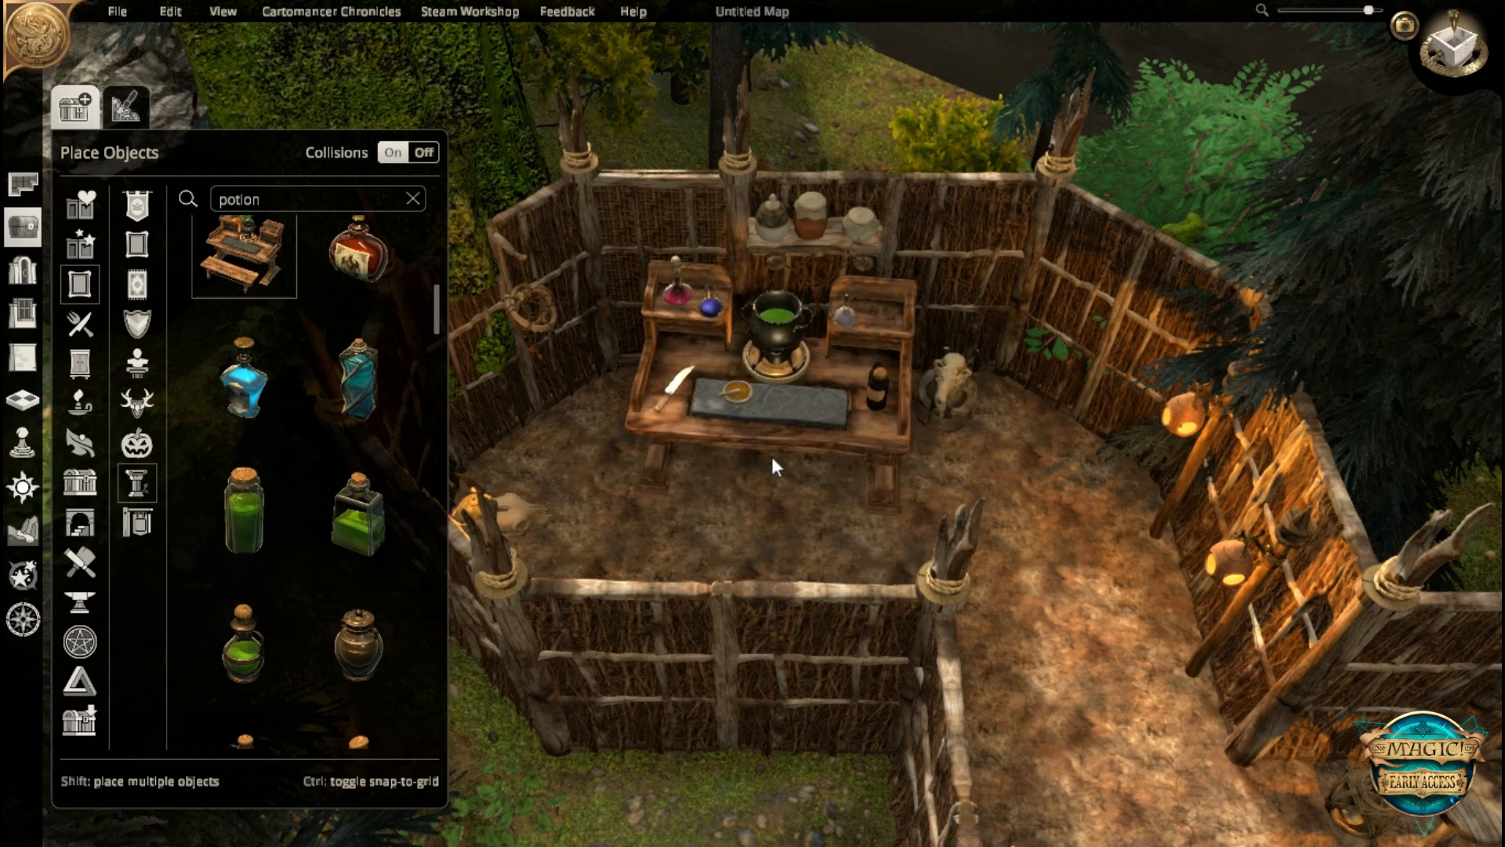
pyautogui.press('ctrl')
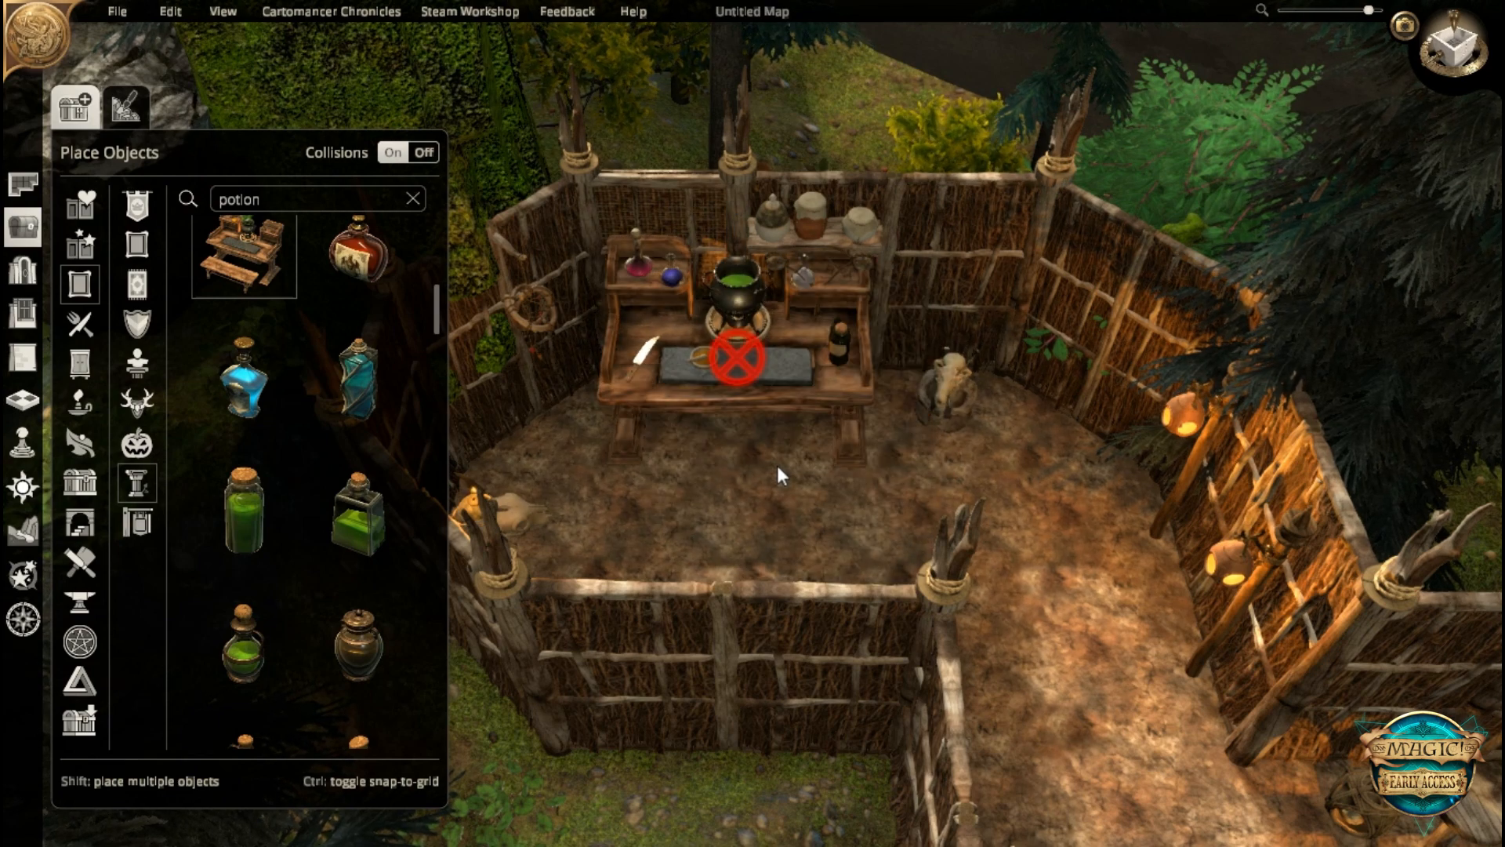
pyautogui.click(772, 500)
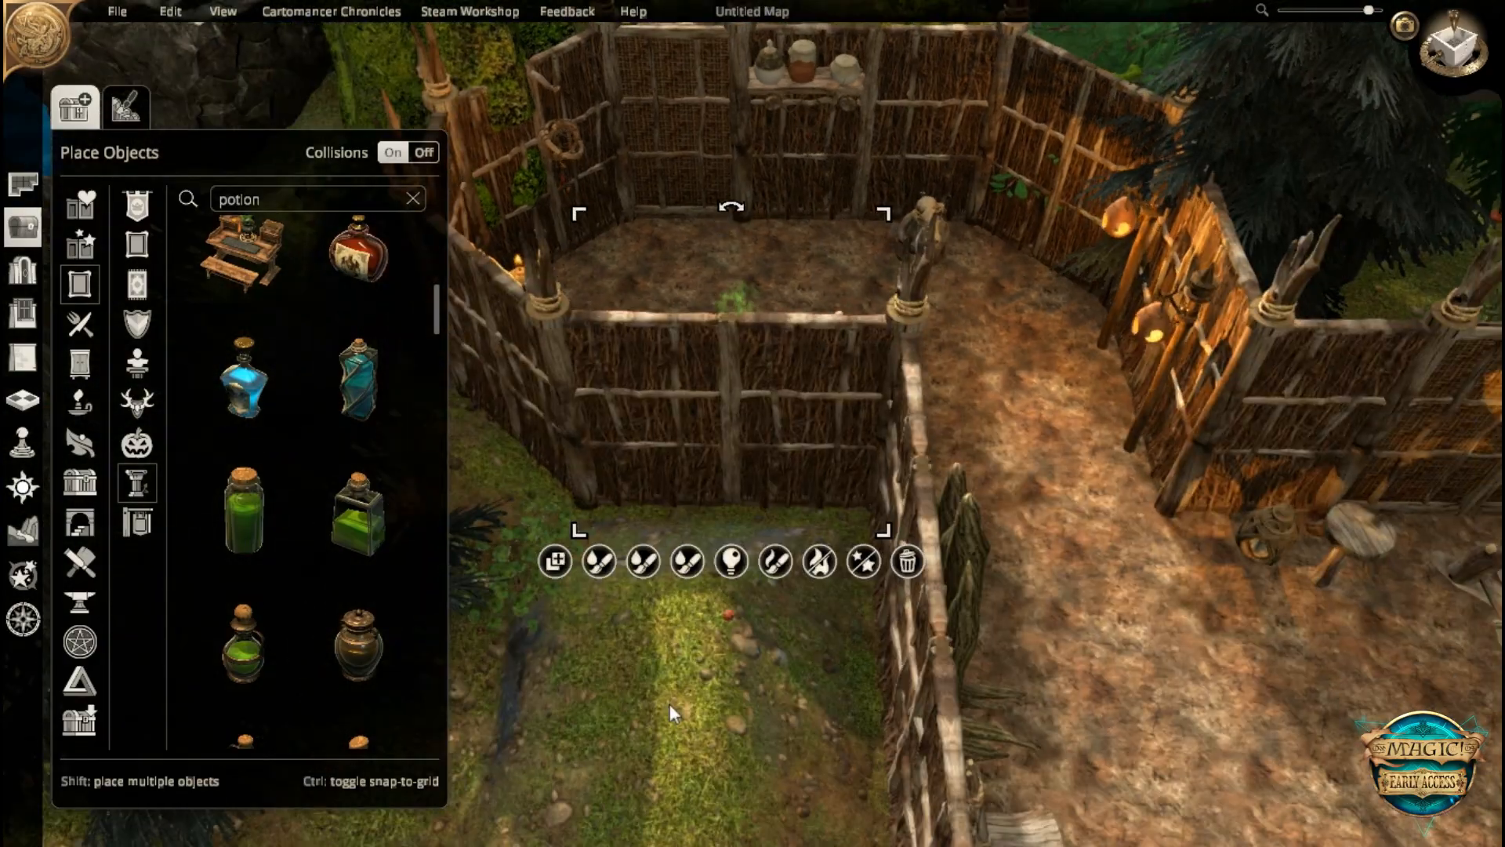
# - Duplicate the Driftwood Chair near the hut's door and place the copy in front of the potion table
pyautogui.click(670, 703)
pyautogui.moveTo(670, 703); pyautogui.dragTo(963, 557, button='right')
pyautogui.moveTo(963, 557); pyautogui.dragTo(907, 571, button='middle')
pyautogui.press('a')
pyautogui.press('s')
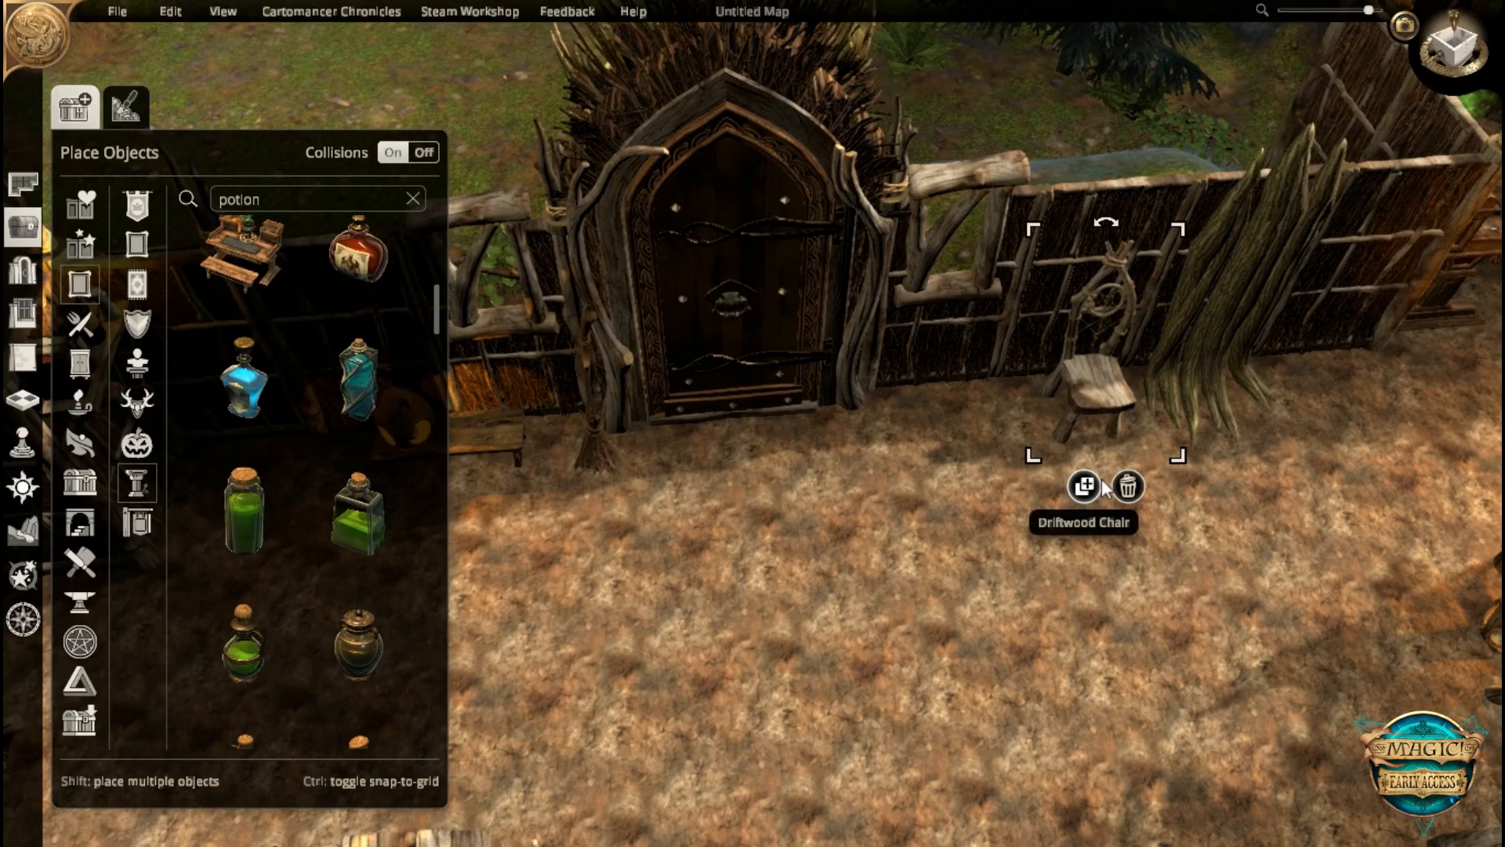
pyautogui.click(1089, 486)
pyautogui.moveTo(1239, 487); pyautogui.dragTo(1183, 513, button='right')
pyautogui.moveTo(1183, 513); pyautogui.dragTo(674, 725, button='middle')
pyautogui.moveTo(1225, 769); pyautogui.dragTo(963, 633, button='right')
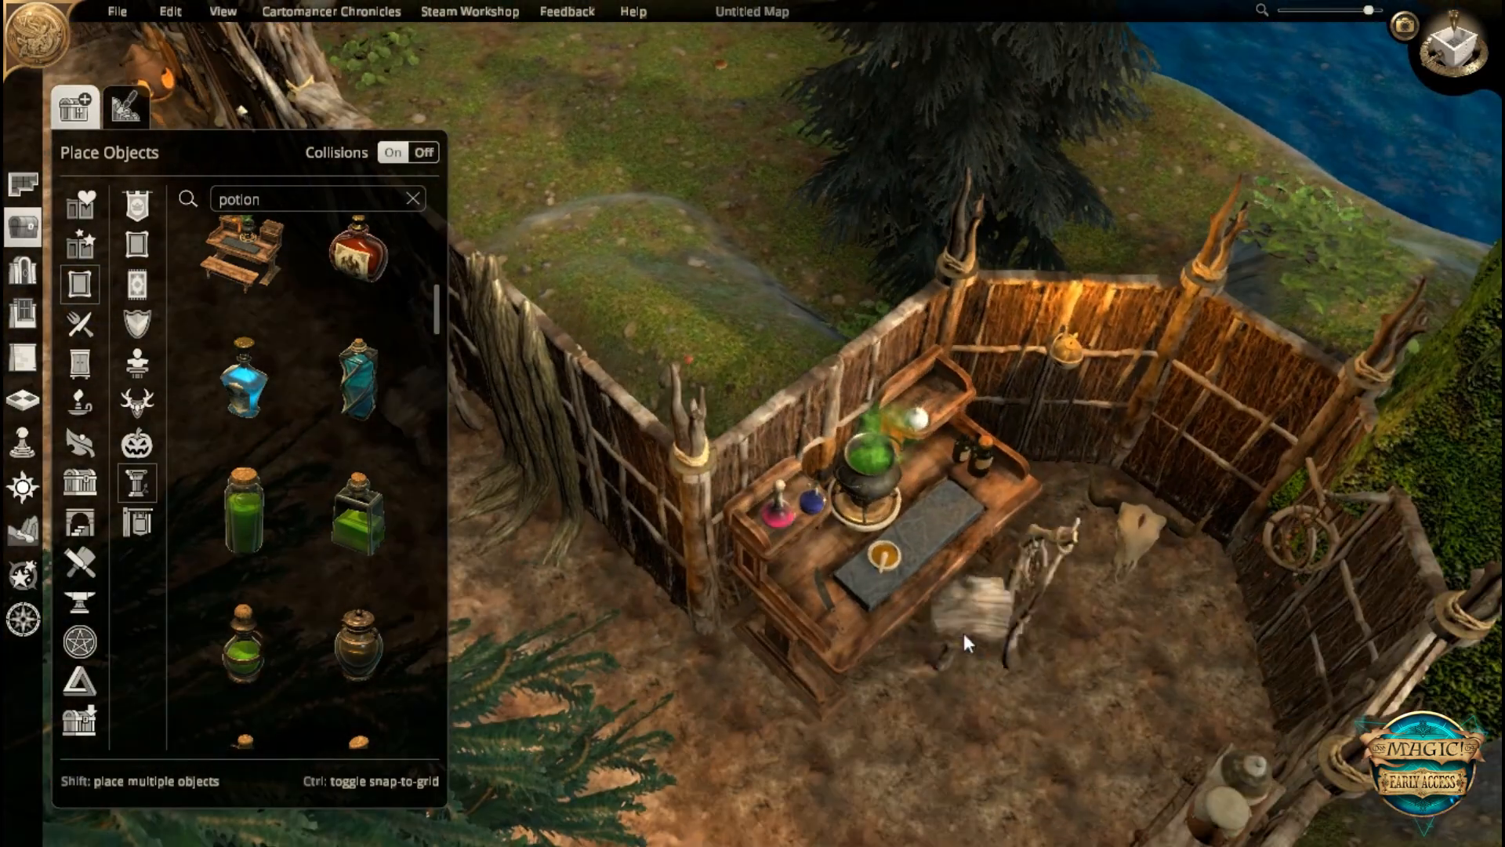
pyautogui.click(963, 633)
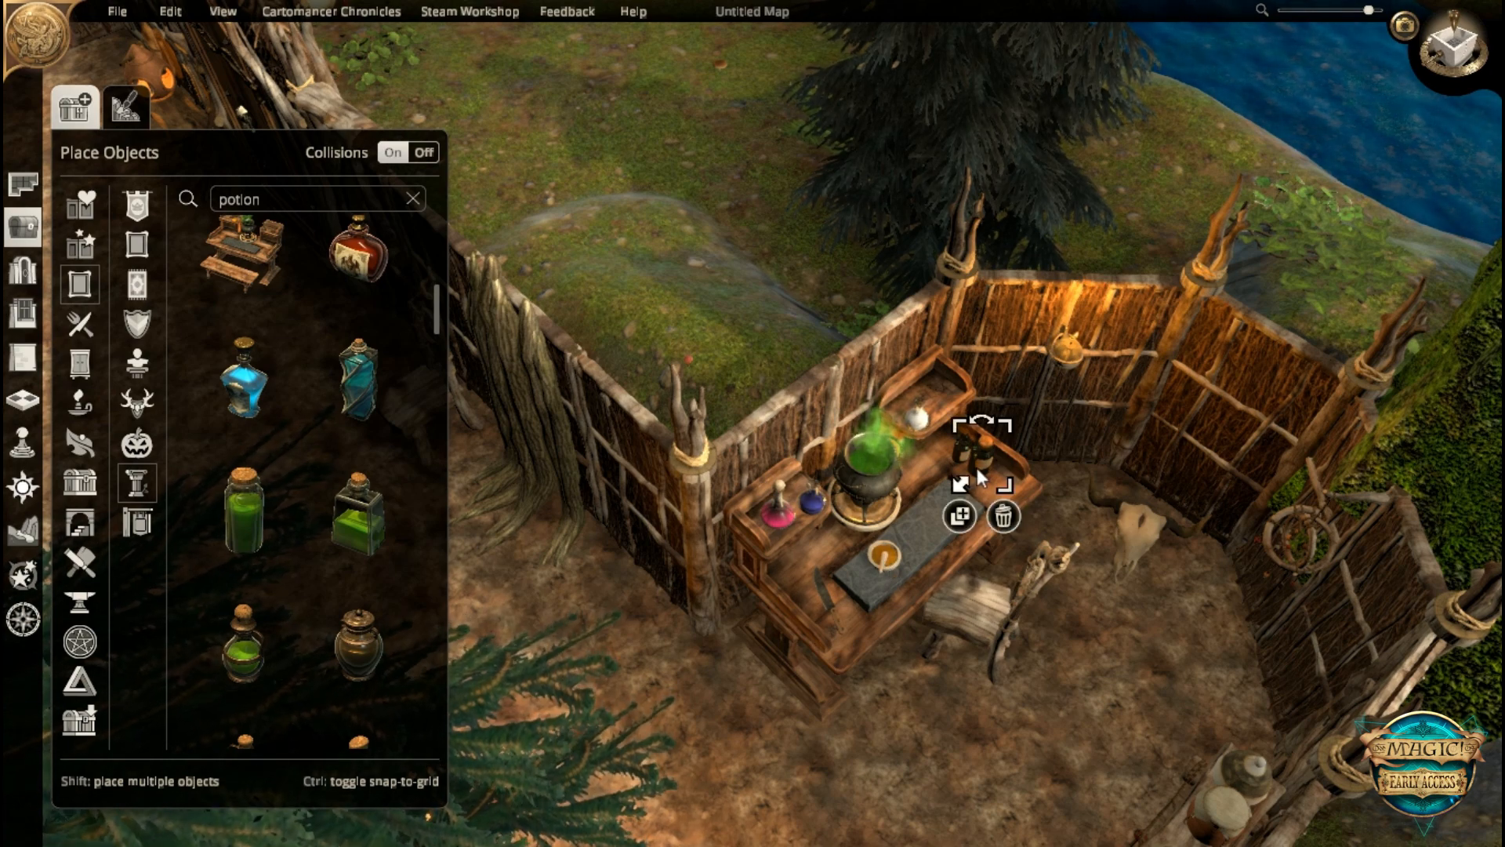
# - Delete the dark bottles on the potion table and put the upright and spilled sacks from a "witch" search in their place
pyautogui.click(1003, 516)
pyautogui.doubleClick(274, 199)
pyautogui.write('witch')
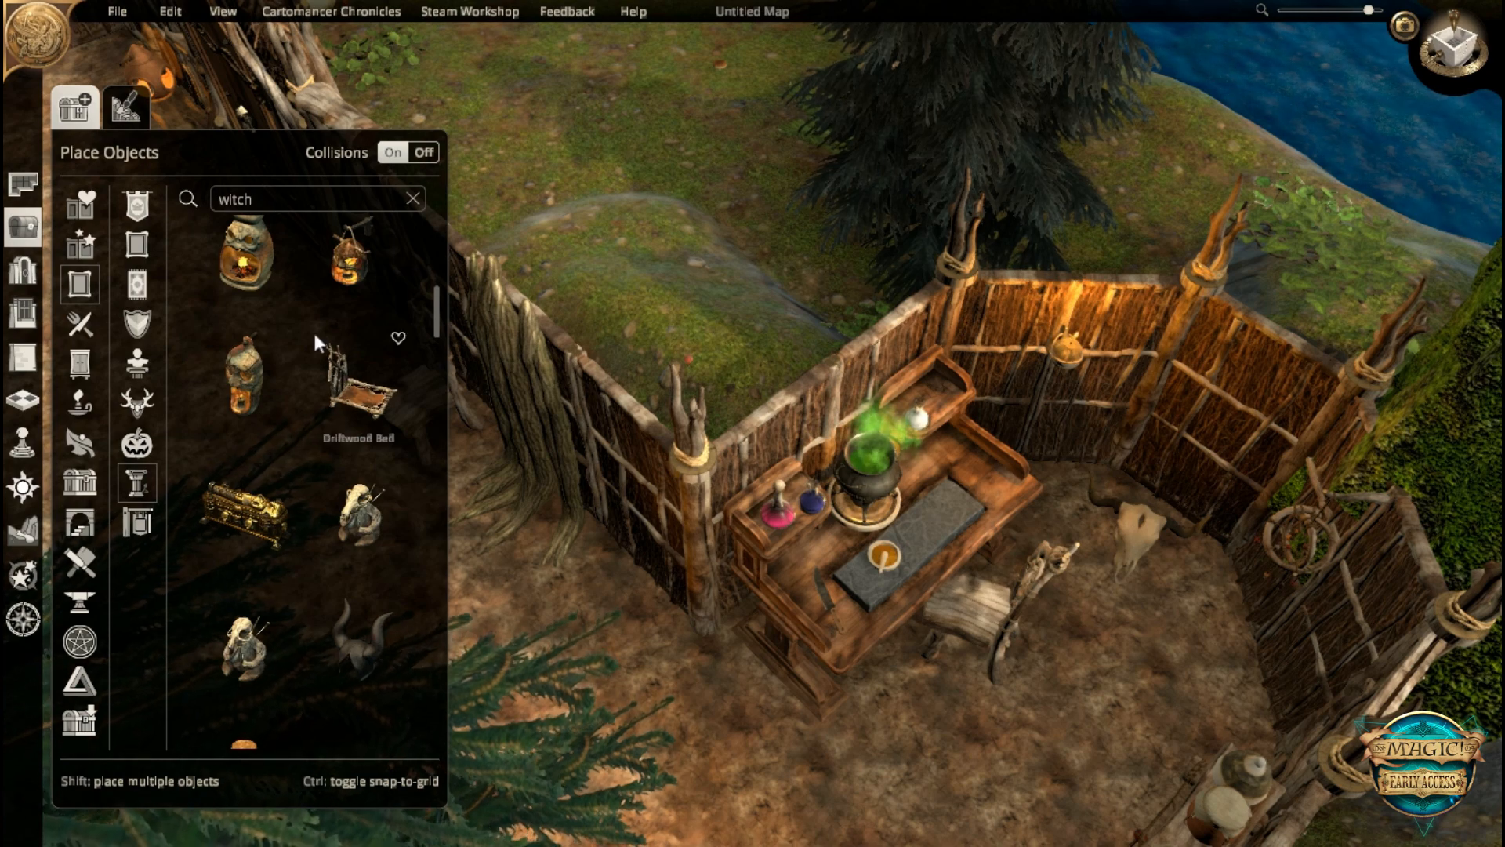
pyautogui.scroll(4, 313, 330)
pyautogui.click(349, 279)
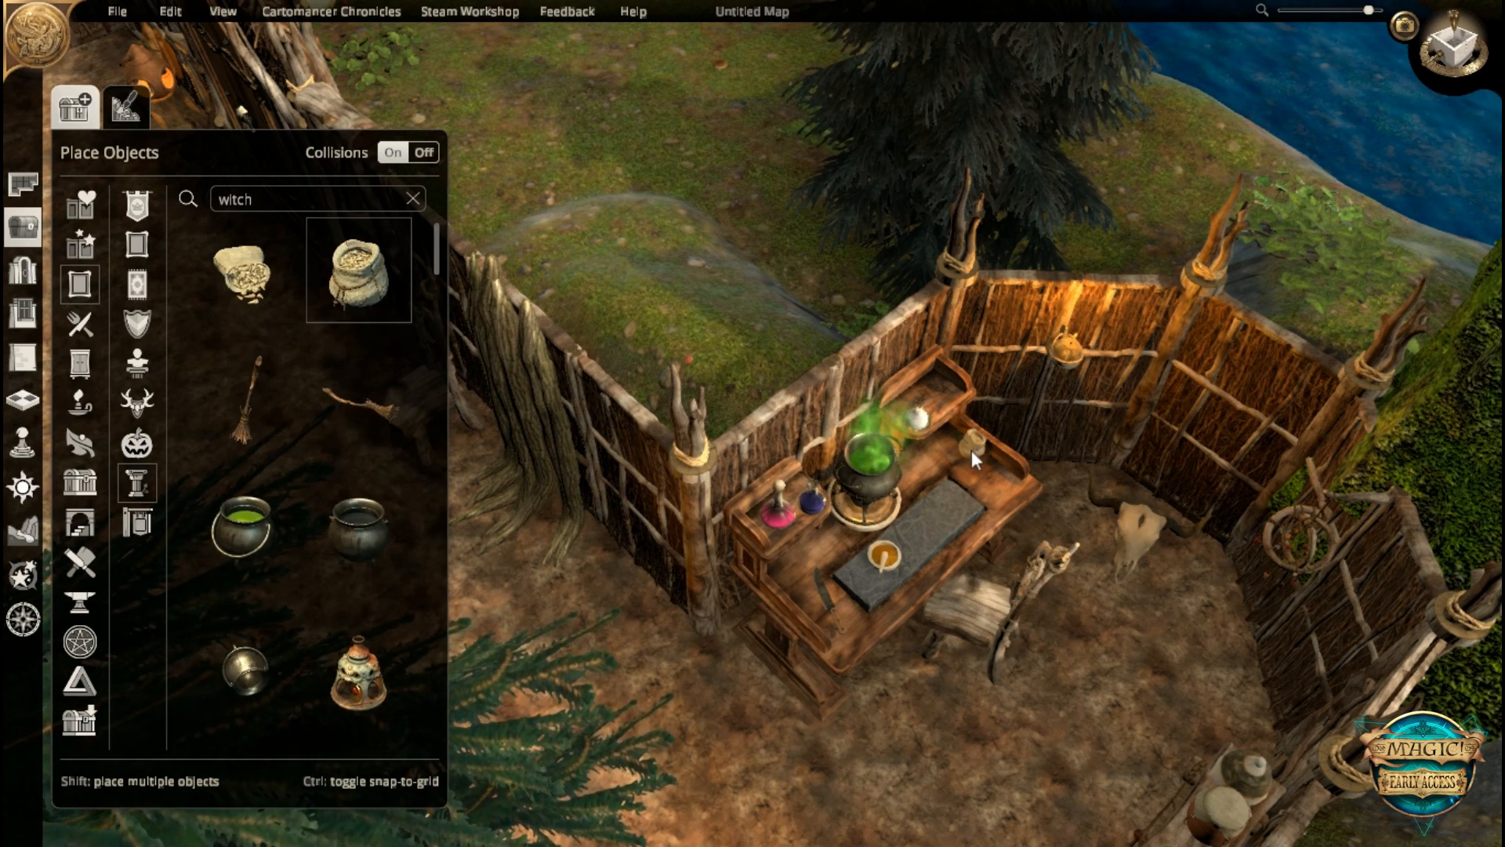
pyautogui.click(963, 458)
pyautogui.click(240, 272)
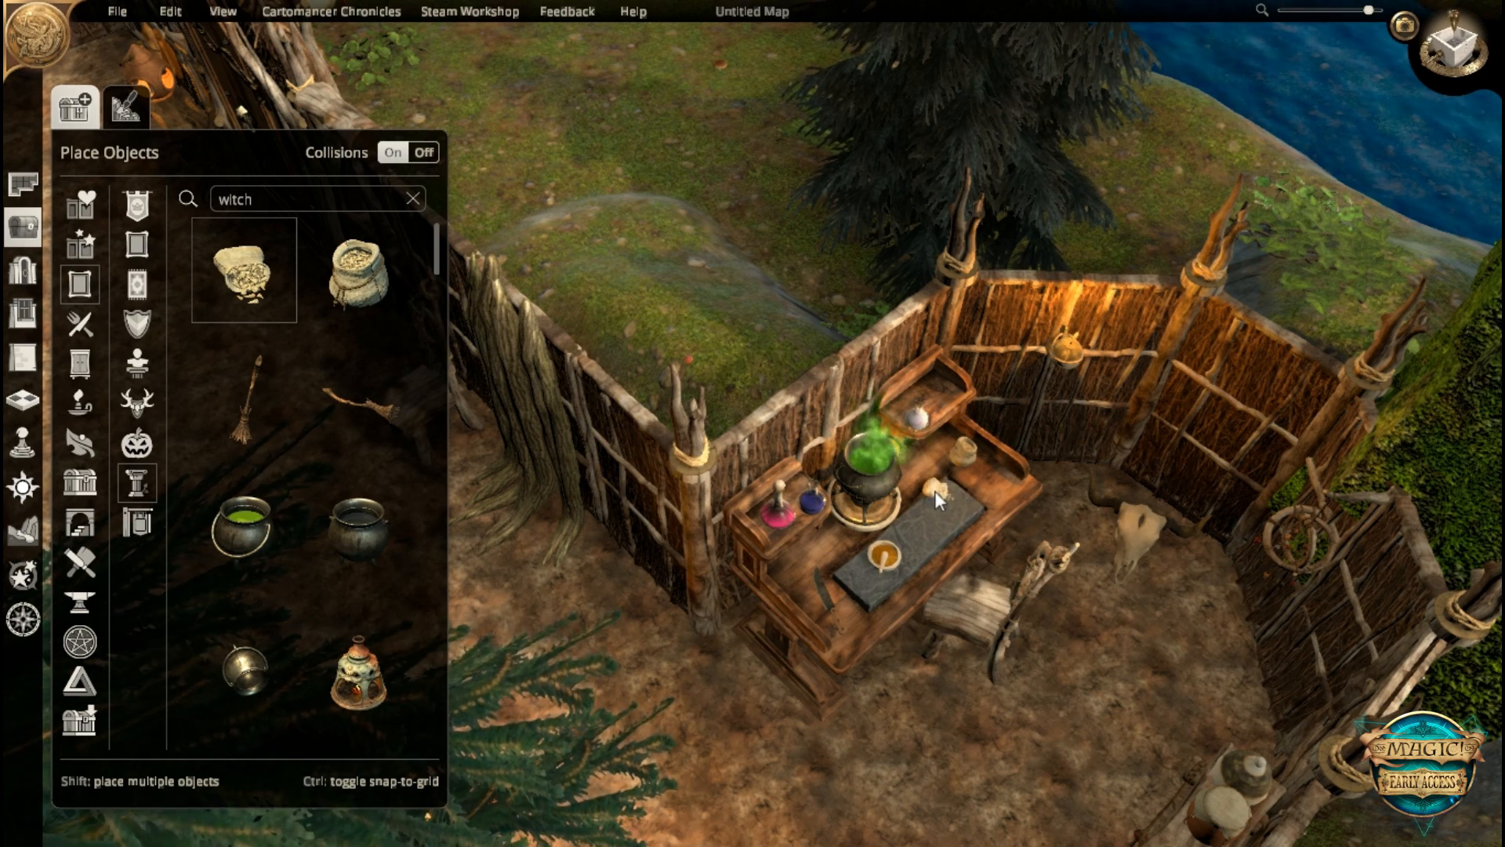
pyautogui.click(934, 491)
# - Turn object collisions off and place the skull-headed fur figure on the end of the potion table beside the sacks
pyautogui.scroll(-3, 317, 538)
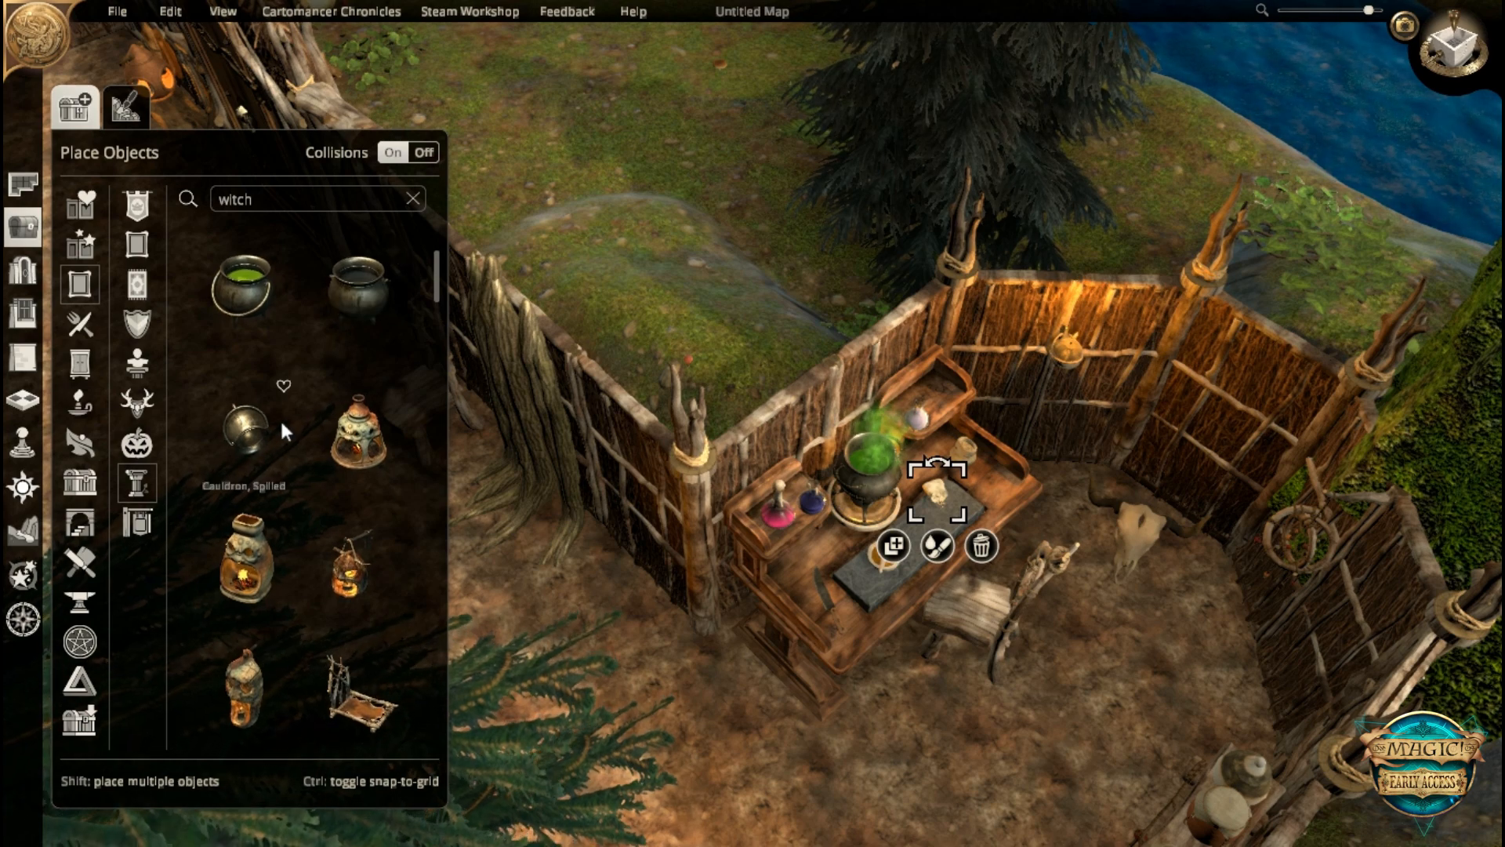
pyautogui.scroll(-2, 318, 370)
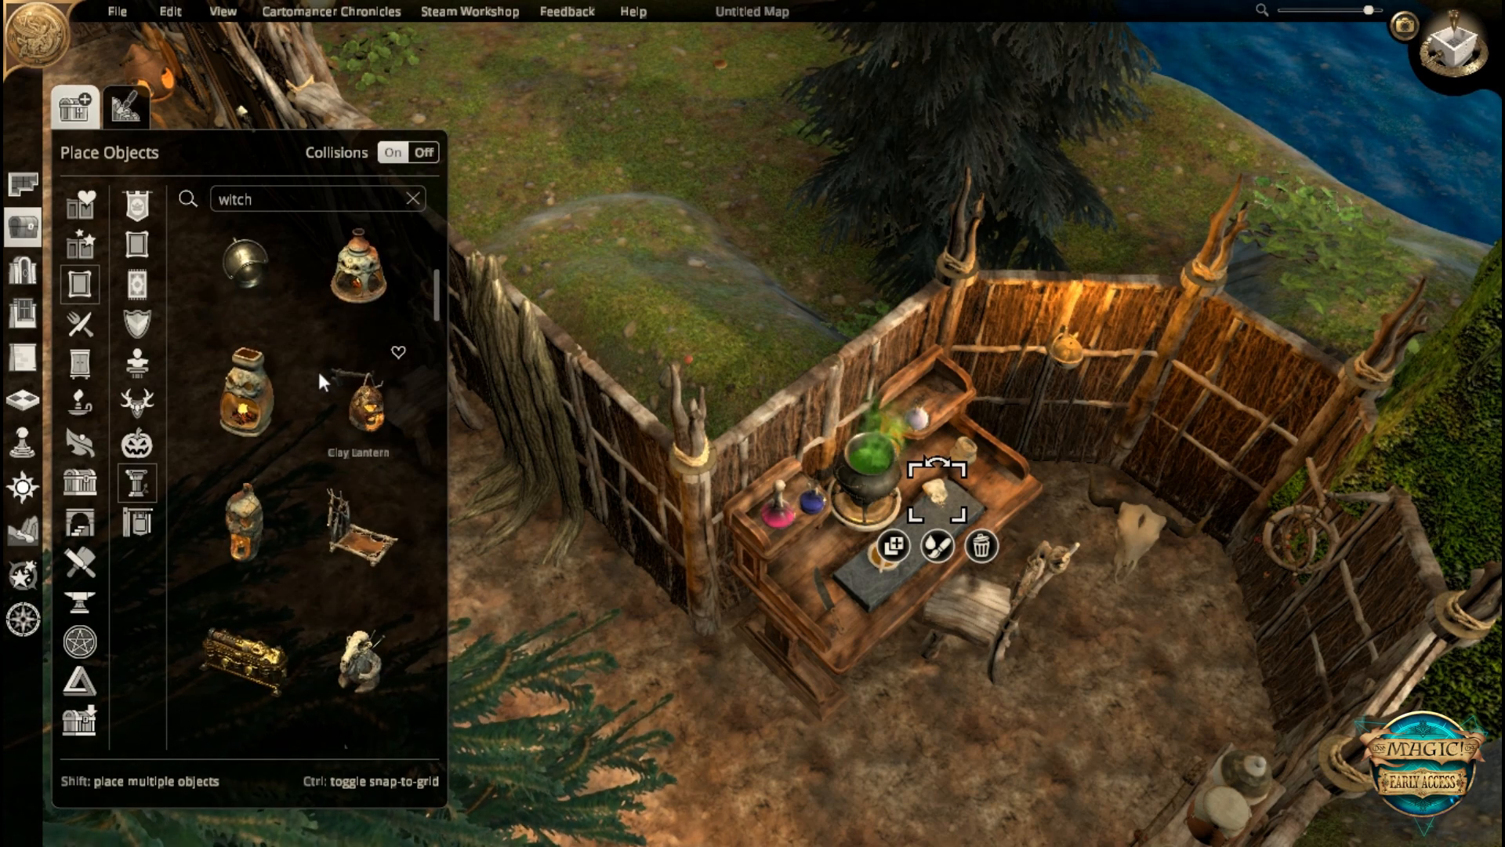
pyautogui.click(358, 655)
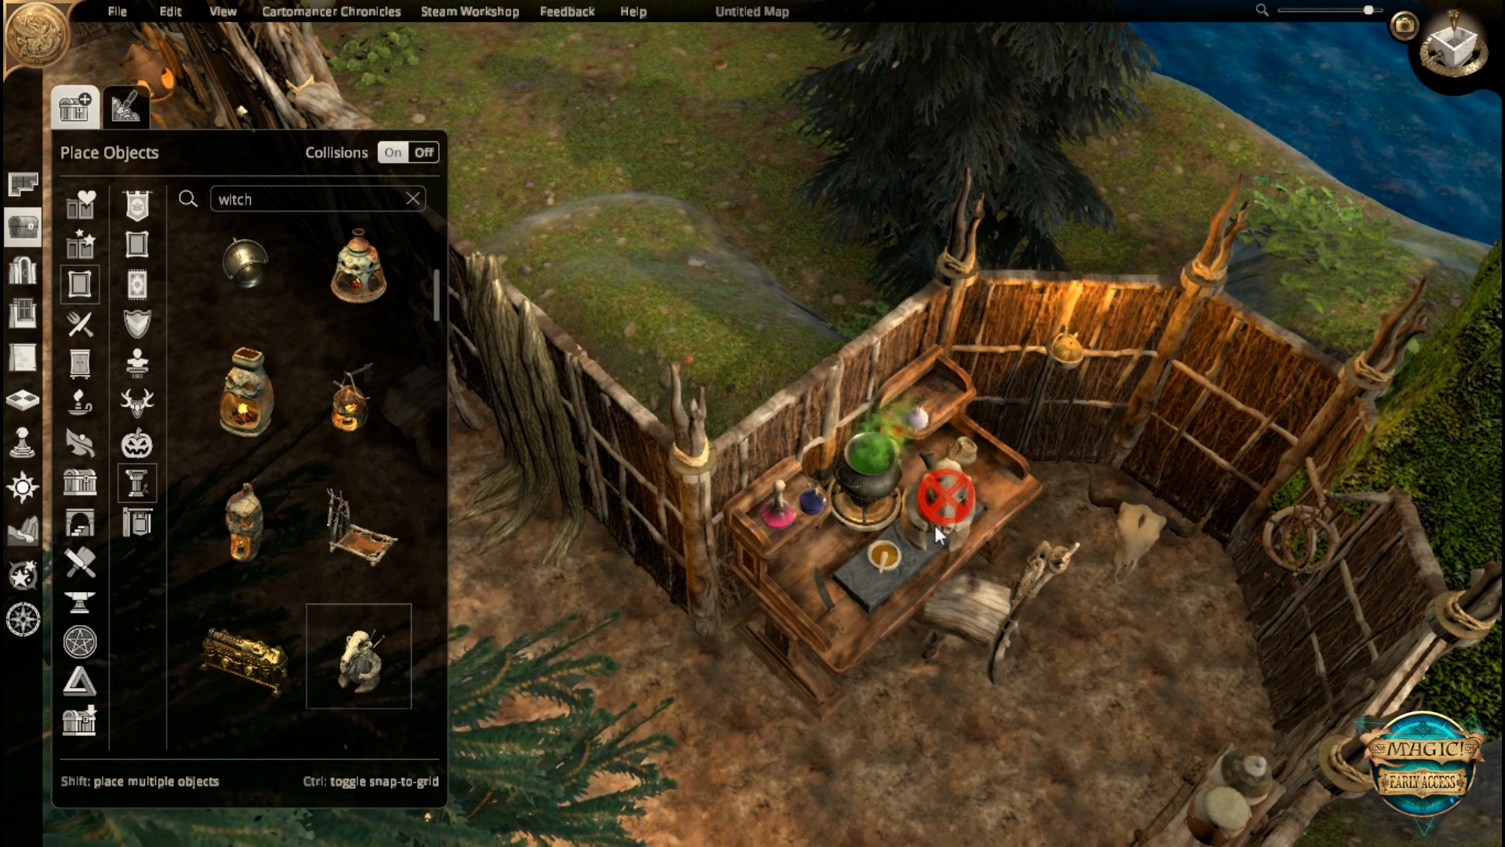
pyautogui.click(422, 152)
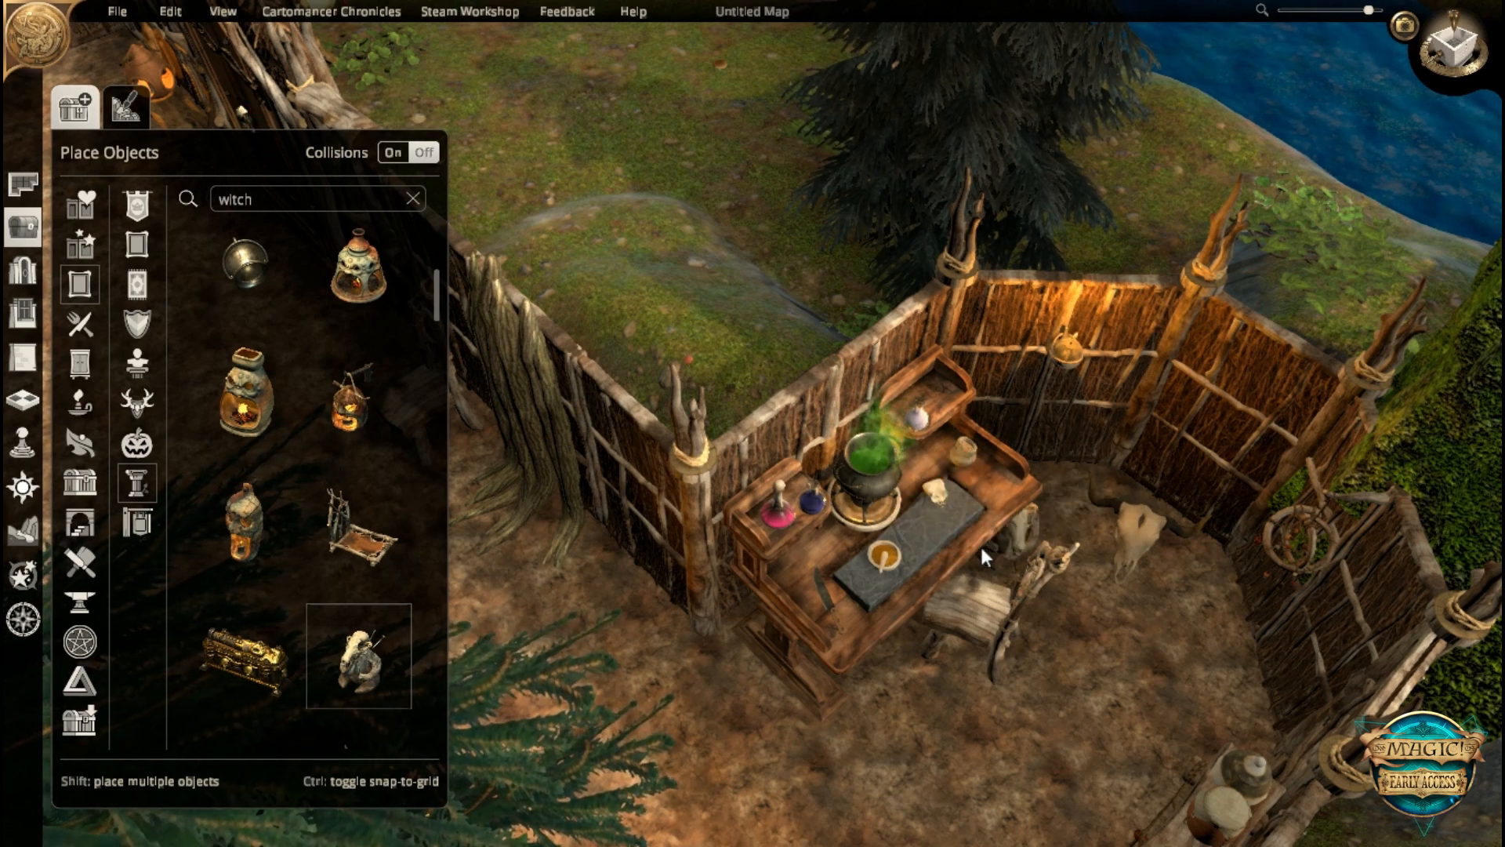
pyautogui.click(988, 496)
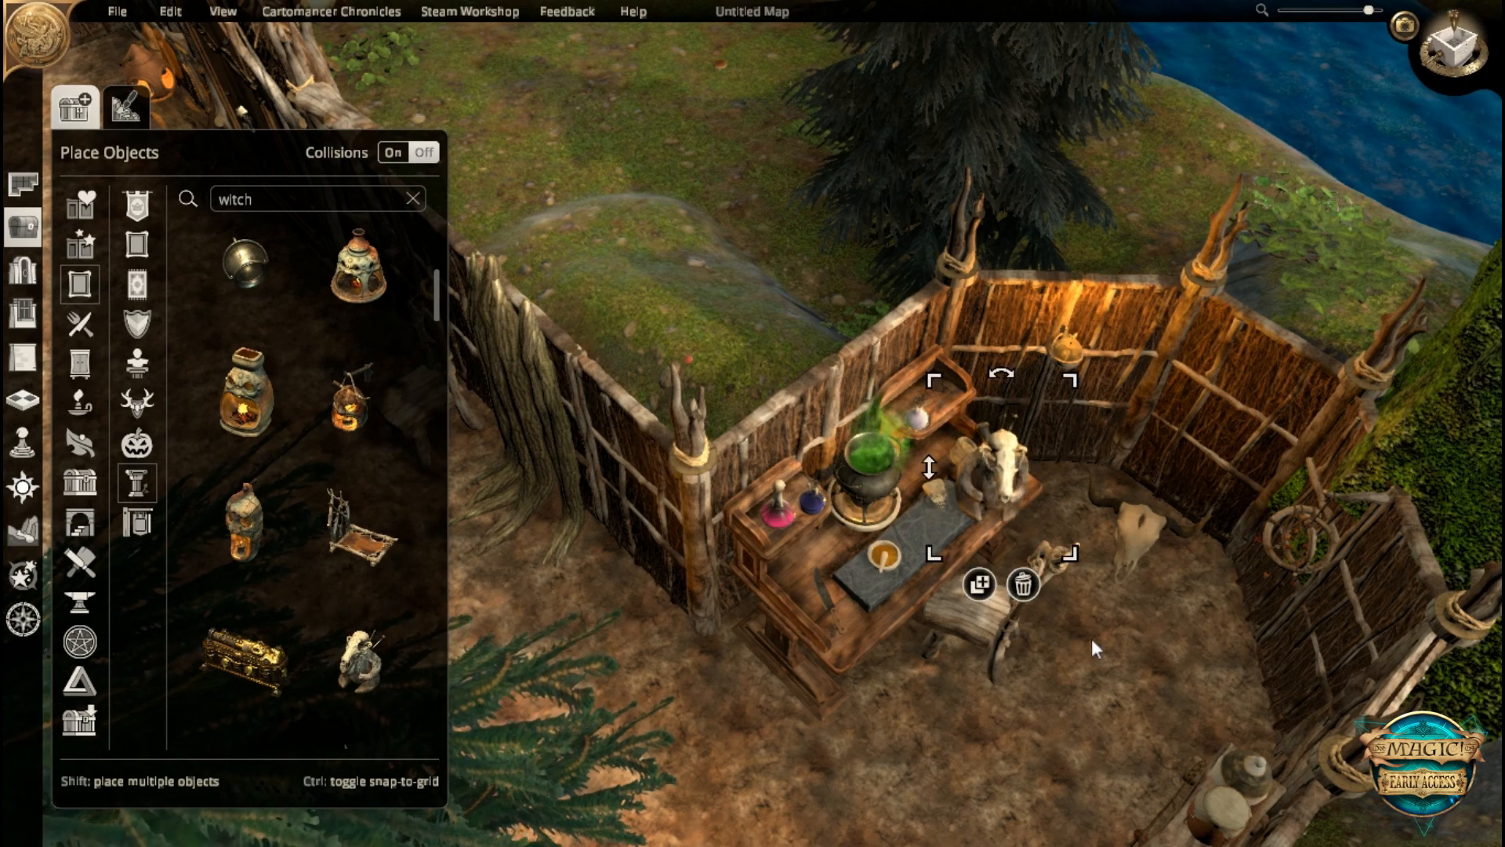
# - Inspect the furnished potion table up close, including its cauldron and skull figure, and the whole hut from outside
pyautogui.scroll(5, 1098, 651)
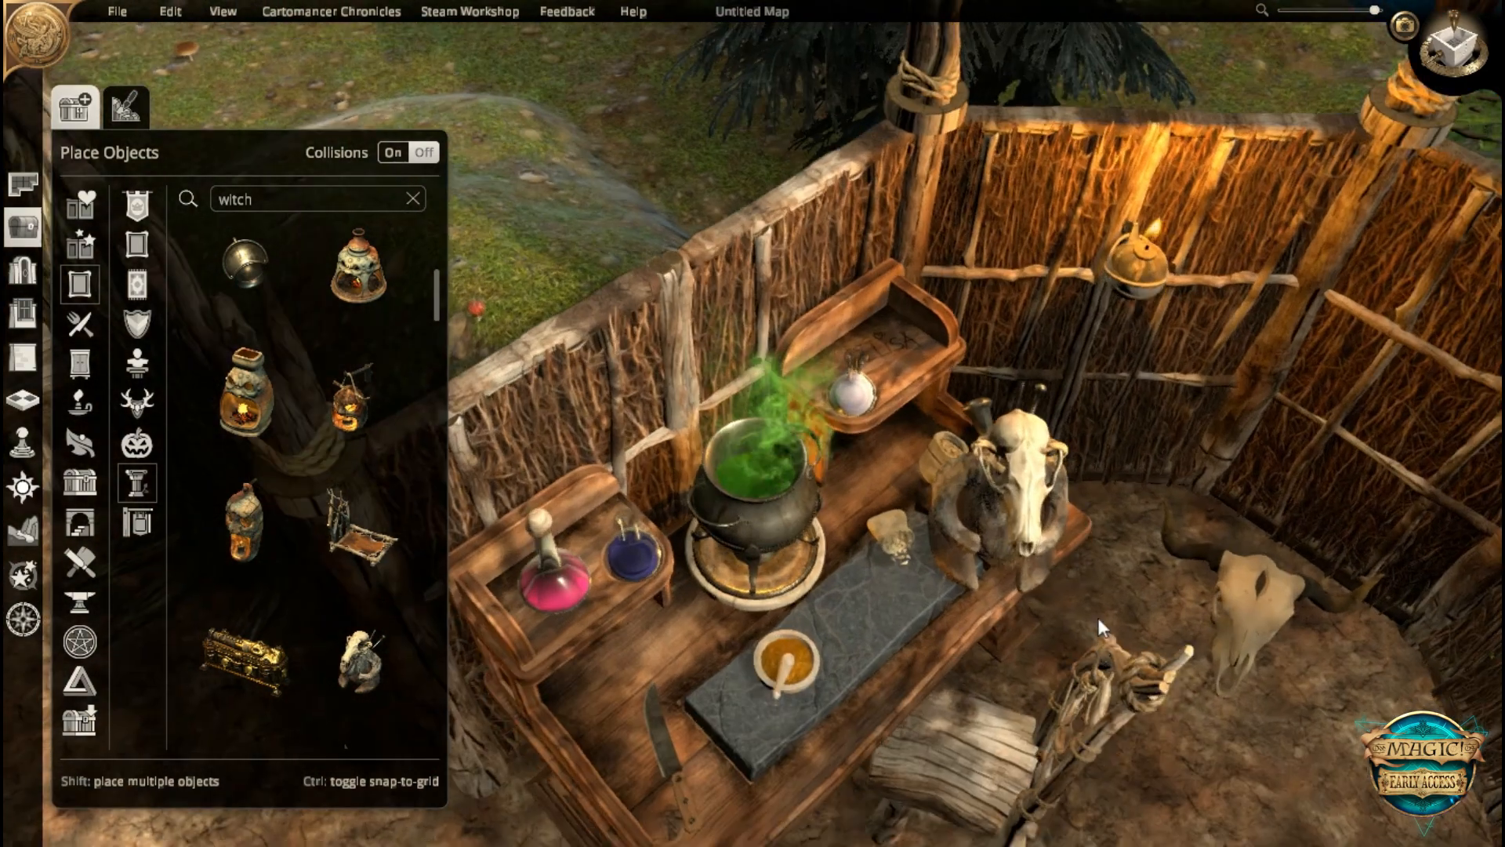
pyautogui.moveTo(1098, 618); pyautogui.dragTo(948, 507, button='middle')
pyautogui.scroll(4, 948, 504)
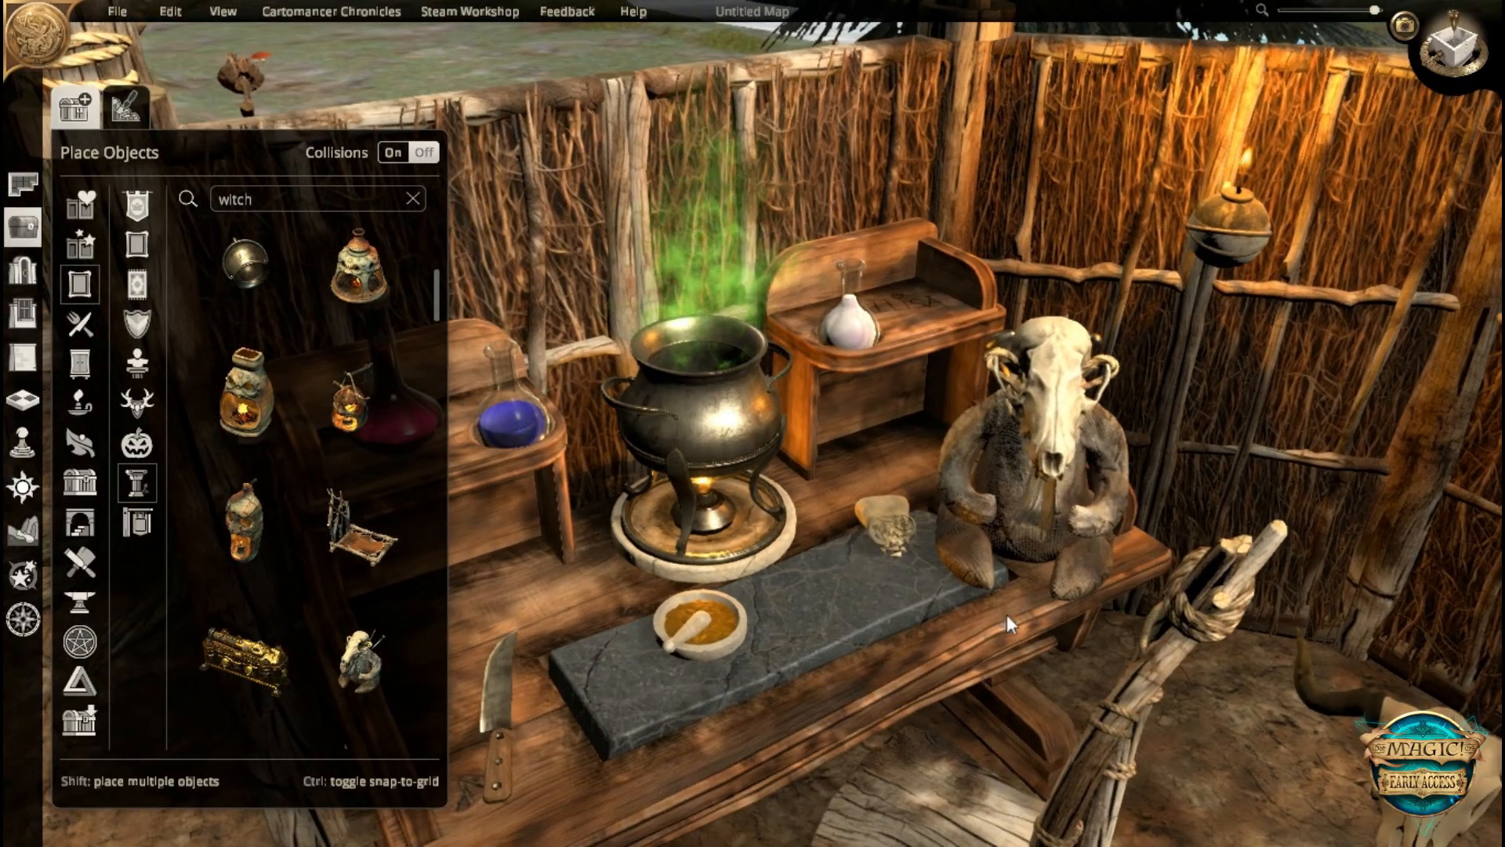
pyautogui.scroll(-1, 1007, 623)
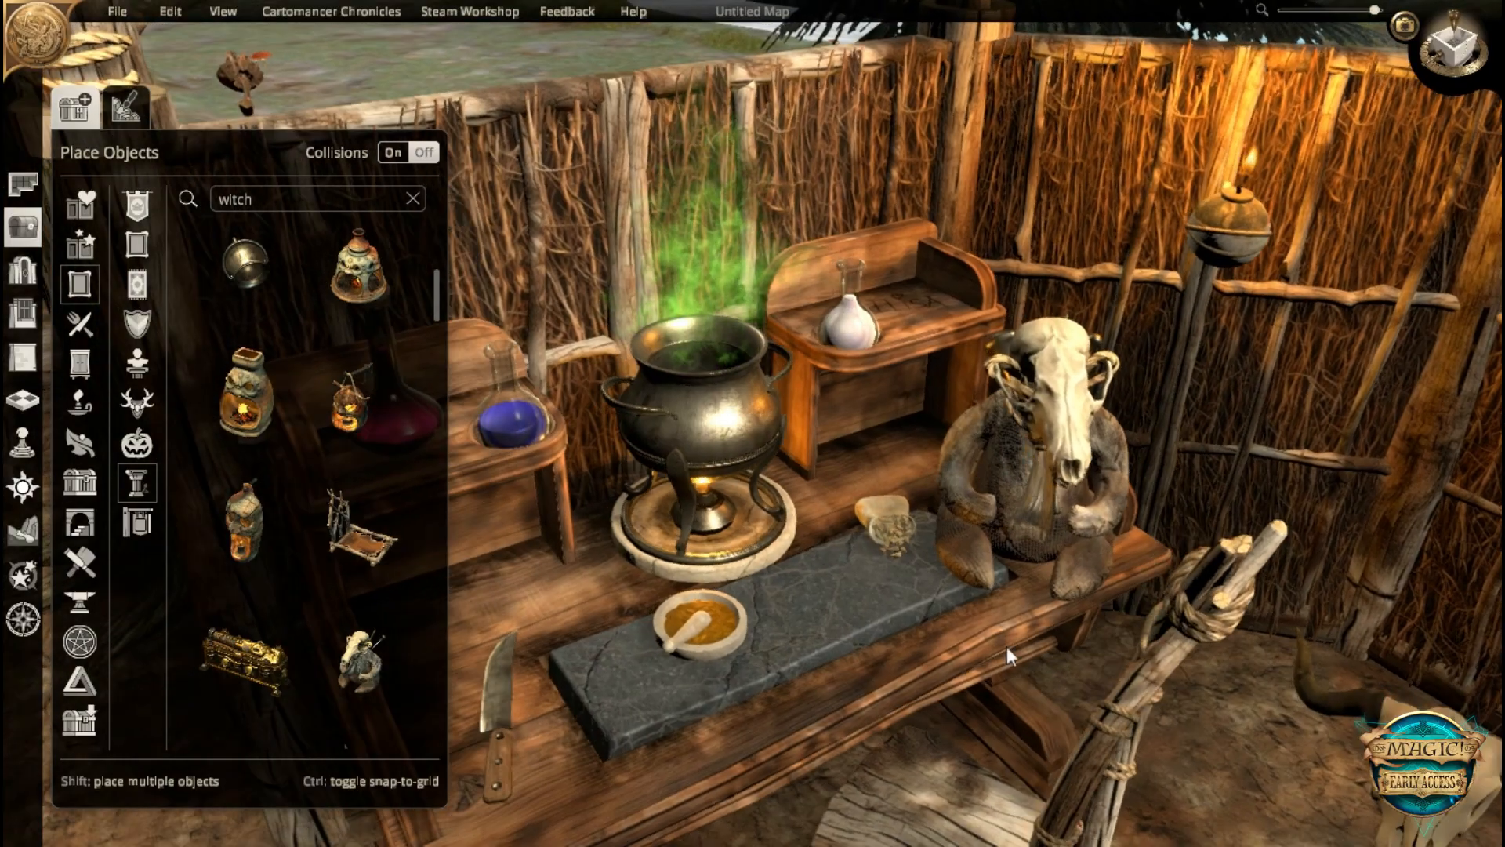
pyautogui.scroll(-5, 1007, 646)
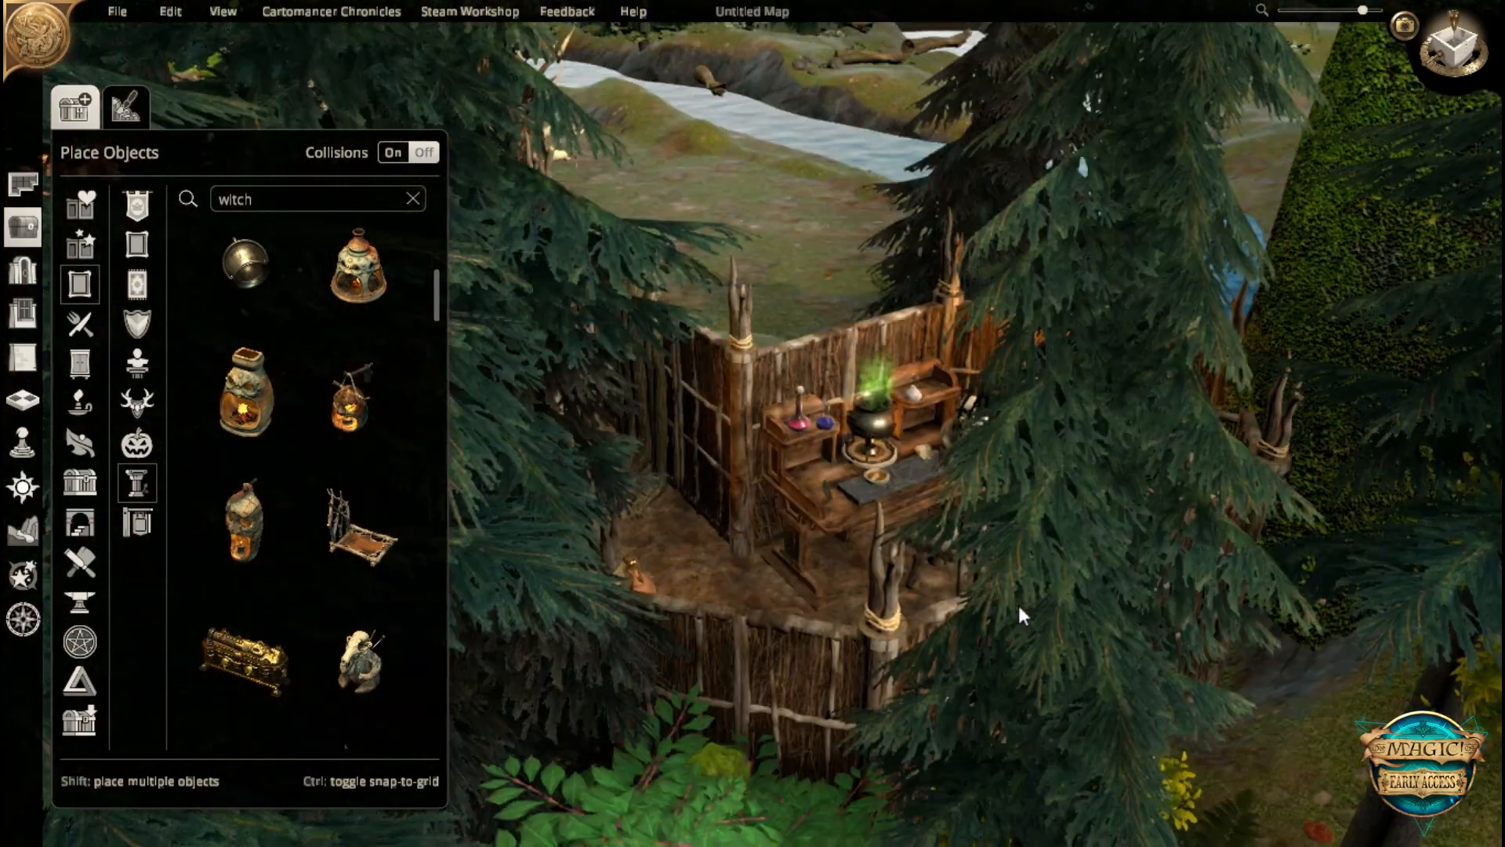
pyautogui.scroll(-5, 1017, 602)
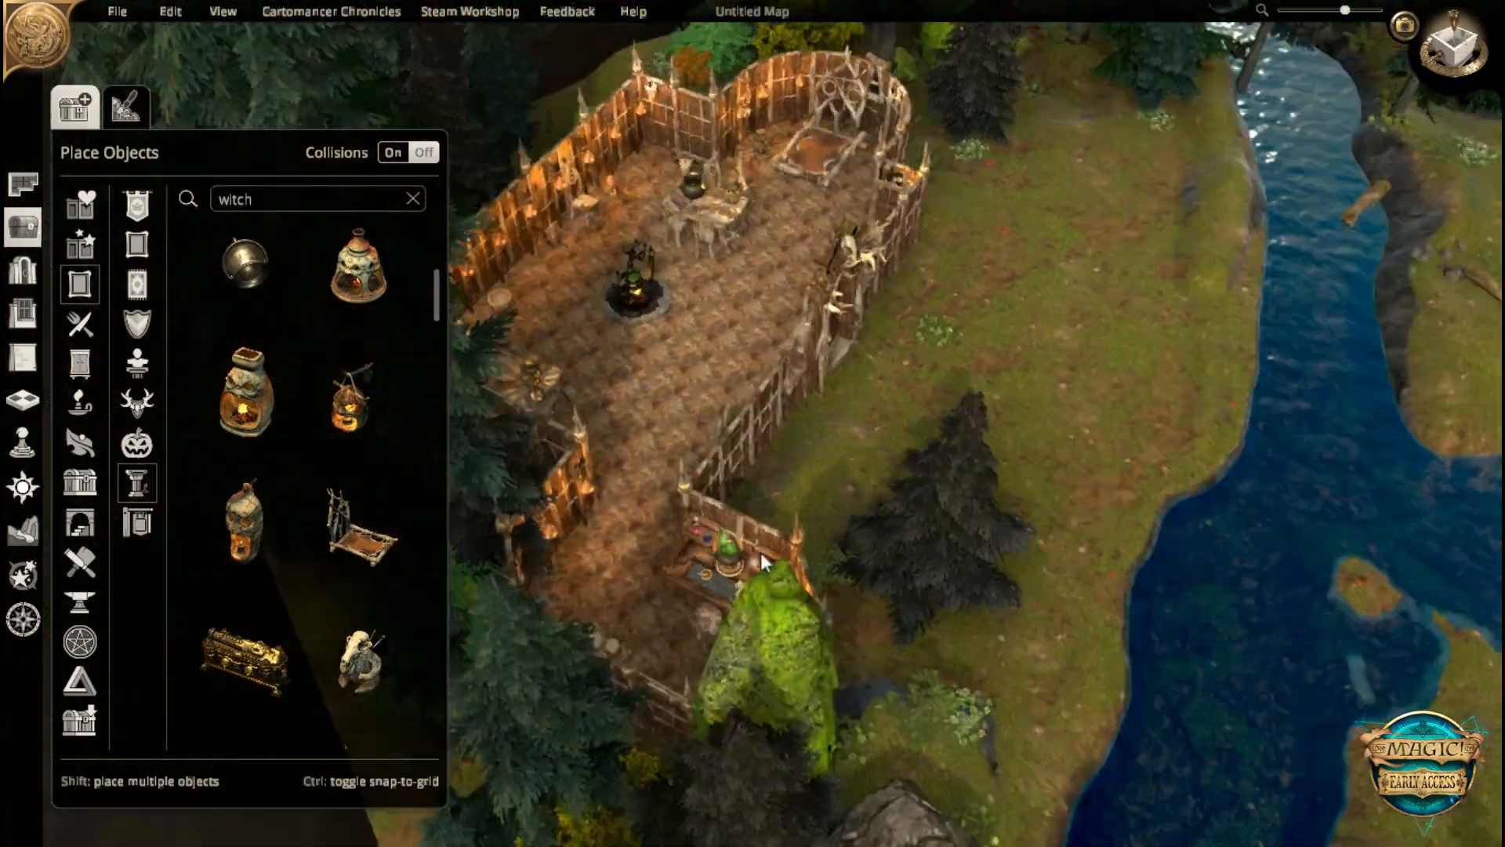
pyautogui.moveTo(760, 552); pyautogui.dragTo(690, 514, button='middle')
pyautogui.moveTo(894, 470); pyautogui.dragTo(906, 407, button='middle')
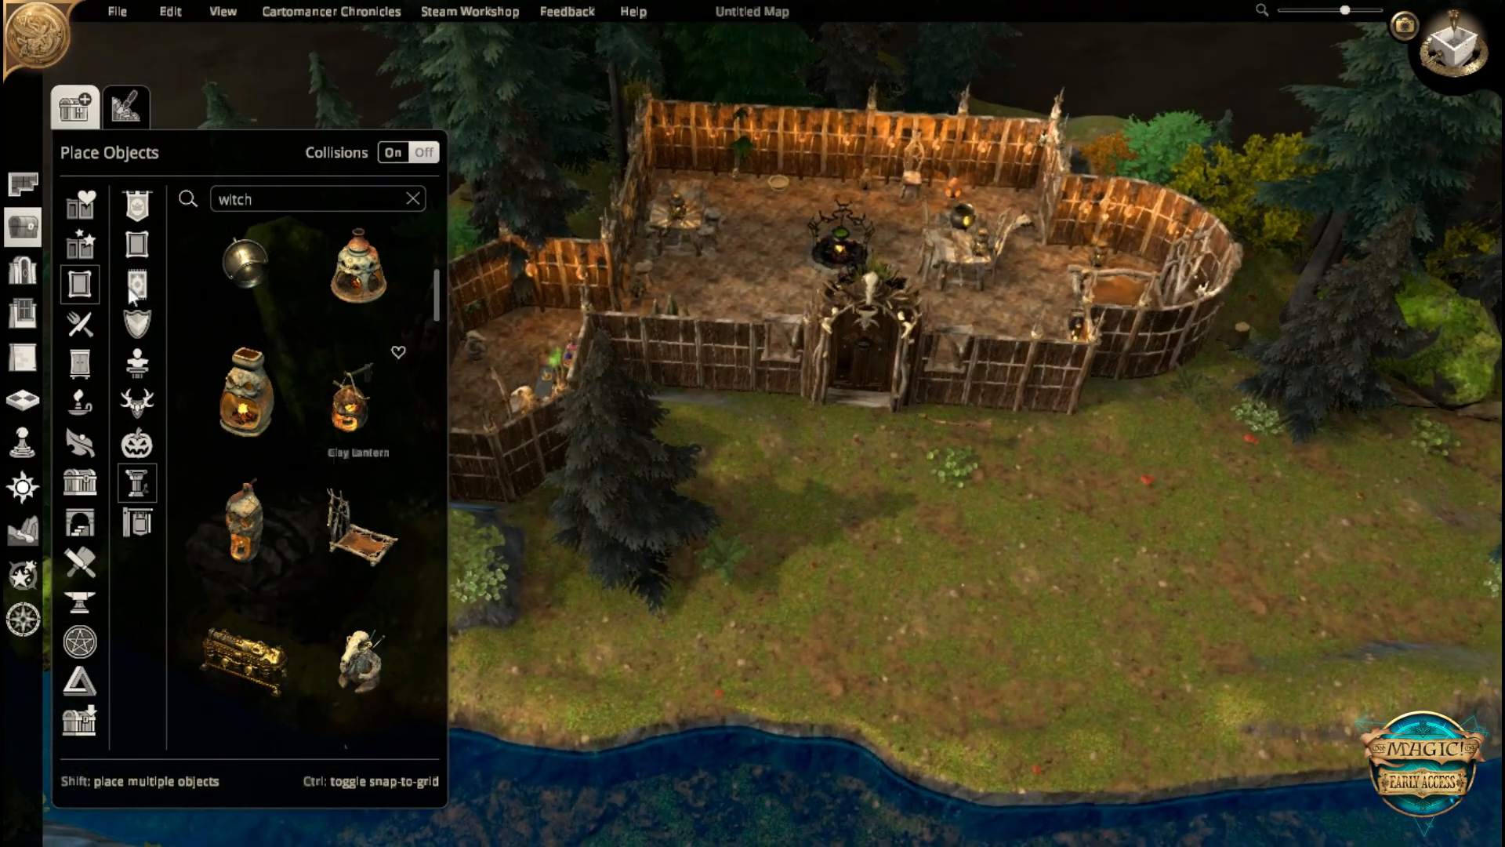
# - Switch to painting multiple objects and open the Woodwork category of paintable objects
pyautogui.click(124, 108)
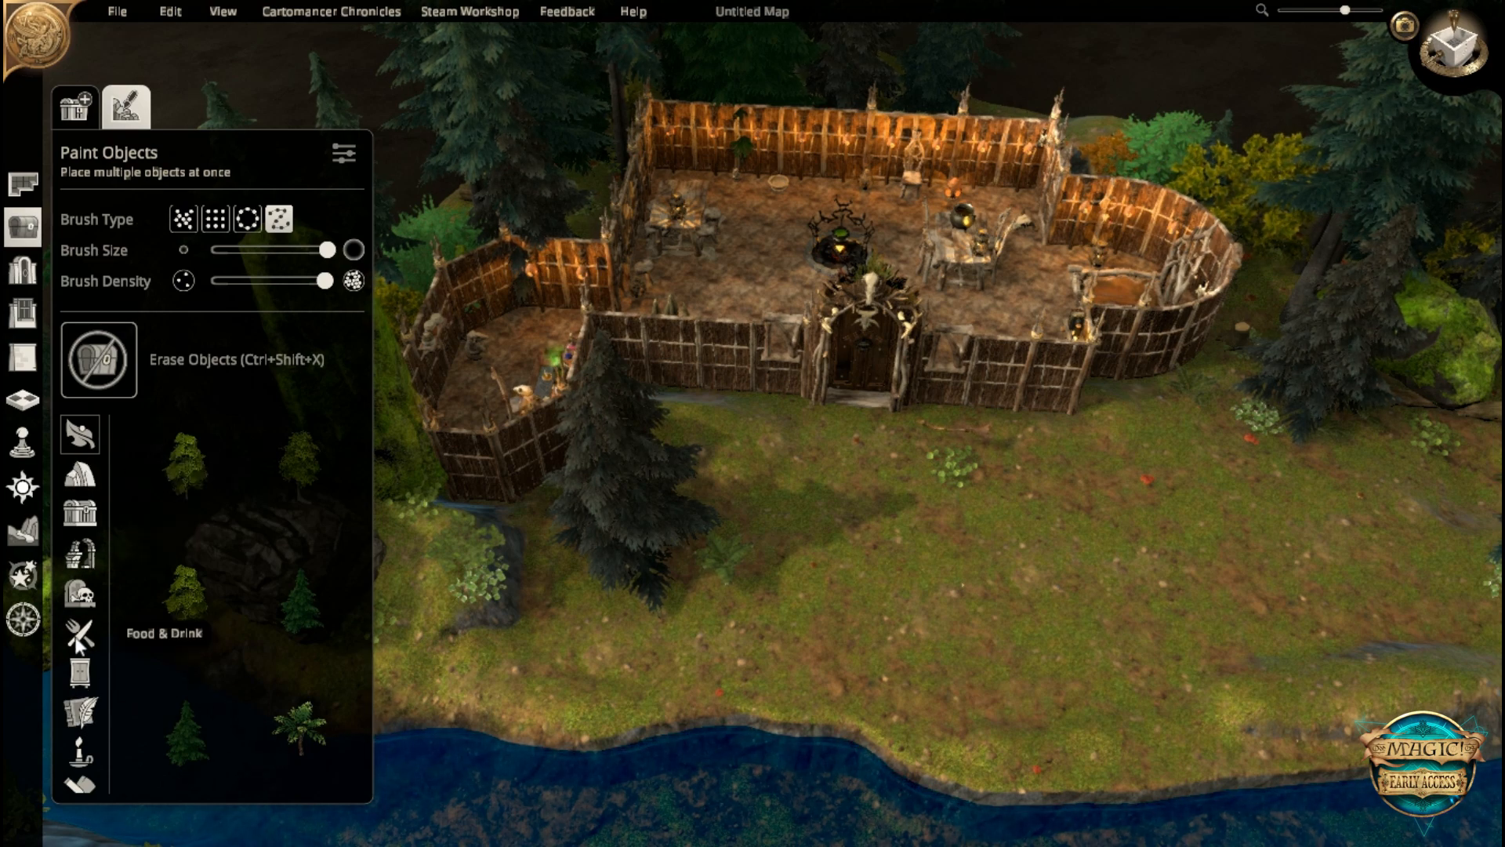
pyautogui.click(79, 474)
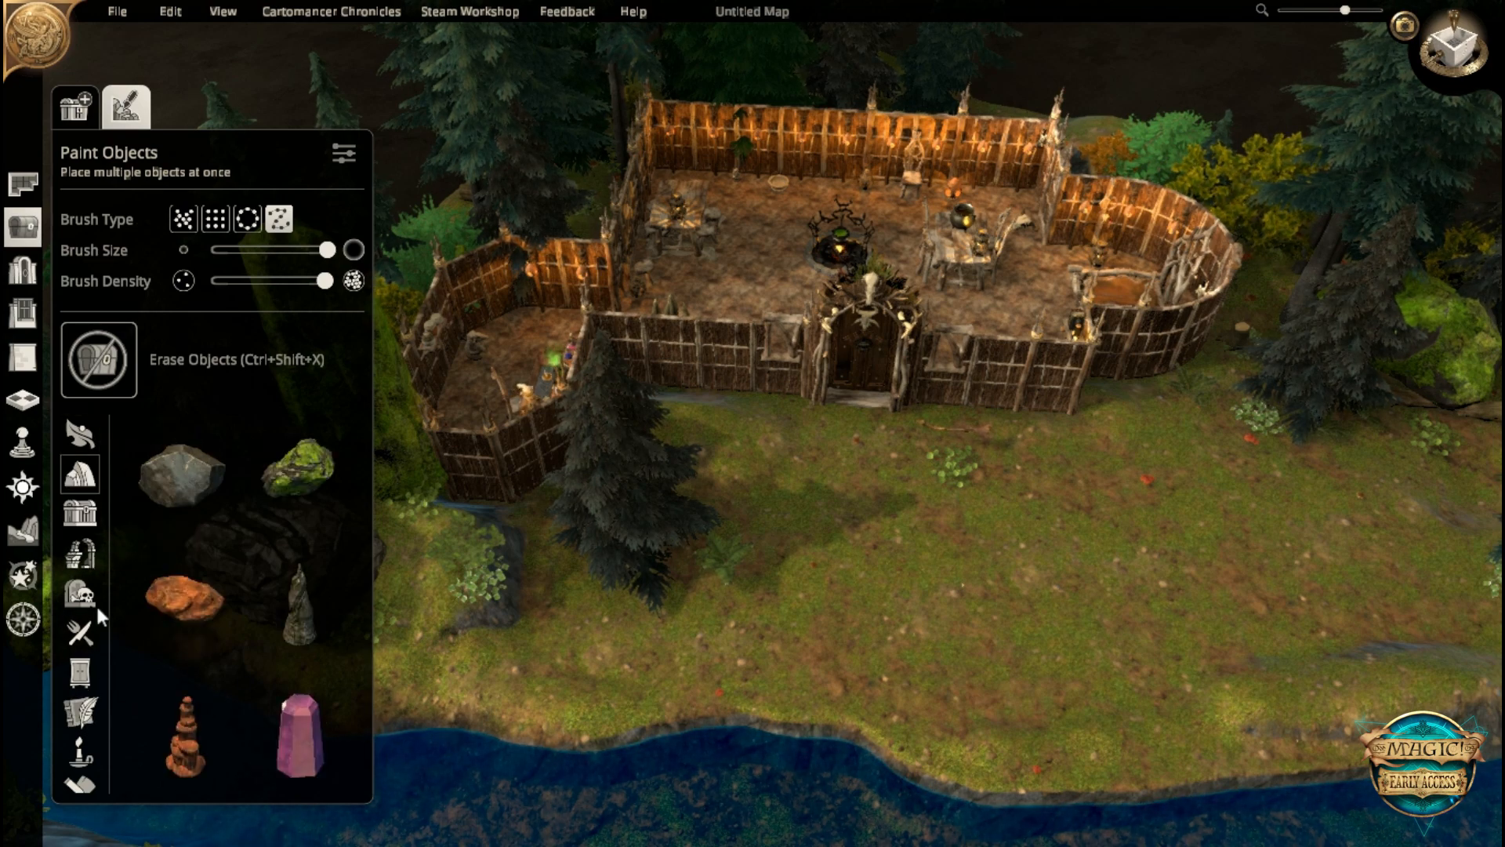
pyautogui.click(79, 514)
pyautogui.scroll(-5, 87, 669)
pyautogui.click(95, 770)
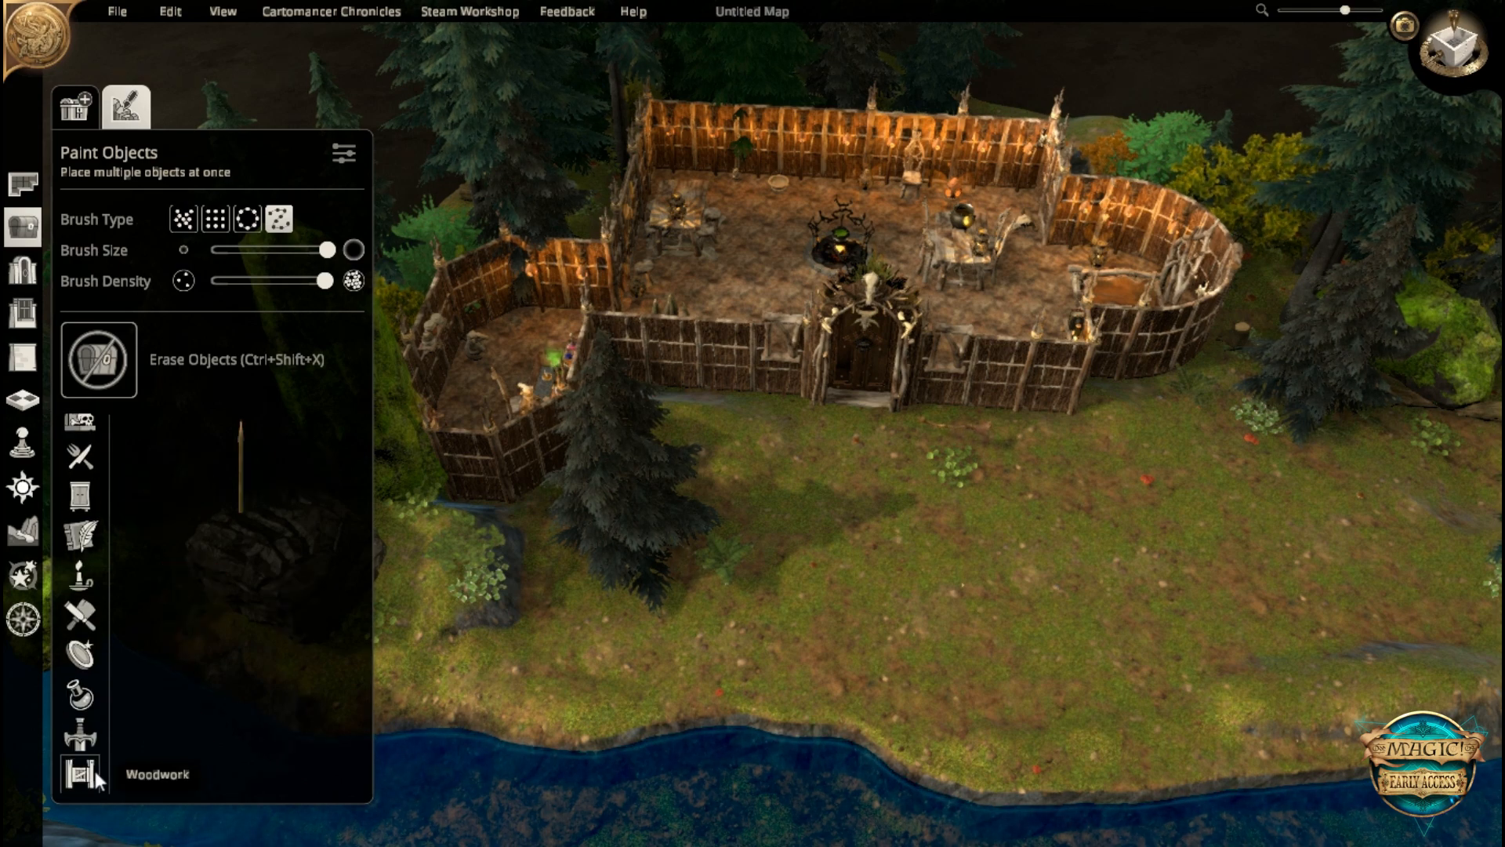
# - Try painting pointed wooden stakes across the grass before the hut with the random scatter brush, and undo the stroke
pyautogui.press('s')
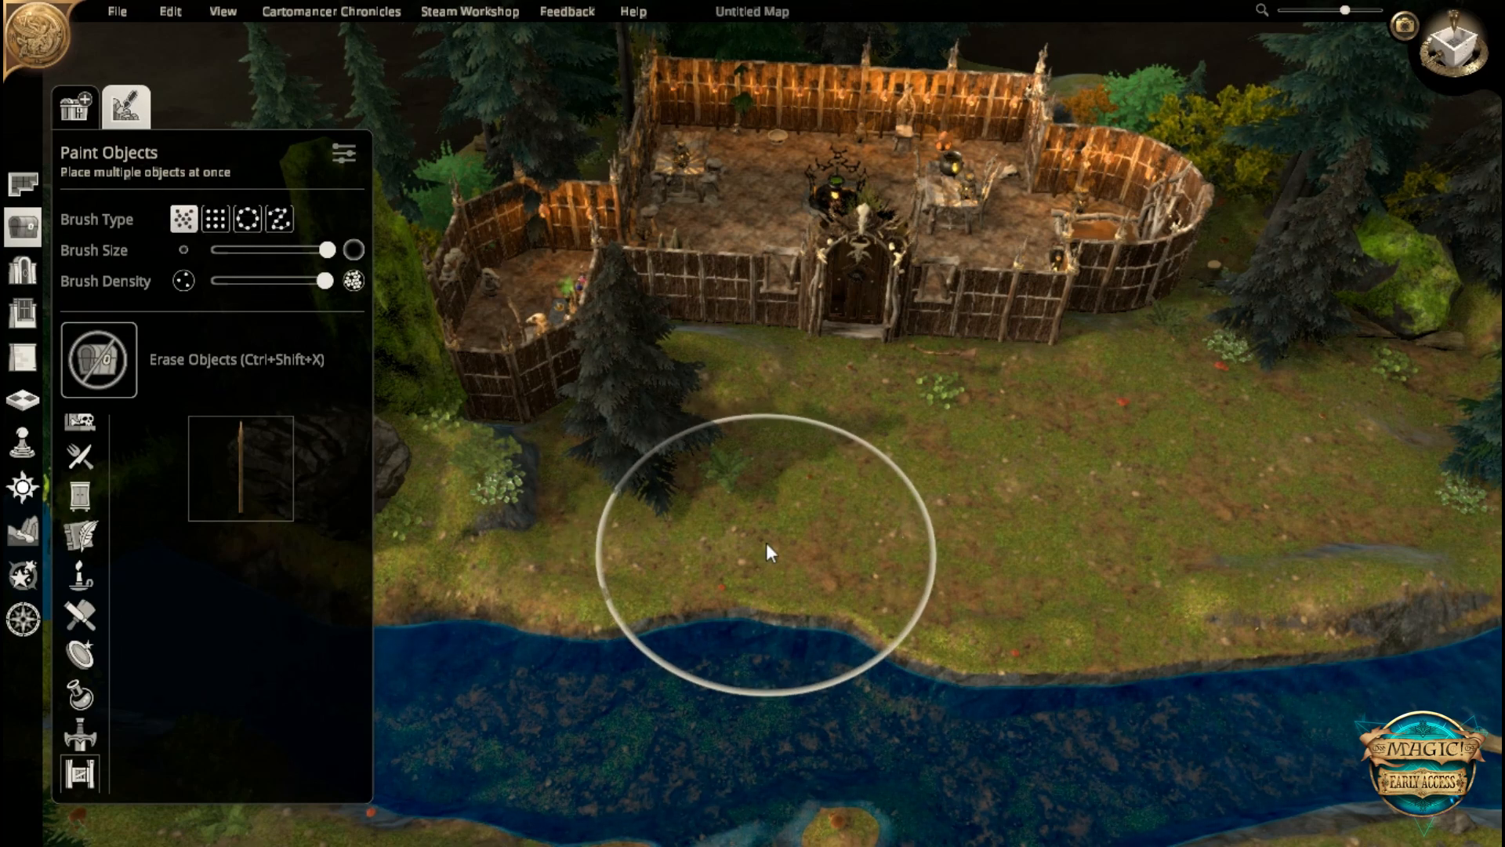
pyautogui.moveTo(803, 464); pyautogui.dragTo(1073, 506)
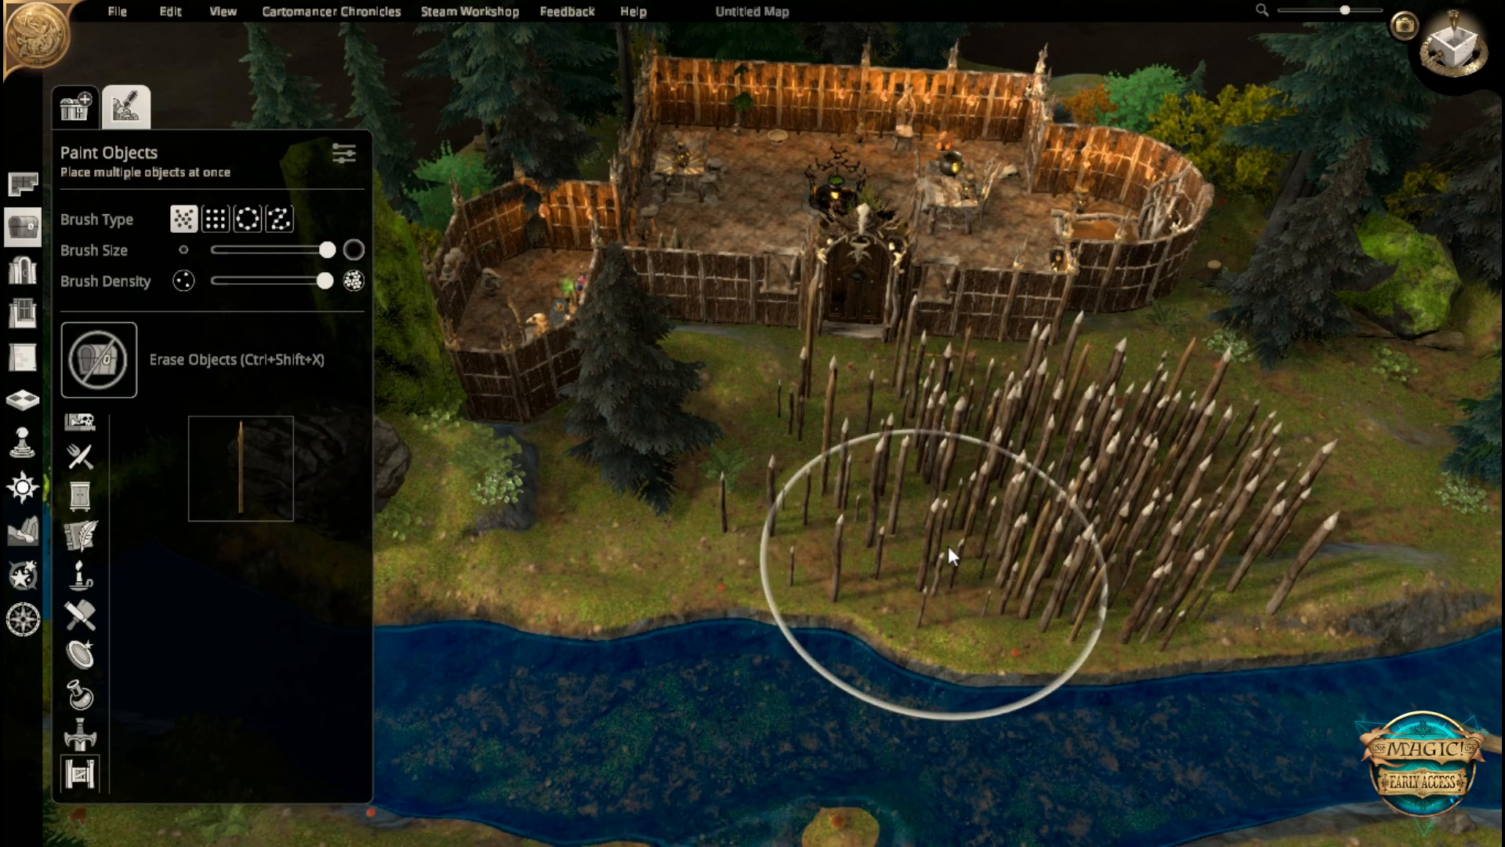
pyautogui.hotkey('ctrl', 'z')
# - Try the grid brush type for painting wooden stakes over the riverside grass, undoing each stroke
pyautogui.click(215, 219)
pyautogui.moveTo(875, 472)
pyautogui.mouseDown()
pyautogui.moveTo(949, 475)
pyautogui.moveTo(1069, 591)
pyautogui.mouseUp()
pyautogui.hotkey('ctrl', 'z')
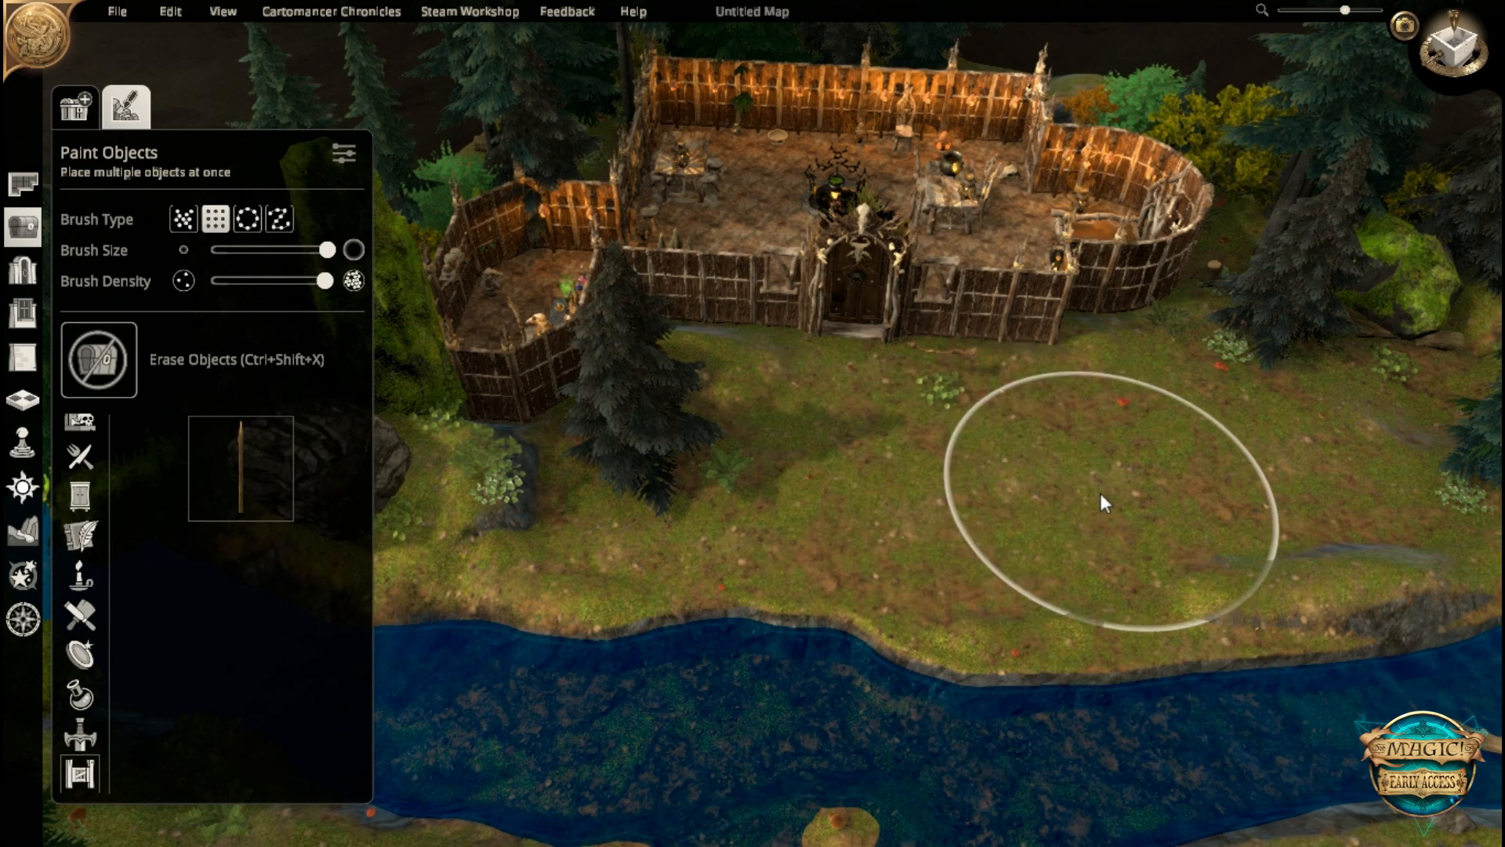
pyautogui.moveTo(1057, 486)
pyautogui.mouseDown()
pyautogui.moveTo(1025, 497)
pyautogui.moveTo(1047, 515)
pyautogui.mouseUp()
pyautogui.hotkey('ctrl', 'z')
# - Test the grid brush at low and then medium density by painting stakes in front of the hut, and undo both strokes
pyautogui.moveTo(977, 428); pyautogui.dragTo(998, 523, button='middle')
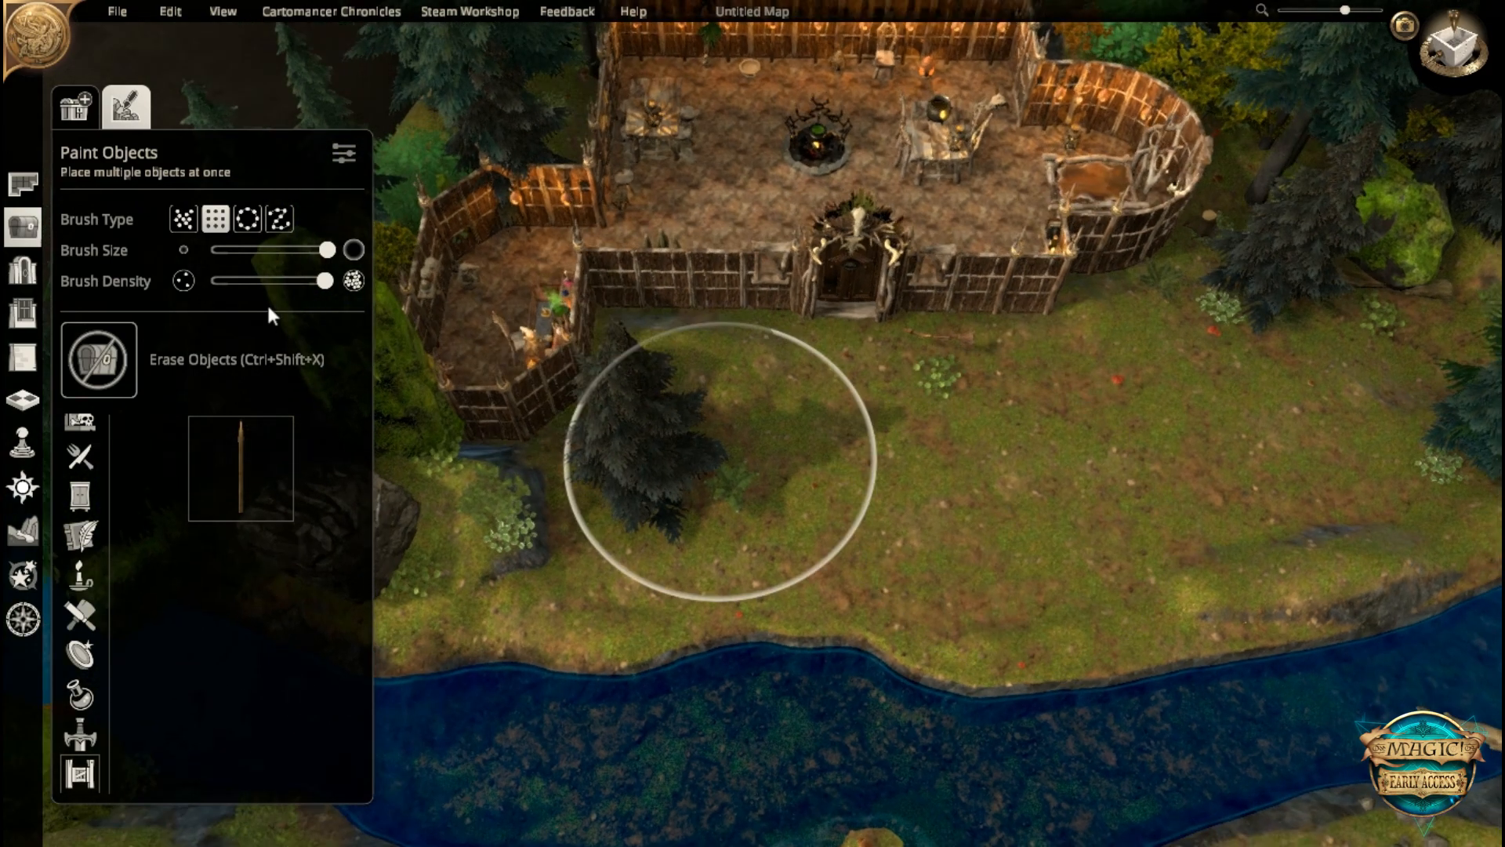
pyautogui.moveTo(253, 279); pyautogui.dragTo(225, 296)
pyautogui.moveTo(944, 467)
pyautogui.mouseDown()
pyautogui.moveTo(914, 462)
pyautogui.moveTo(986, 480)
pyautogui.moveTo(919, 464)
pyautogui.moveTo(964, 517)
pyautogui.moveTo(990, 457)
pyautogui.moveTo(992, 484)
pyautogui.mouseUp()
pyautogui.moveTo(210, 281); pyautogui.dragTo(261, 281)
pyautogui.moveTo(998, 520)
pyautogui.mouseDown()
pyautogui.moveTo(999, 486)
pyautogui.moveTo(900, 535)
pyautogui.mouseUp()
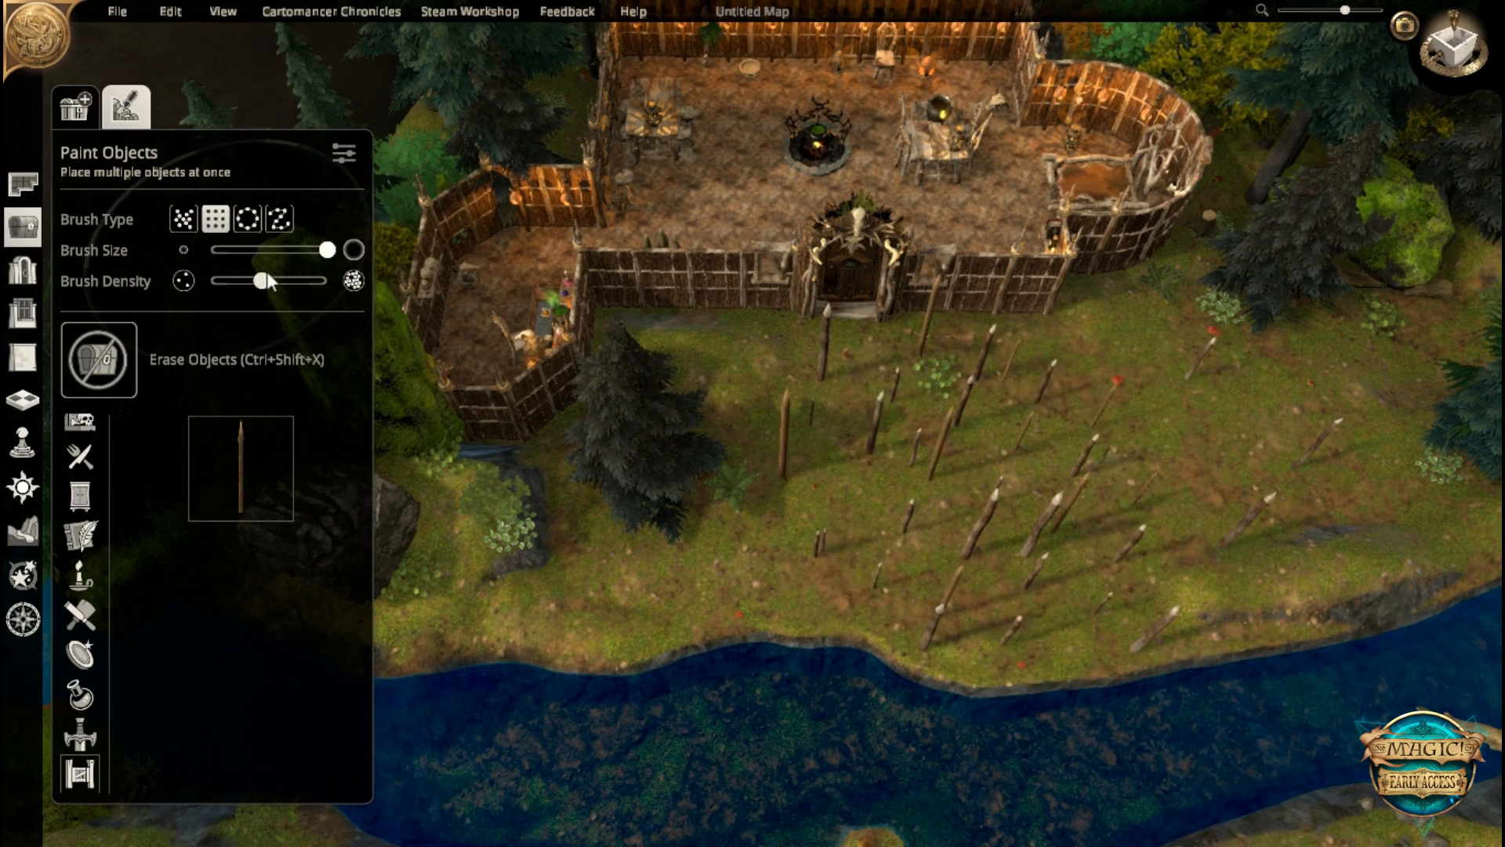
pyautogui.hotkey('ctrl', 'z')
pyautogui.hotkey('ctrl', 'z')
# - Test the circle brush type at reduced size and maximum density by stamping rings of stakes on the grass, and undo them
pyautogui.click(248, 220)
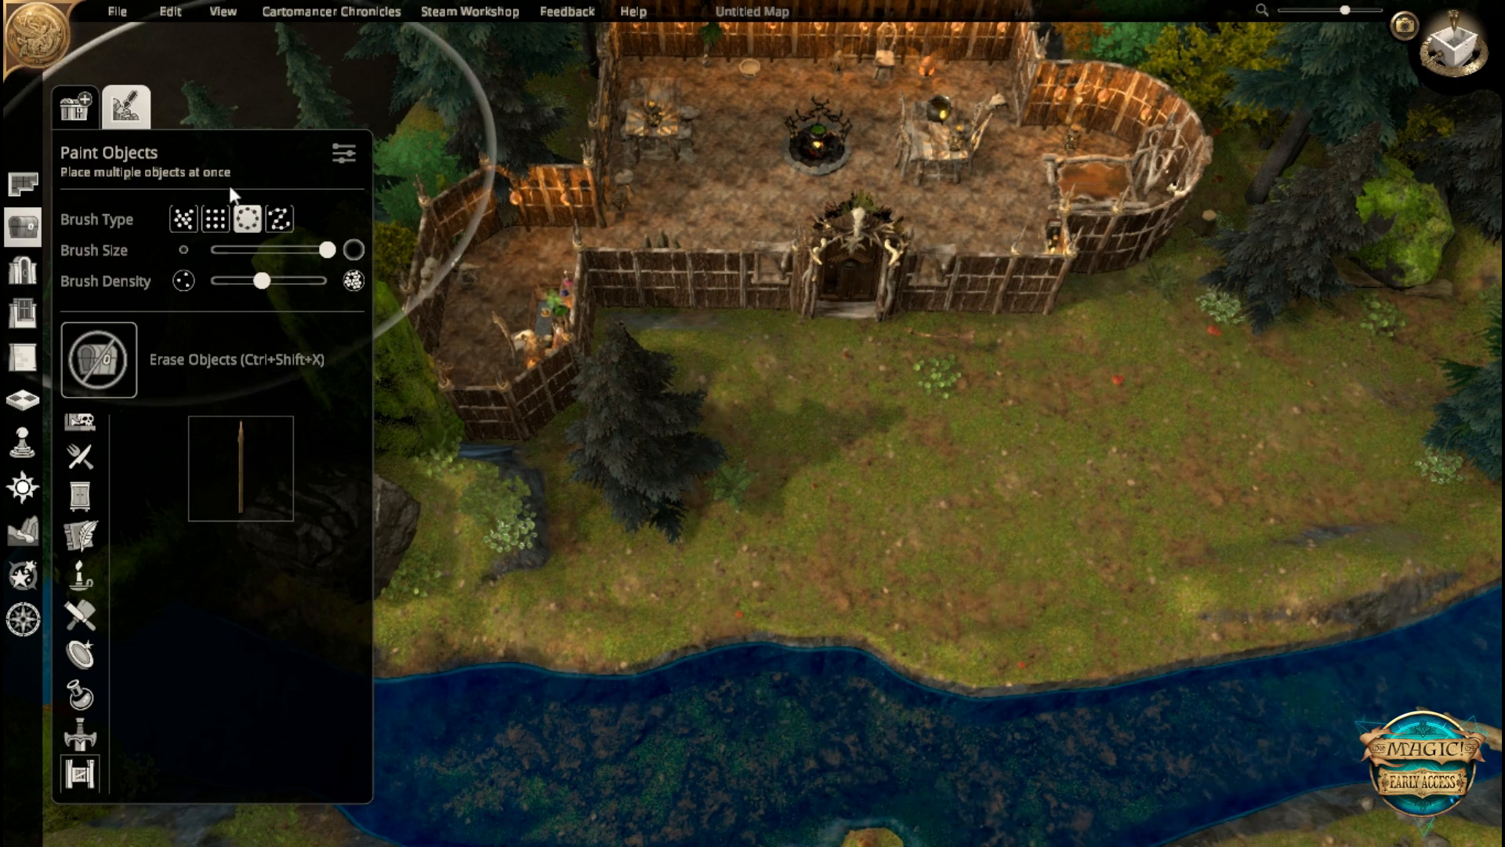
pyautogui.moveTo(327, 250)
pyautogui.mouseDown()
pyautogui.moveTo(272, 249)
pyautogui.moveTo(327, 280)
pyautogui.mouseUp()
pyautogui.click(1029, 495)
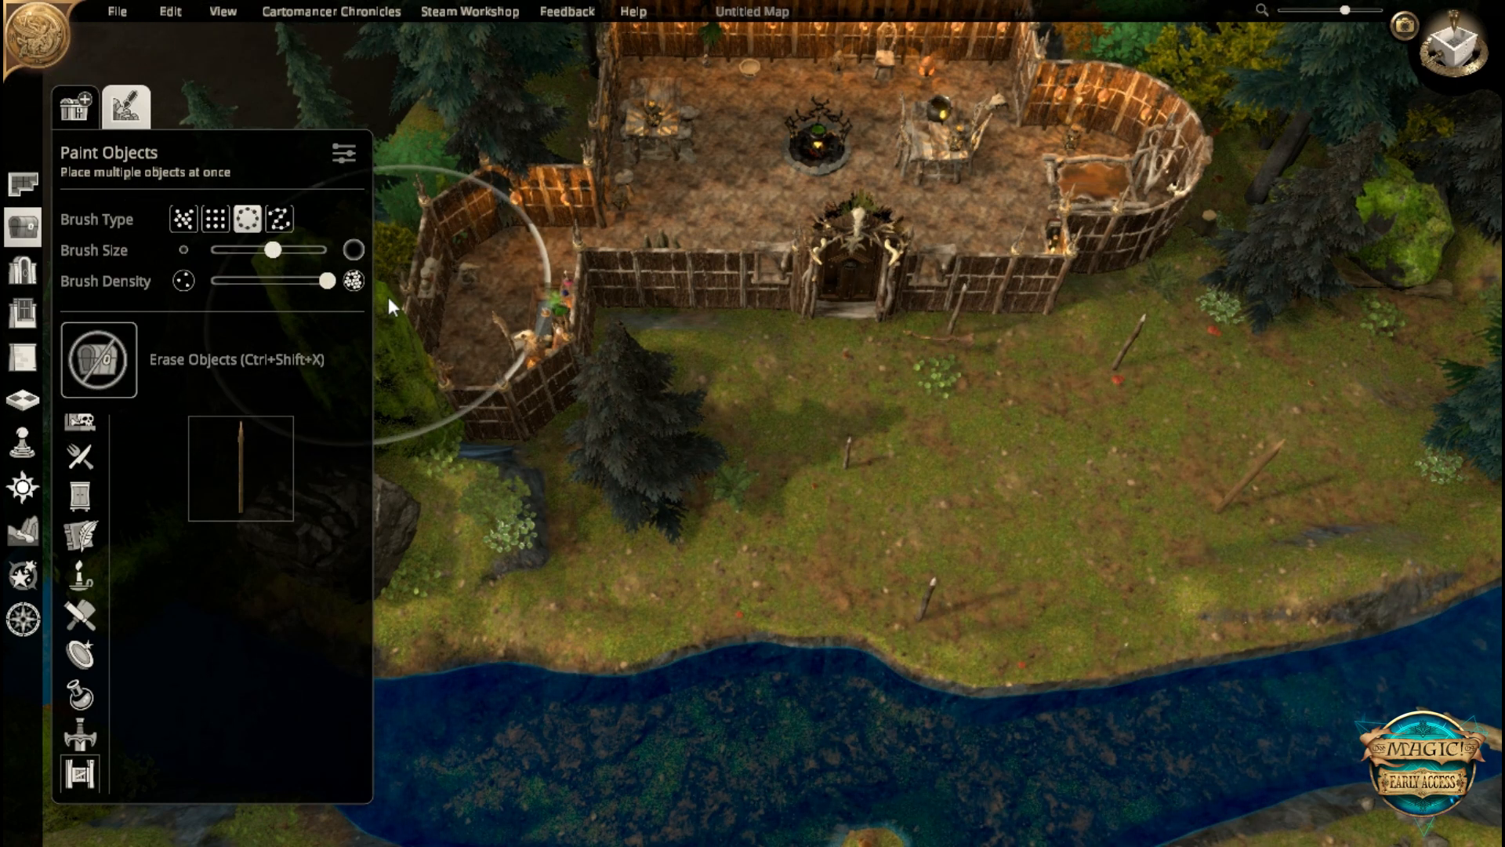
pyautogui.click(1020, 499)
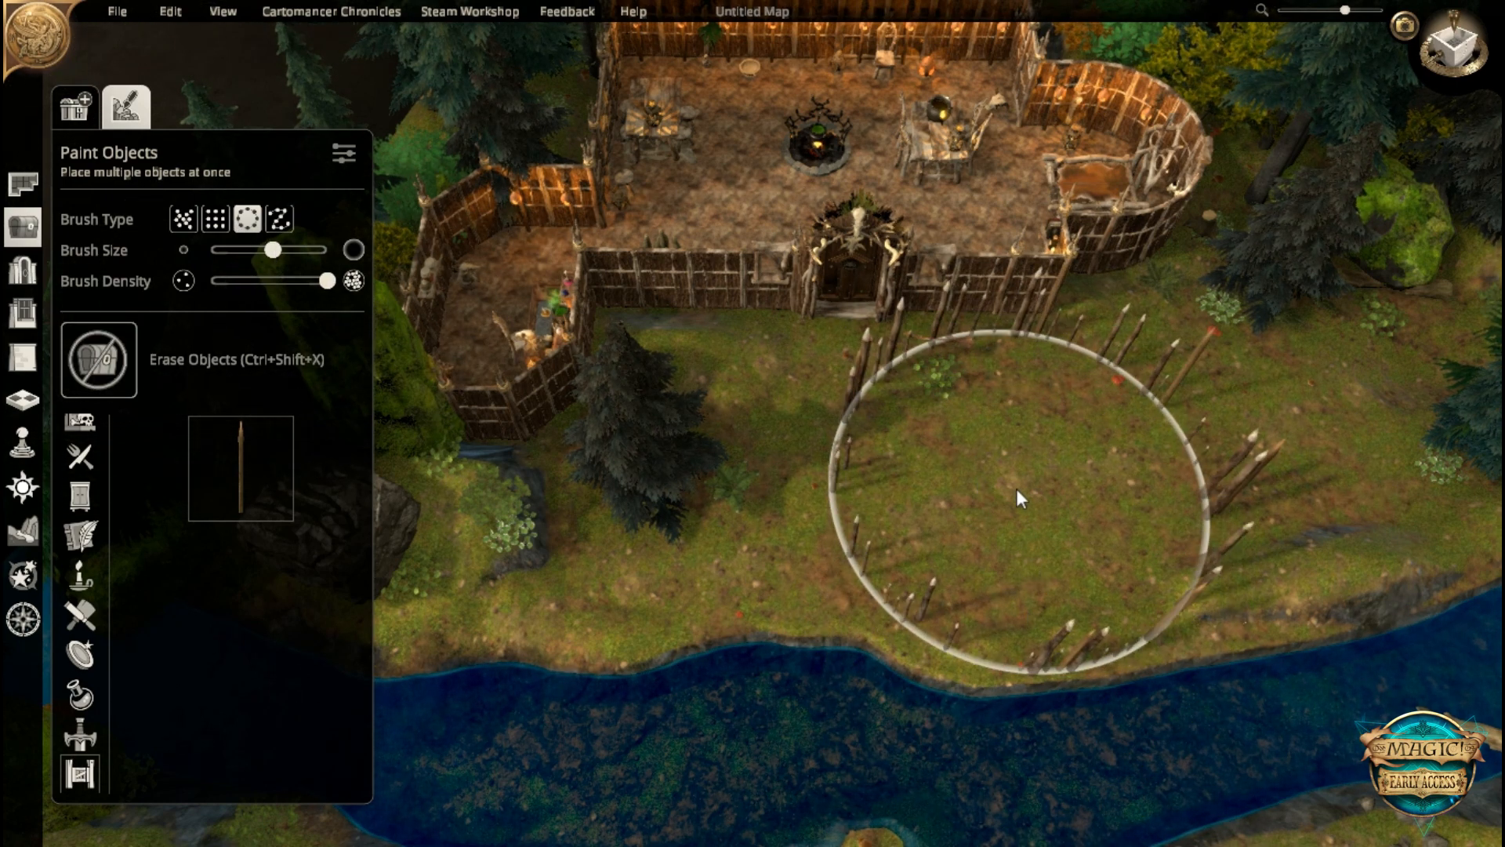
pyautogui.click(813, 482)
pyautogui.hotkey('ctrl', 'z')
pyautogui.hotkey('ctrl', 'z')
pyautogui.hotkey('ctrl', 'z')
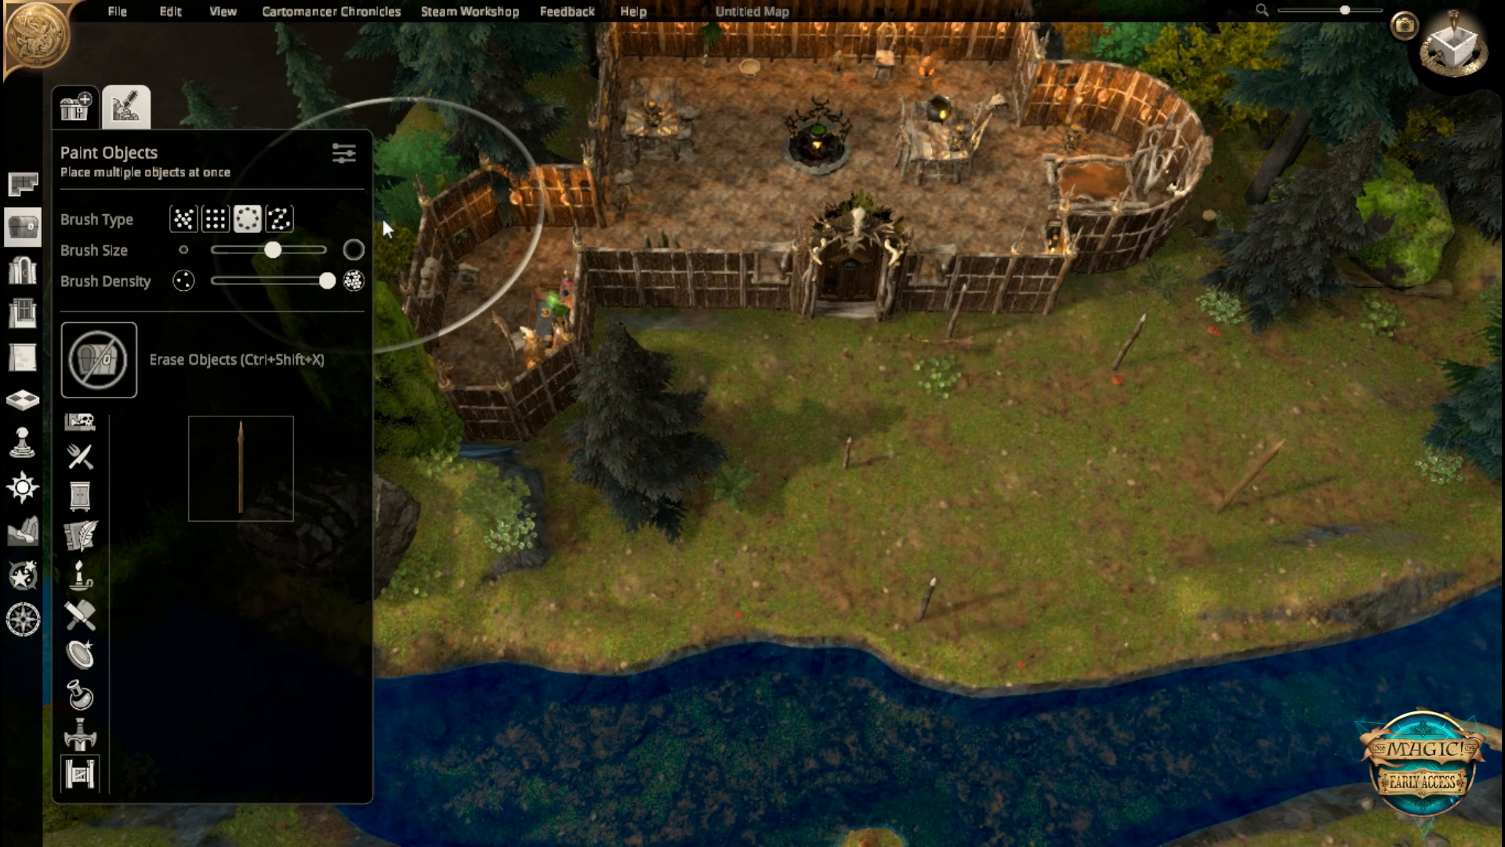
# - Paint a continuous winding palisade of pointed wooden stakes between the hut and the riverbank using the line-style brush type
pyautogui.click(281, 220)
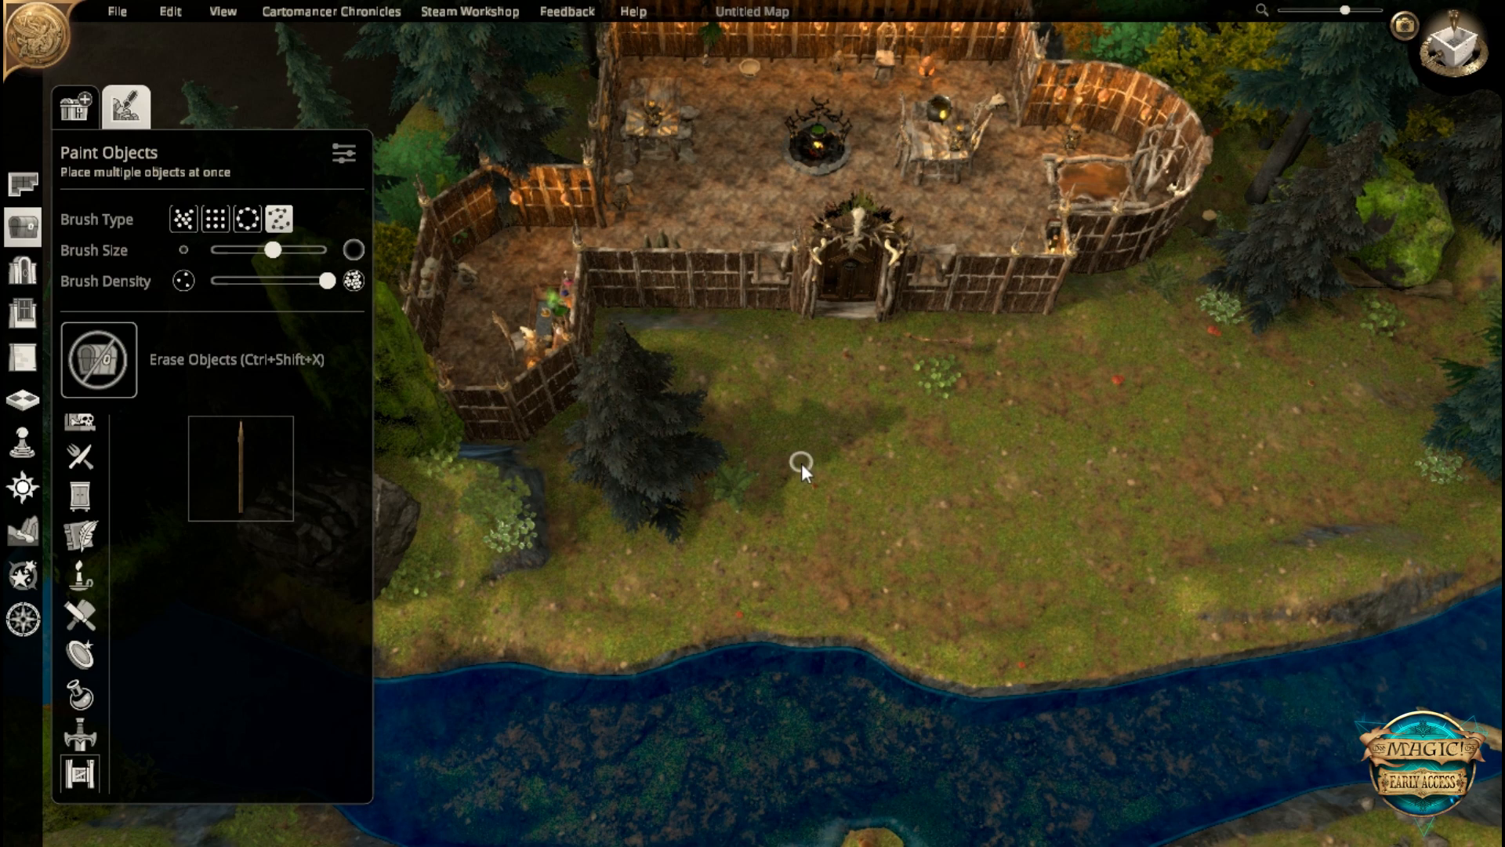
pyautogui.press('s')
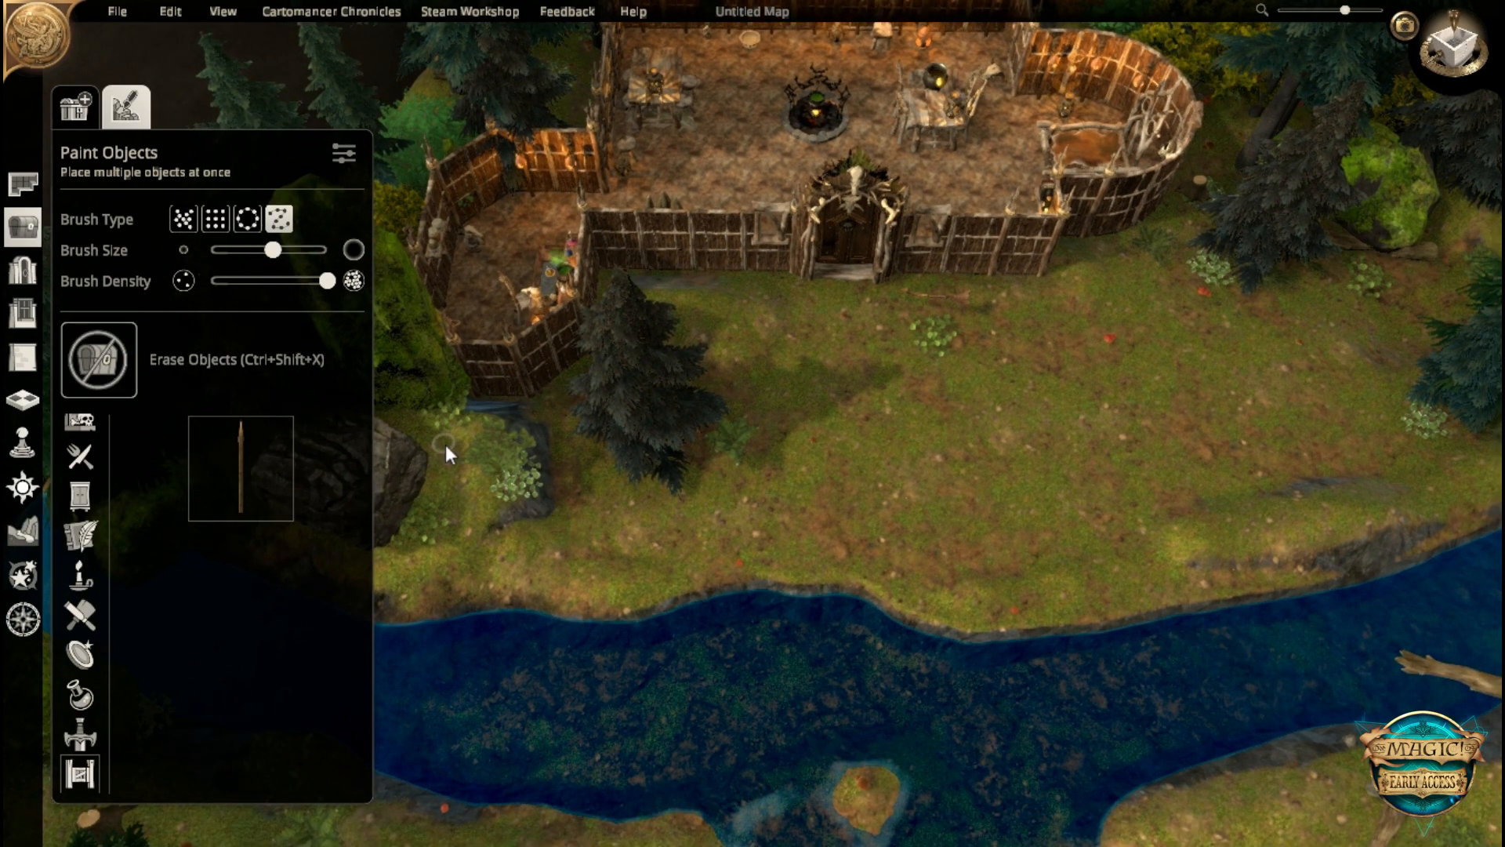
pyautogui.click(437, 464)
pyautogui.moveTo(437, 463)
pyautogui.mouseDown()
pyautogui.moveTo(454, 513)
pyautogui.moveTo(520, 554)
pyautogui.mouseUp()
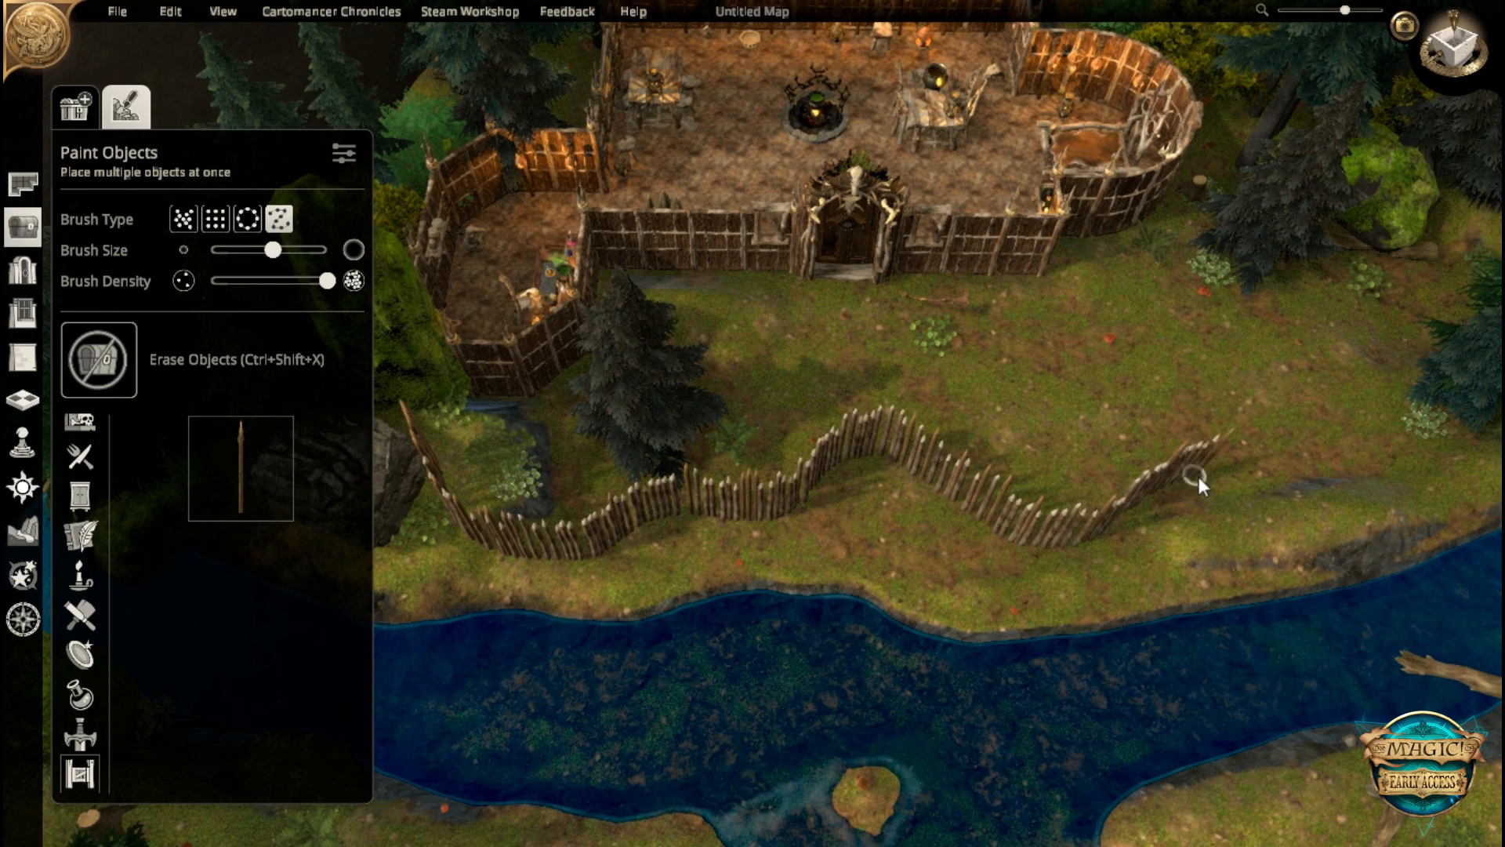
pyautogui.moveTo(1320, 454); pyautogui.dragTo(1400, 340)
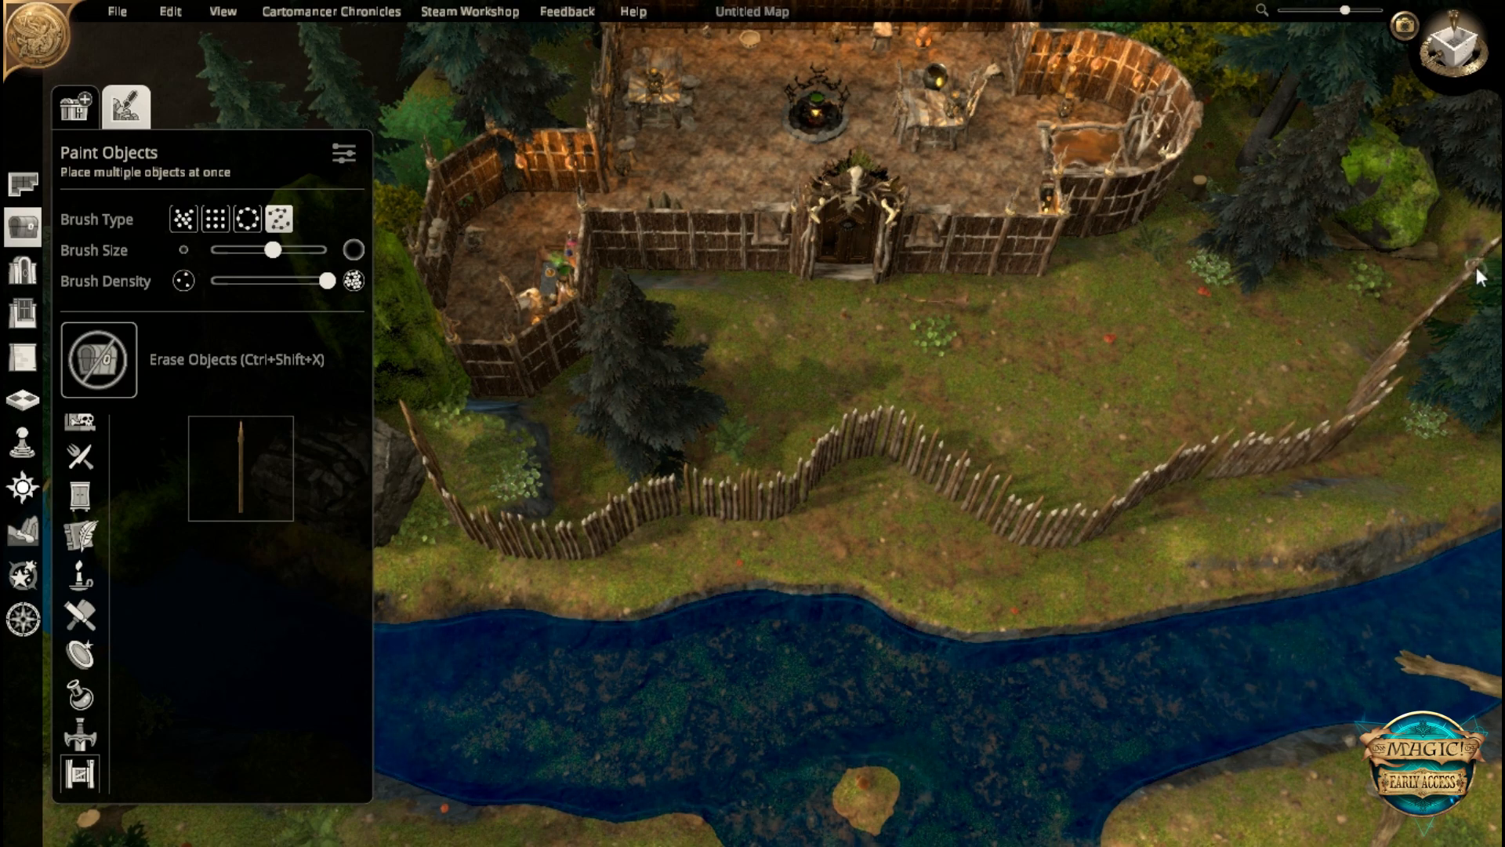
pyautogui.moveTo(1141, 464); pyautogui.dragTo(1024, 402, button='middle')
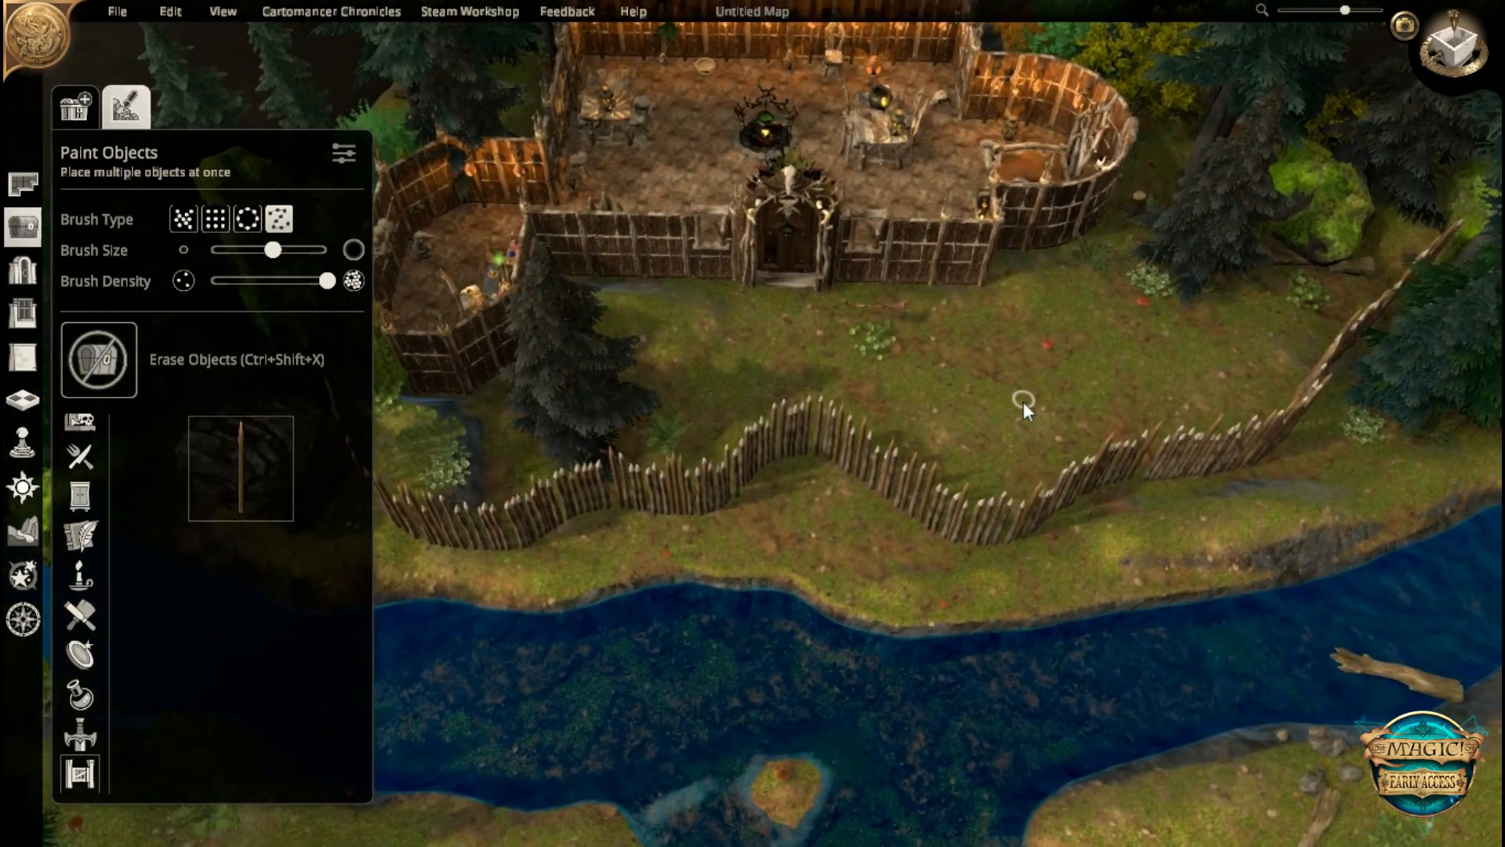
pyautogui.moveTo(868, 506); pyautogui.dragTo(882, 387, button='middle')
pyautogui.press('s')
pyautogui.press('d')
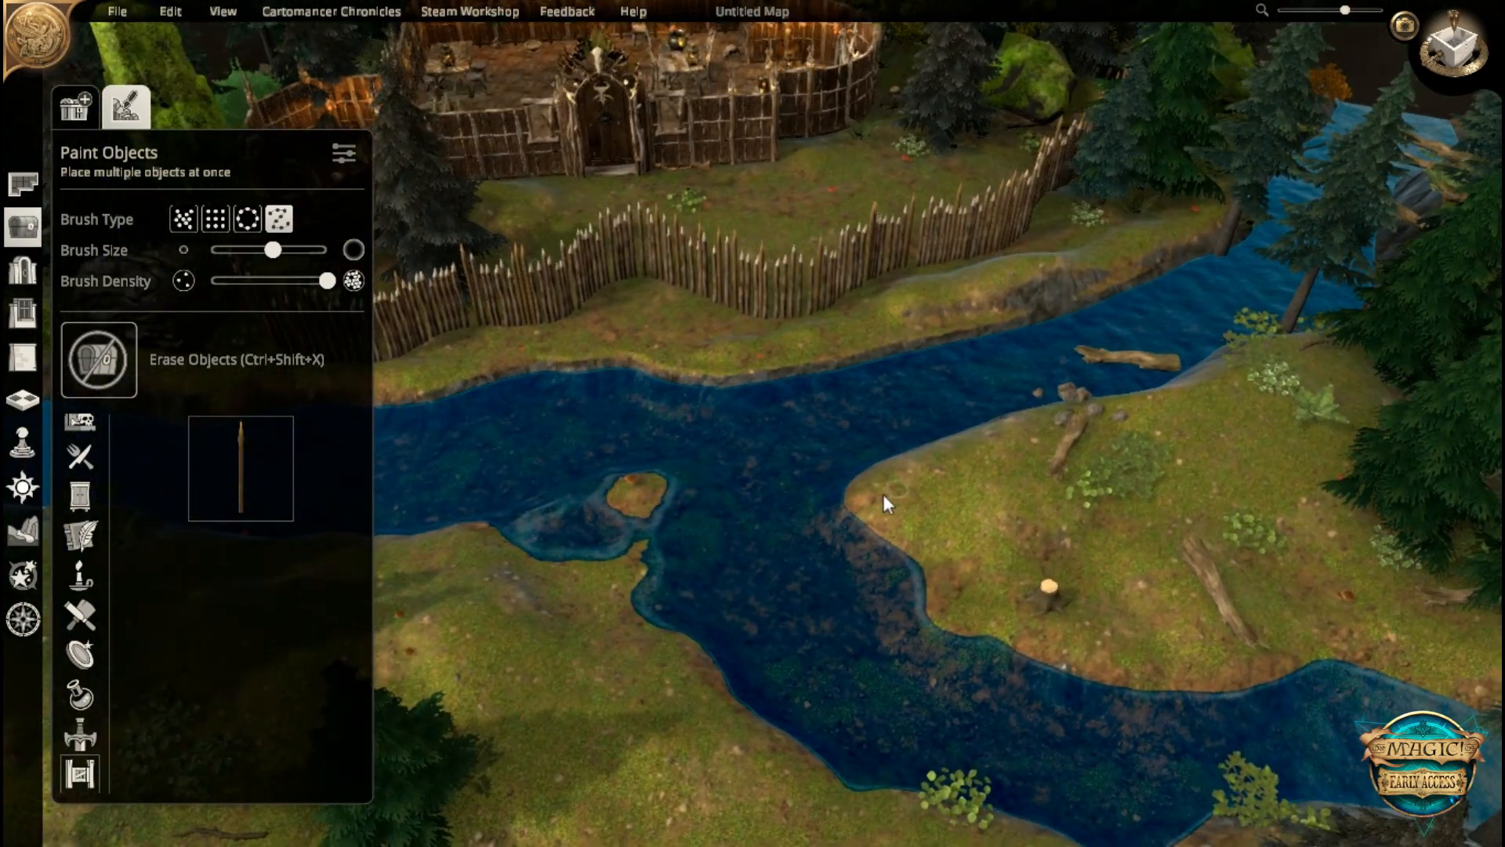
pyautogui.moveTo(437, 440); pyautogui.dragTo(218, 282, button='middle')
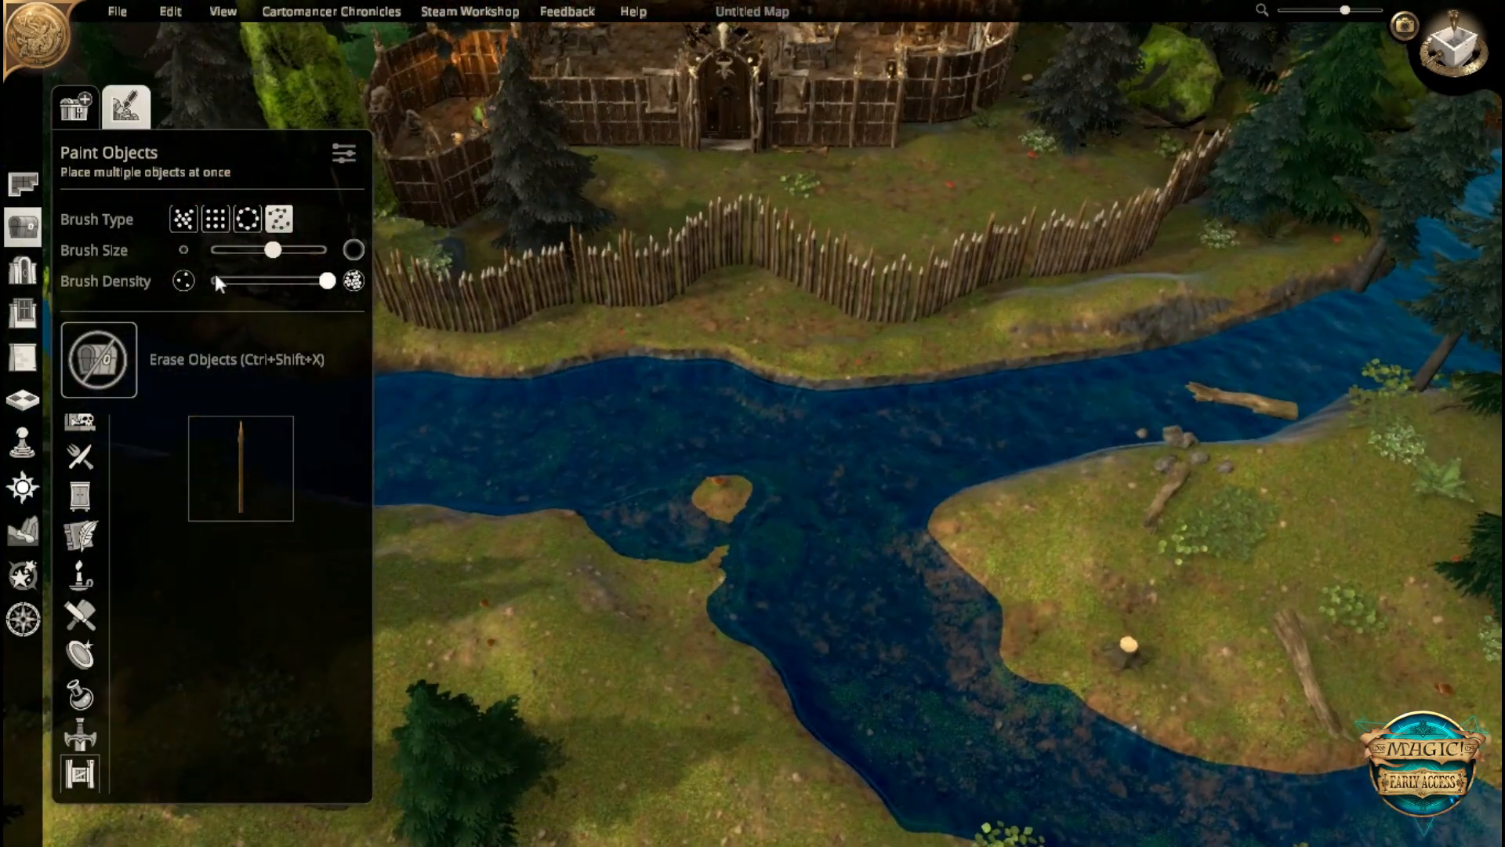
# - Erase a narrow gap in the stake palisade opposite the hut's front door, using the smallest brush size
pyautogui.click(28, 194)
pyautogui.click(21, 228)
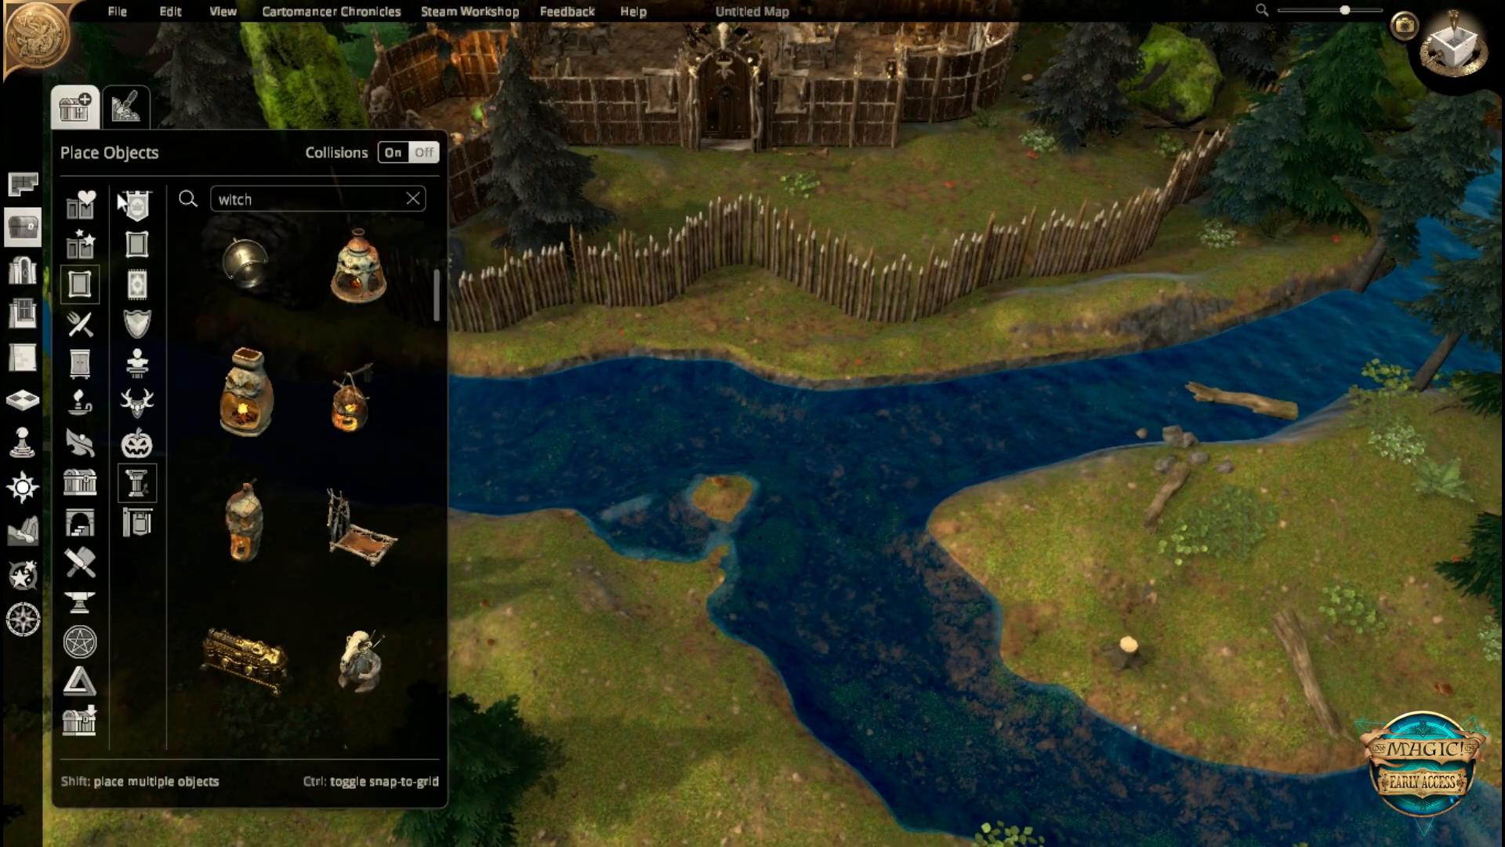
pyautogui.click(119, 107)
pyautogui.click(98, 358)
pyautogui.press('w')
pyautogui.press('d')
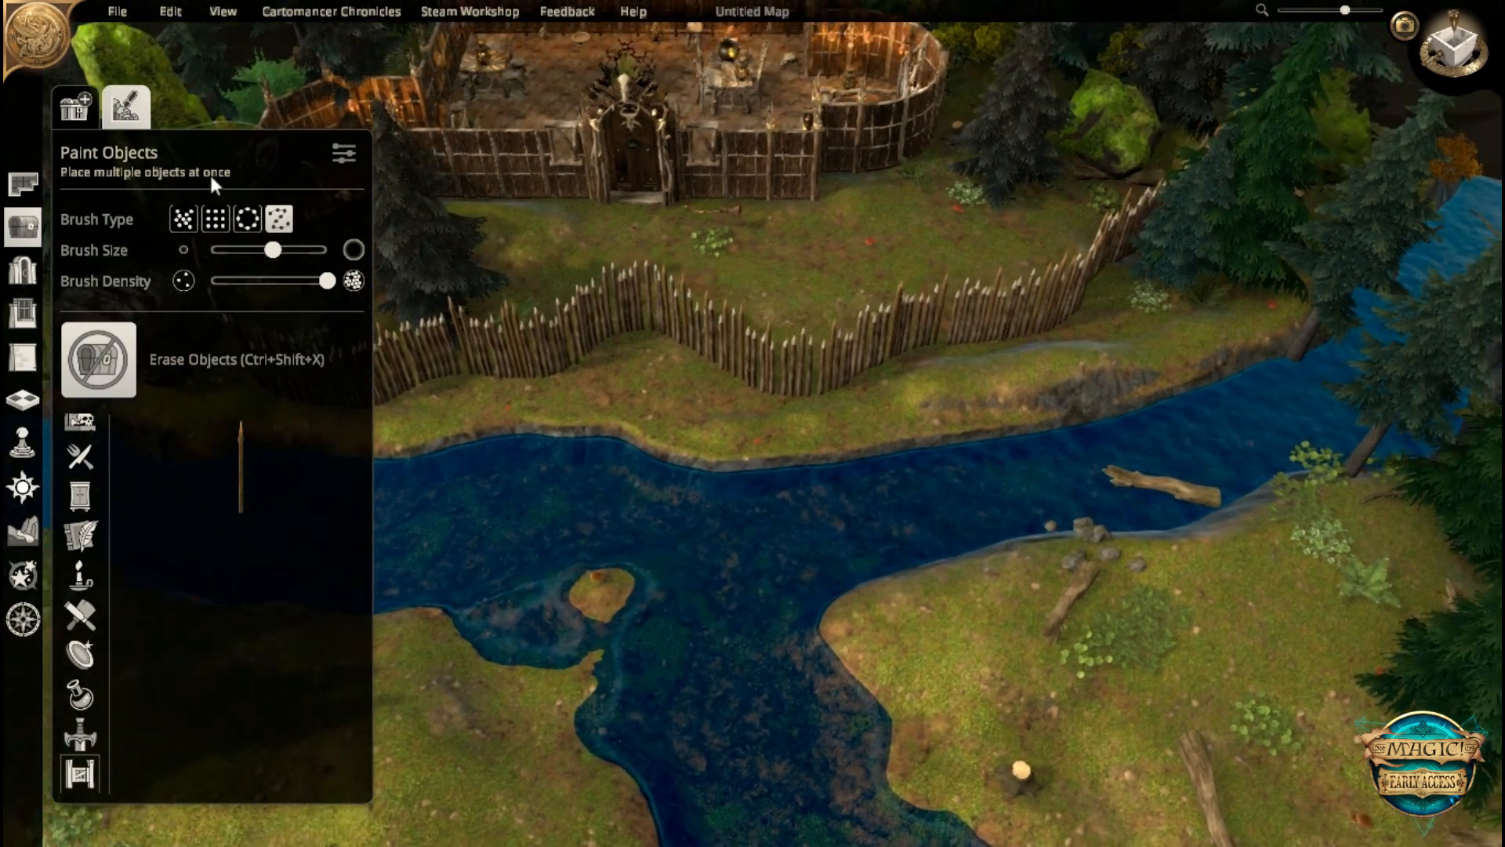
pyautogui.press('w')
pyautogui.scroll(3, 846, 543)
pyautogui.press('a')
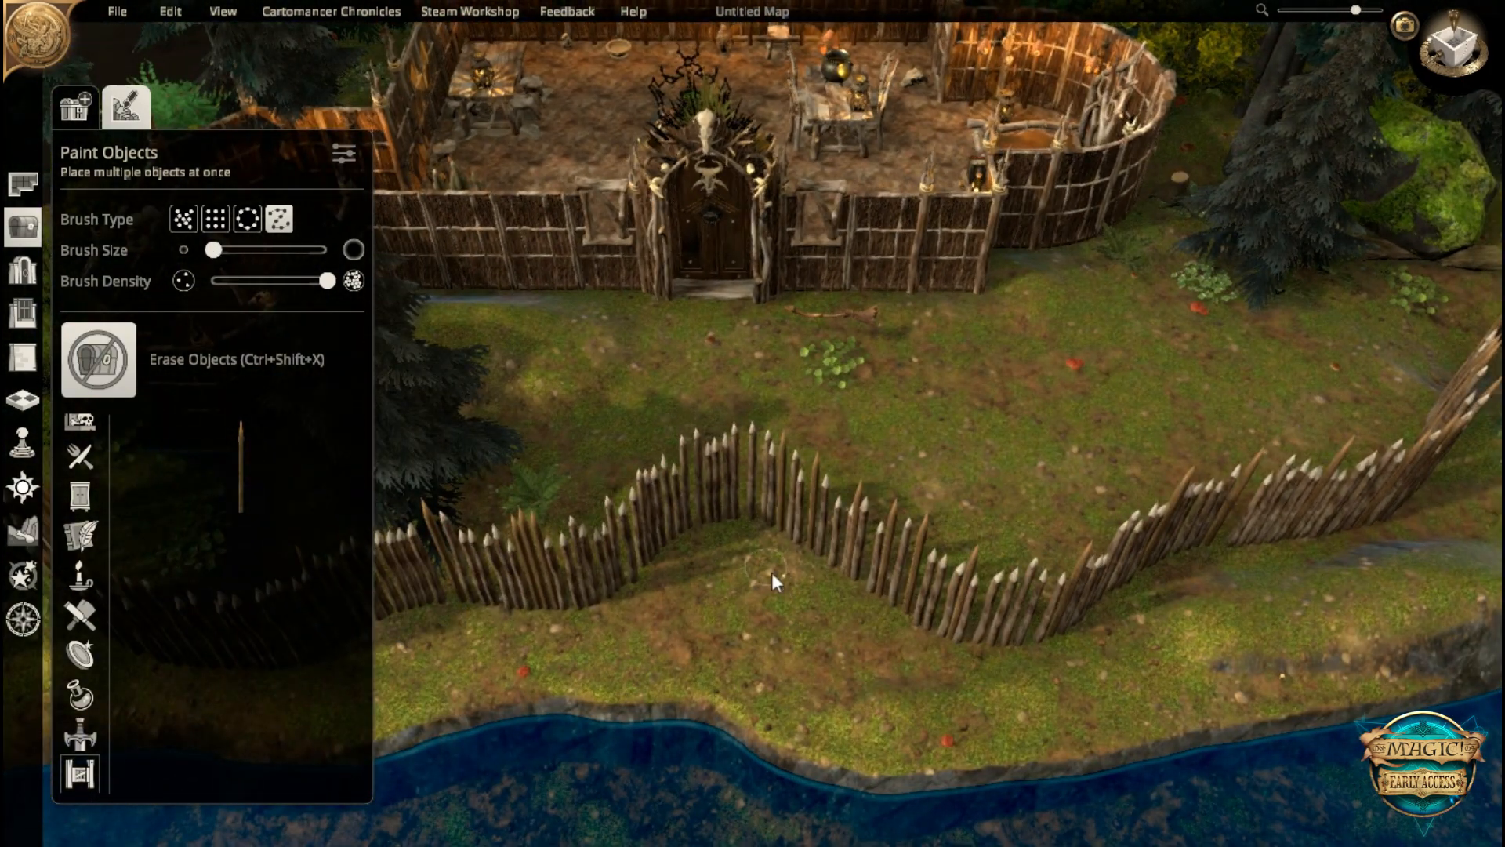
pyautogui.moveTo(722, 510); pyautogui.dragTo(766, 514)
# - Search the placeable objects for "gate" and browse the models
pyautogui.click(23, 227)
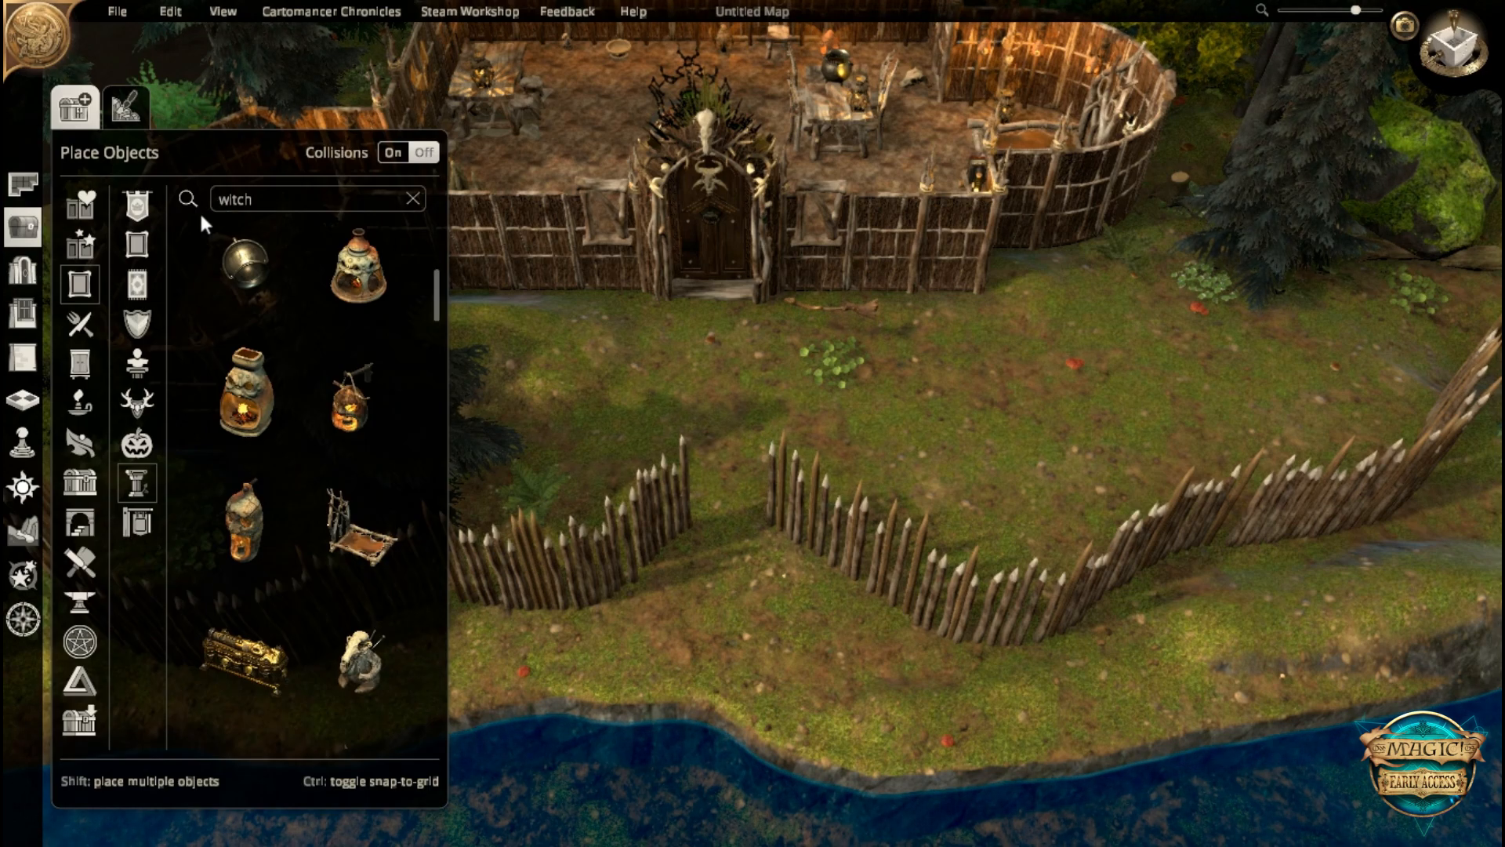
pyautogui.write('gate')
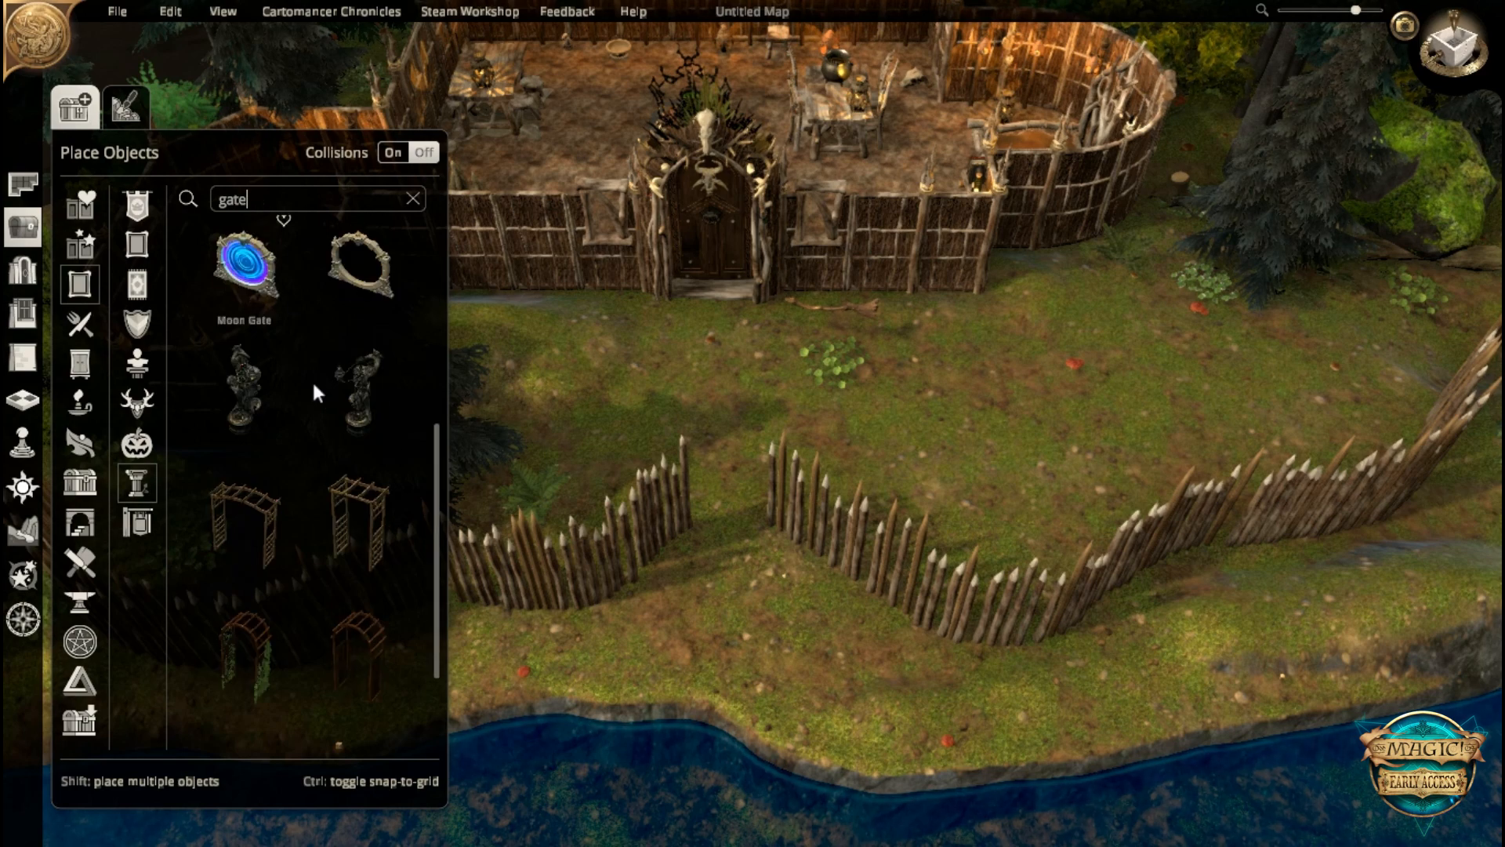
pyautogui.scroll(-1, 322, 480)
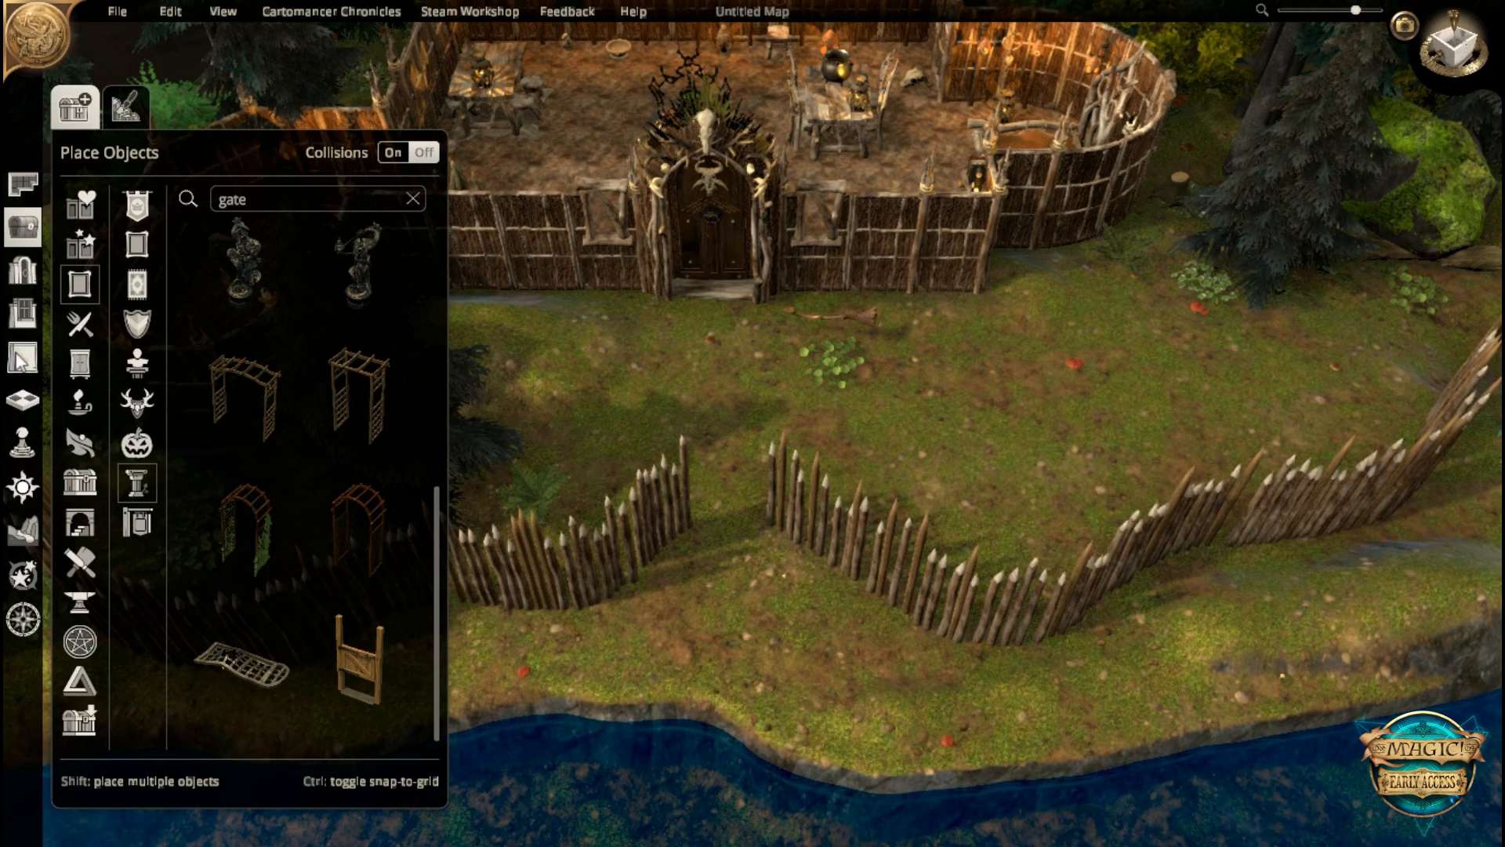
# - Search the objects for "banni" and place the weathered wood bannister with the skull emblem in the palisade gap
pyautogui.click(331, 199)
pyautogui.write('banni')
pyautogui.click(332, 203)
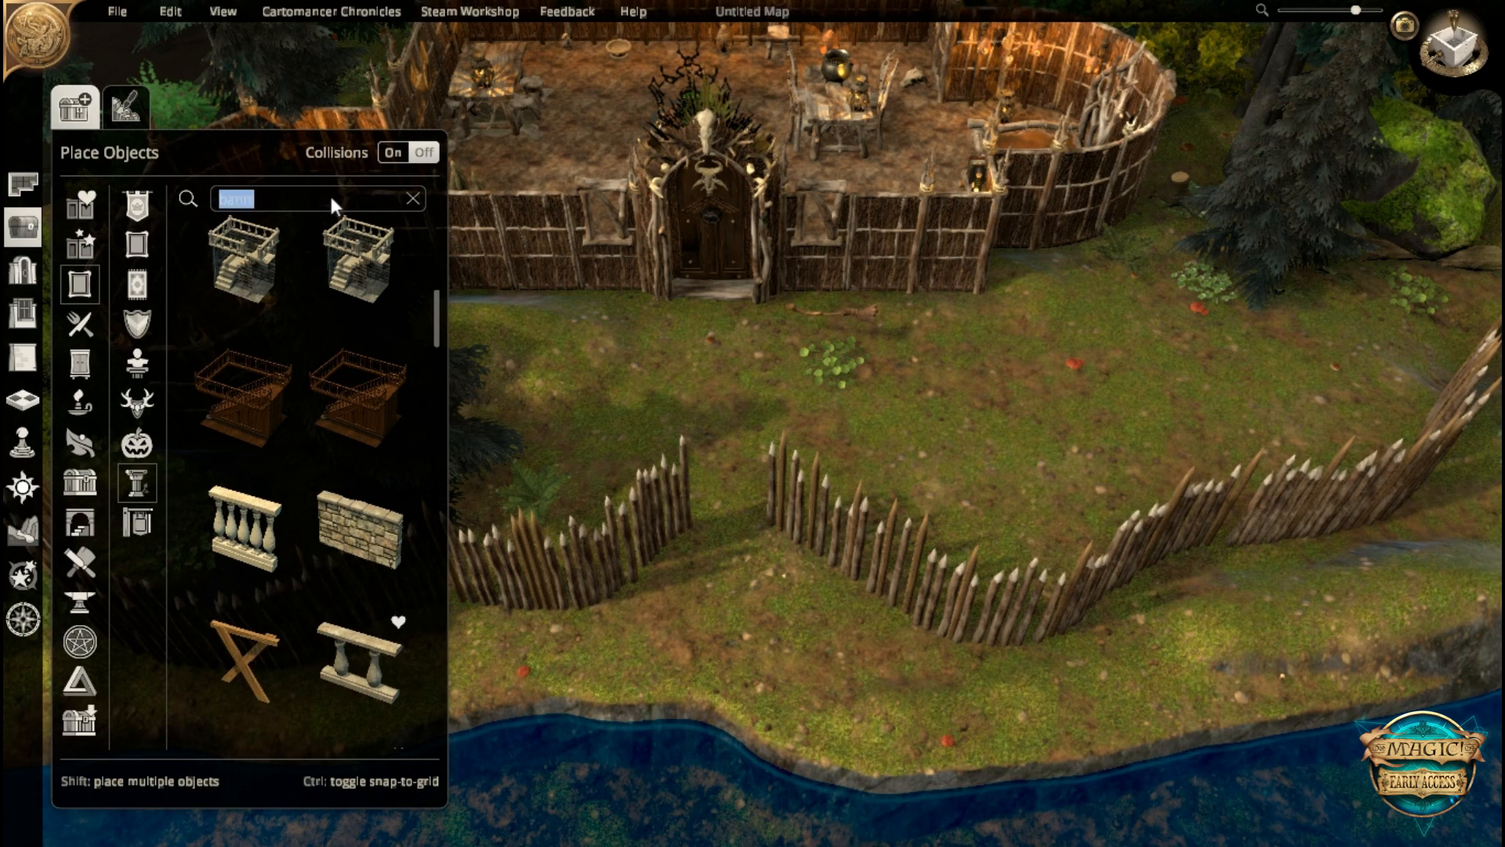
pyautogui.scroll(-5, 340, 463)
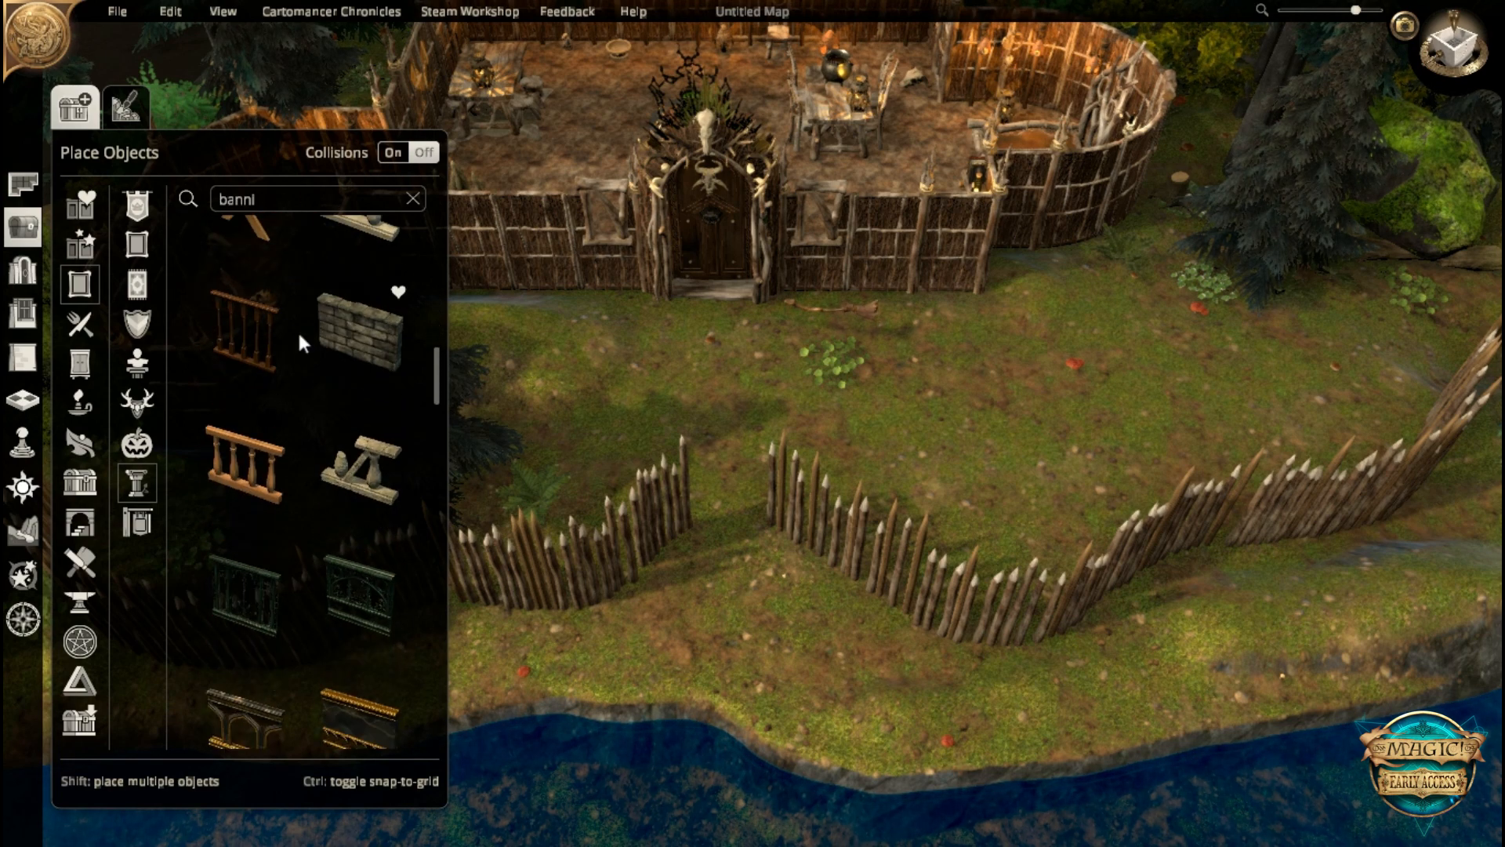
pyautogui.scroll(1, 298, 447)
pyautogui.scroll(-5, 303, 519)
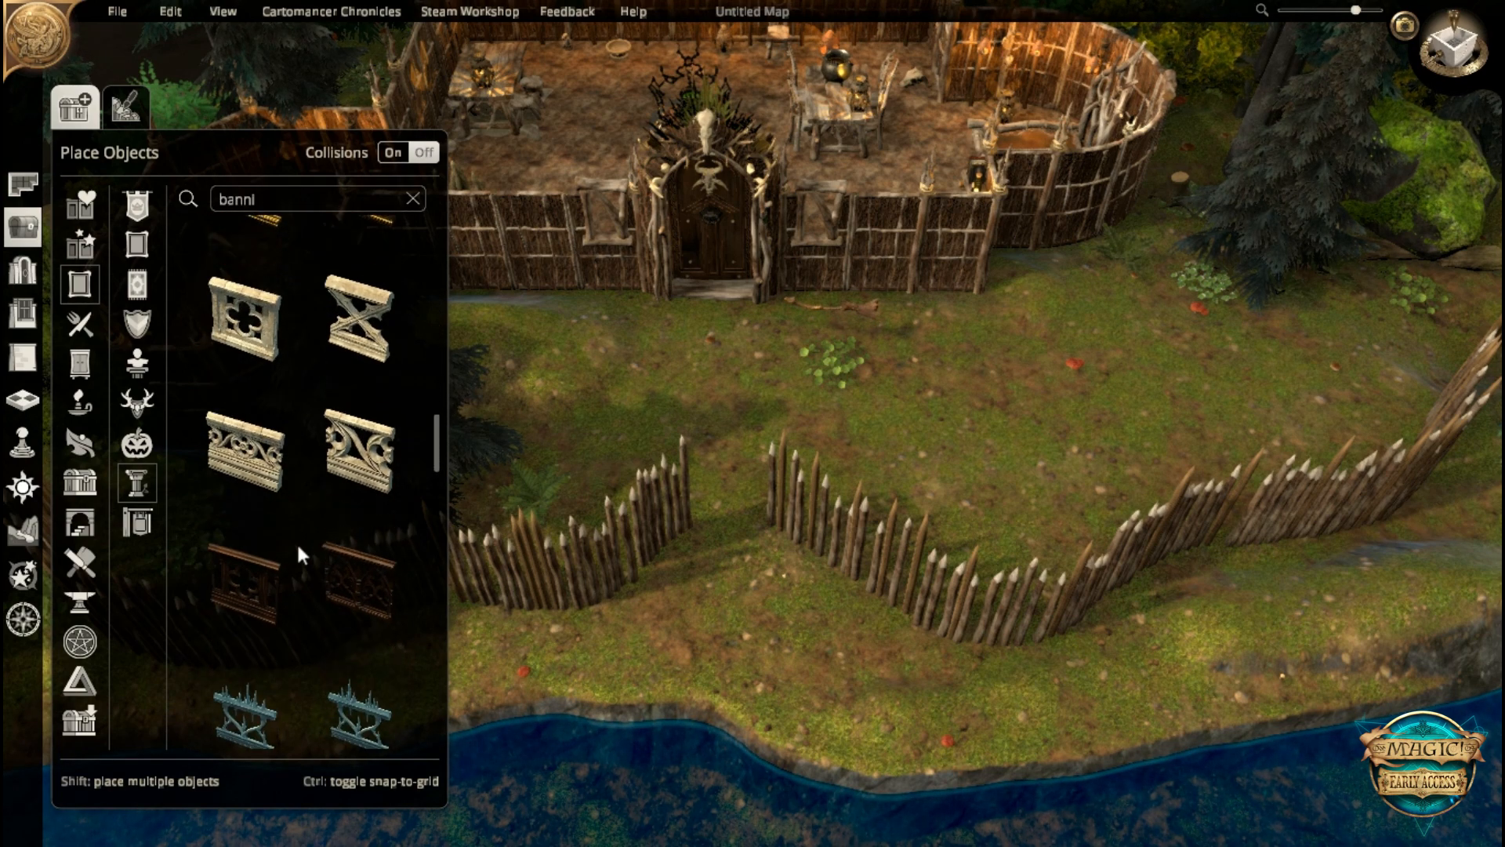
pyautogui.scroll(-5, 316, 369)
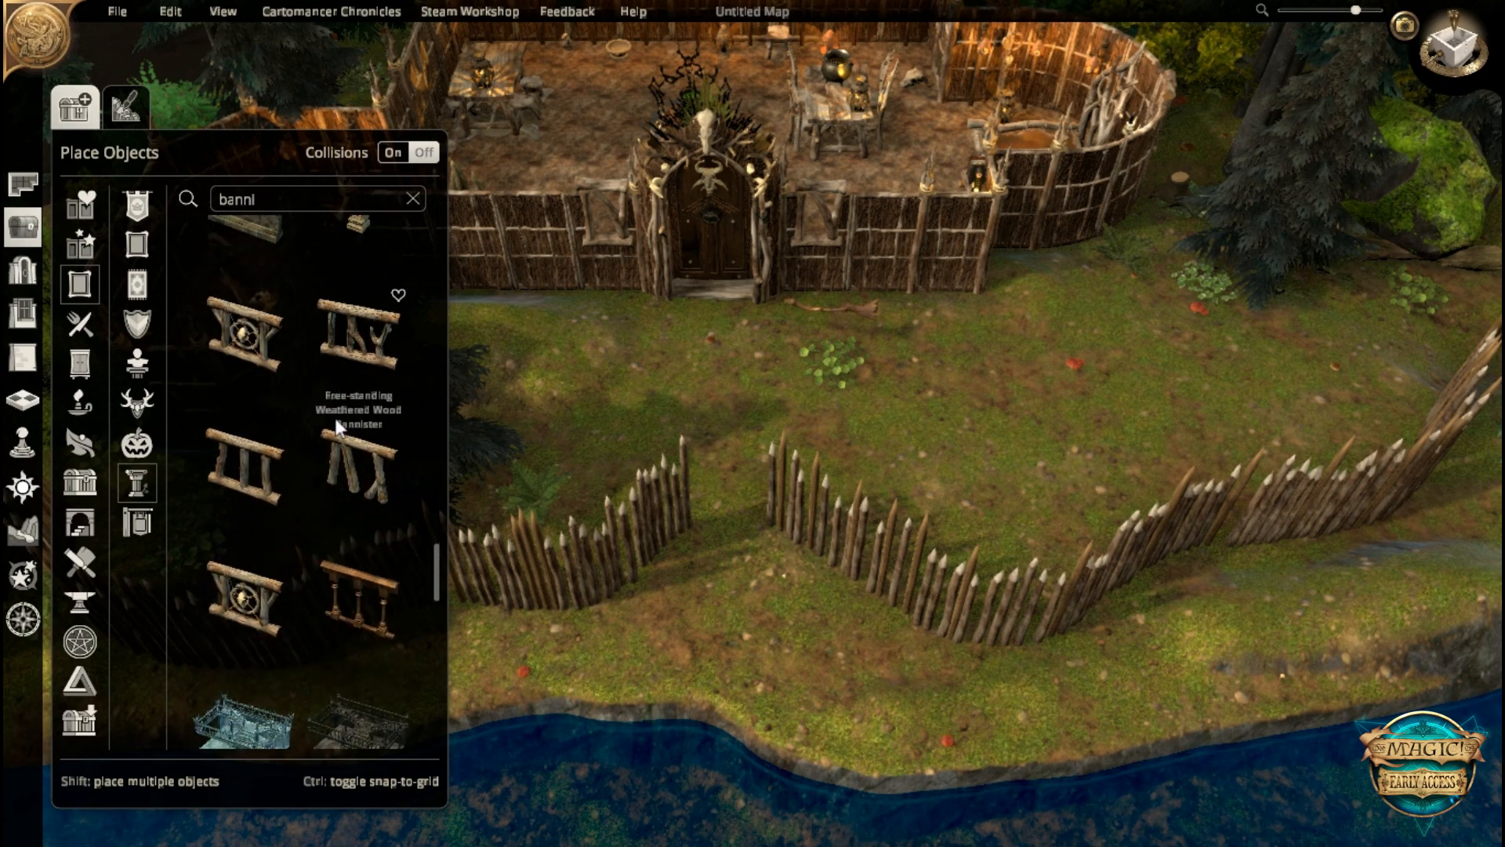
pyautogui.click(270, 356)
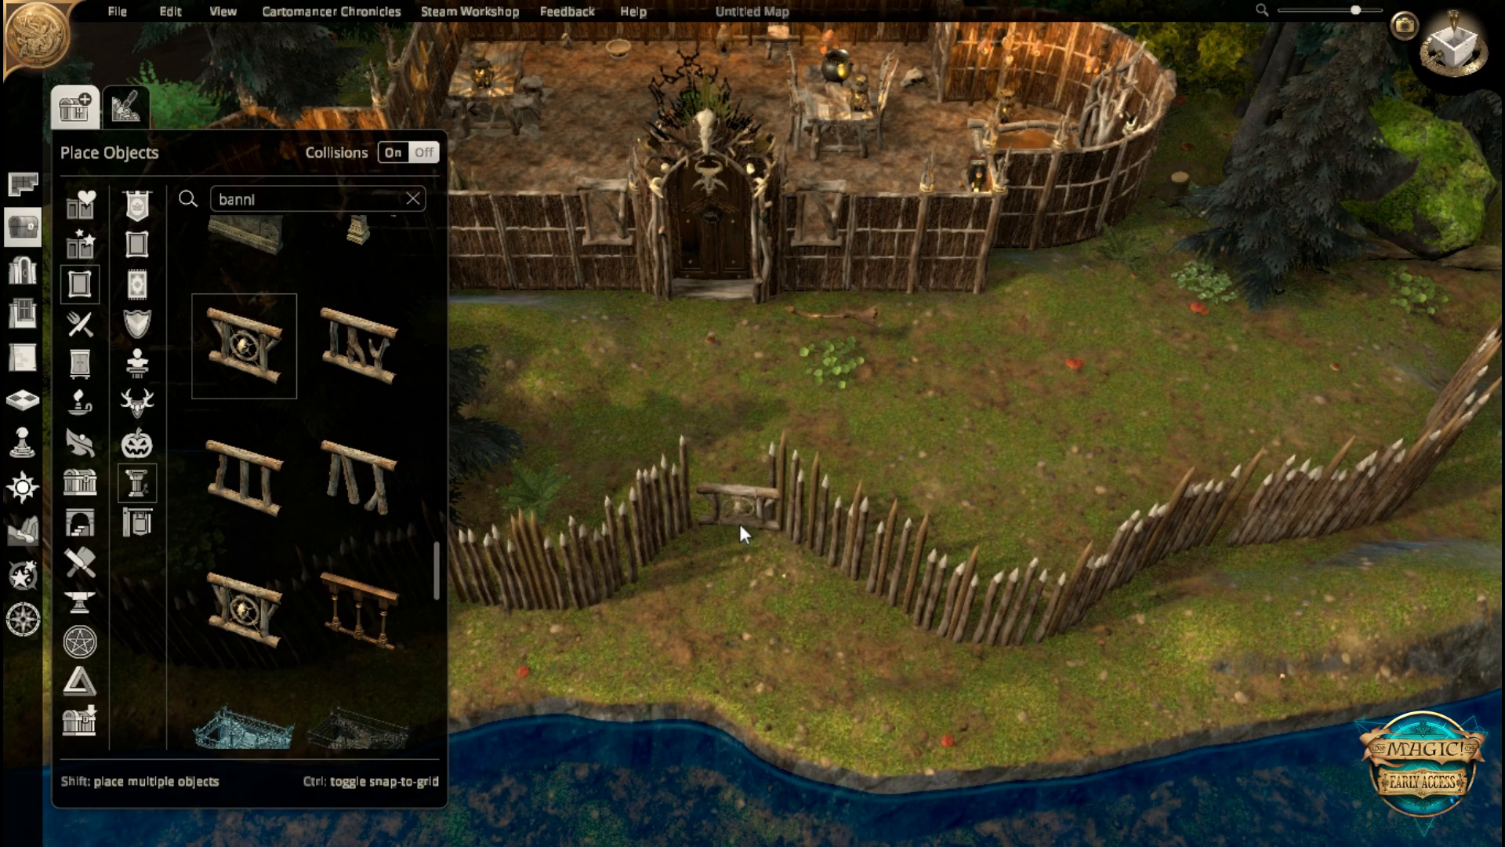
pyautogui.click(735, 525)
# - Rotate the skull bannister slightly and shift it to fit squarely between the stakes on both sides of the gap
pyautogui.scroll(5, 734, 641)
pyautogui.moveTo(688, 547); pyautogui.dragTo(690, 501, button='middle')
pyautogui.click(871, 429)
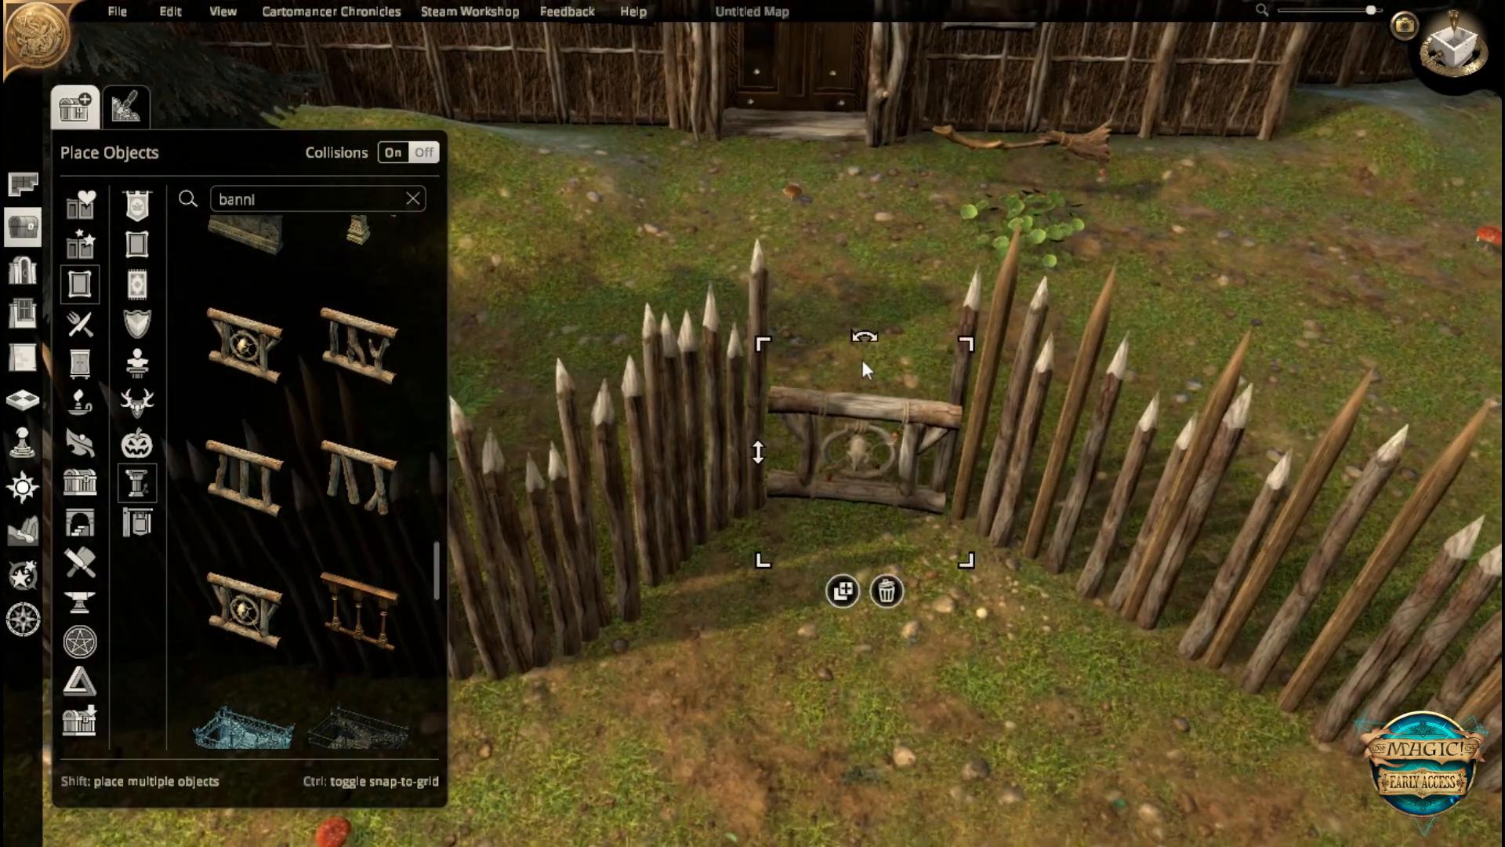
pyautogui.moveTo(865, 342); pyautogui.dragTo(842, 336)
pyautogui.click(867, 398)
pyautogui.moveTo(868, 399); pyautogui.dragTo(850, 402)
pyautogui.click(936, 610)
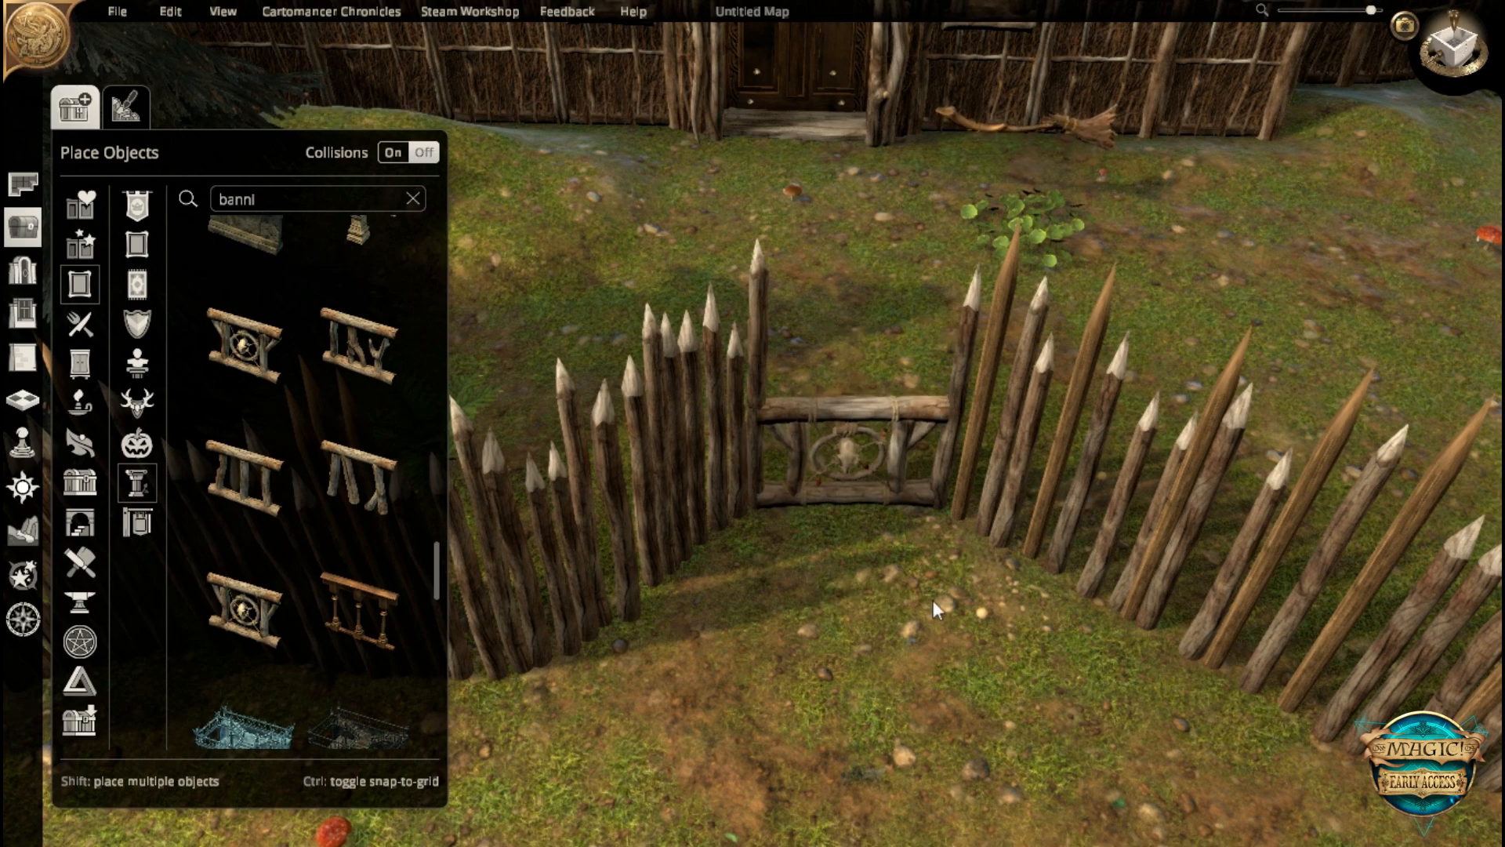
# - Search the objects for "bridge" and place the grey stone bridge across the river channel near the palisade gate
pyautogui.scroll(-6, 932, 600)
pyautogui.moveTo(930, 599); pyautogui.dragTo(1057, 594, button='middle')
pyautogui.doubleClick(301, 200)
pyautogui.write('bridge')
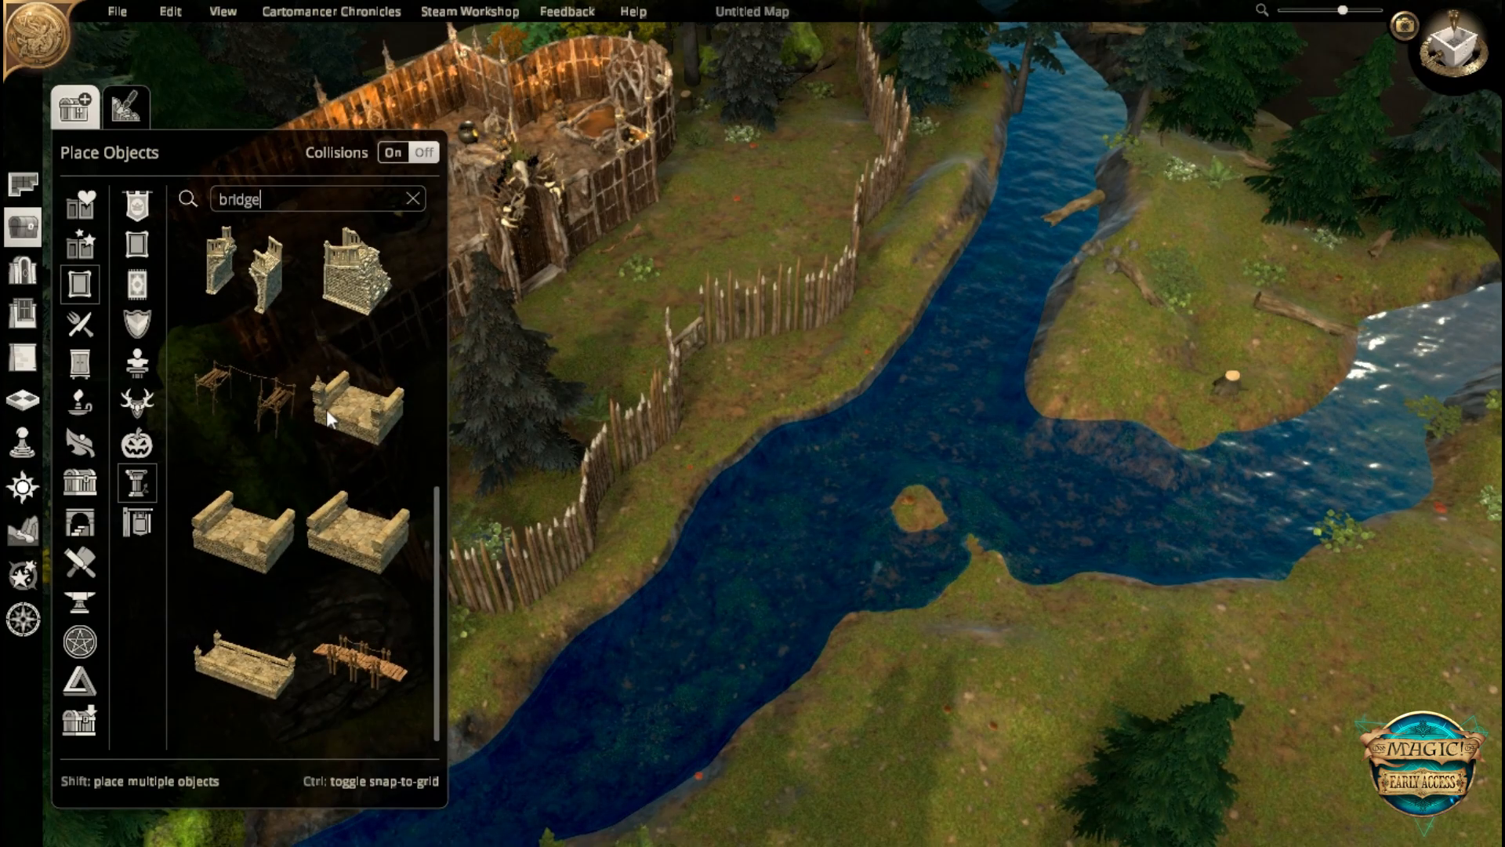
pyautogui.click(261, 288)
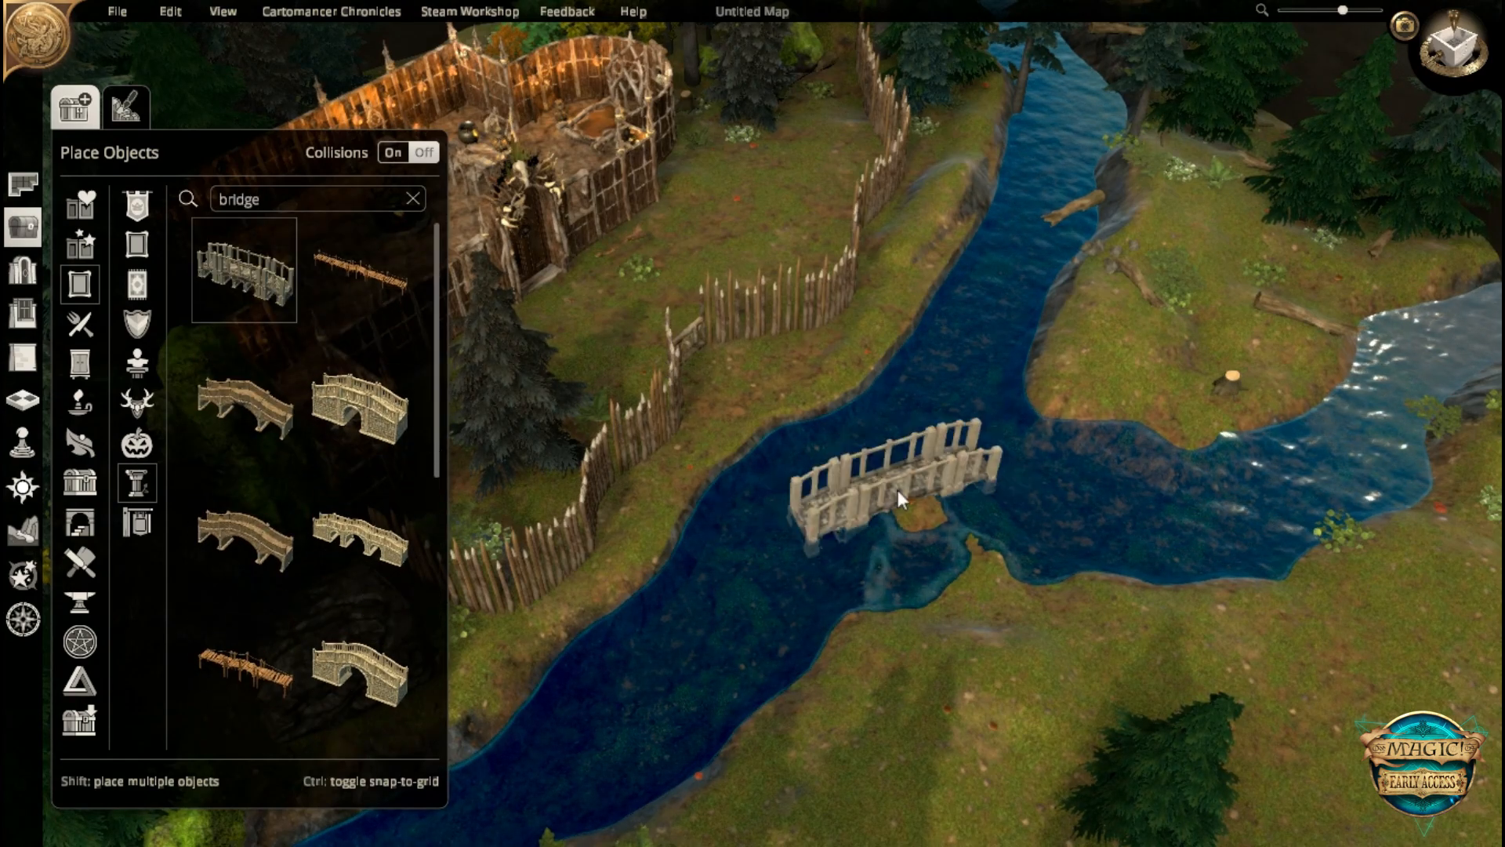
pyautogui.scroll(-2, 951, 399)
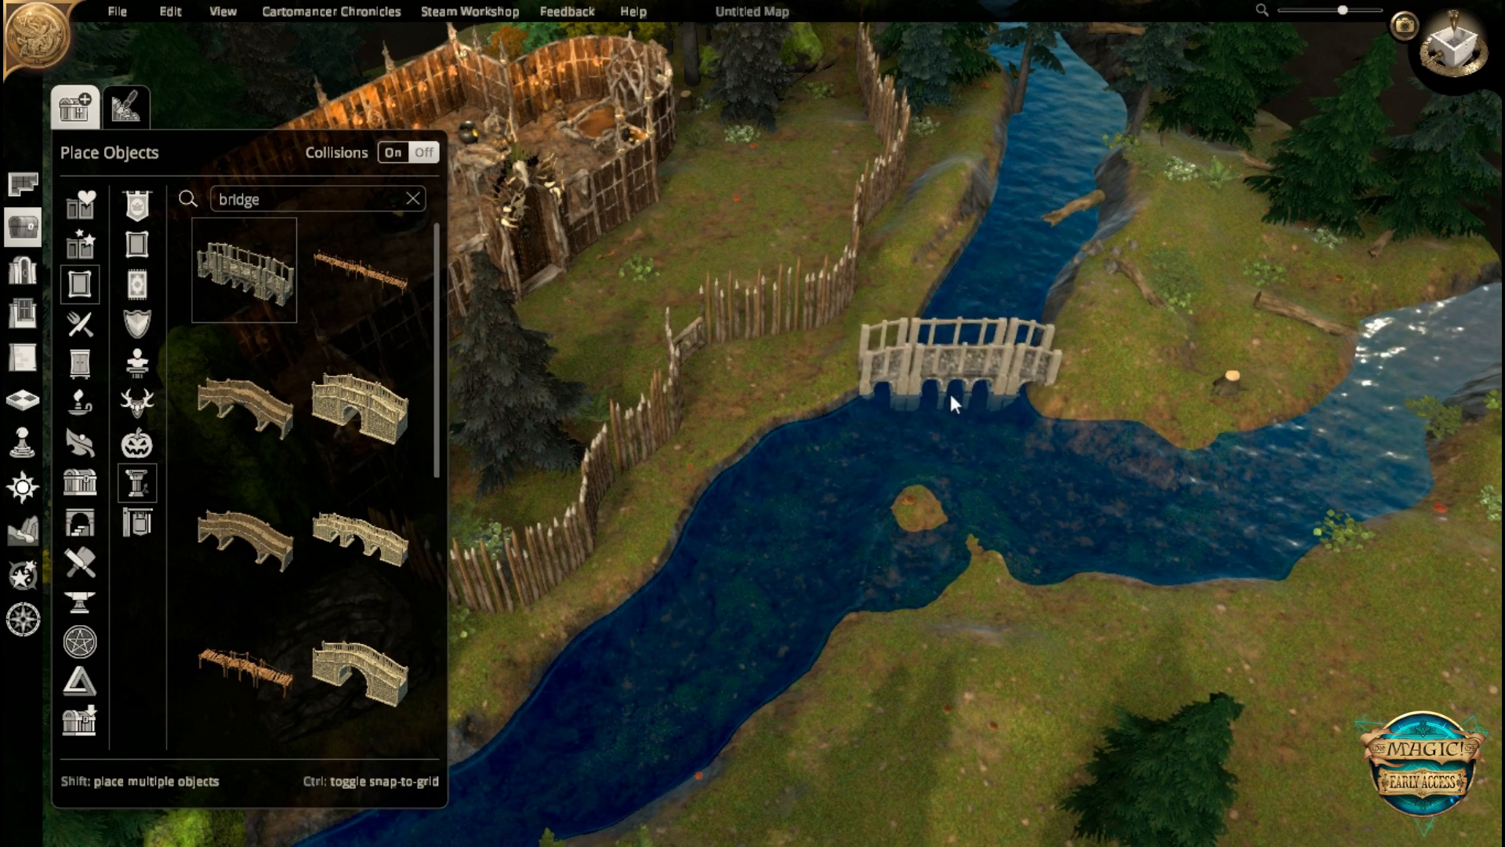
pyautogui.click(950, 385)
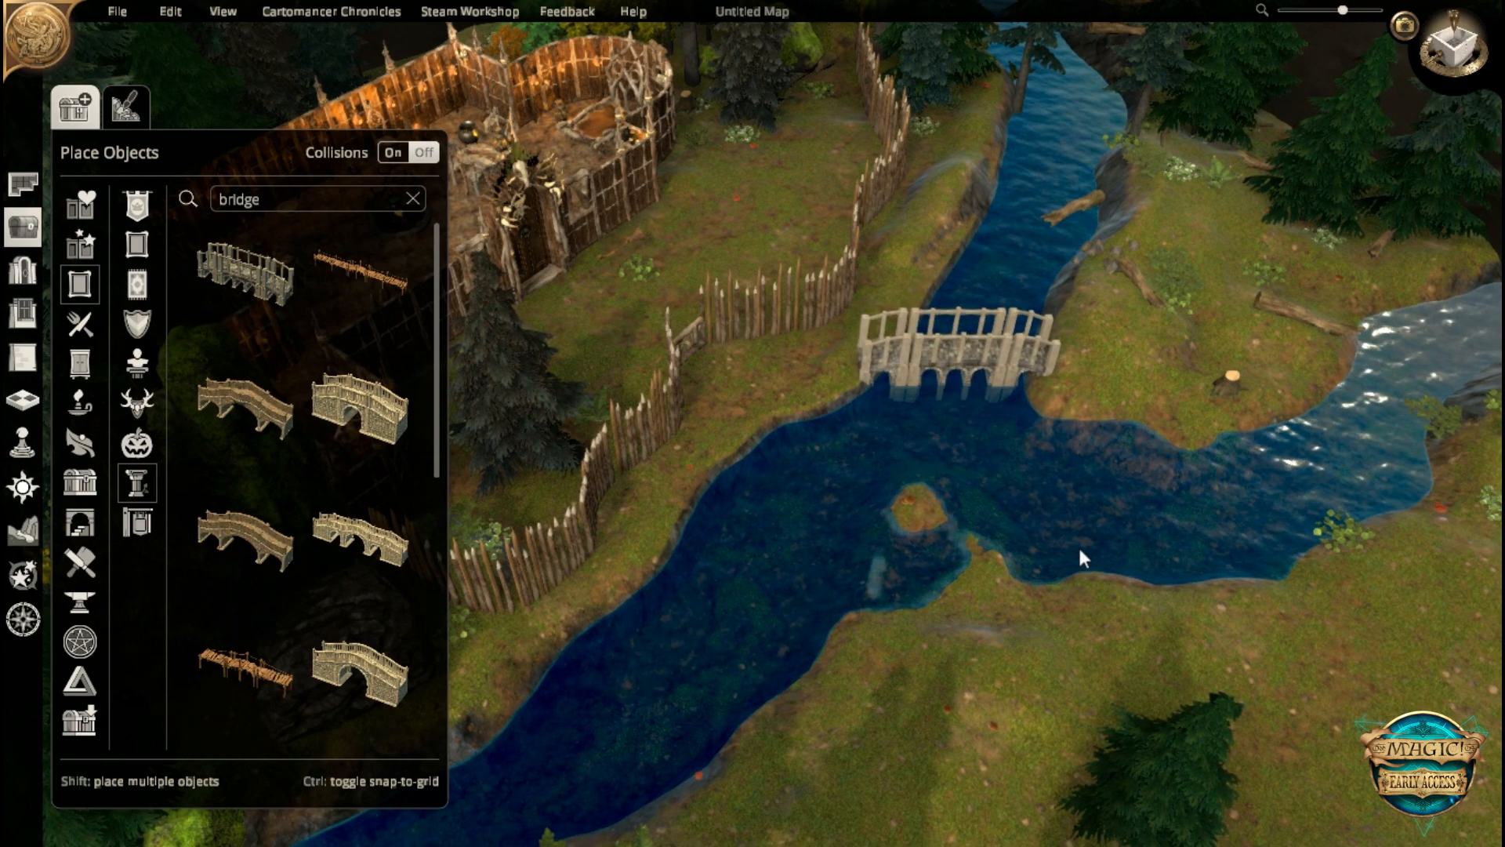
# - Shift and slightly rotate the stone bridge so that its ends rest on both riverbanks
pyautogui.moveTo(1079, 544); pyautogui.dragTo(599, 432, button='right')
pyautogui.scroll(2, 948, 666)
pyautogui.moveTo(947, 662); pyautogui.dragTo(703, 600, button='right')
pyautogui.moveTo(812, 522); pyautogui.dragTo(762, 520)
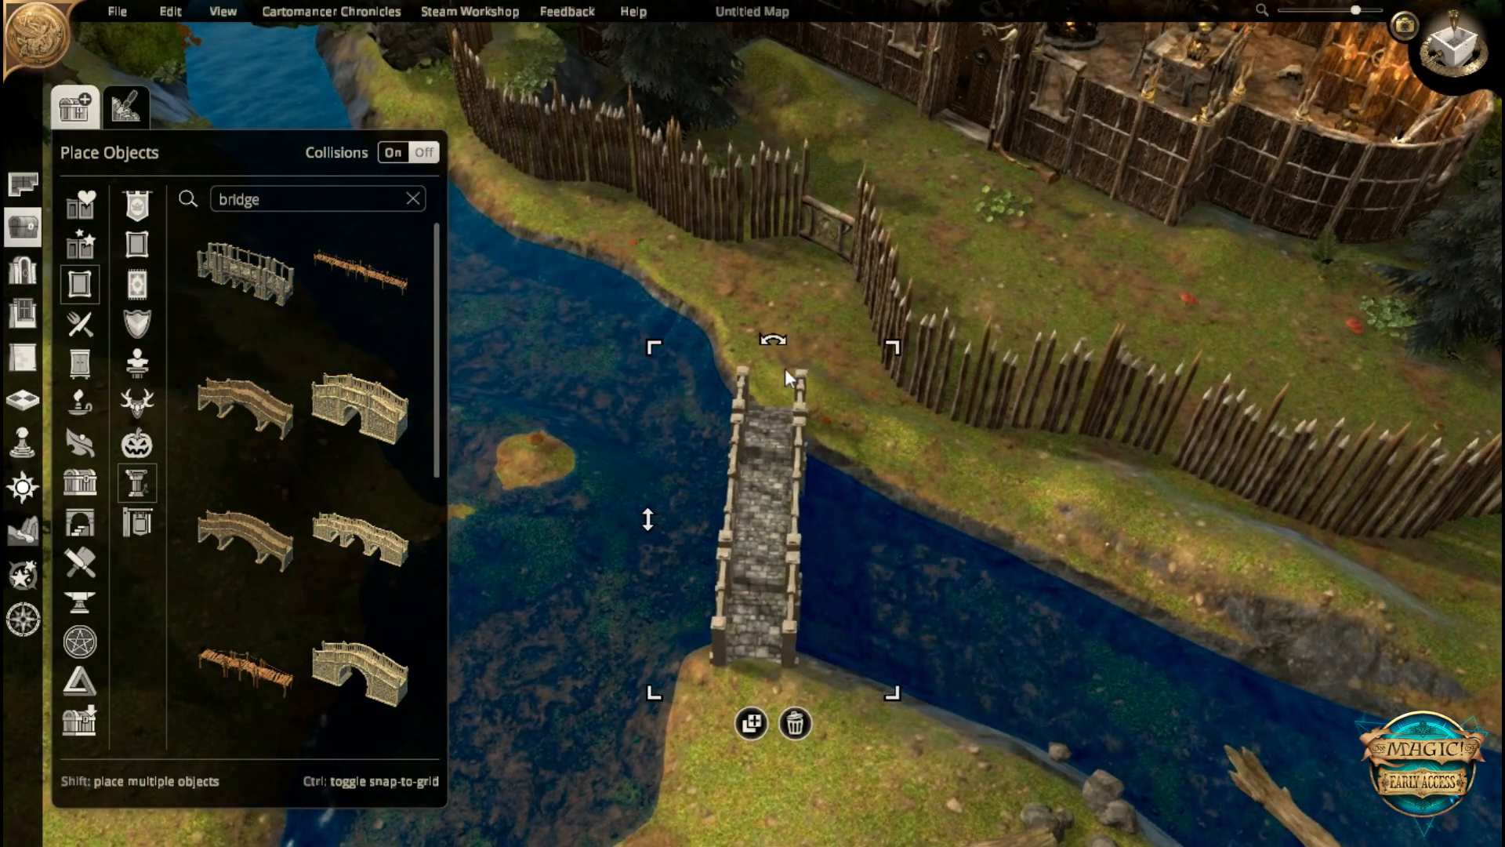
pyautogui.moveTo(782, 335); pyautogui.dragTo(788, 335)
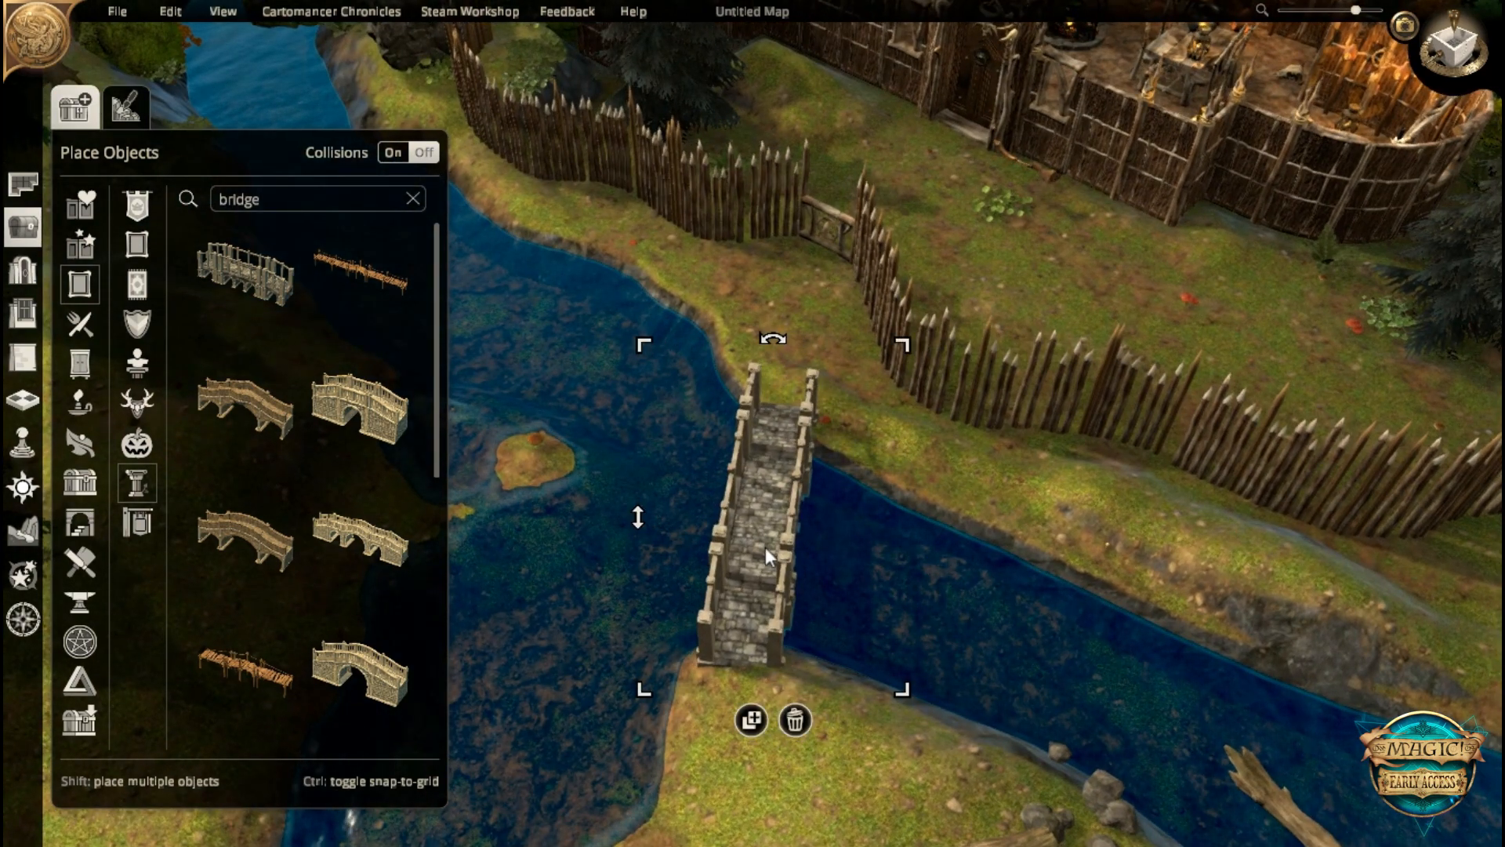
pyautogui.click(571, 398)
pyautogui.scroll(-5, 657, 395)
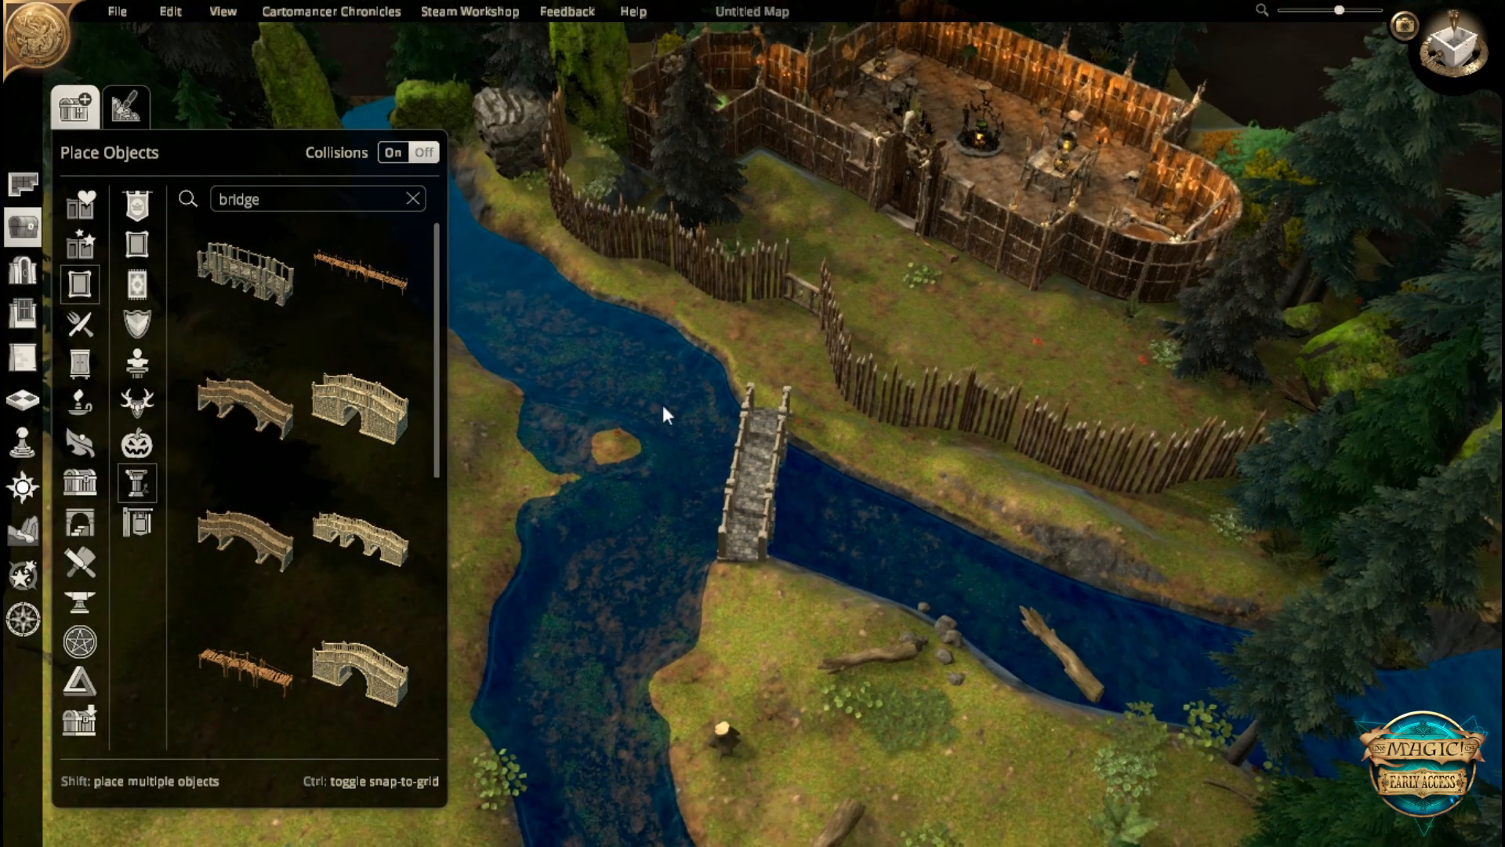
pyautogui.moveTo(662, 404); pyautogui.dragTo(689, 397, button='middle')
pyautogui.moveTo(689, 396); pyautogui.dragTo(817, 401, button='right')
pyautogui.scroll(-1, 817, 403)
pyautogui.moveTo(818, 397); pyautogui.dragTo(818, 439, button='middle')
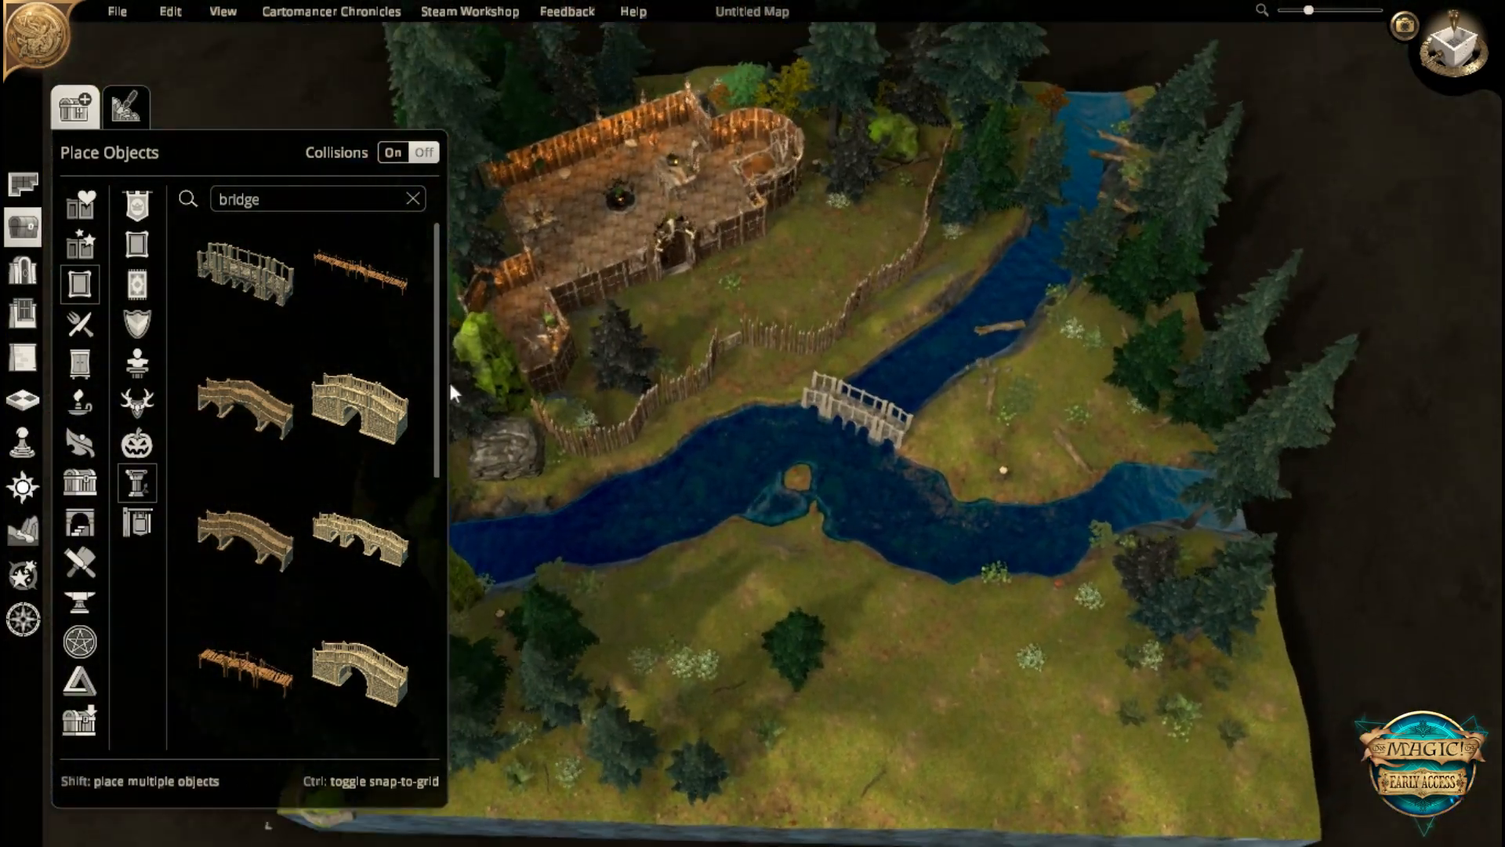
pyautogui.click(28, 183)
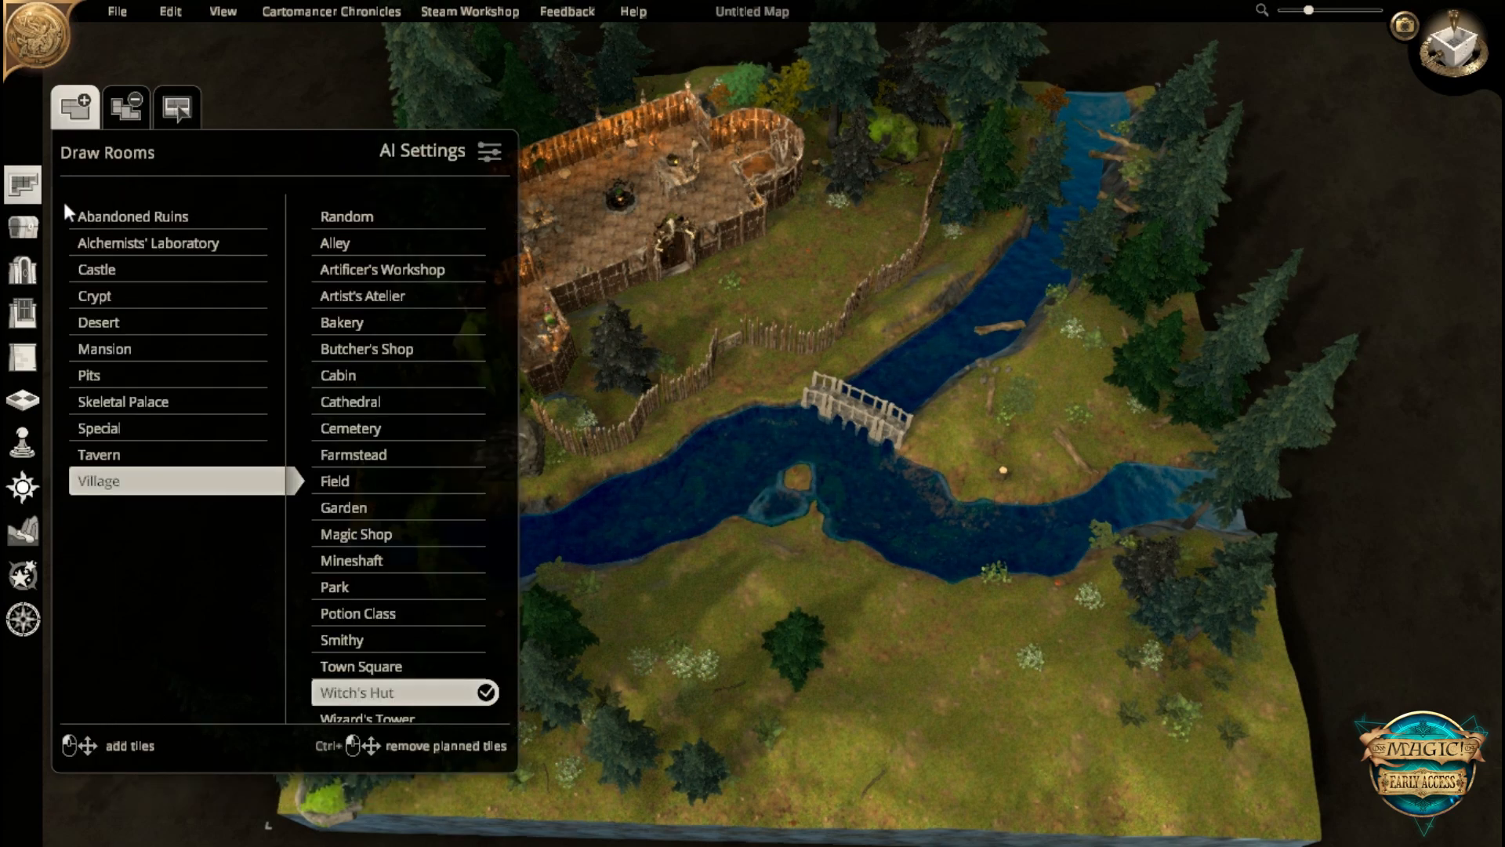
pyautogui.moveTo(802, 339); pyautogui.dragTo(864, 312, button='middle')
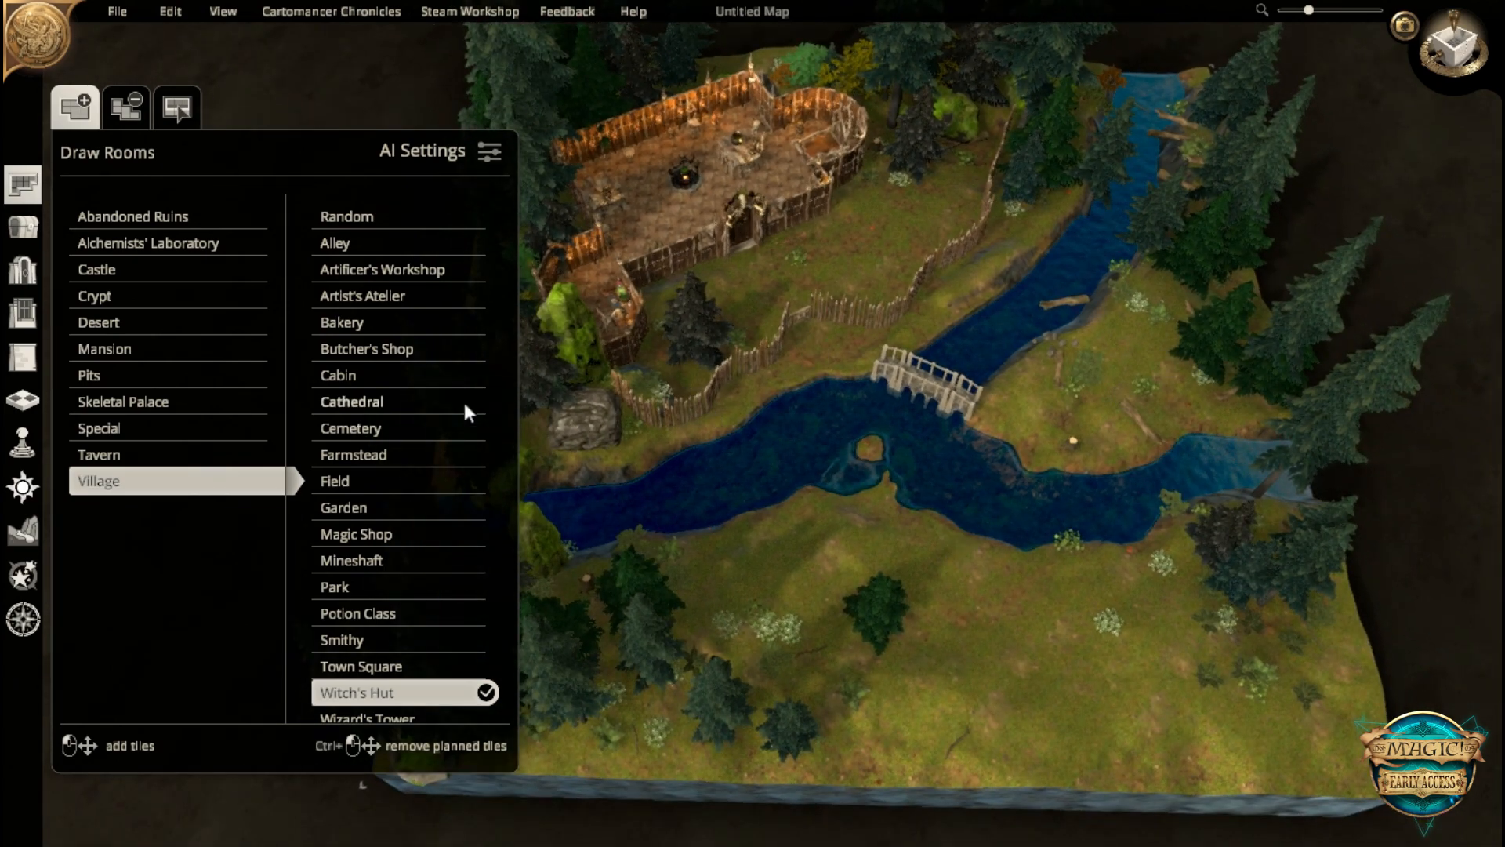
# - Paint evergreen trees from the nature objects along the riverbanks and outer edges of the map
pyautogui.click(31, 225)
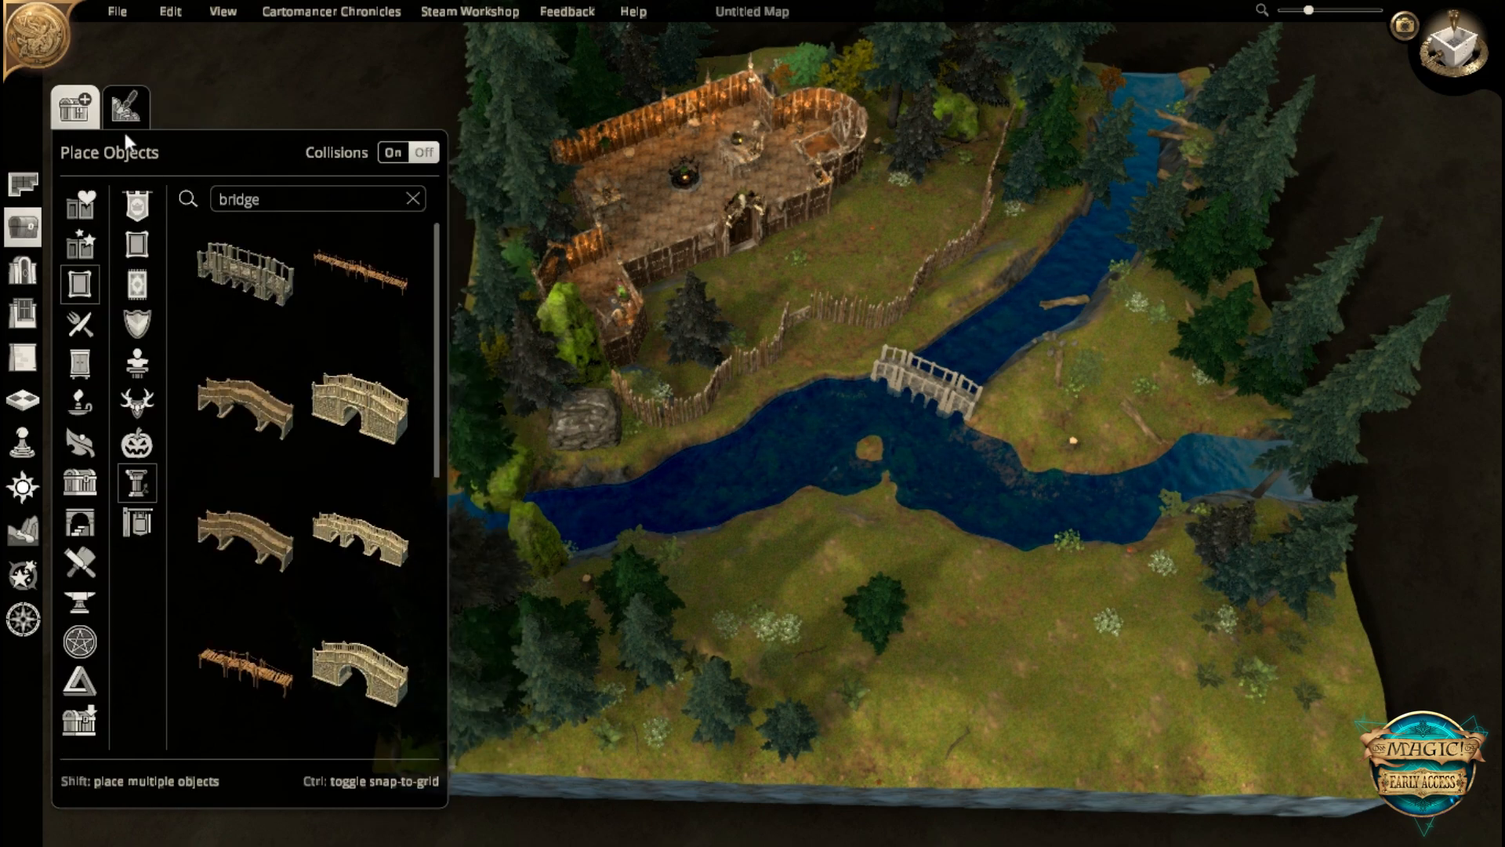
pyautogui.click(126, 107)
pyautogui.click(81, 578)
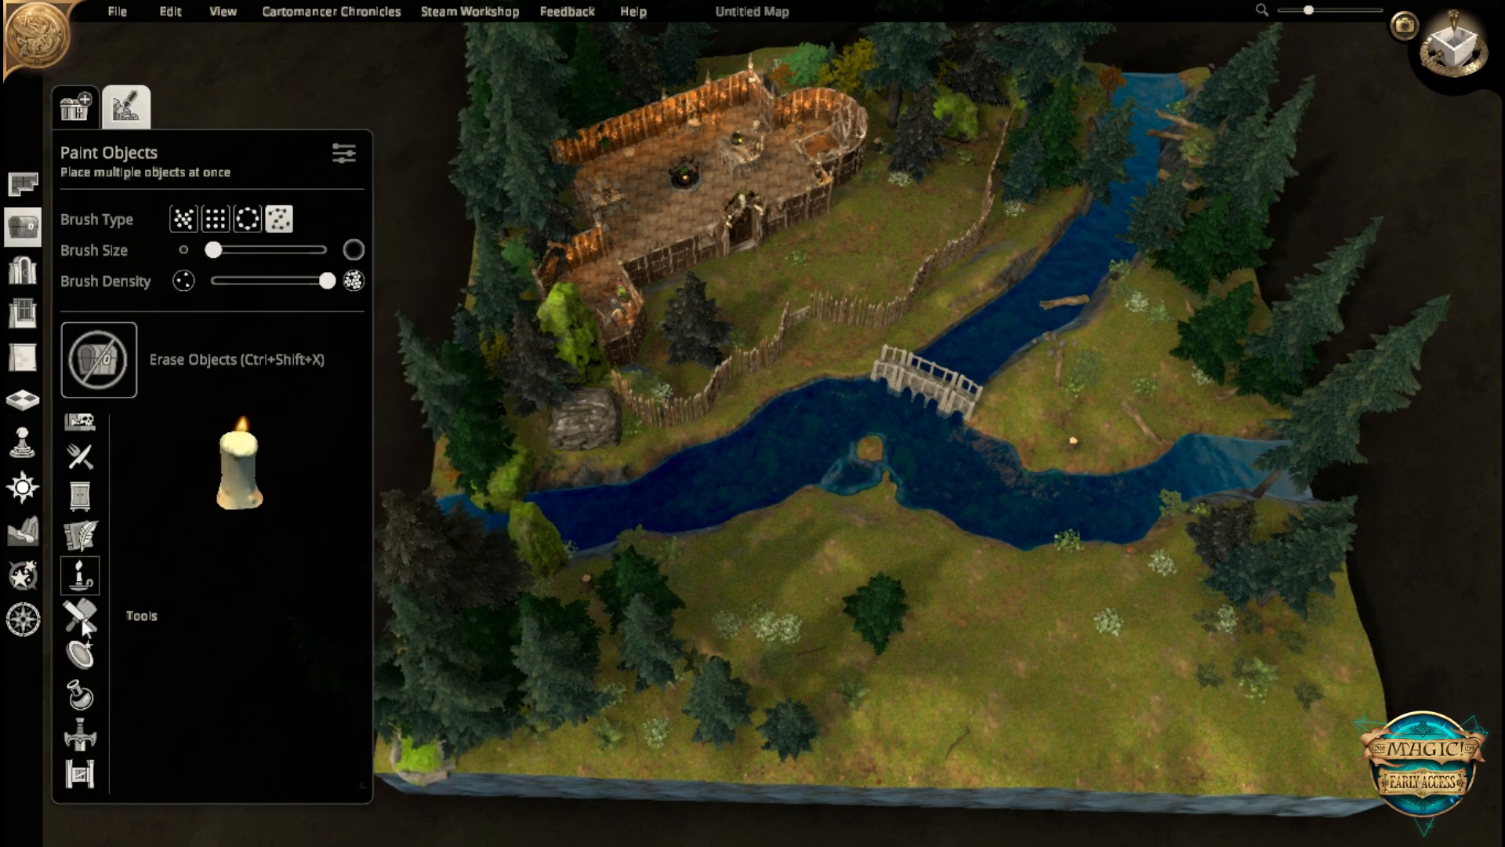
pyautogui.scroll(5, 80, 502)
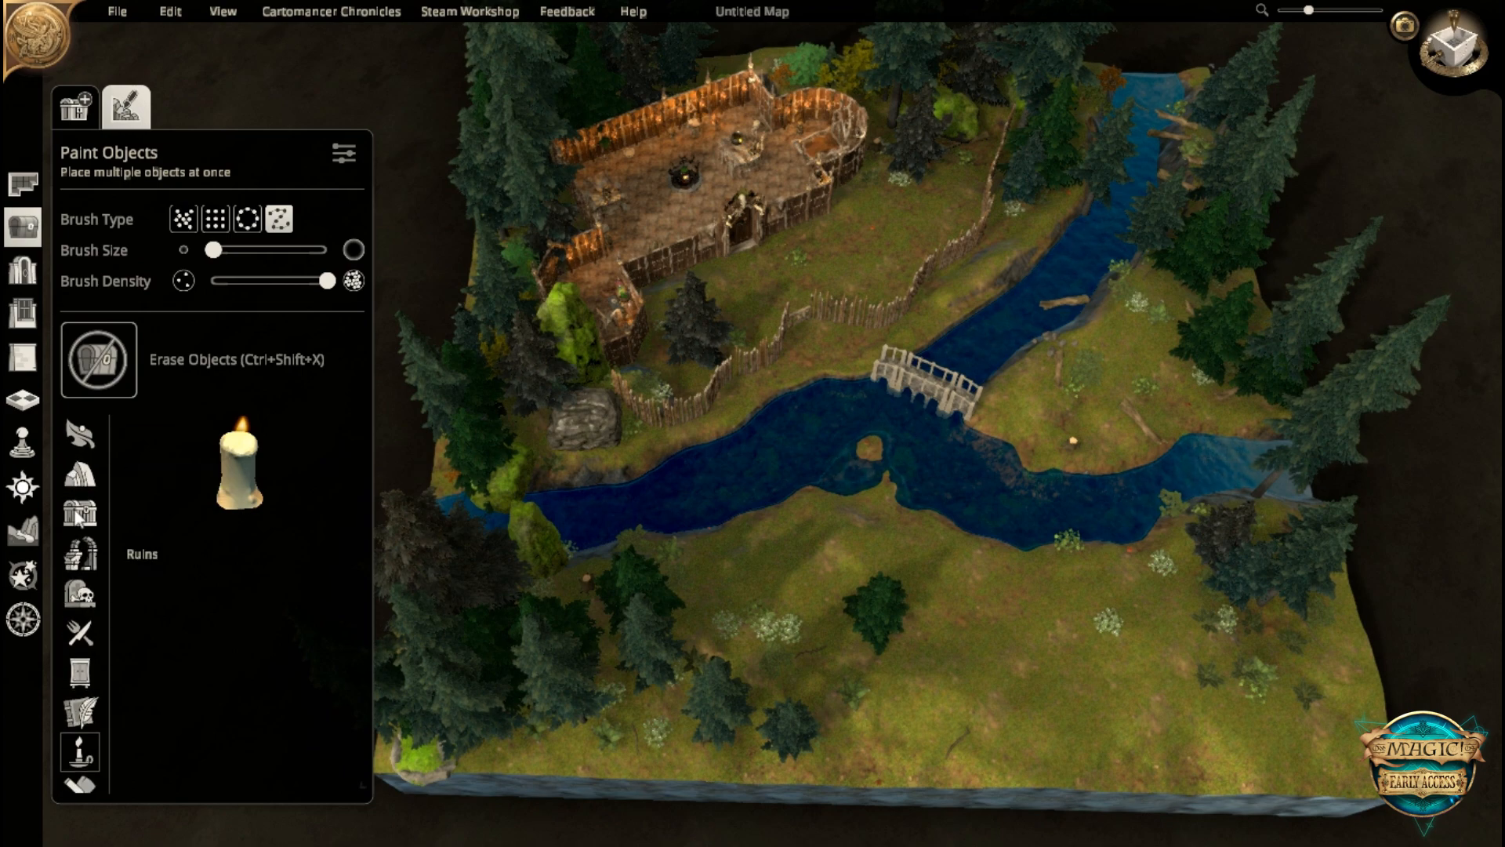
pyautogui.click(80, 433)
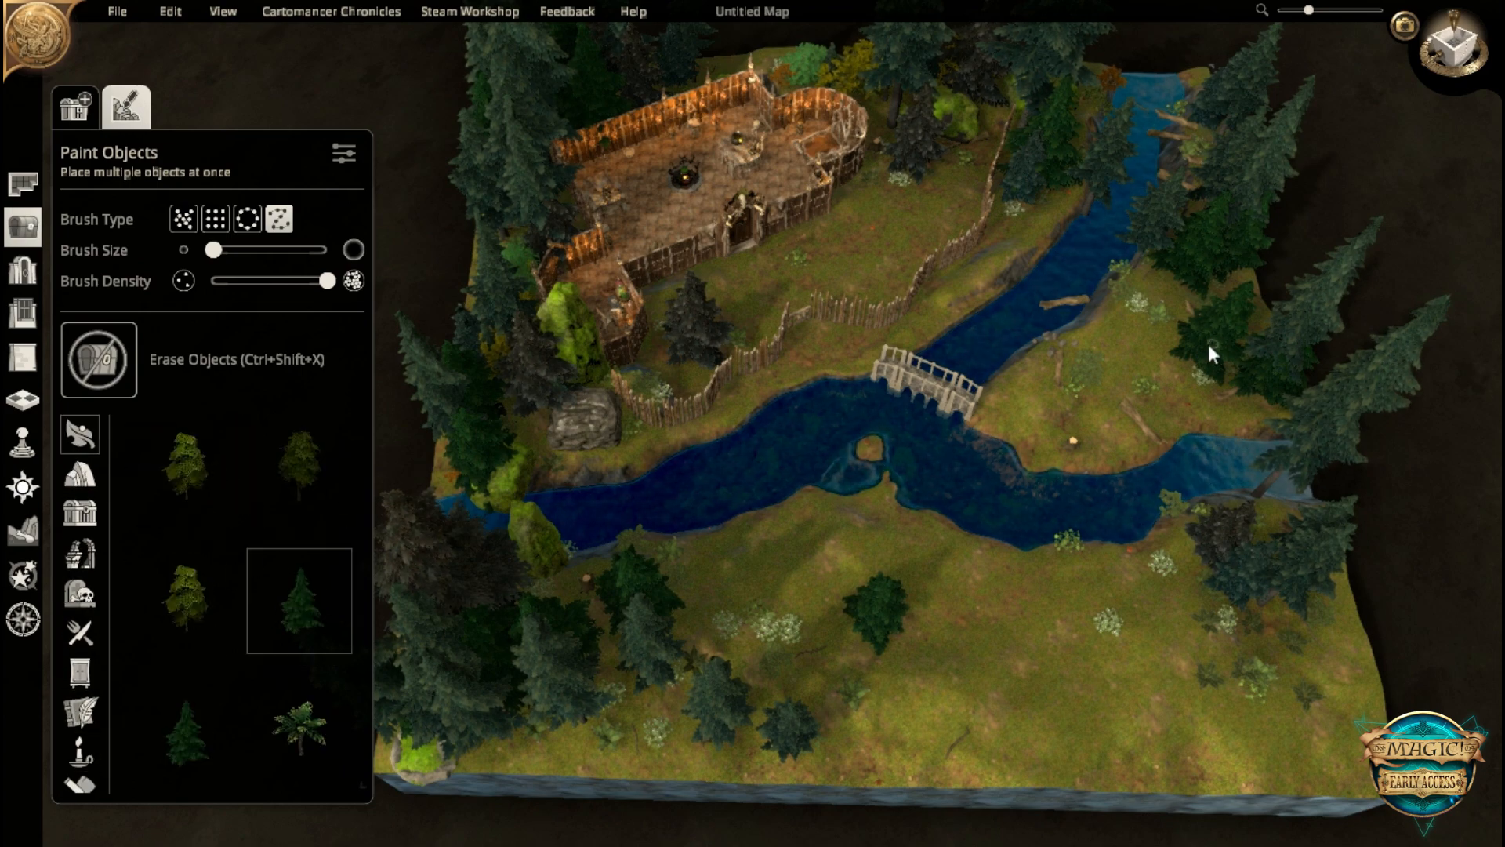
pyautogui.moveTo(1121, 359); pyautogui.dragTo(1227, 298)
pyautogui.moveTo(1258, 455)
pyautogui.mouseDown()
pyautogui.moveTo(1339, 595)
pyautogui.moveTo(1348, 798)
pyautogui.moveTo(1114, 701)
pyautogui.moveTo(717, 594)
pyautogui.moveTo(761, 676)
pyautogui.moveTo(778, 641)
pyautogui.mouseUp()
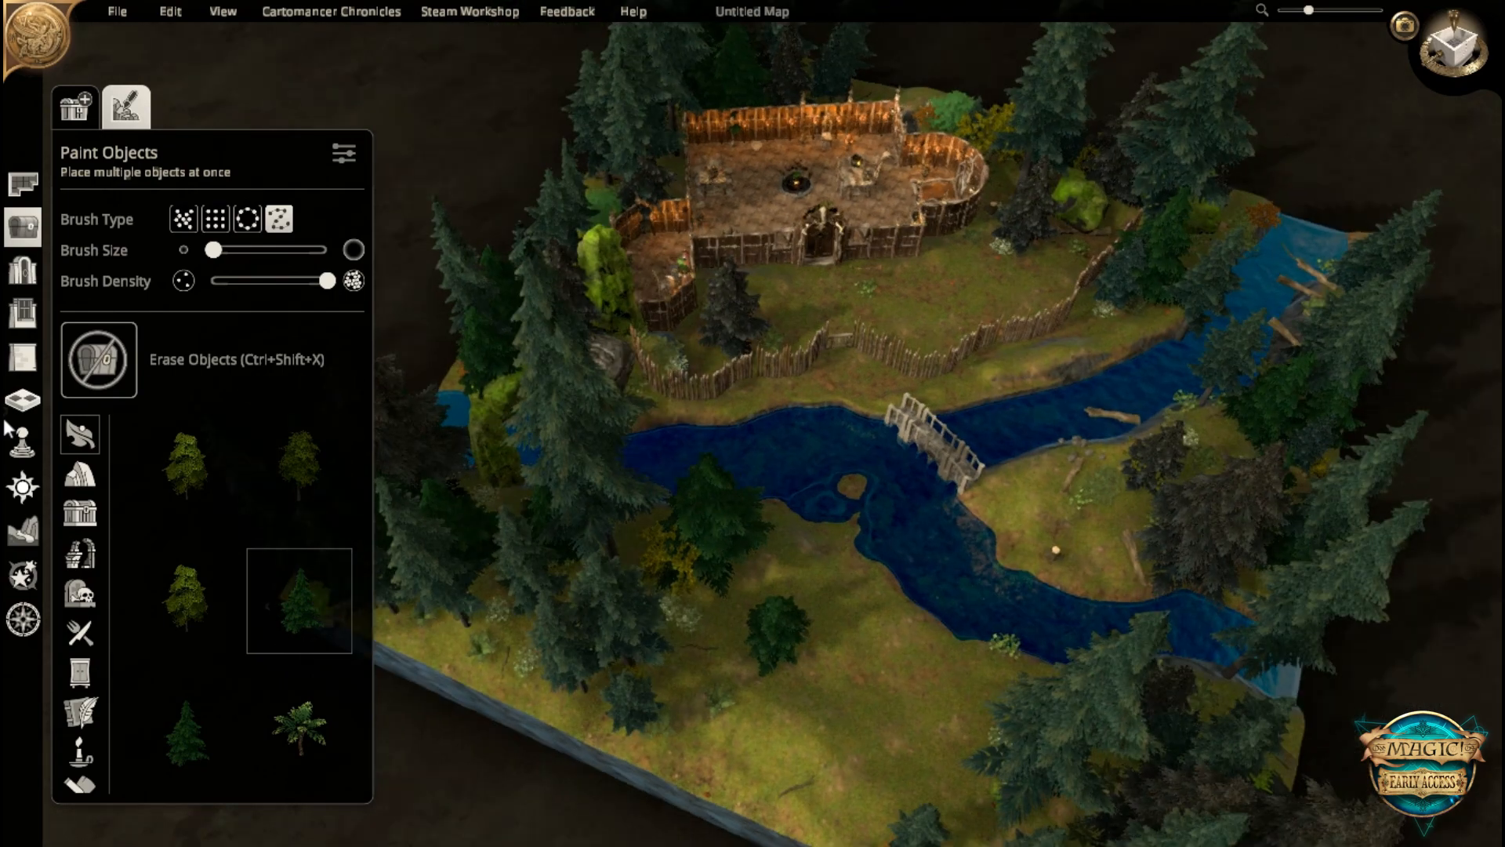
# - Paint a subtle brown dirt path from the hut door through the palisade gate towards the bridge, using a smaller, weaker terrain brush
pyautogui.click(21, 531)
pyautogui.click(125, 106)
pyautogui.click(282, 350)
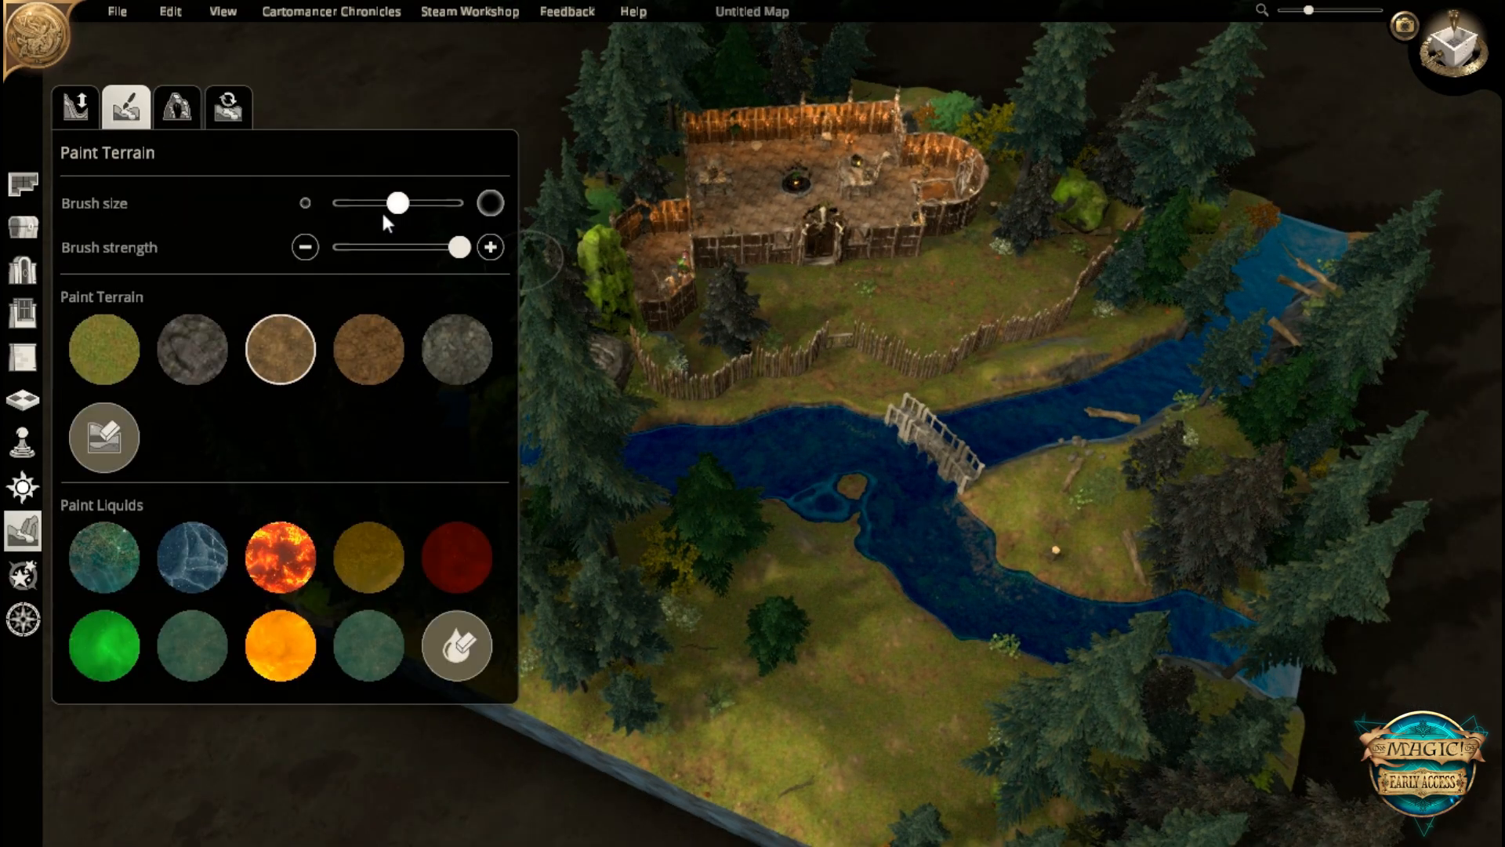
pyautogui.click(375, 247)
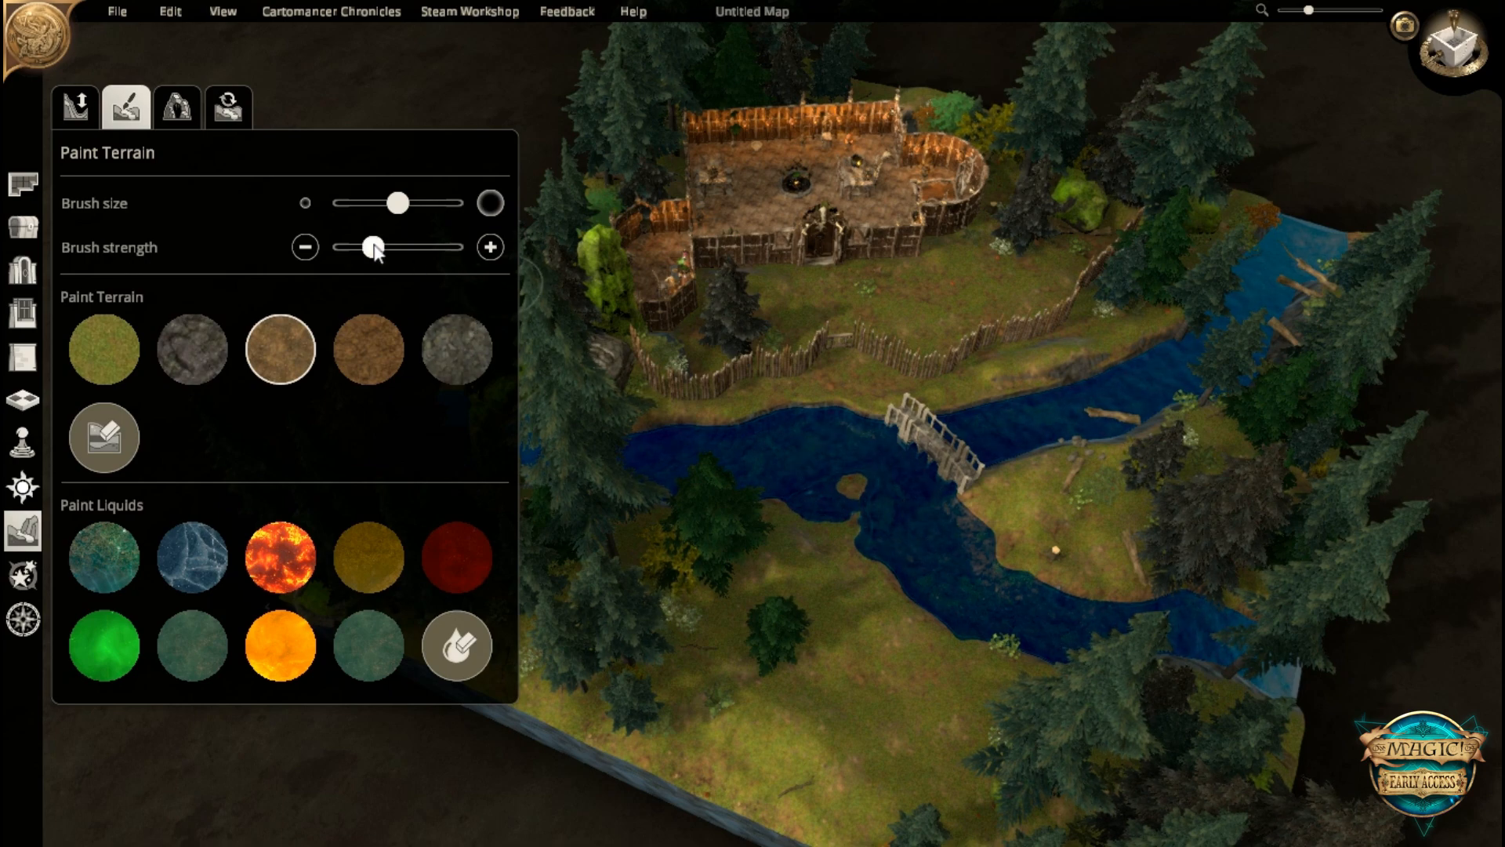
pyautogui.click(374, 203)
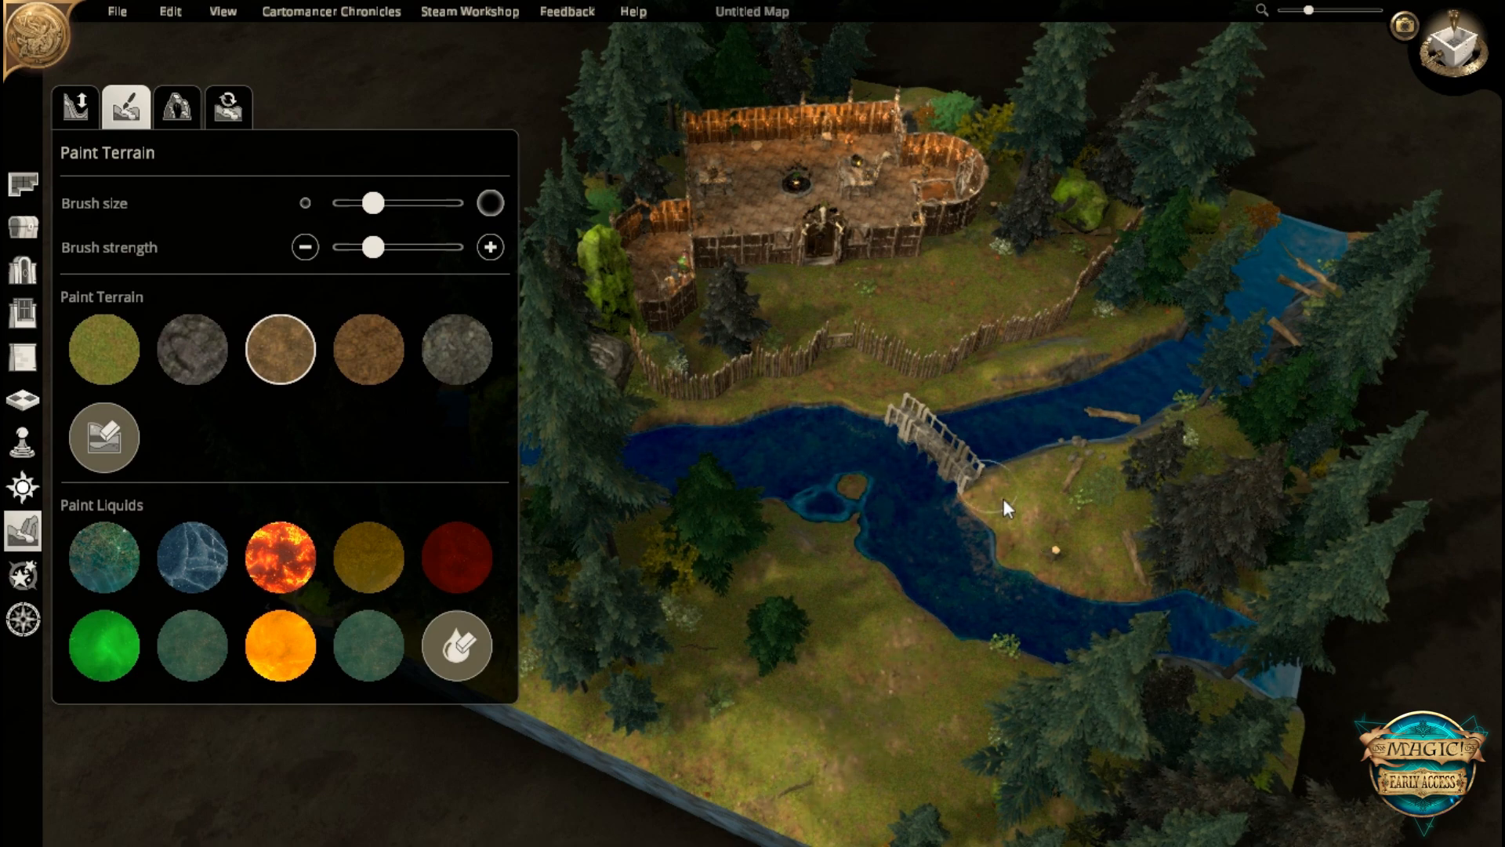
pyautogui.scroll(2, 989, 487)
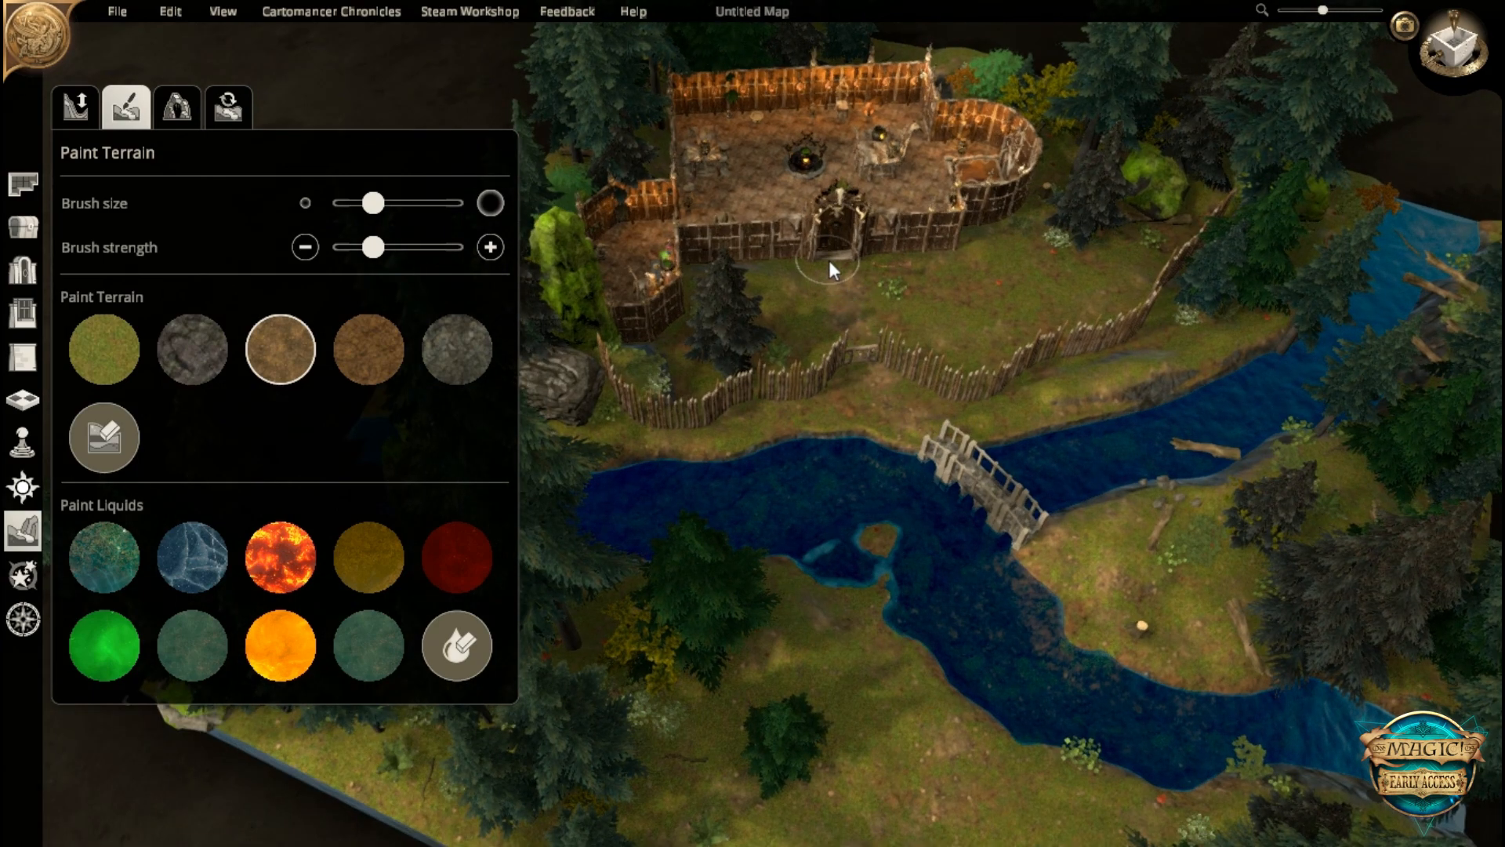
pyautogui.scroll(2, 1106, 628)
pyautogui.scroll(2, 1104, 628)
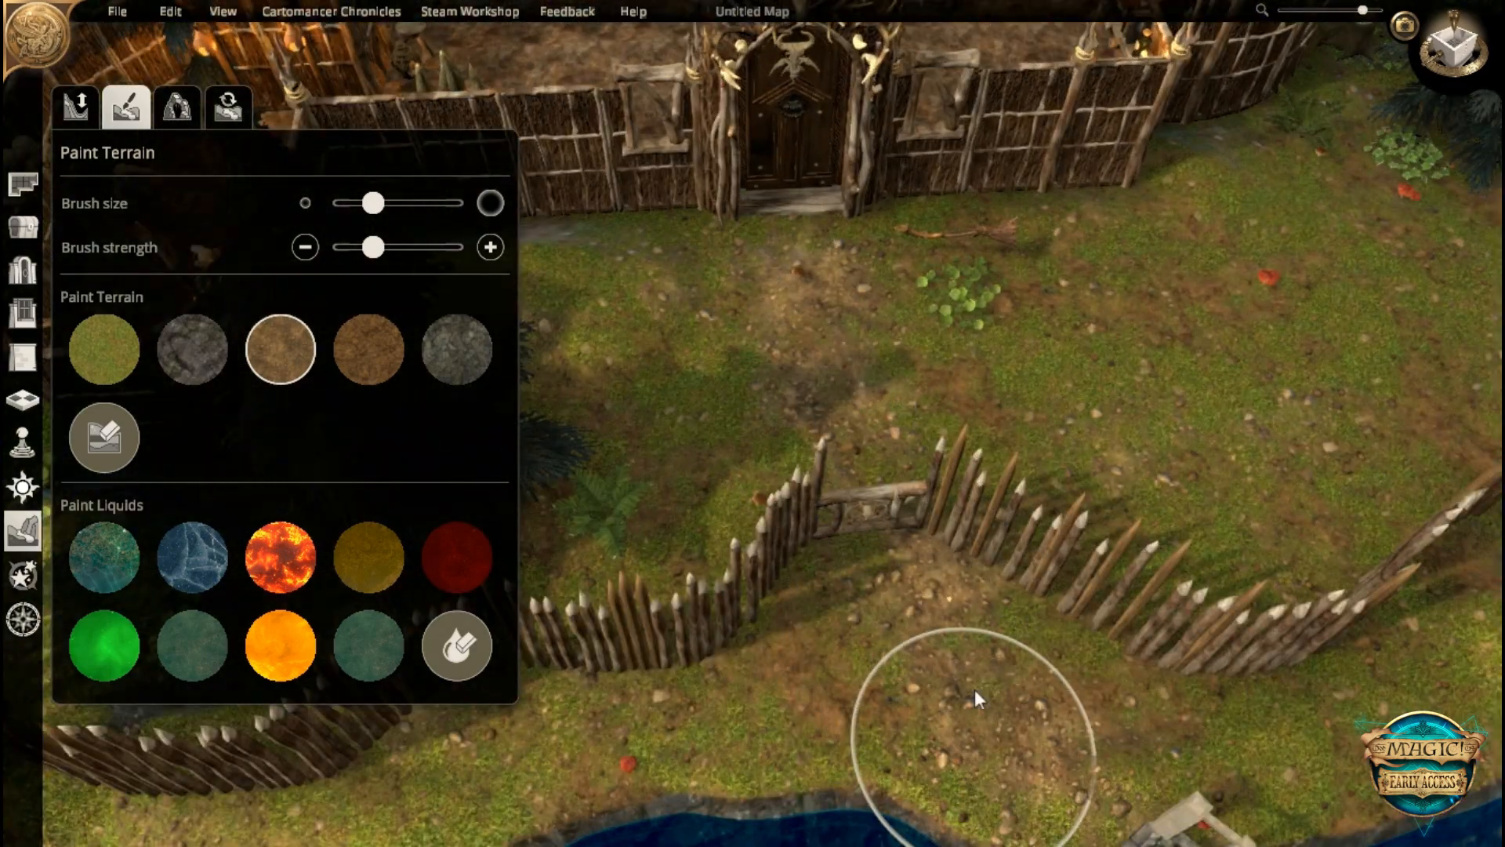
pyautogui.scroll(-3, 975, 689)
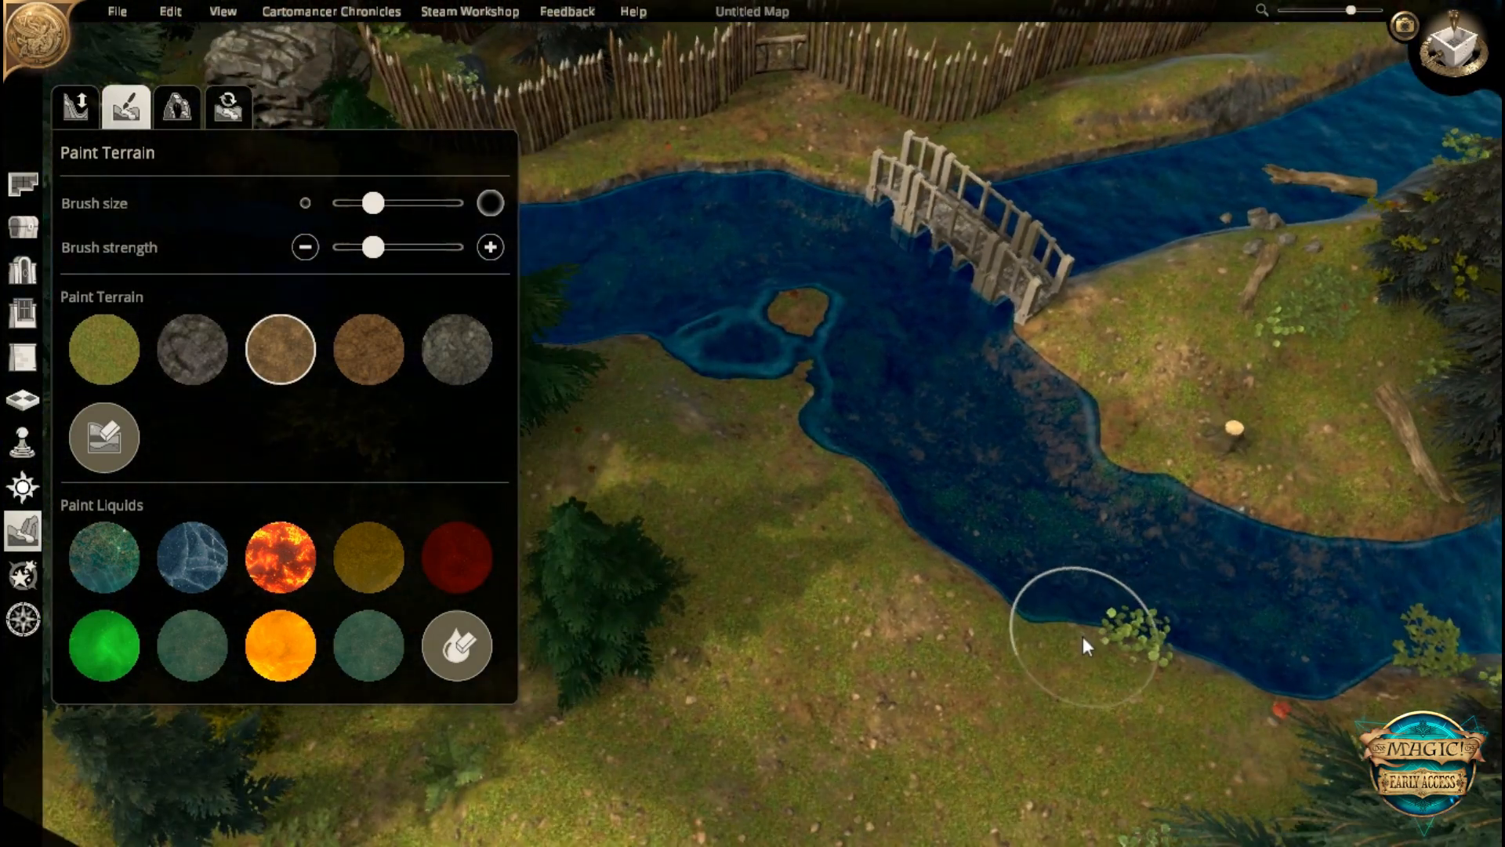
# - Examine the riverbanks, forest and bridge from several angles, including the whole map in top-down view
pyautogui.press('d')
pyautogui.moveTo(1236, 563); pyautogui.dragTo(765, 420, button='middle')
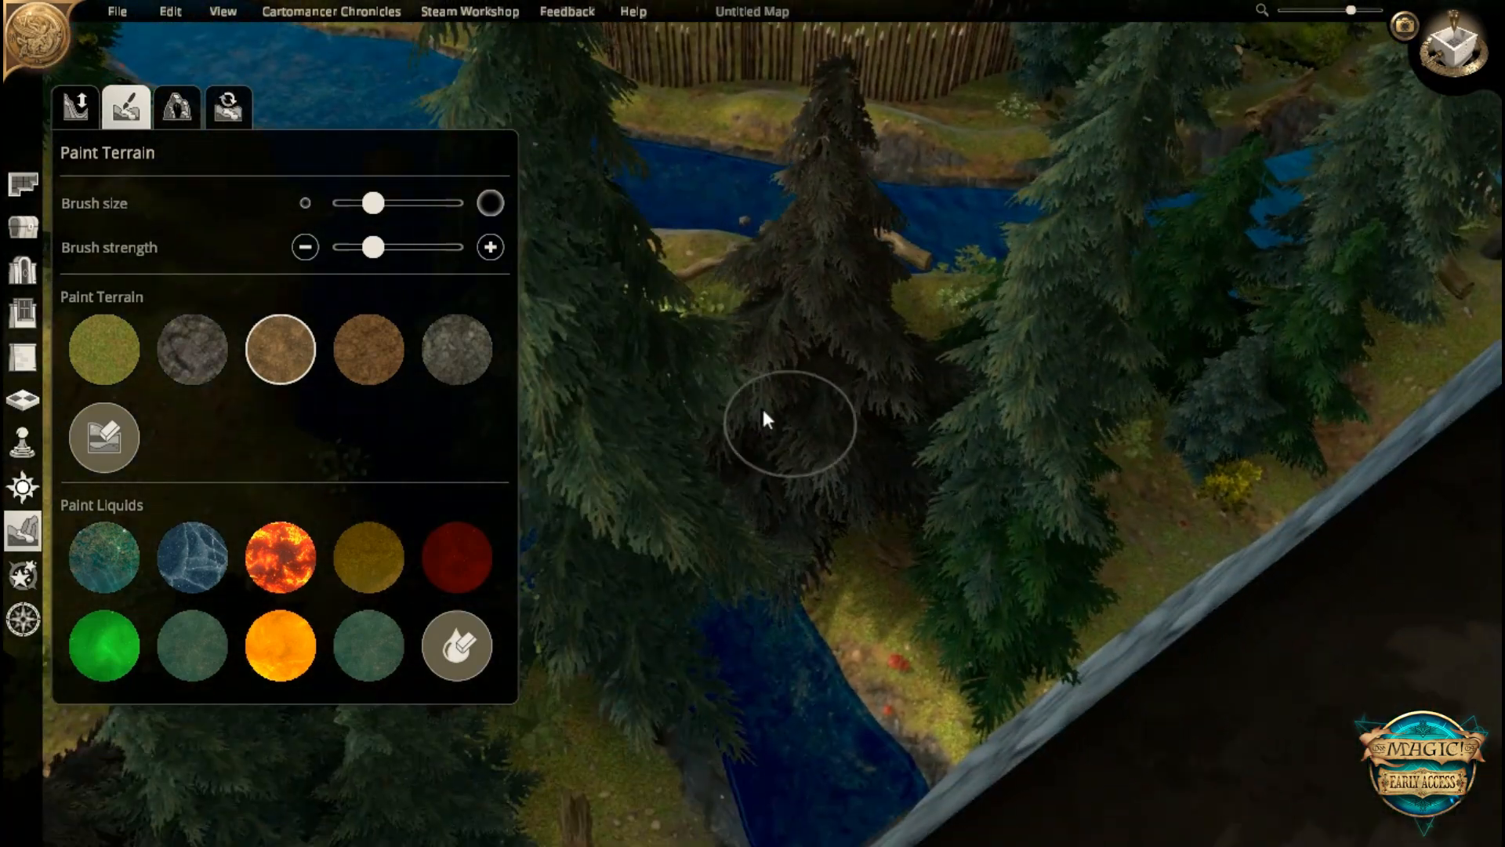
pyautogui.moveTo(1142, 585); pyautogui.dragTo(733, 353, button='middle')
pyautogui.press('a')
pyautogui.moveTo(773, 505); pyautogui.dragTo(1175, 534, button='middle')
pyautogui.press('a')
pyautogui.scroll(-2, 1051, 604)
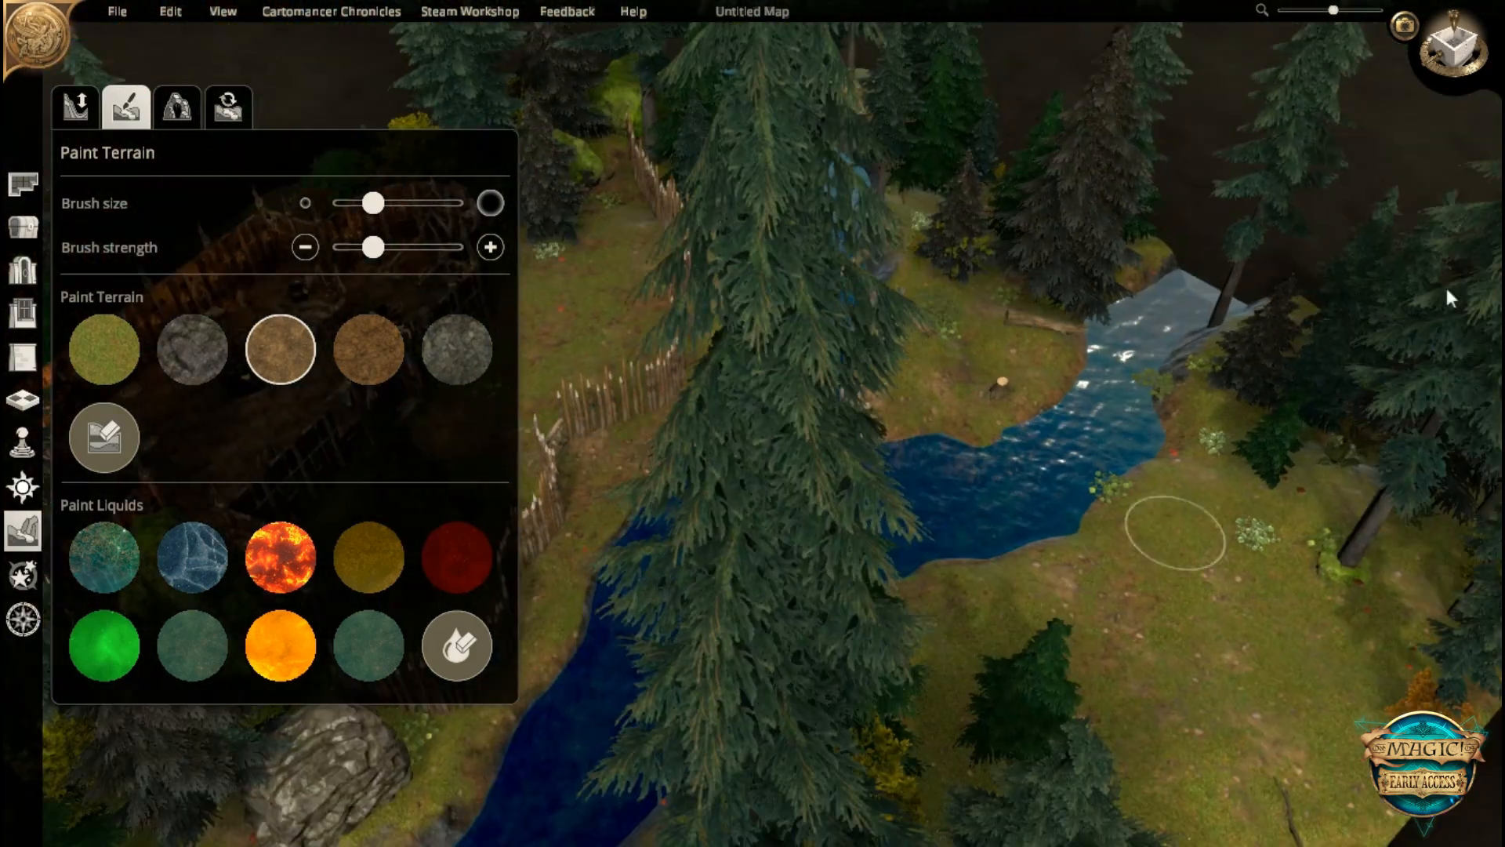
pyautogui.click(1455, 49)
pyautogui.press('a')
pyautogui.scroll(-1, 1220, 368)
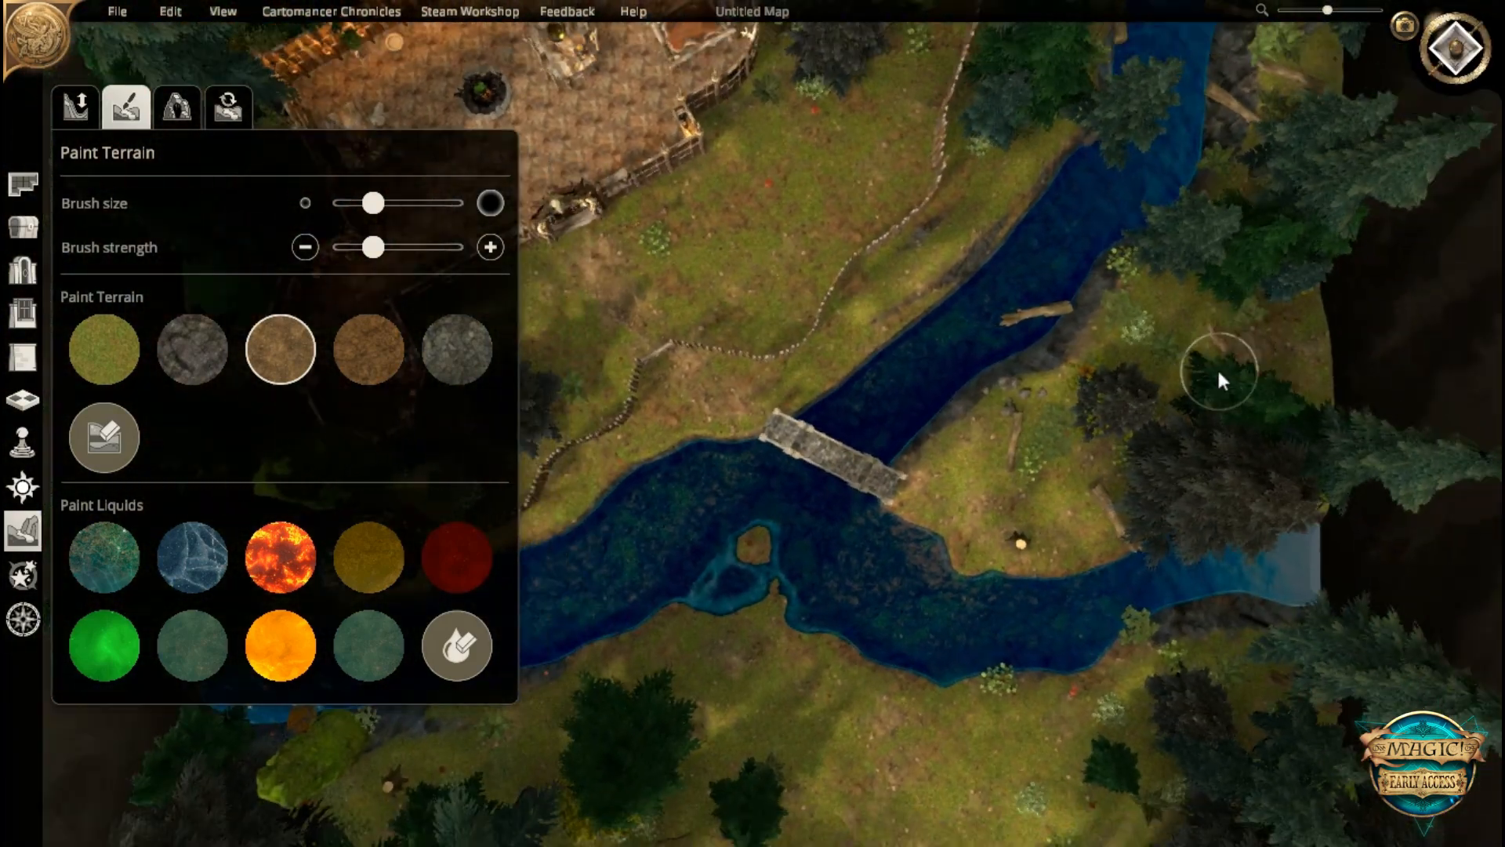
pyautogui.scroll(-4, 1200, 376)
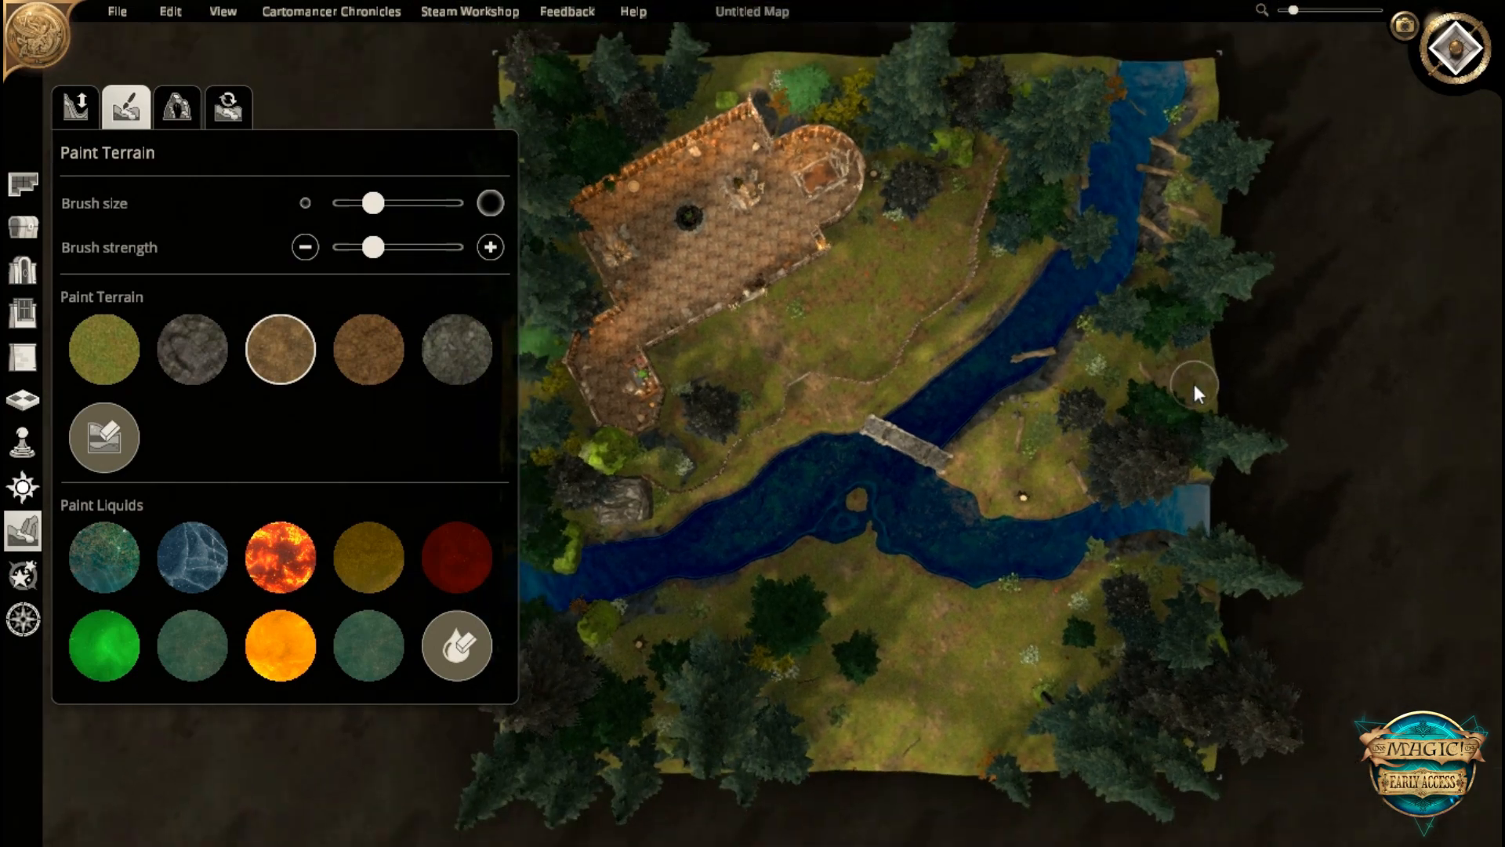
pyautogui.press('a')
pyautogui.press('w')
pyautogui.moveTo(1194, 384); pyautogui.dragTo(1197, 397, button='middle')
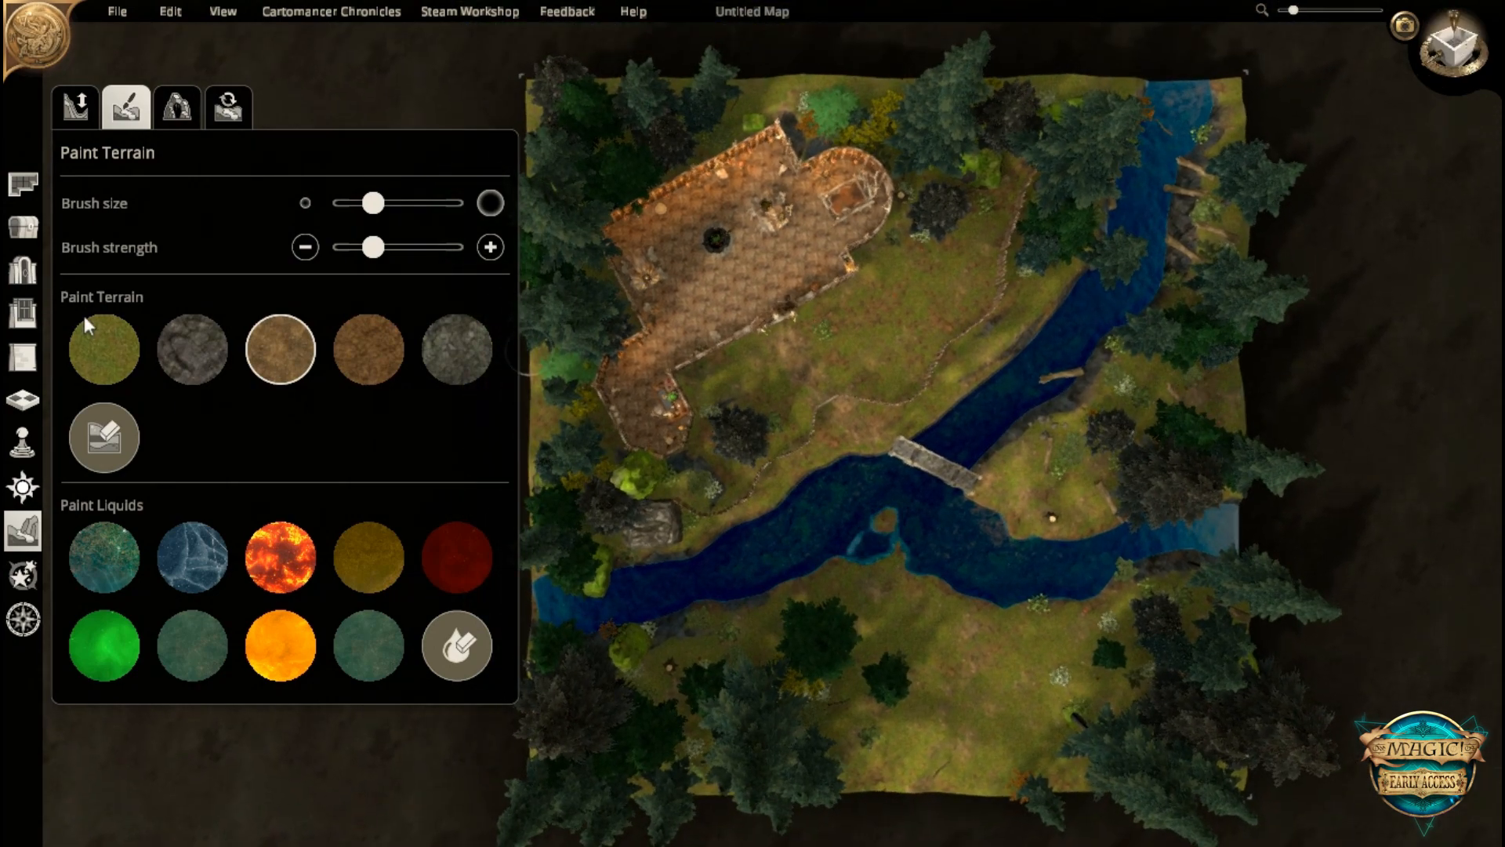
# - Return to object placement and compare the whole map in top-down view with a tilted perspective
pyautogui.click(24, 227)
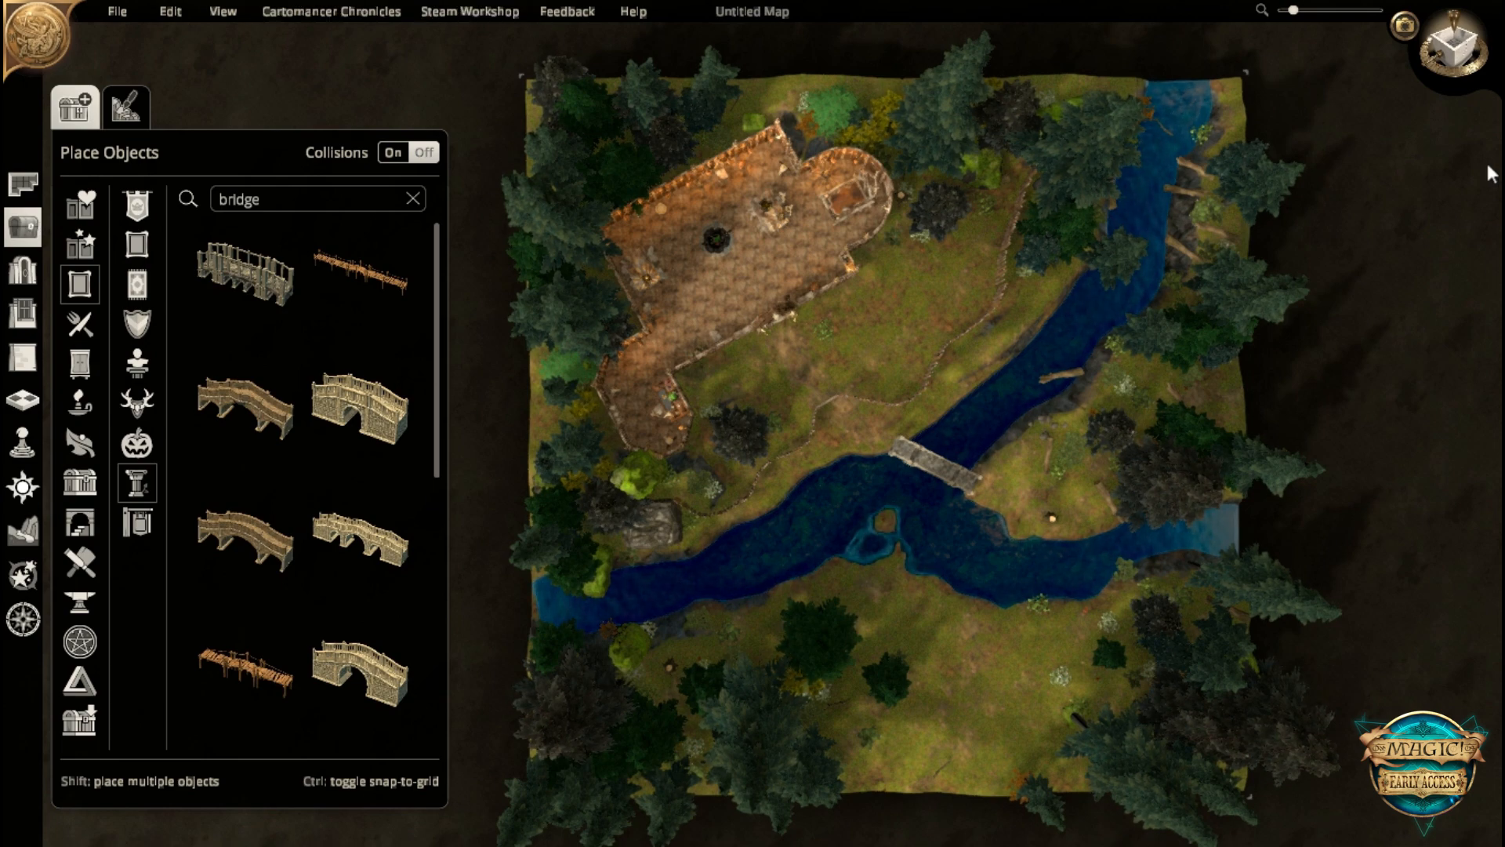
pyautogui.click(1465, 38)
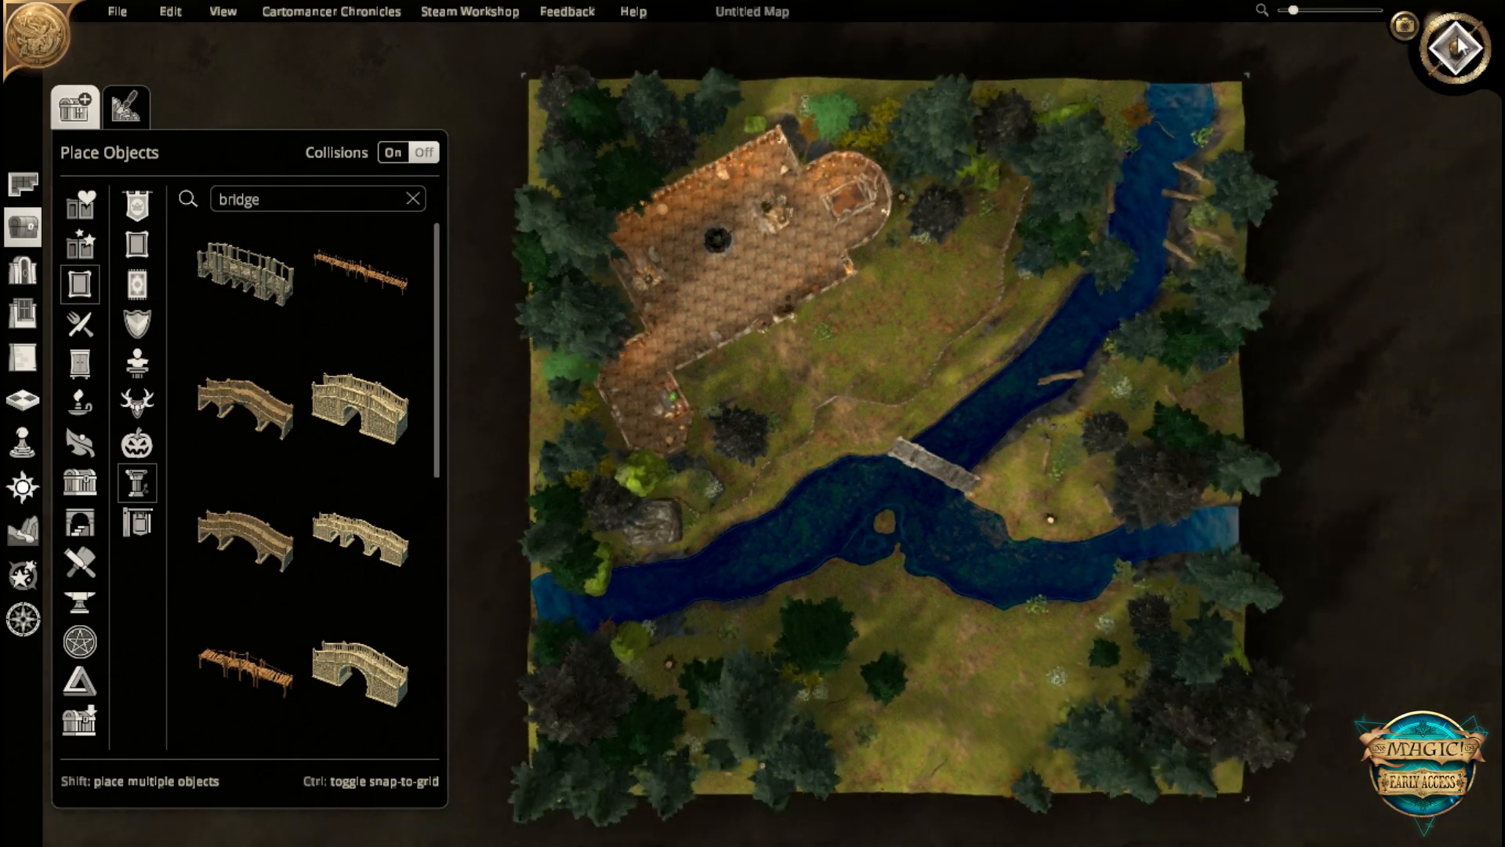
pyautogui.moveTo(884, 567); pyautogui.dragTo(882, 400, button='middle')
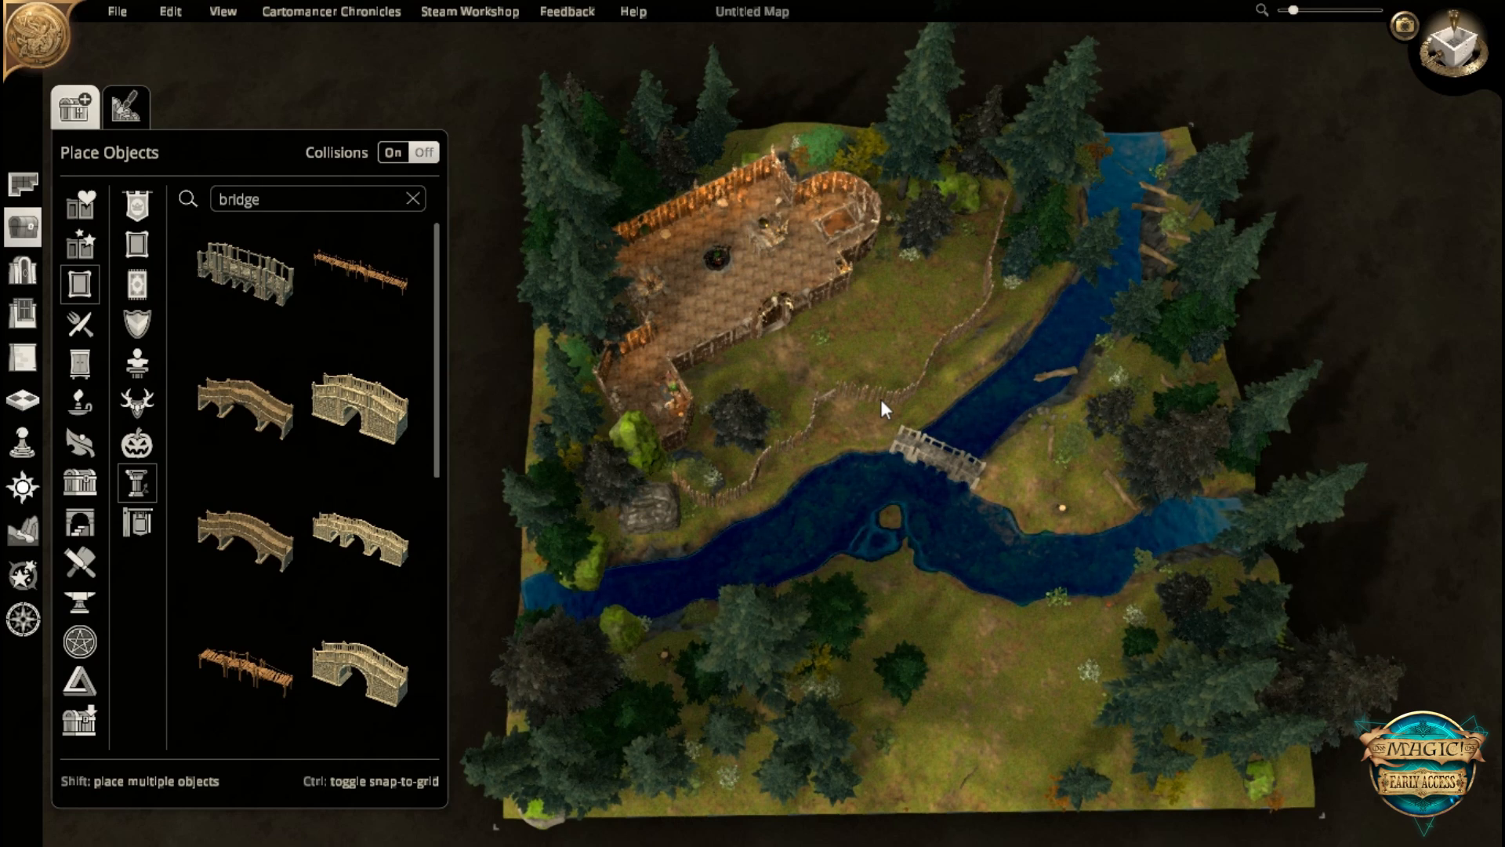
pyautogui.moveTo(882, 403); pyautogui.dragTo(868, 293, button='right')
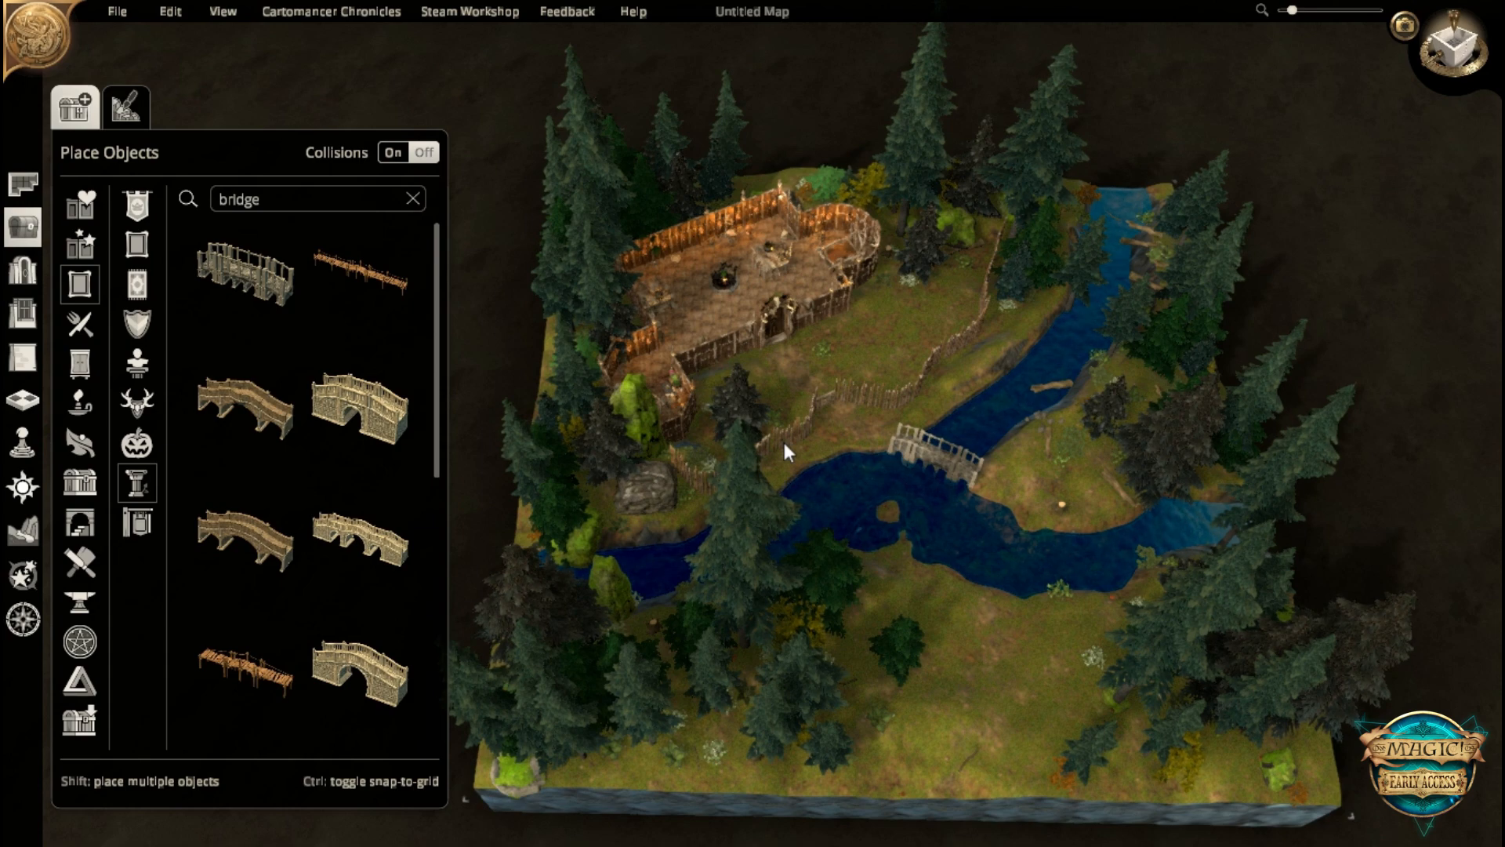
pyautogui.moveTo(815, 529); pyautogui.dragTo(776, 516, button='middle')
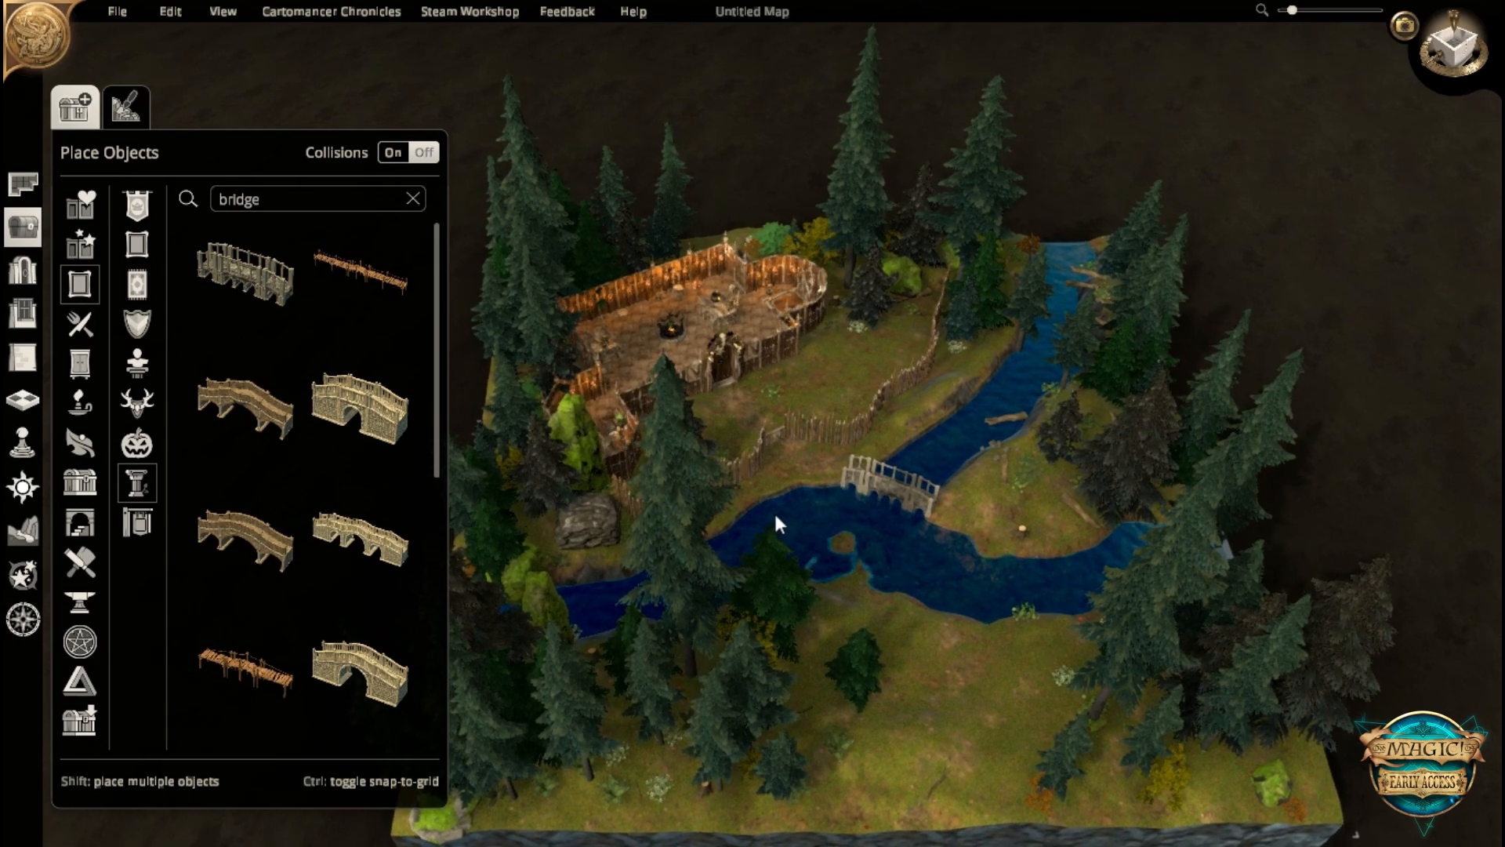